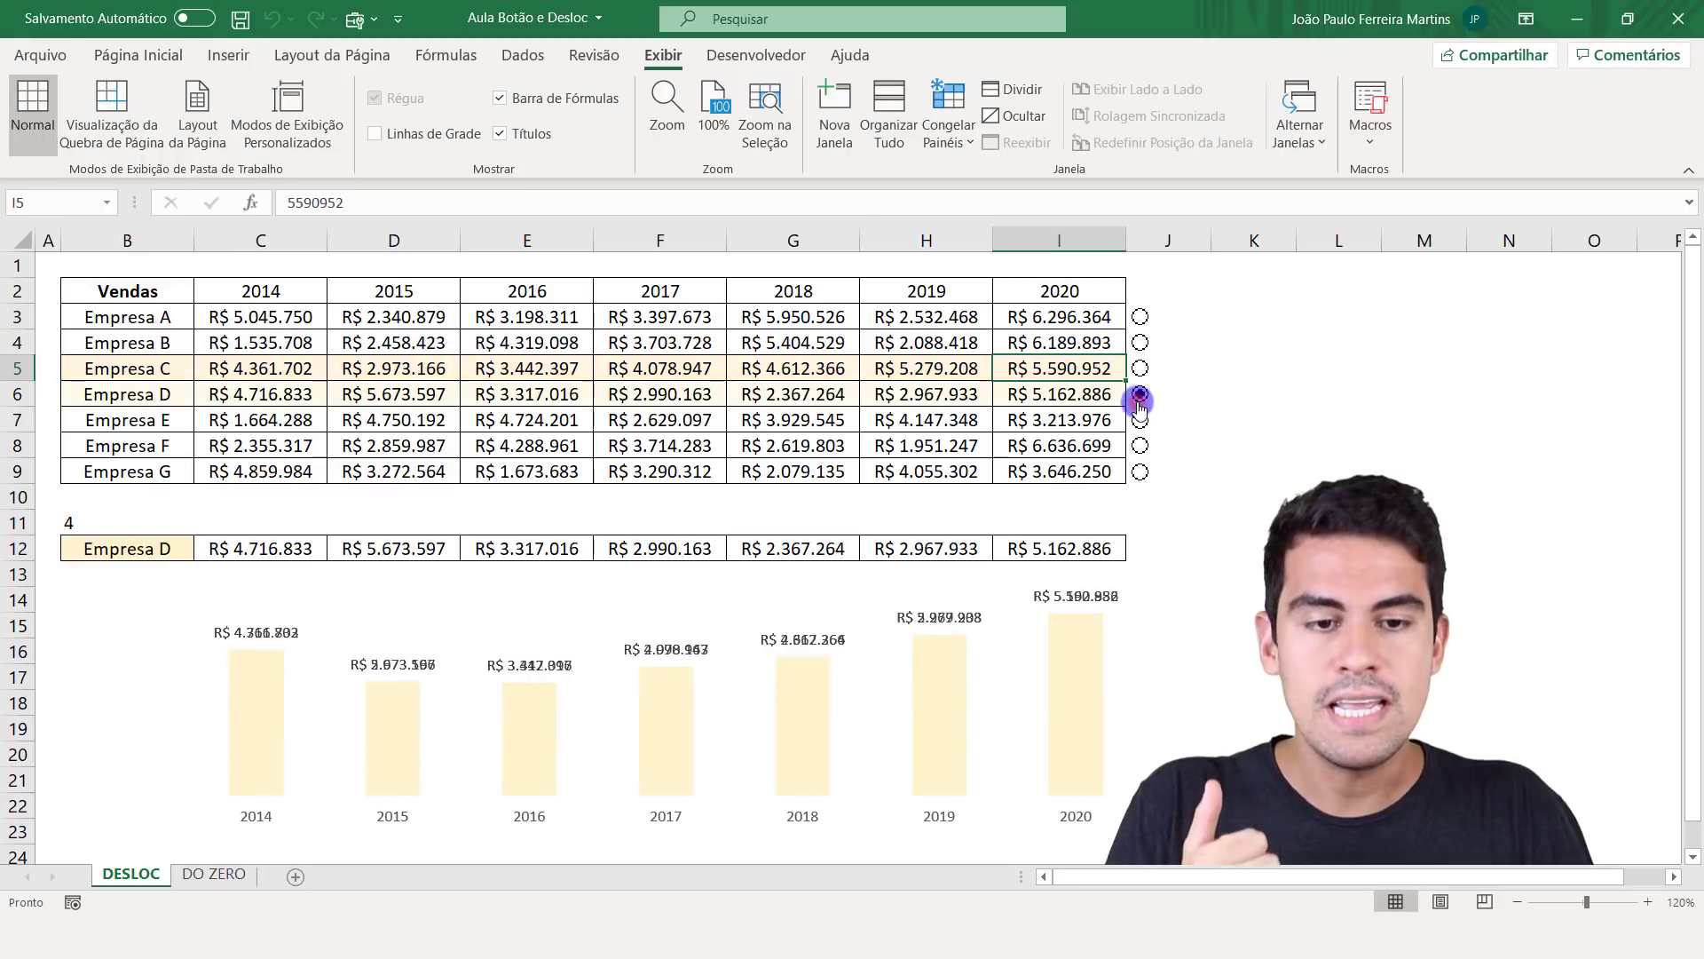
- Show the results for Empresa E and Empresa F, and review the company names and the 2014 to 2020 year headers
{"action": "left_click", "coordinate": [1140, 421]}
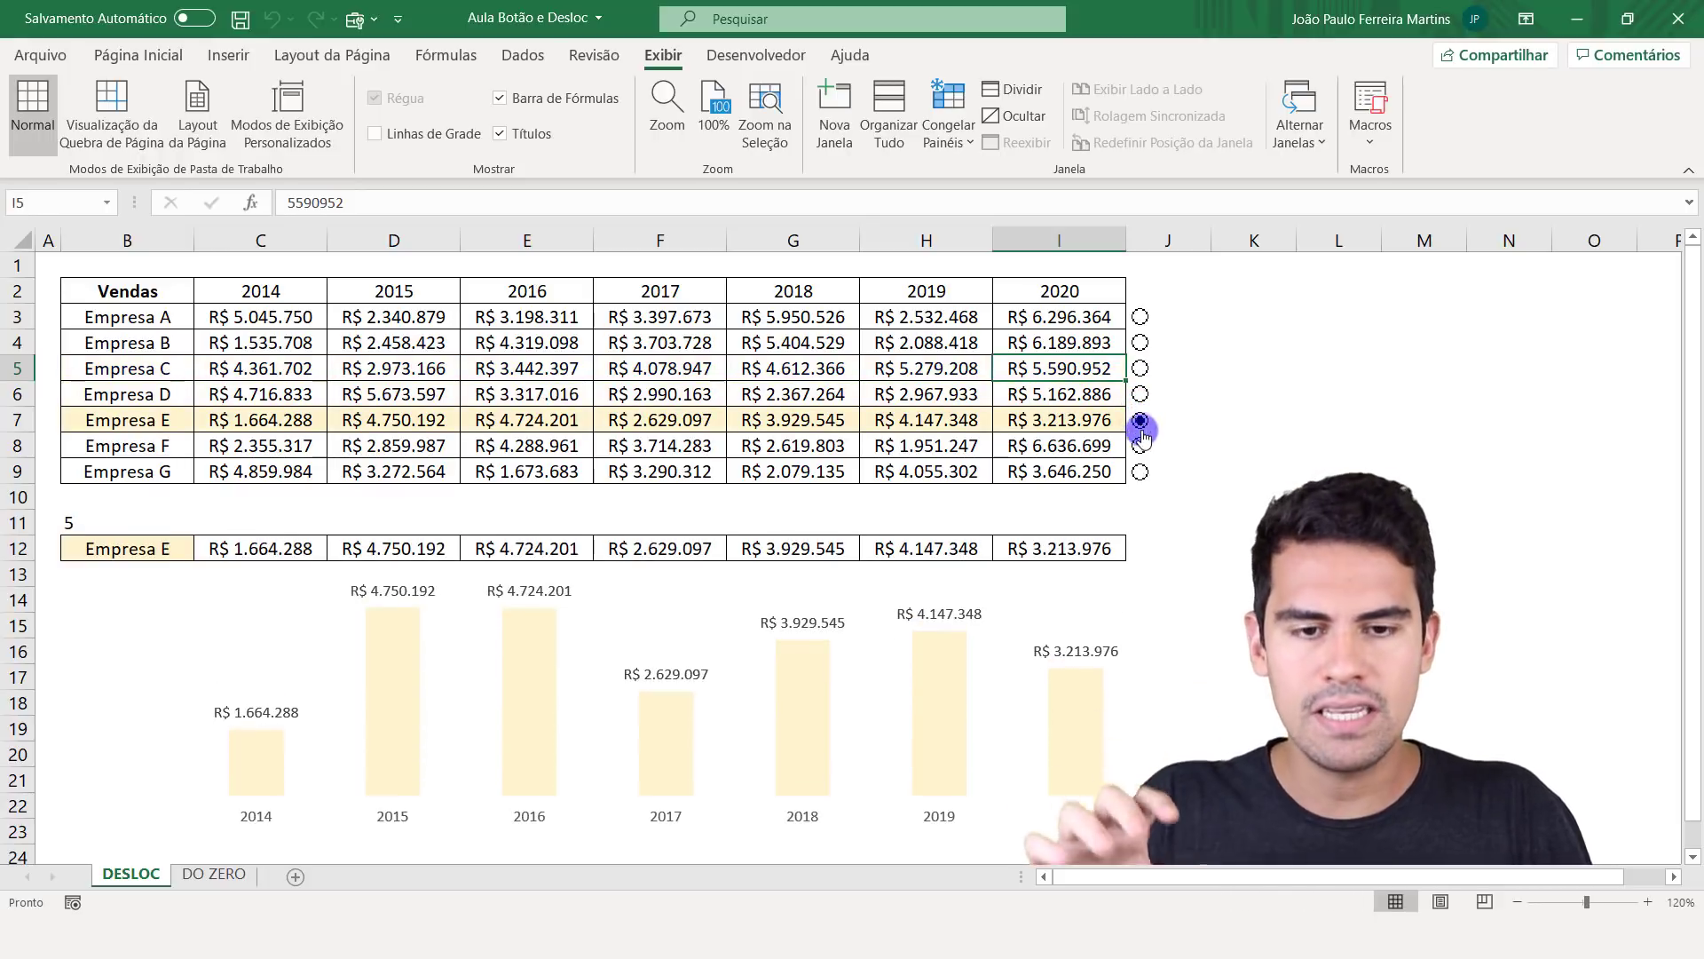
{"action": "left_click", "coordinate": [1140, 446]}
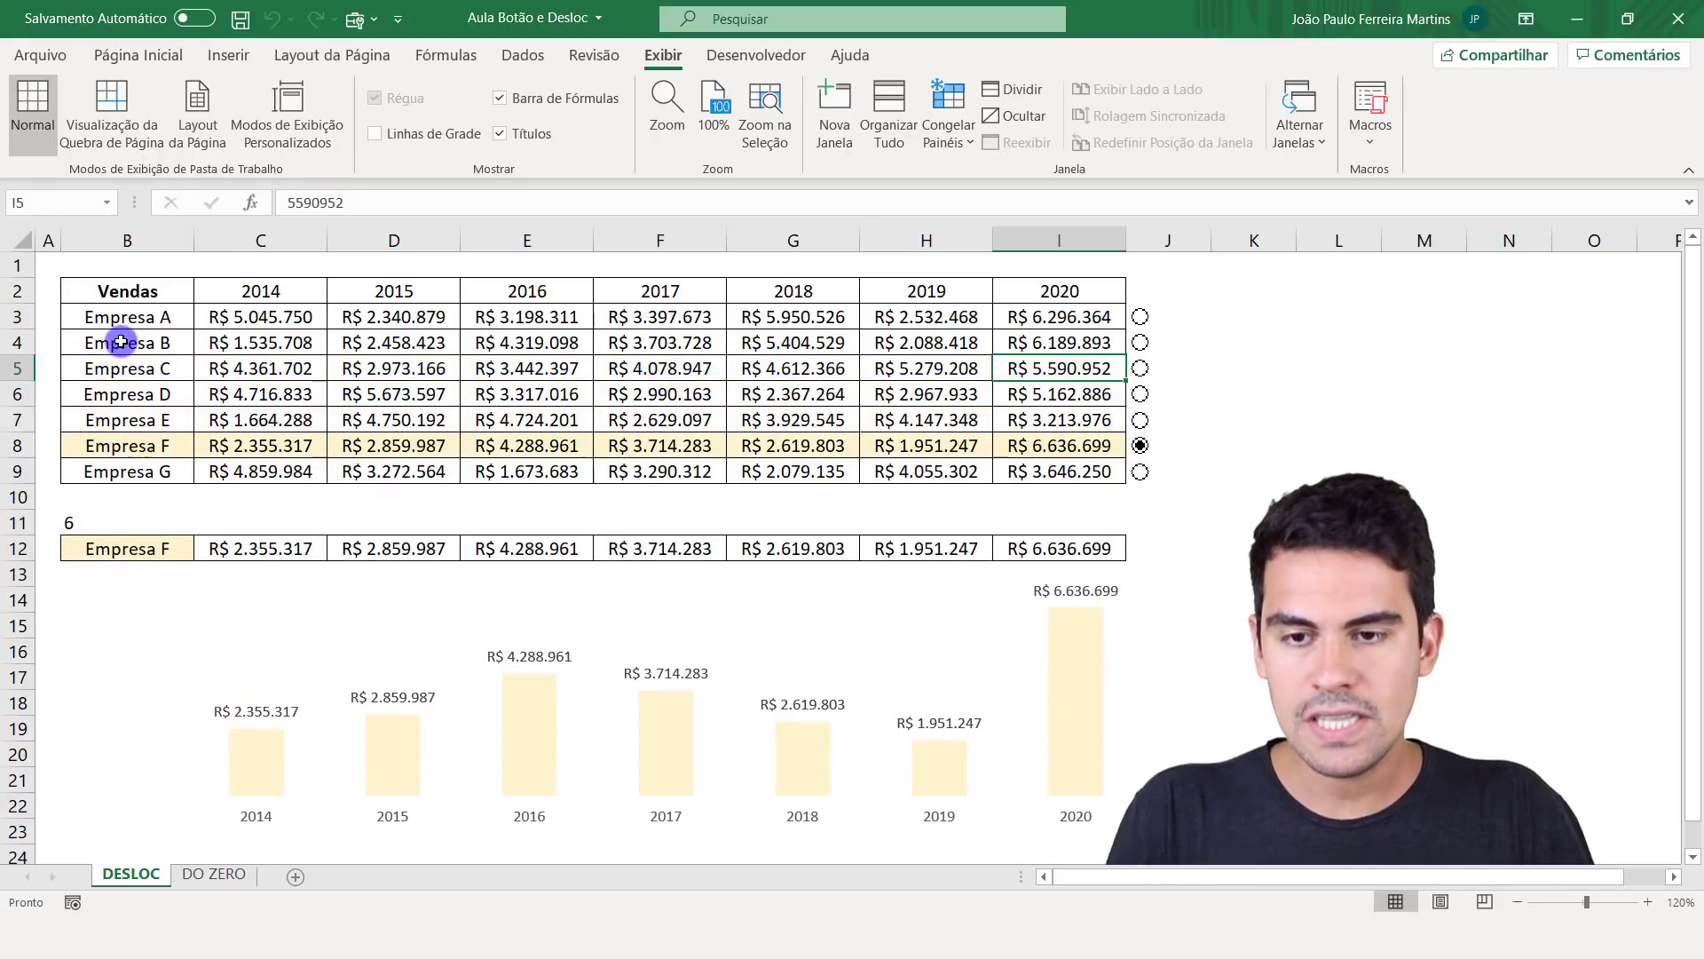
{"action": "left_click_drag", "start_coordinate": [127, 317], "coordinate": [135, 469]}
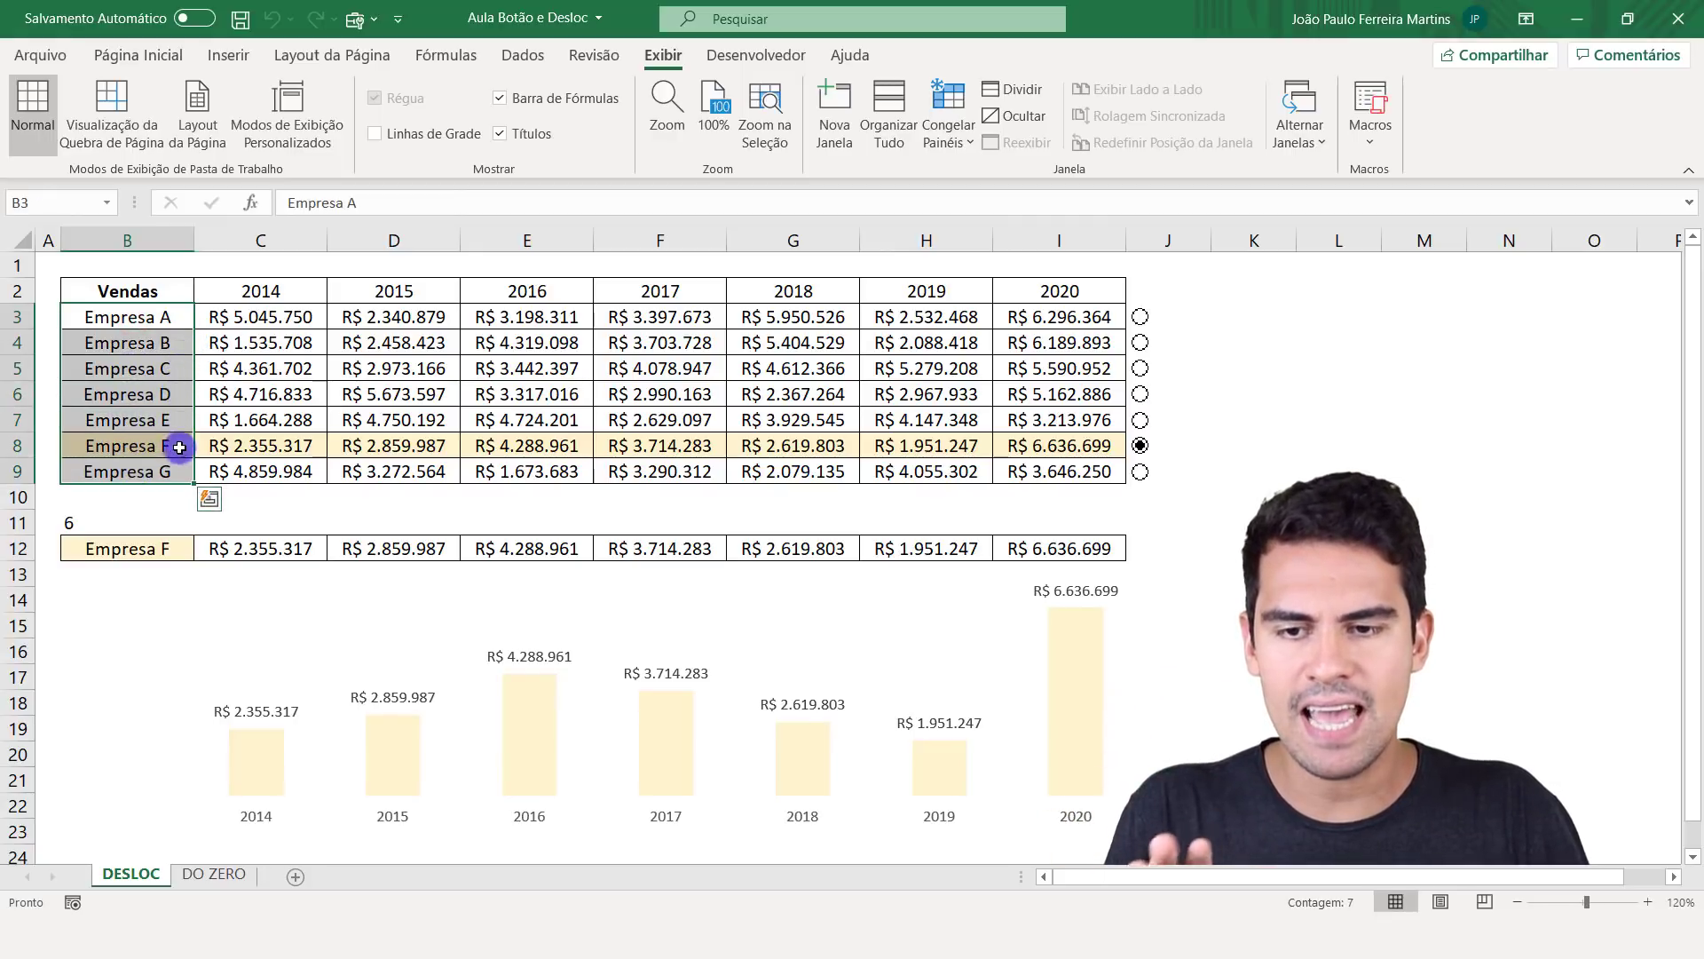
{"action": "left_click", "coordinate": [267, 291]}
{"action": "left_click", "coordinate": [1065, 290]}
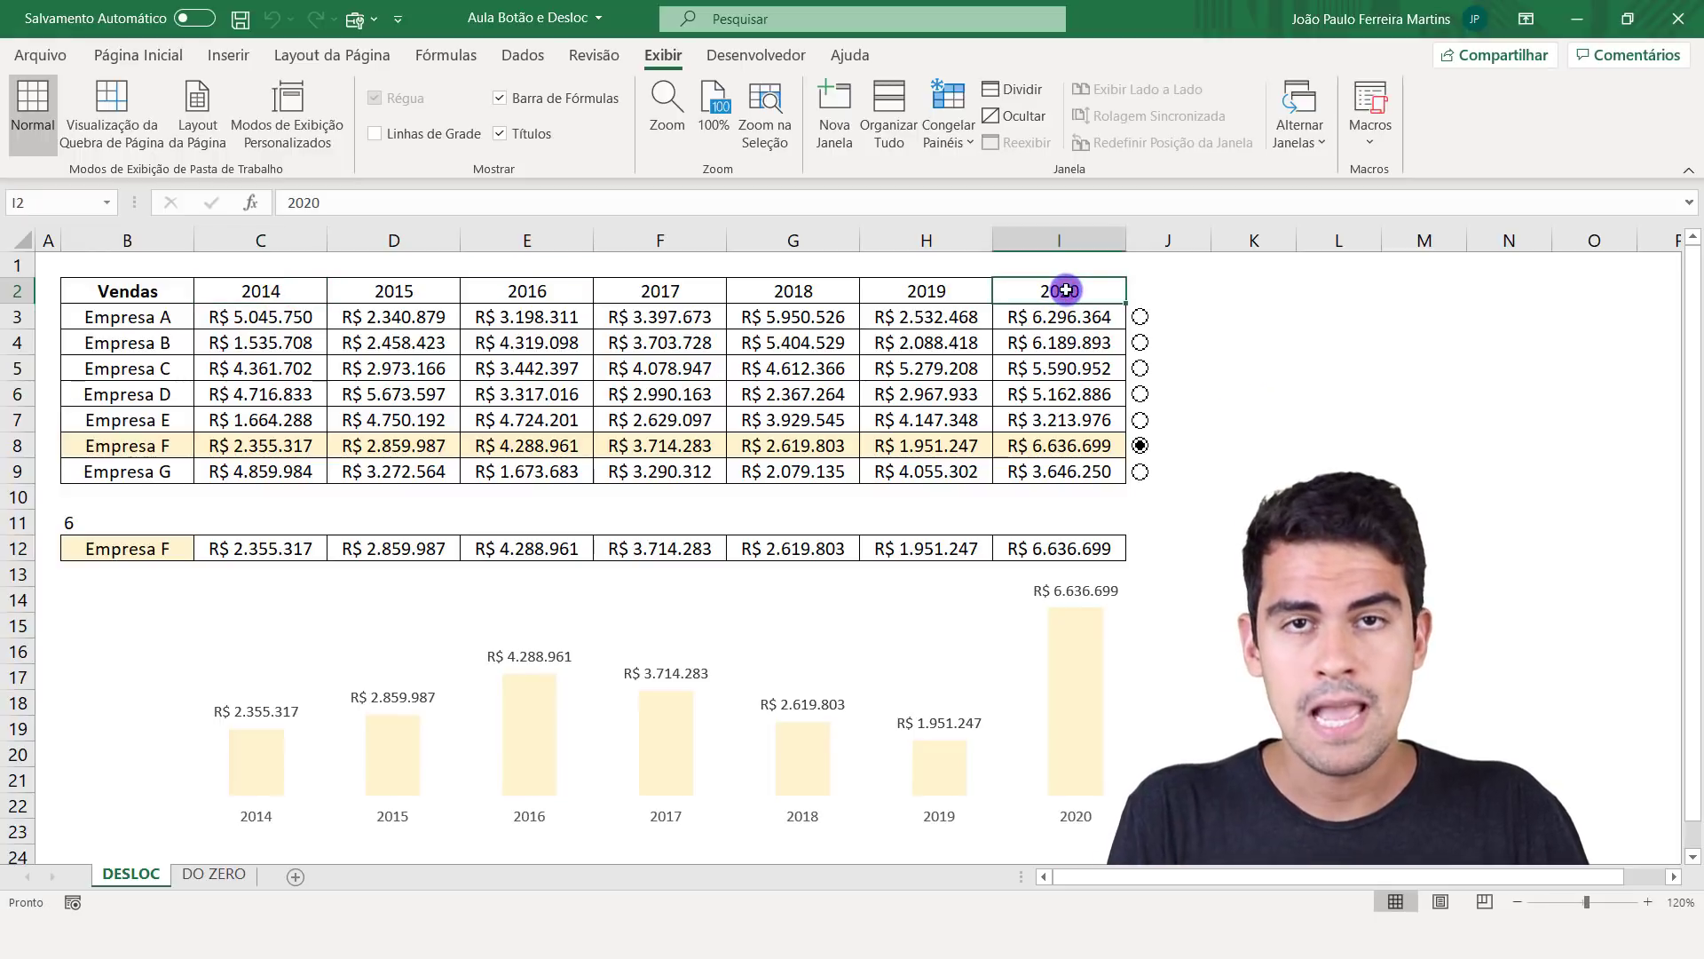
- Switch through the option buttons for Empresa A to Empresa E and examine how the highlighted row, summary row and chart respond
{"action": "left_click", "coordinate": [1142, 318]}
{"action": "left_click", "coordinate": [1142, 343]}
{"action": "left_click", "coordinate": [1142, 368]}
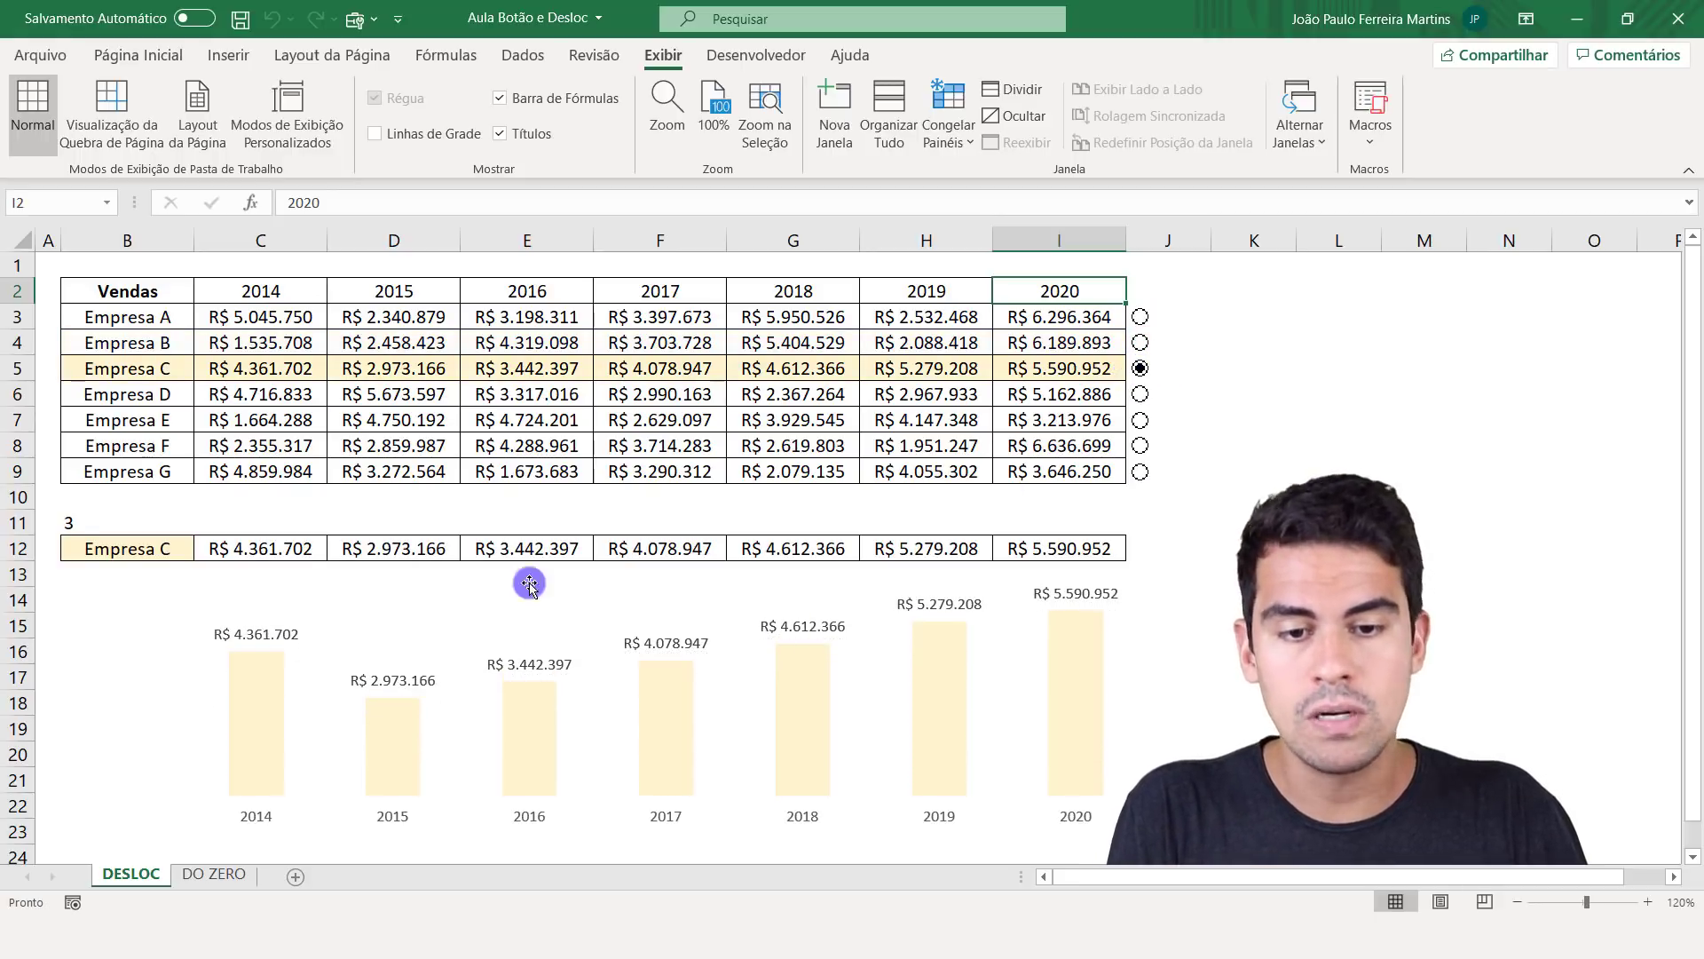
{"action": "mouse_move", "coordinate": [657, 667]}
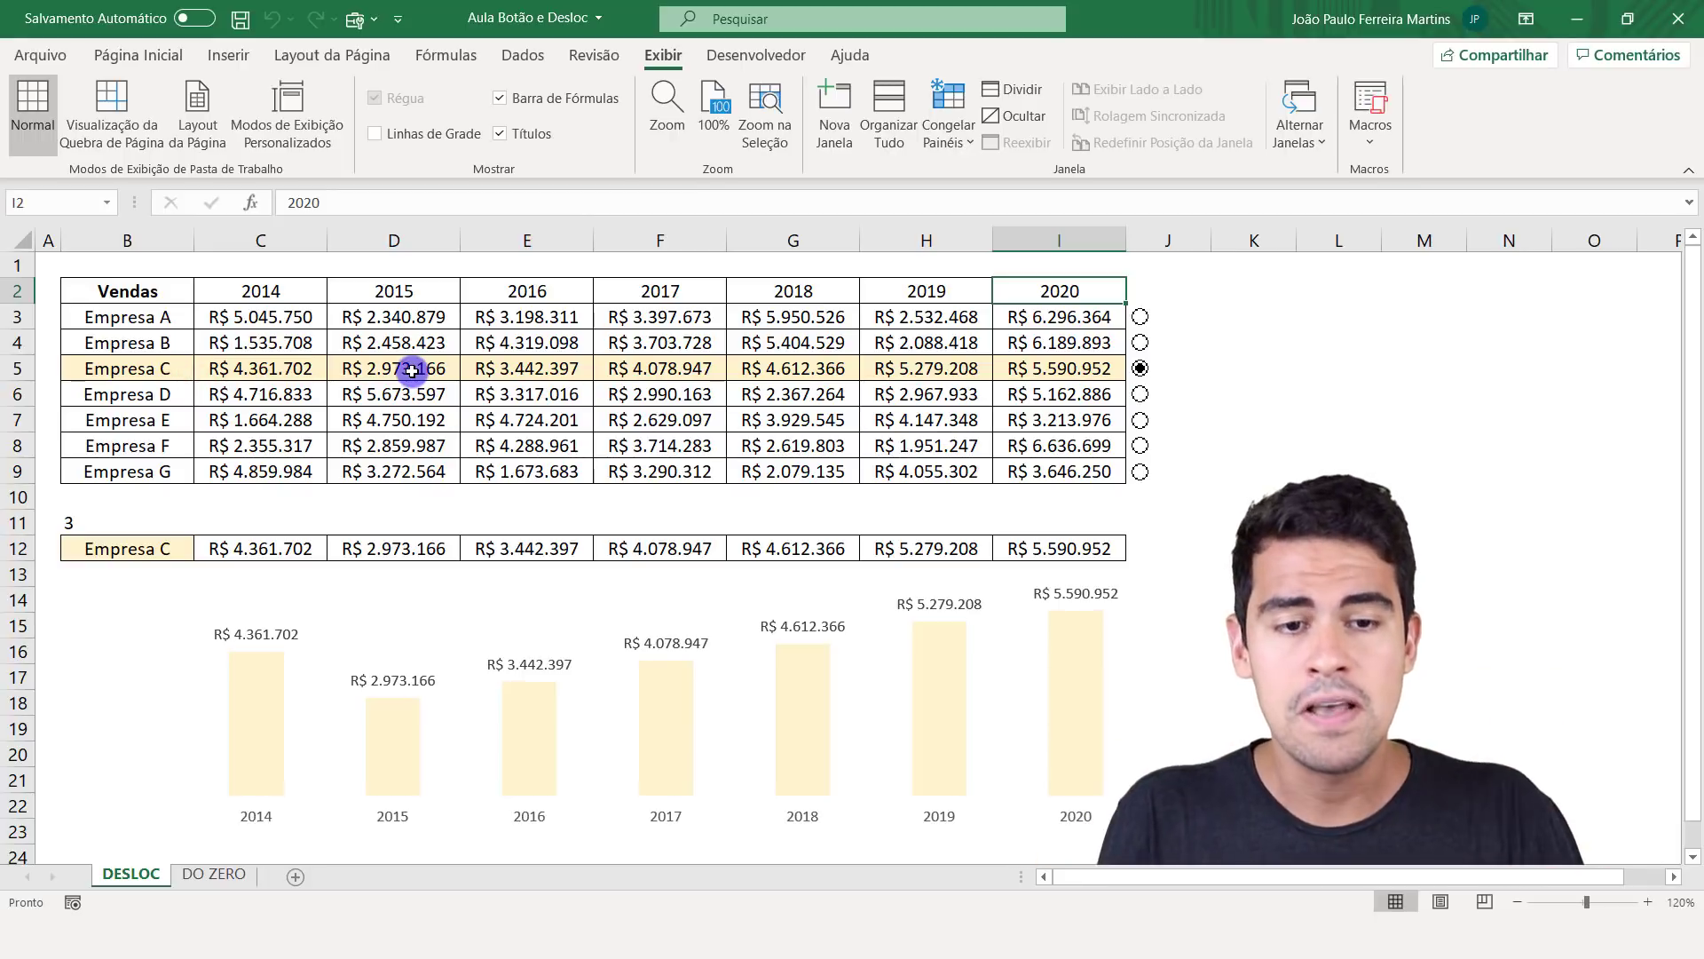
{"action": "left_click", "coordinate": [1144, 395]}
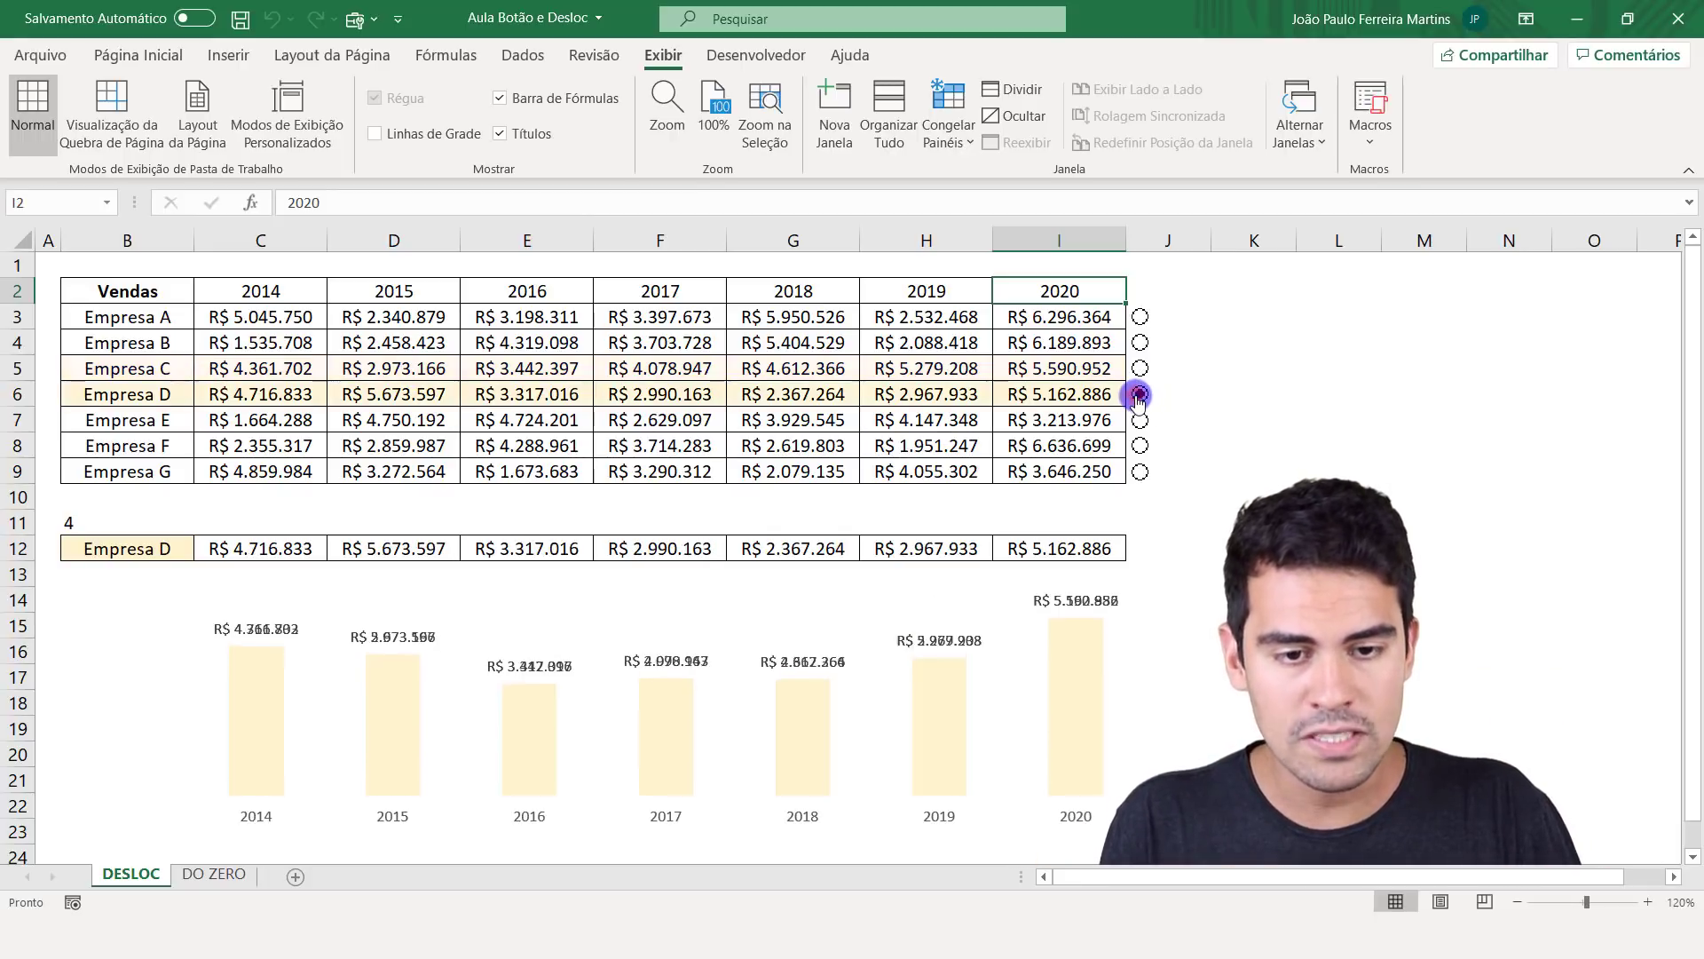
{"action": "left_click", "coordinate": [1145, 424]}
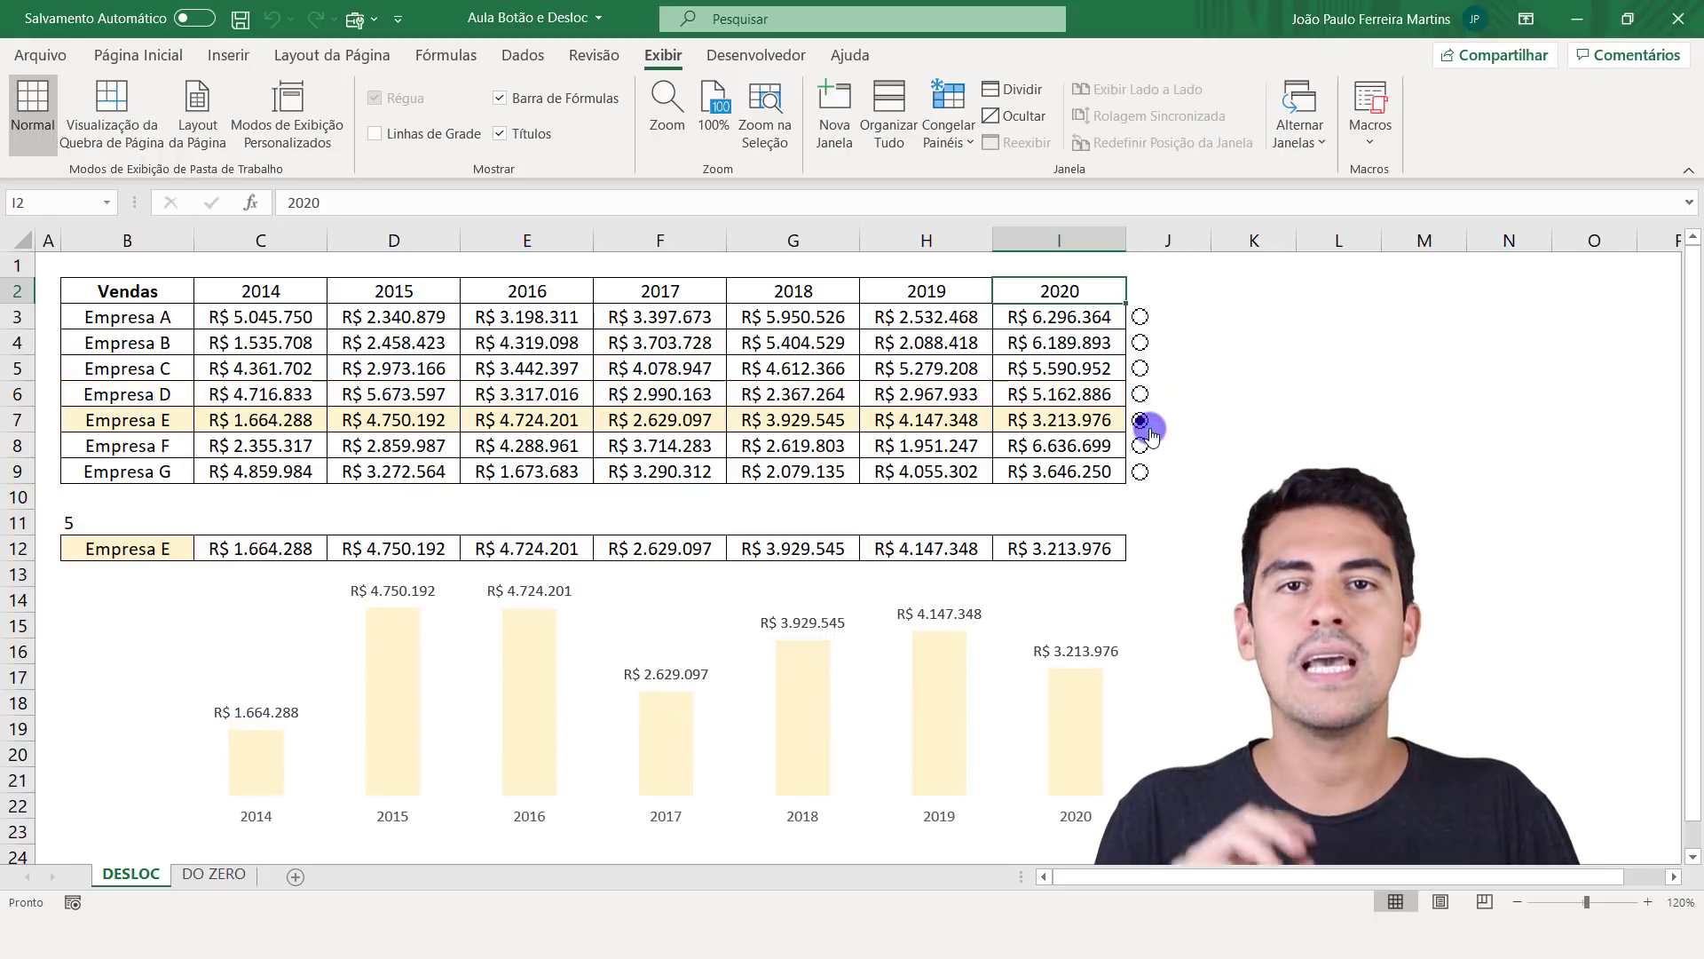
- Compare the DO ZERO sheet with the finished DESLOC sheet, switching through the option buttons for Empresa A to Empresa D
{"action": "left_click", "coordinate": [217, 879]}
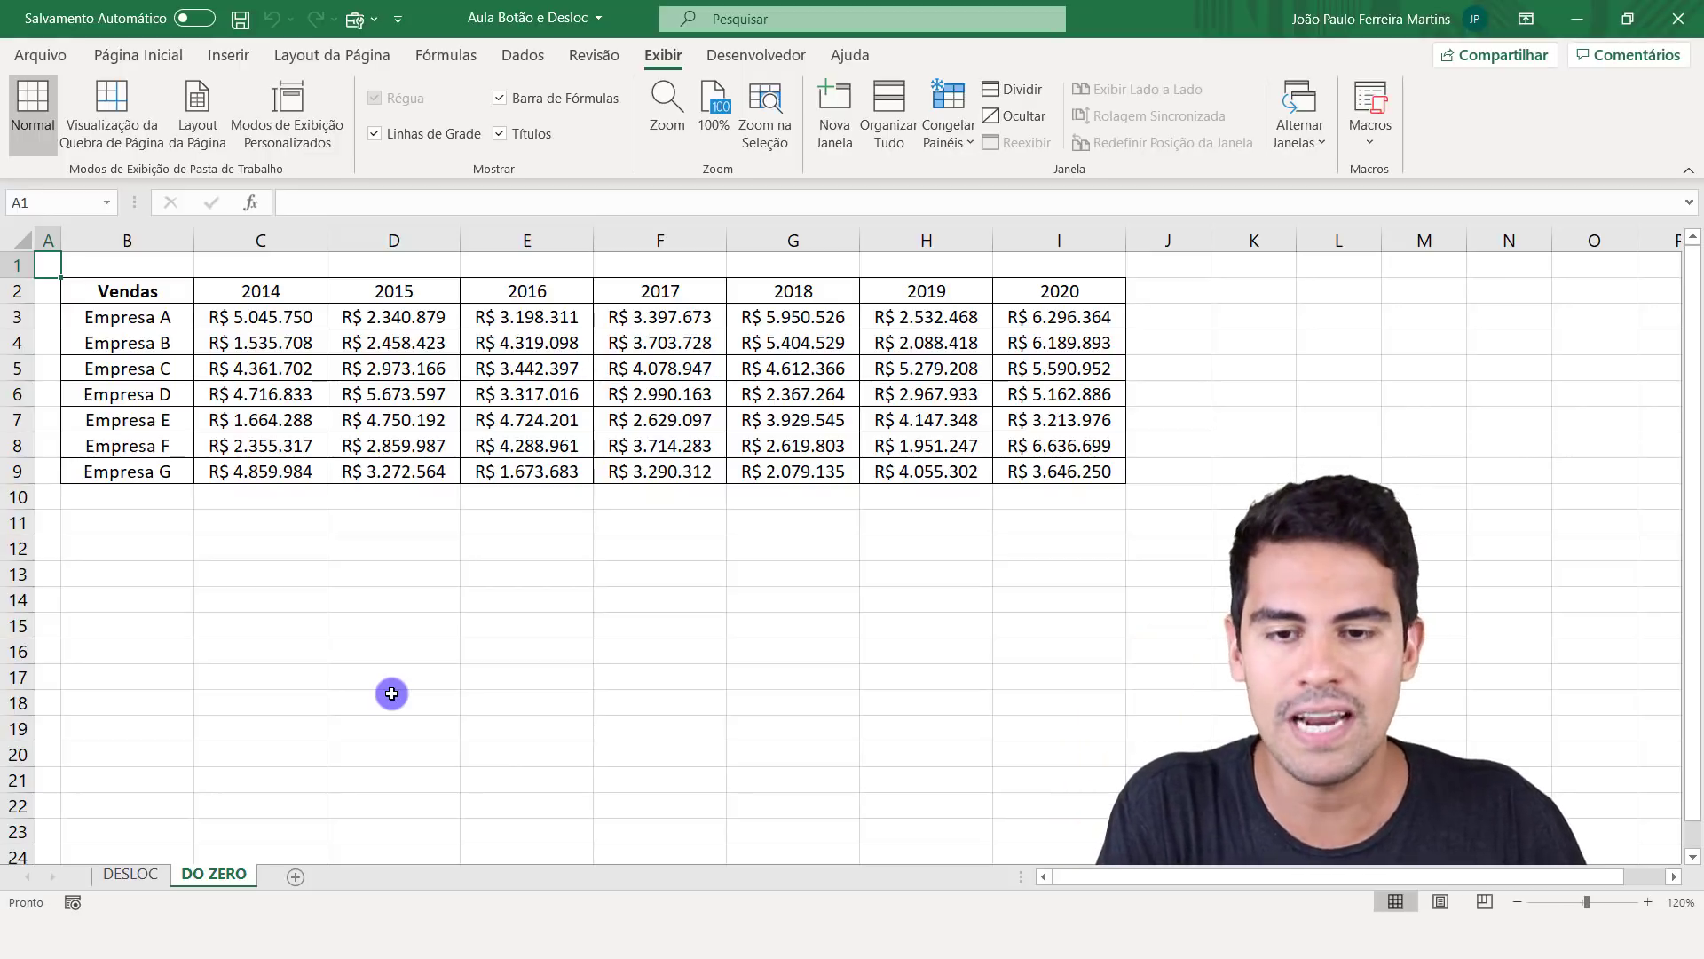
{"action": "left_click", "coordinate": [153, 291]}
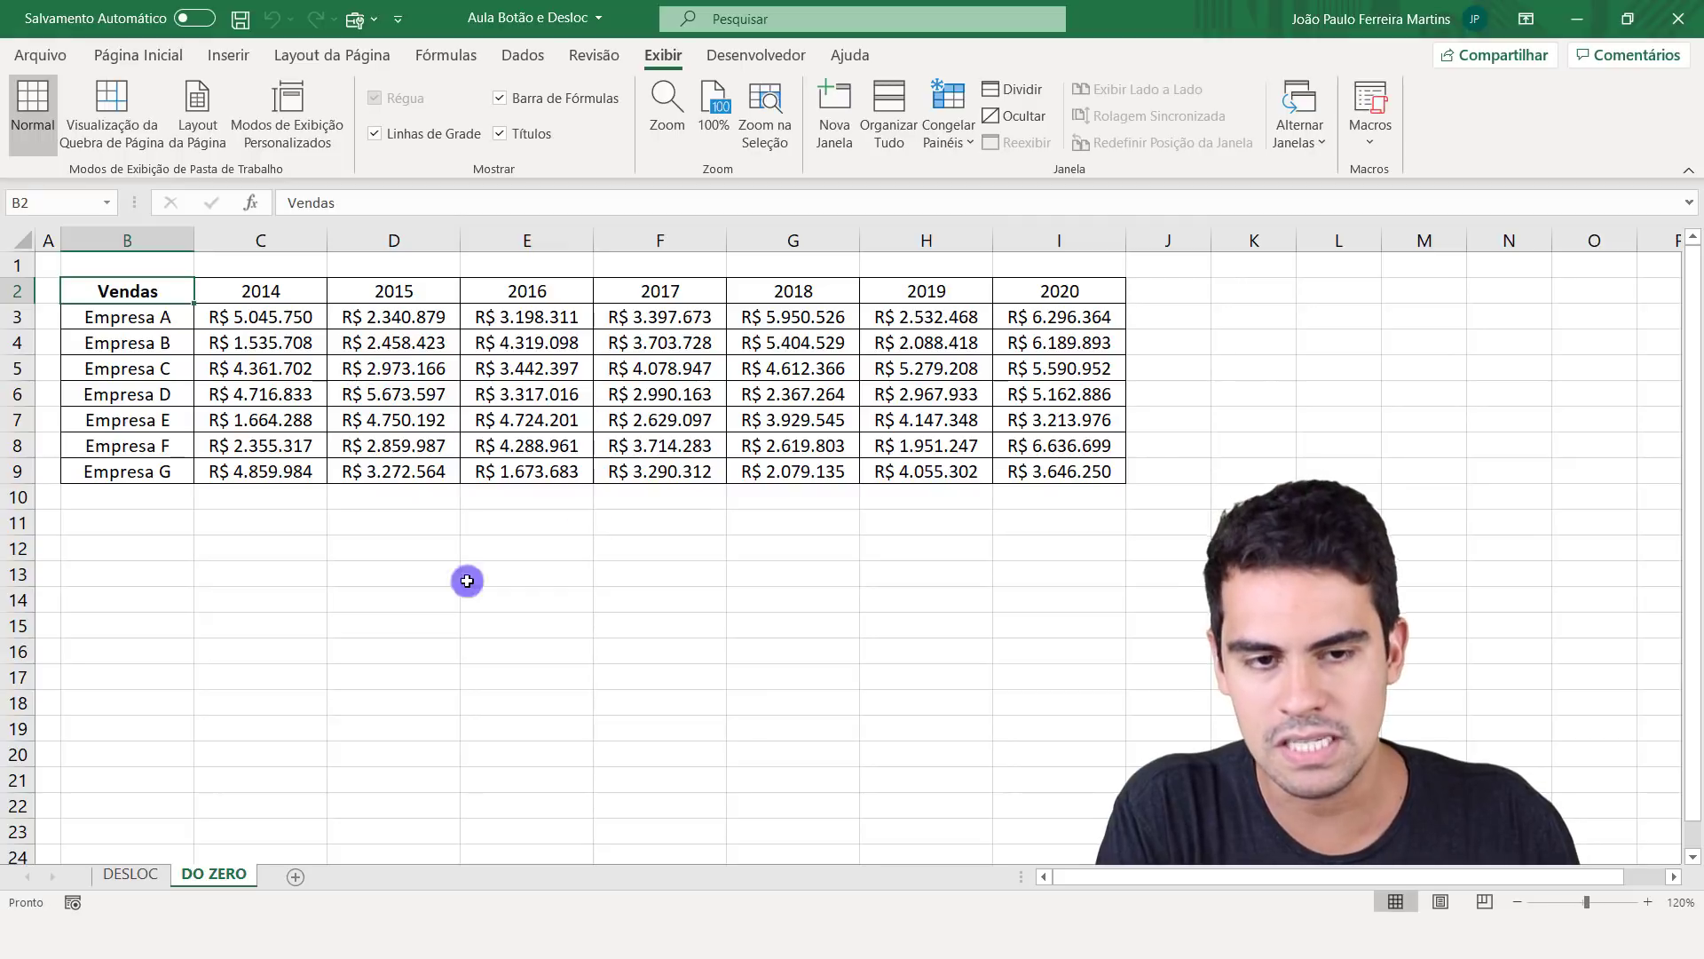
{"action": "left_click", "coordinate": [131, 874]}
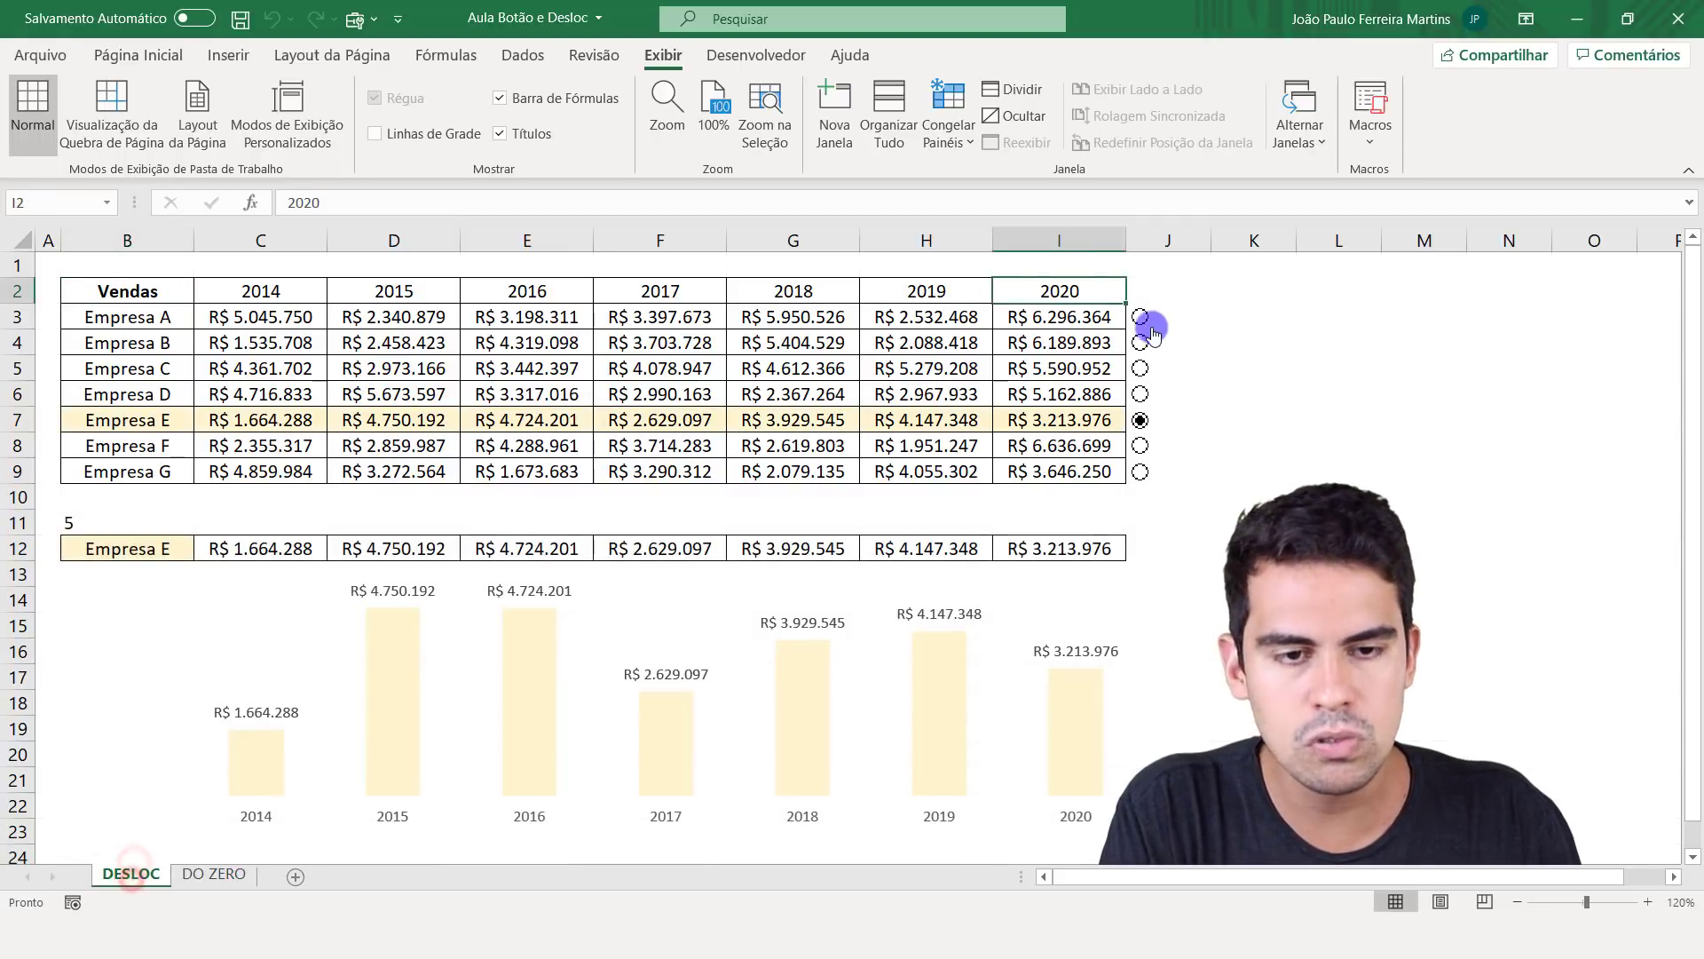
{"action": "left_click", "coordinate": [1140, 318]}
{"action": "left_click", "coordinate": [1140, 343]}
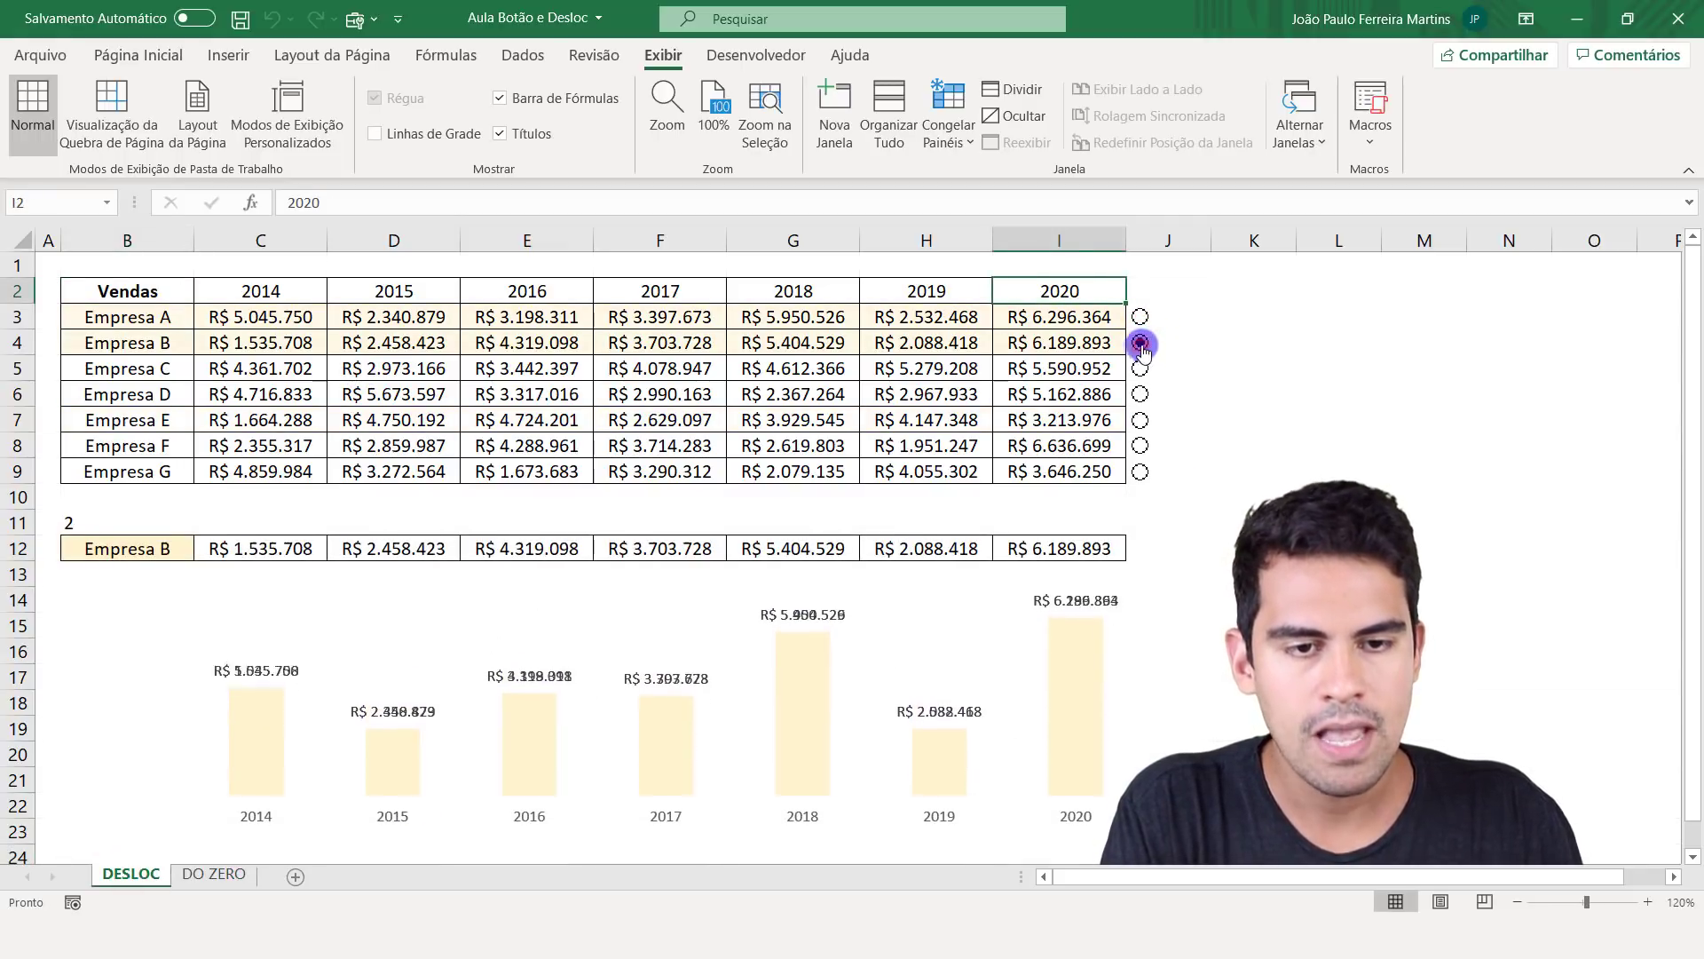
{"action": "left_click", "coordinate": [1141, 369]}
{"action": "left_click", "coordinate": [1140, 394]}
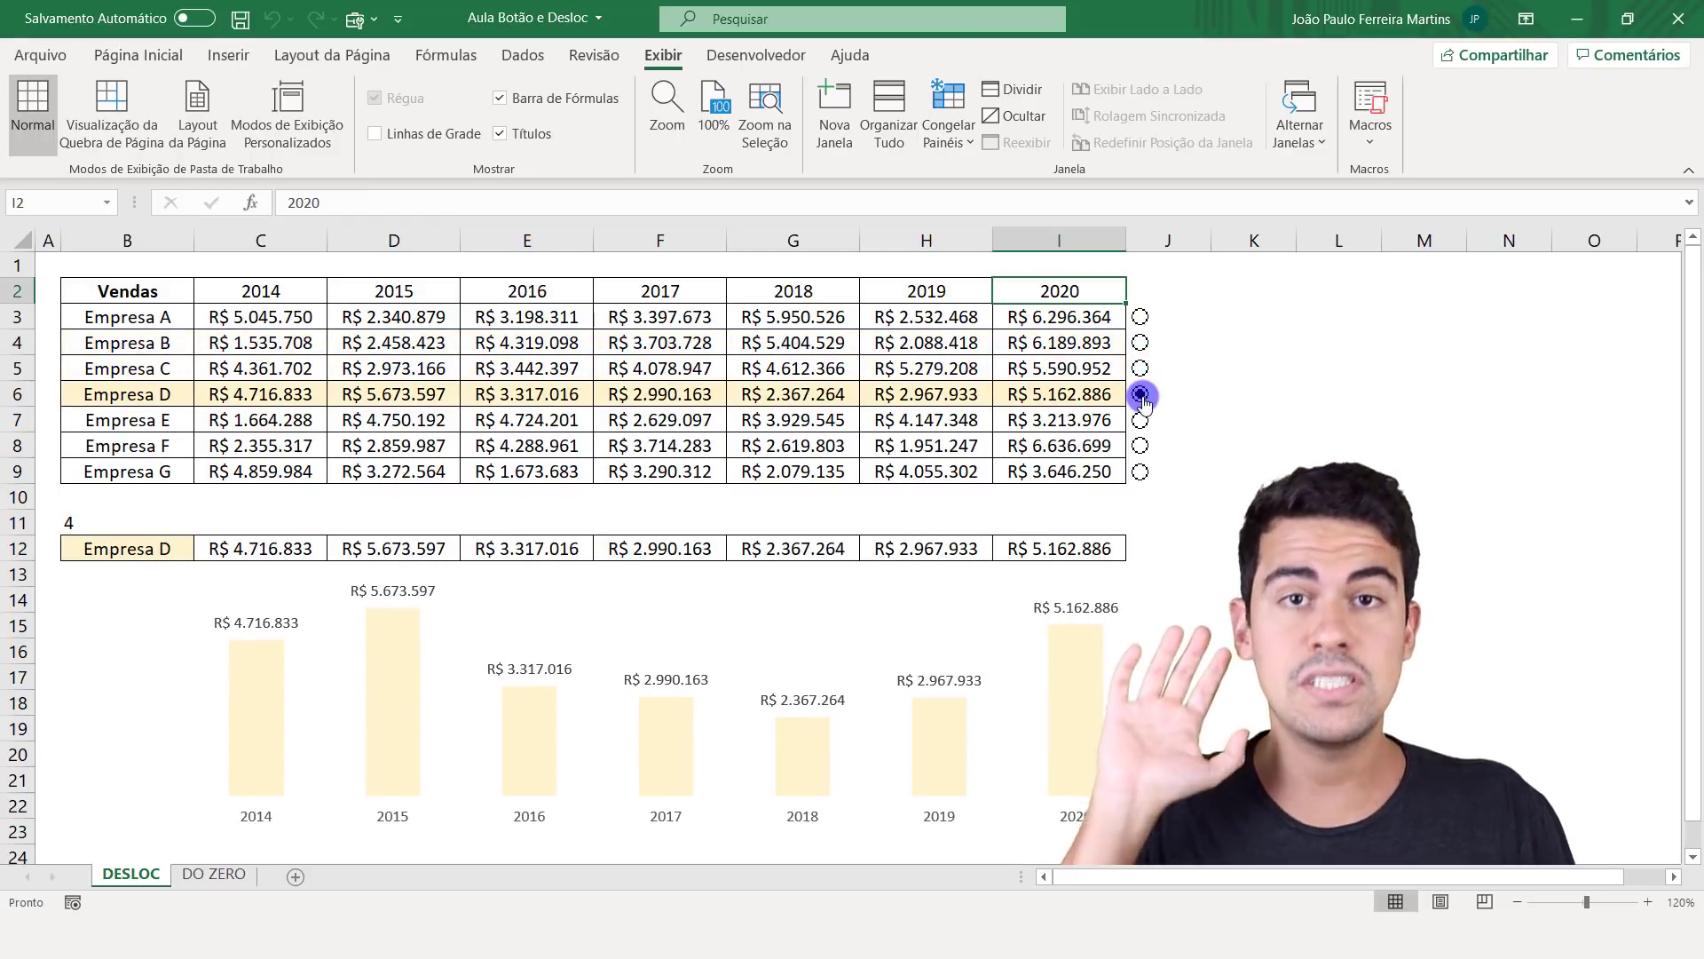
- Review the form controls and locate Inserir Controles among the Guia Desenvolvedor commands in the quick access toolbar options
{"action": "left_click", "coordinate": [360, 19]}
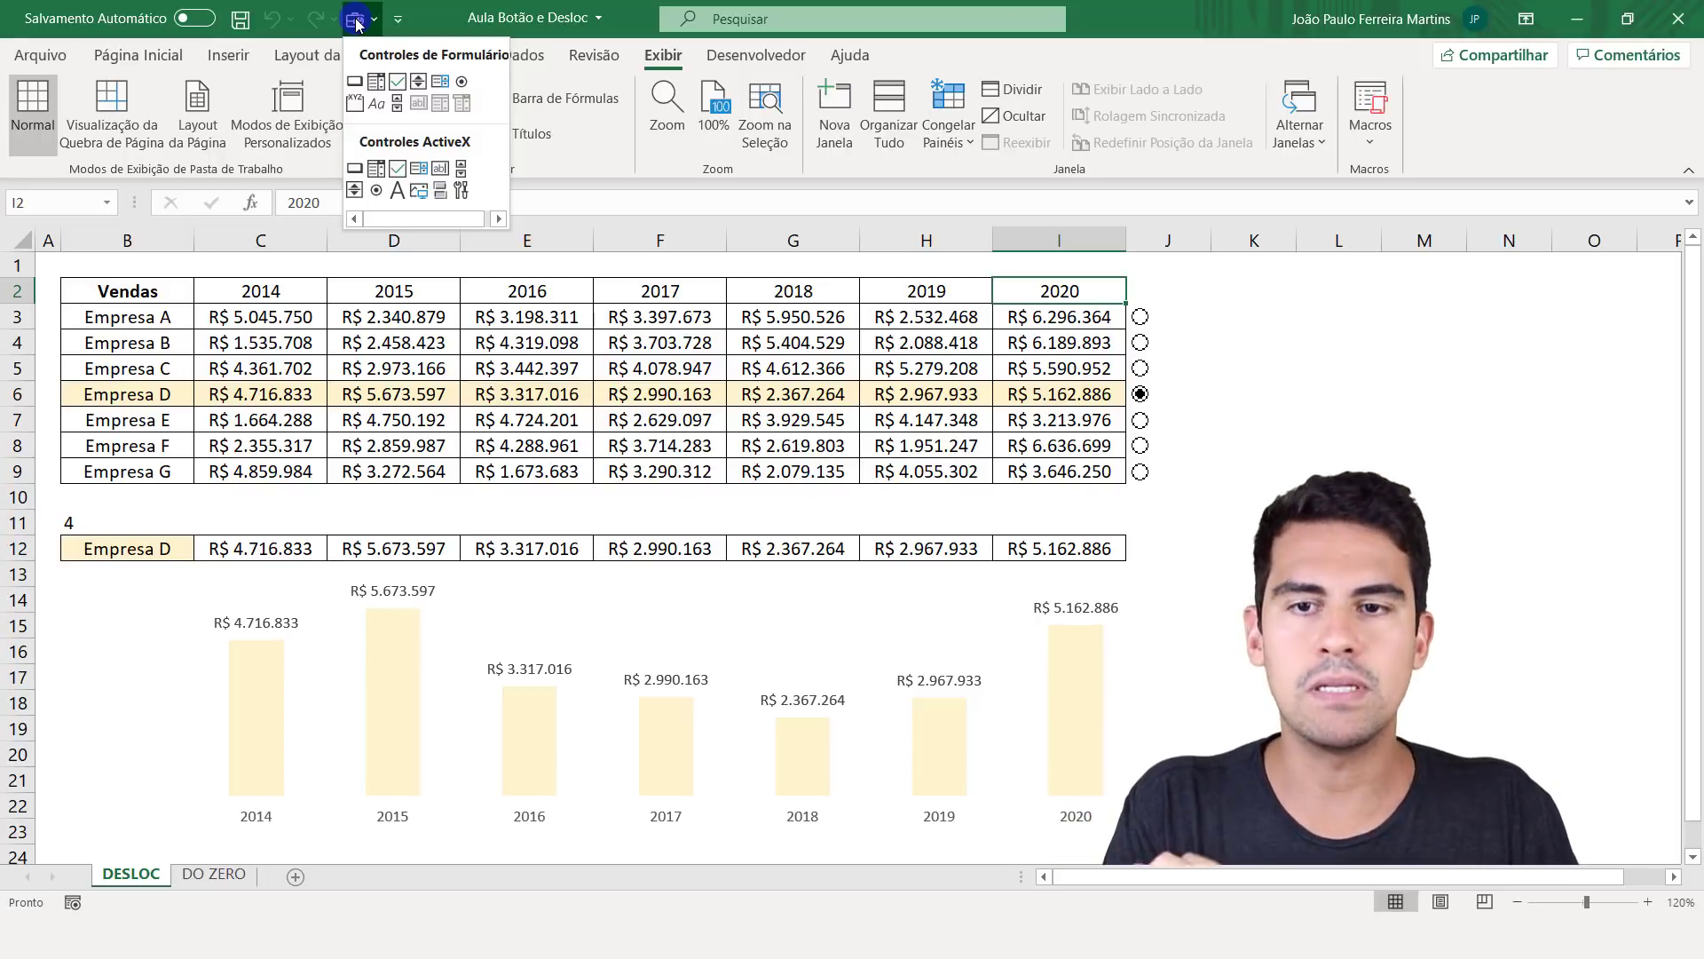
{"action": "left_click", "coordinate": [356, 22]}
{"action": "left_click", "coordinate": [40, 55]}
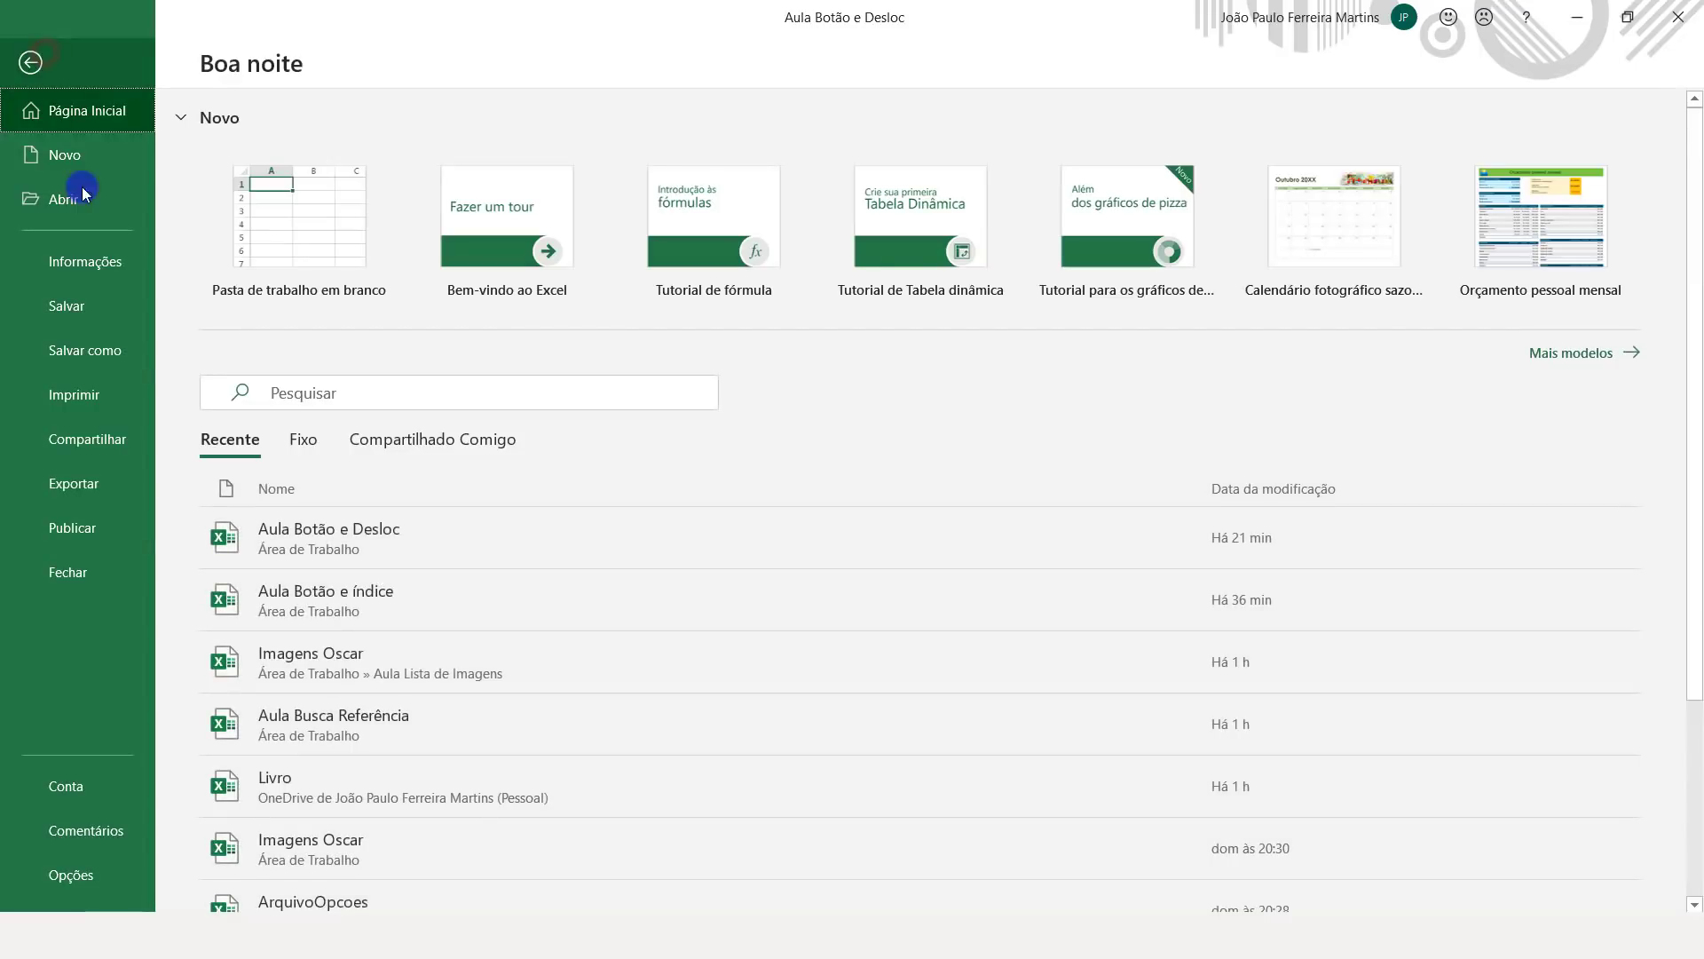
{"action": "left_click", "coordinate": [92, 886]}
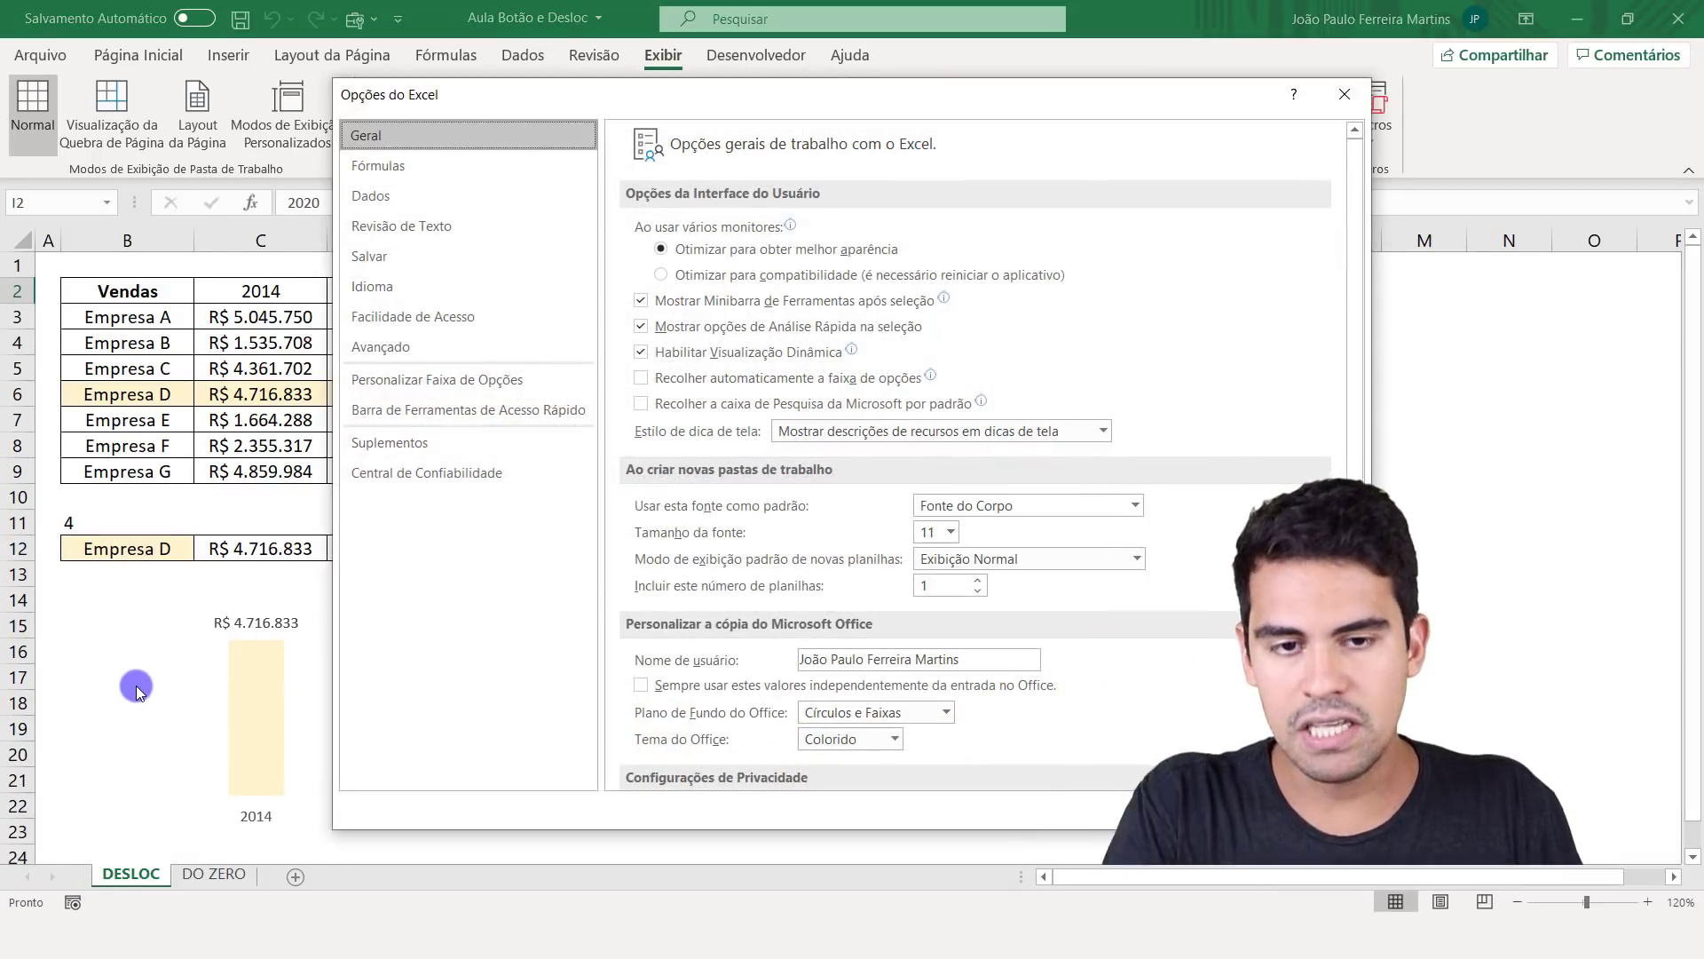
{"action": "left_click", "coordinate": [368, 410]}
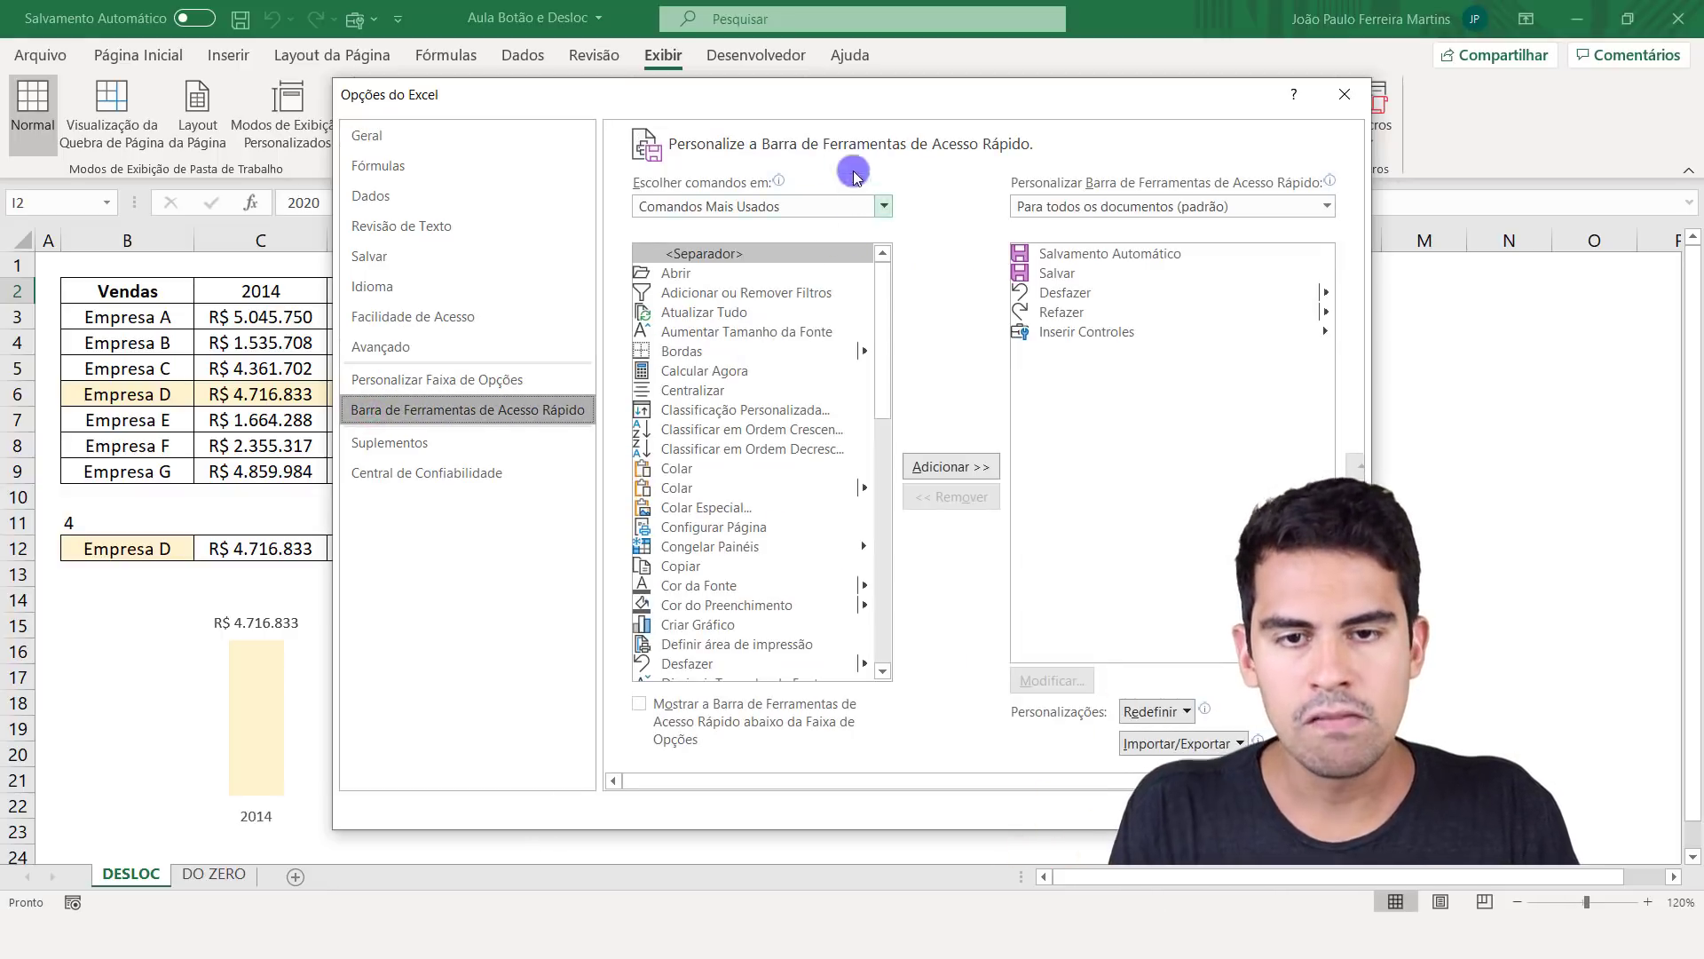
{"action": "left_click", "coordinate": [883, 206]}
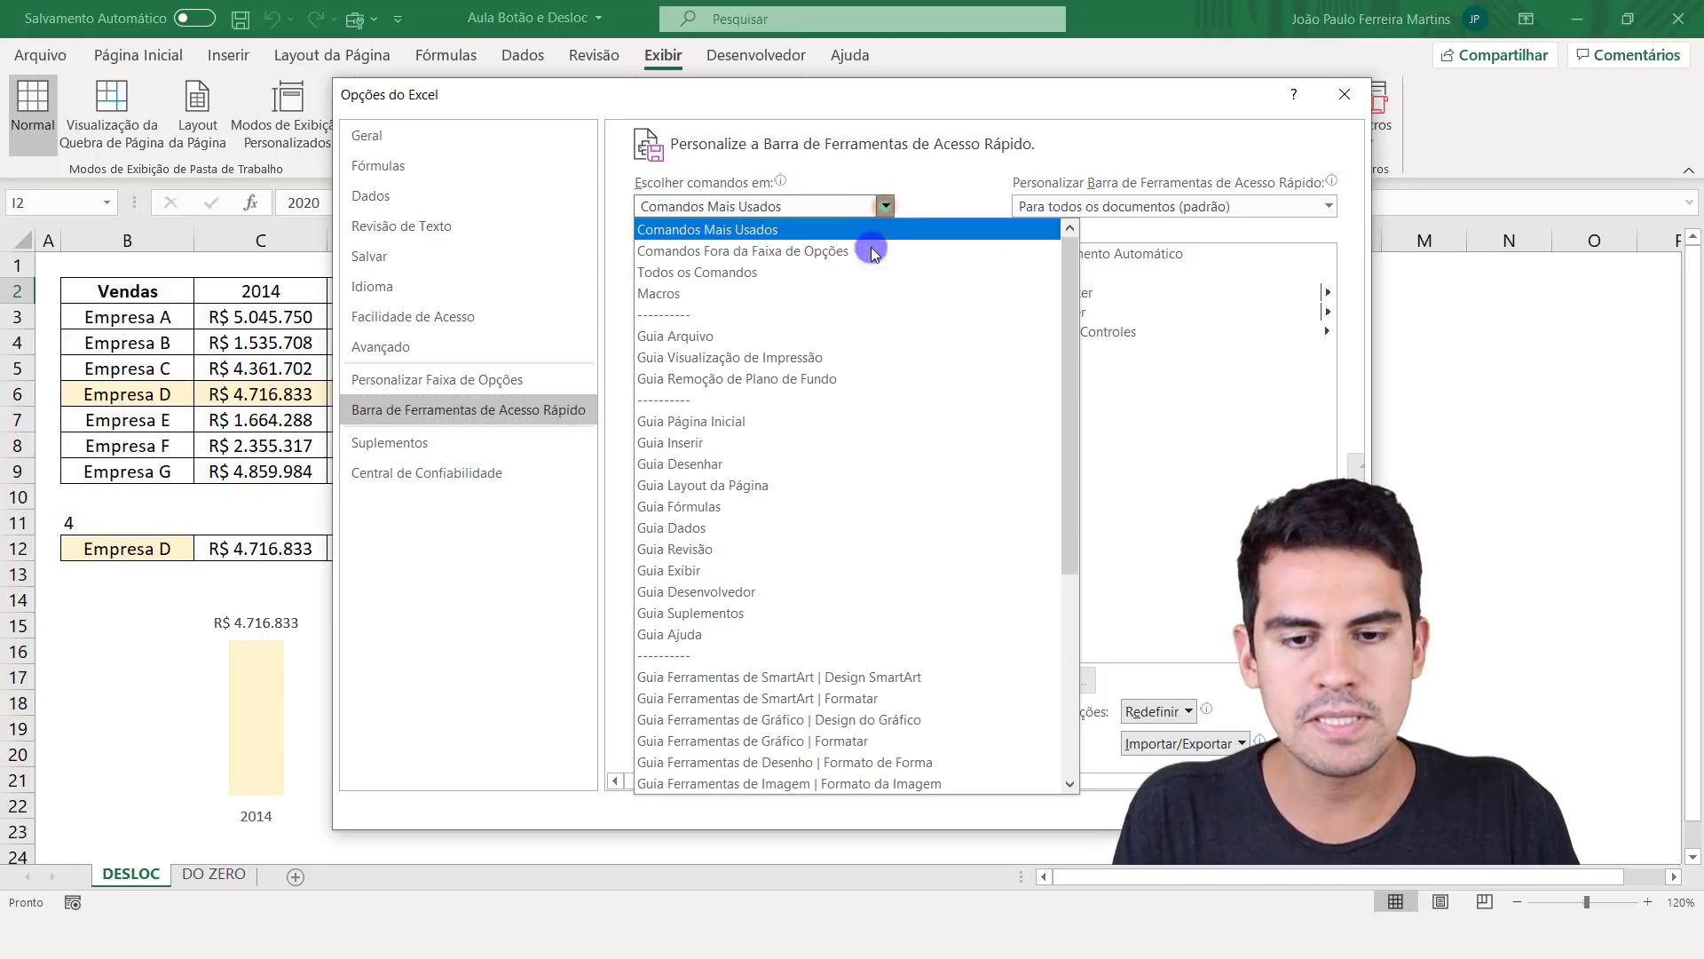
{"action": "left_click", "coordinate": [749, 592]}
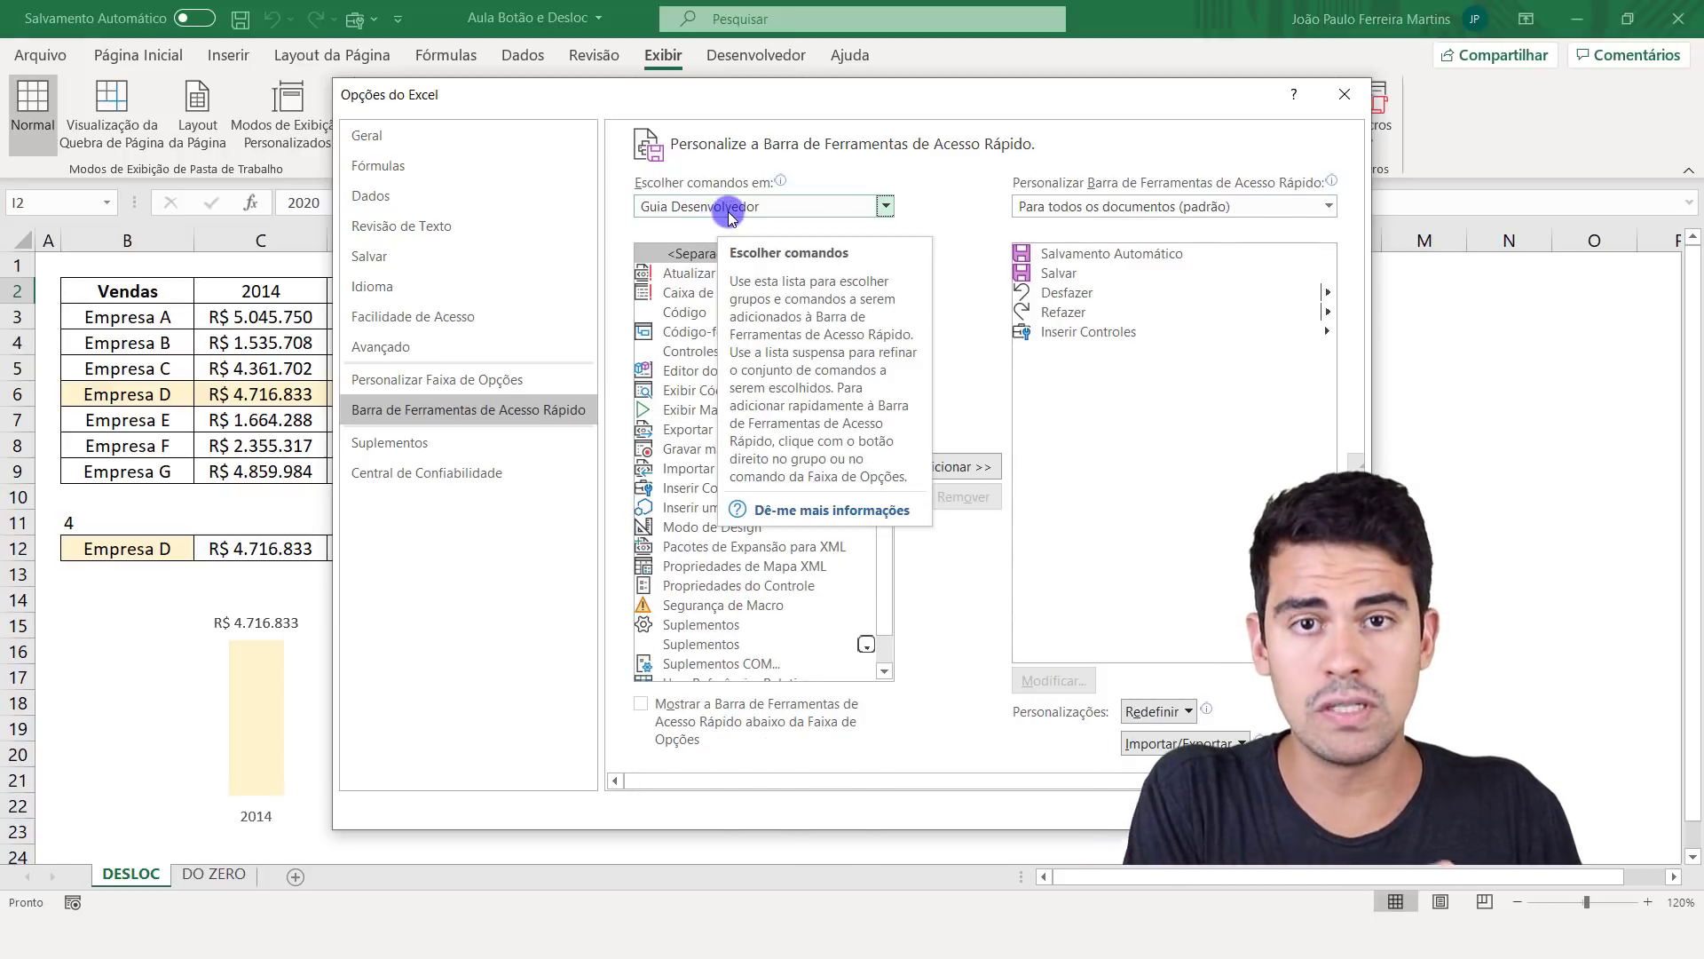
{"action": "left_click", "coordinate": [694, 490]}
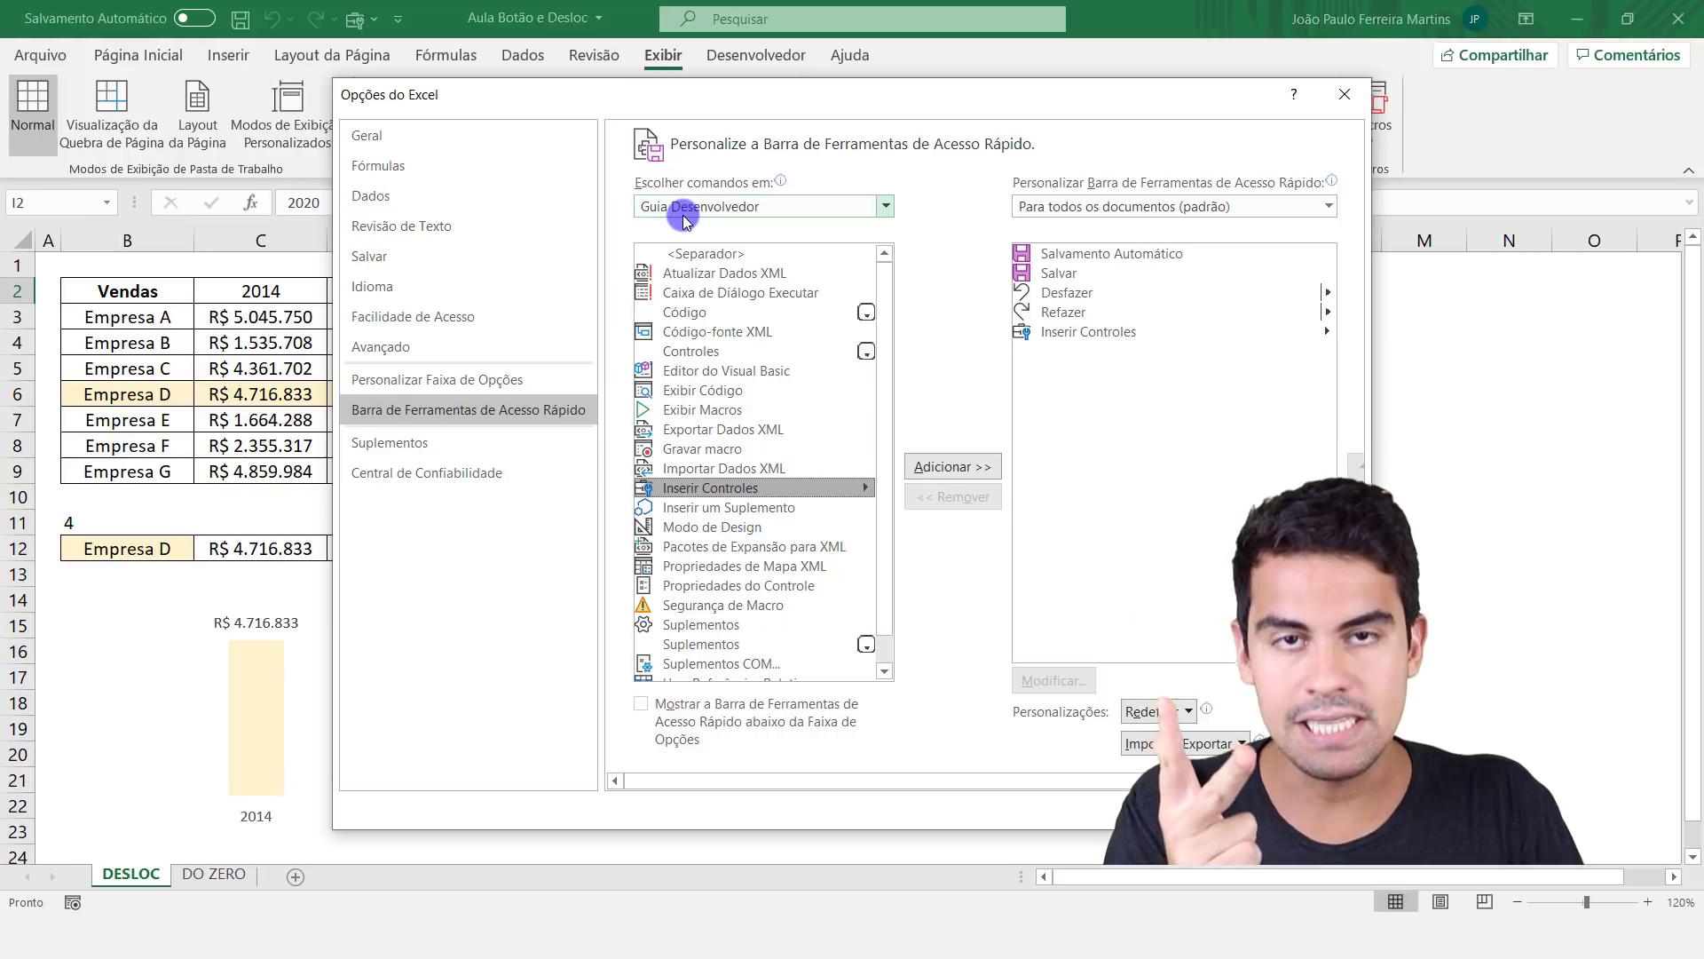
{"action": "mouse_move", "coordinate": [684, 213]}
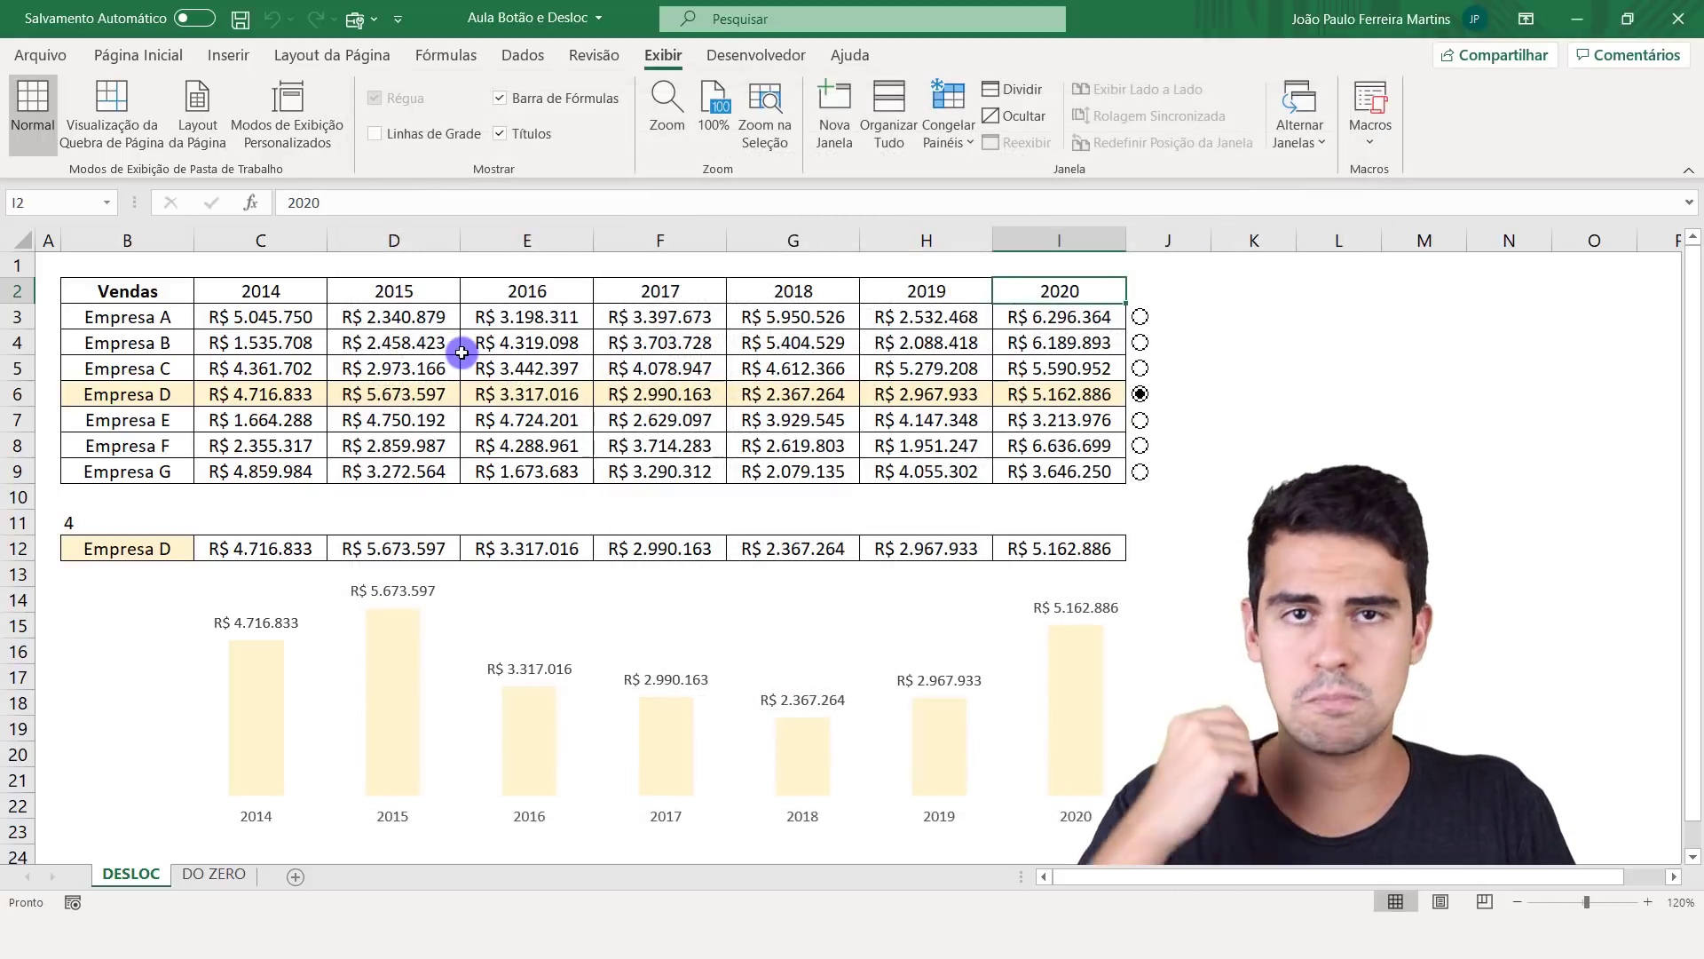
{"action": "left_click", "coordinate": [462, 352]}
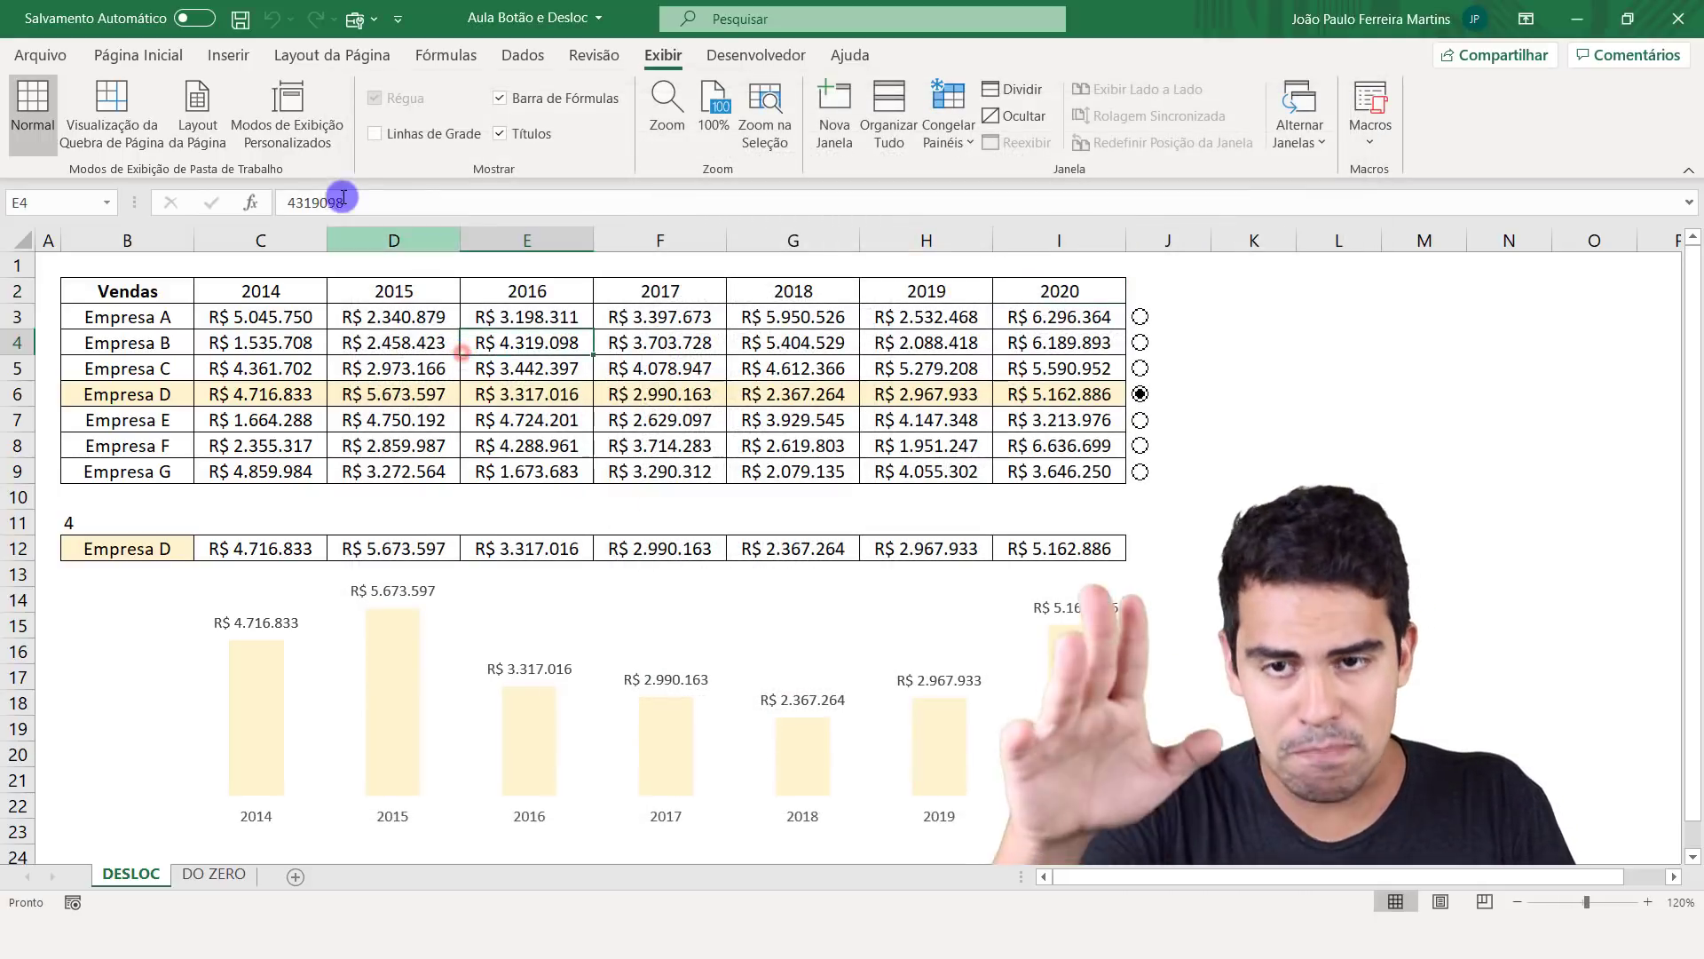
{"action": "left_click", "coordinate": [357, 19]}
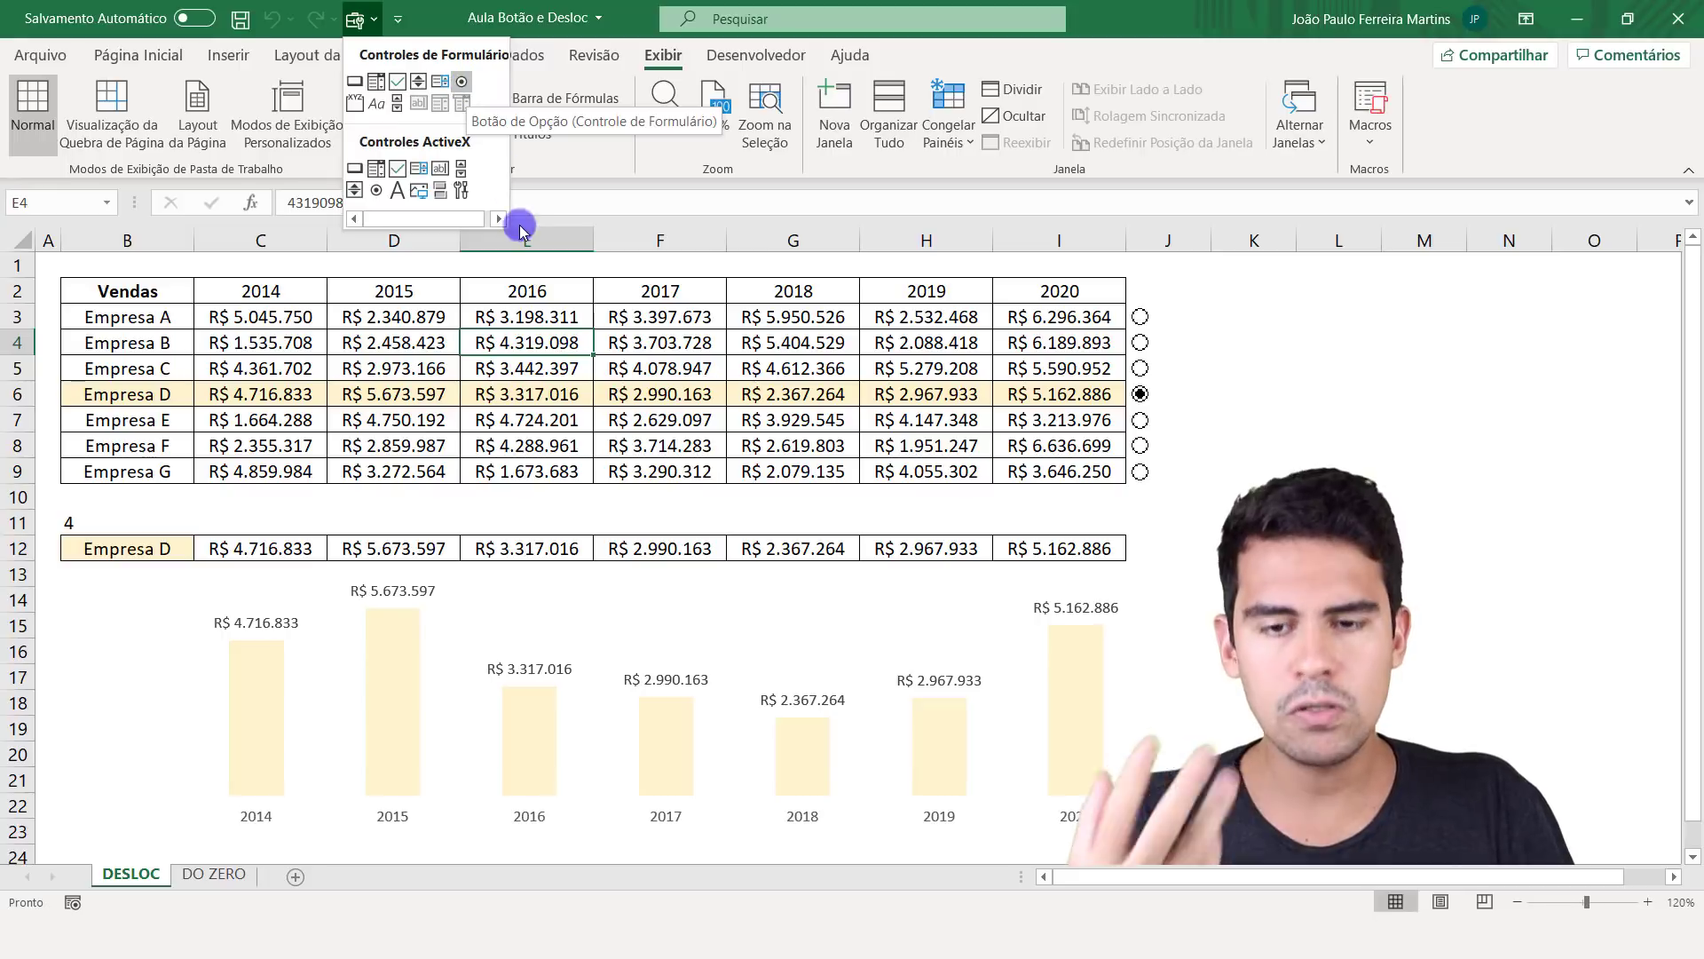
{"action": "left_click", "coordinate": [475, 321]}
- Go to the DO ZERO sheet and hide its gridlines
{"action": "left_click", "coordinate": [217, 874]}
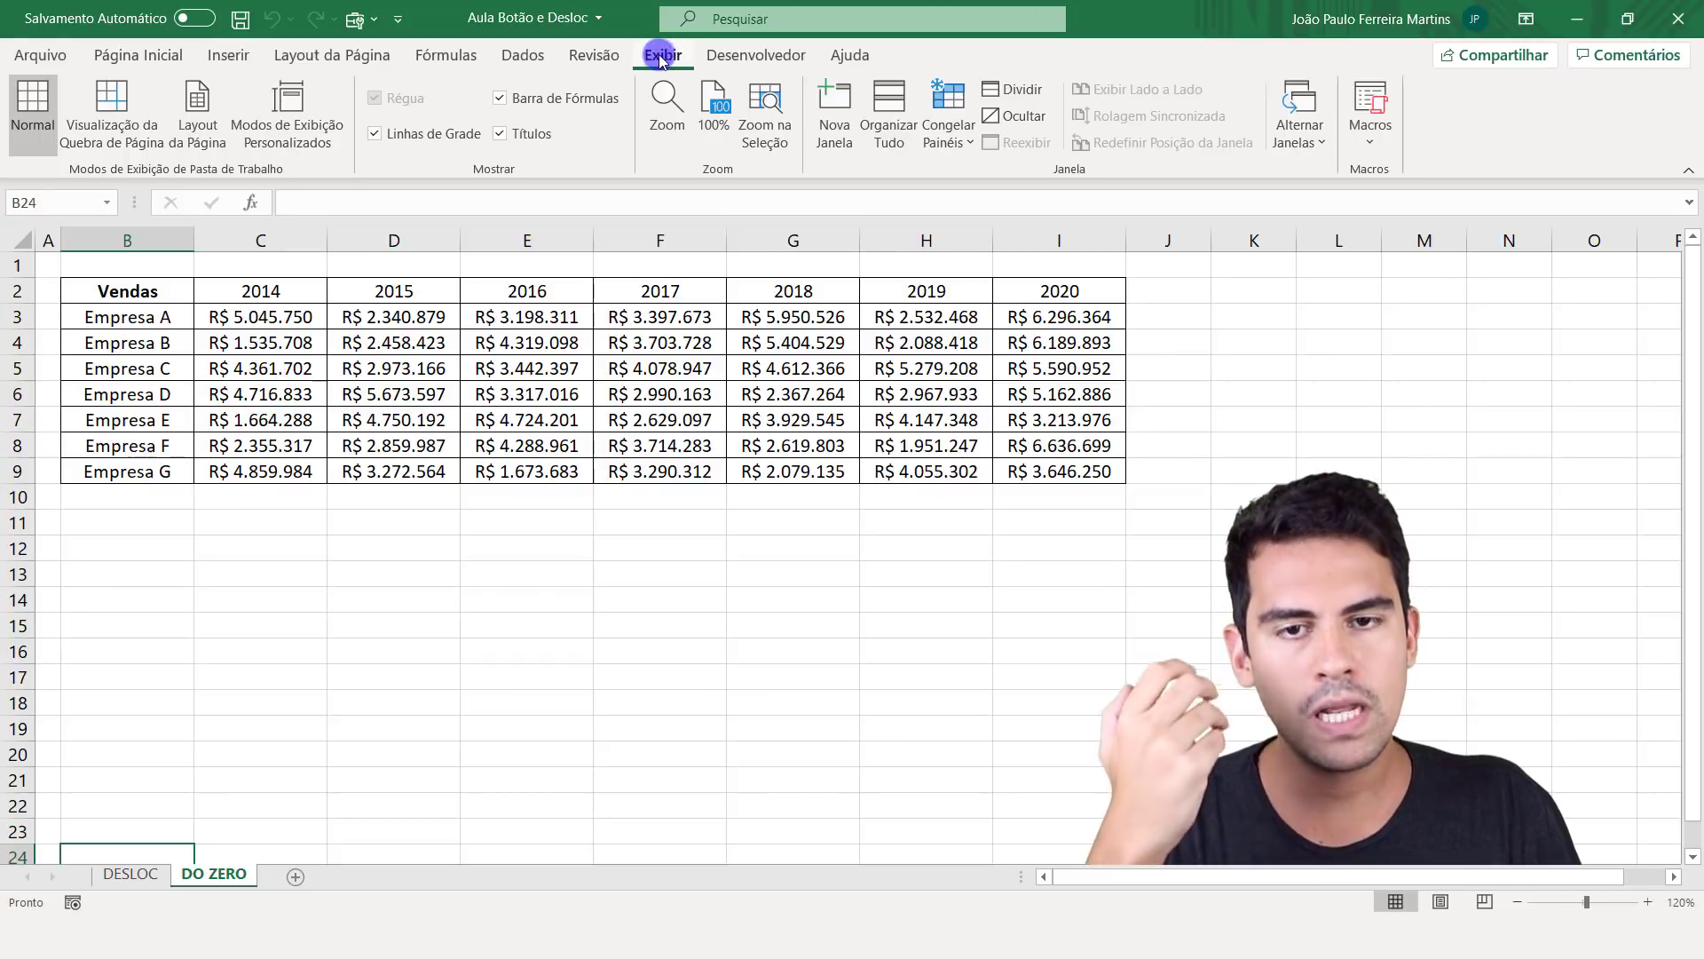
{"action": "left_click", "coordinate": [413, 140]}
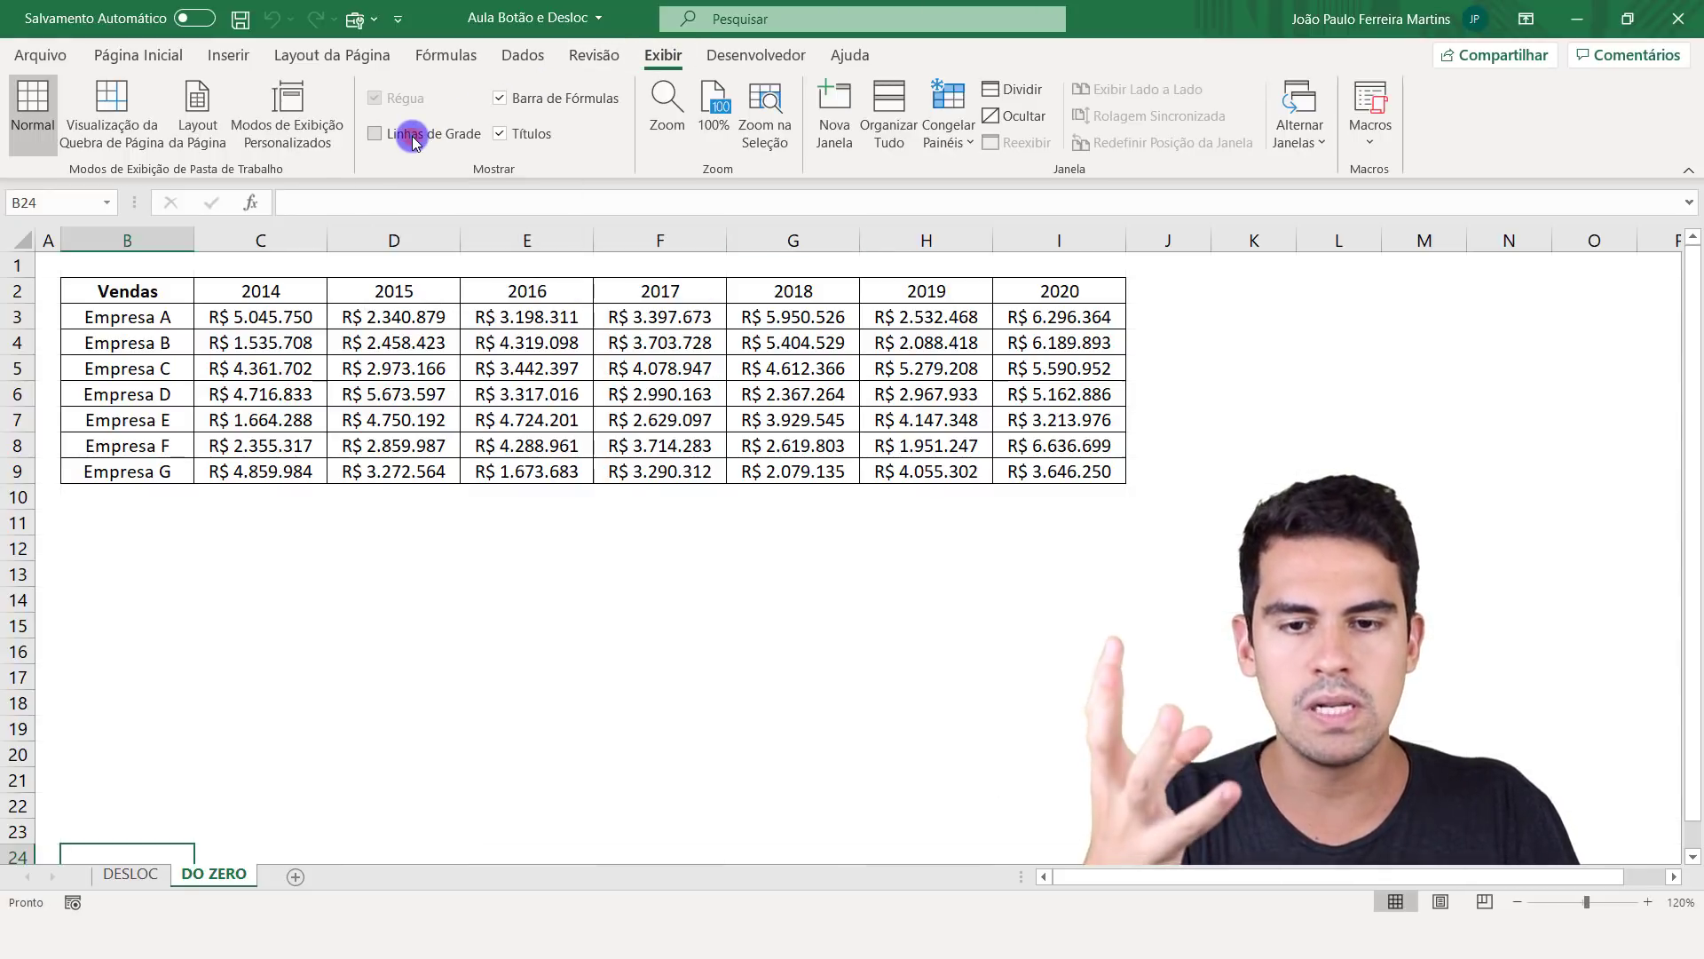
{"action": "left_click", "coordinate": [565, 411]}
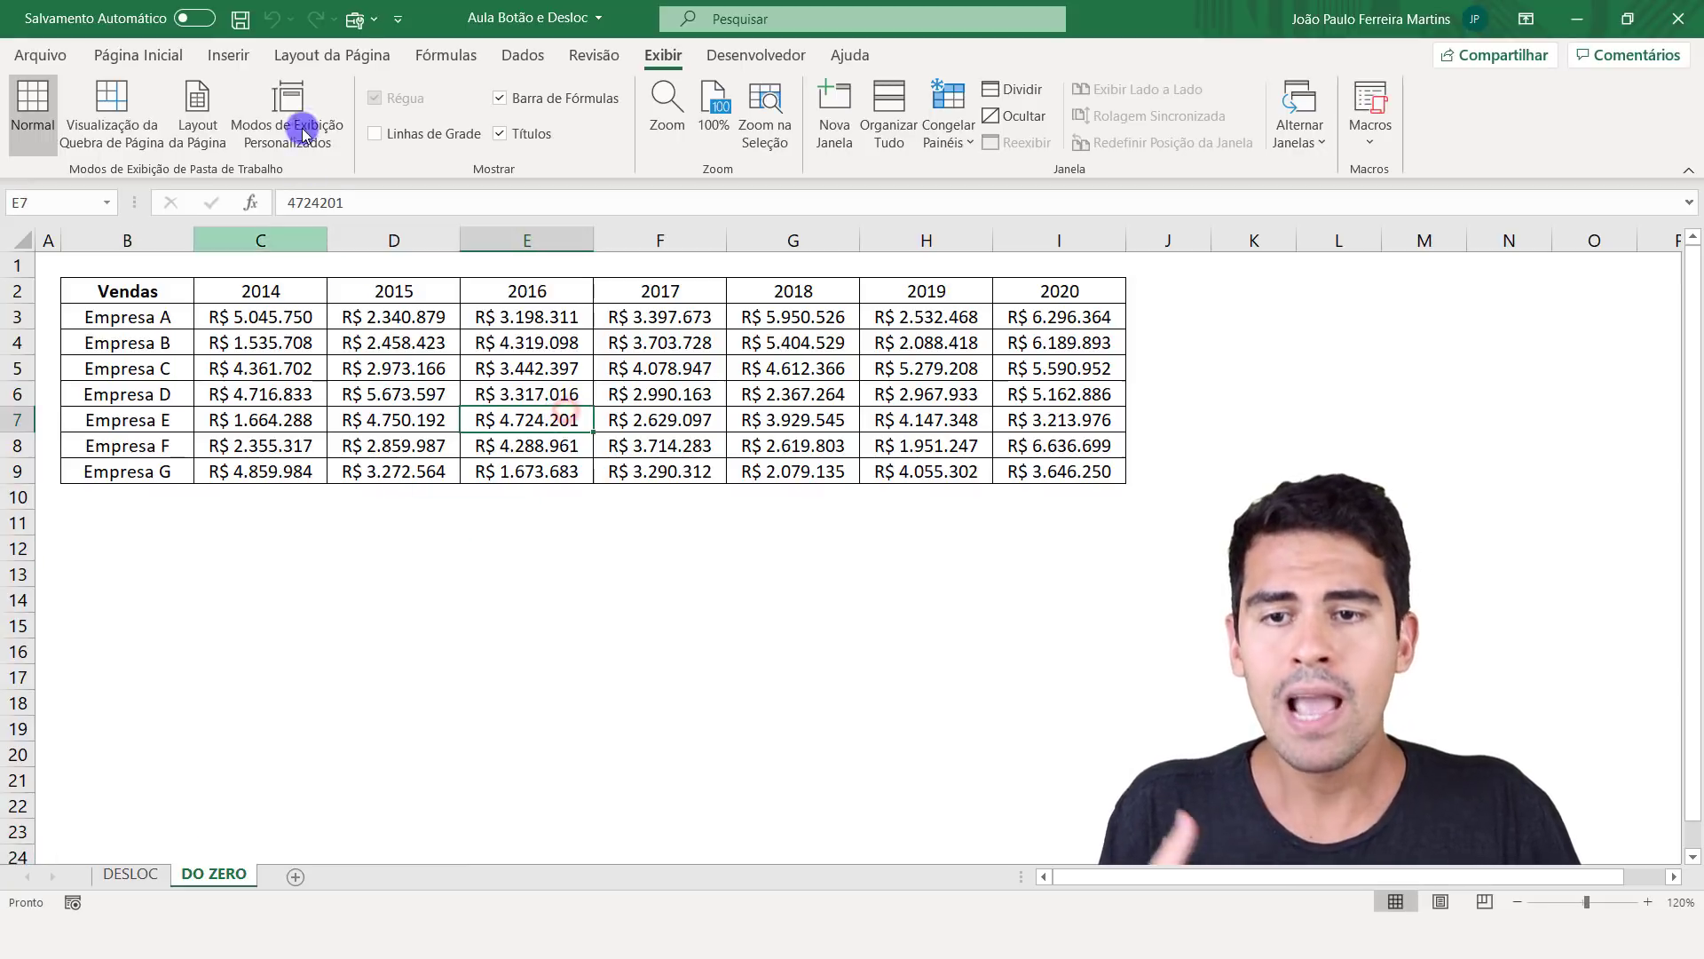
{"action": "left_click", "coordinate": [360, 21]}
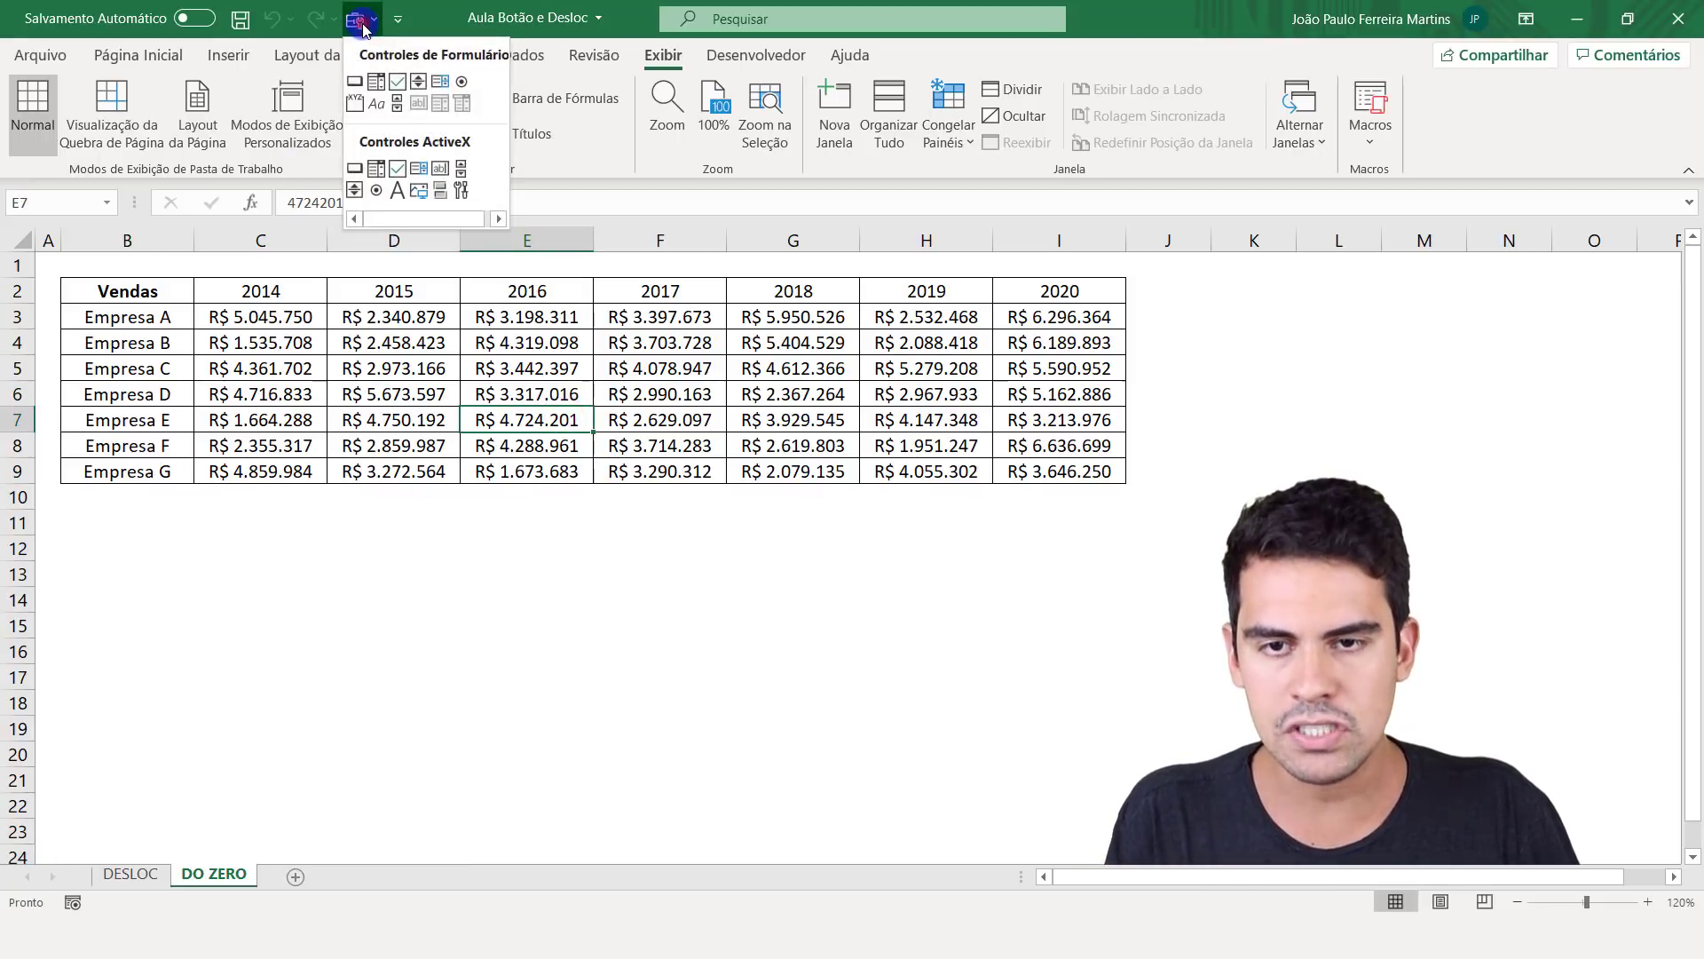
{"action": "left_click", "coordinate": [463, 86]}
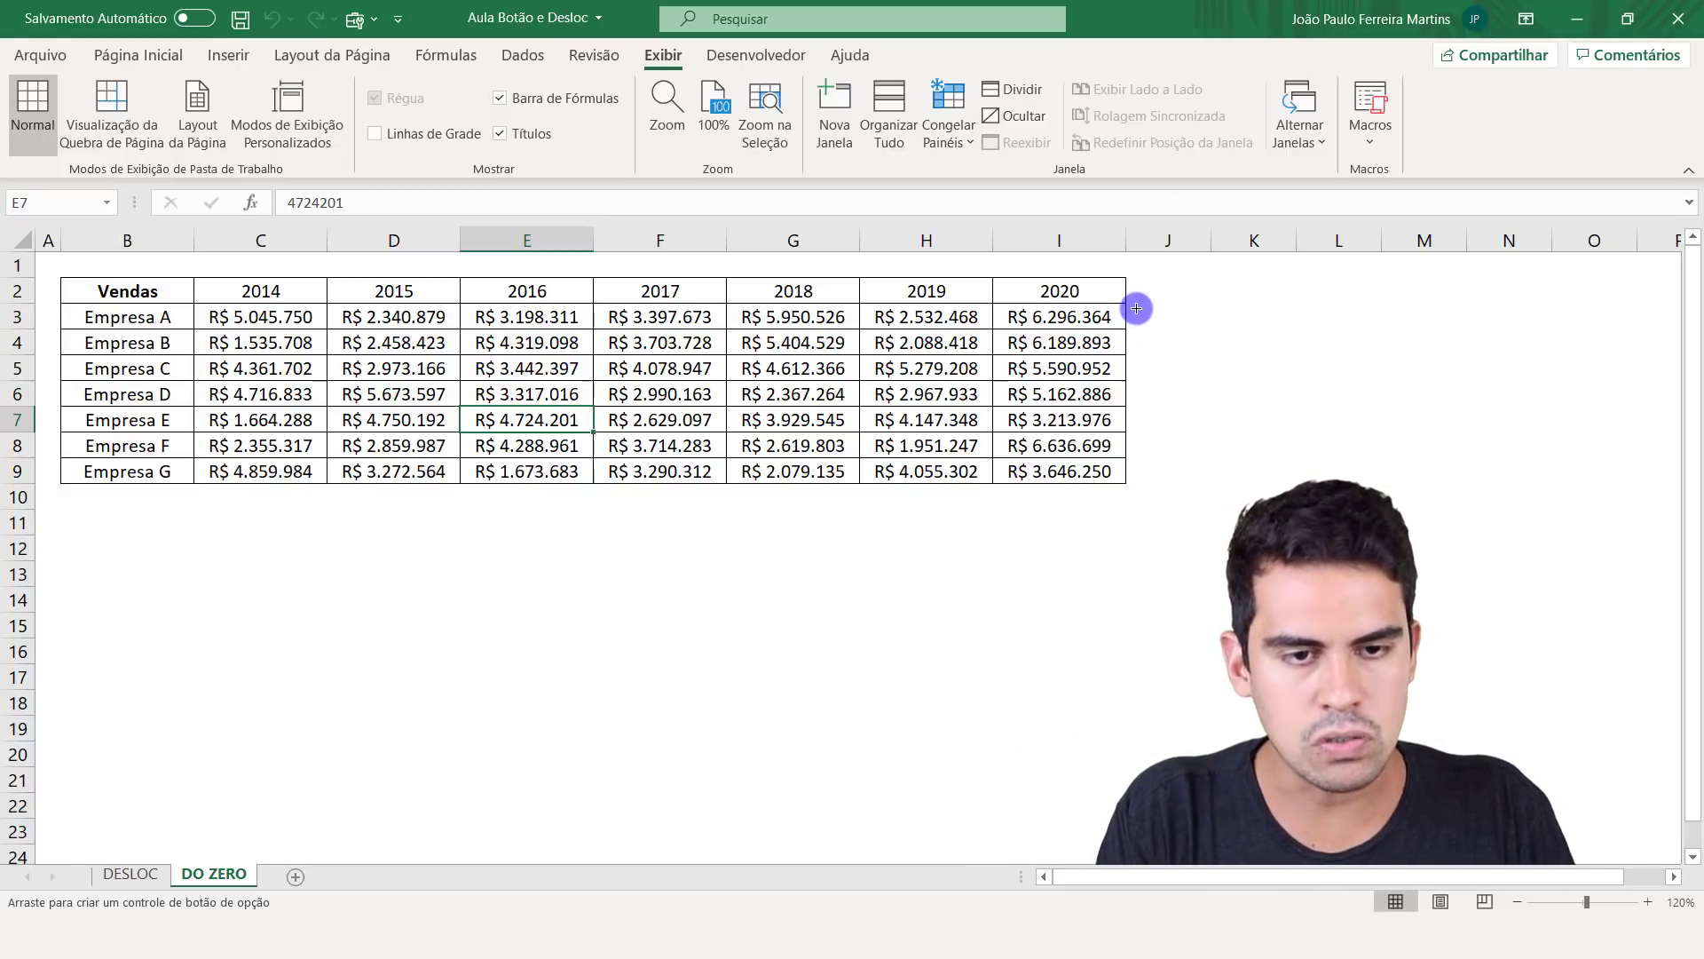
{"action": "left_click_drag", "start_coordinate": [1136, 306], "coordinate": [1214, 321]}
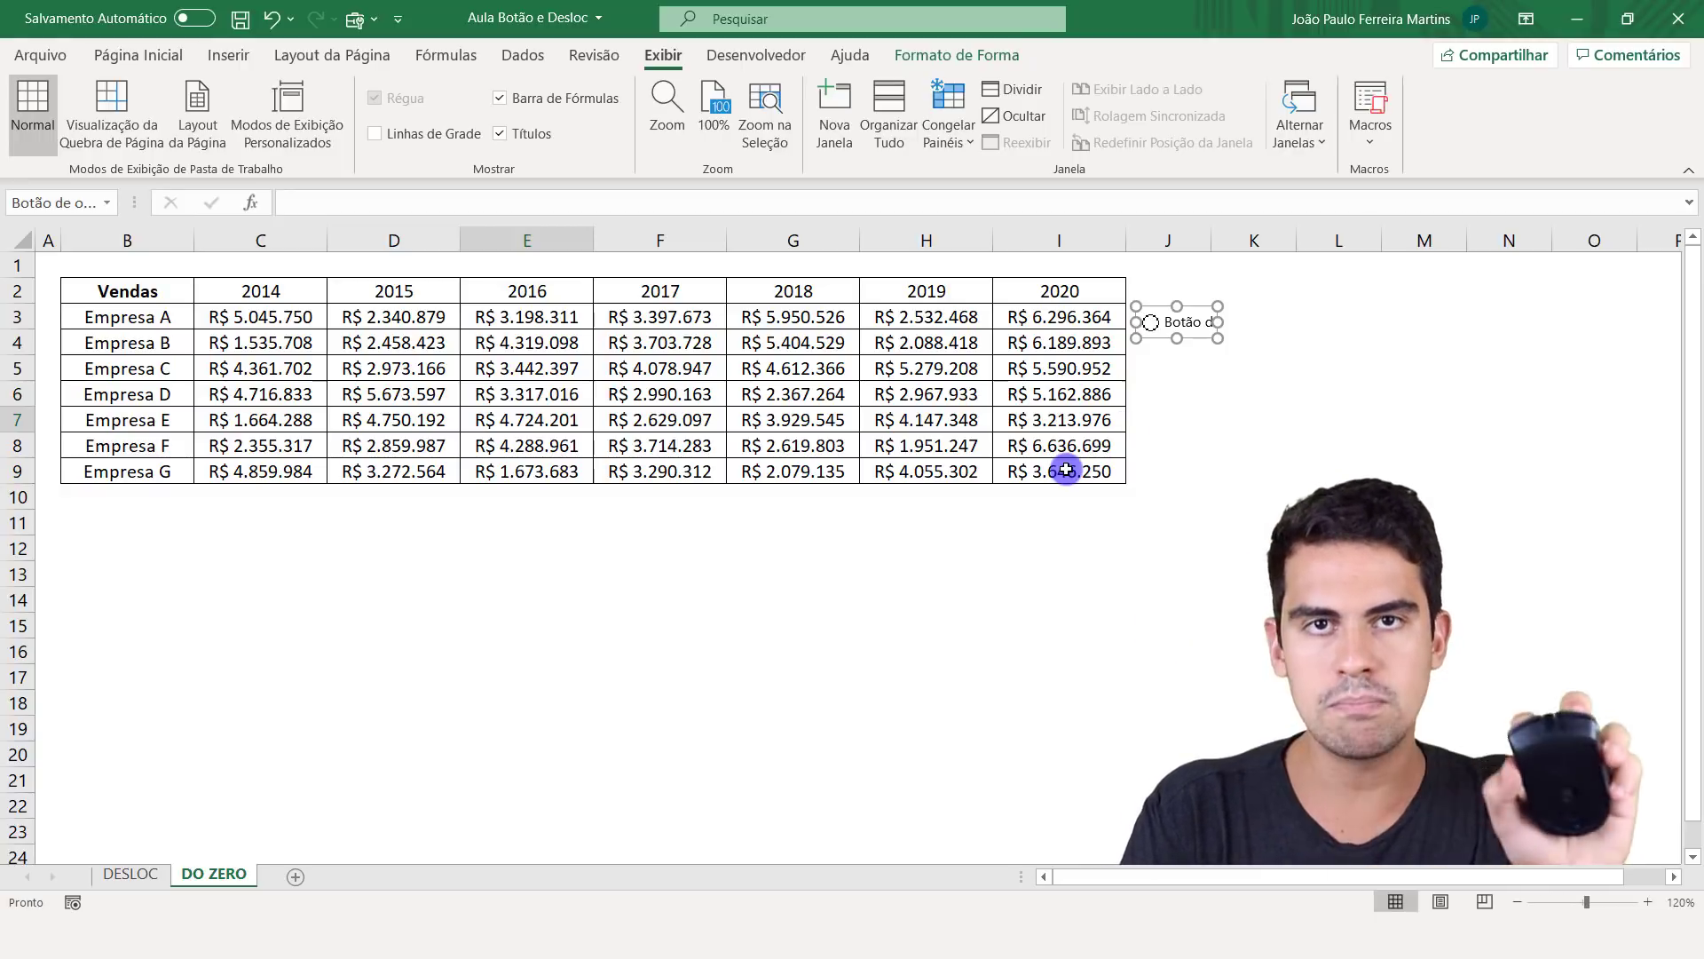
{"action": "key", "text": "Delete"}
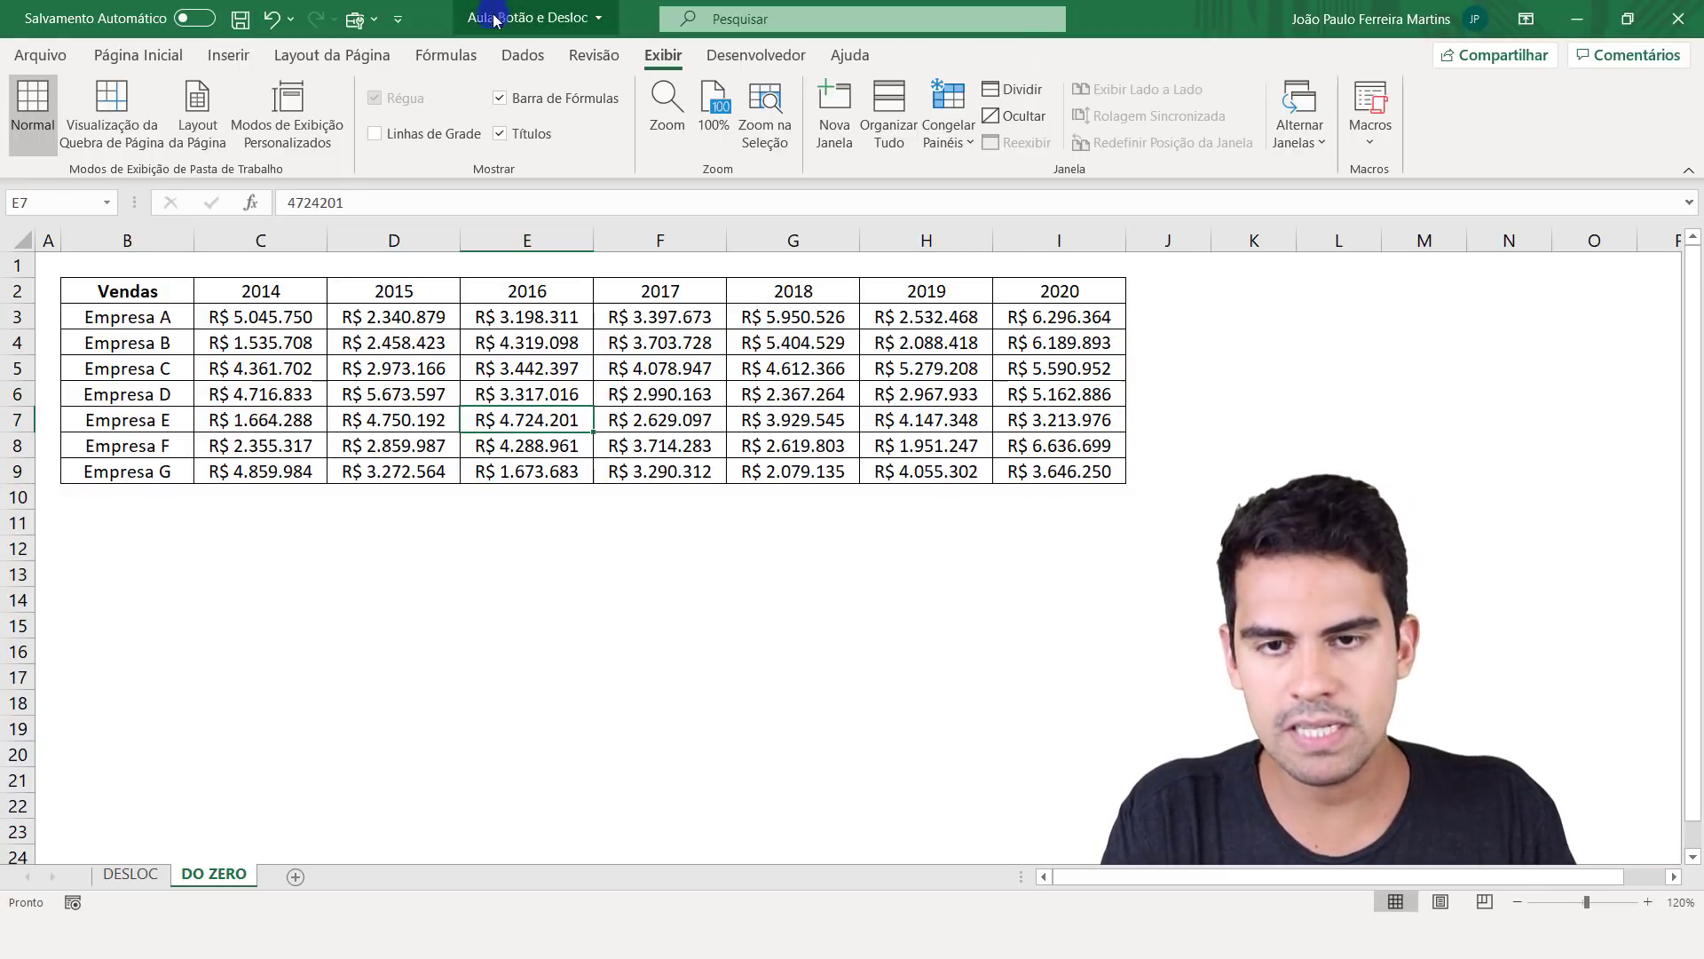
- Insert an option button form control in column J beside the Empresa A row
{"action": "left_click", "coordinate": [355, 19]}
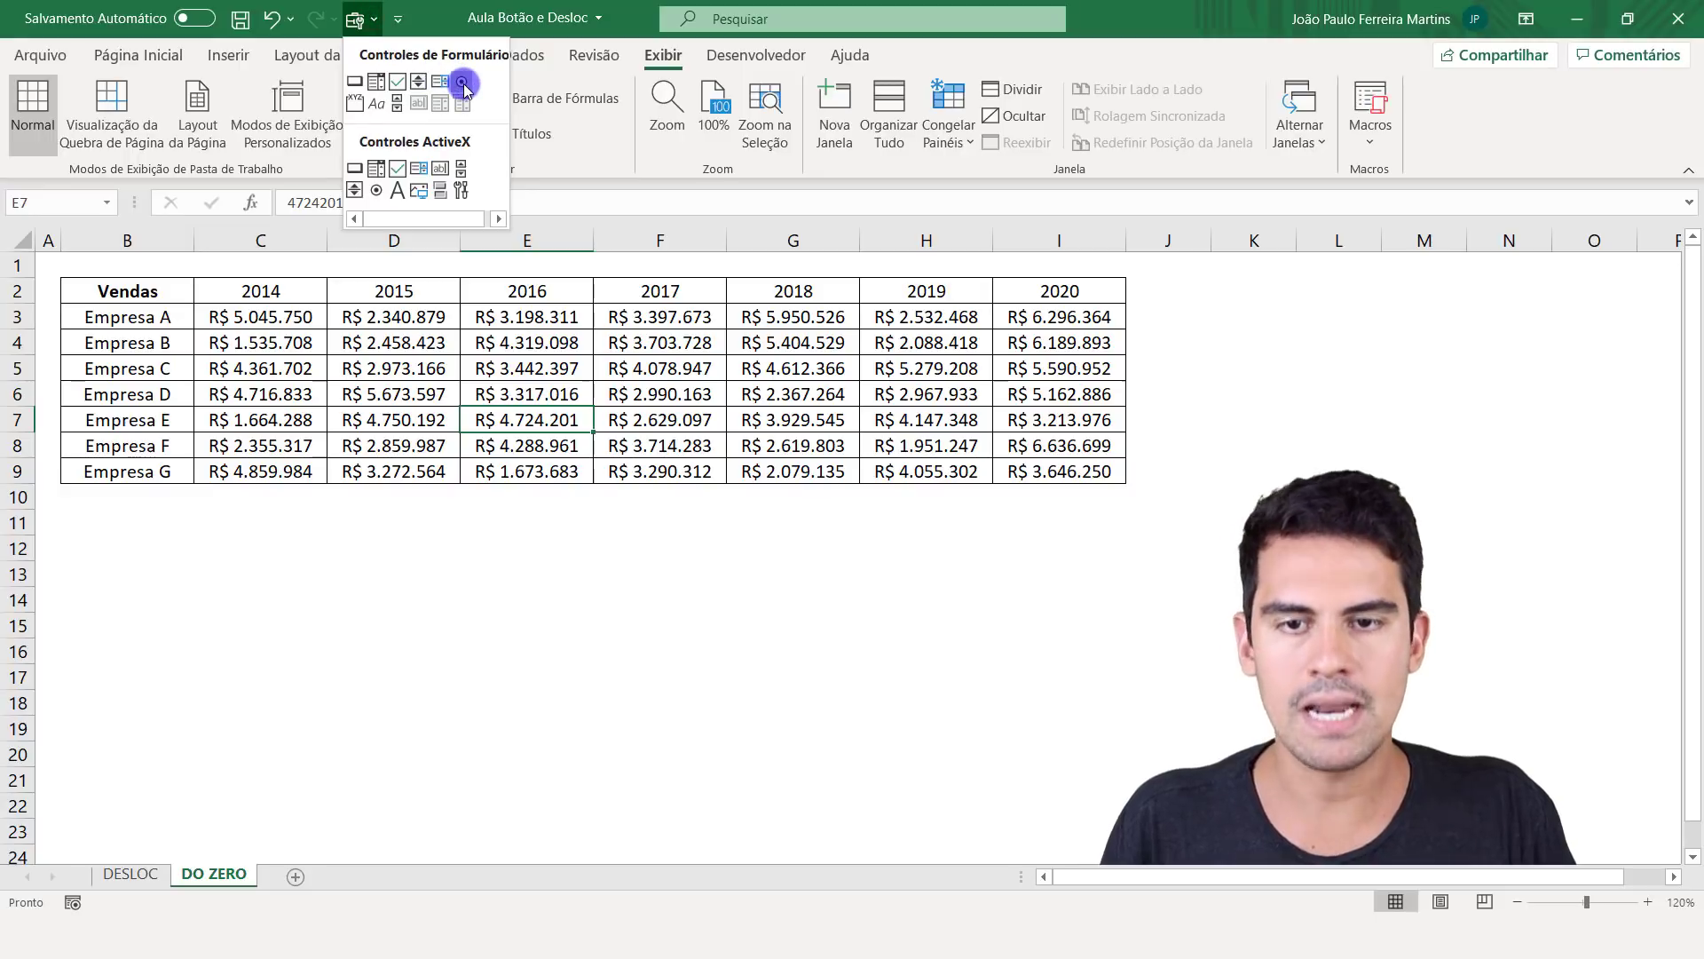
{"action": "left_click", "coordinate": [463, 84]}
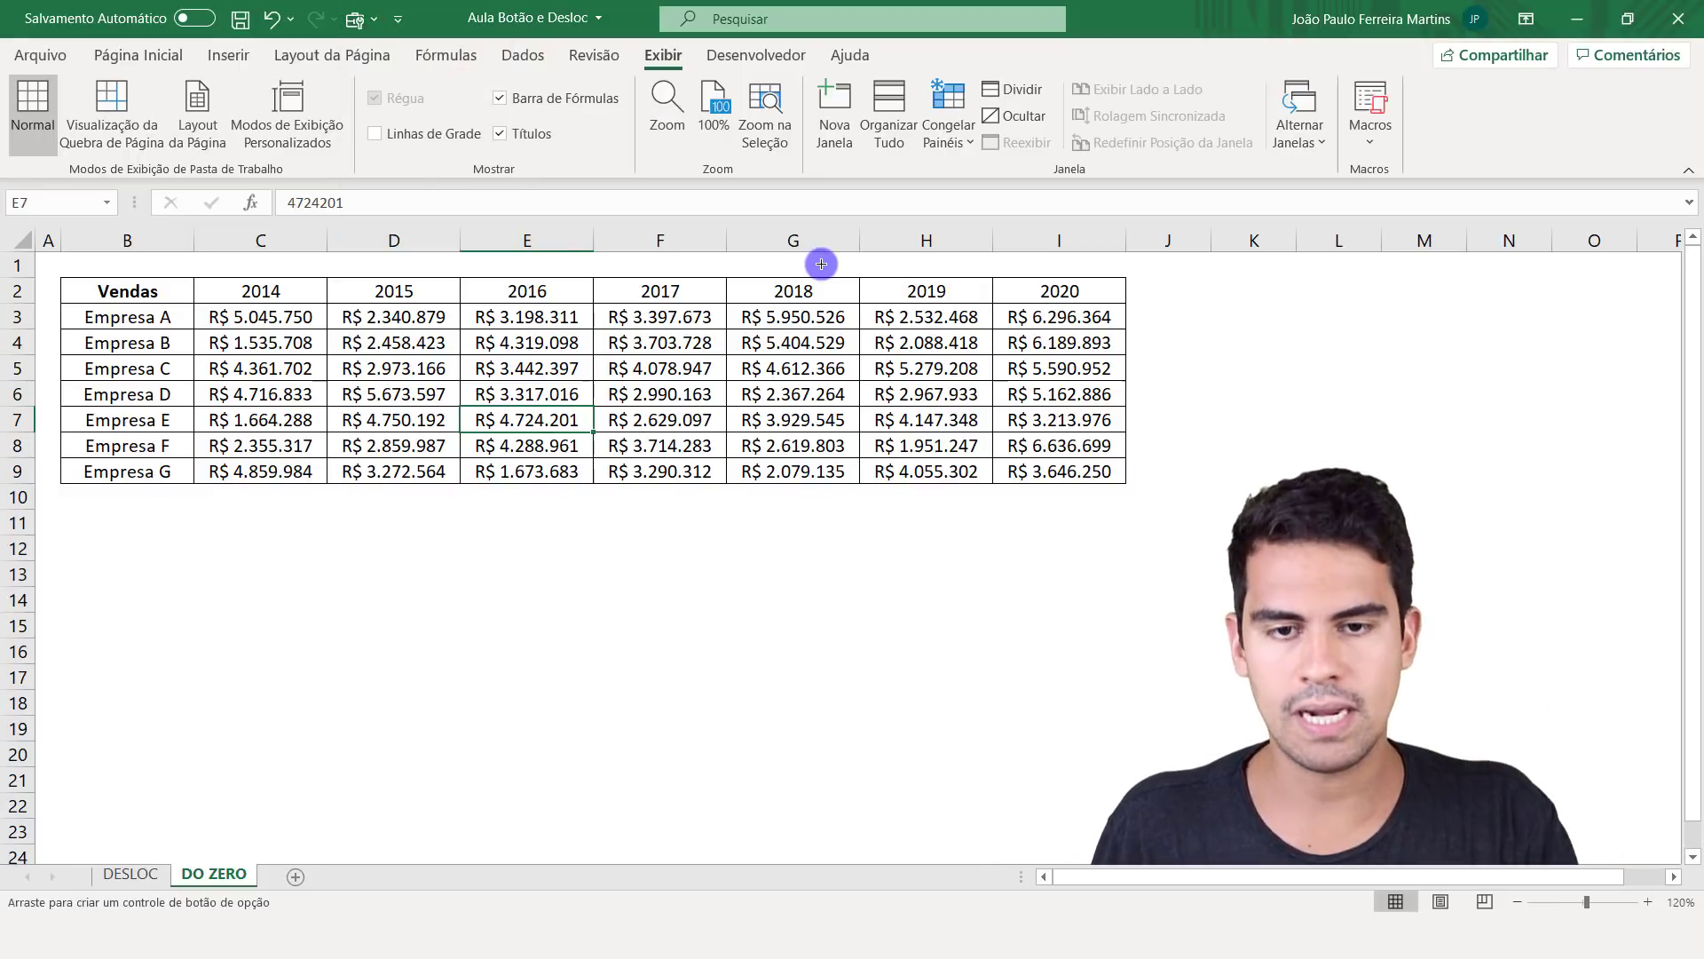
{"action": "left_click_drag", "start_coordinate": [1138, 308], "coordinate": [1217, 334]}
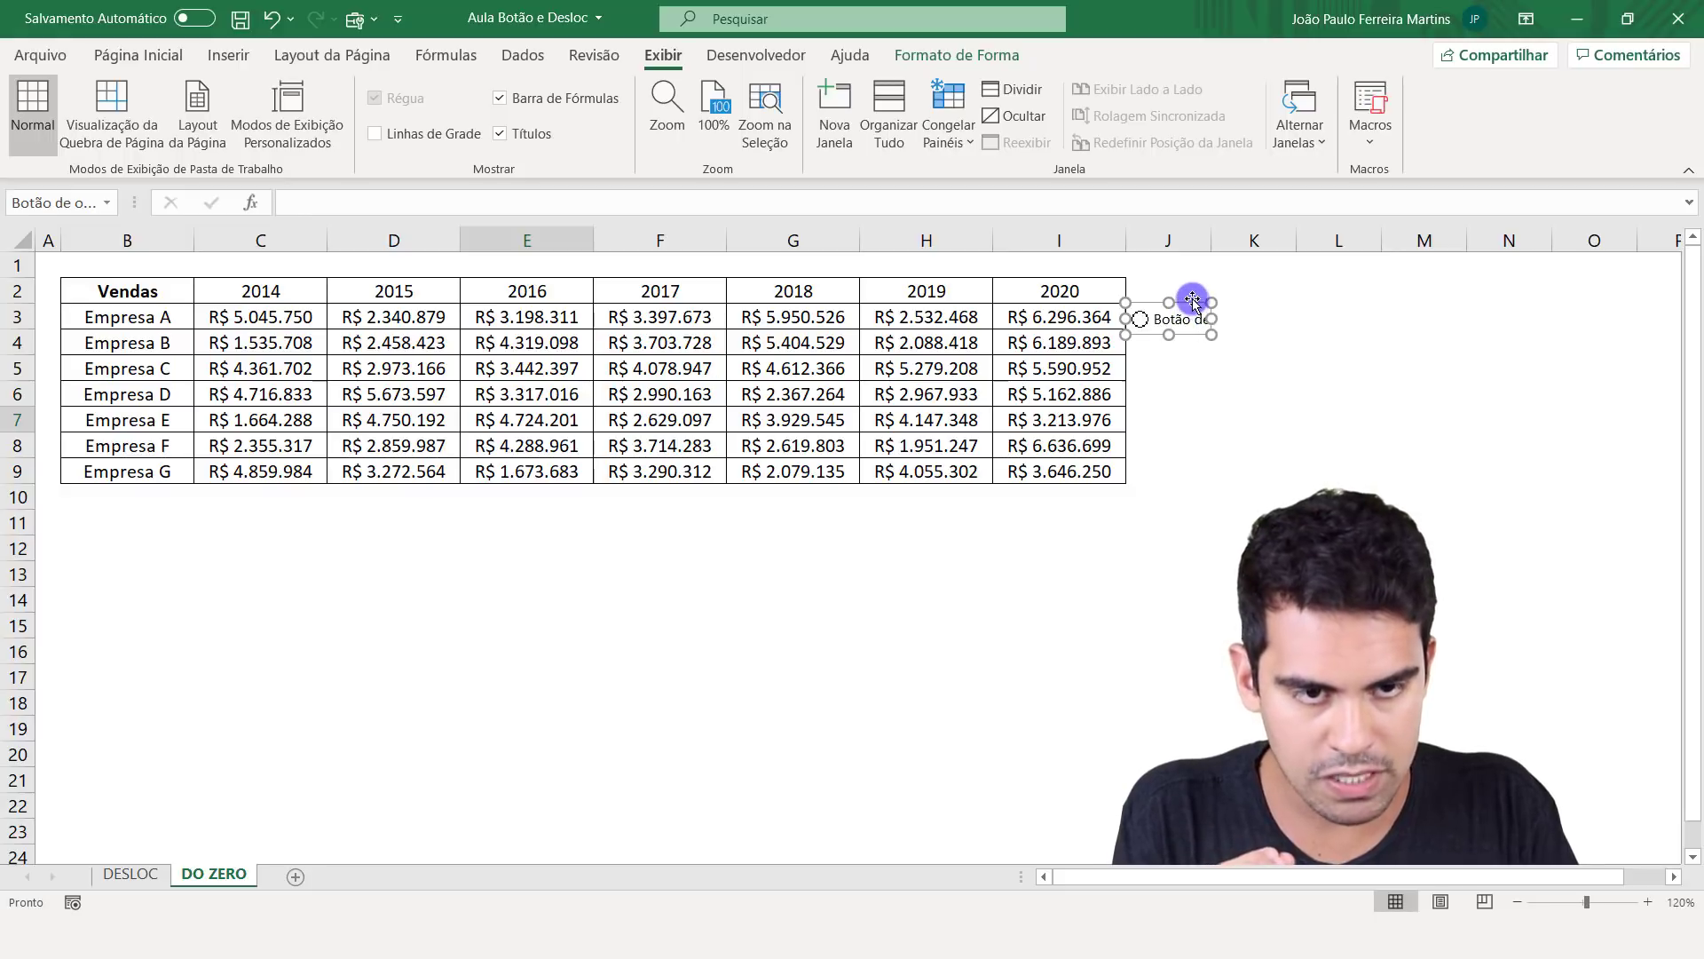
- Move the option button below the table and resize it to the width of column B across rows 12 and 13
{"action": "left_click_drag", "start_coordinate": [1189, 302], "coordinate": [182, 538]}
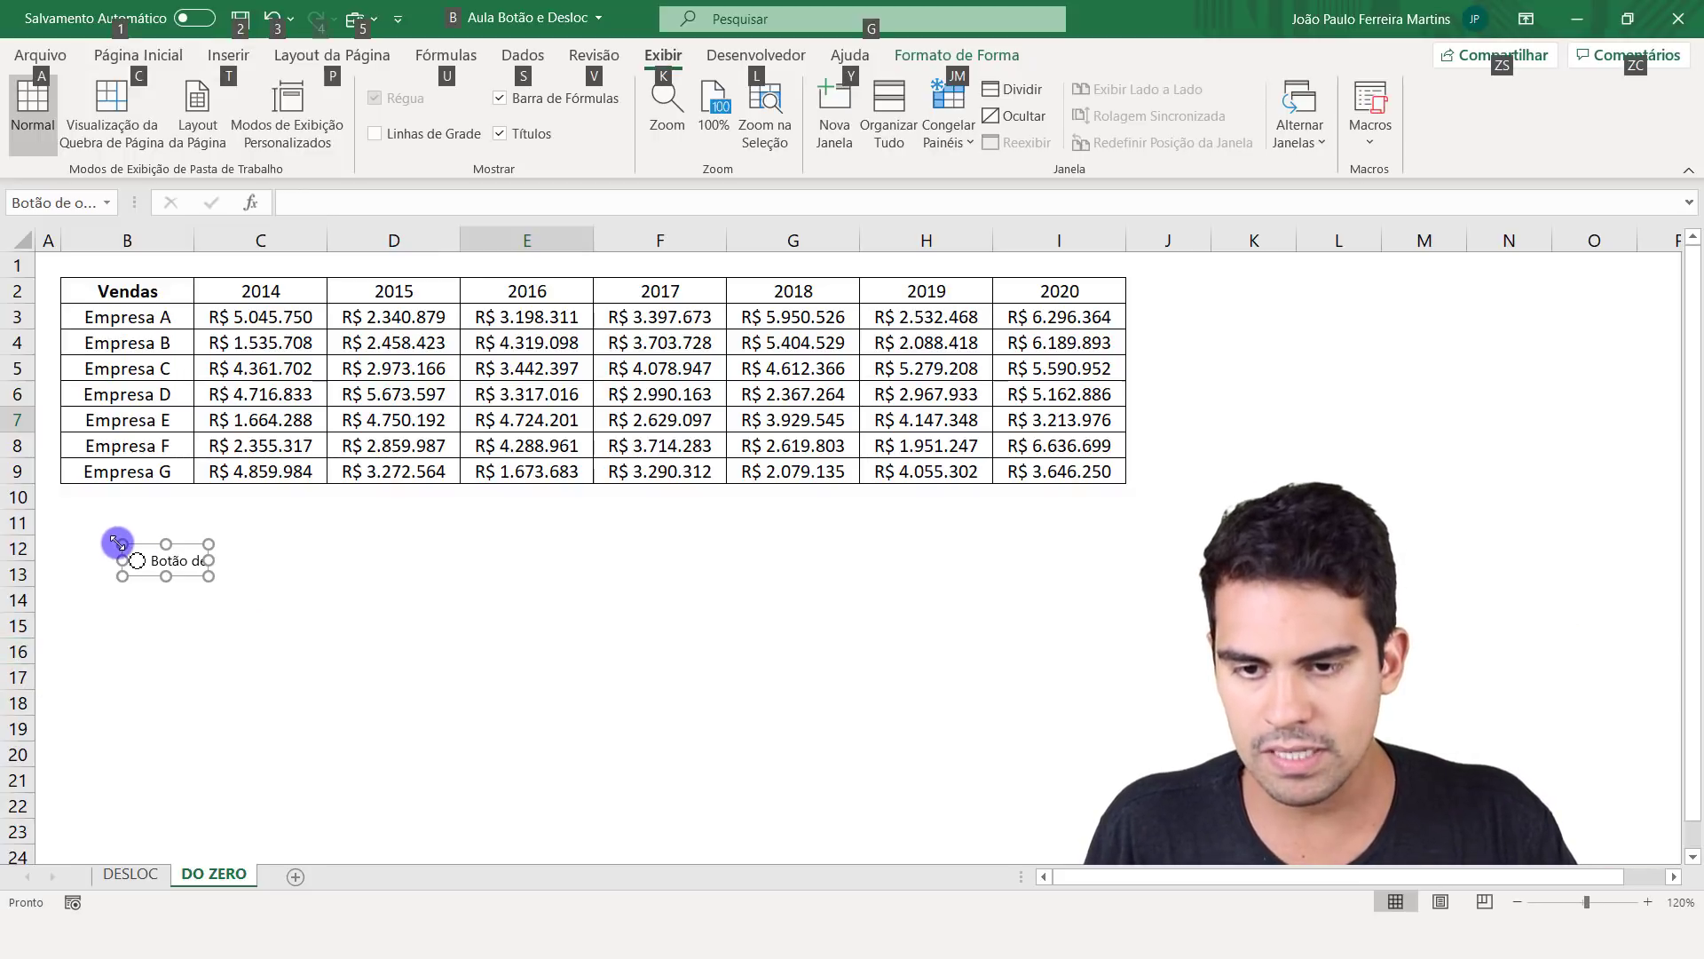
{"action": "left_click_drag", "start_coordinate": [122, 544], "coordinate": [61, 535]}
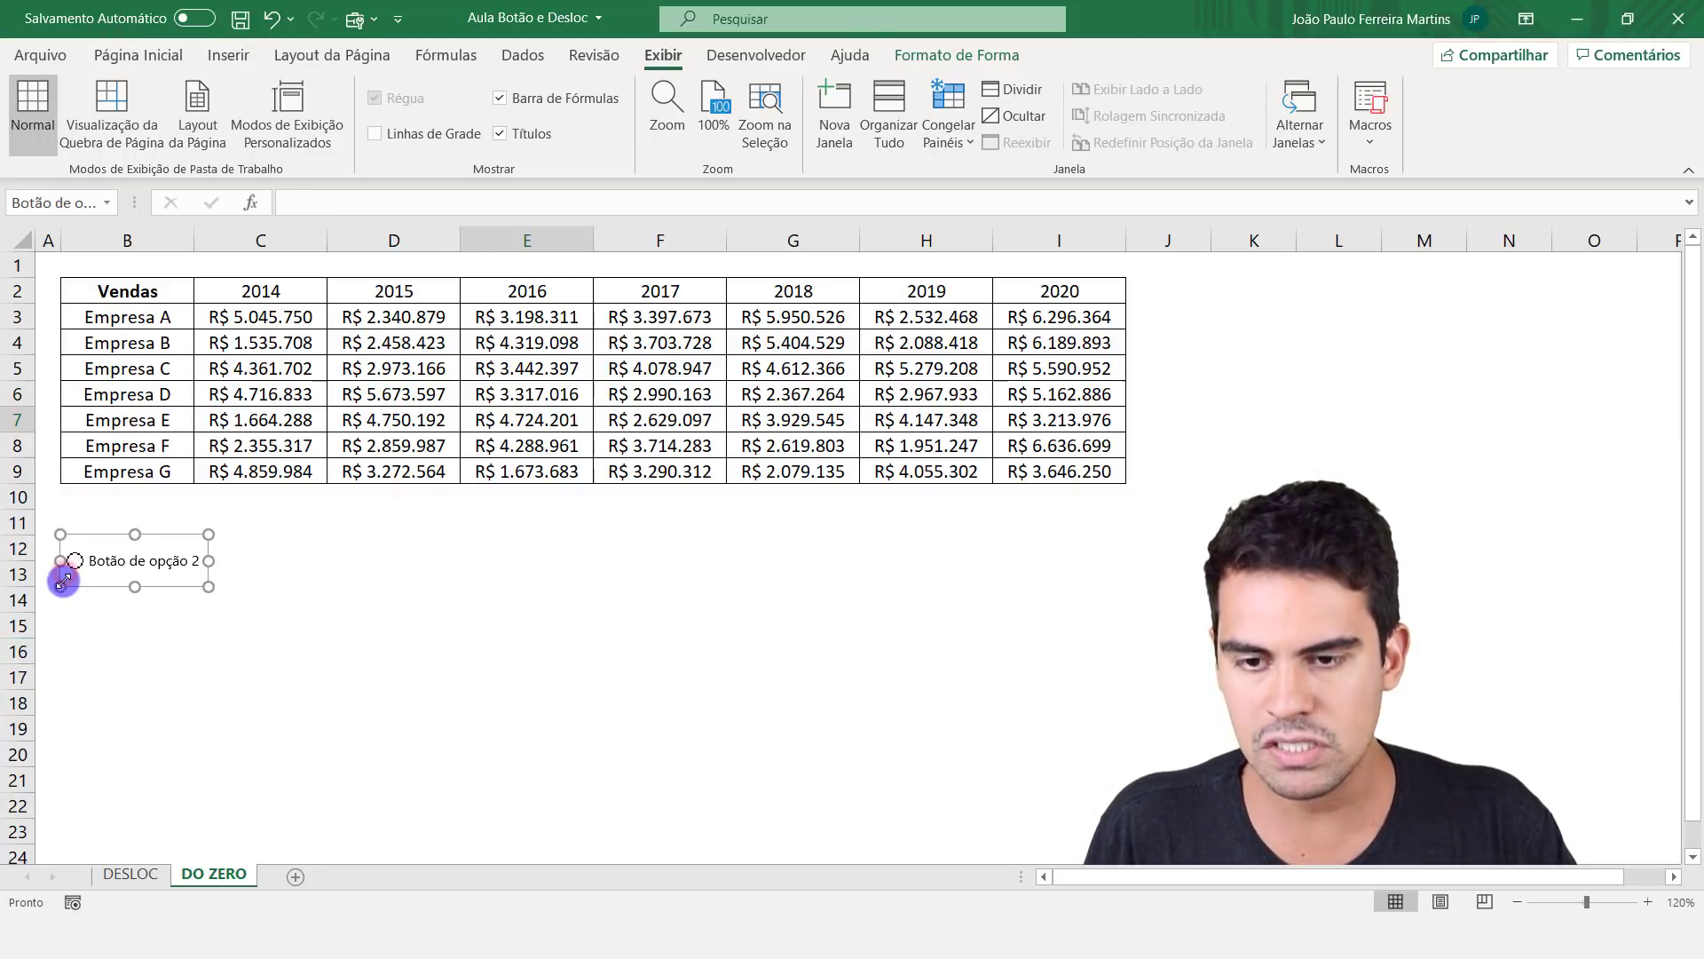
- Move the option button into column J beside the Empresa A row and resize it to fit cell J3
{"action": "key", "text": "Delete"}
{"action": "left_click", "coordinate": [194, 572]}
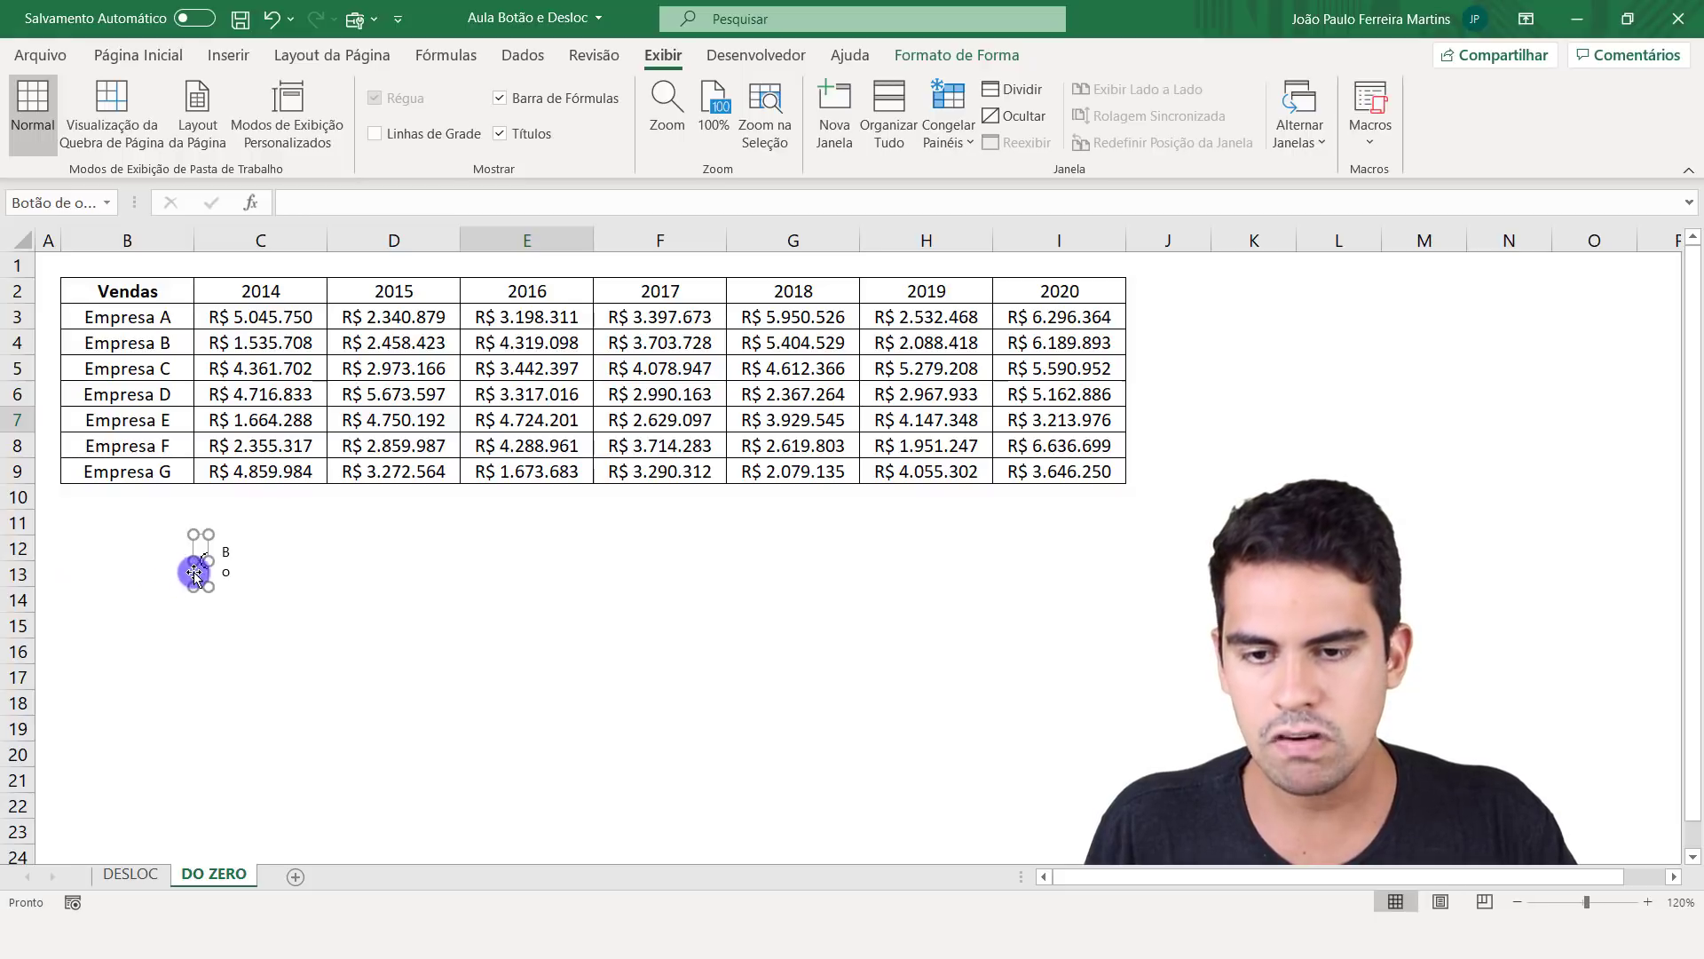
{"action": "left_click_drag", "start_coordinate": [195, 559], "coordinate": [1174, 336]}
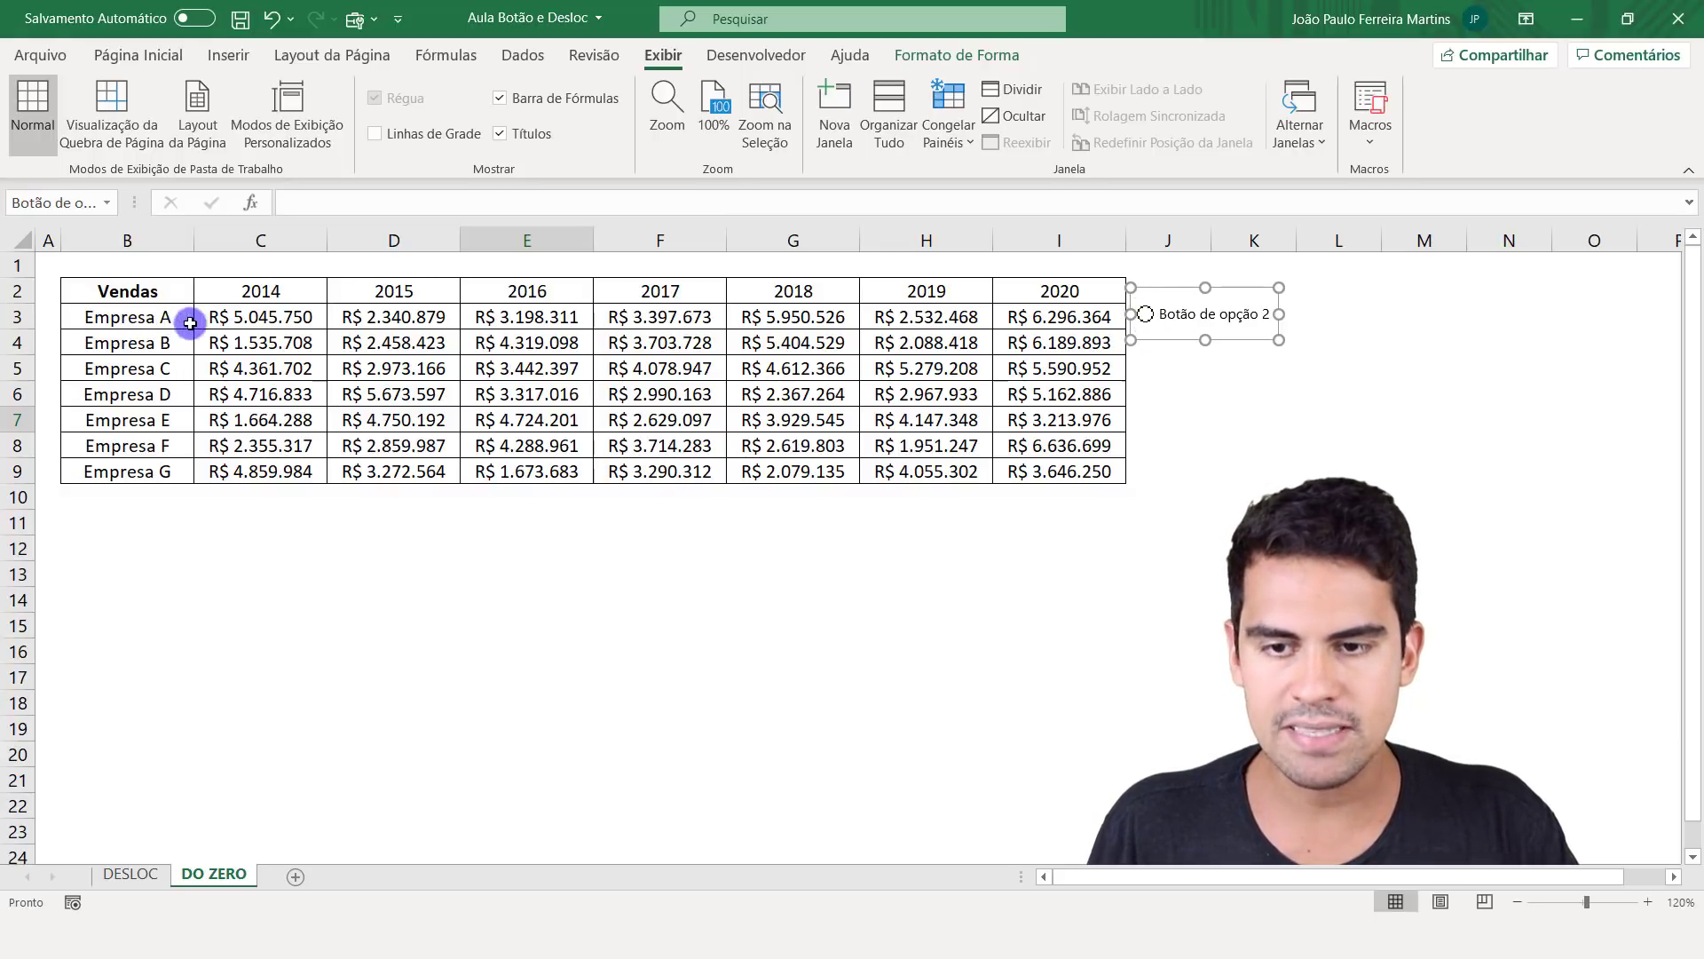
{"action": "mouse_move", "coordinate": [1125, 285]}
{"action": "left_mouse_down"}
{"action": "mouse_move", "coordinate": [1126, 327]}
{"action": "mouse_move", "coordinate": [1125, 306]}
{"action": "left_mouse_up"}
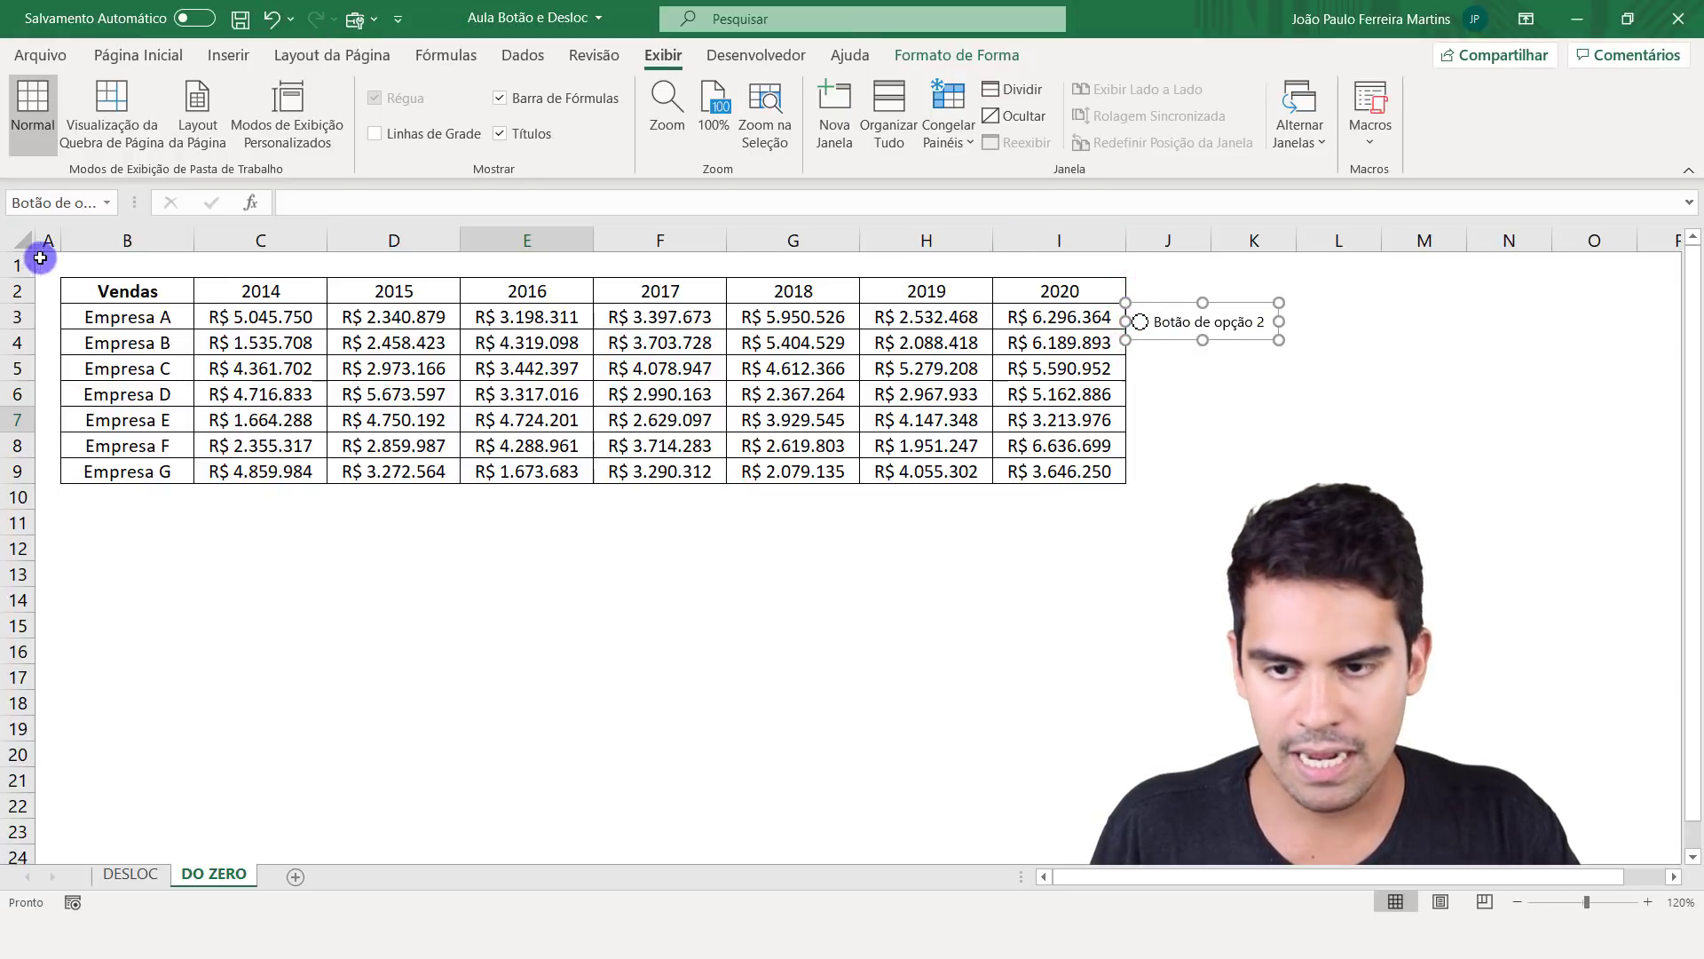
{"action": "left_click_drag", "start_coordinate": [1278, 320], "coordinate": [1171, 311]}
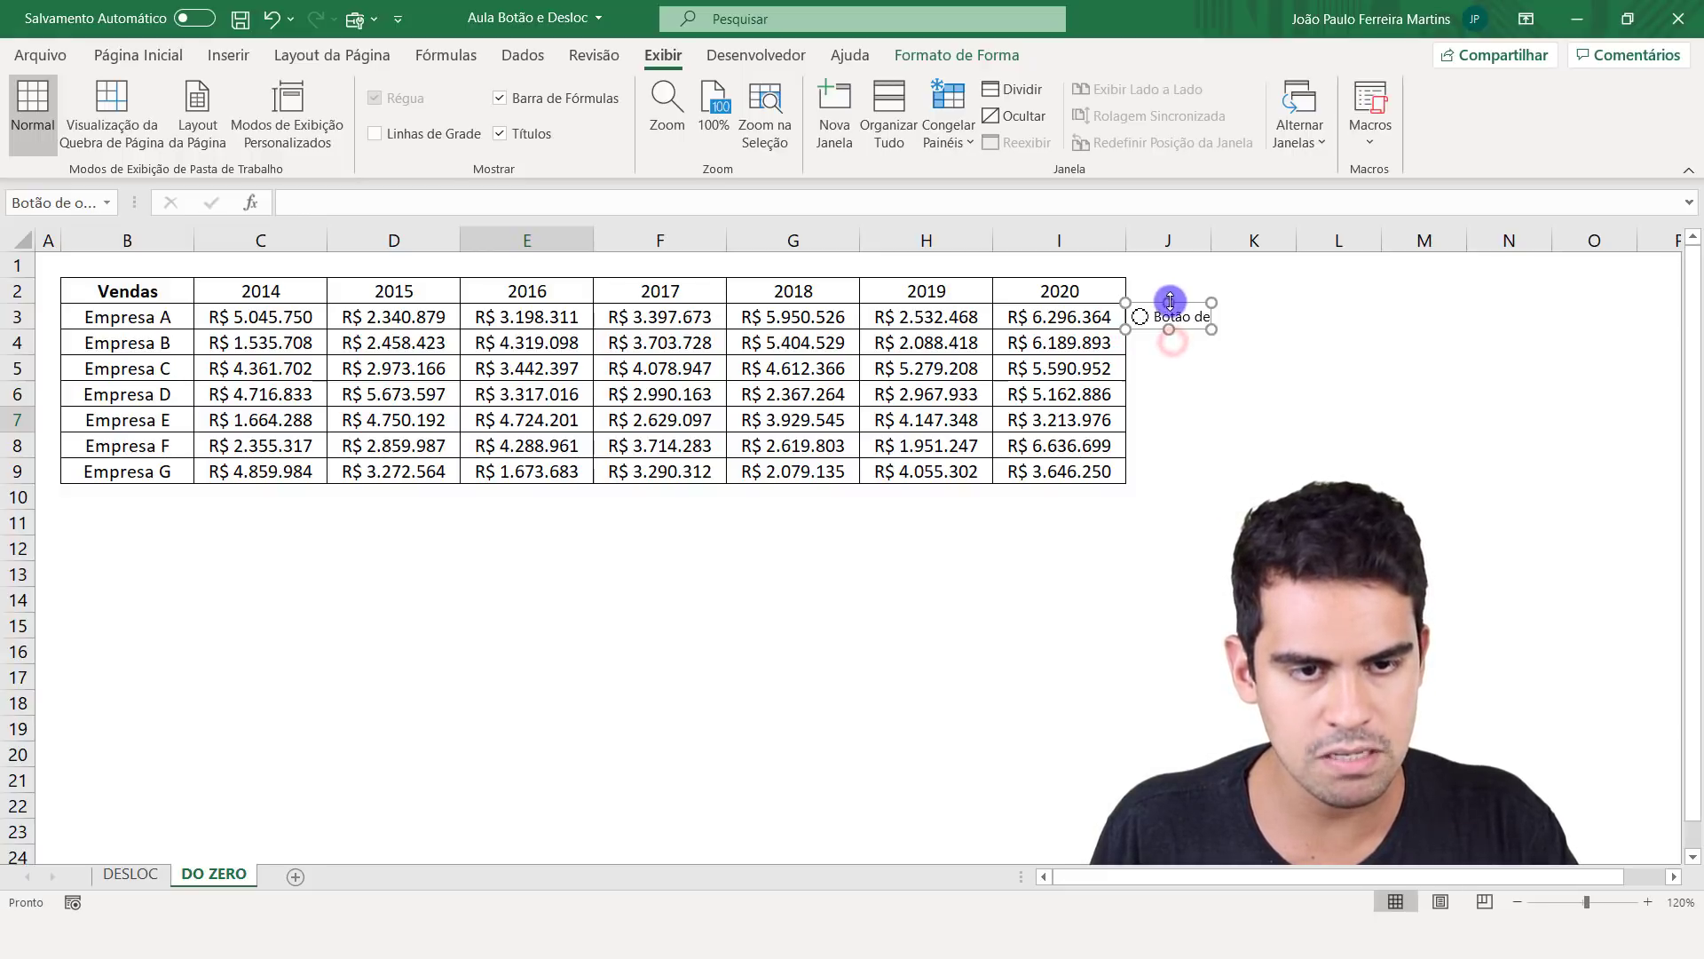
{"action": "left_click", "coordinate": [1156, 290], "text": "alt"}
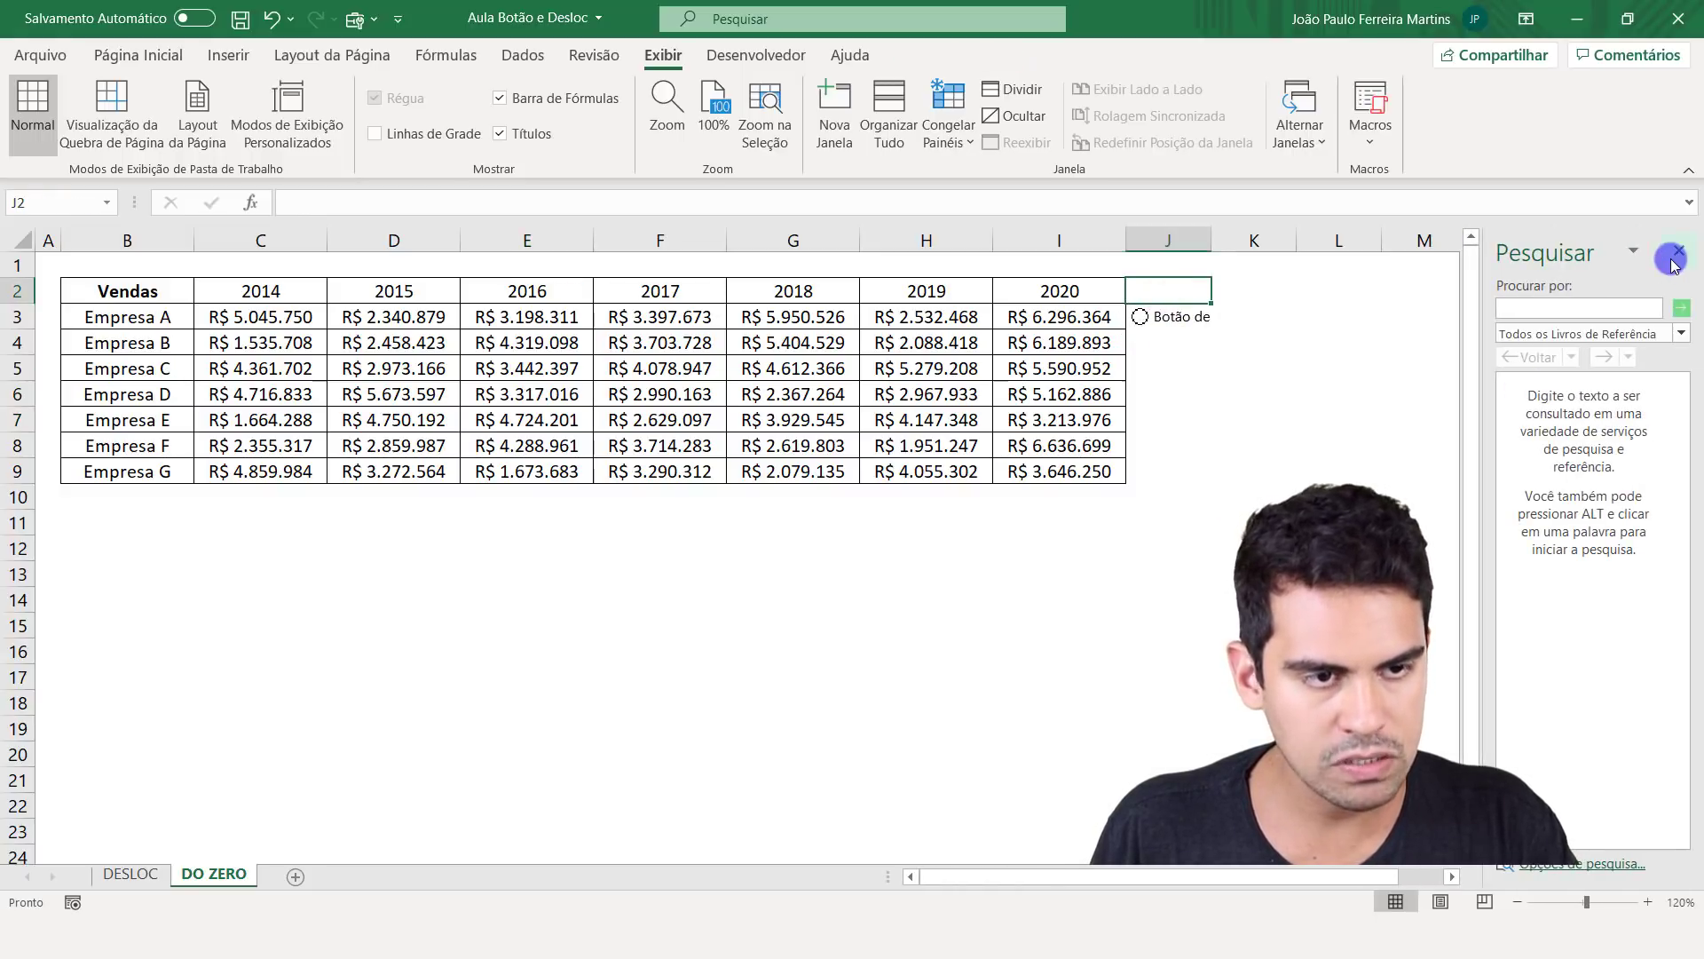
{"action": "left_click", "coordinate": [1679, 250]}
{"action": "left_click", "coordinate": [1157, 315], "text": "ctrl"}
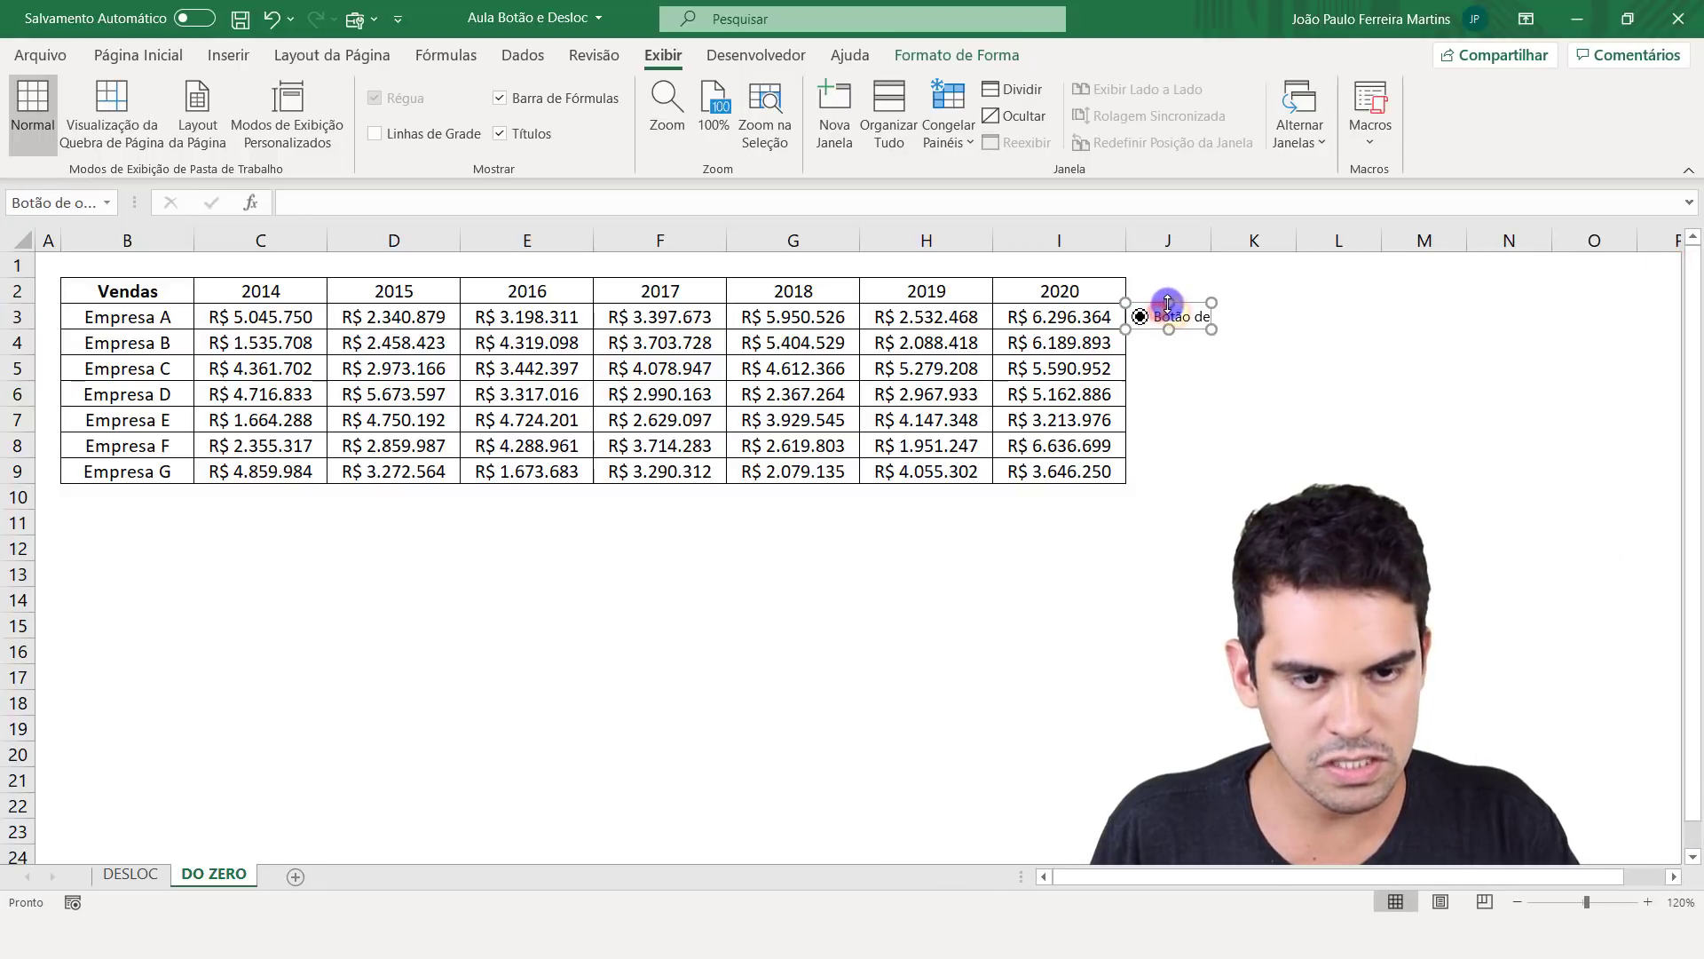
{"action": "left_click", "coordinate": [1229, 397]}
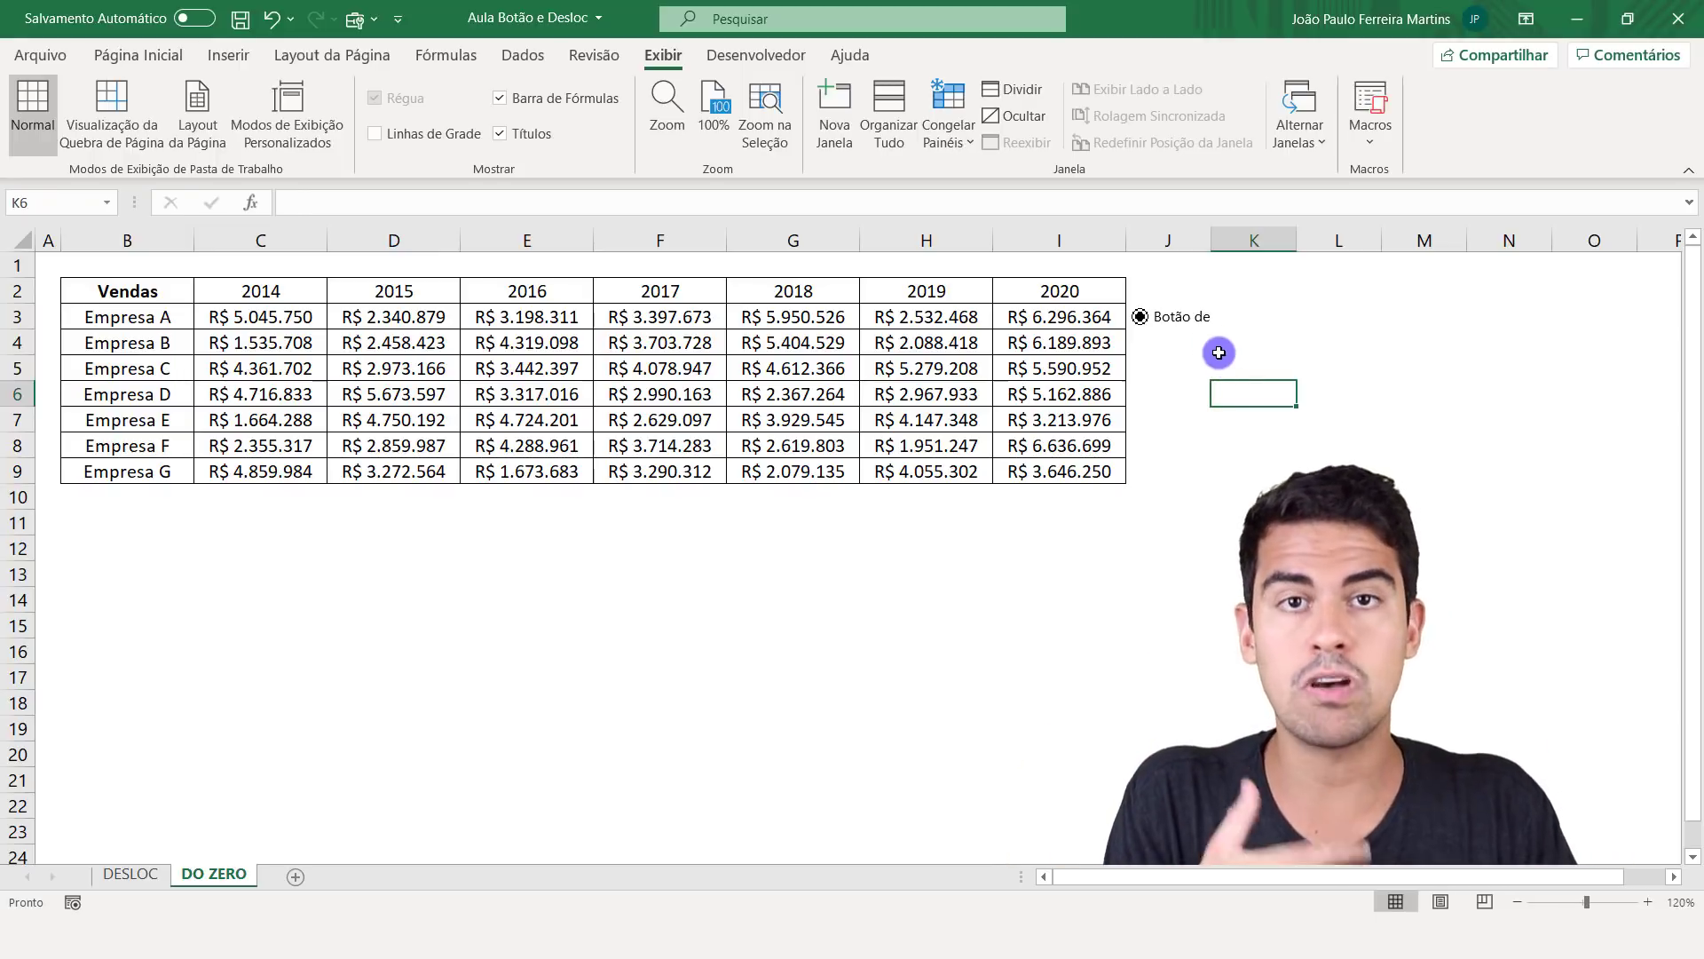
- Delete the label text of the option button in J3 so that only its selection circle is left
{"action": "right_click", "coordinate": [1166, 310]}
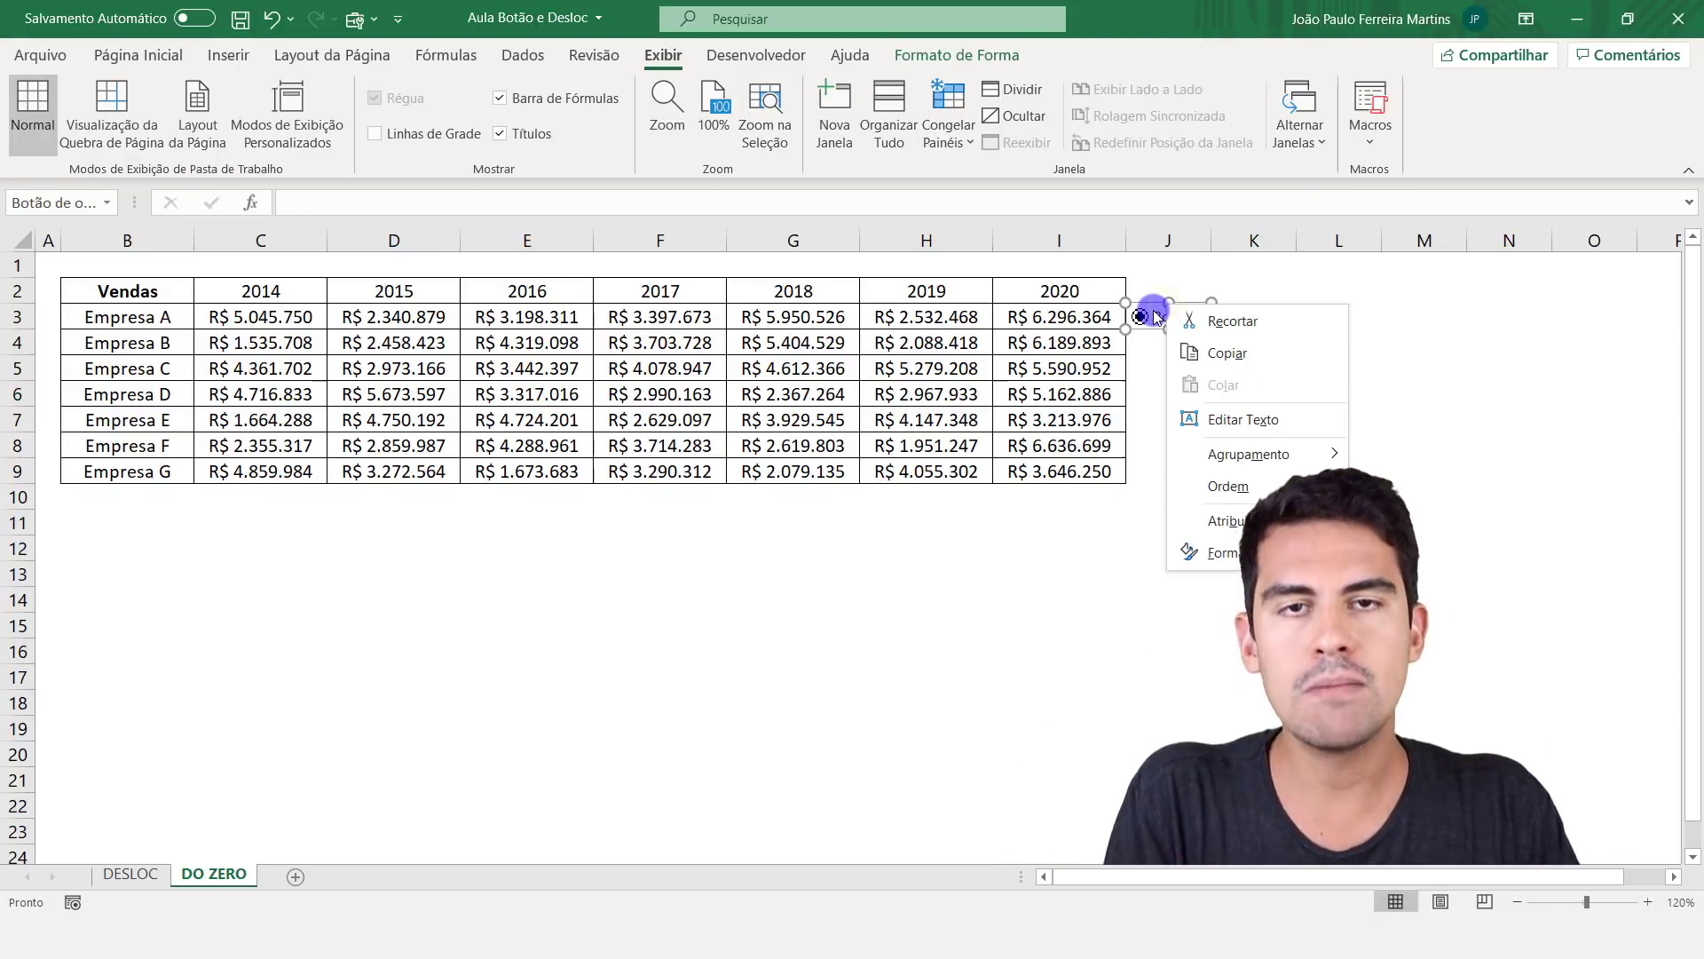
{"action": "left_click", "coordinate": [1155, 315]}
{"action": "left_click", "coordinate": [1176, 444]}
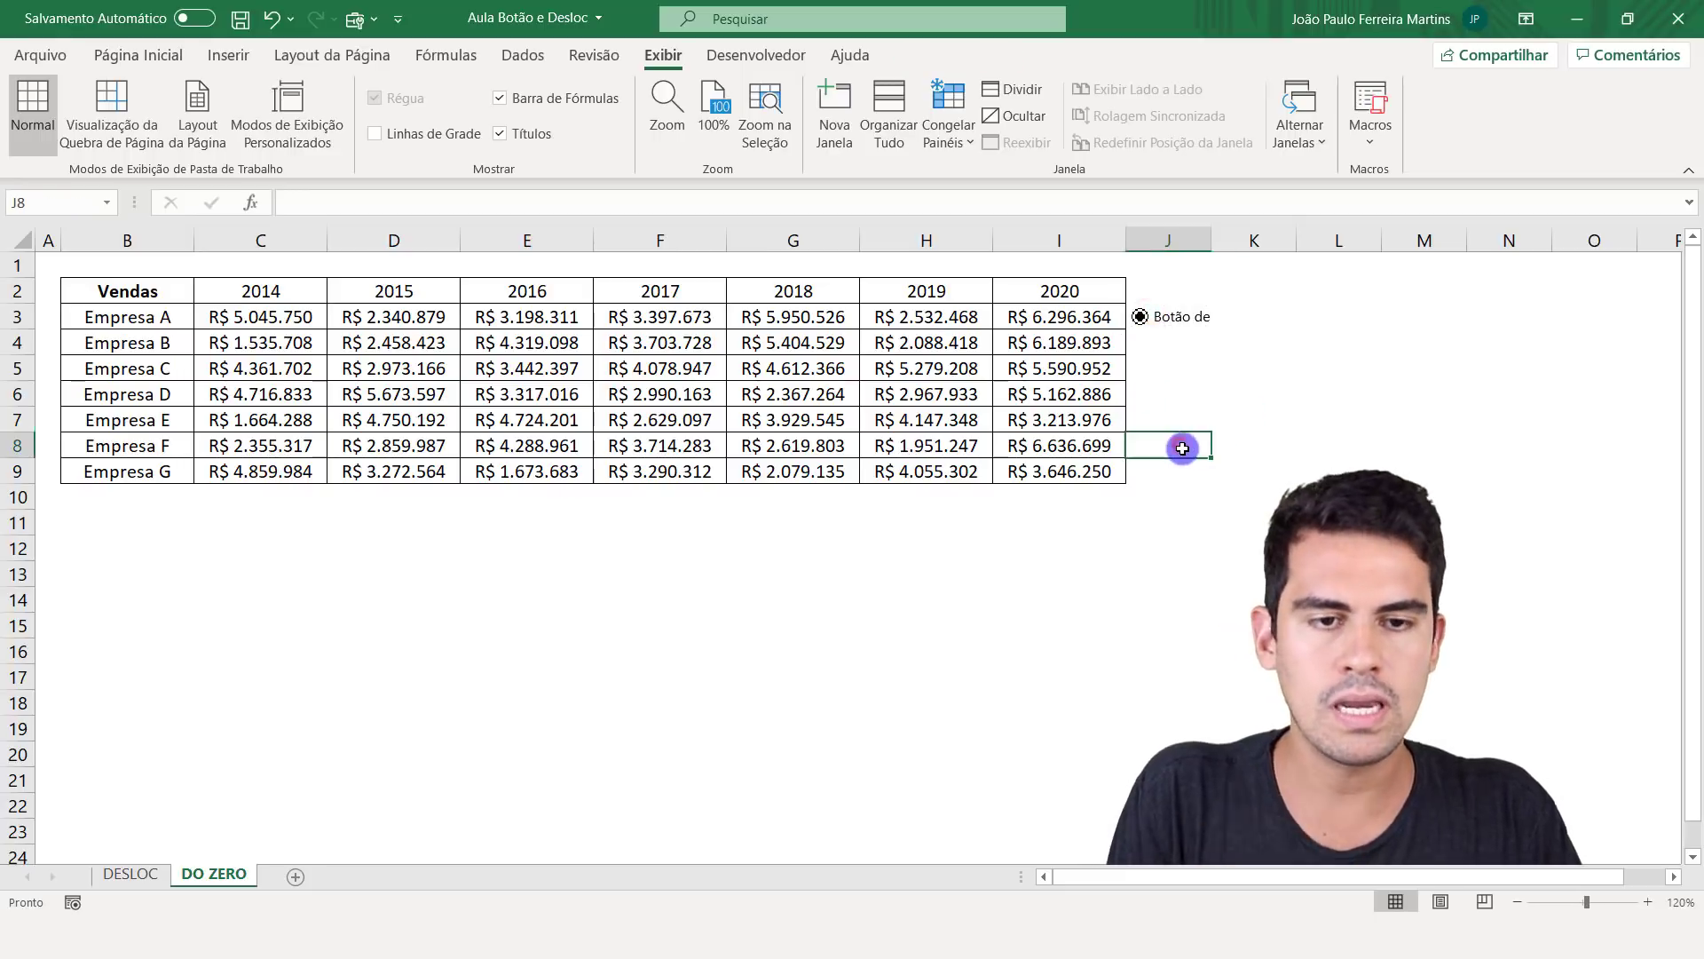
{"action": "right_click", "coordinate": [1166, 316]}
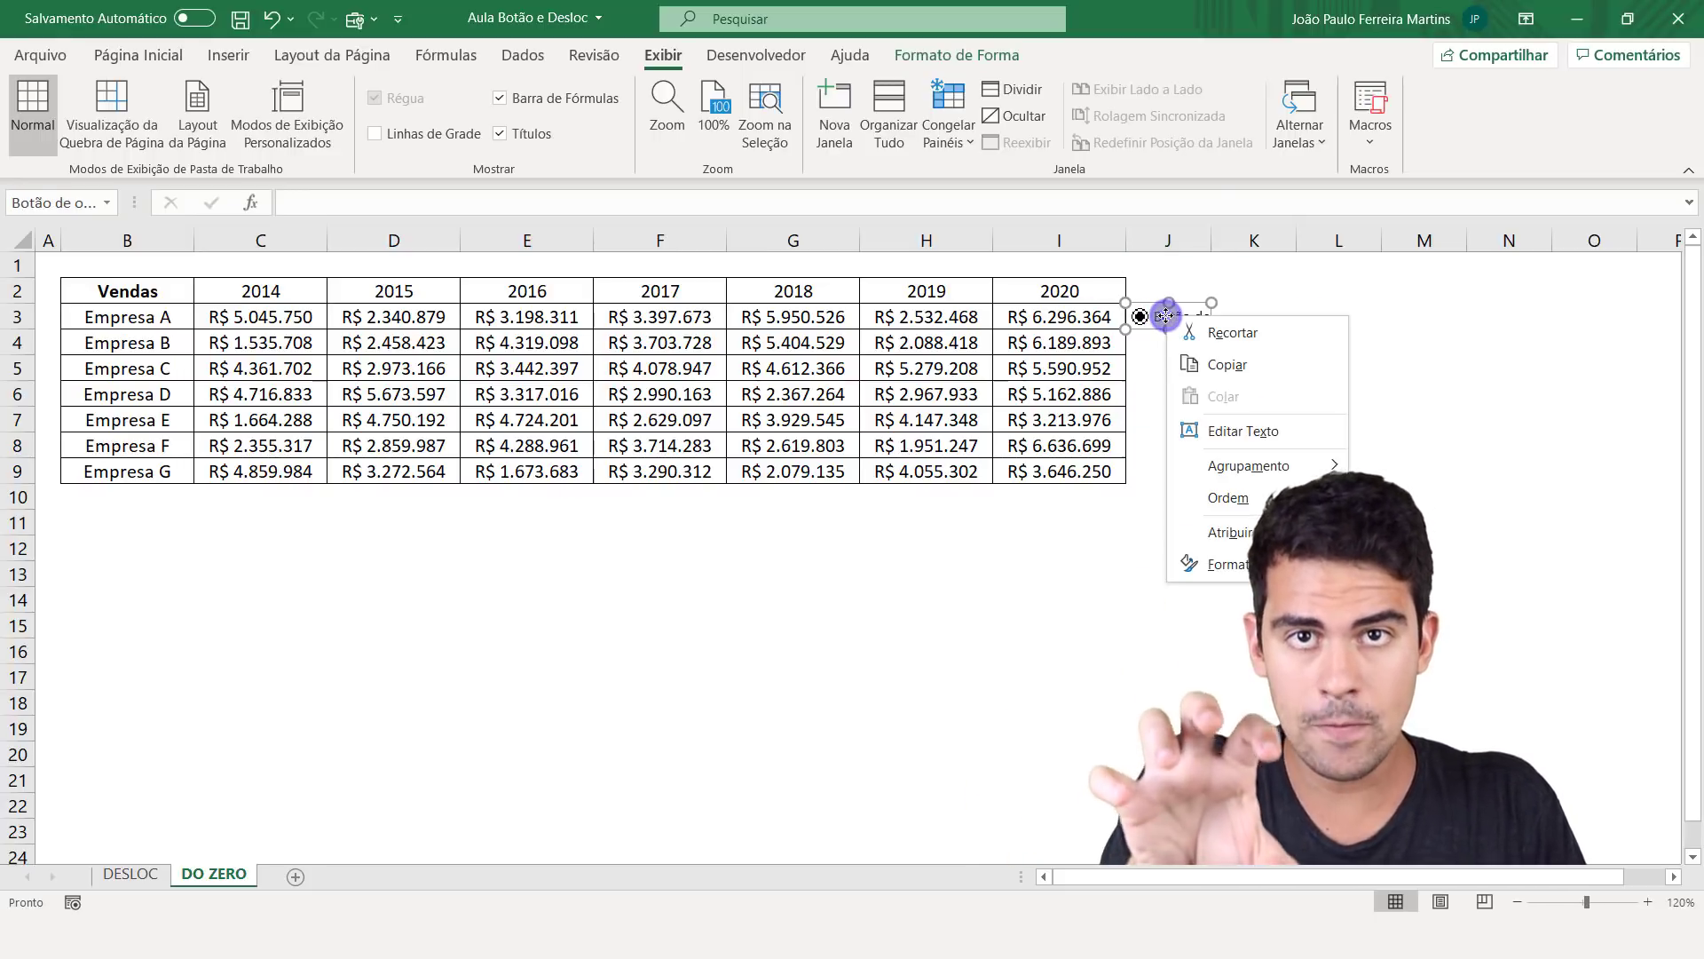
{"action": "left_click", "coordinate": [1147, 325]}
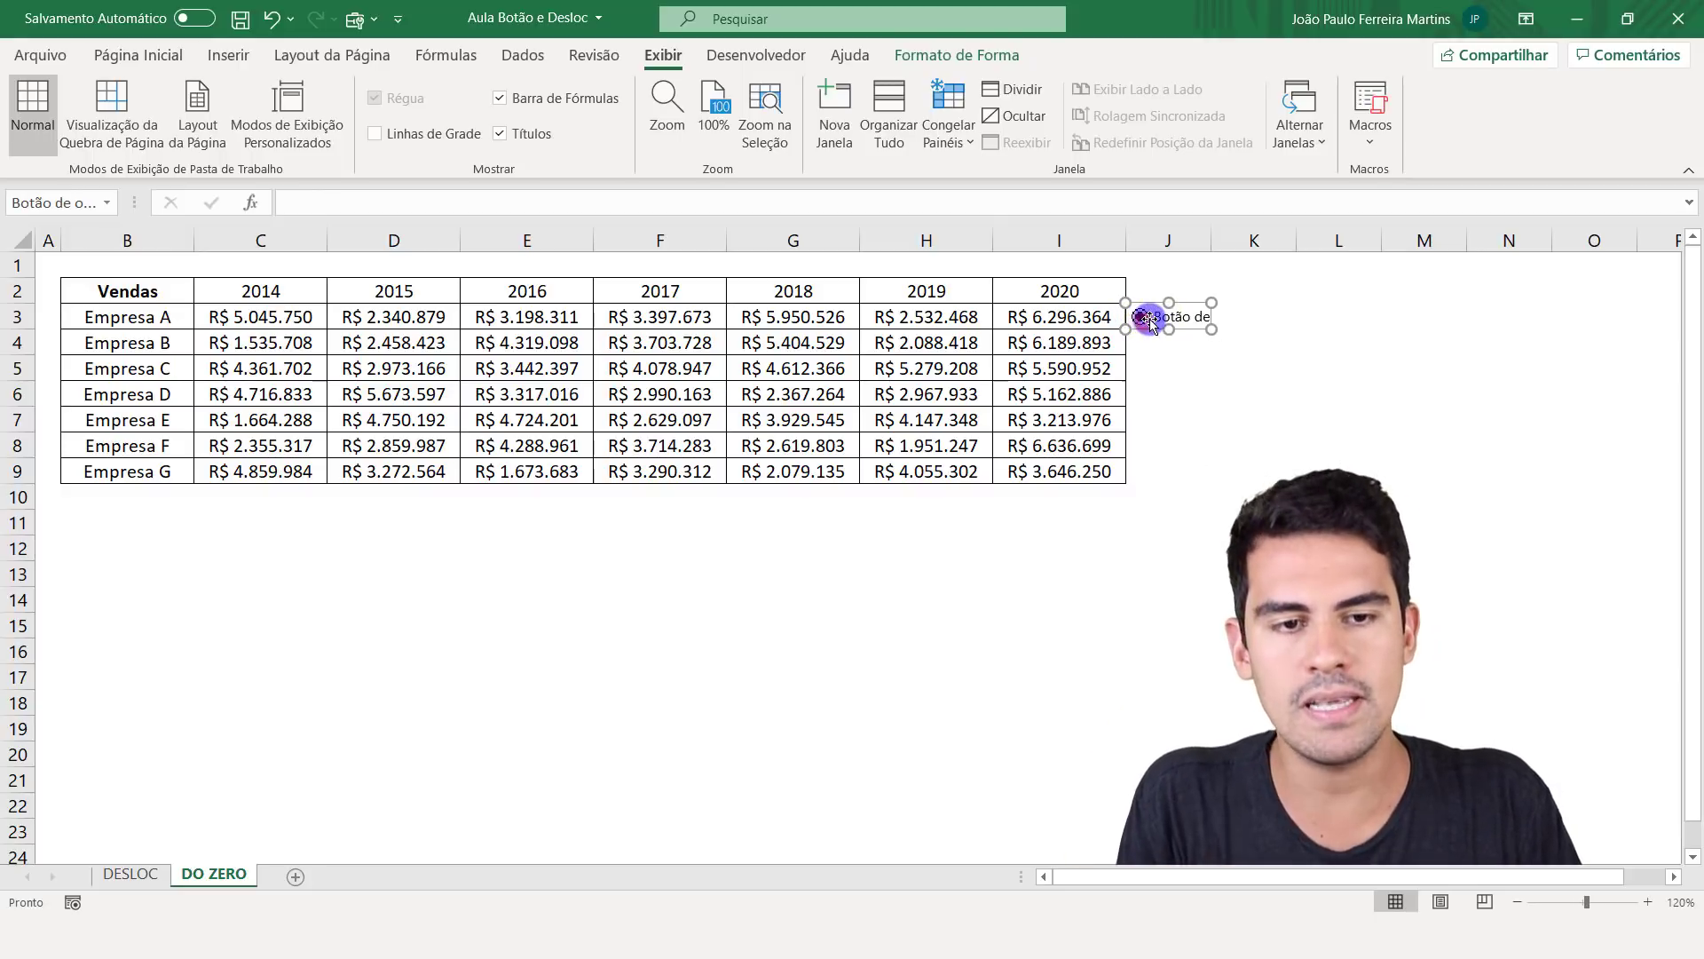
{"action": "left_click", "coordinate": [1165, 321]}
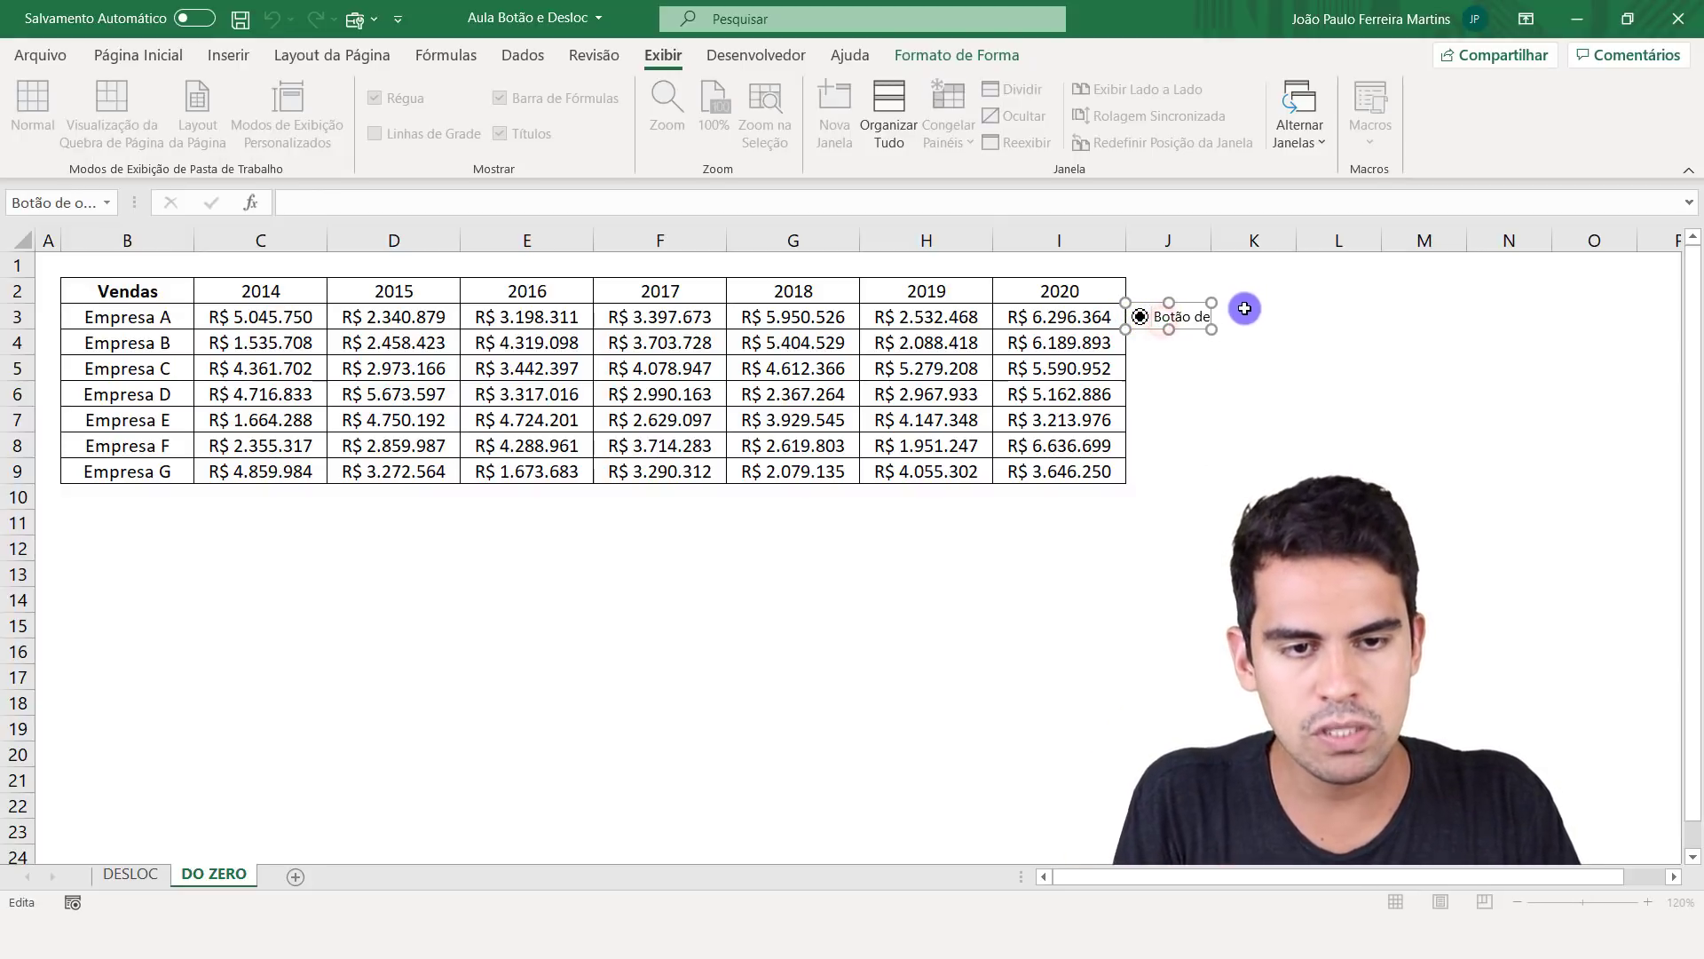
{"action": "key", "text": "ctrl+shift+Right"}
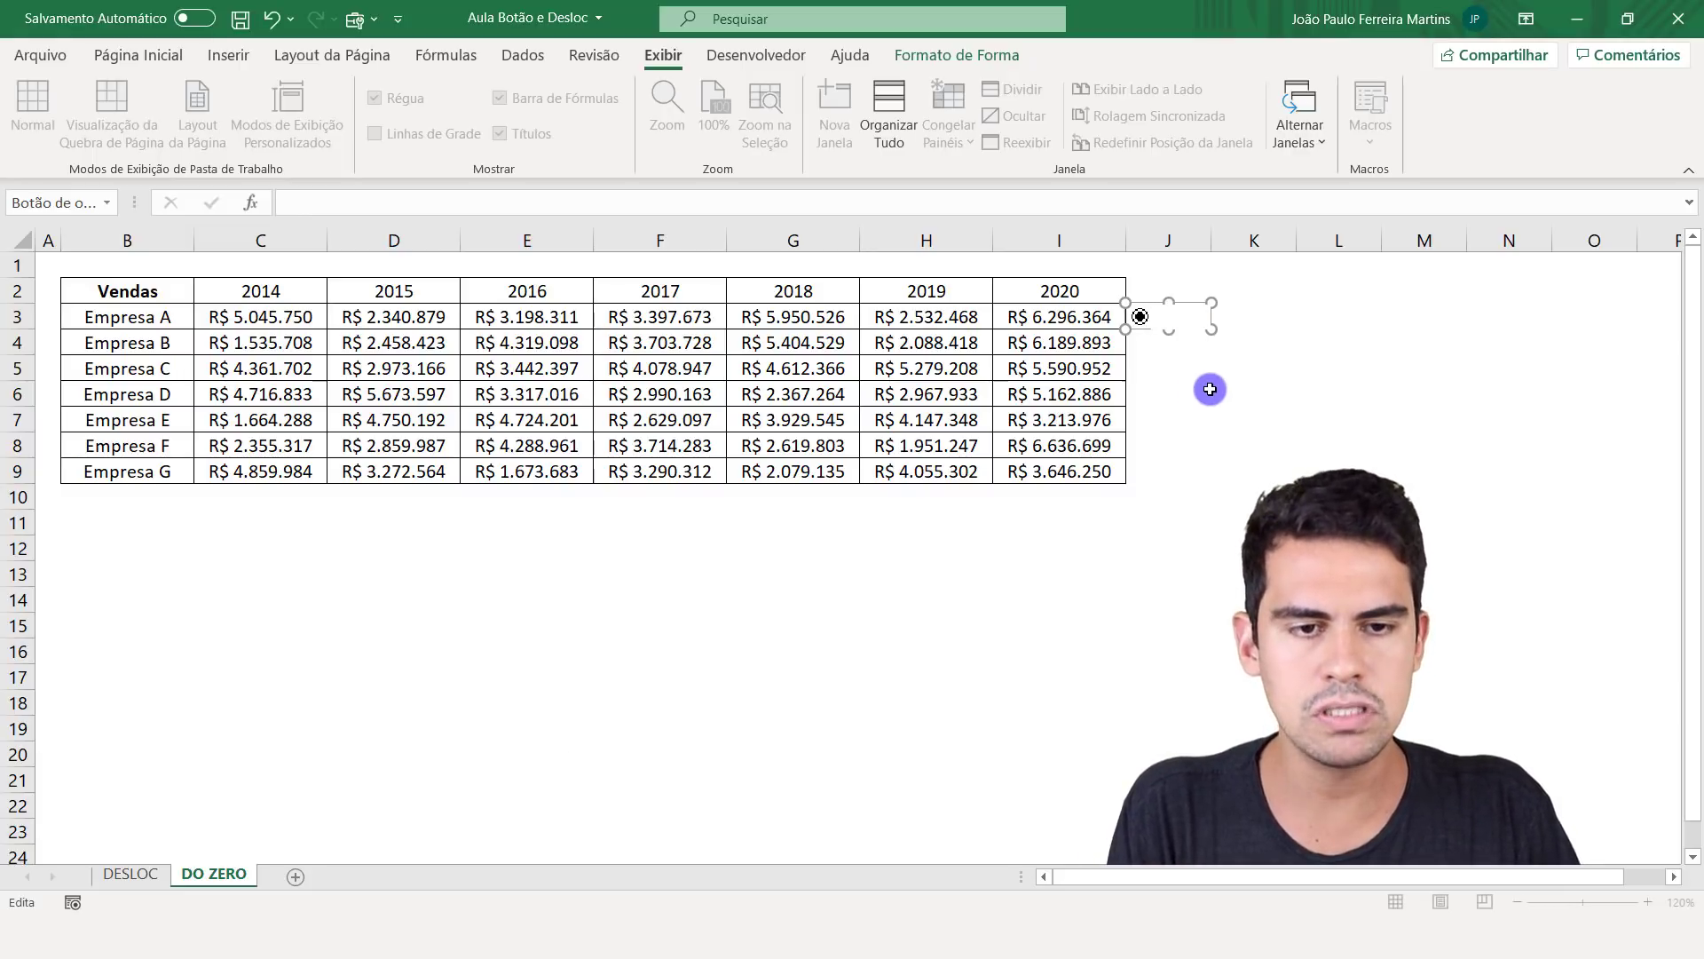
{"action": "left_click", "coordinate": [1164, 336]}
{"action": "left_click", "coordinate": [1163, 311]}
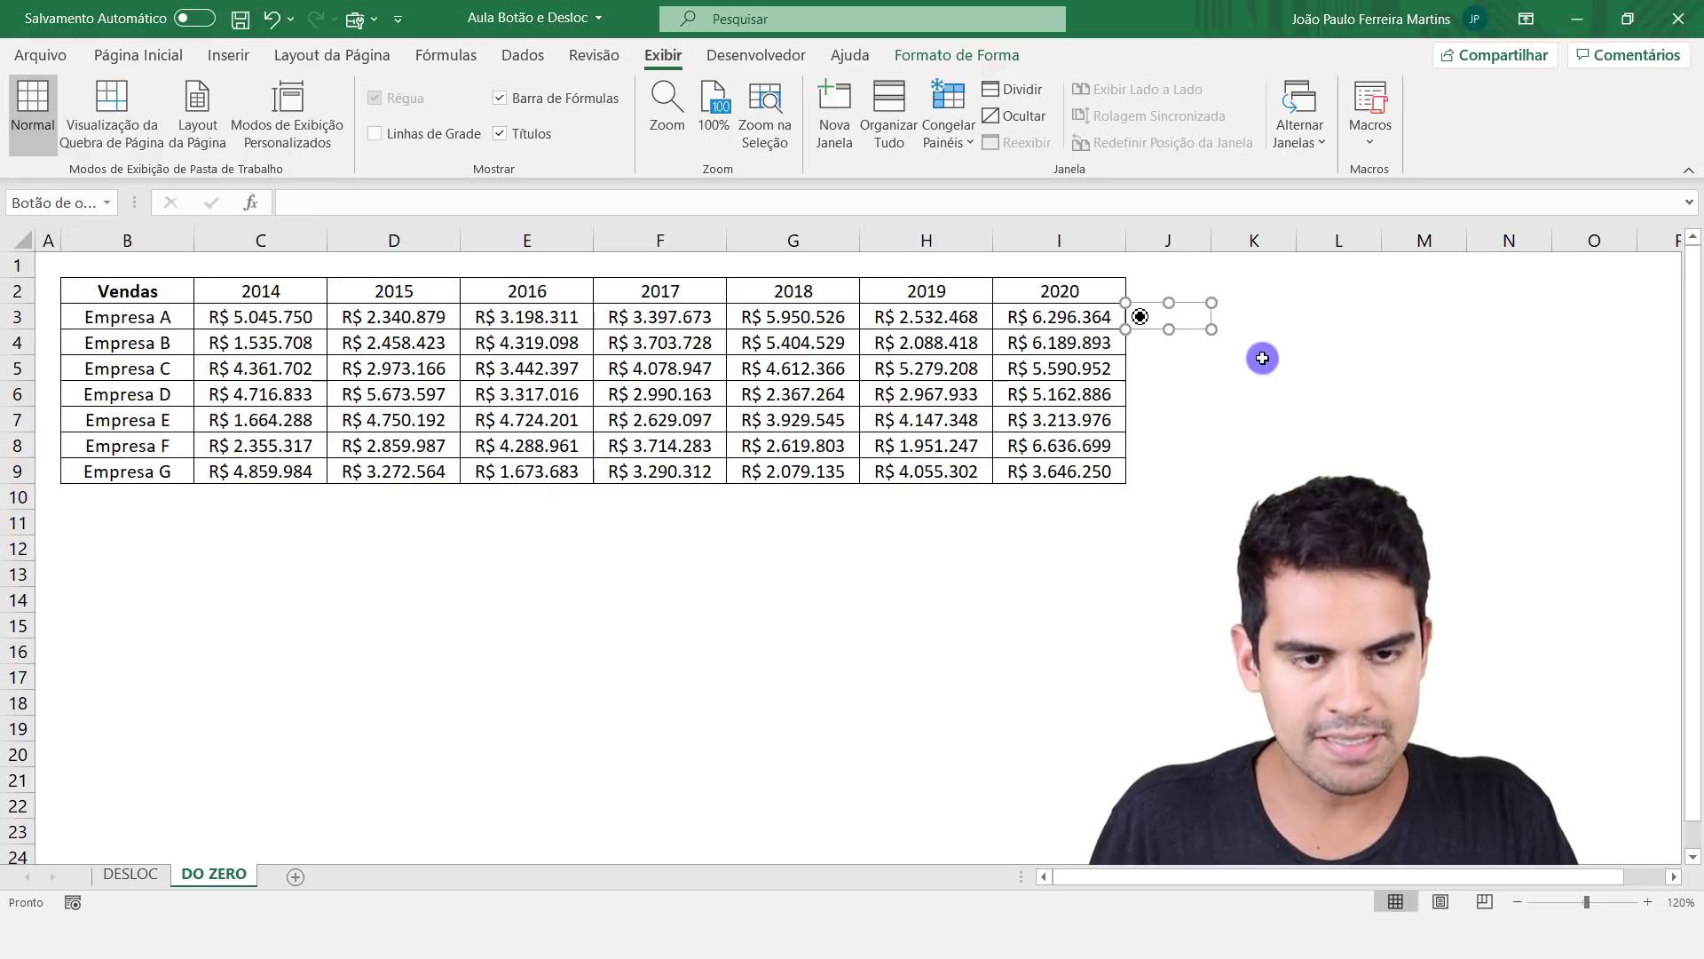
{"action": "left_click", "coordinate": [1208, 386]}
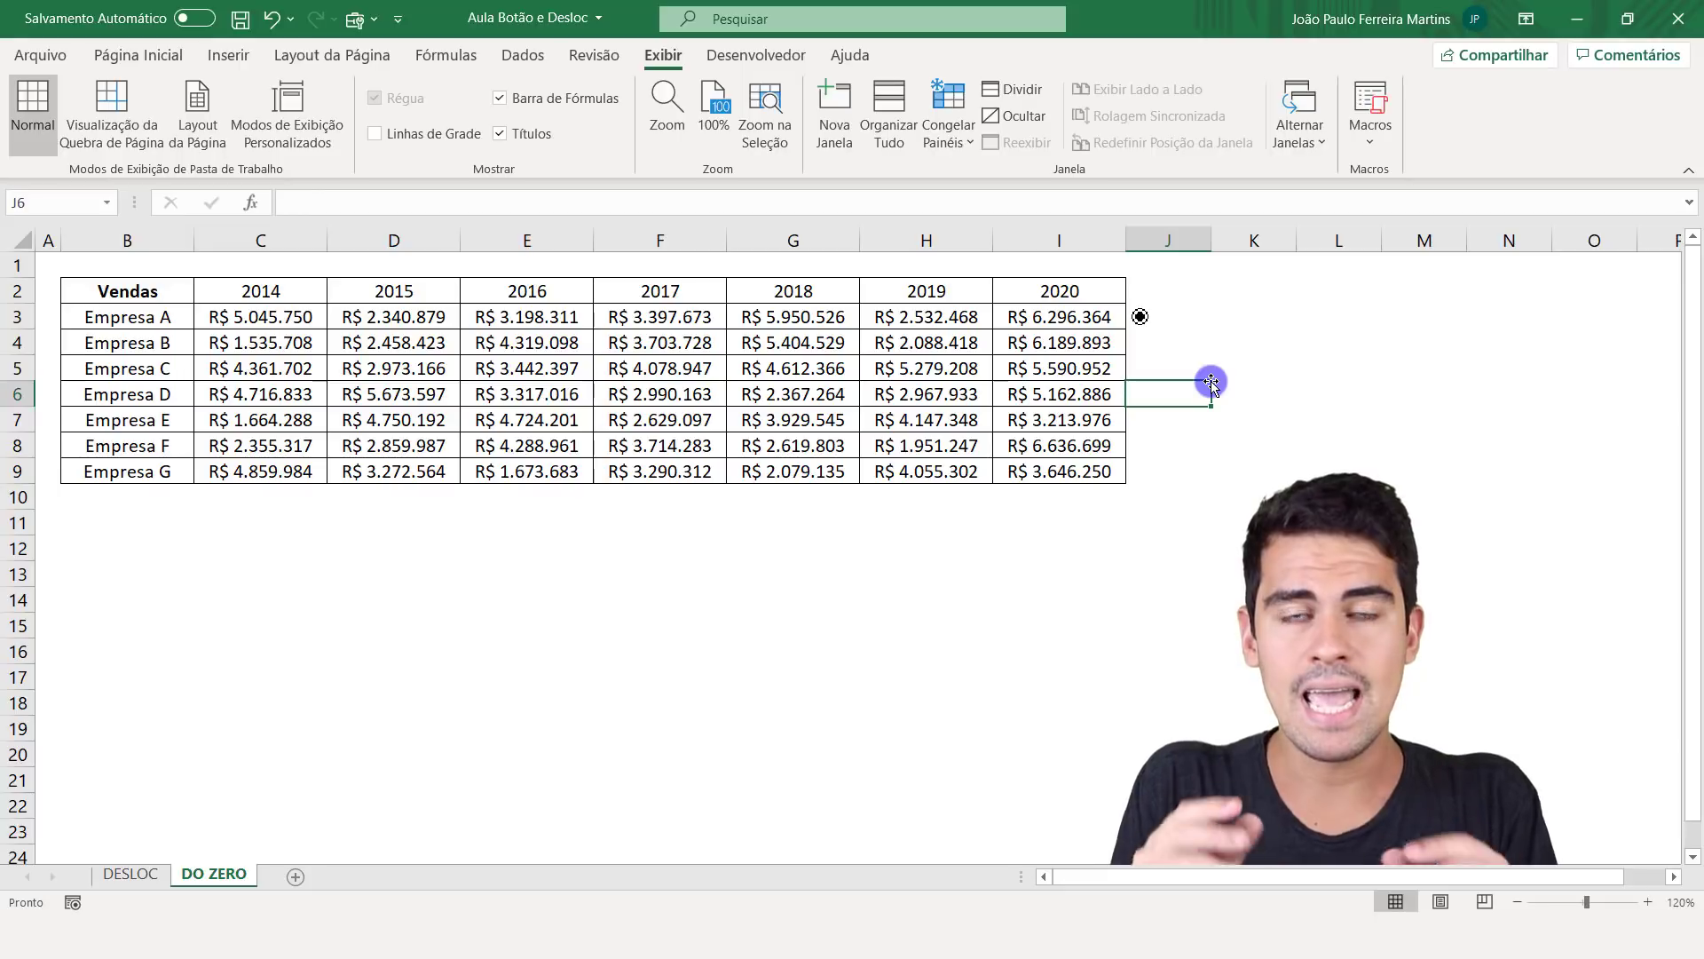
{"action": "left_click", "coordinate": [1161, 345]}
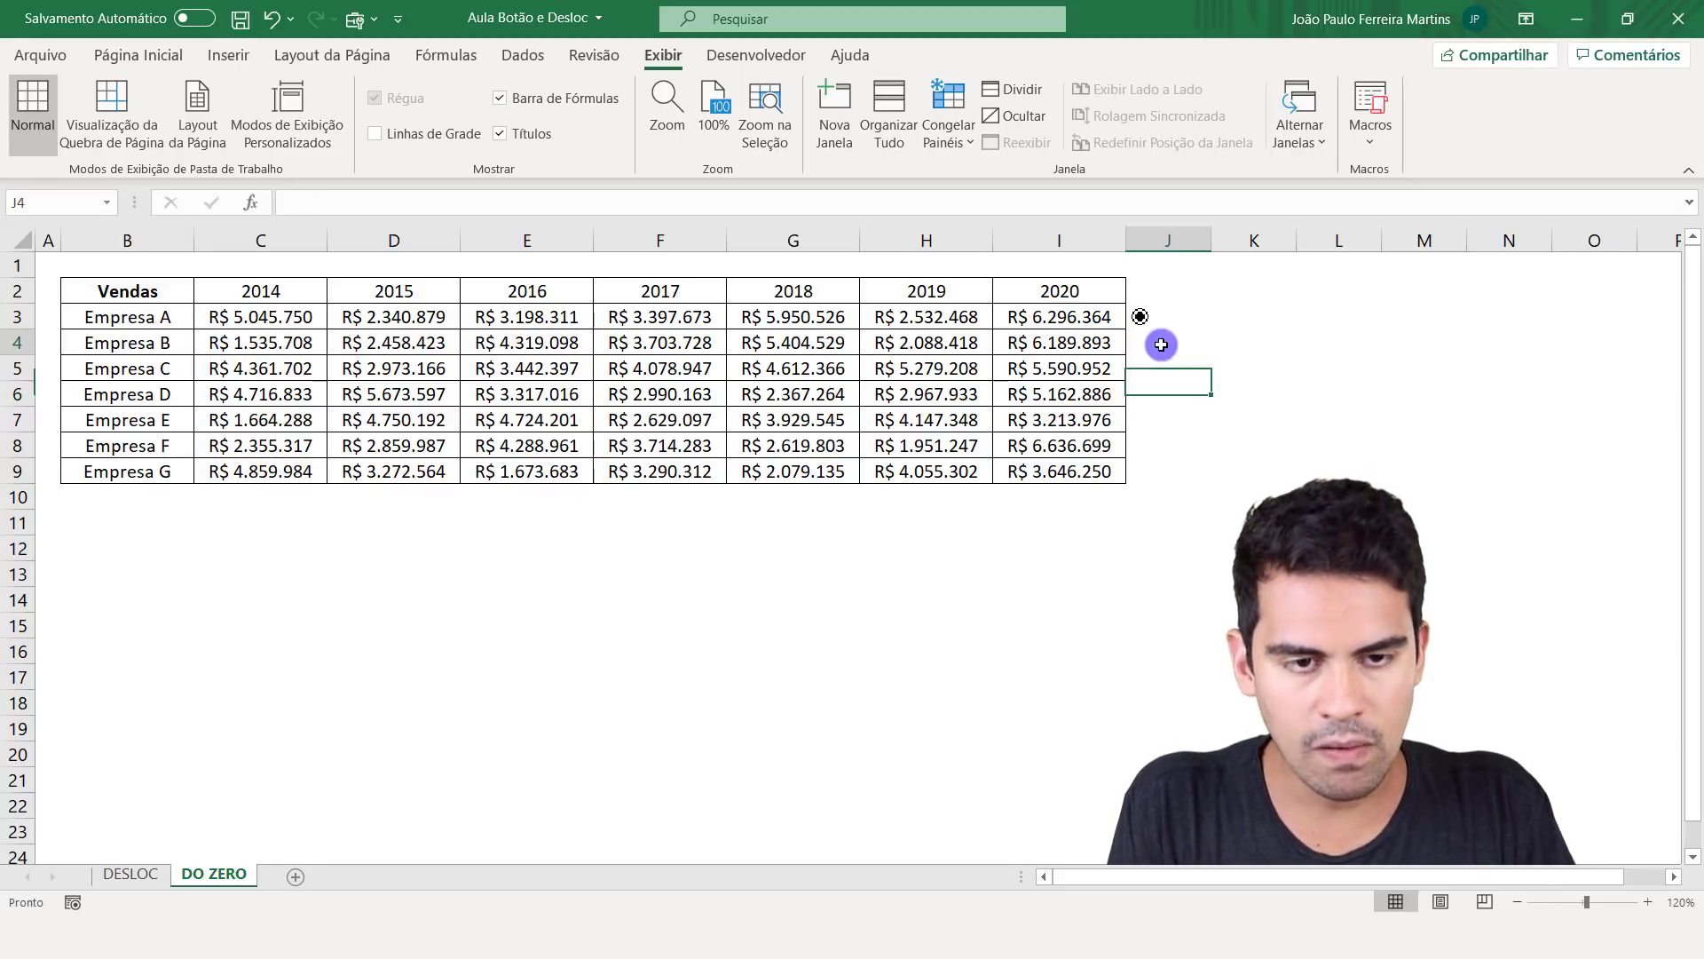
{"action": "key", "text": "Down"}
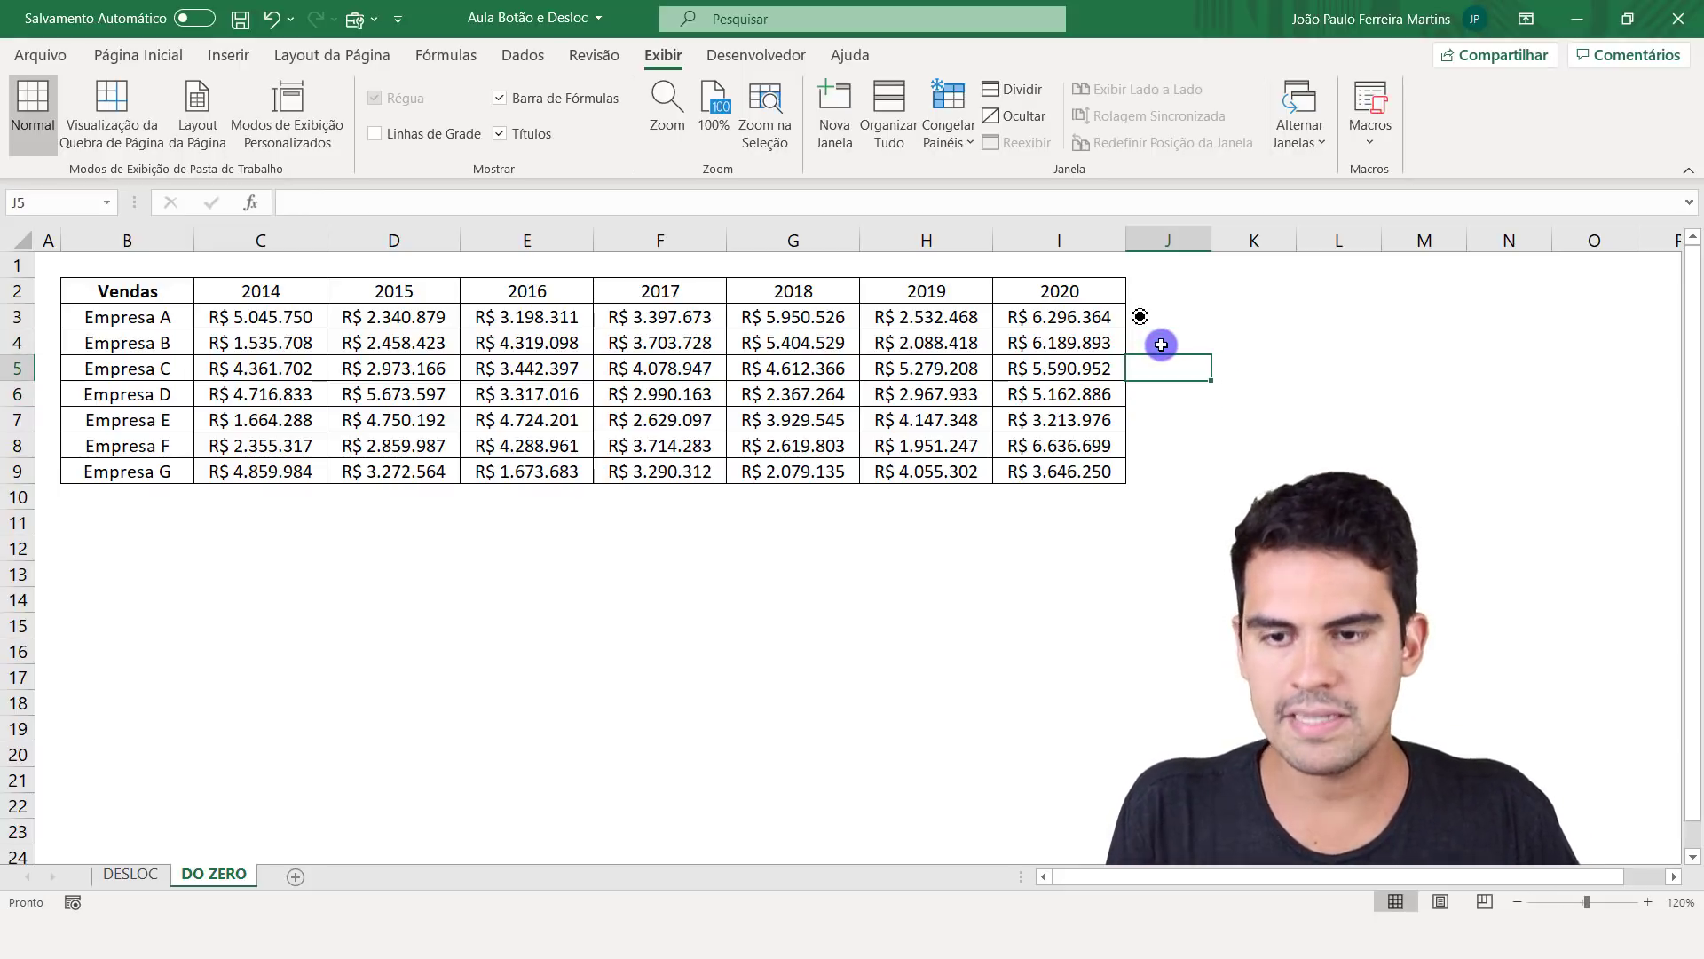
{"action": "key", "text": "Down"}
{"action": "key", "text": "Down"}
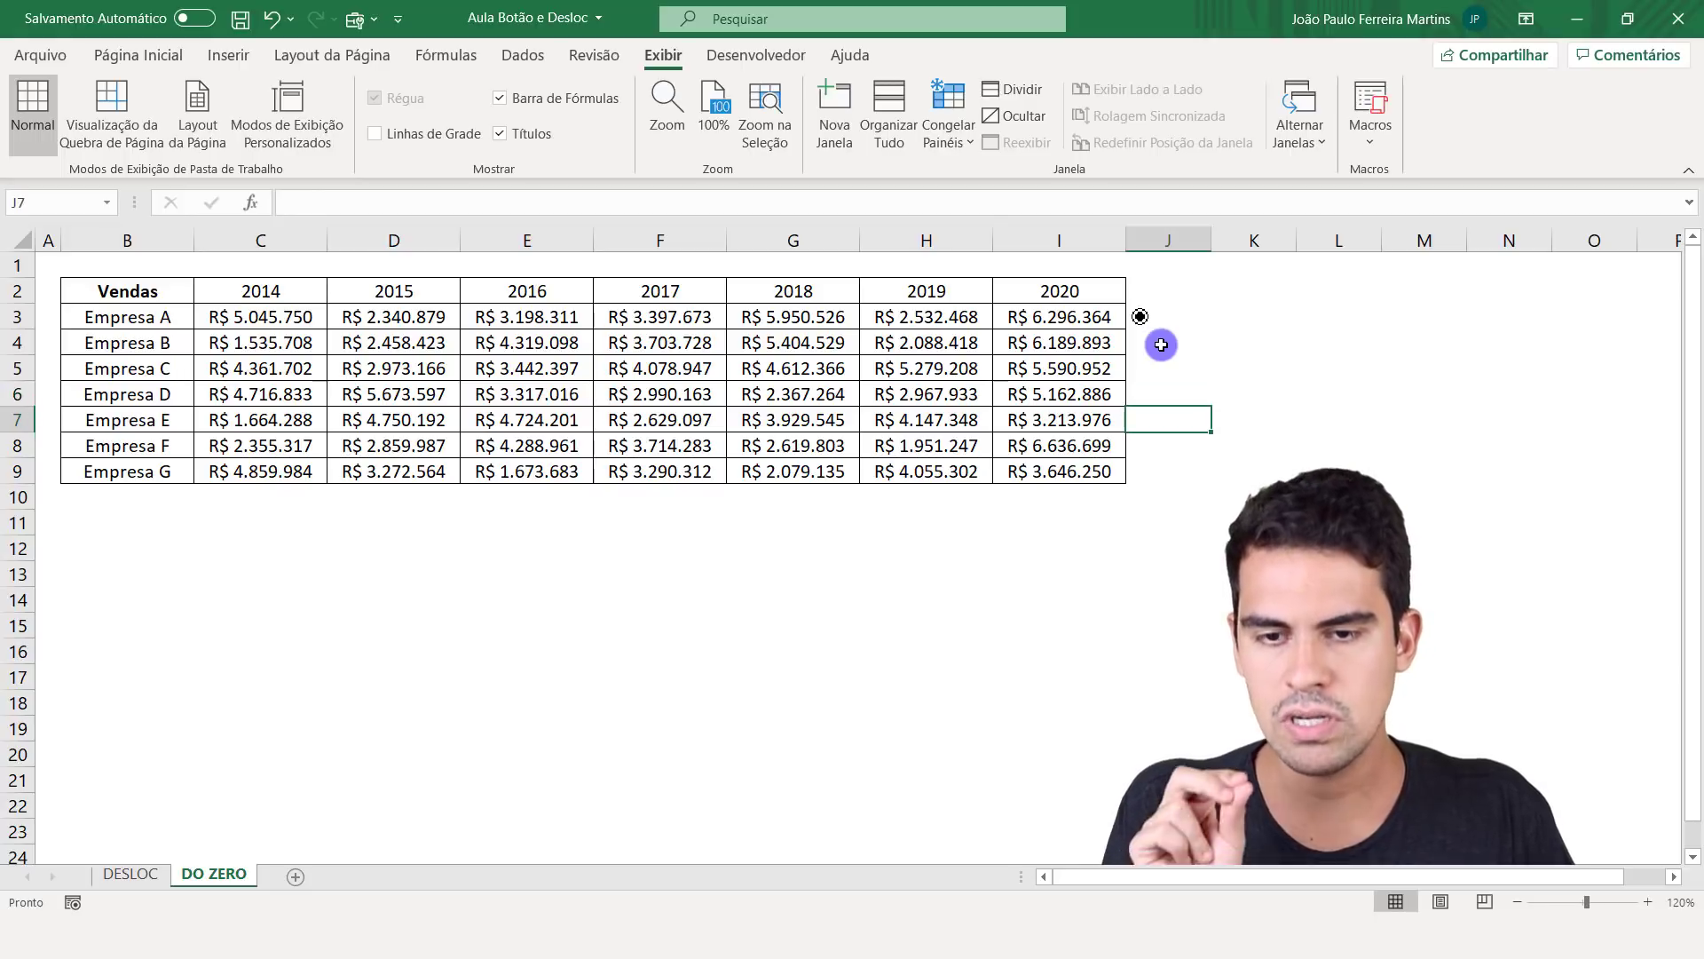
{"action": "key", "text": "Down"}
{"action": "key", "text": "Down"}
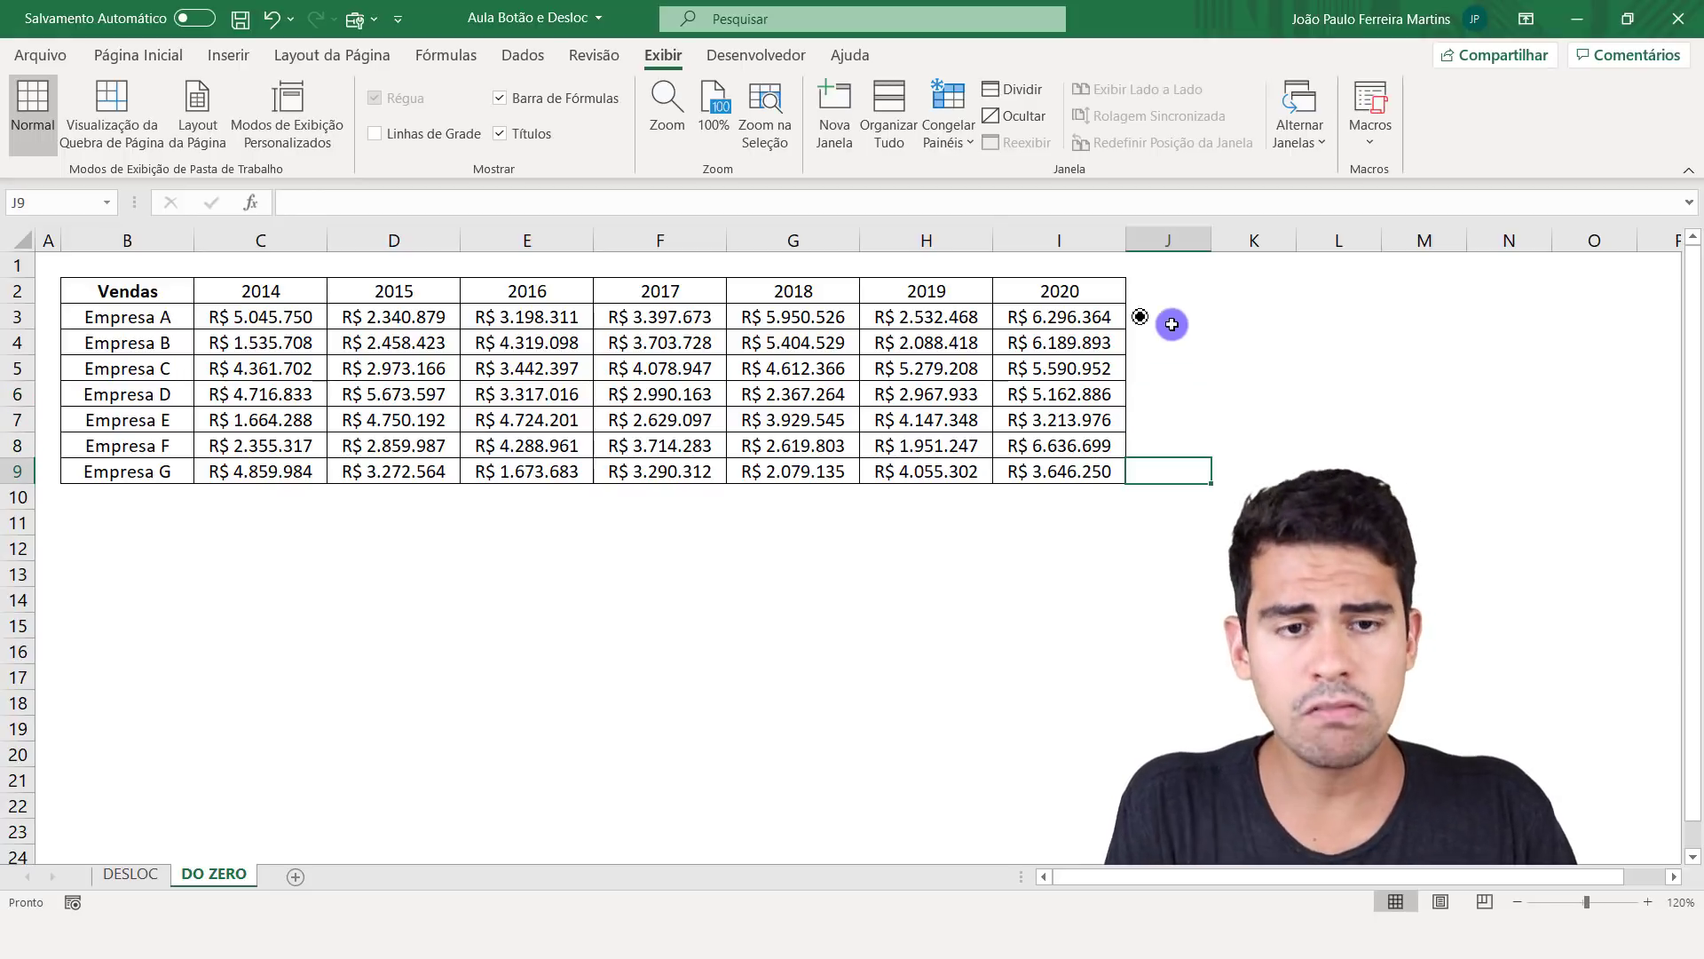
- Copy the J3 option button into each cell from J4 to J9 and try out selecting the copies
{"action": "right_click", "coordinate": [1152, 312]}
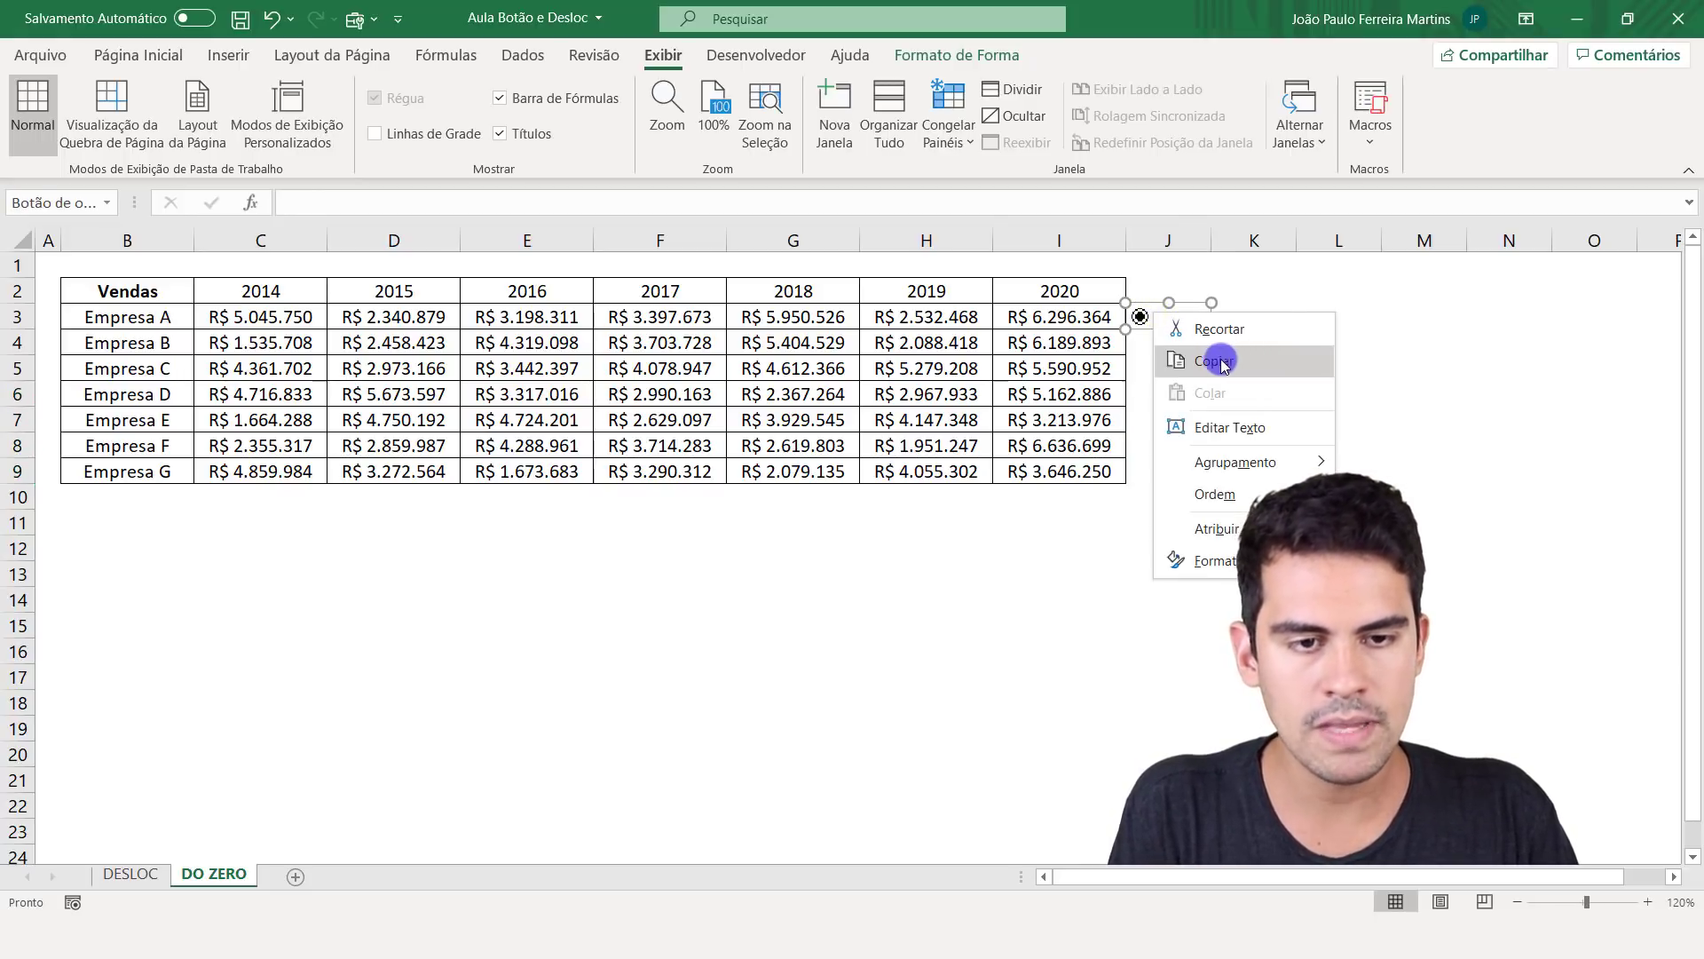
{"action": "left_click", "coordinate": [1217, 362]}
{"action": "left_click", "coordinate": [1214, 358]}
{"action": "left_click", "coordinate": [1183, 339]}
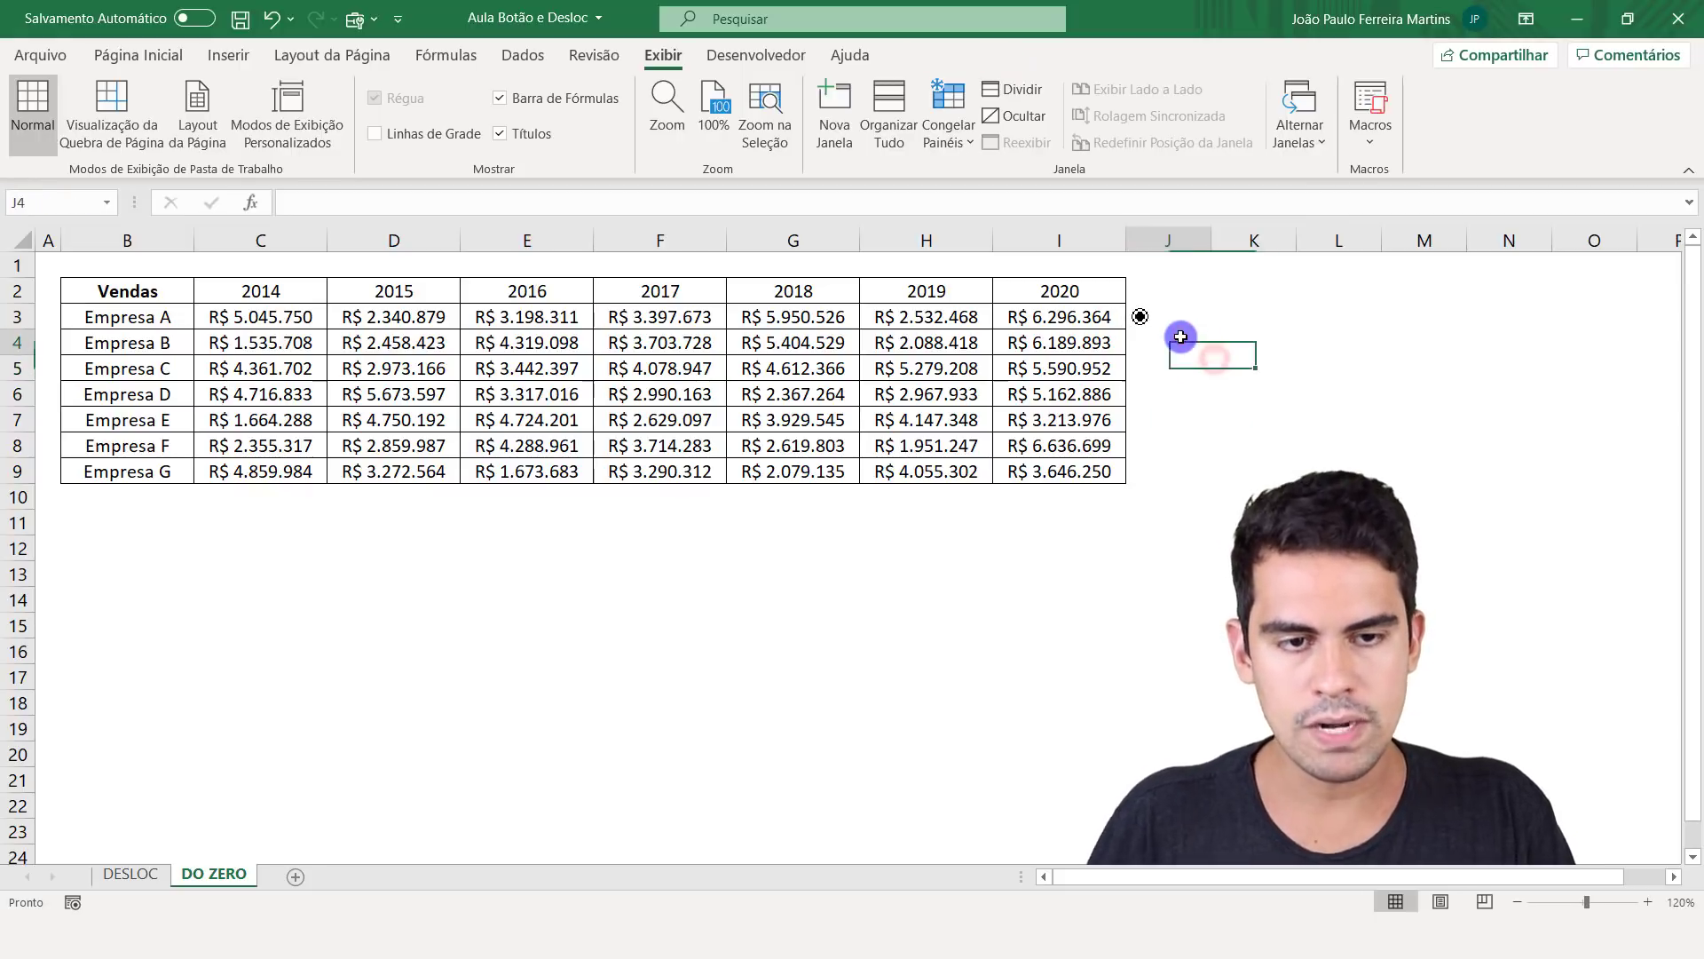
{"action": "key", "text": "ctrl+v"}
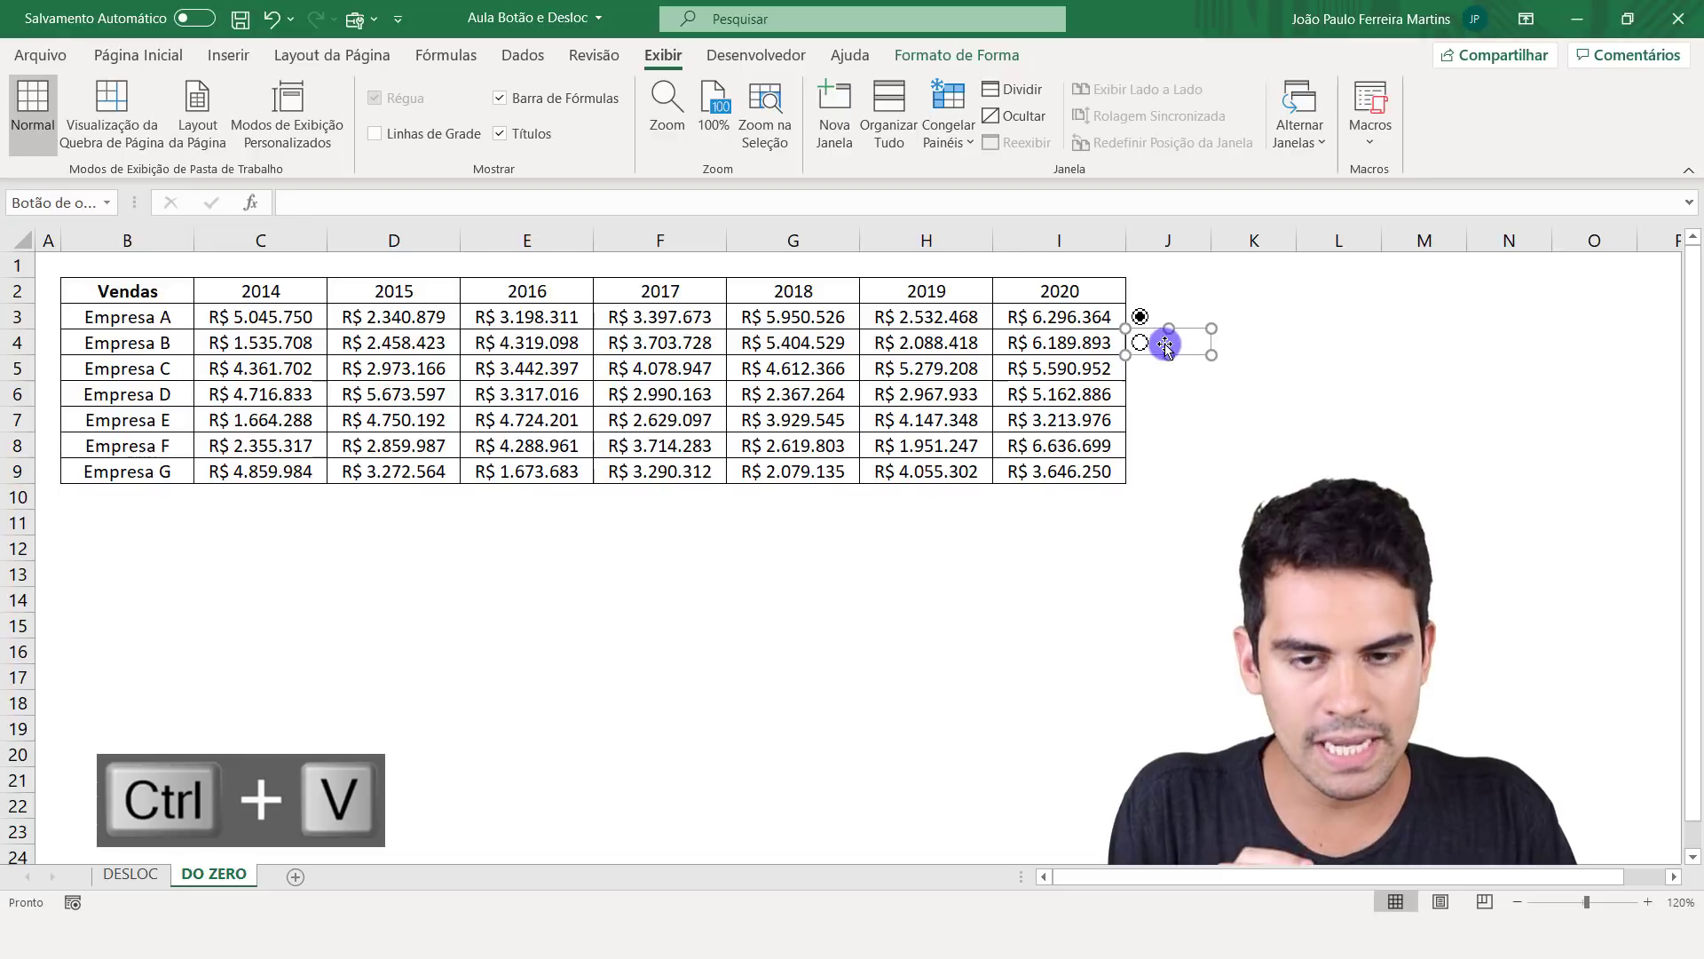
{"action": "left_click", "coordinate": [1152, 373]}
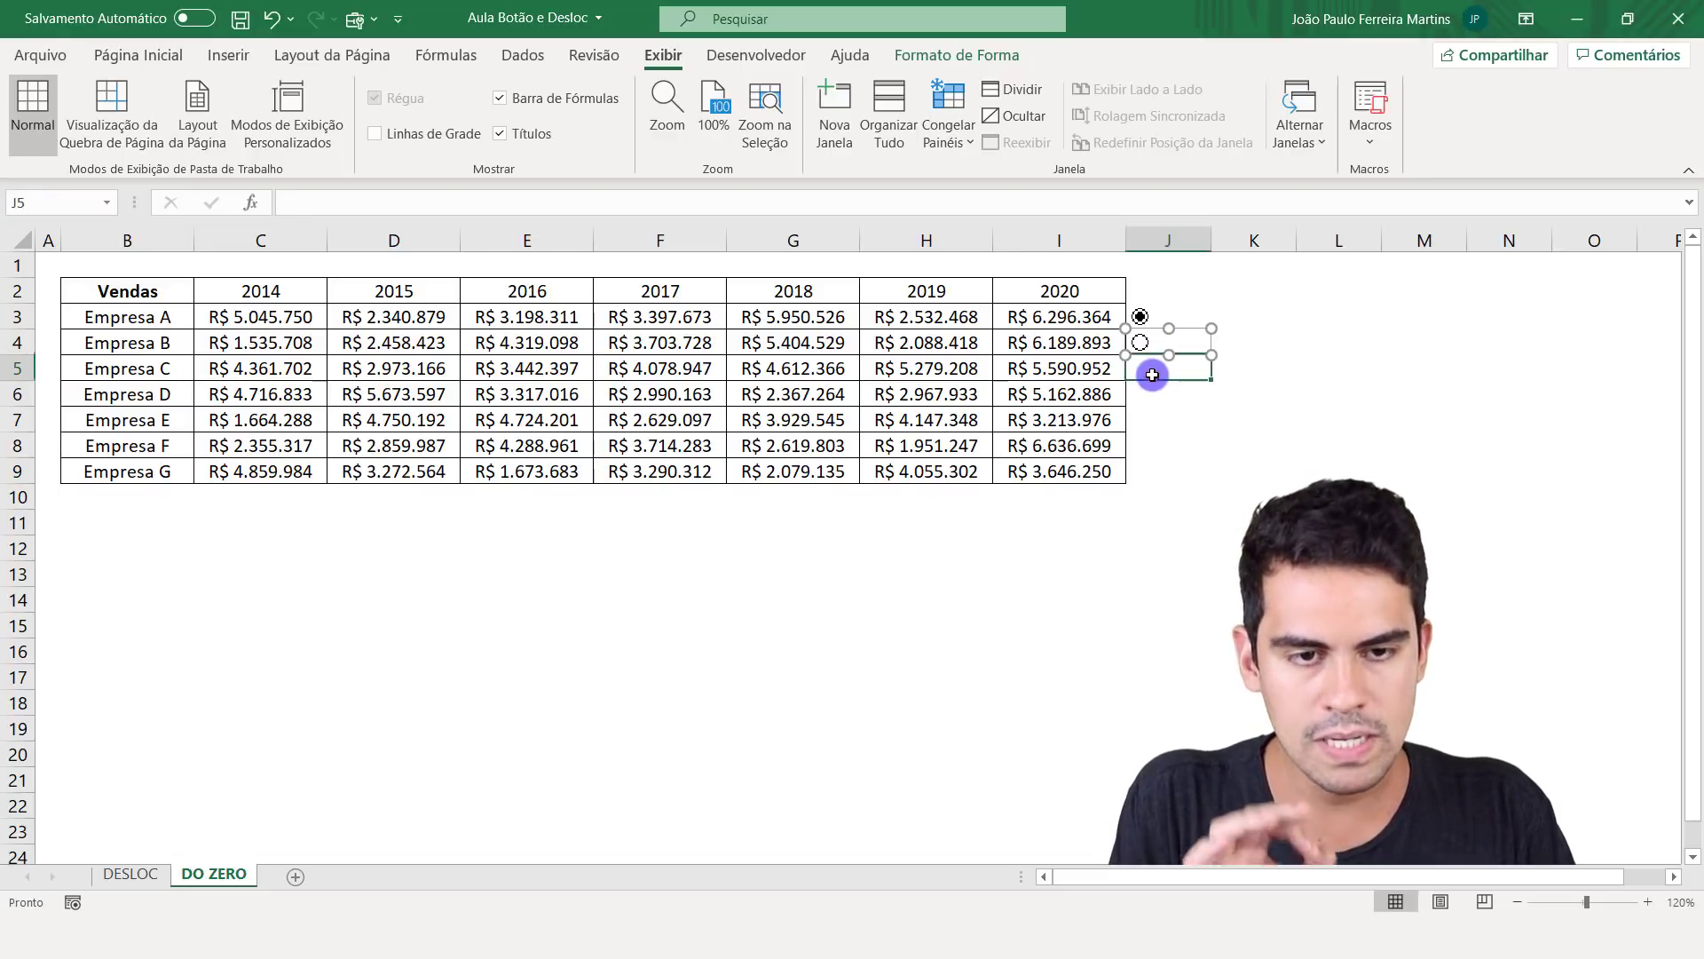
{"action": "key", "text": "ctrl+v"}
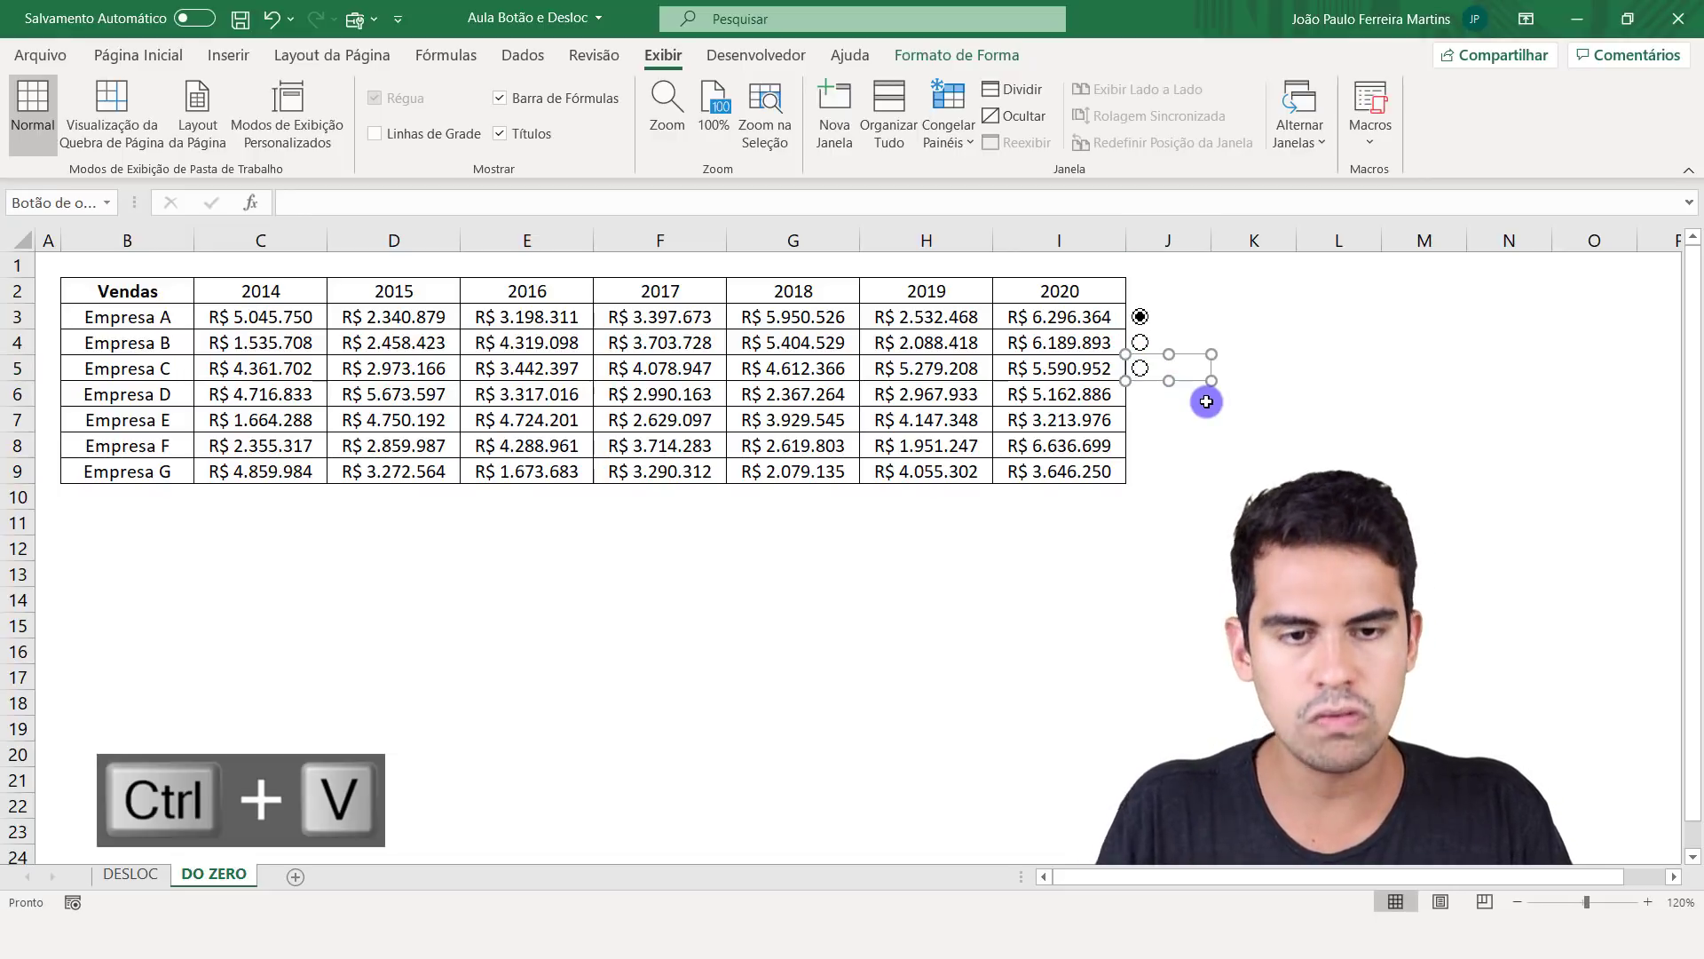
{"action": "left_click", "coordinate": [1157, 402]}
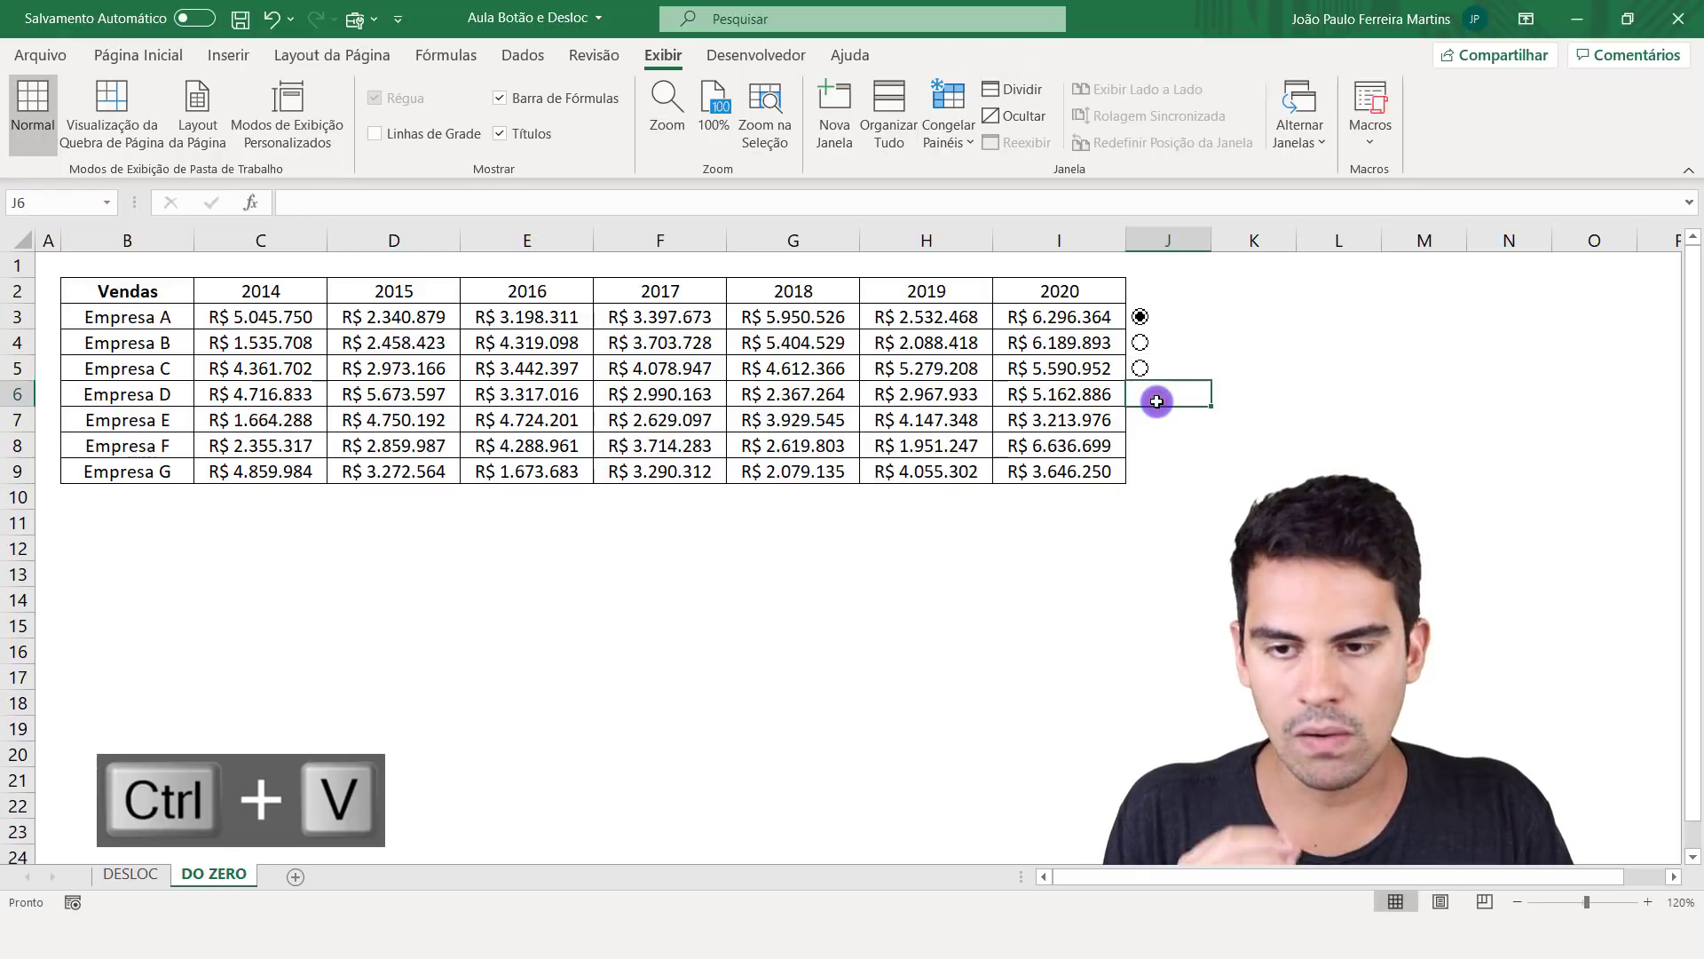
{"action": "key", "text": "ctrl+v"}
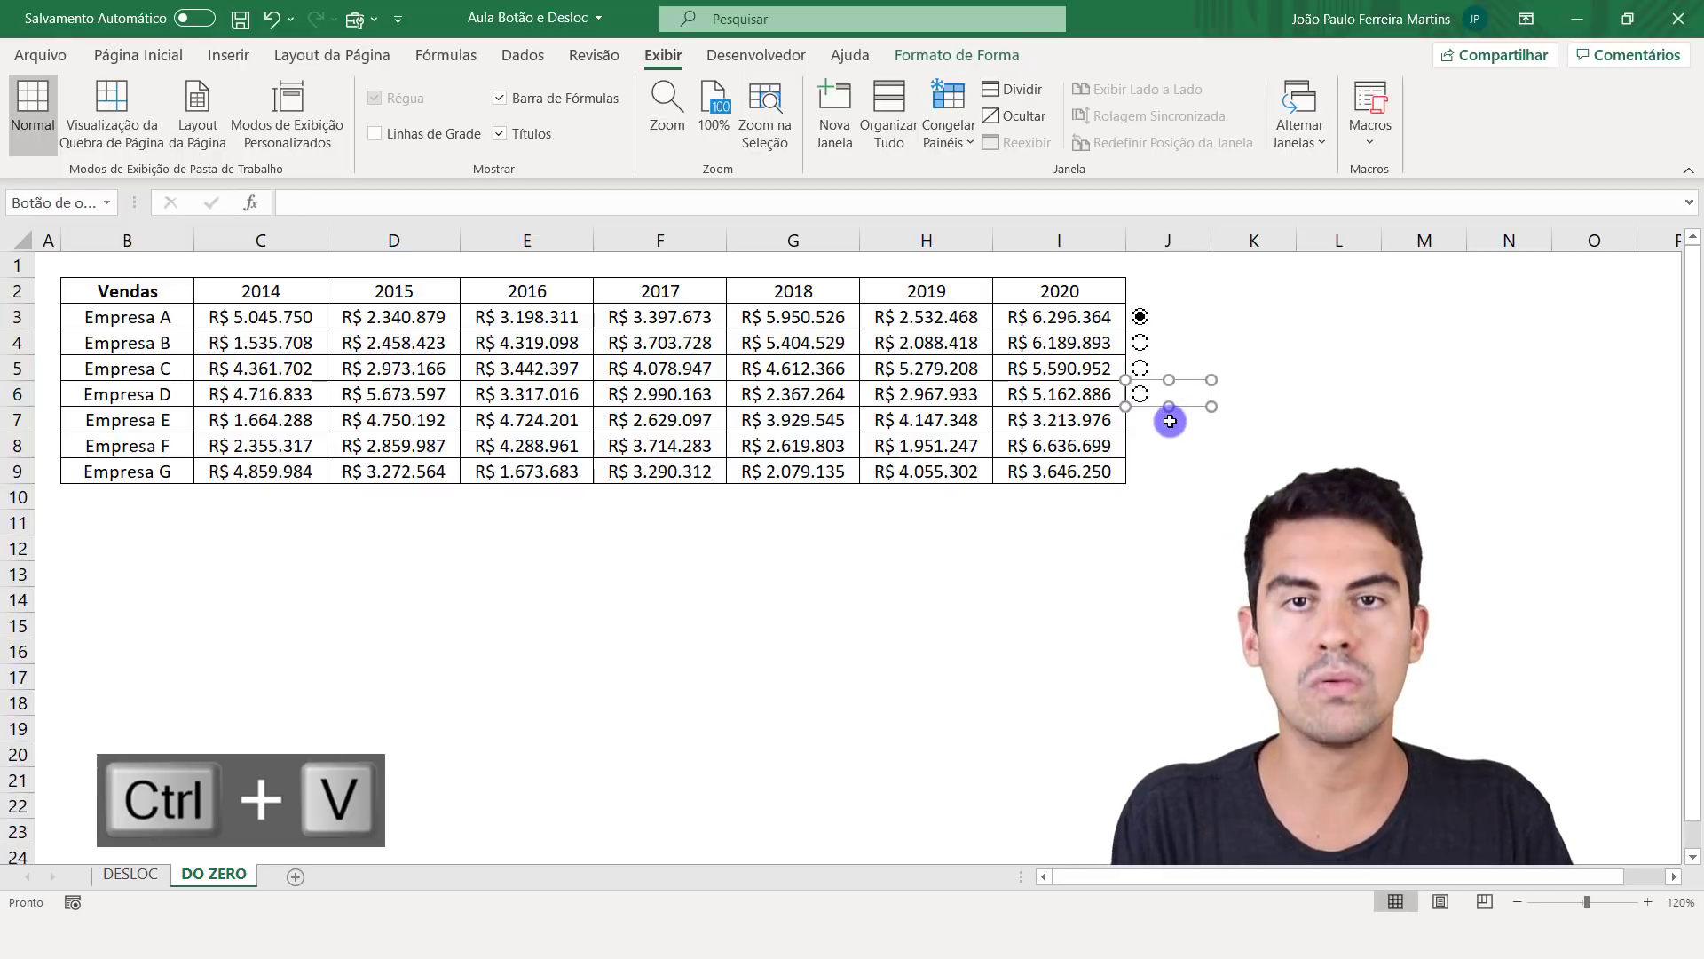
{"action": "left_click", "coordinate": [1158, 423]}
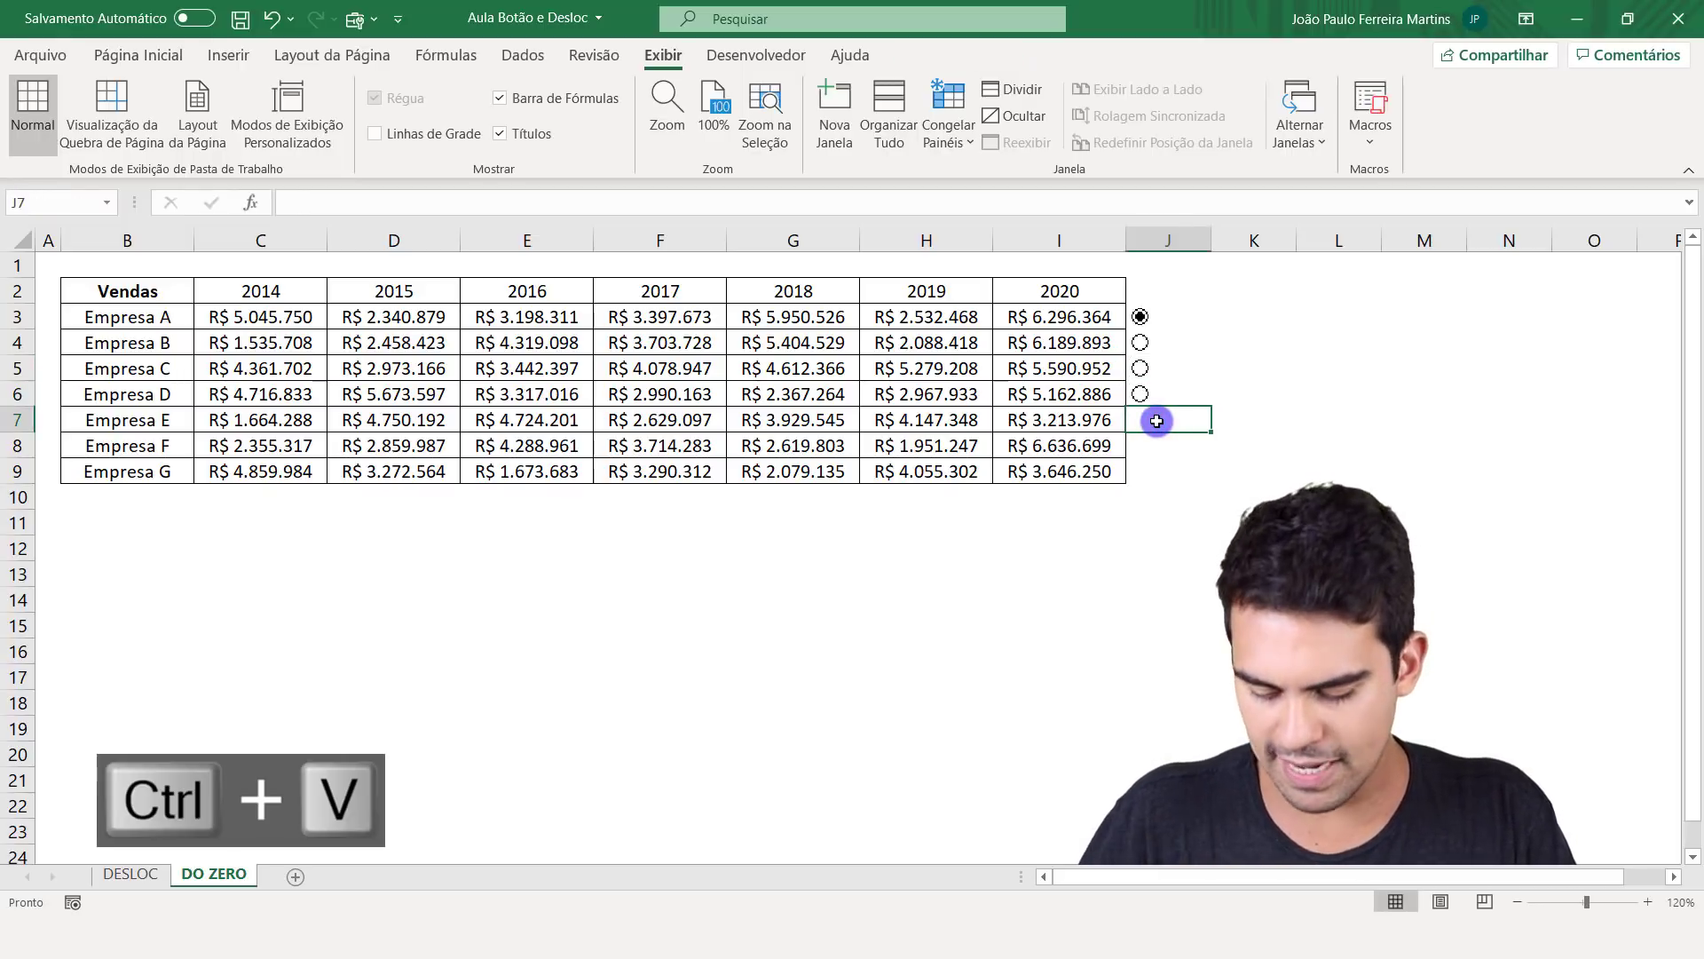
{"action": "key", "text": "ctrl+v"}
{"action": "left_click", "coordinate": [1161, 451]}
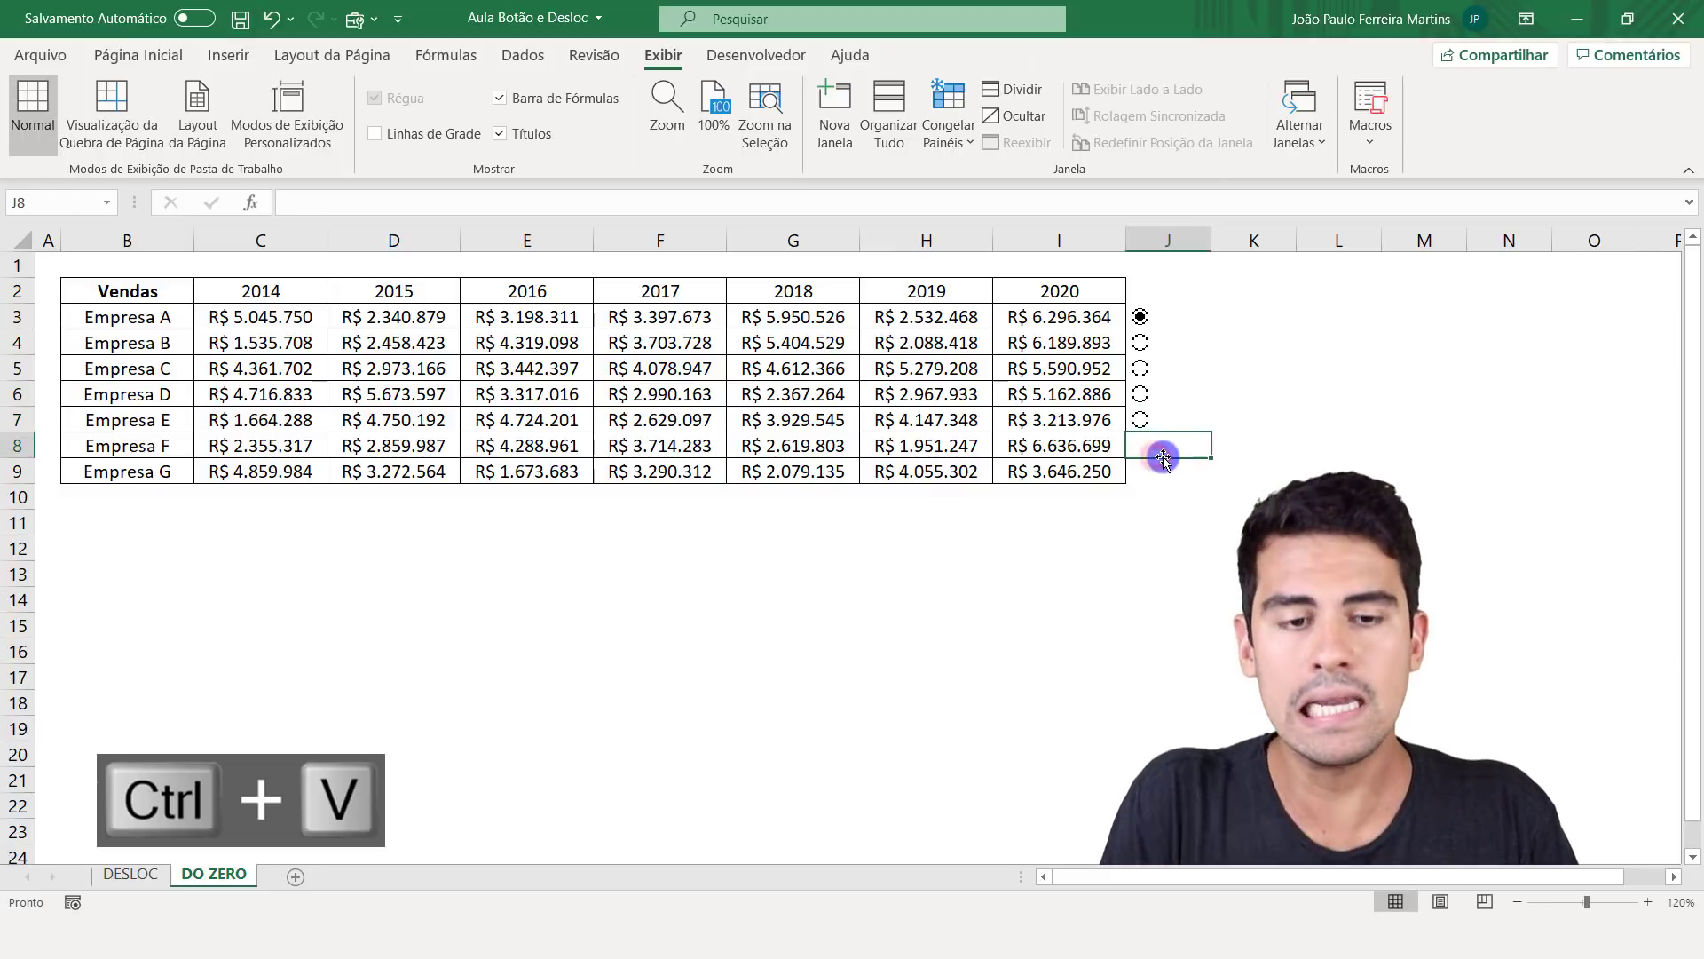
{"action": "key", "text": "ctrl+v"}
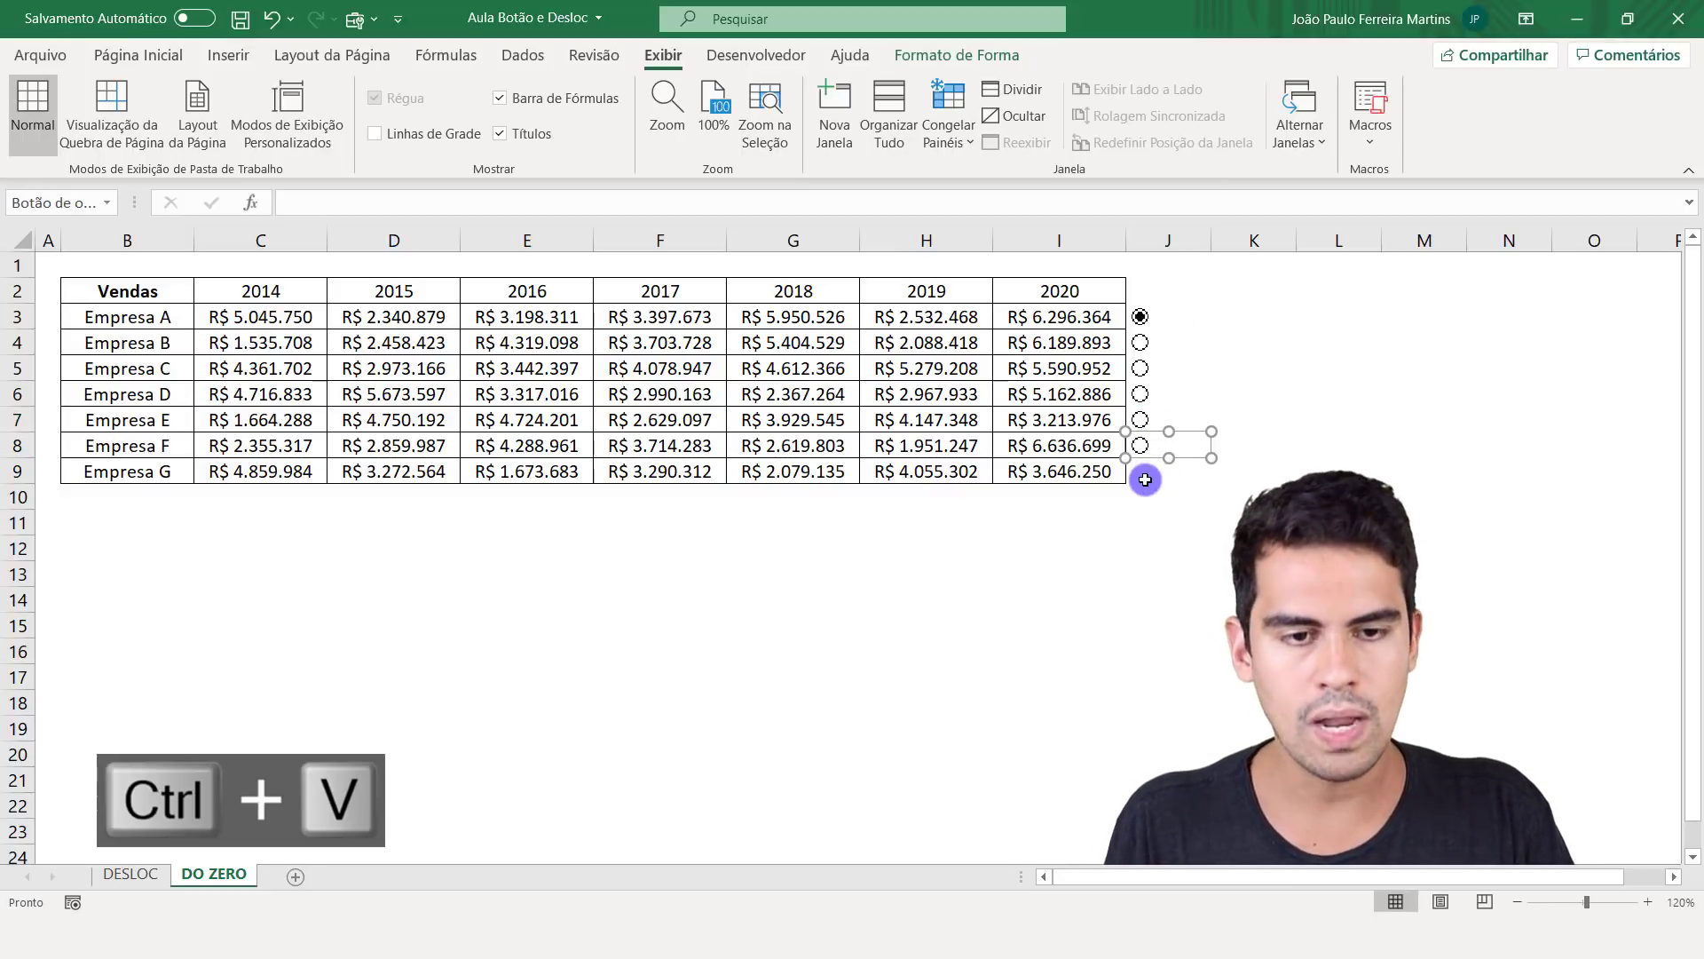
{"action": "left_click", "coordinate": [1140, 474]}
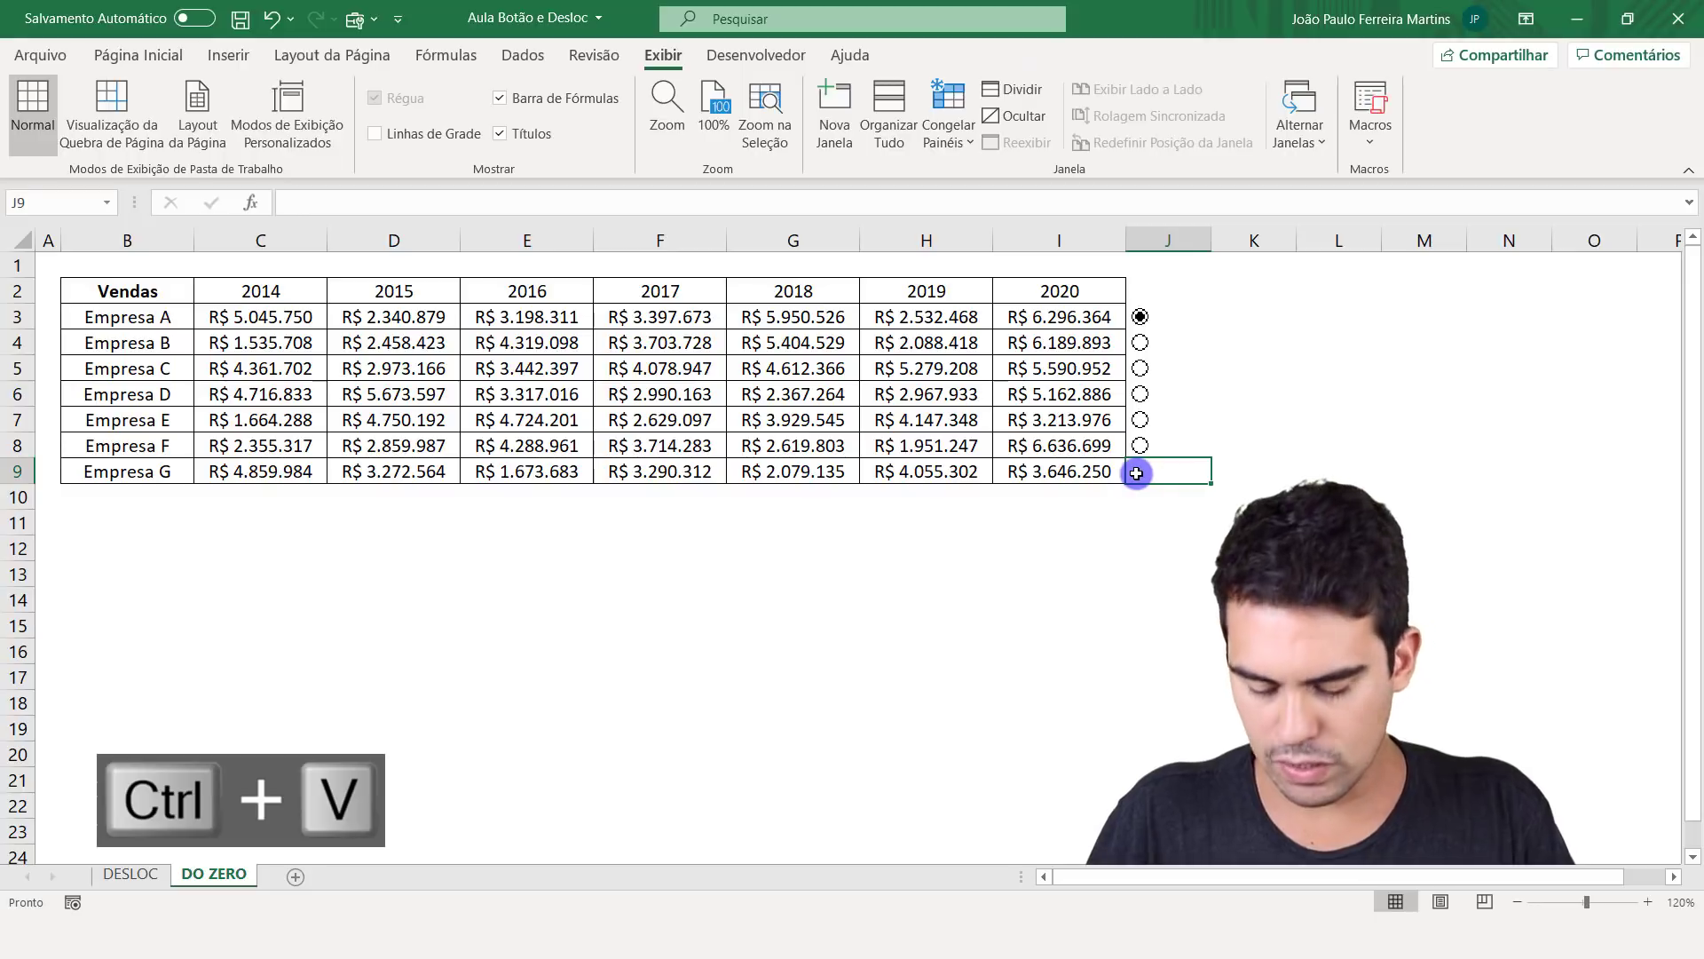
{"action": "key", "text": "ctrl+v"}
{"action": "left_click", "coordinate": [1039, 555]}
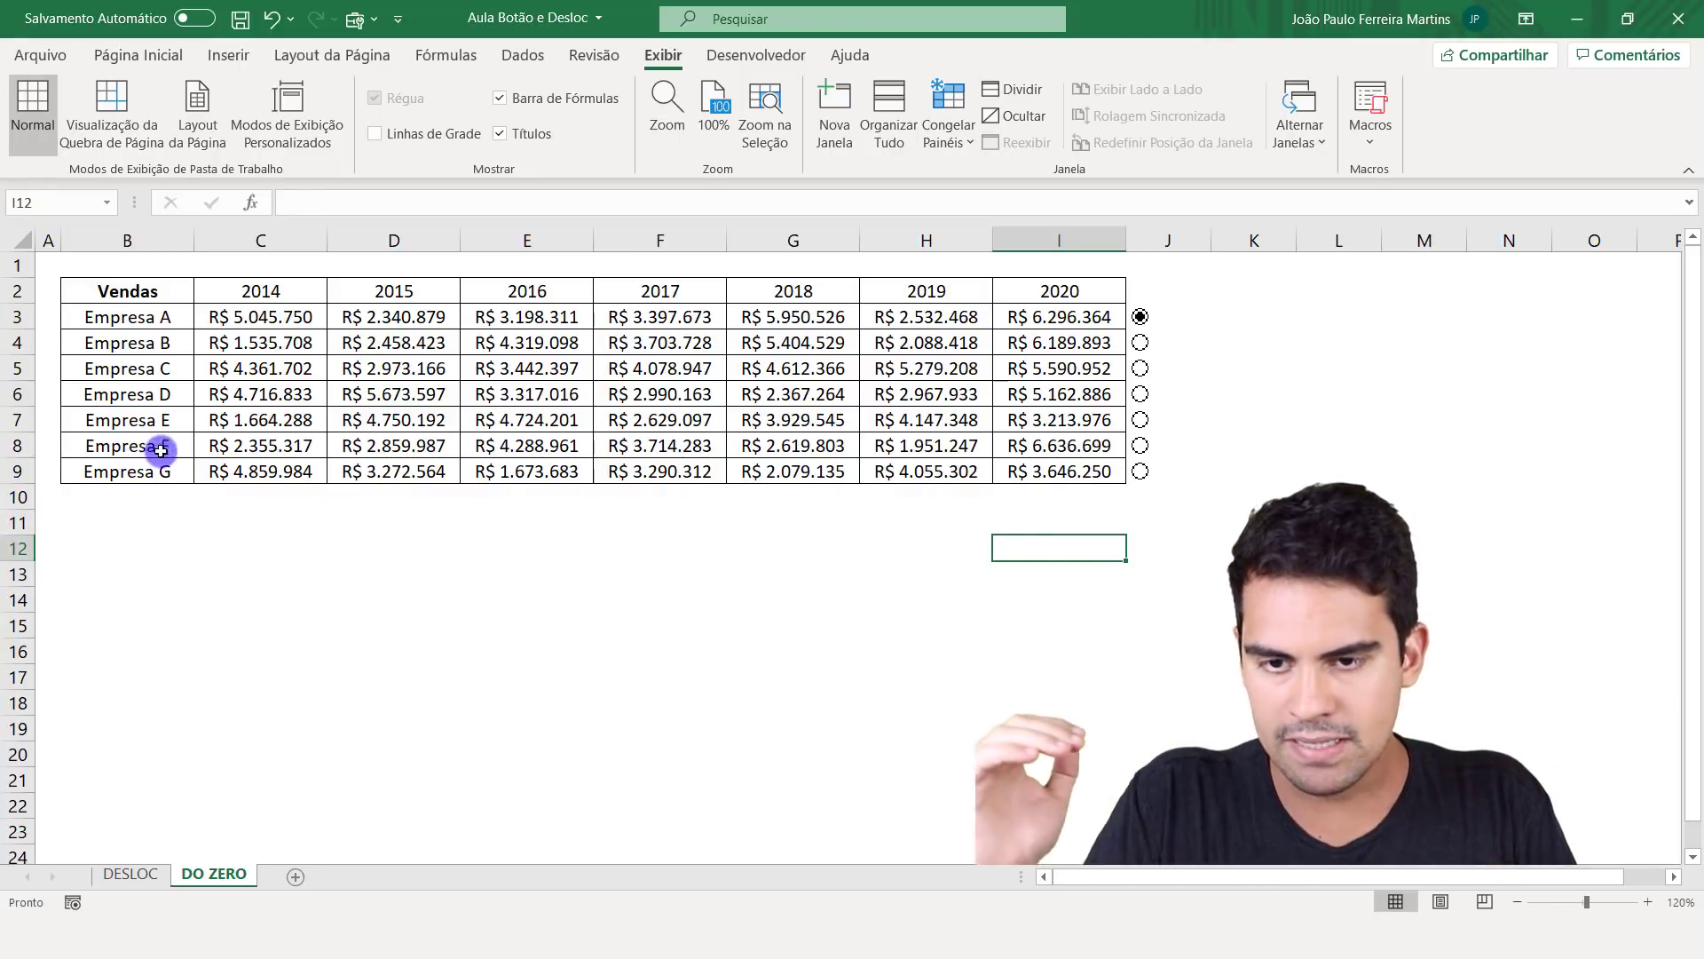
{"action": "left_click", "coordinate": [1145, 449]}
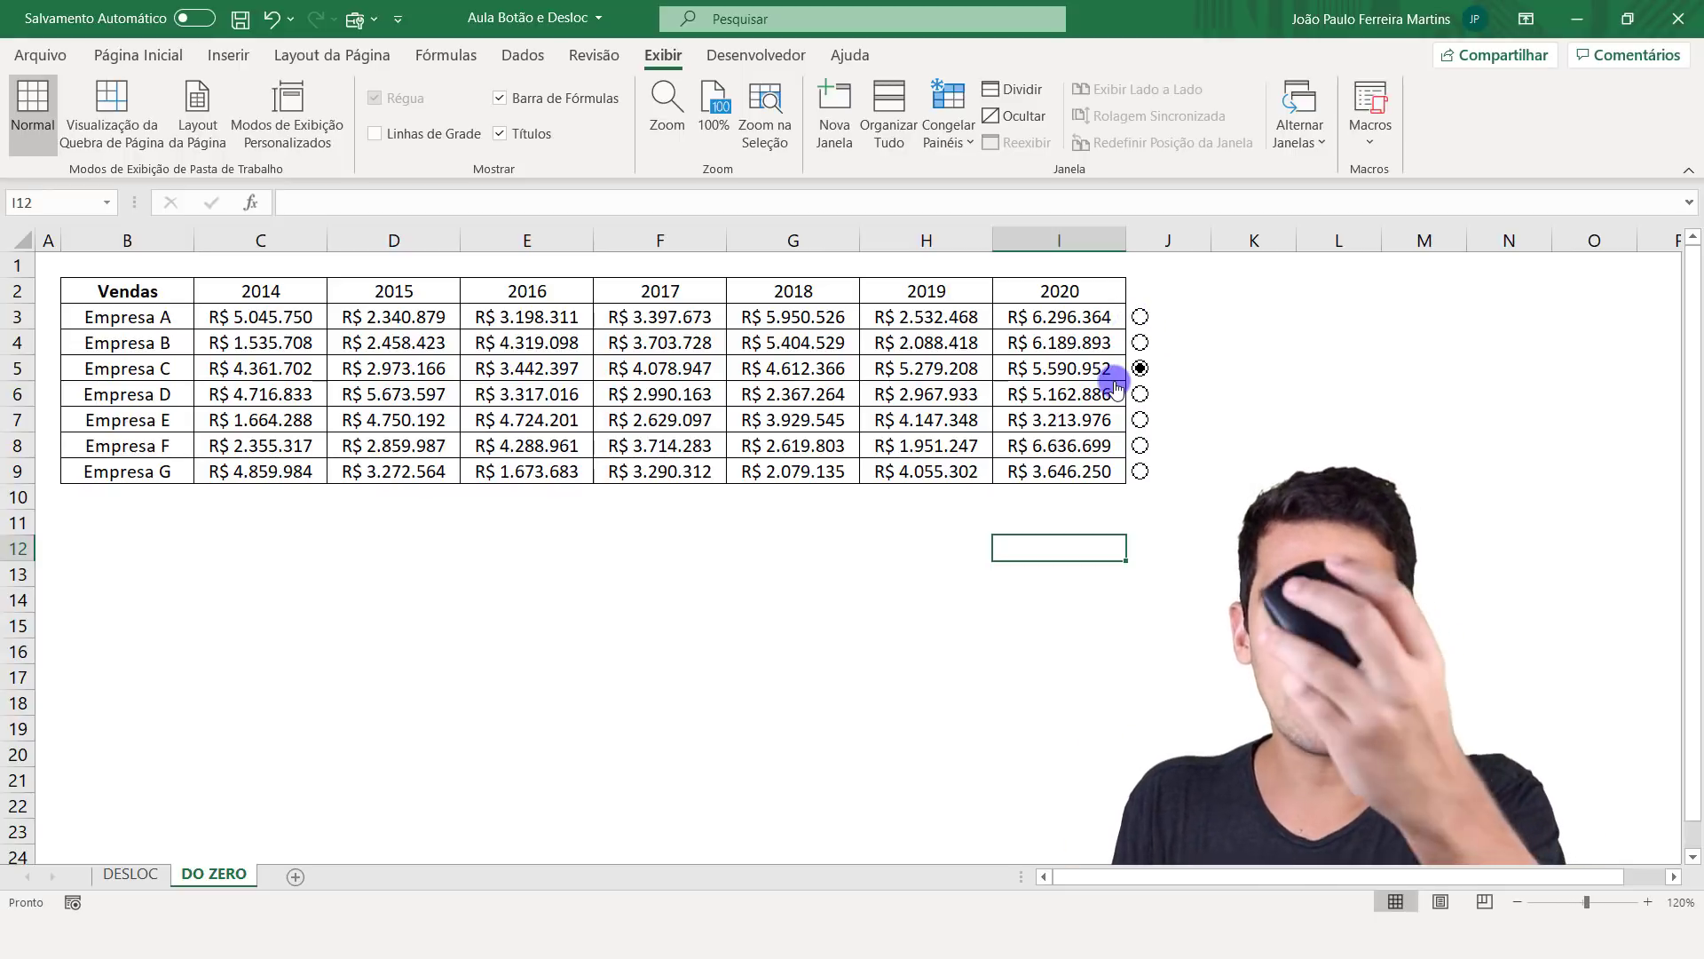
- Link the option button in J3 to cell $B$11 through its control format settings
{"action": "right_click", "coordinate": [1140, 319]}
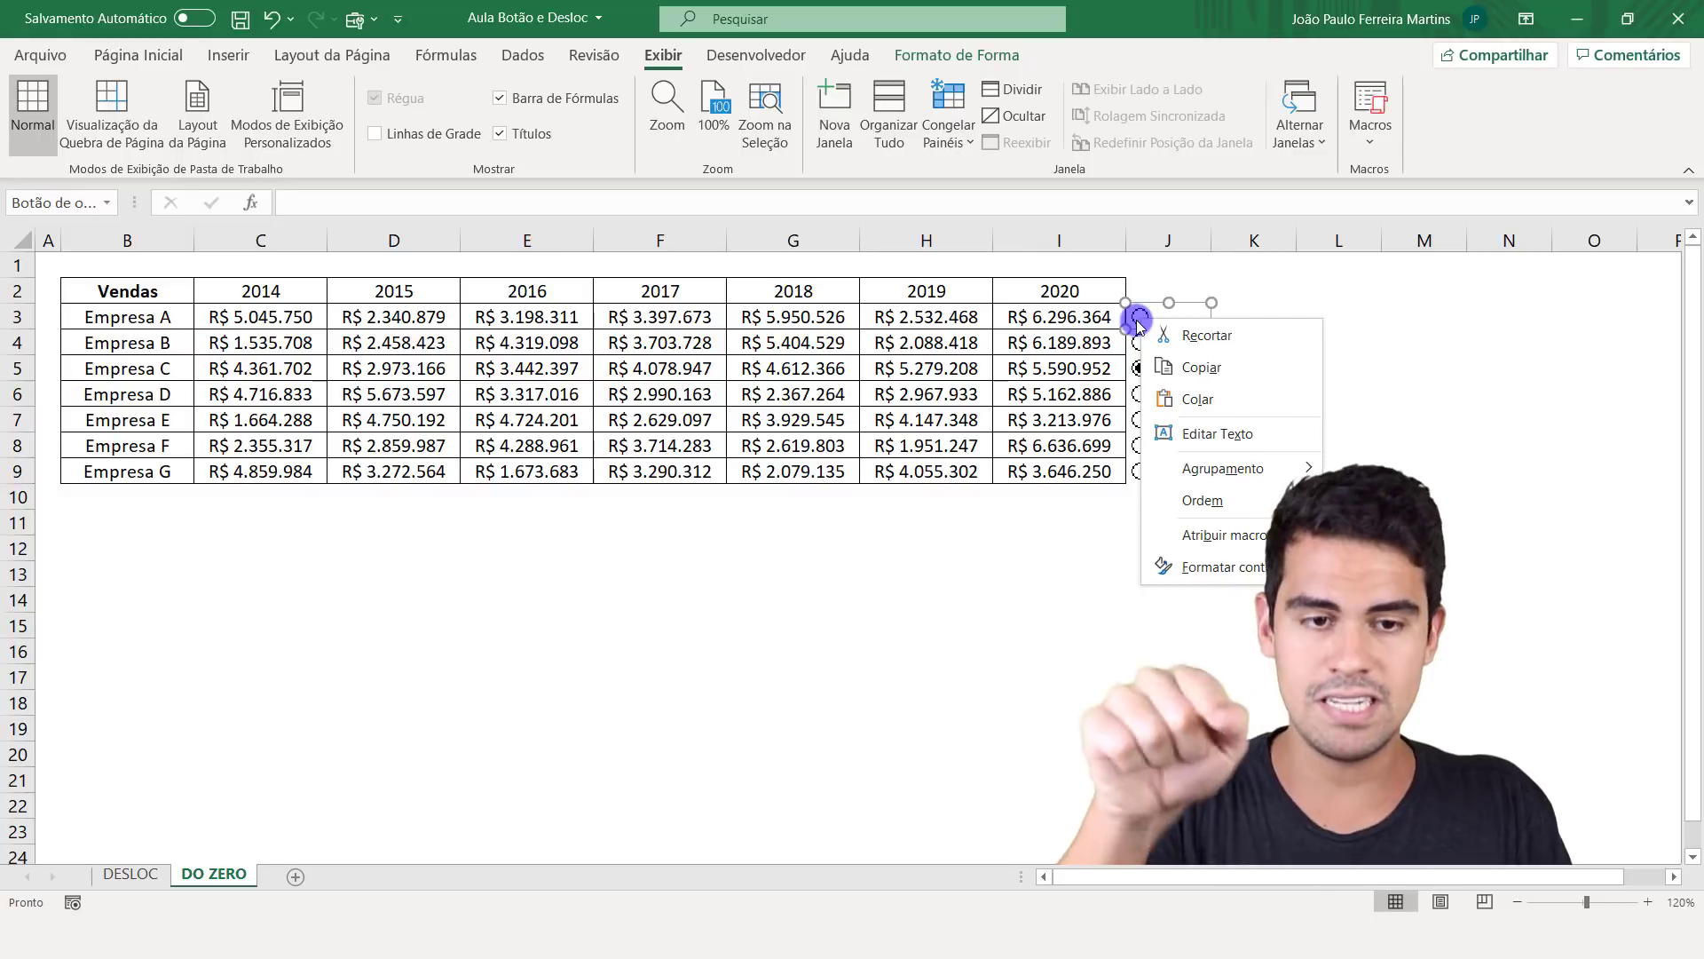
{"action": "left_click", "coordinate": [1235, 566]}
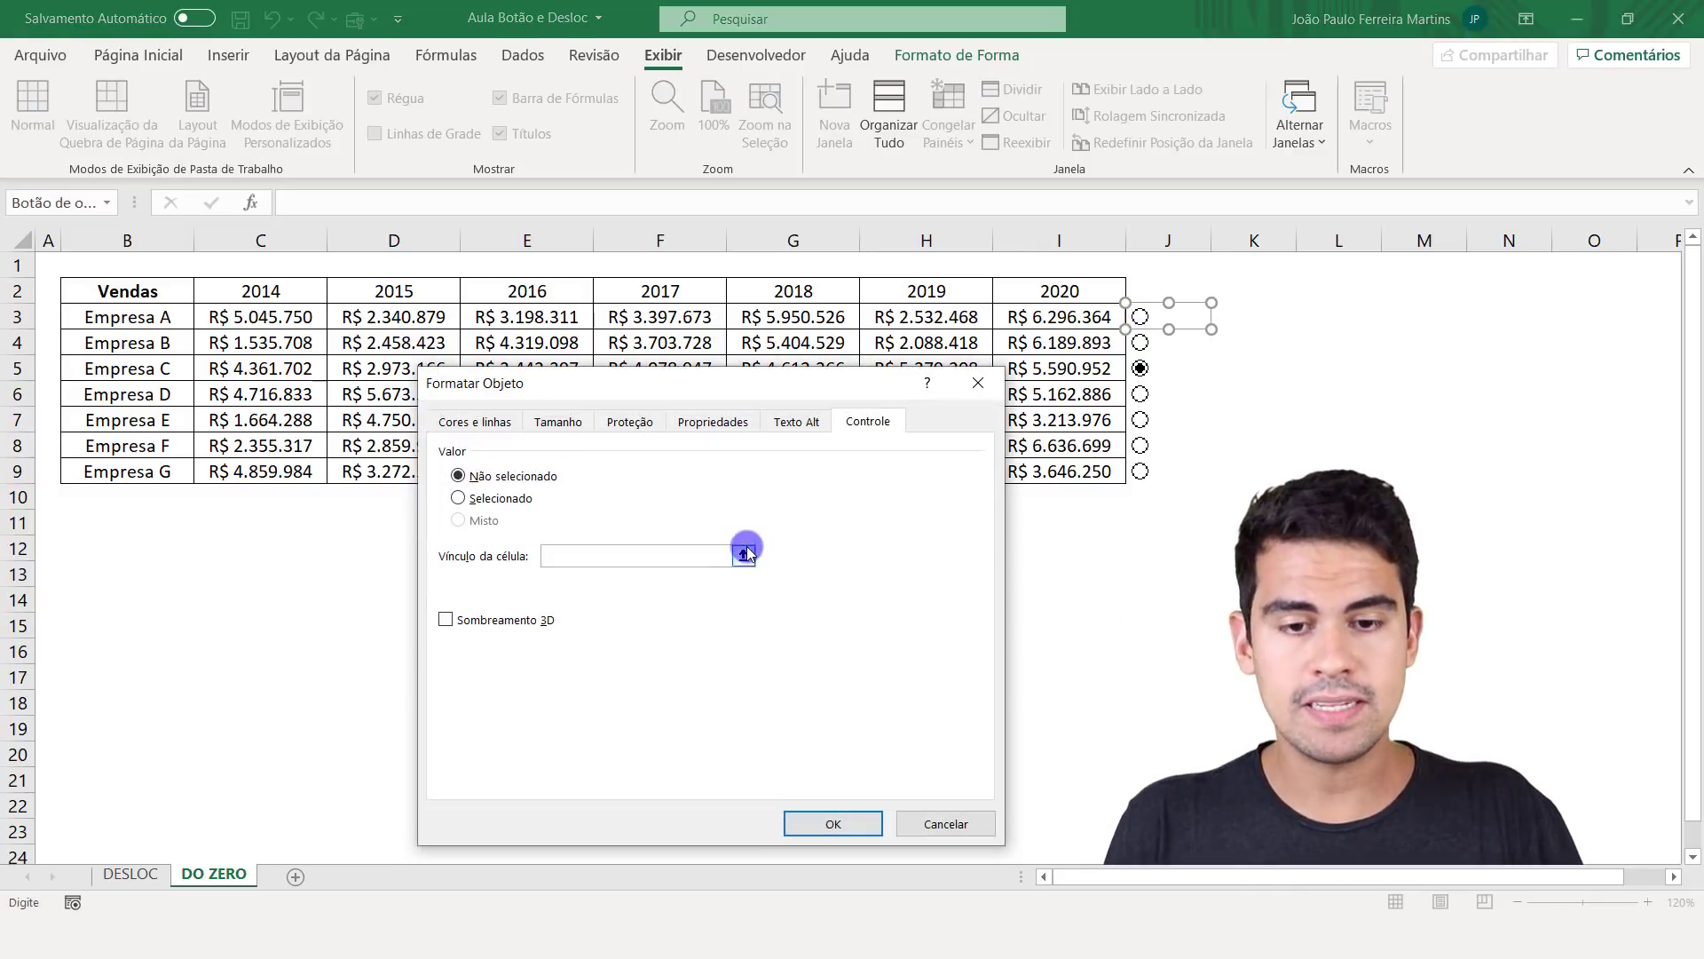
{"action": "left_click", "coordinate": [128, 526]}
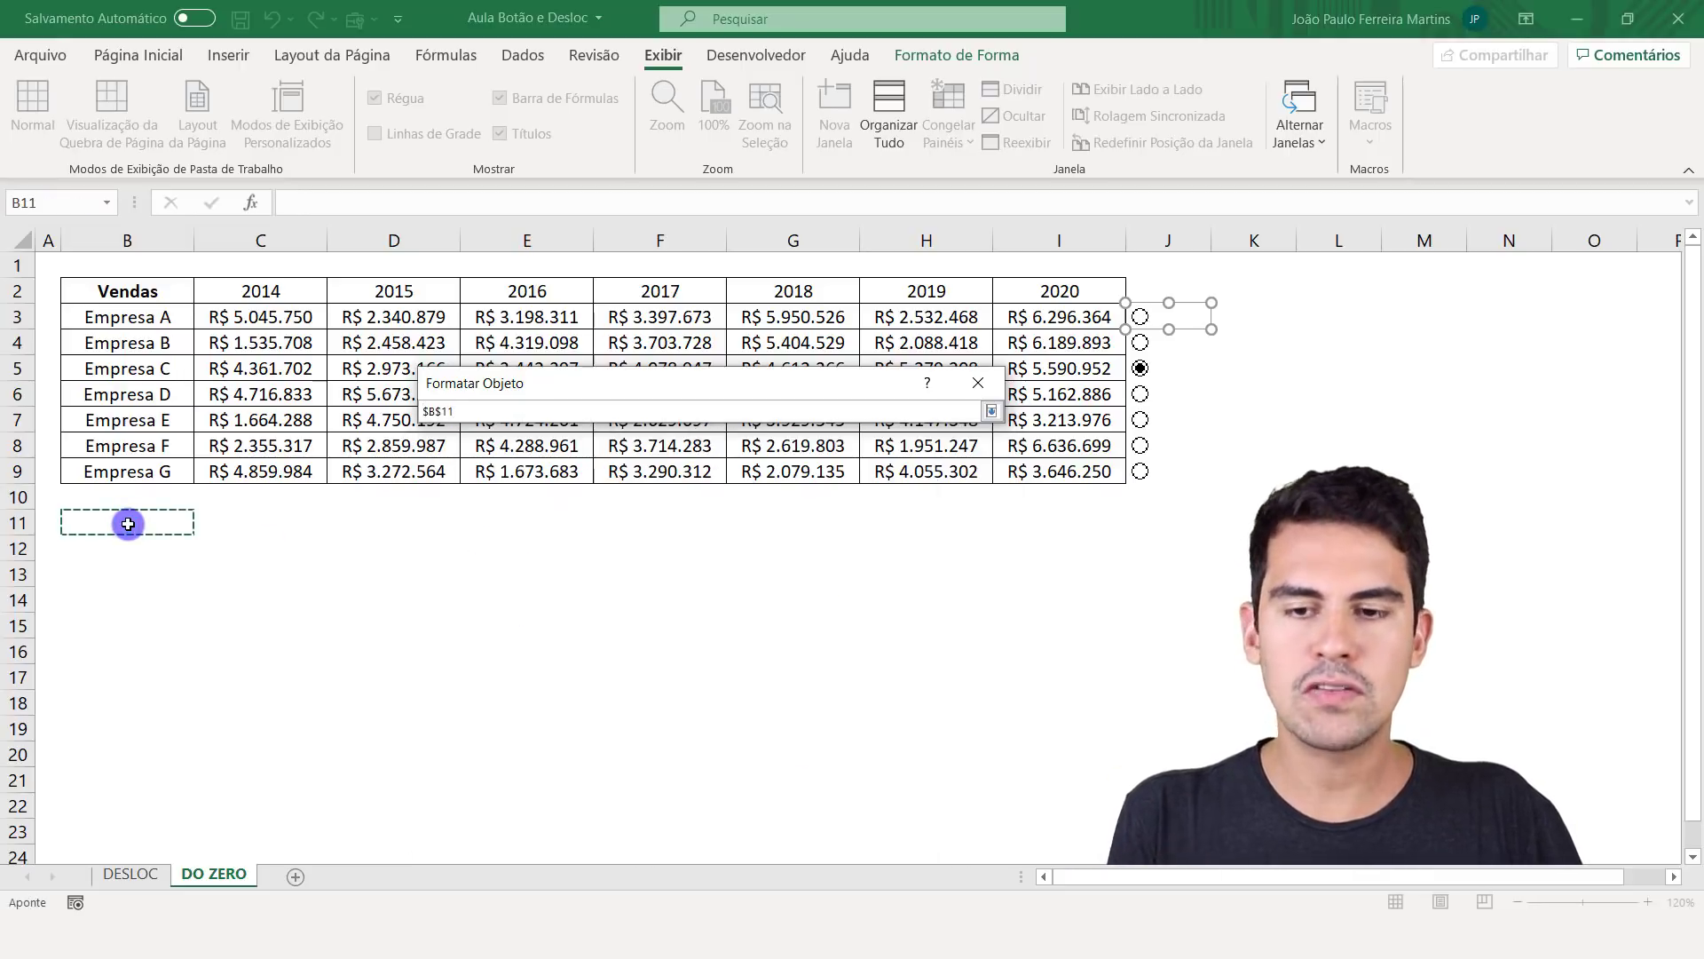
{"action": "key", "text": "Return"}
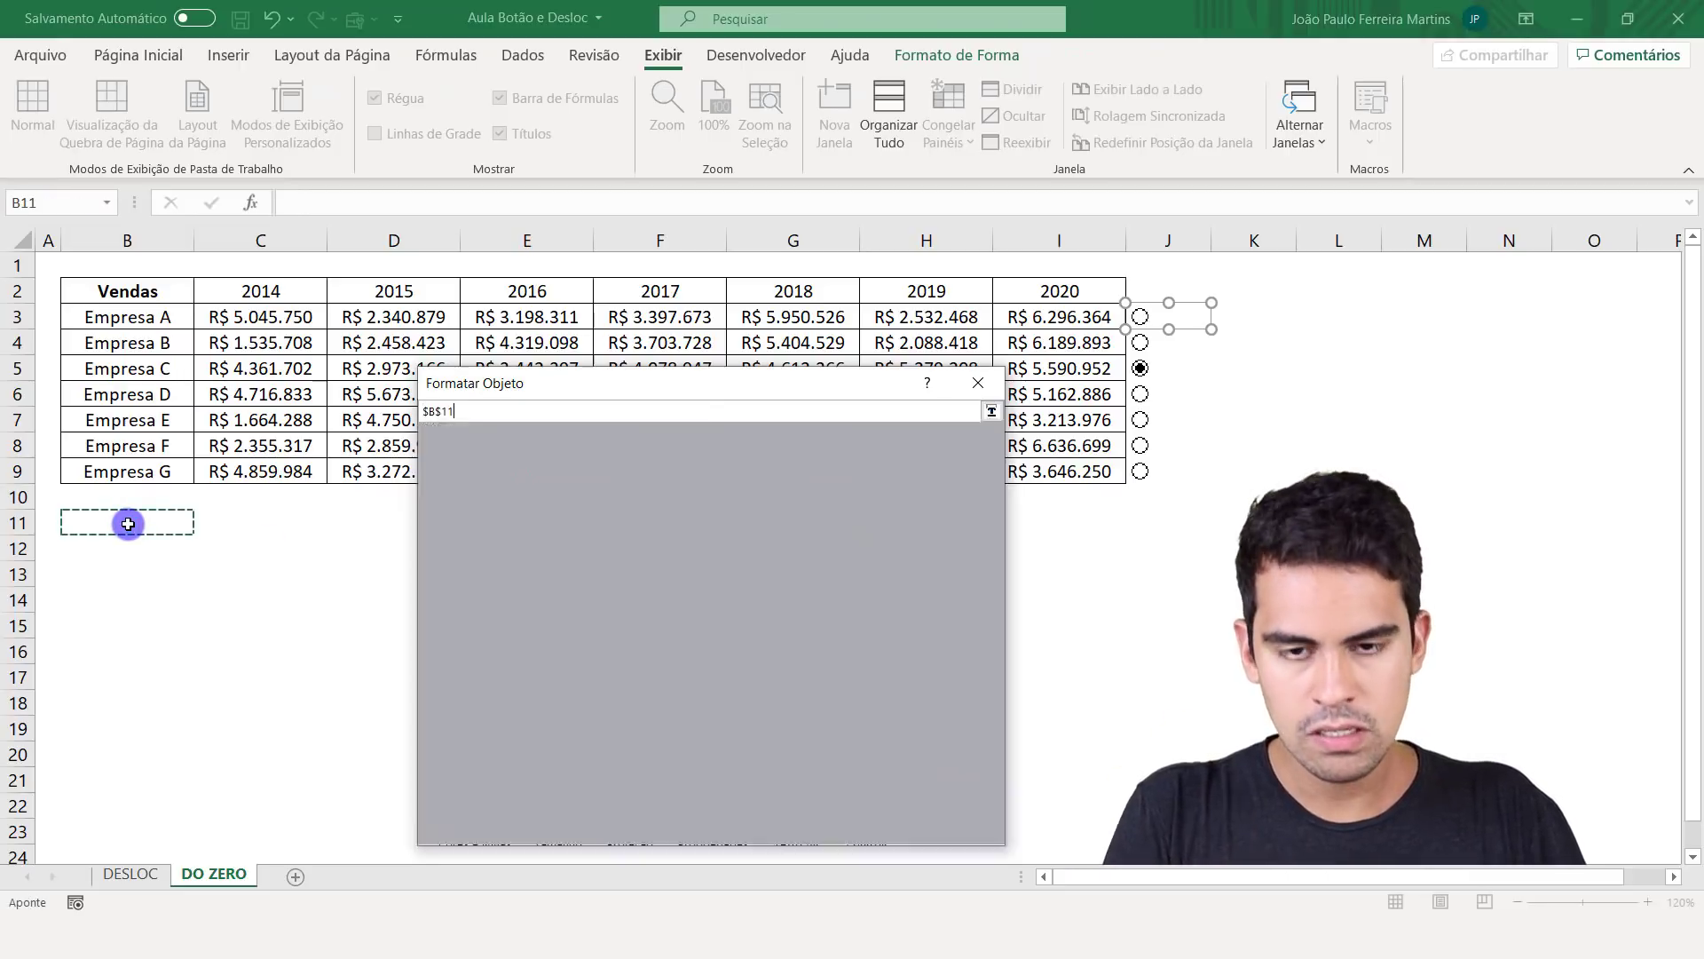
{"action": "left_click", "coordinate": [830, 822]}
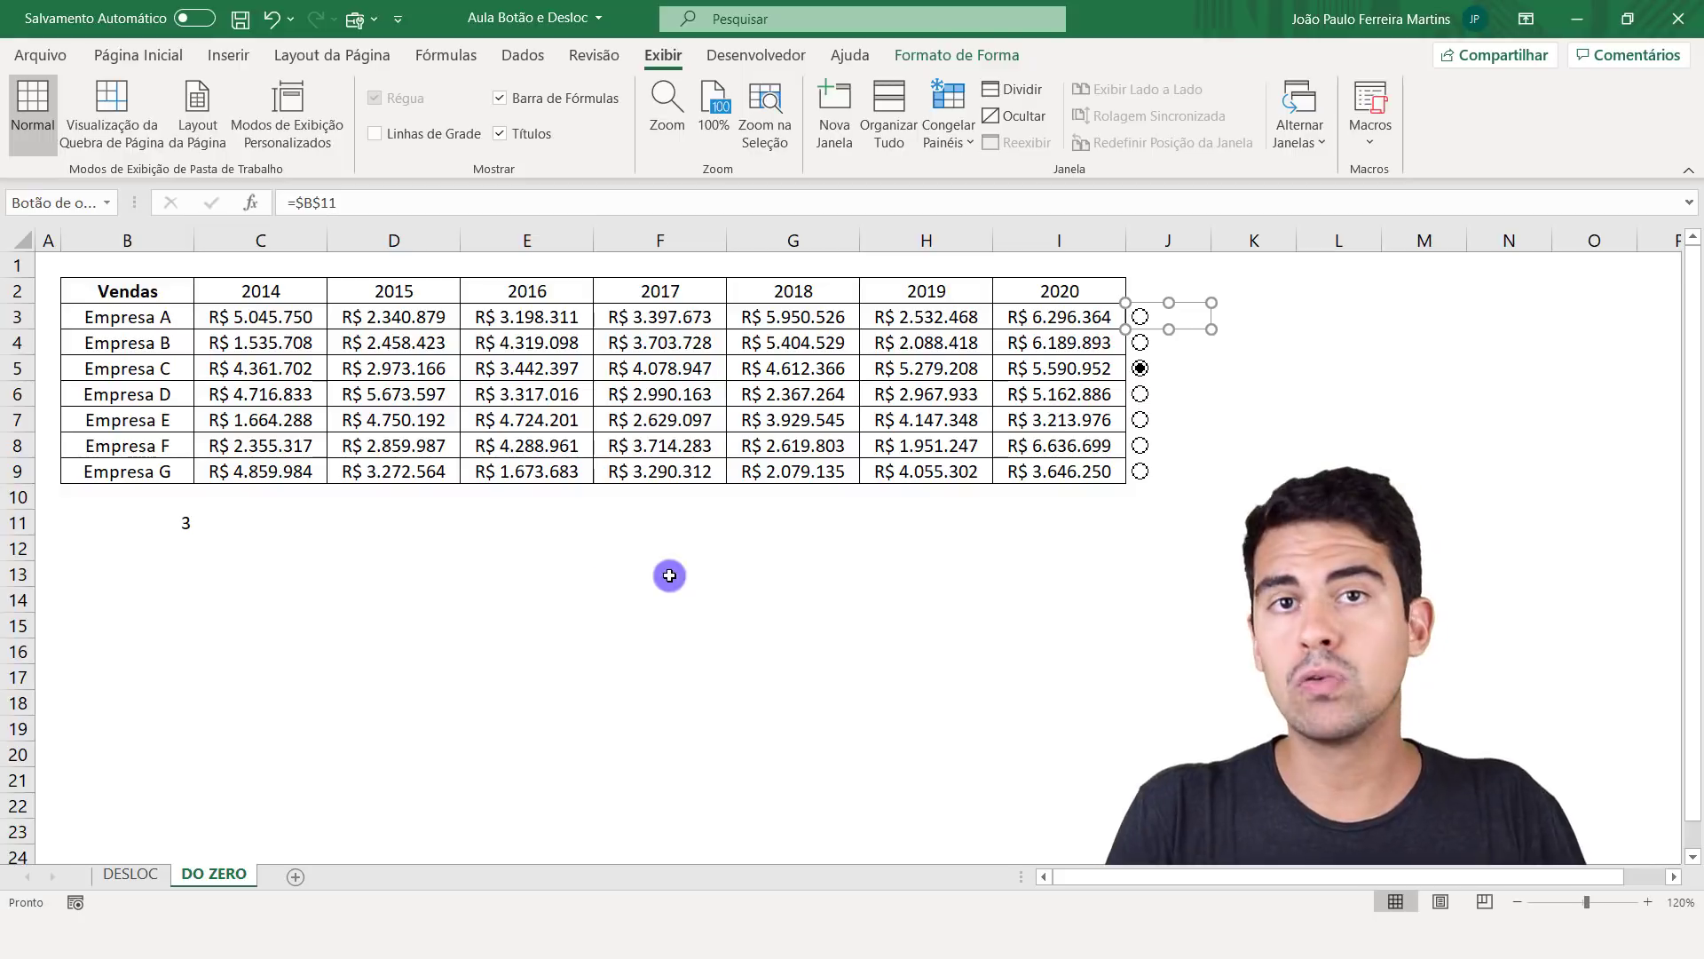
- Check the J3 option button's cell link, and test it by selecting the Empresa E, F, G and A option buttons
{"action": "right_click", "coordinate": [1140, 316]}
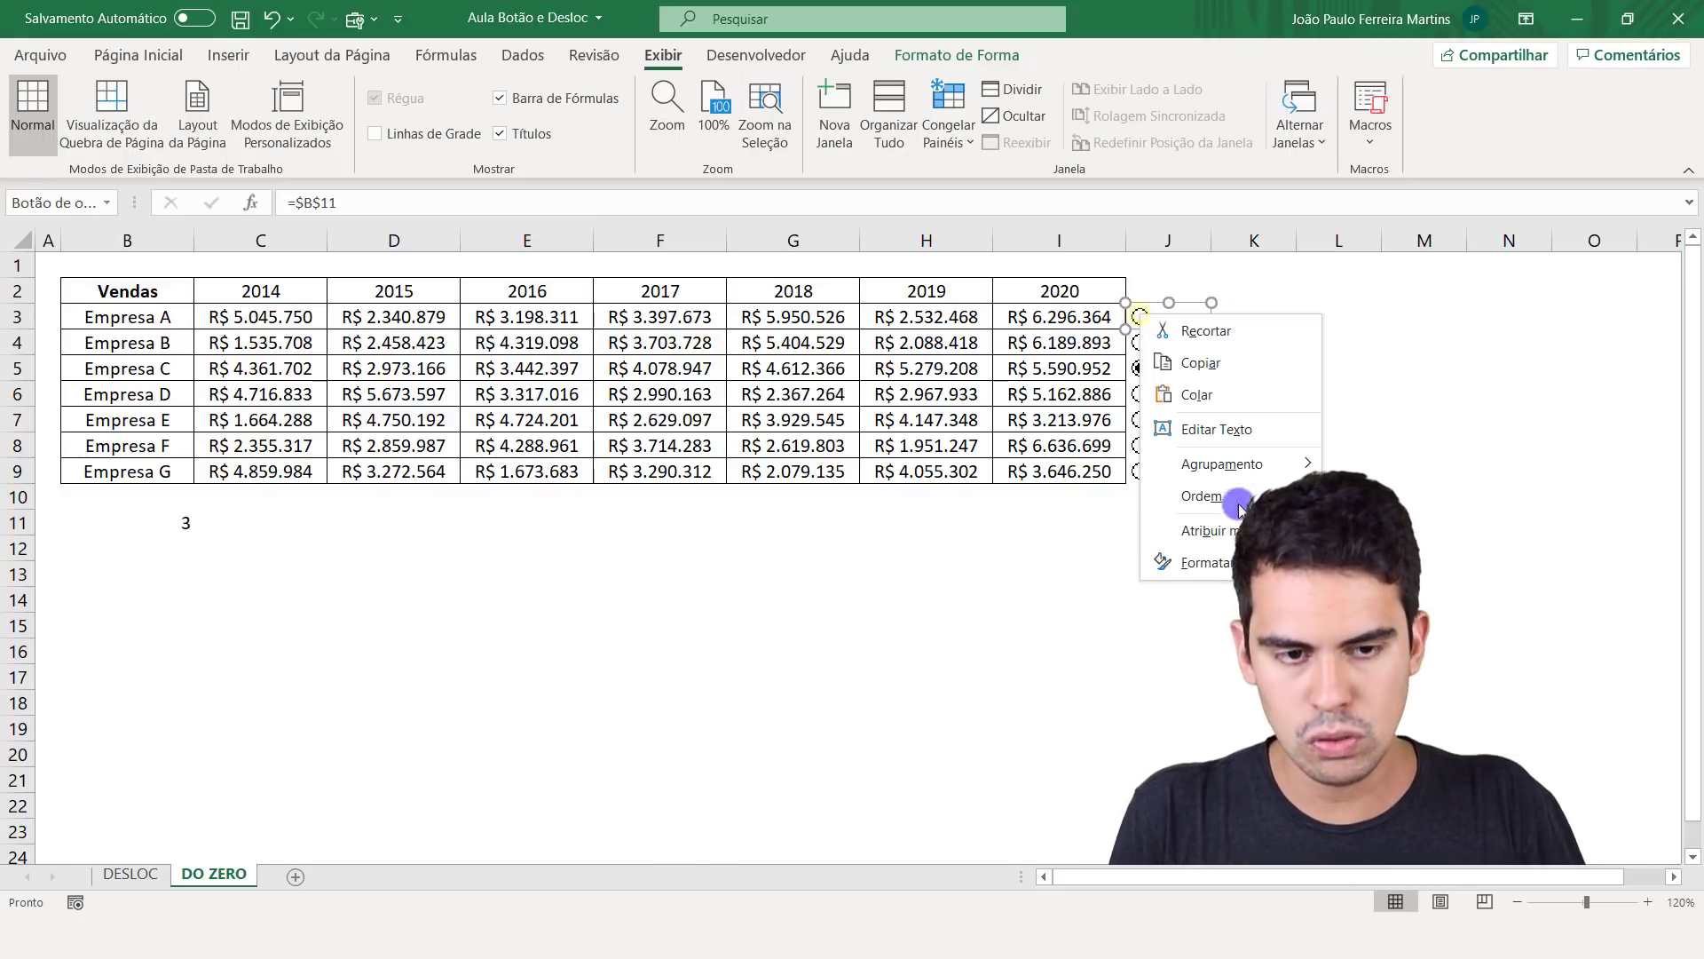
{"action": "left_click", "coordinate": [1186, 564]}
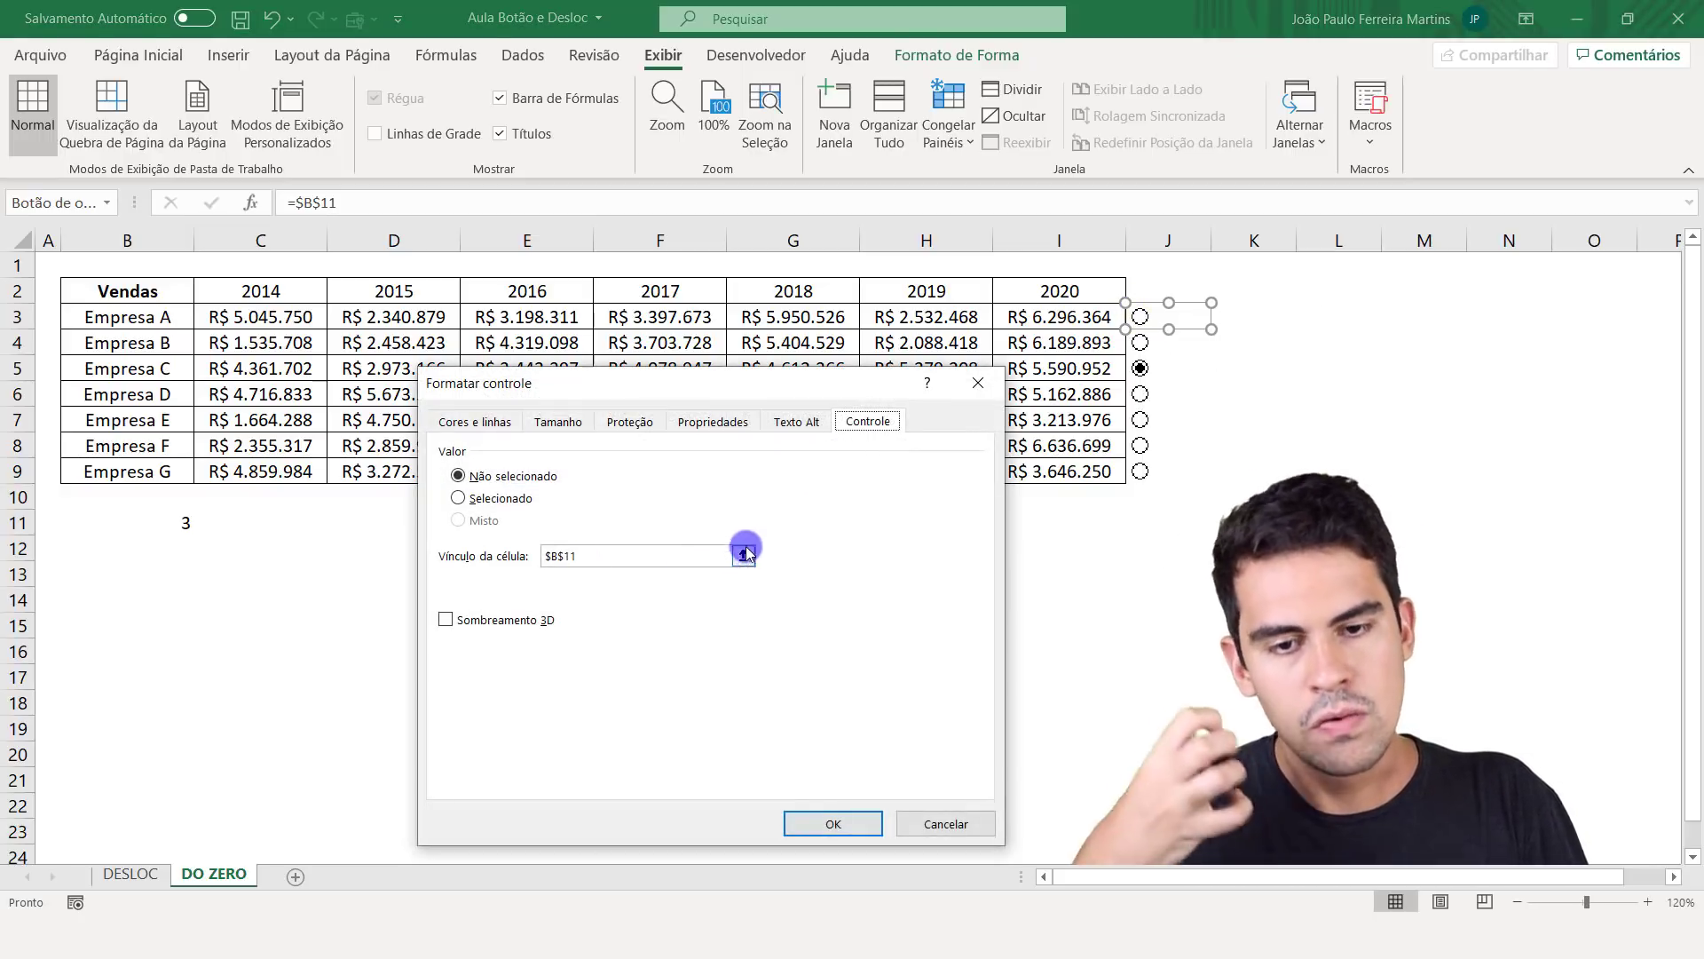
{"action": "left_click", "coordinate": [924, 823]}
{"action": "left_click", "coordinate": [1022, 715]}
{"action": "left_click", "coordinate": [1142, 423]}
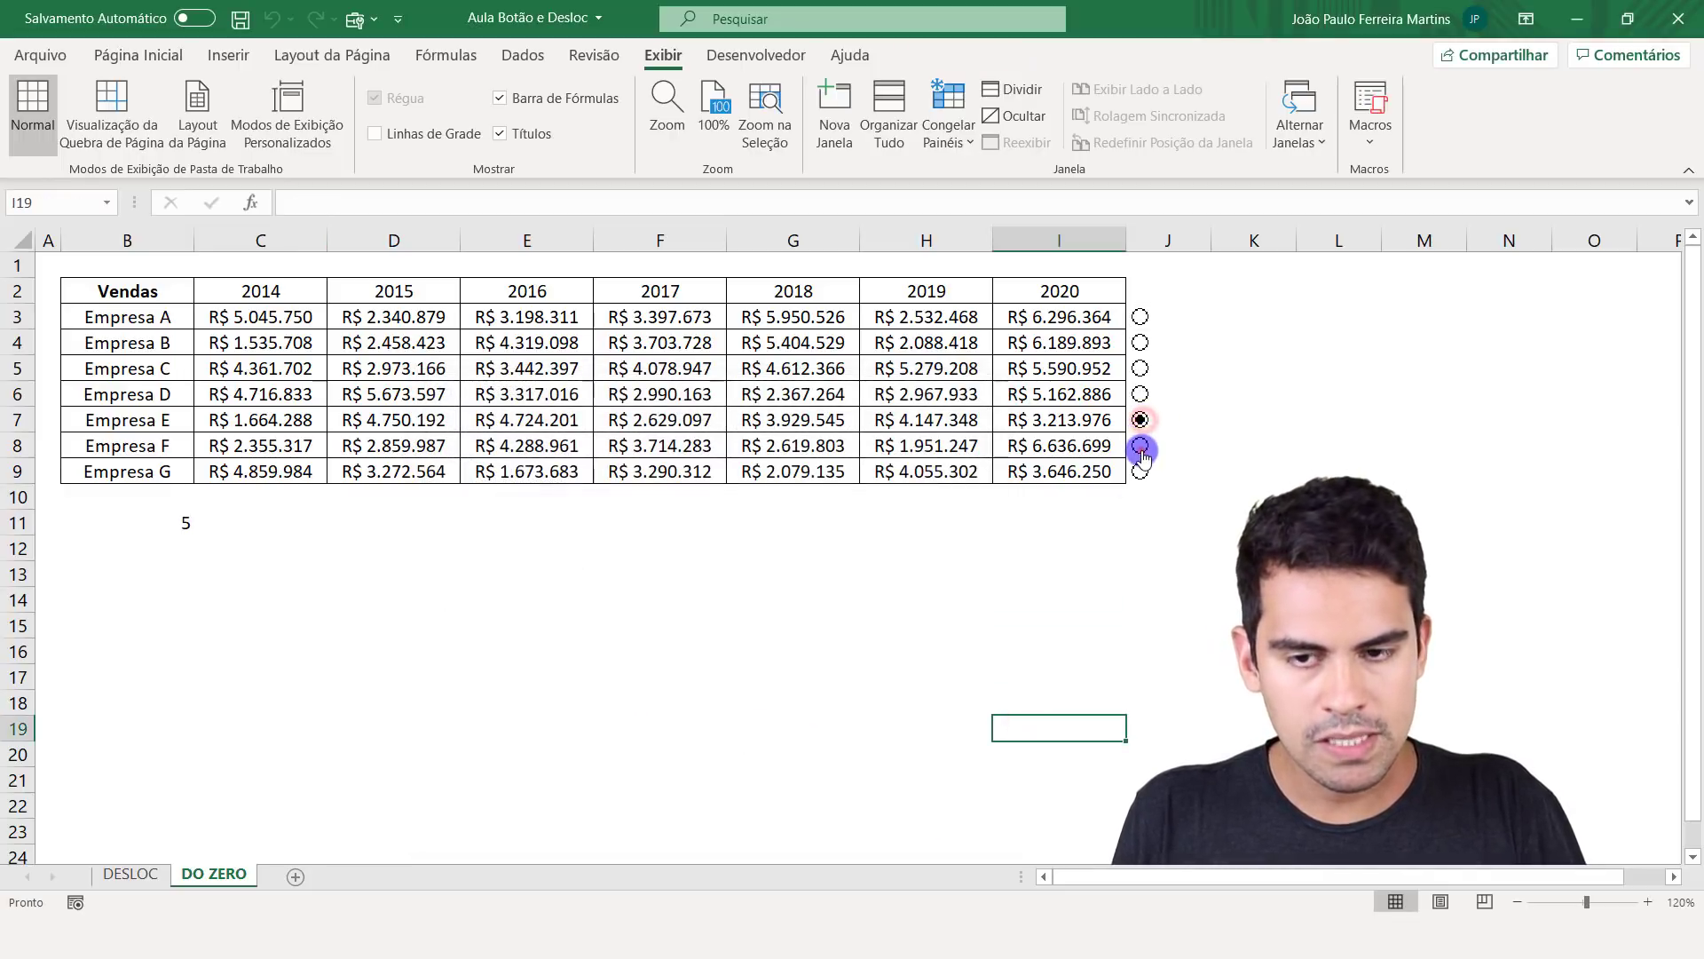
{"action": "left_click", "coordinate": [1142, 449]}
{"action": "left_click", "coordinate": [1141, 472]}
{"action": "left_click", "coordinate": [1141, 316]}
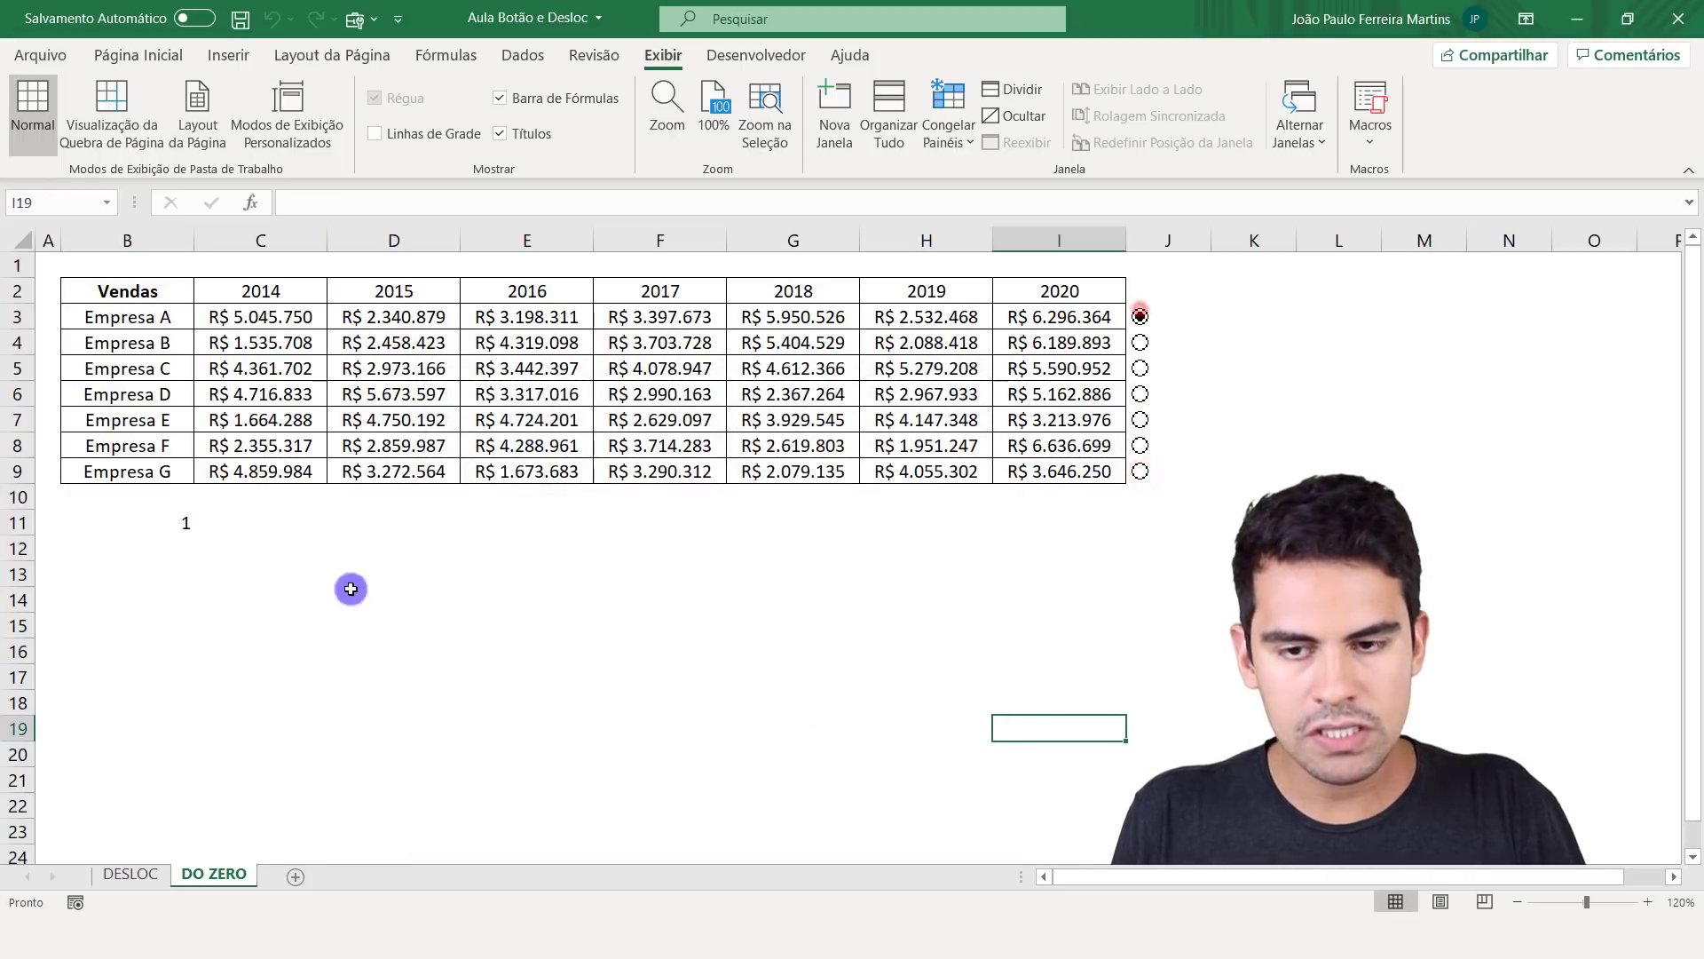
- Format linked cell B11 with a light gold fill and bold, centred text
{"action": "left_click", "coordinate": [137, 517]}
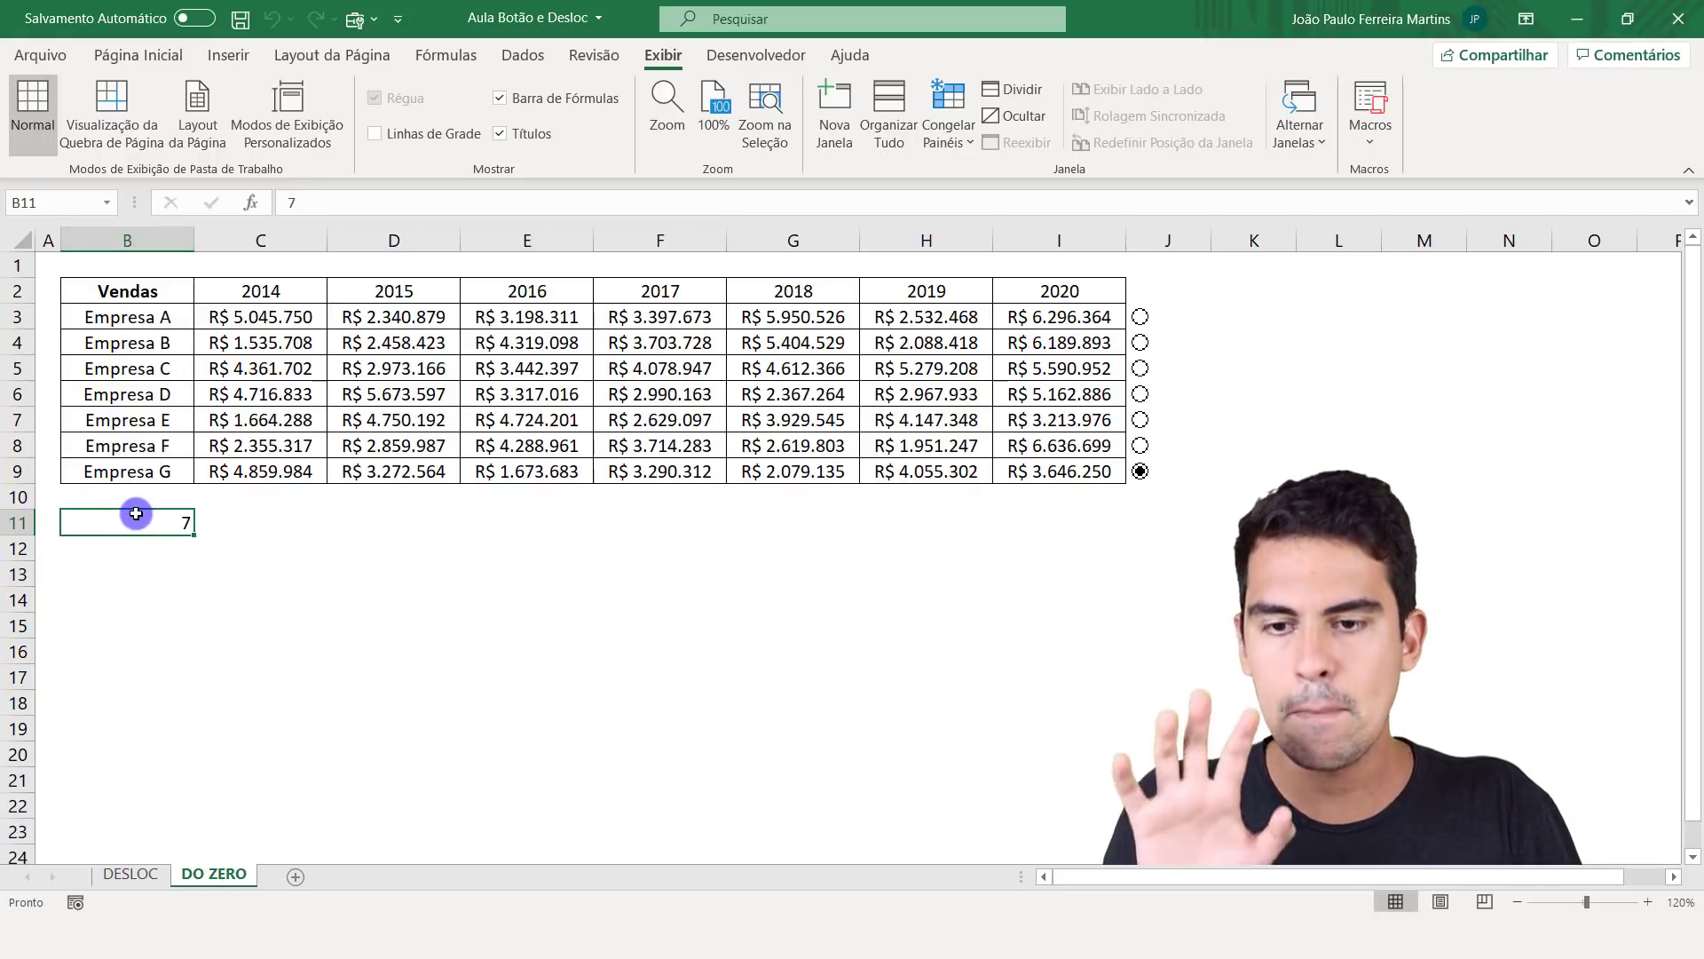
{"action": "left_click", "coordinate": [169, 61]}
{"action": "left_click", "coordinate": [326, 132]}
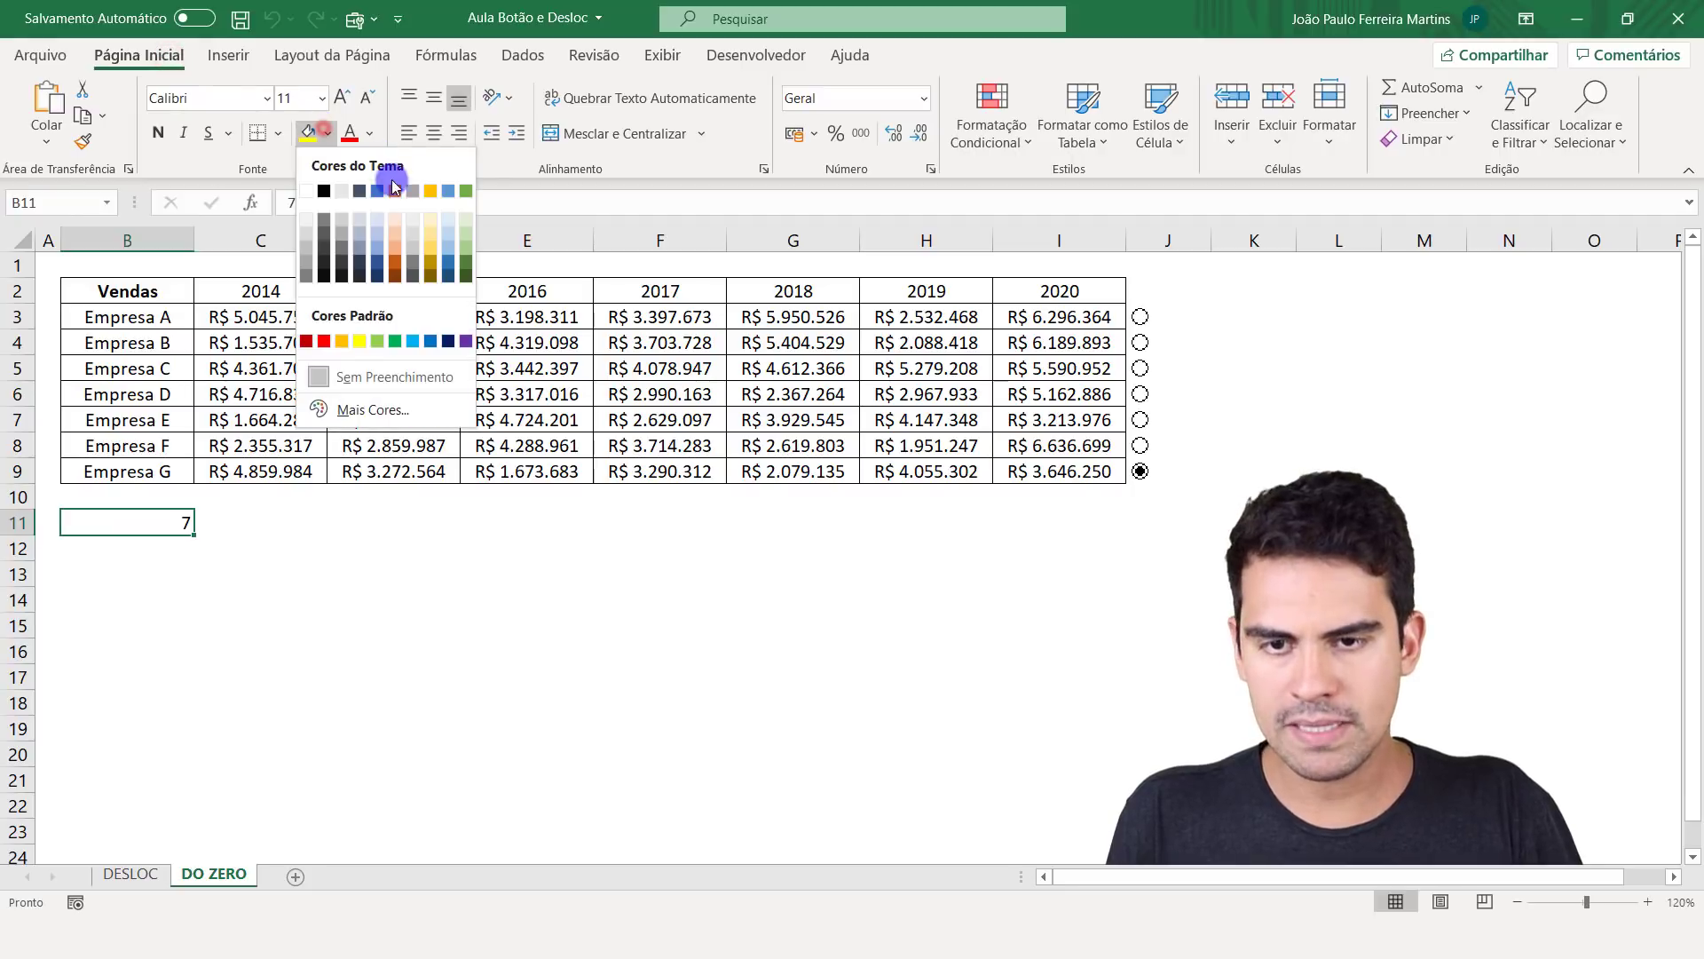
{"action": "left_click", "coordinate": [429, 235]}
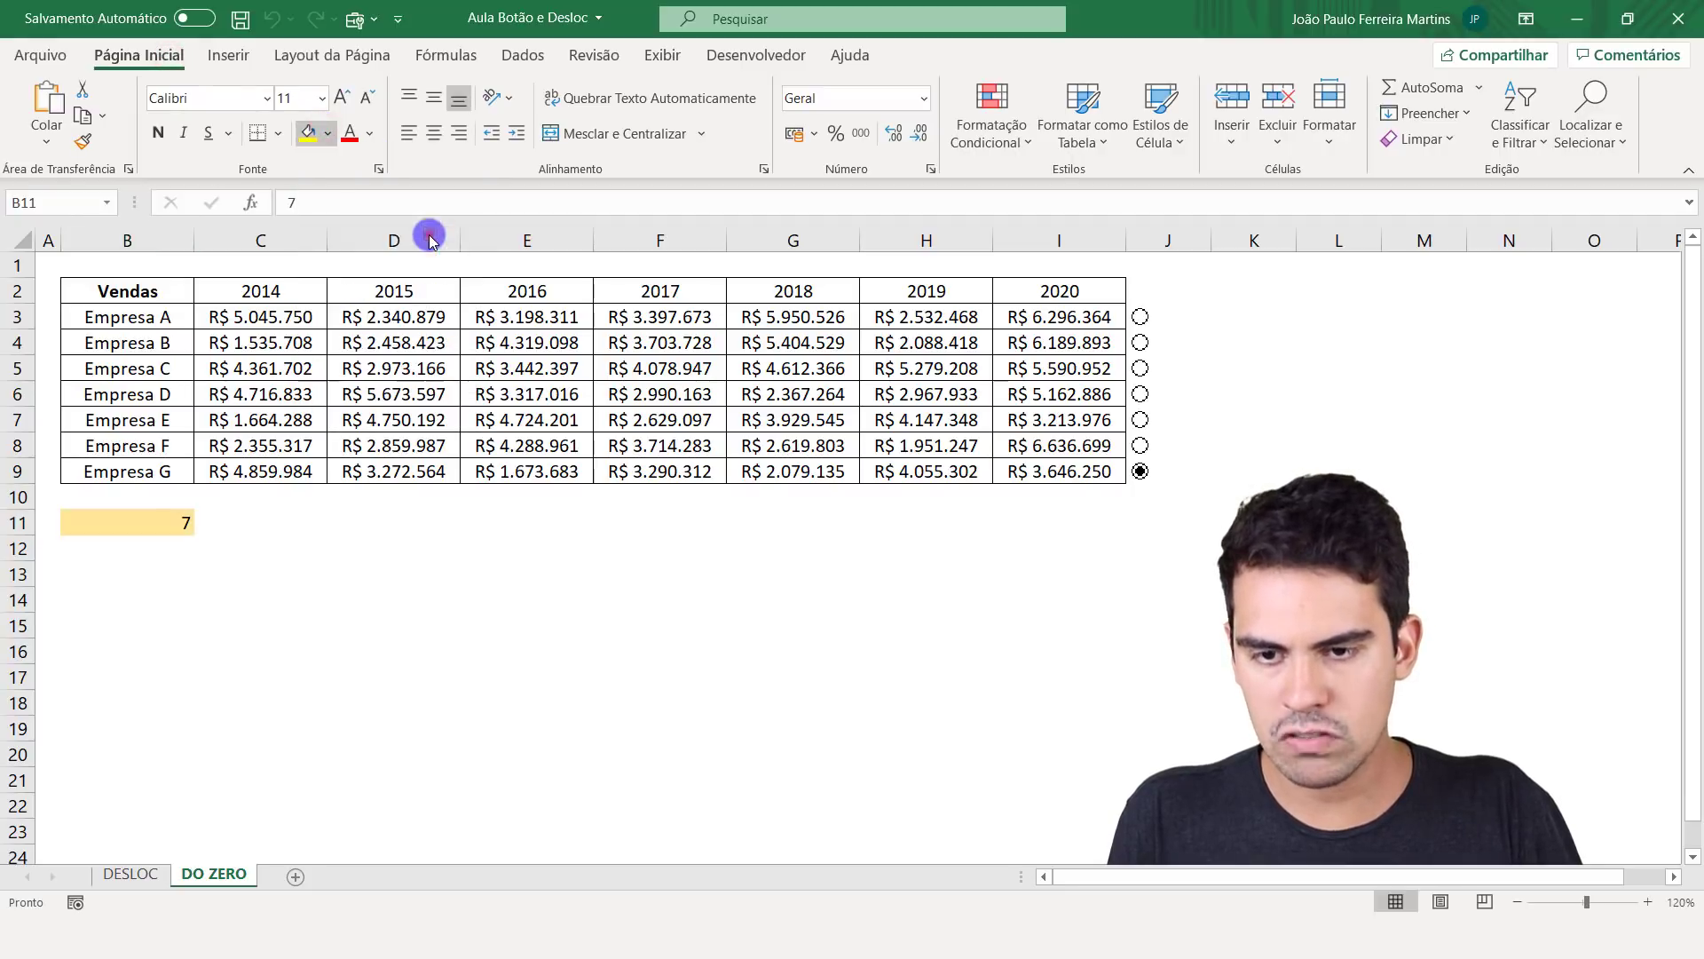
{"action": "left_click", "coordinate": [160, 134]}
{"action": "left_click", "coordinate": [433, 132]}
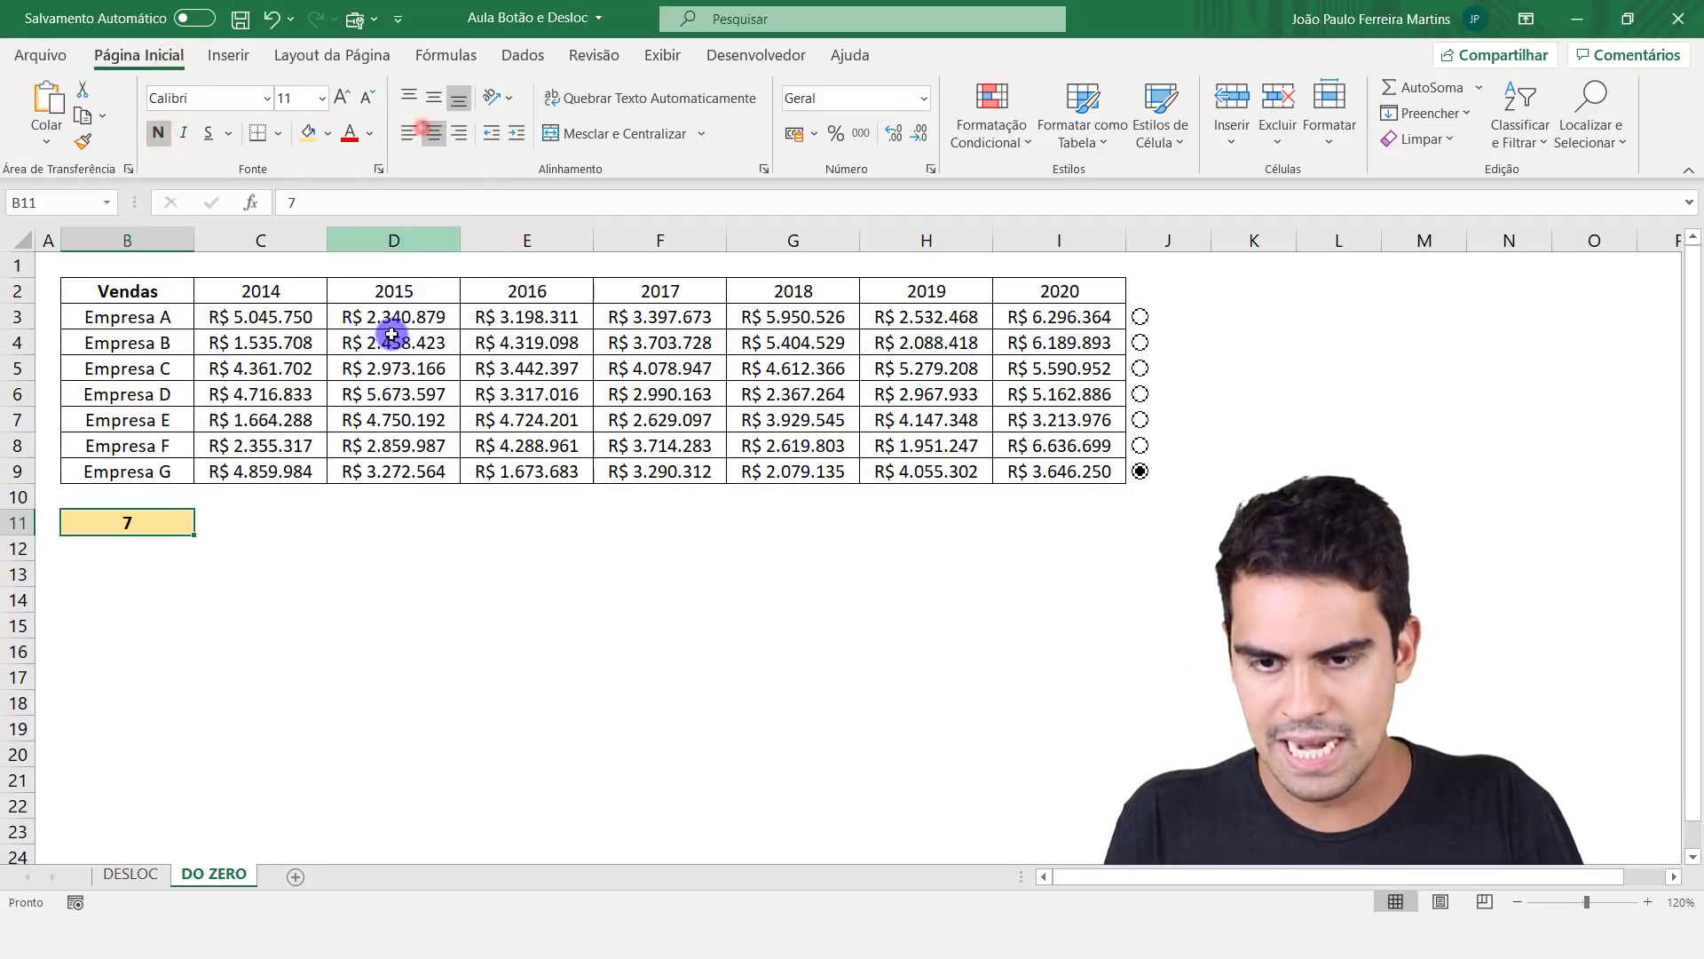
{"action": "left_click", "coordinate": [161, 553]}
{"action": "left_click", "coordinate": [149, 529]}
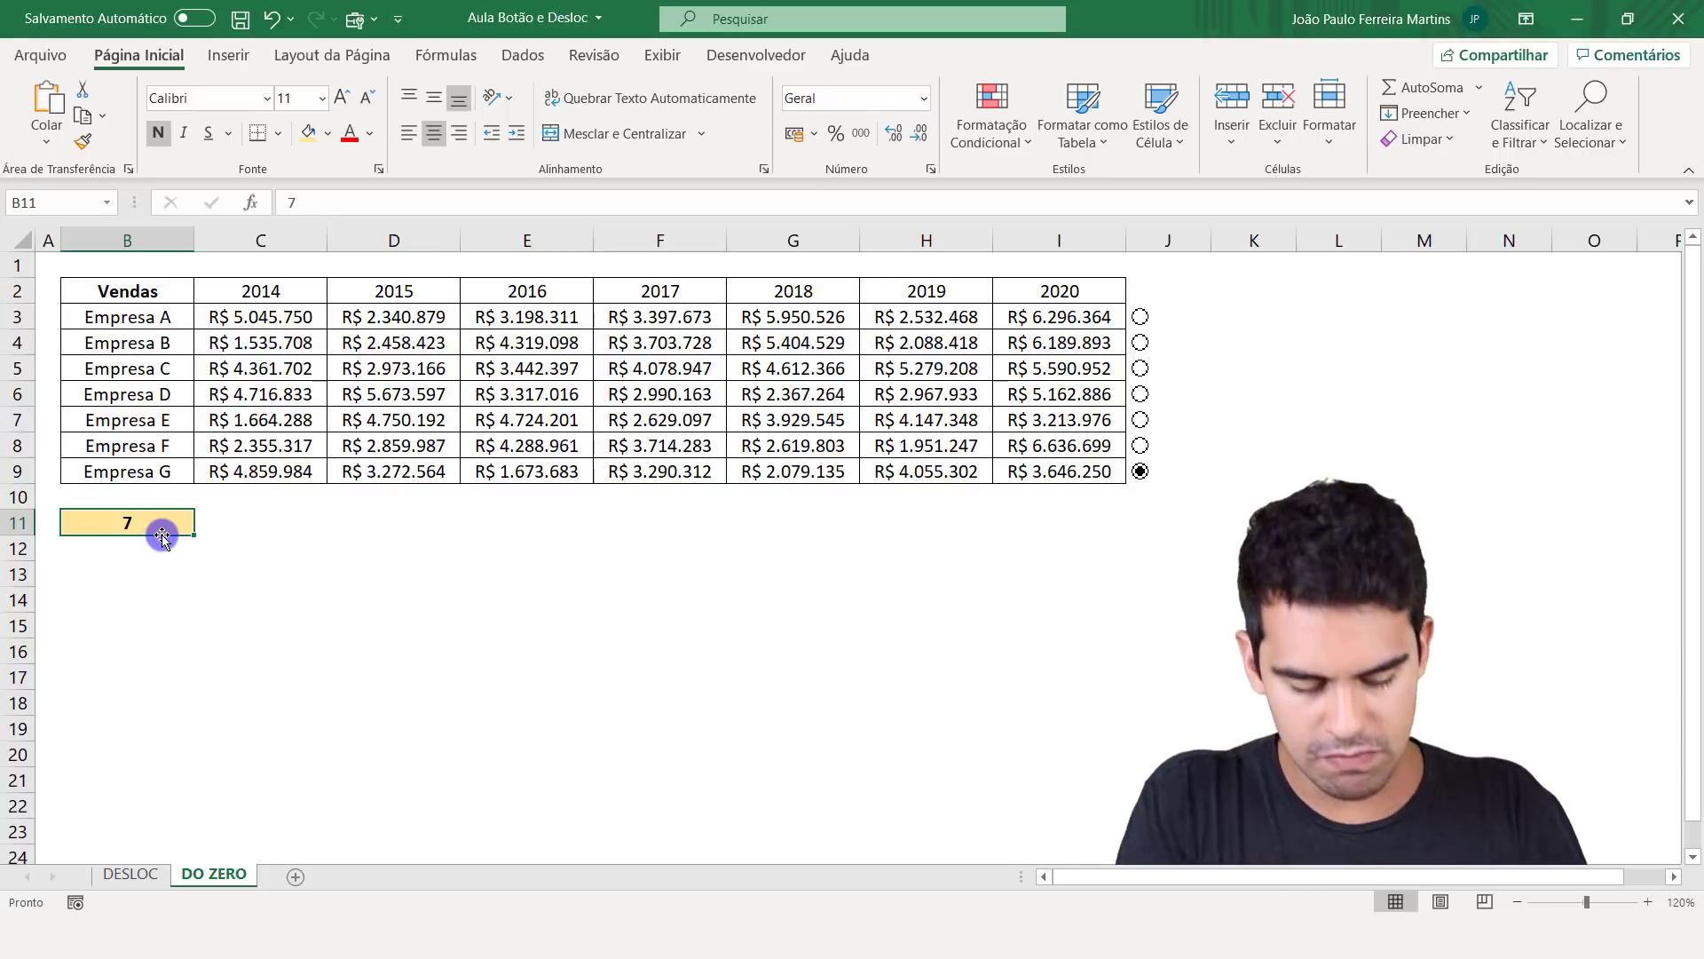
- On the DESLOC sheet, examine the formula in B12, the linked cell B11 and the result row B12:I12
{"action": "key", "text": "ctrl+Page_Up"}
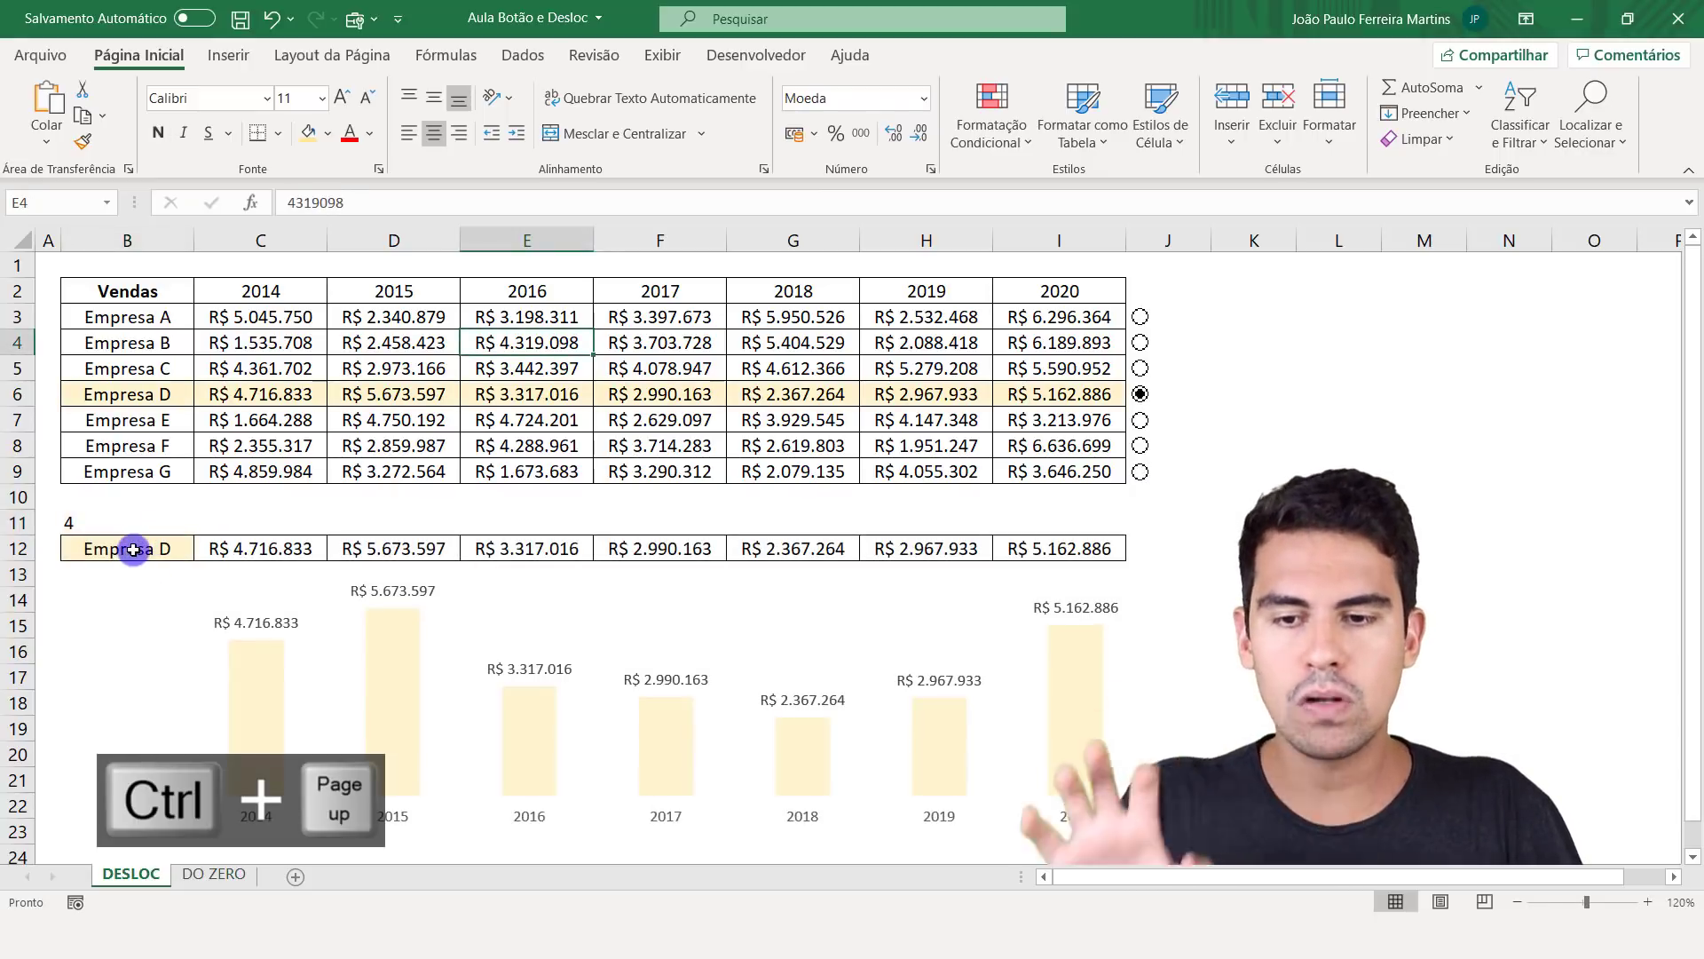
{"action": "left_click", "coordinate": [133, 550]}
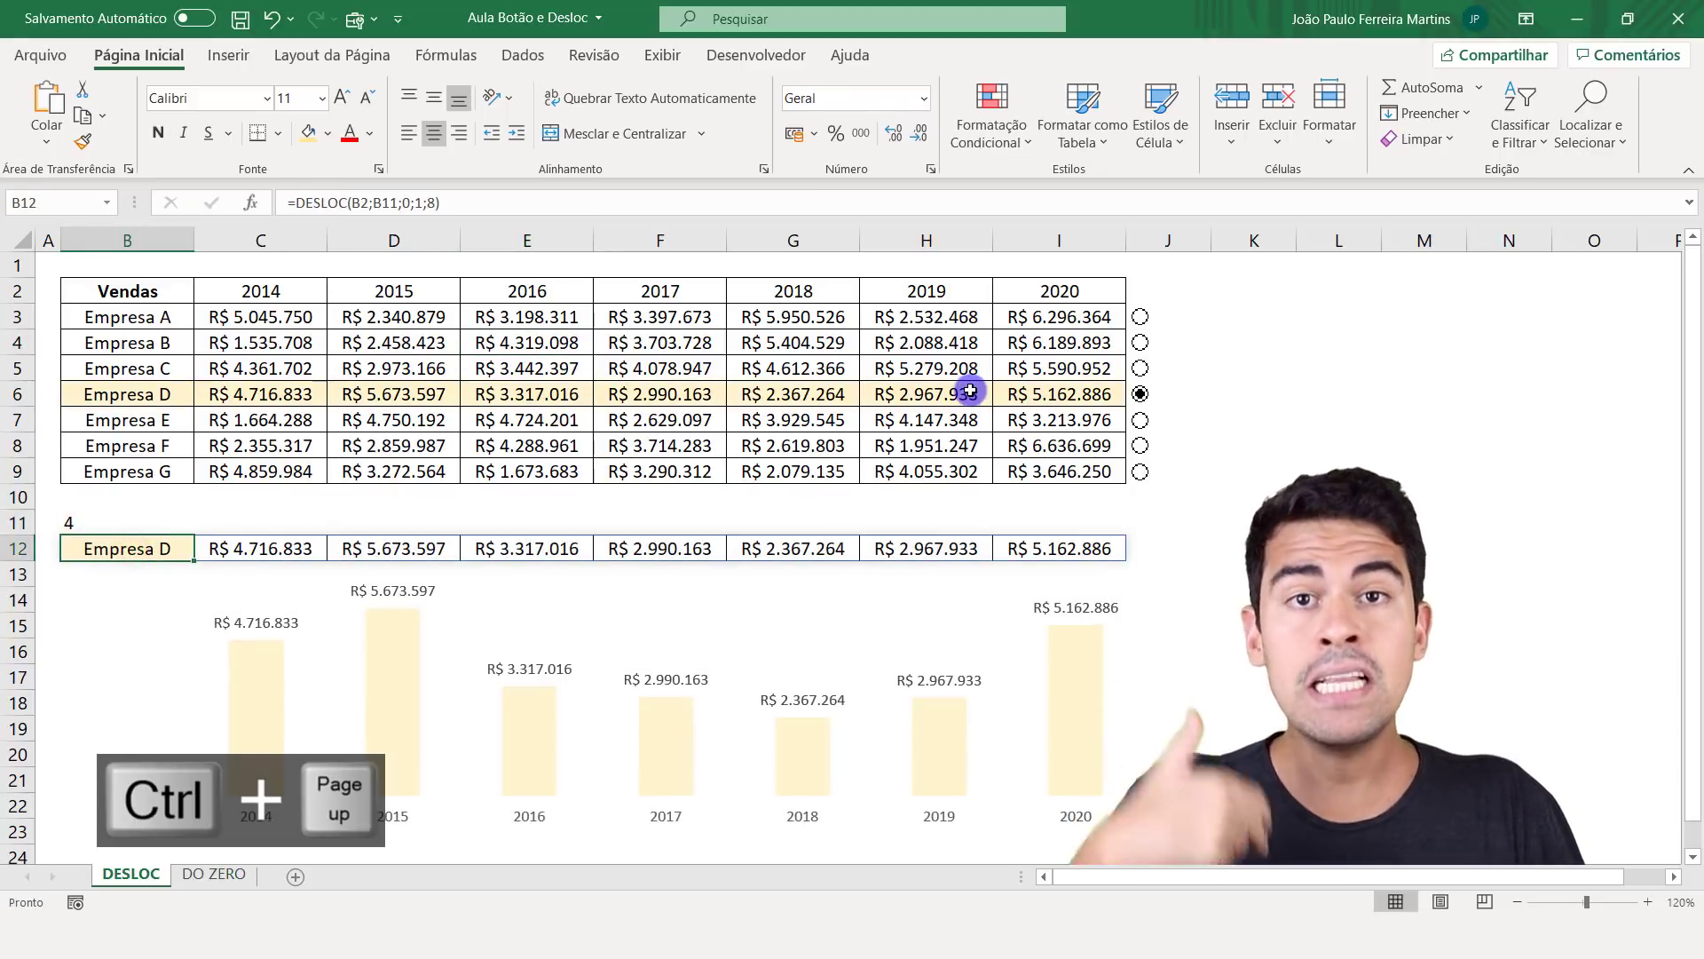
{"action": "left_click", "coordinate": [100, 522]}
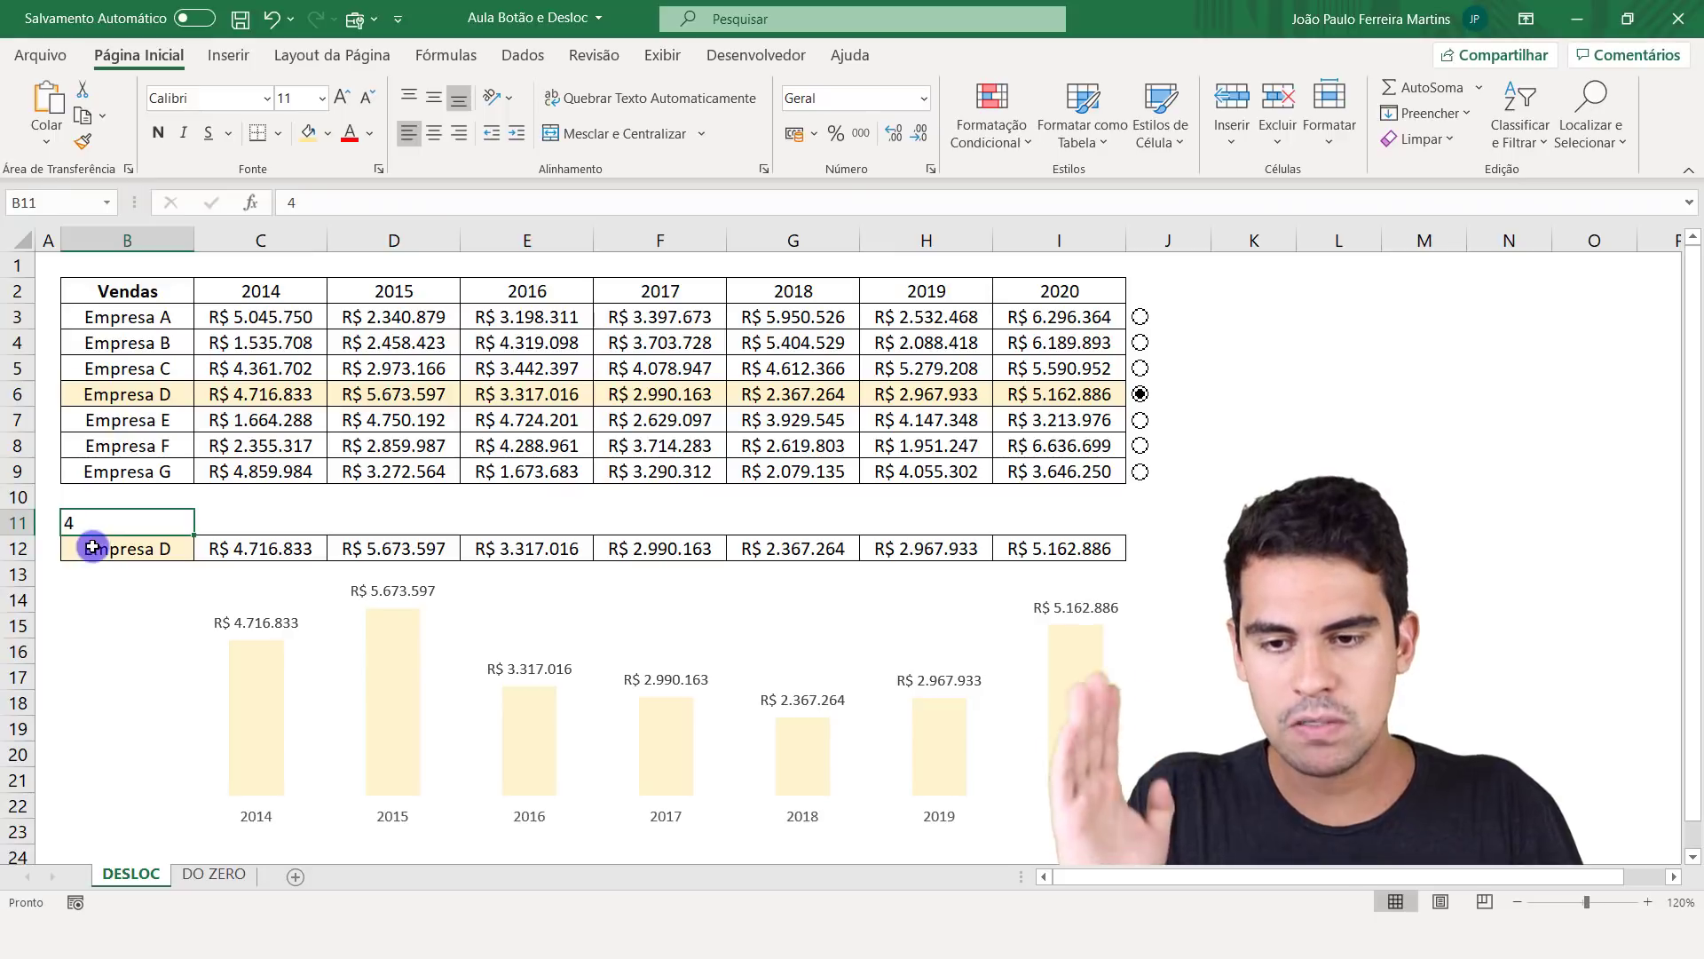
{"action": "left_click_drag", "start_coordinate": [98, 545], "coordinate": [1053, 543]}
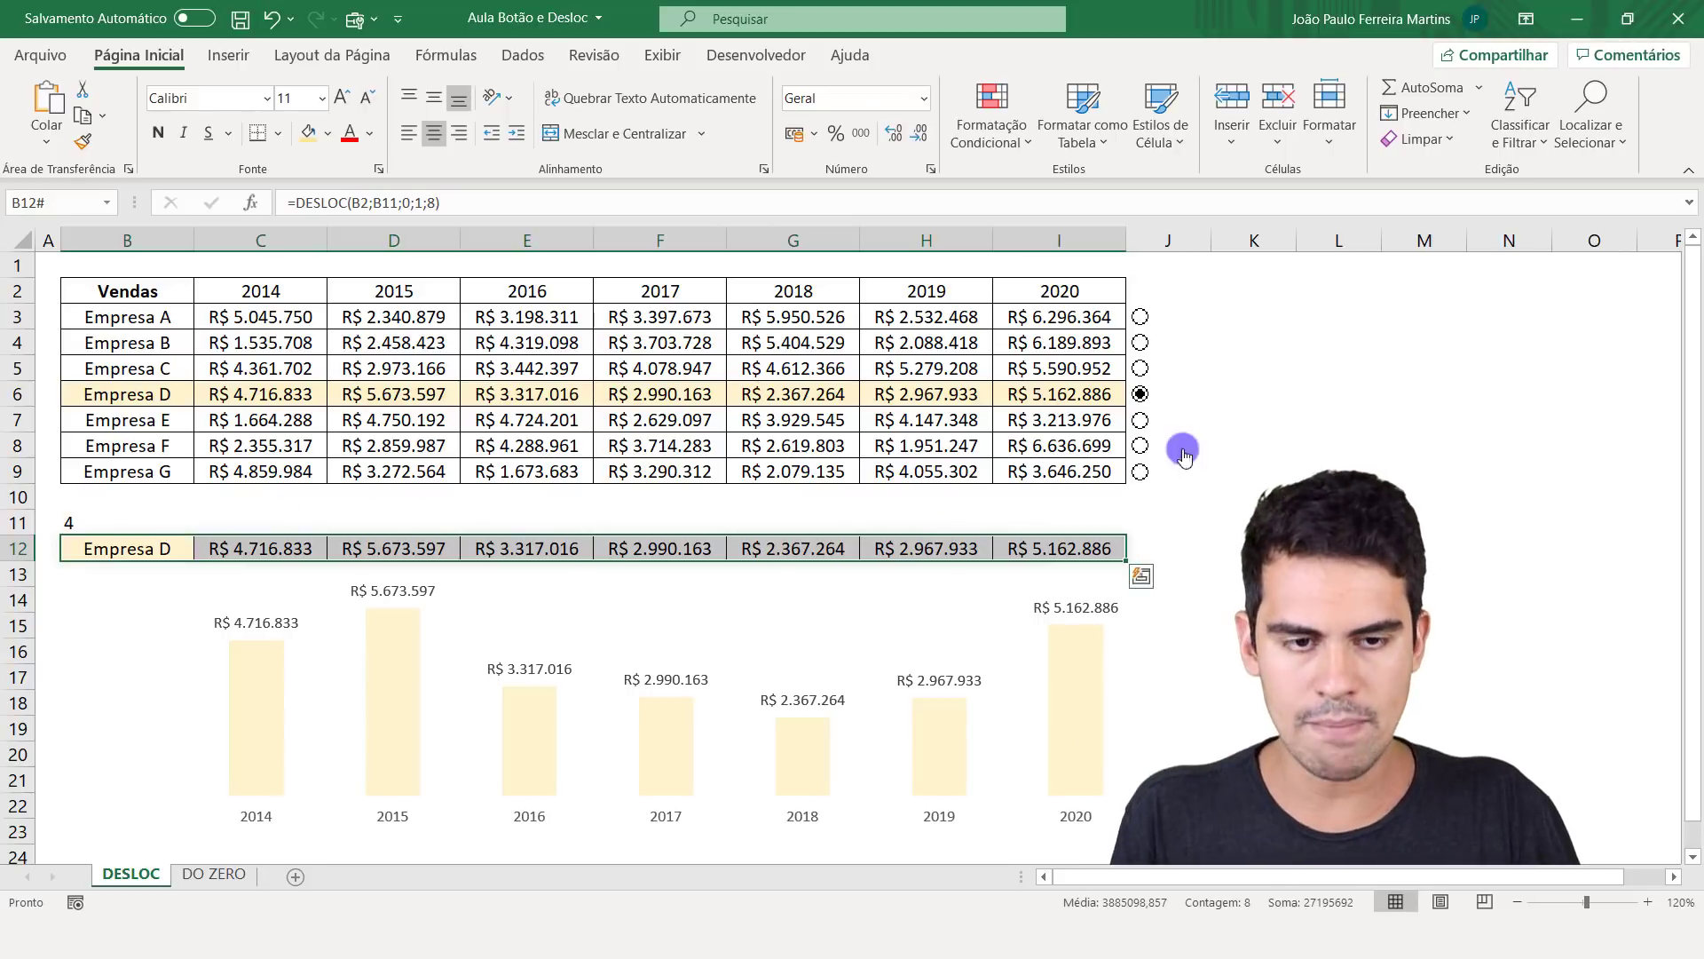
- Select the Empresa B and Empresa D option buttons on the DESLOC sheet, comparing B11 with the result row each time
{"action": "left_click", "coordinate": [1141, 343]}
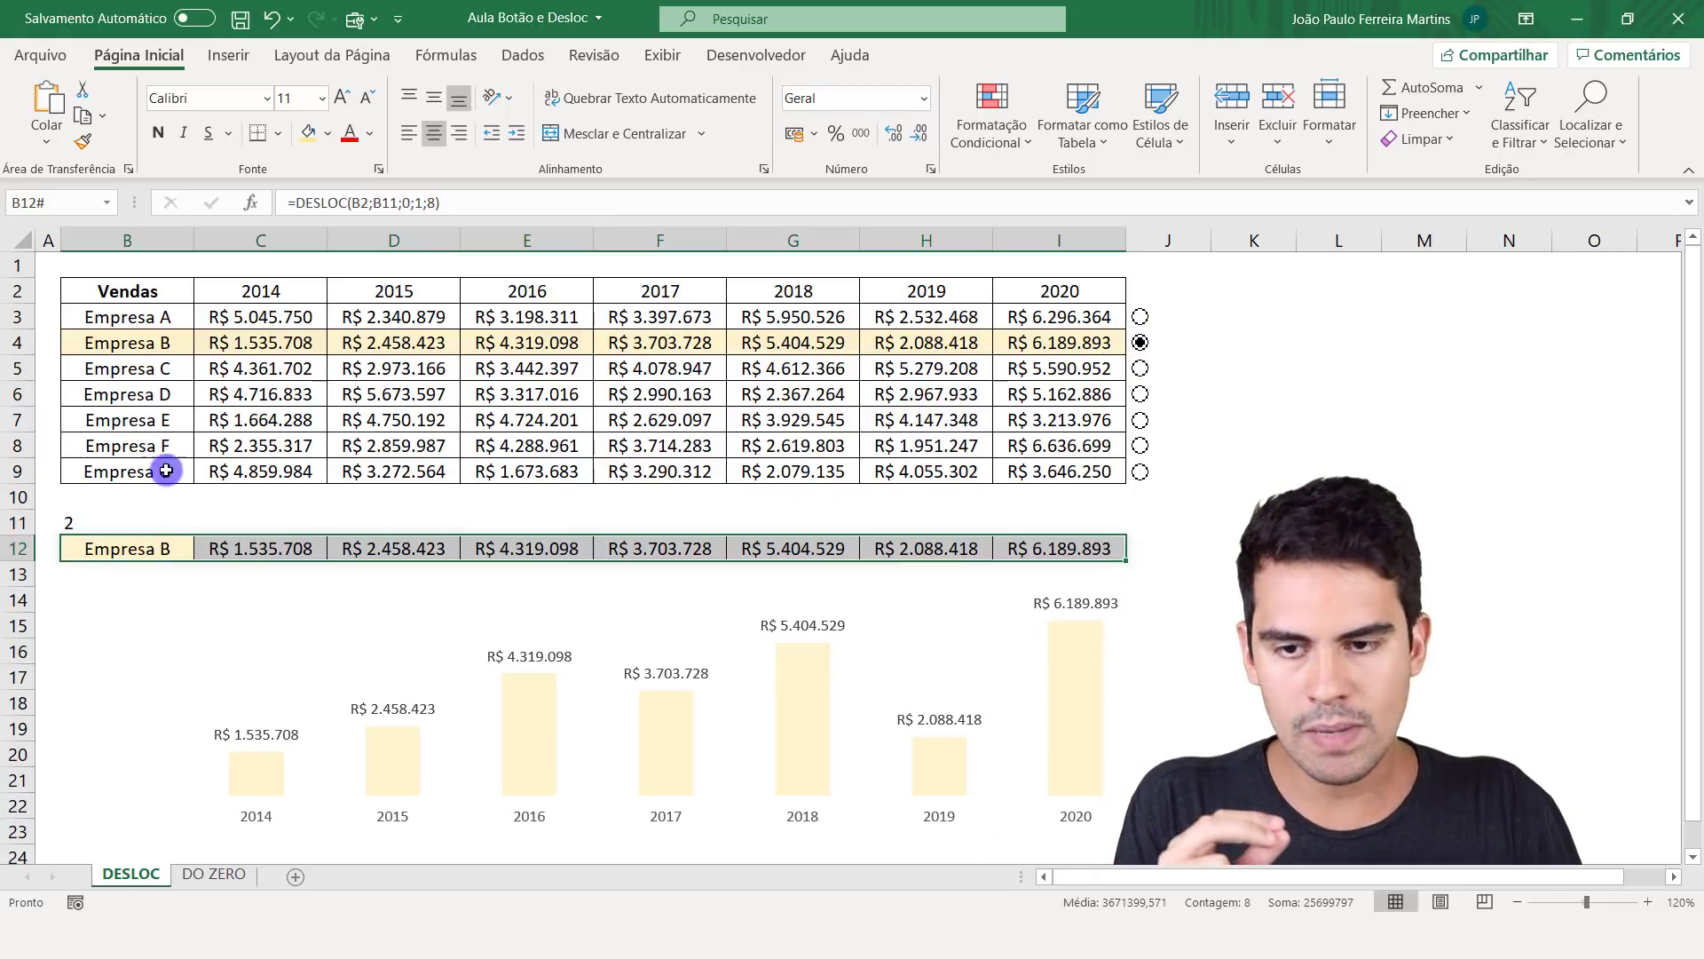
{"action": "left_click", "coordinate": [131, 520]}
{"action": "left_click_drag", "start_coordinate": [105, 547], "coordinate": [996, 556]}
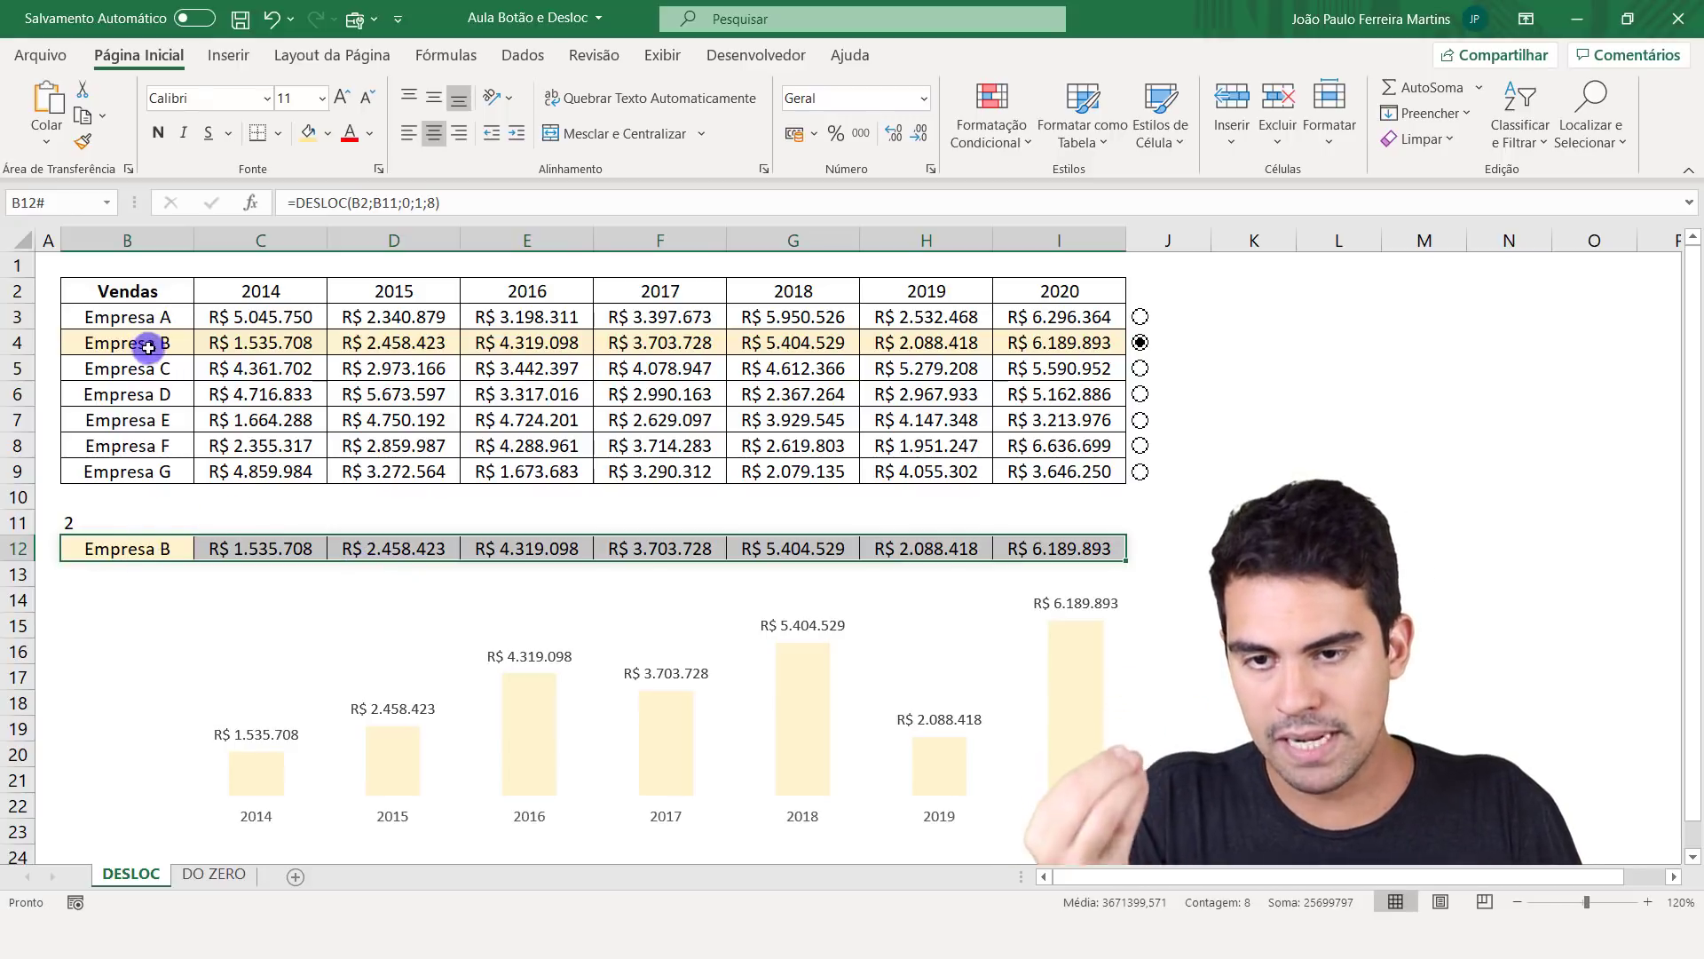
{"action": "left_click", "coordinate": [1141, 395]}
{"action": "left_click", "coordinate": [118, 518]}
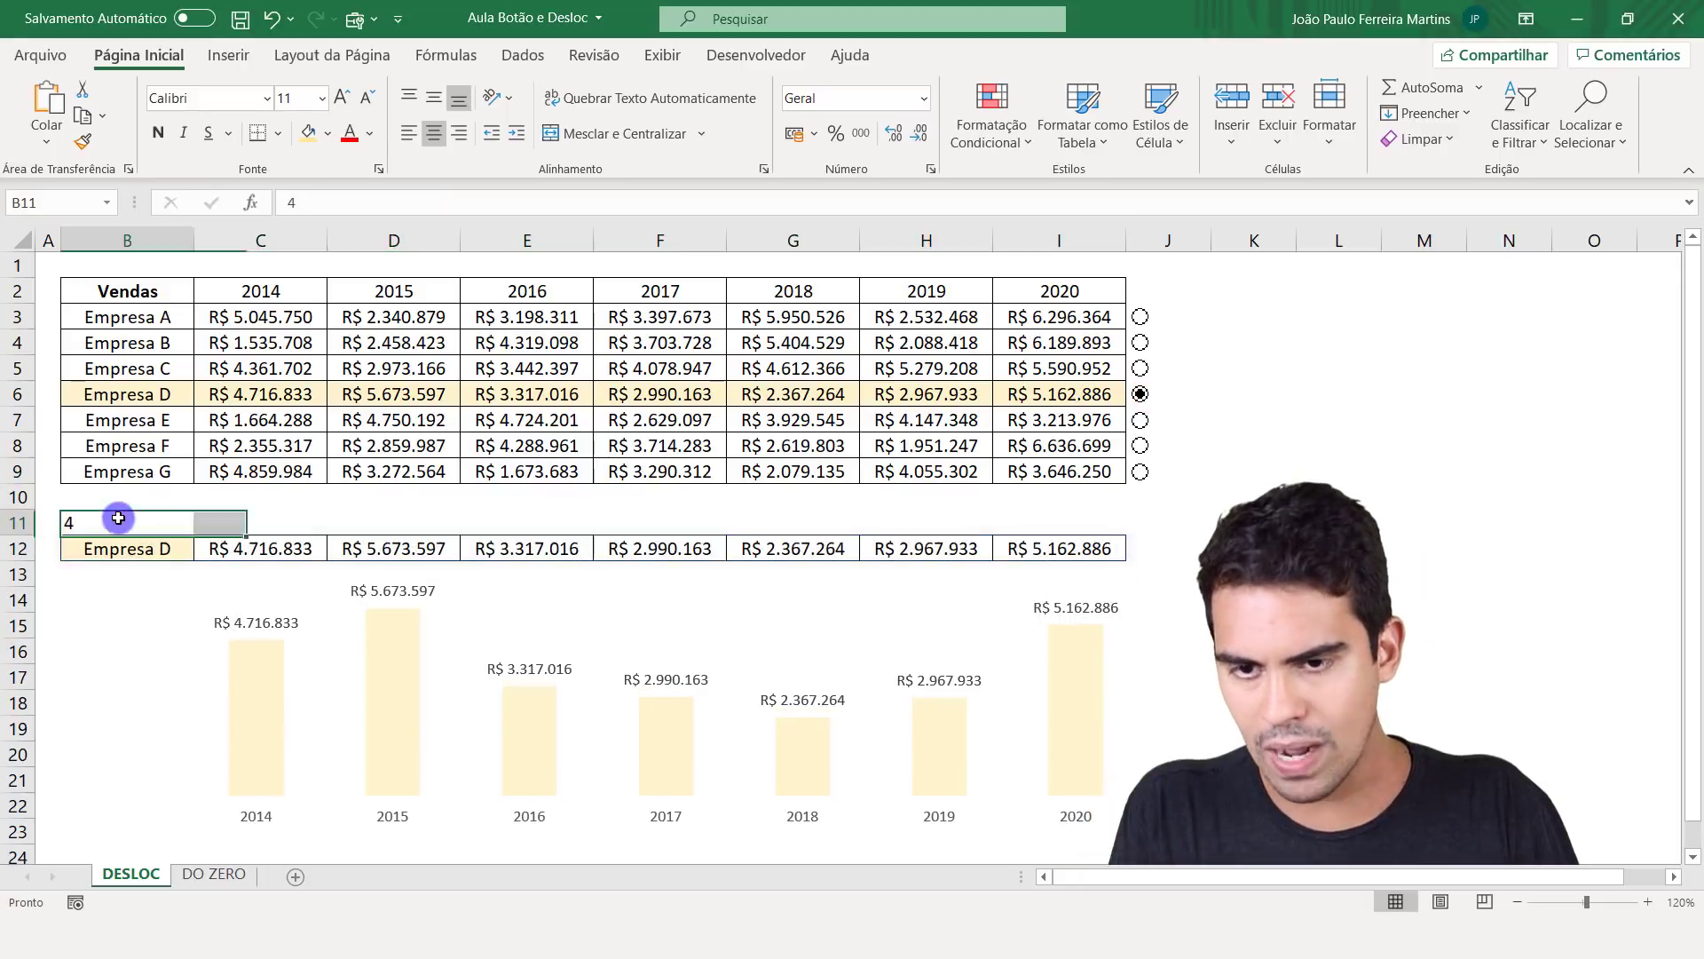
{"action": "left_click_drag", "start_coordinate": [127, 550], "coordinate": [1072, 549]}
{"action": "left_click", "coordinate": [143, 554]}
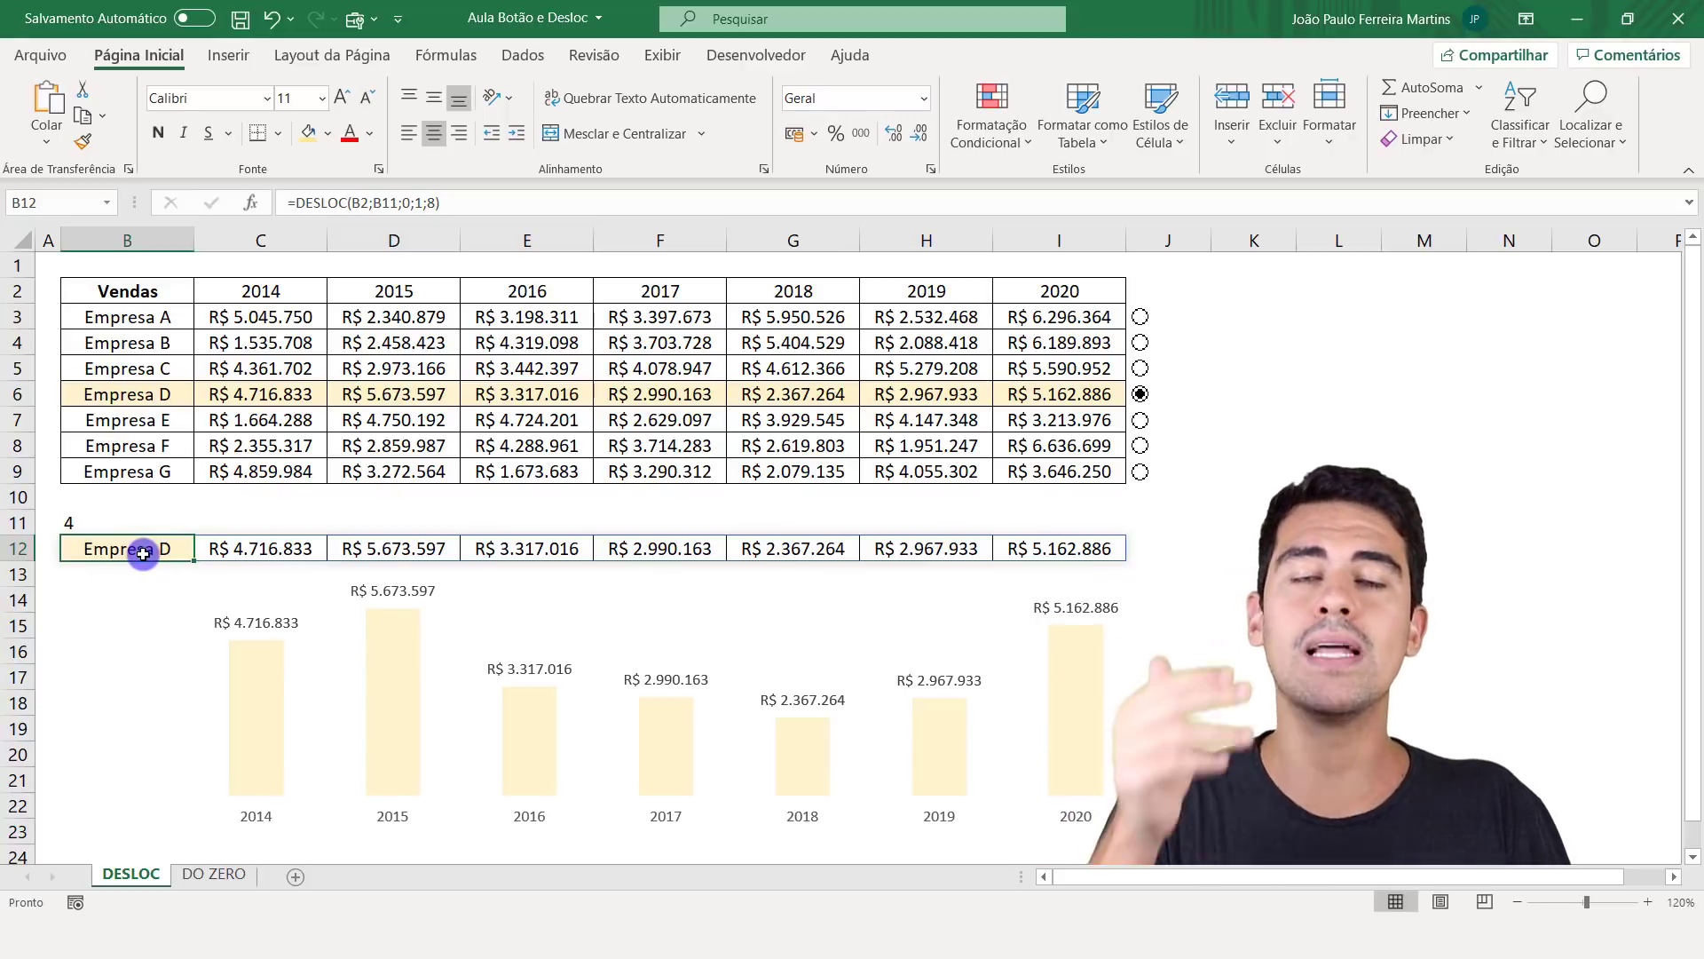
- Enter the formula =DESLOC(B2;B11;0) in cell B12 of the DO ZERO sheet
{"action": "left_click", "coordinate": [216, 875]}
{"action": "left_click", "coordinate": [125, 550]}
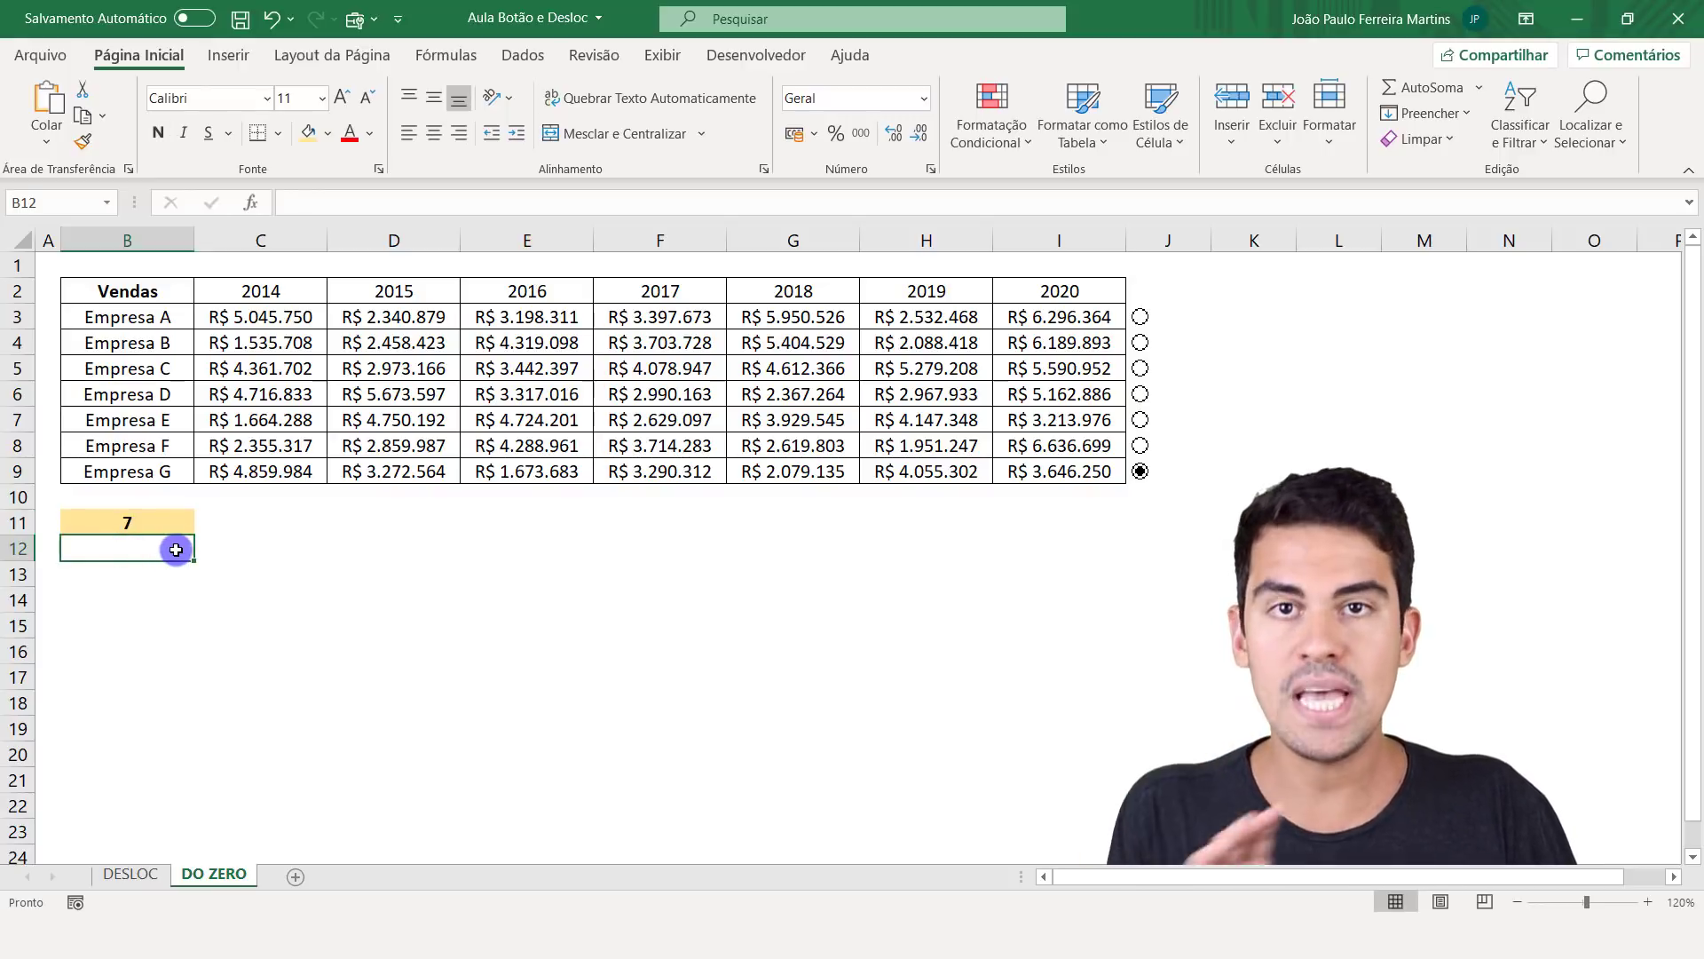
{"action": "type", "text": "=DES"}
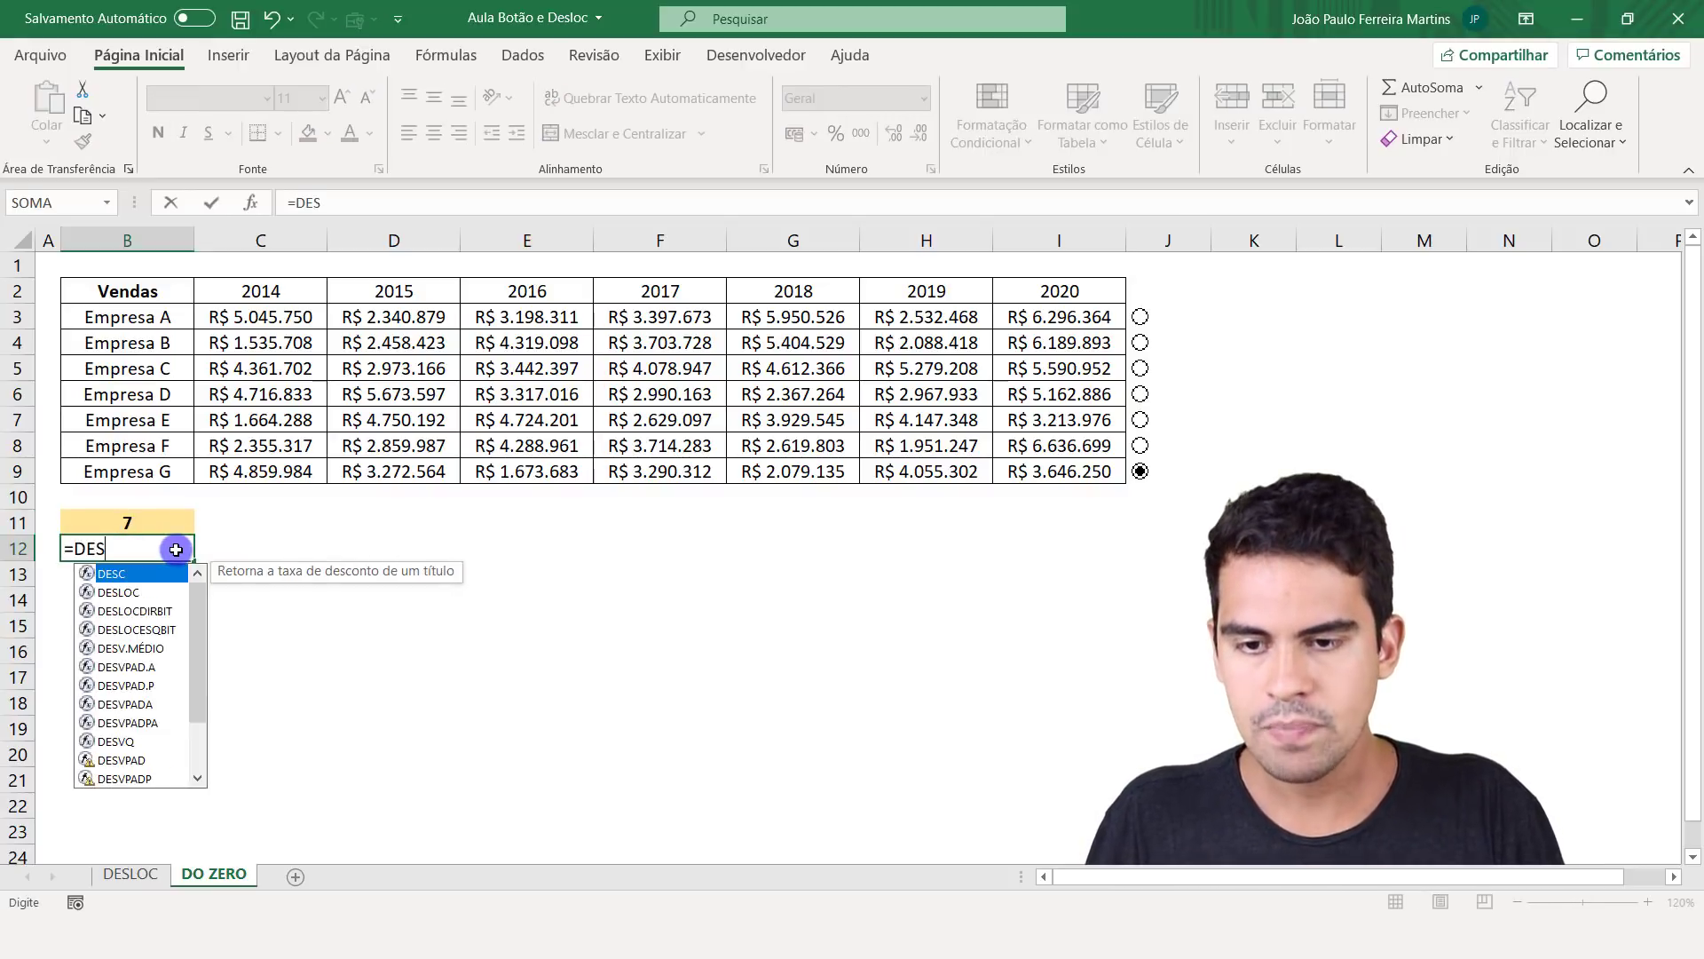
{"action": "type", "text": "LOC("}
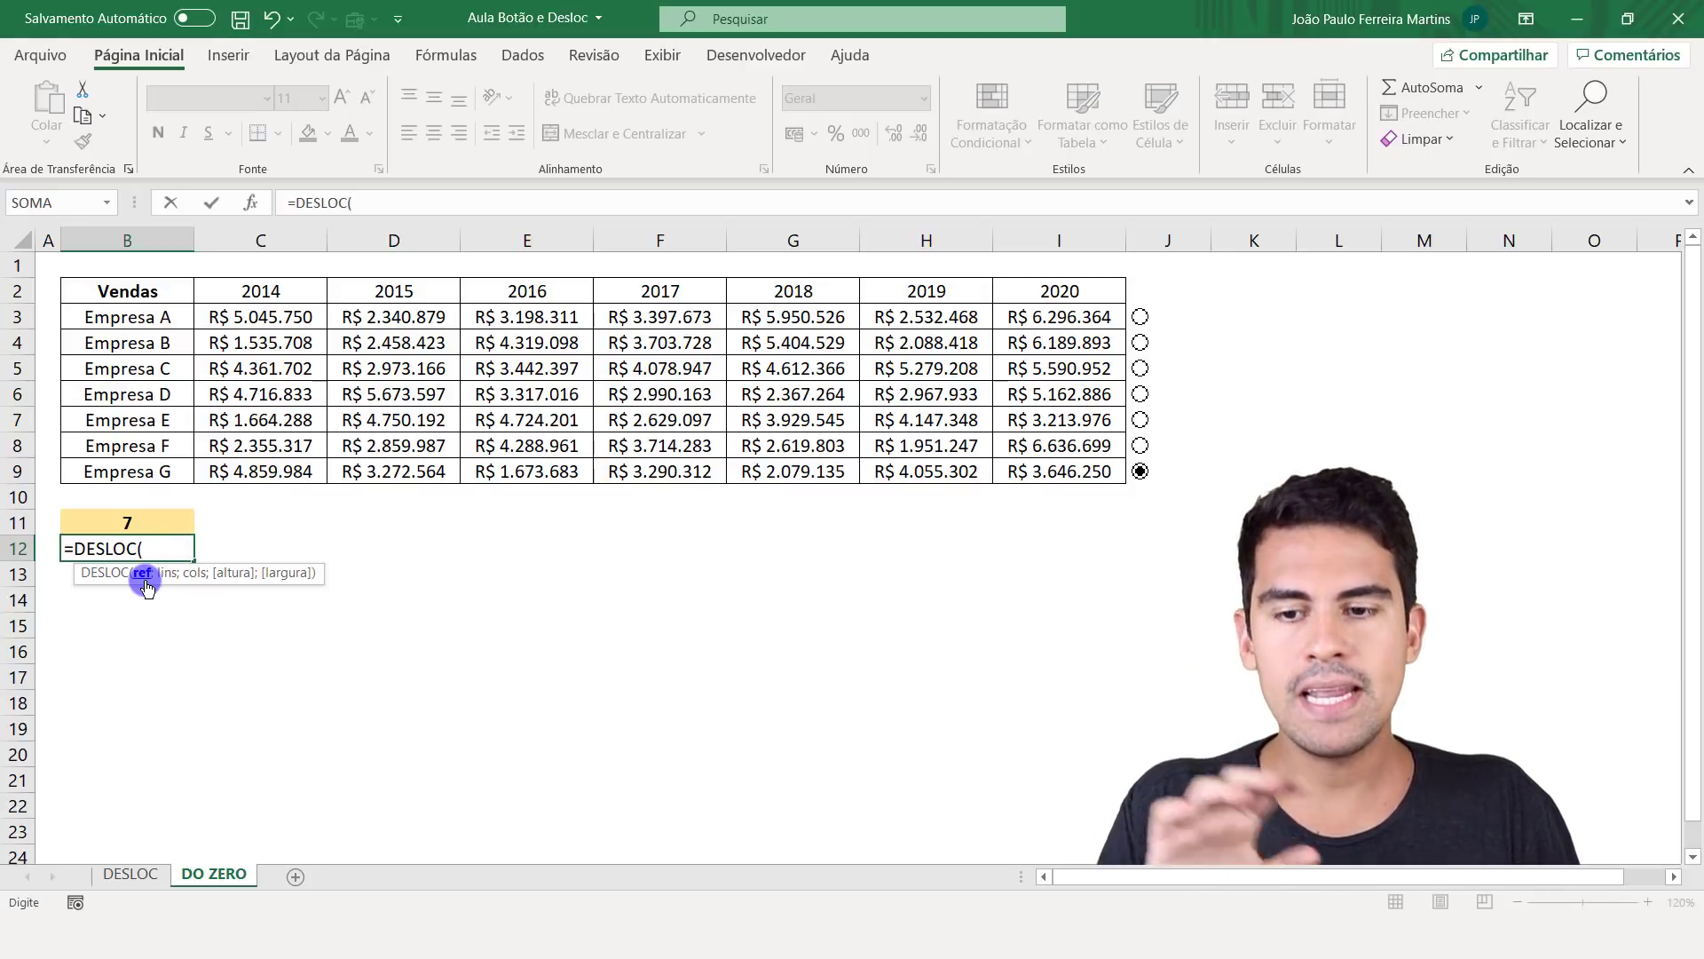
{"action": "left_click", "coordinate": [157, 293]}
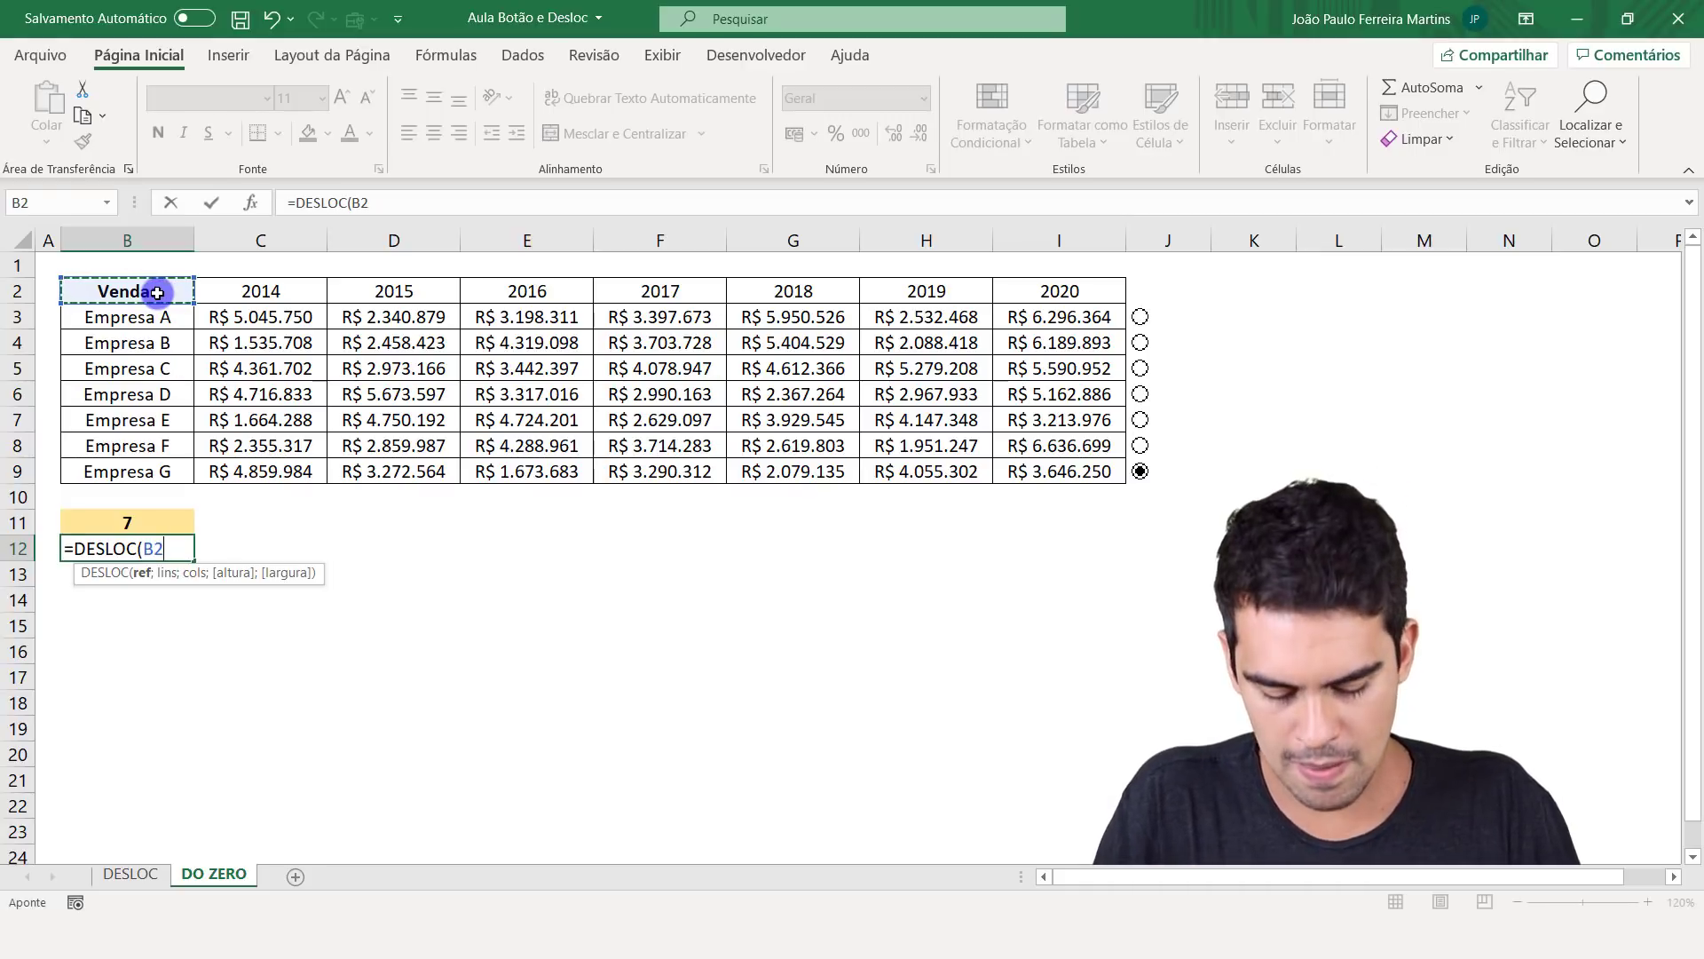
{"action": "type", "text": ";"}
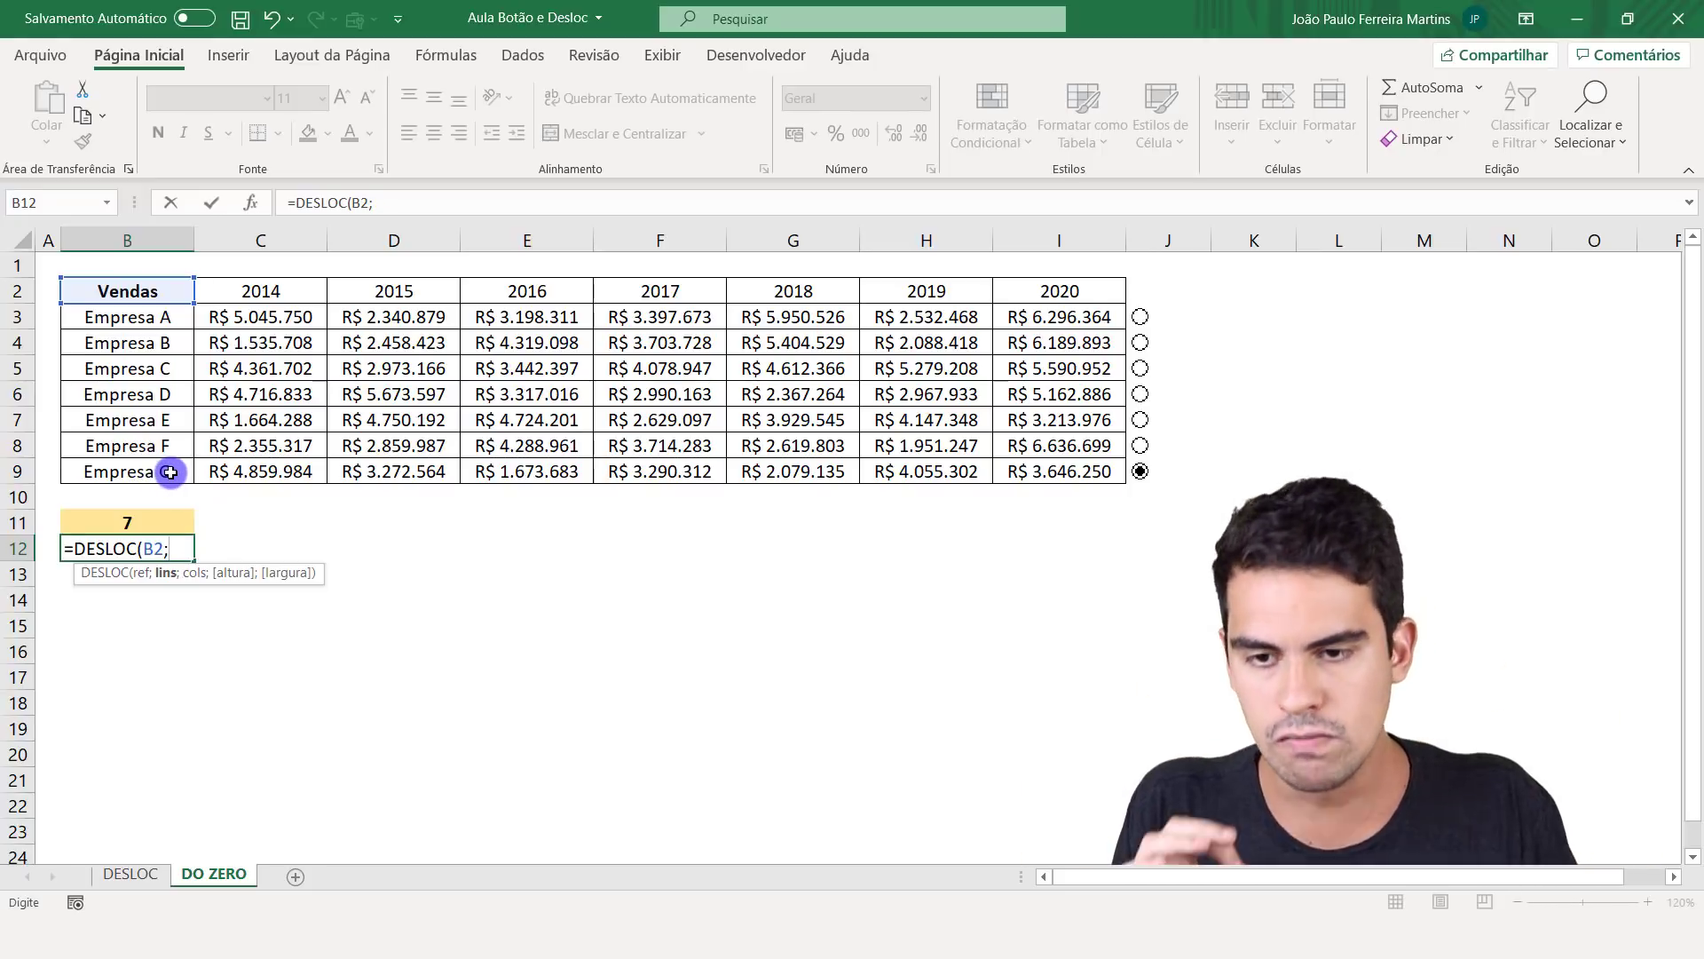
{"action": "left_click", "coordinate": [155, 524]}
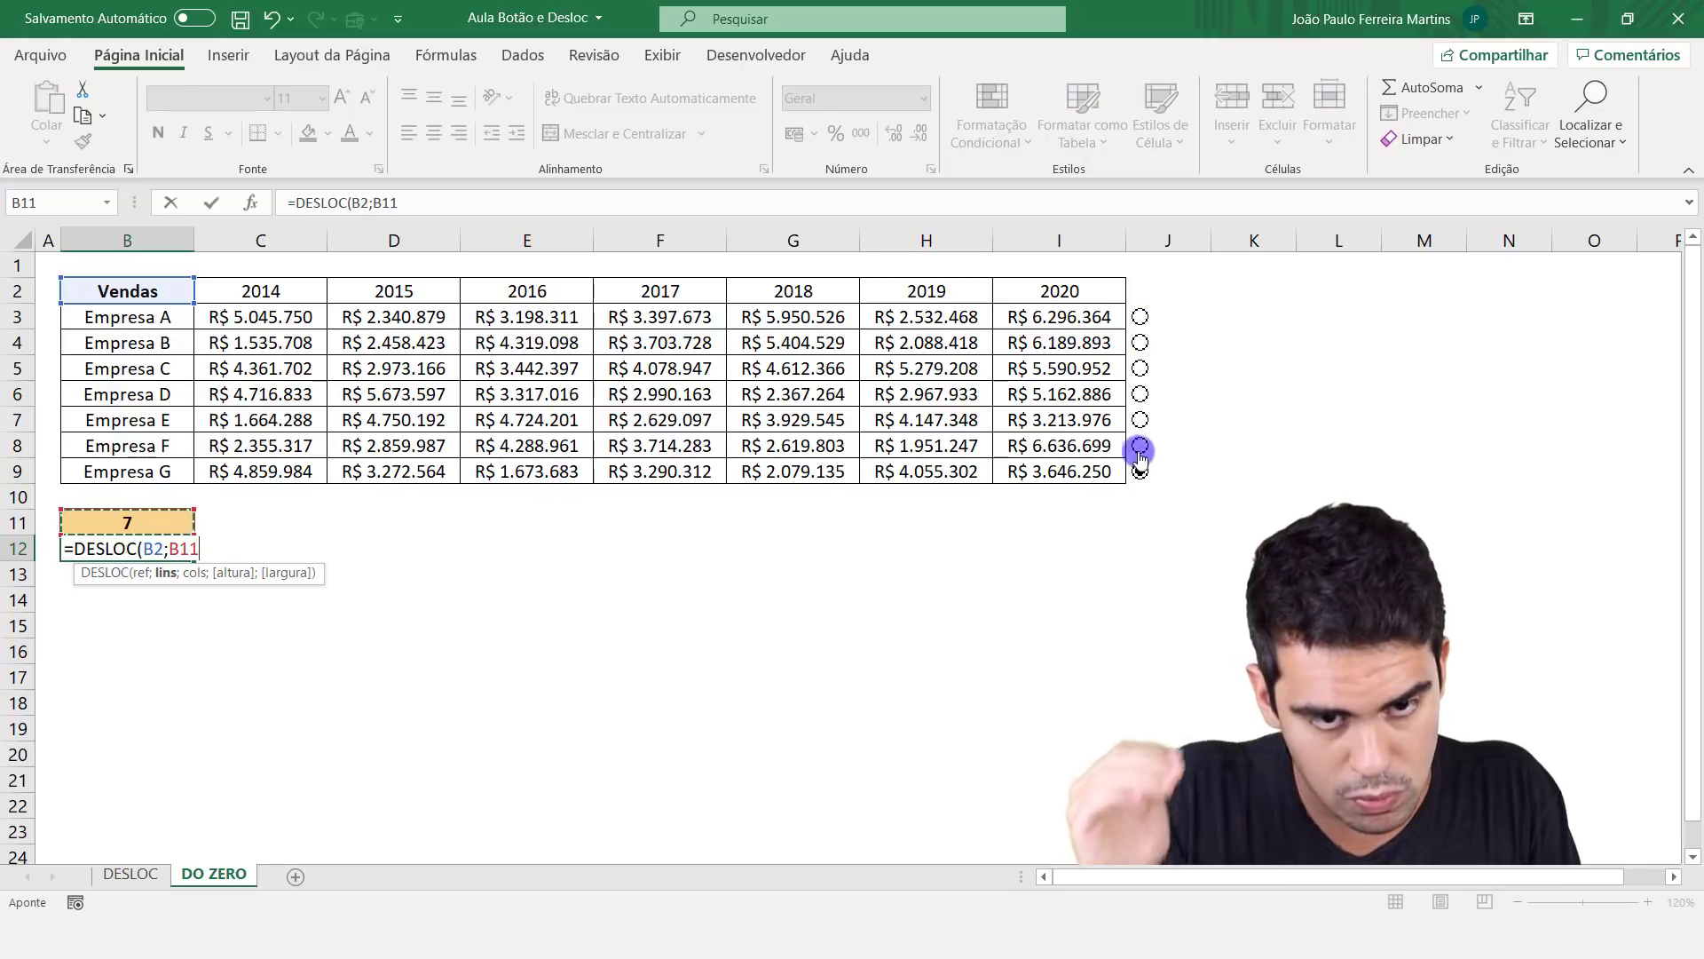
{"action": "type", "text": ";0"}
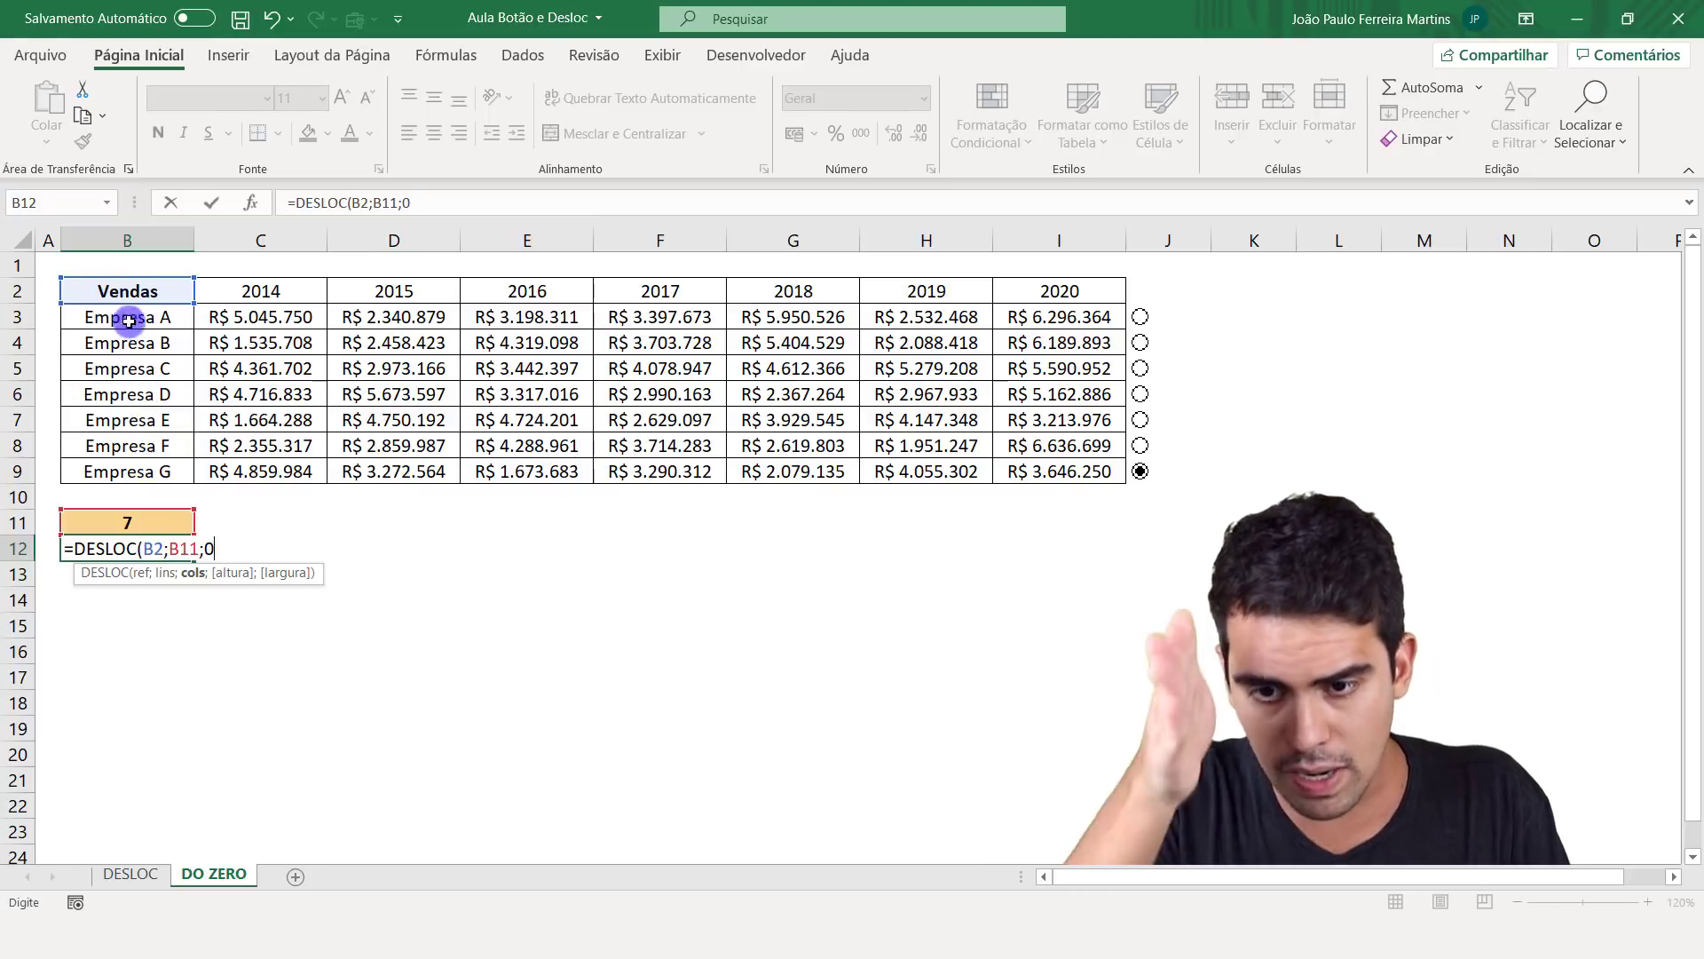
{"action": "left_click", "coordinate": [169, 577]}
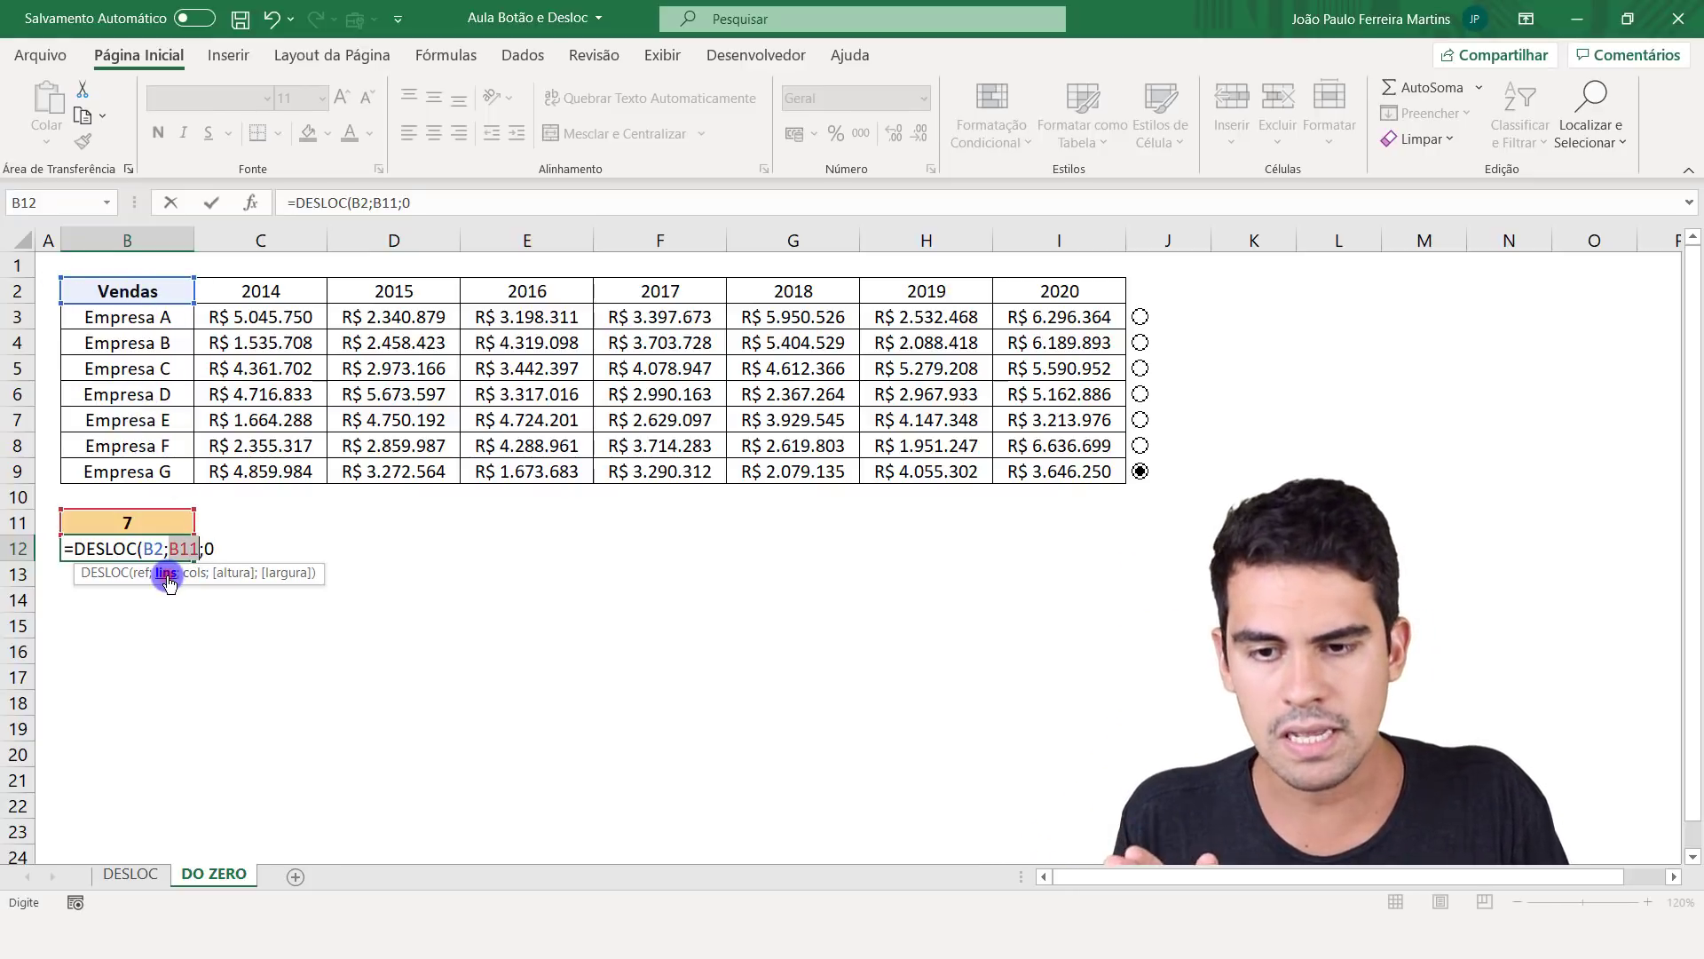
{"action": "left_click", "coordinate": [227, 550]}
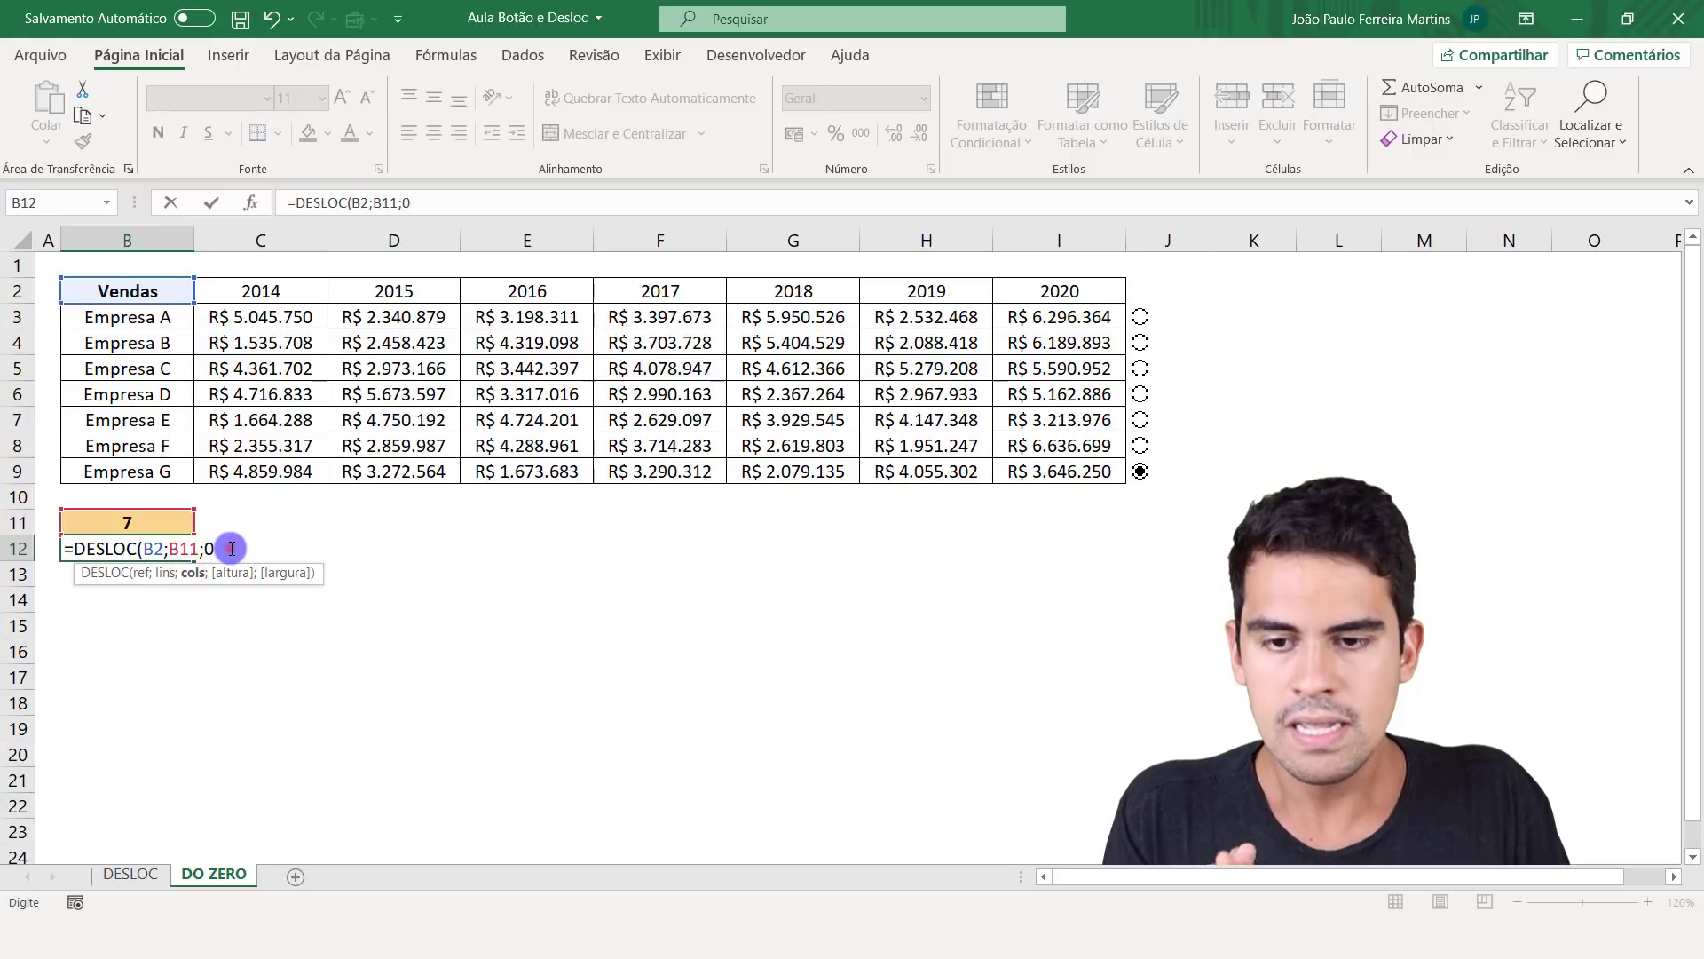
{"action": "type", "text": ")"}
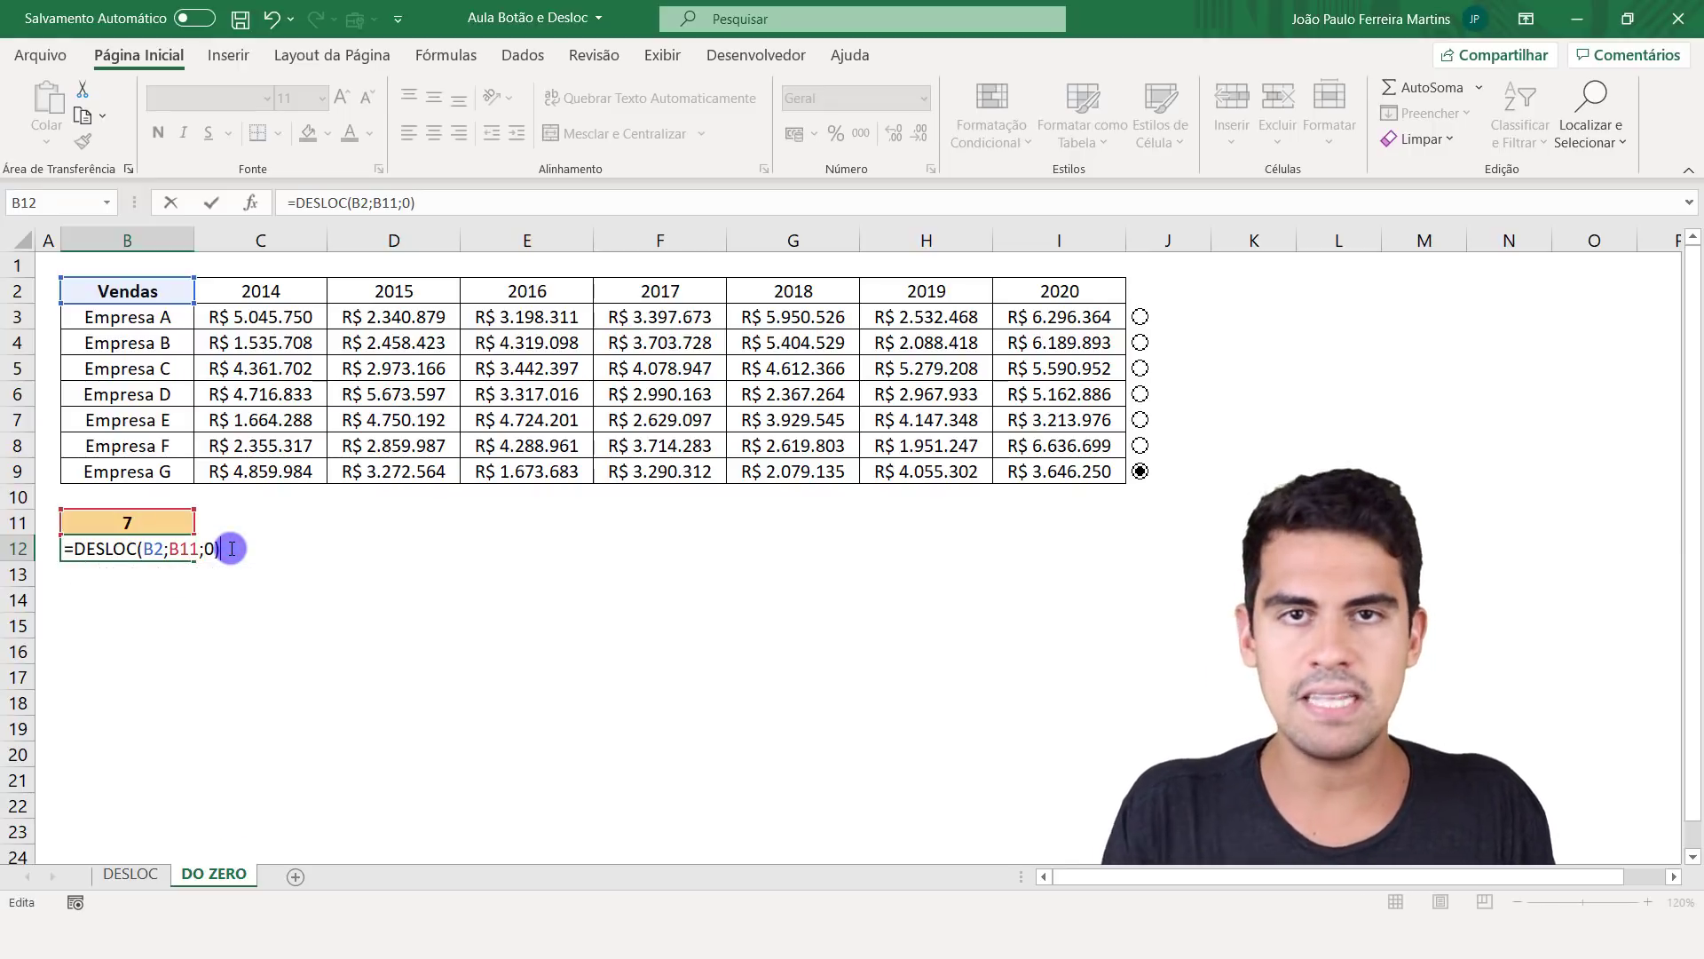
{"action": "key", "text": "Return"}
- Review the cell references used by the DESLOC formula in B12, leaving the formula as it is
{"action": "left_click", "coordinate": [155, 548]}
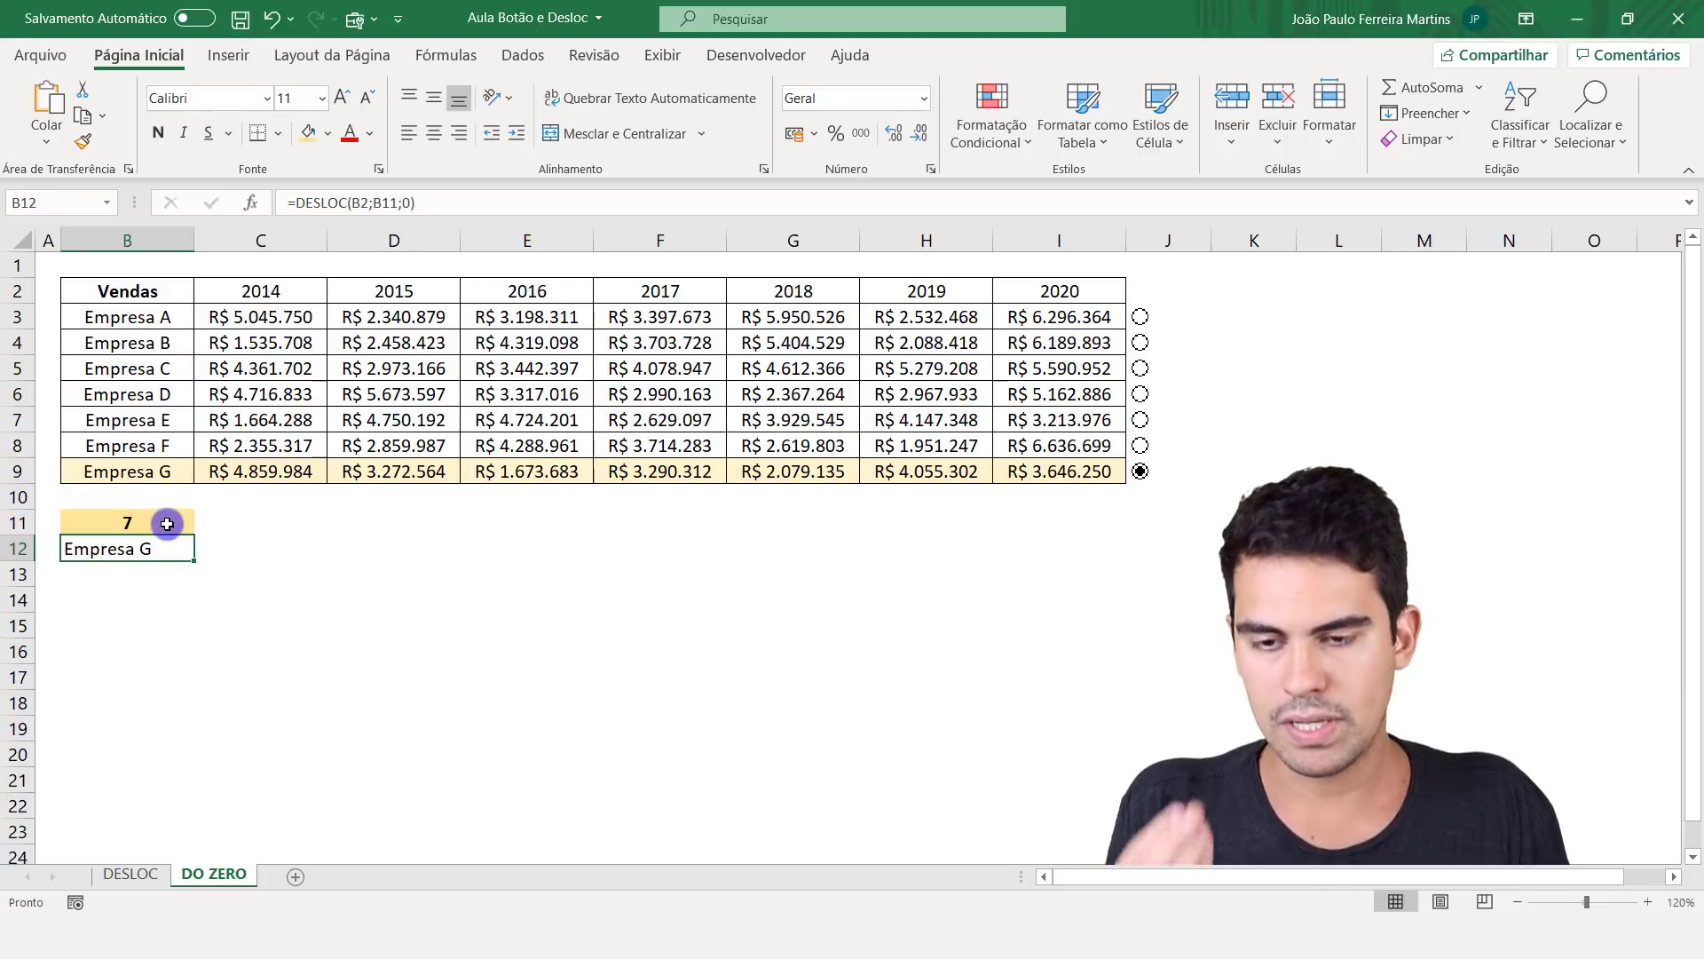
{"action": "key", "text": "F2"}
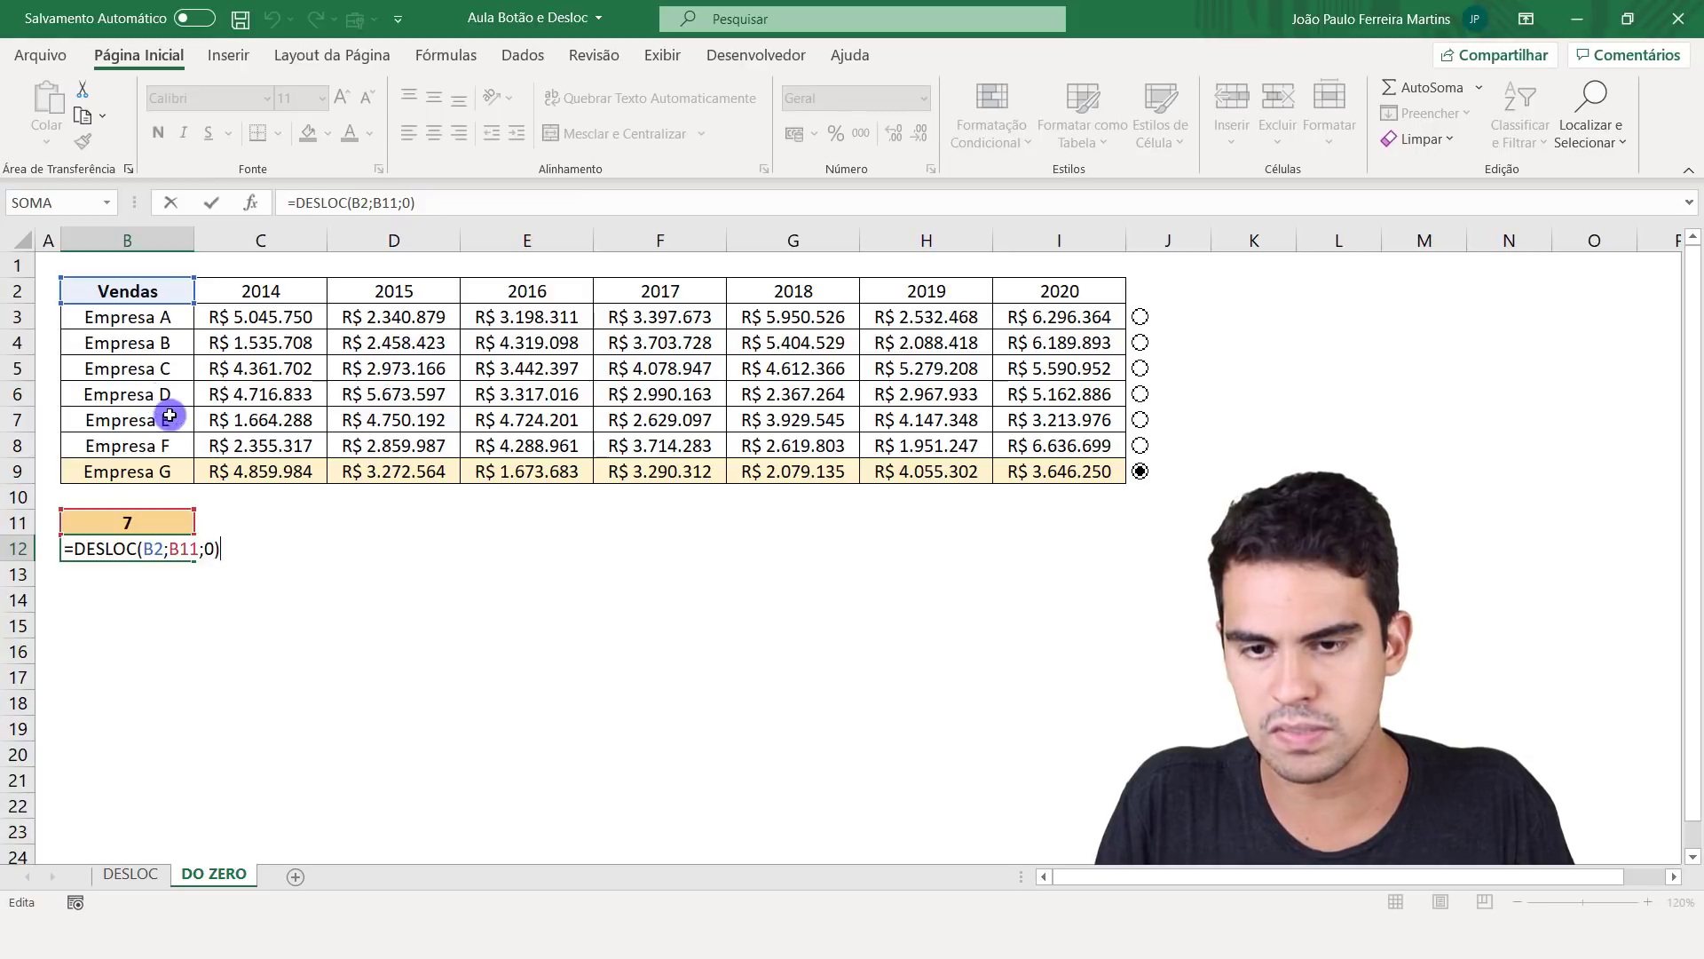
{"action": "key", "text": "ctrl+Return"}
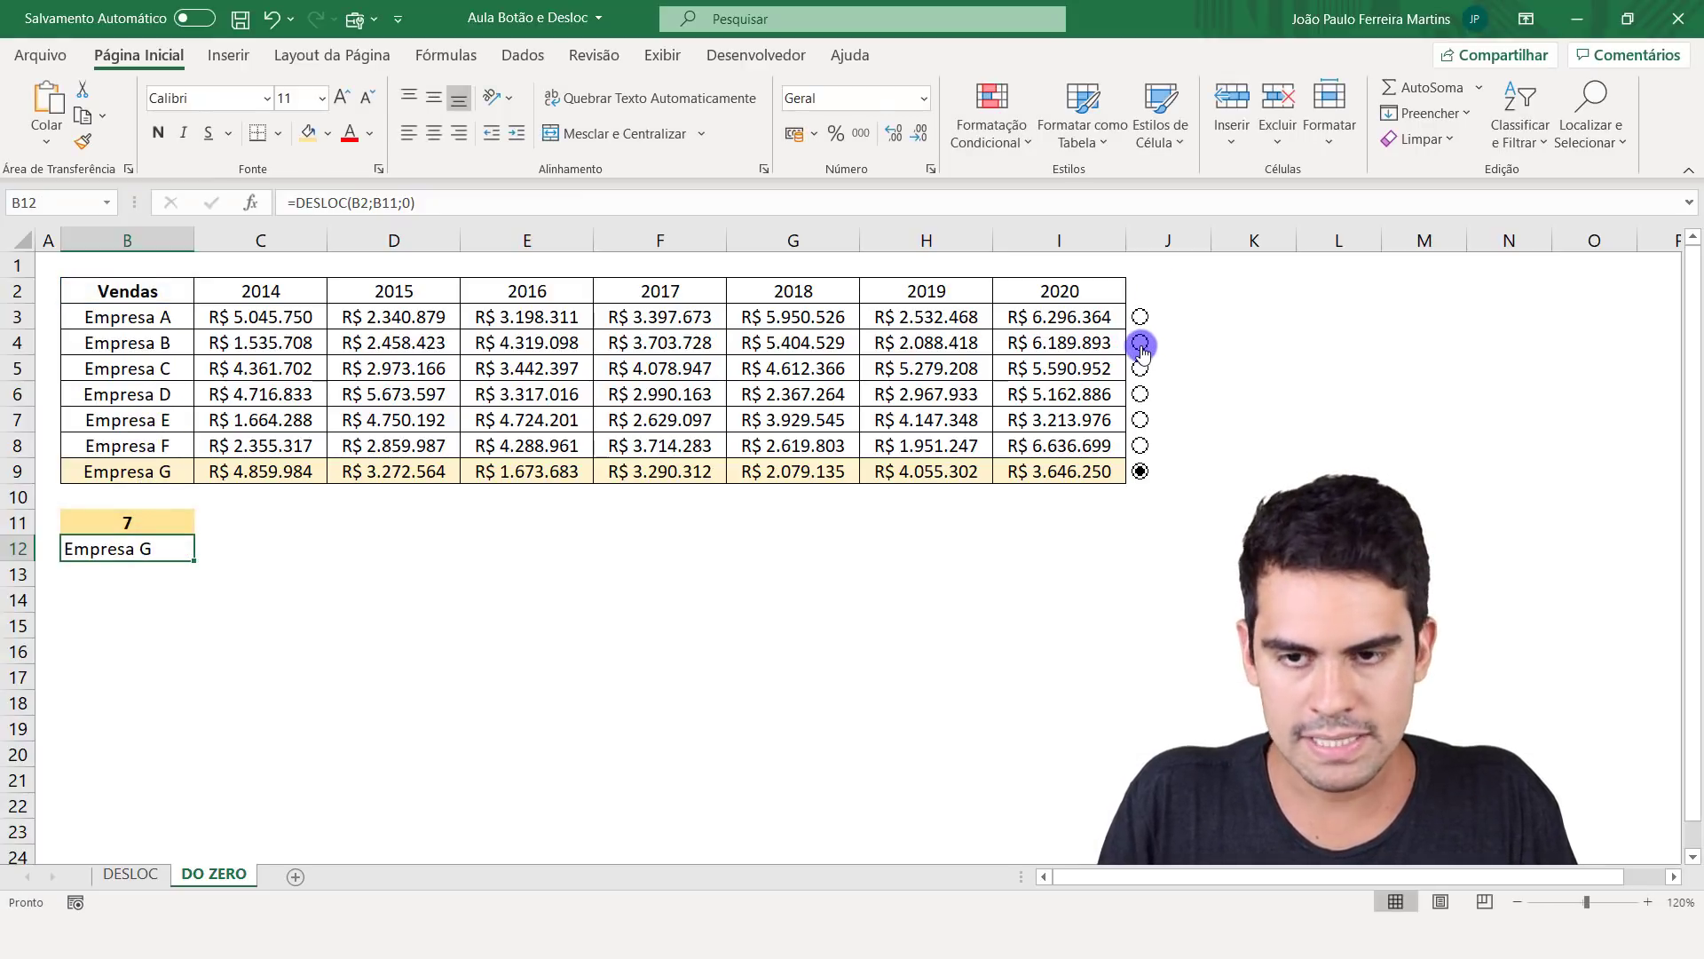
- Select the Empresa B option button and check B11 and the references in the B12 formula, leaving the formula as it is
{"action": "left_click", "coordinate": [1143, 346]}
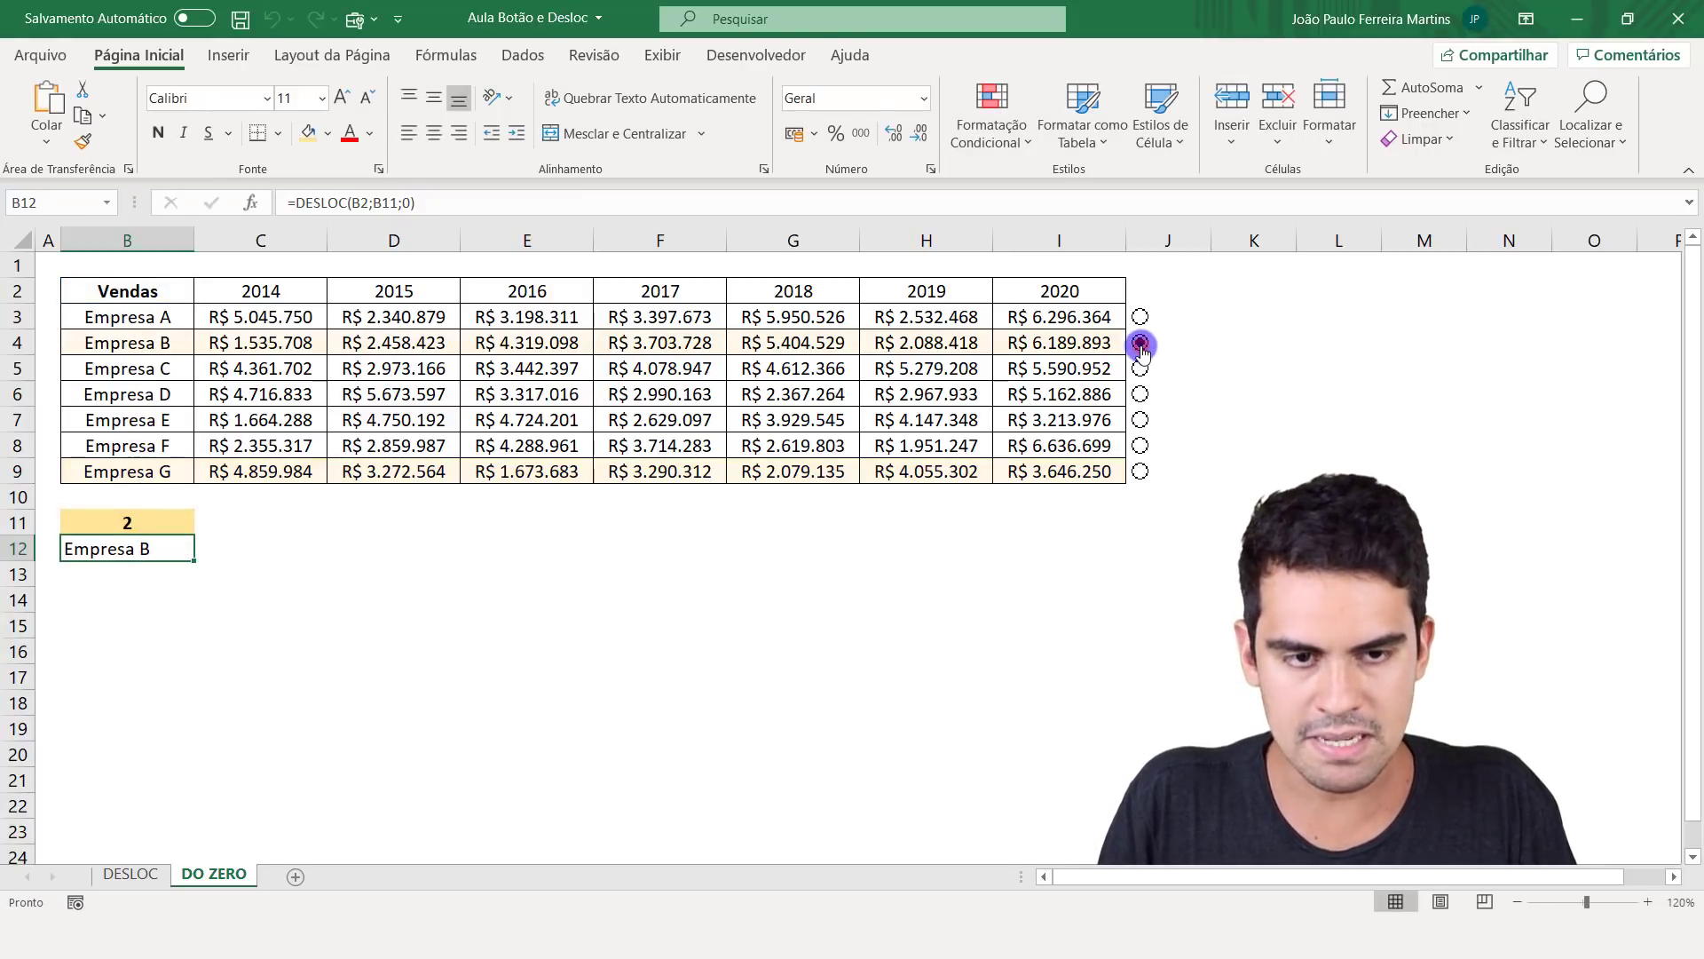
{"action": "left_click", "coordinate": [140, 524]}
{"action": "left_click", "coordinate": [157, 548]}
{"action": "key", "text": "F2"}
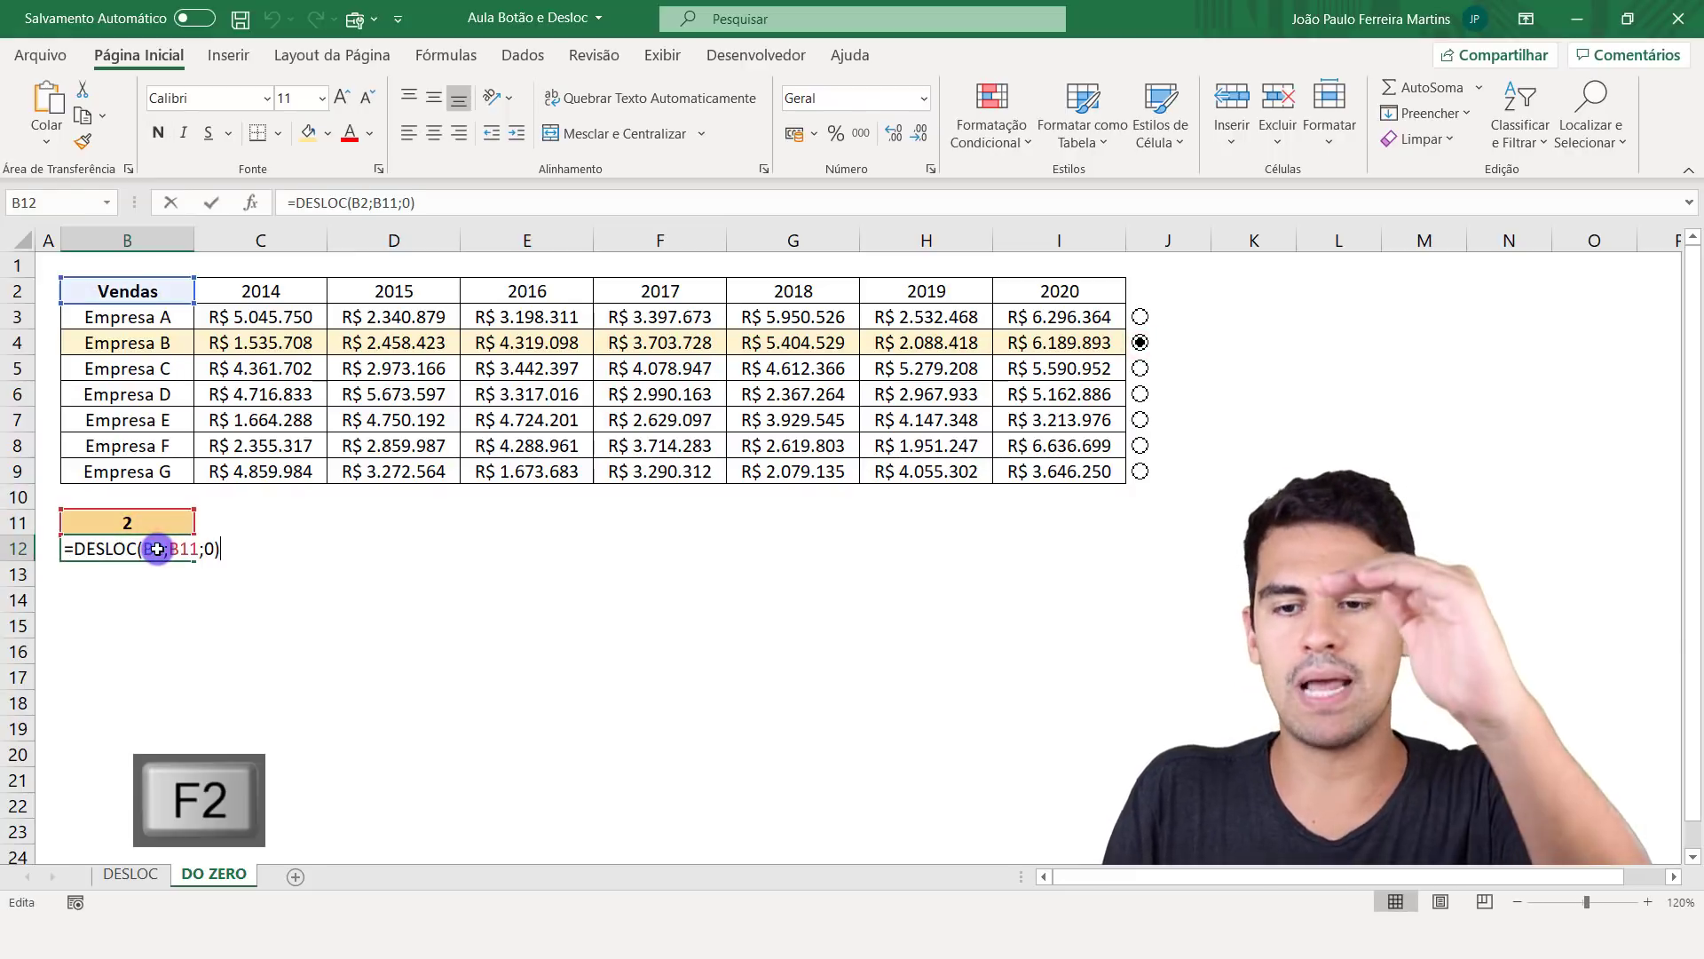
{"action": "key", "text": "Escape"}
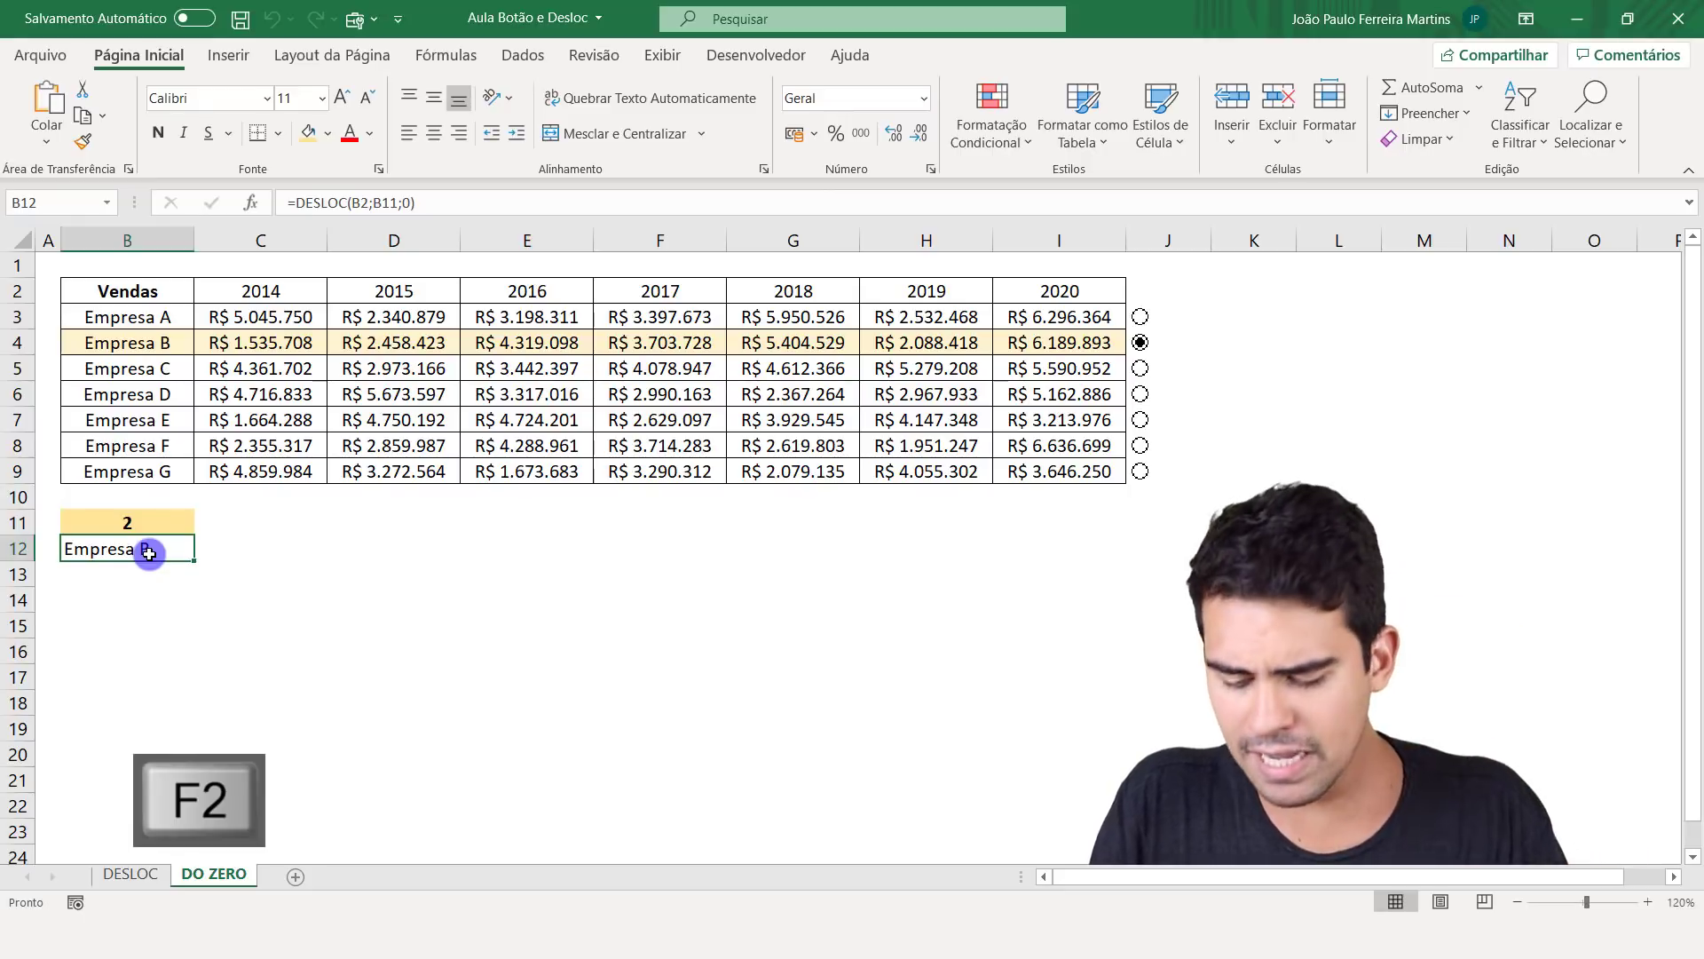
- Extend the formula in B12 with a height of 1 and a width of 8: =DESLOC(B2;B11;0;1;8)
{"action": "key", "text": "F2"}
{"action": "key", "text": "BackSpace"}
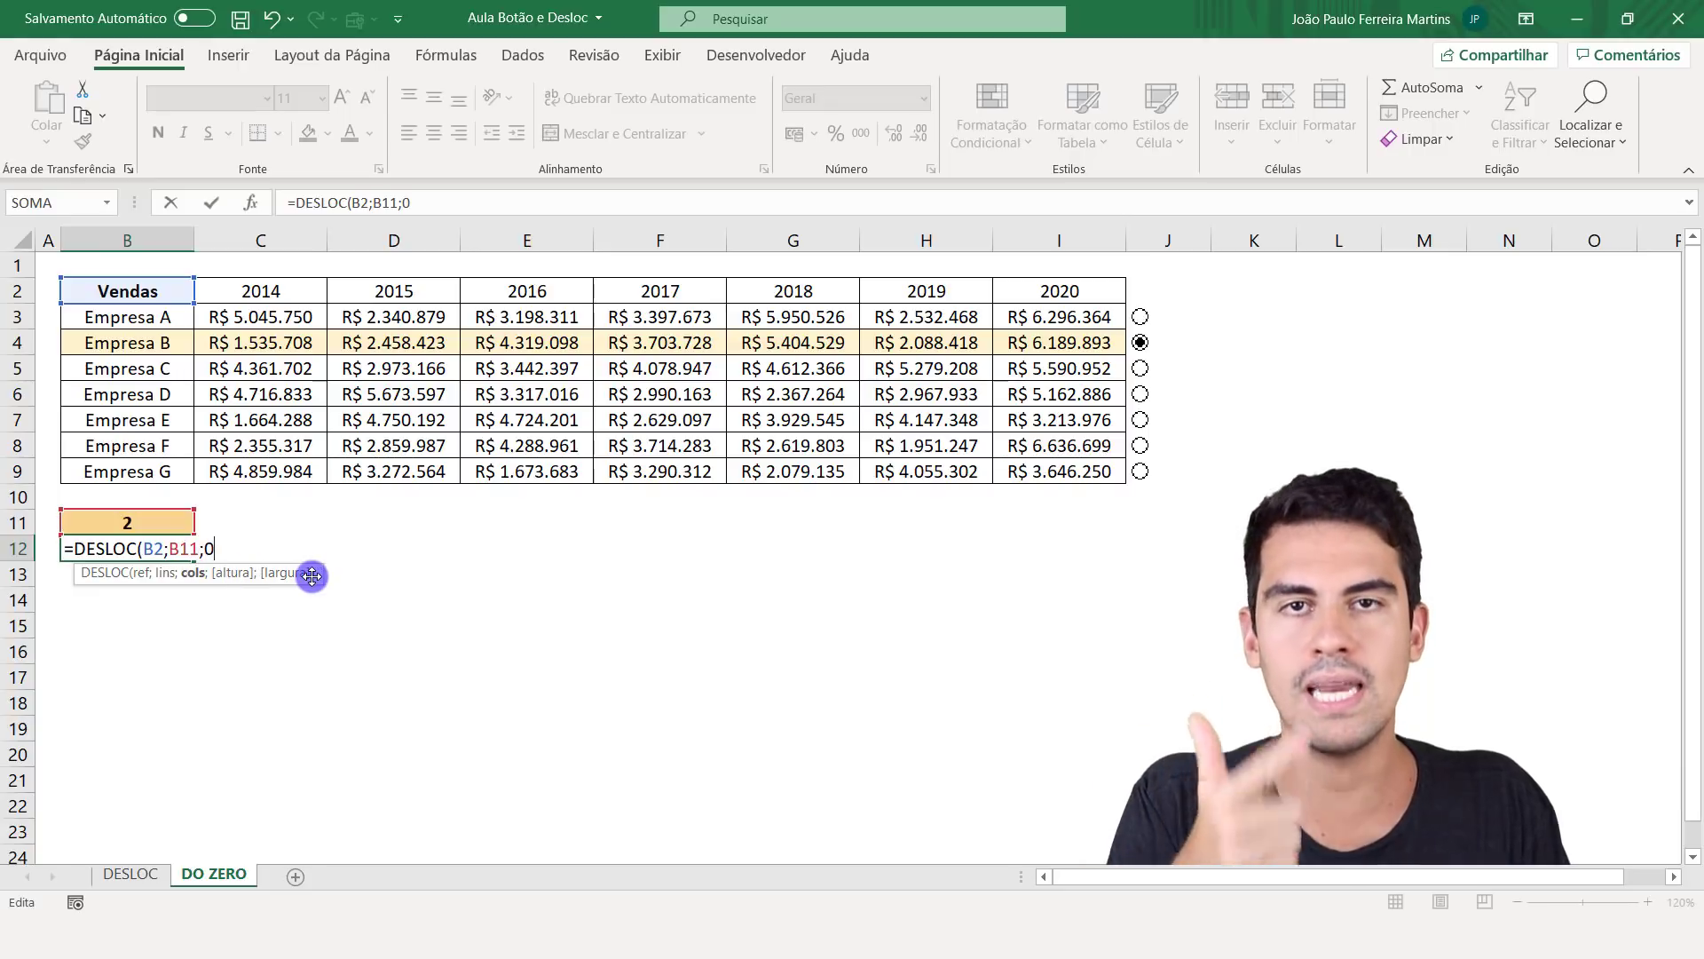
{"action": "type", "text": ";1"}
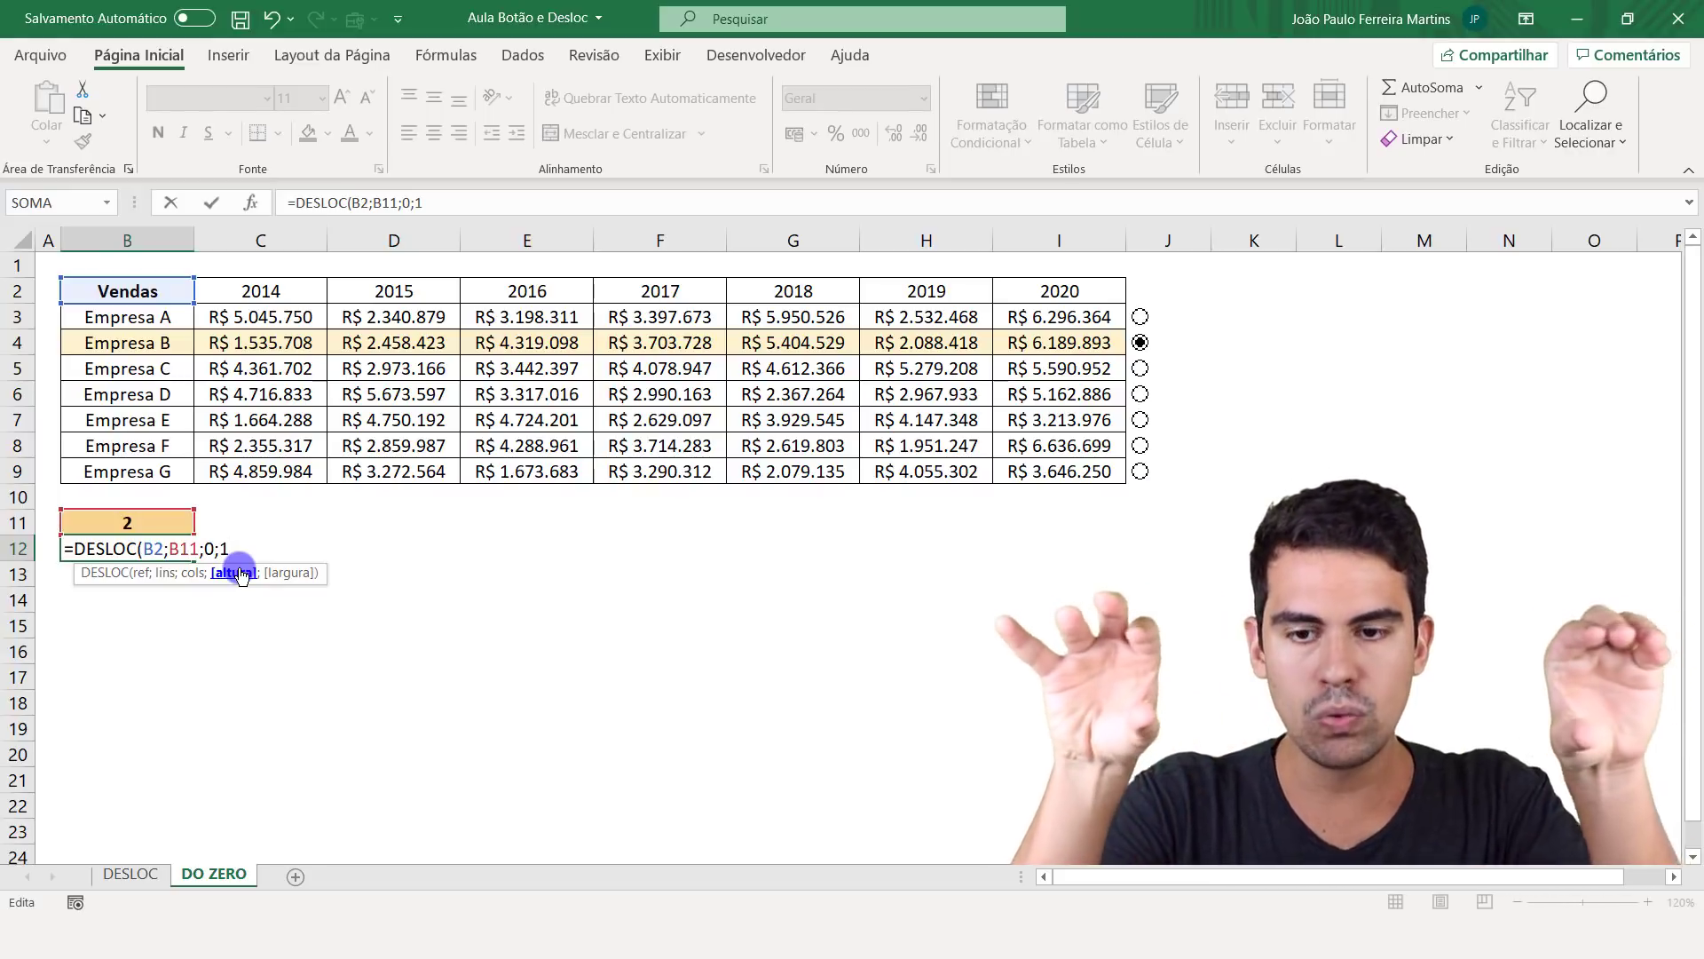
{"action": "type", "text": ";8"}
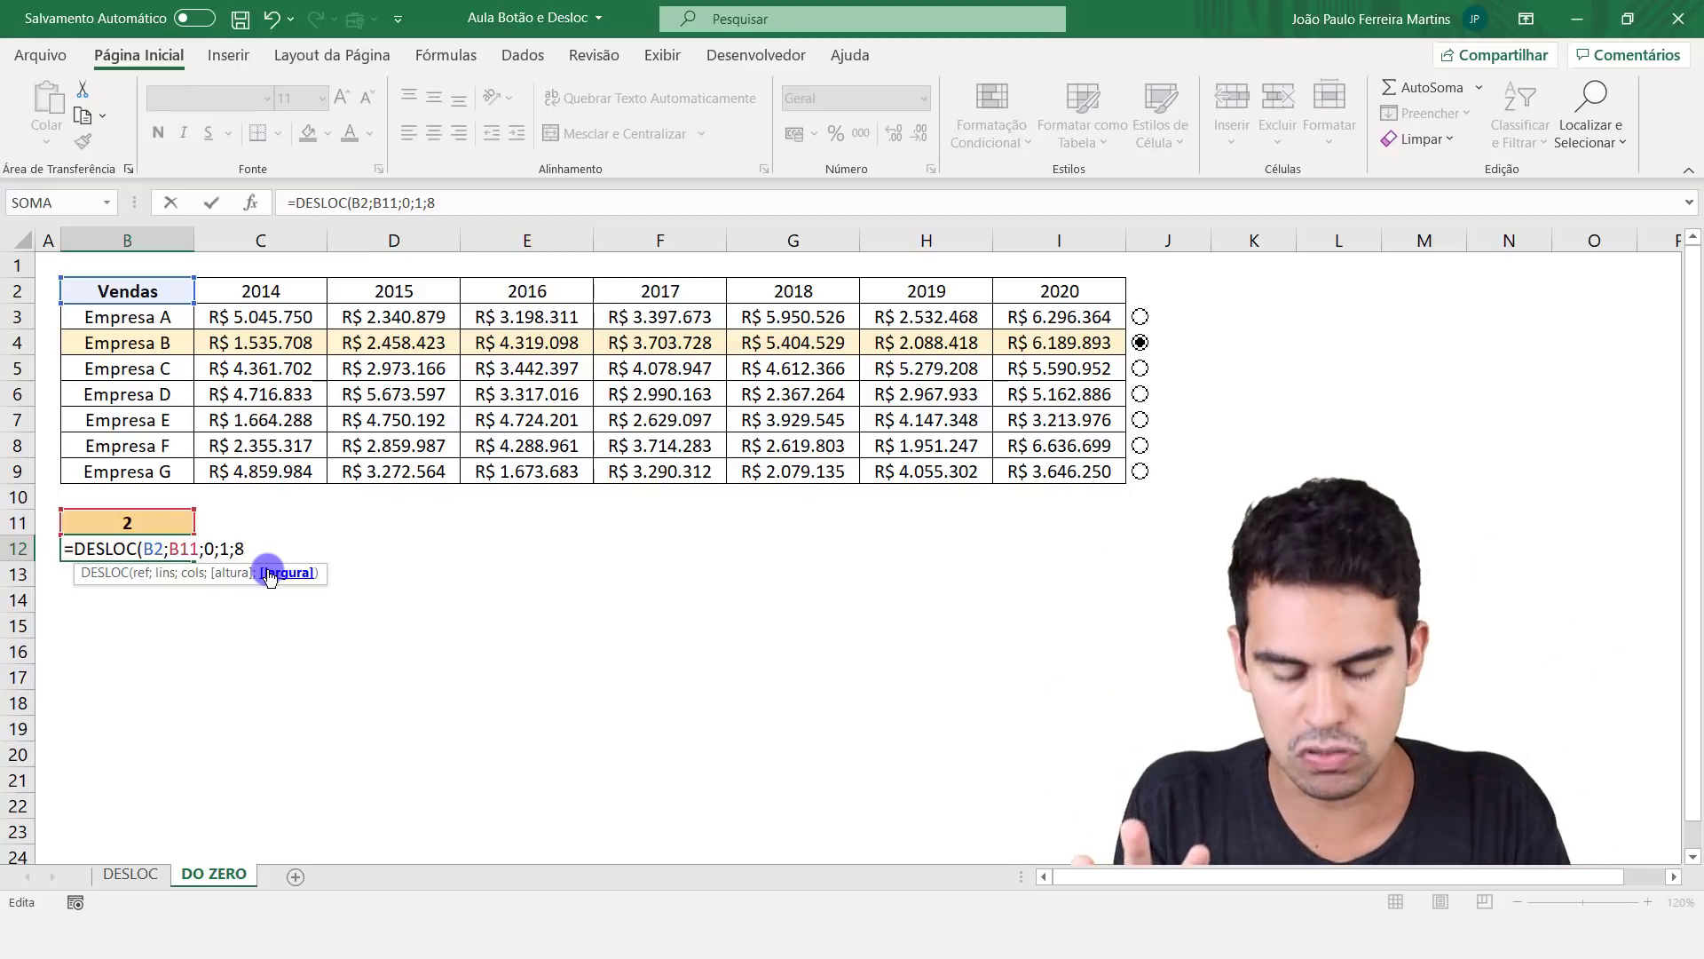
{"action": "key", "text": "Return"}
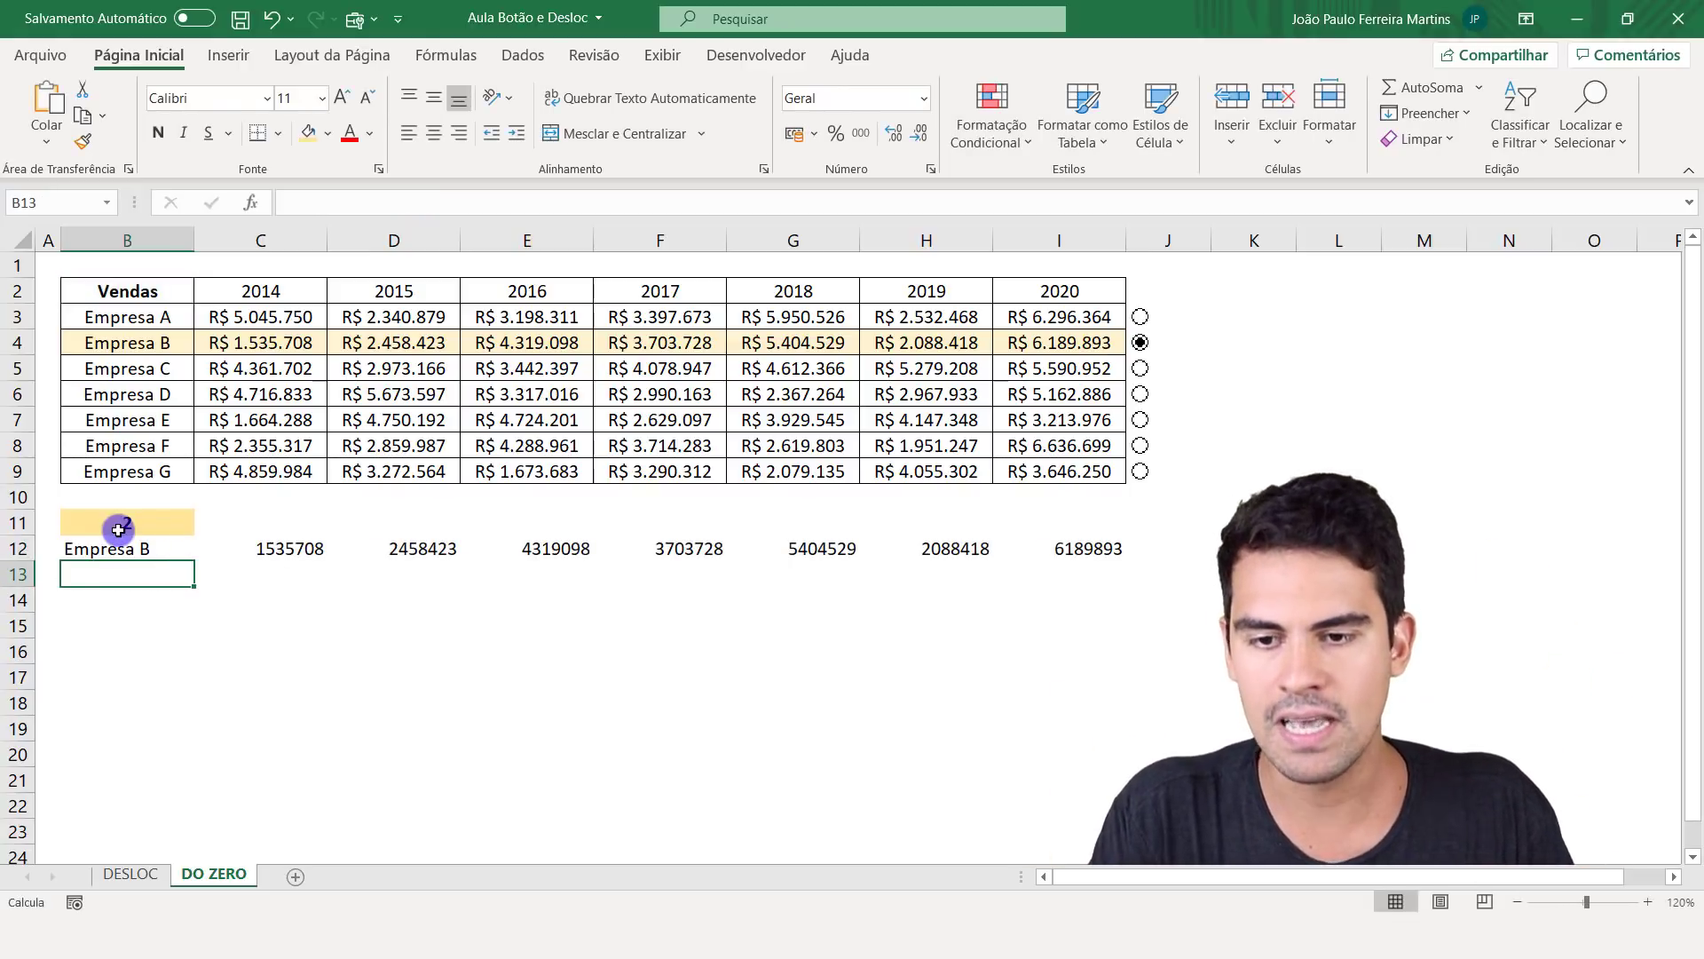
- In the B12 formula, try height and width arguments of 2;2 and 4;1, and restore them to 1;8
{"action": "left_click", "coordinate": [124, 543]}
{"action": "left_click_drag", "start_coordinate": [123, 546], "coordinate": [1084, 545]}
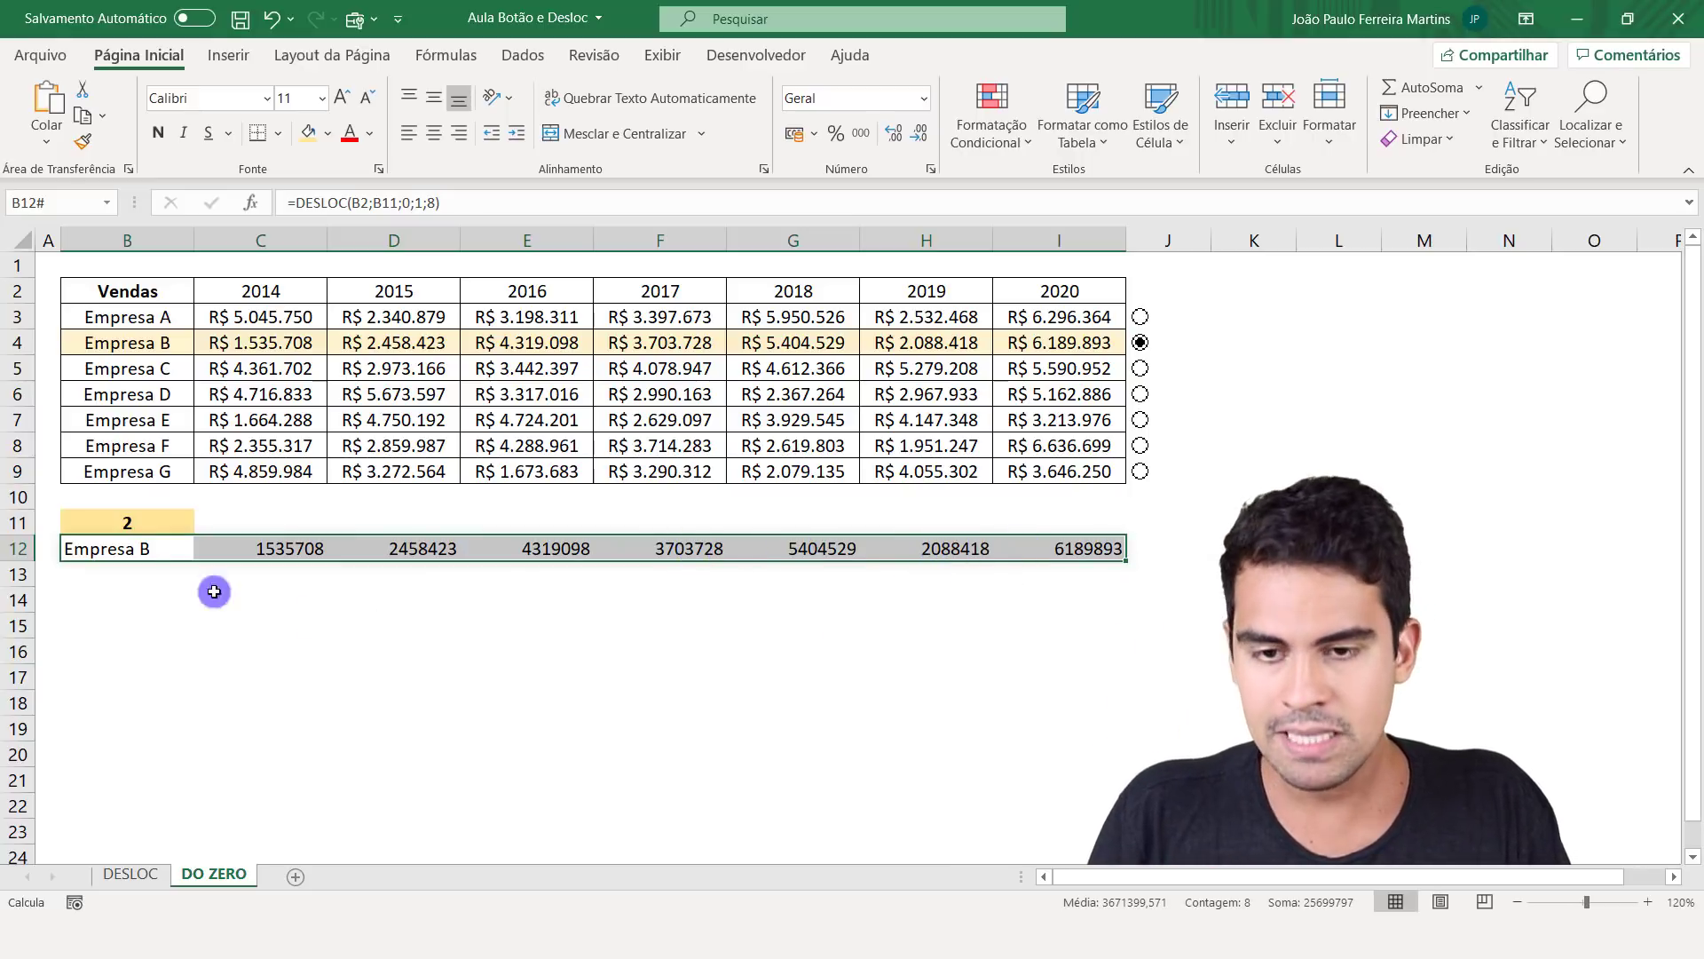
{"action": "key", "text": "F2"}
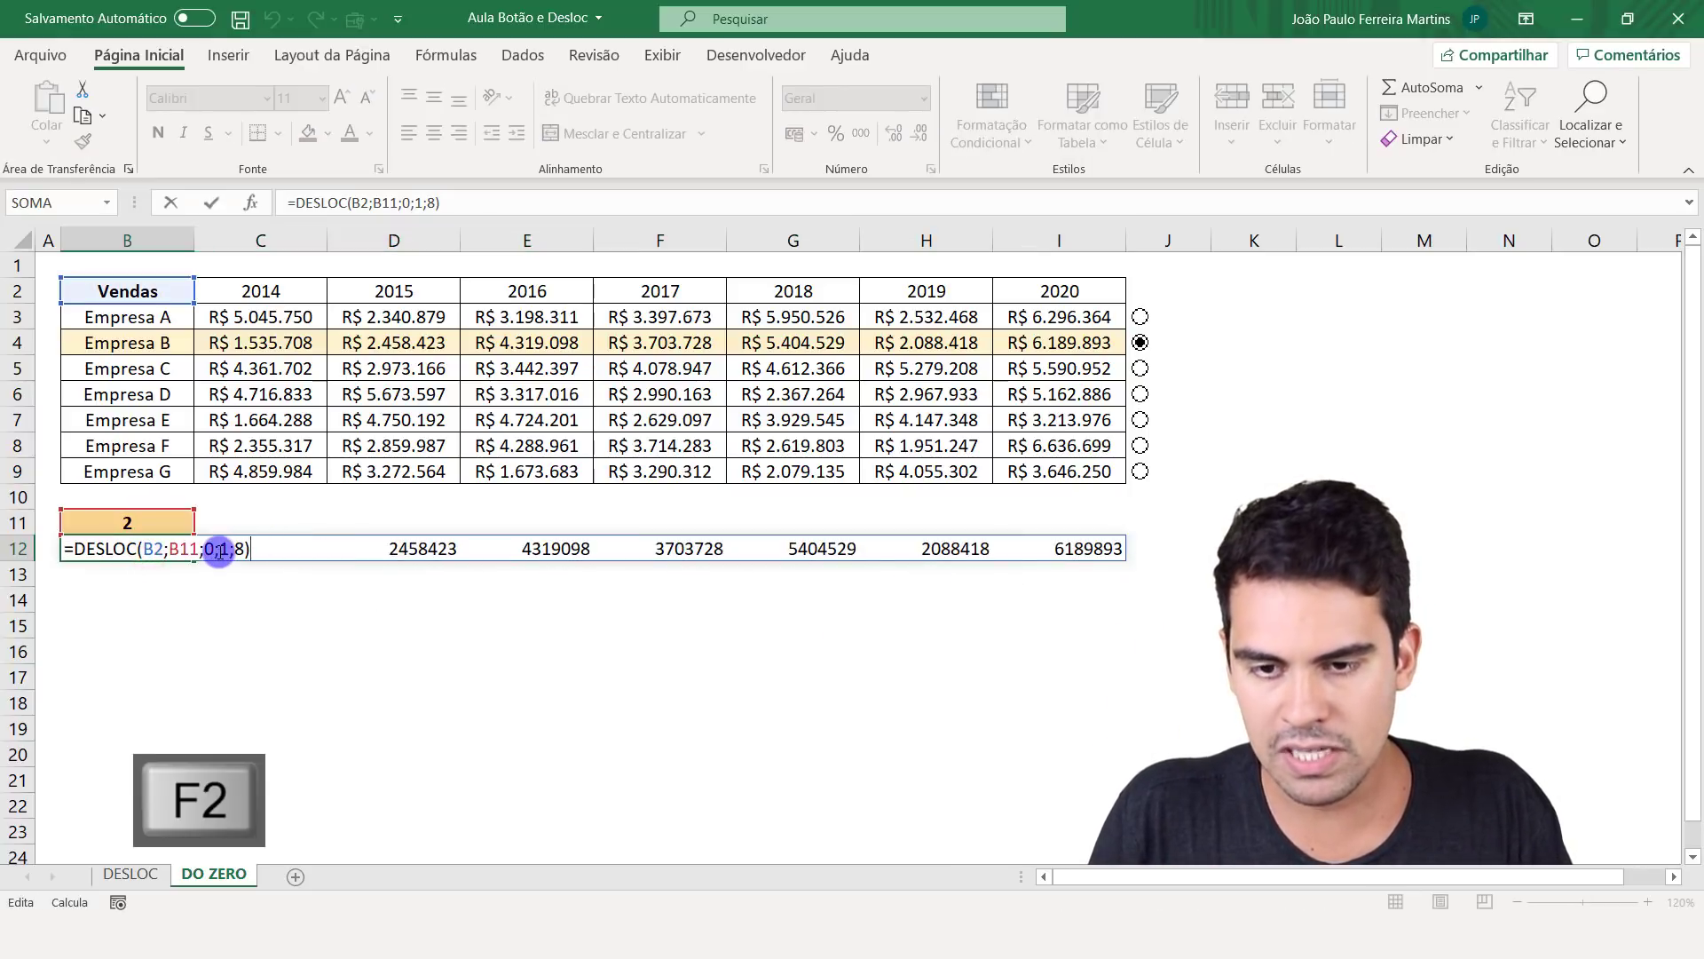
{"action": "left_click_drag", "start_coordinate": [217, 550], "coordinate": [297, 547]}
{"action": "key", "text": "BackSpace"}
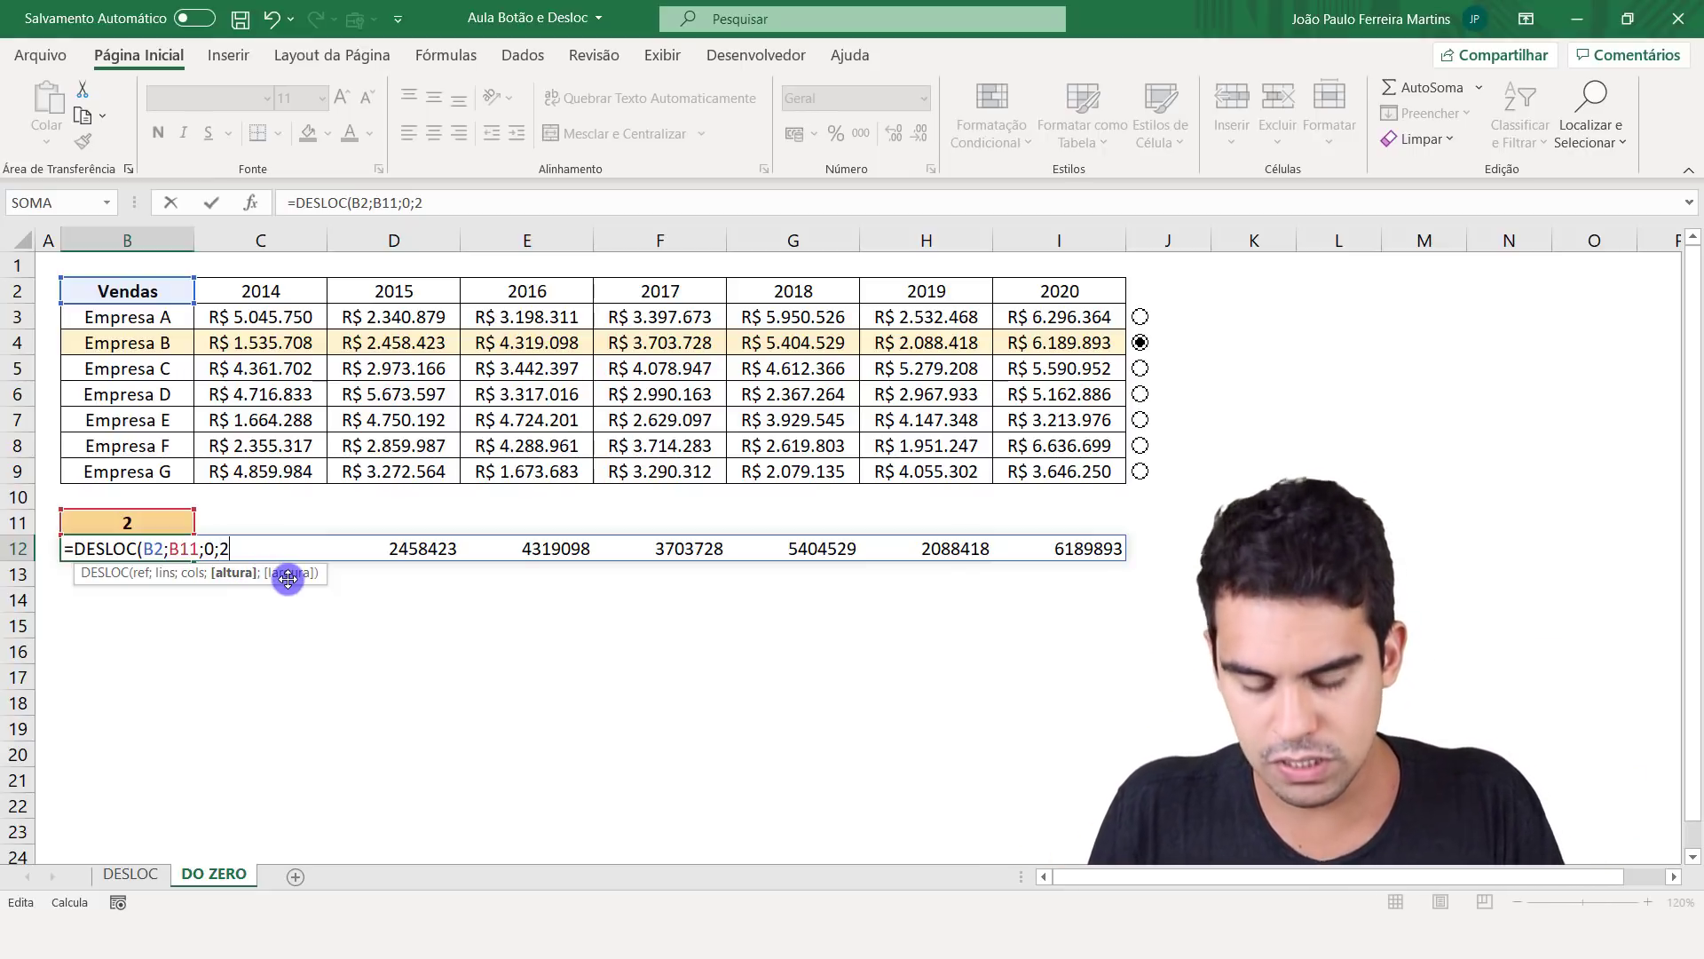
{"action": "type", "text": ";2"}
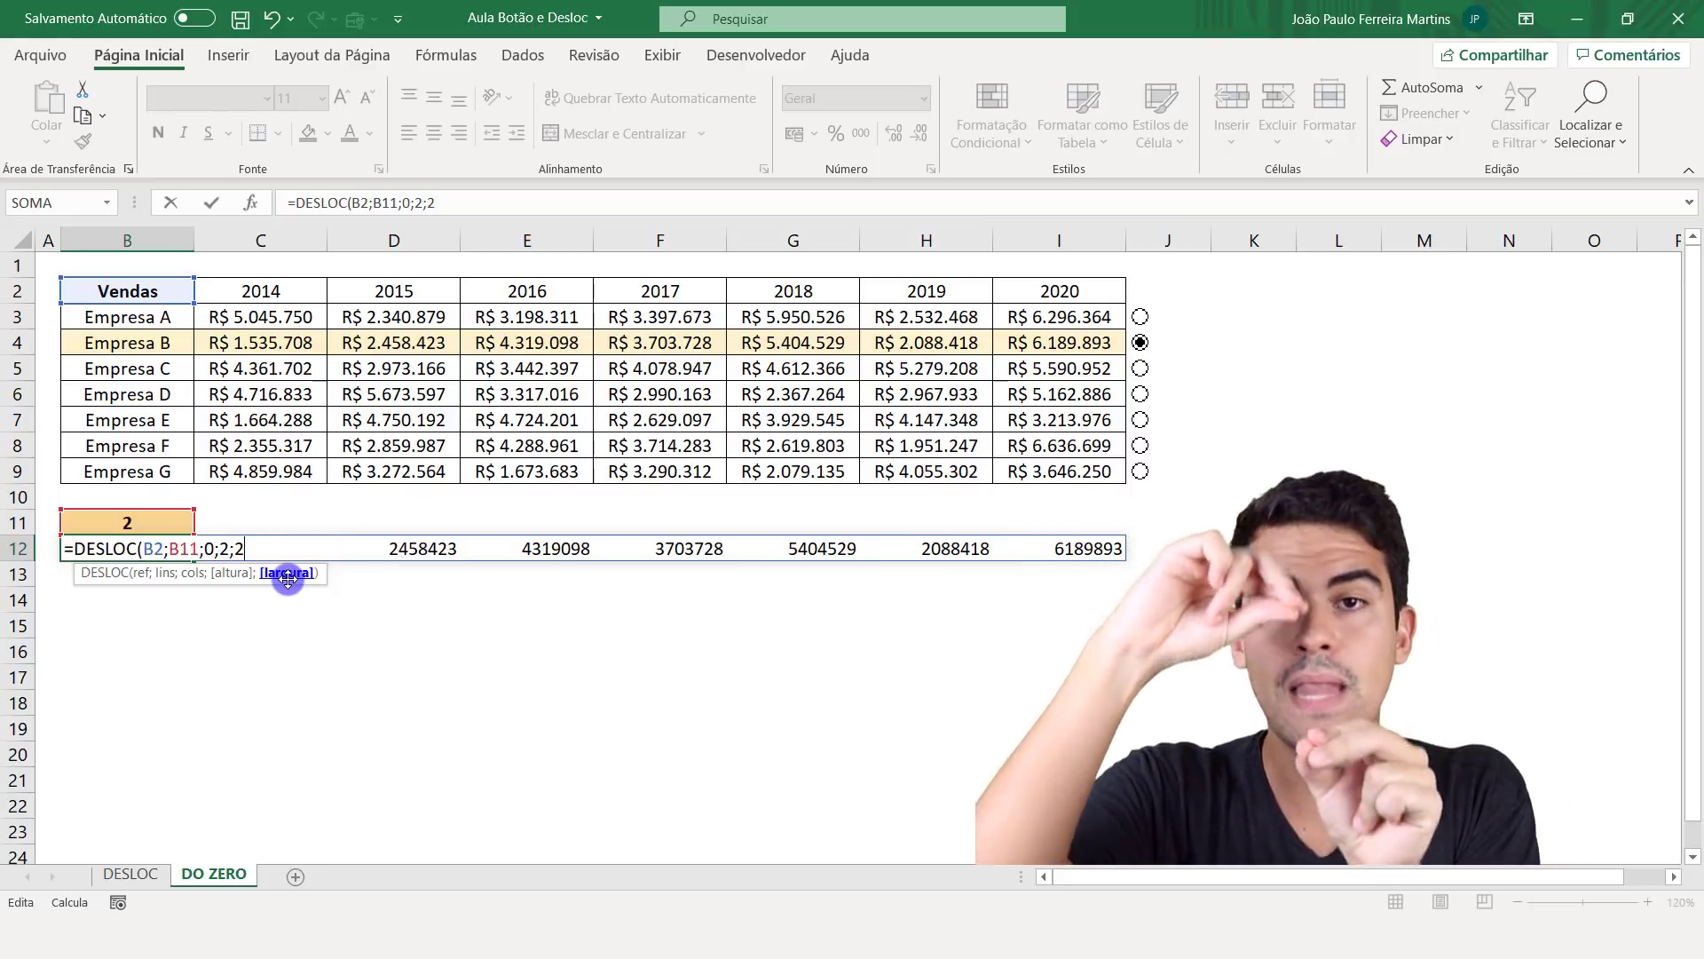
{"action": "key", "text": "BackSpace"}
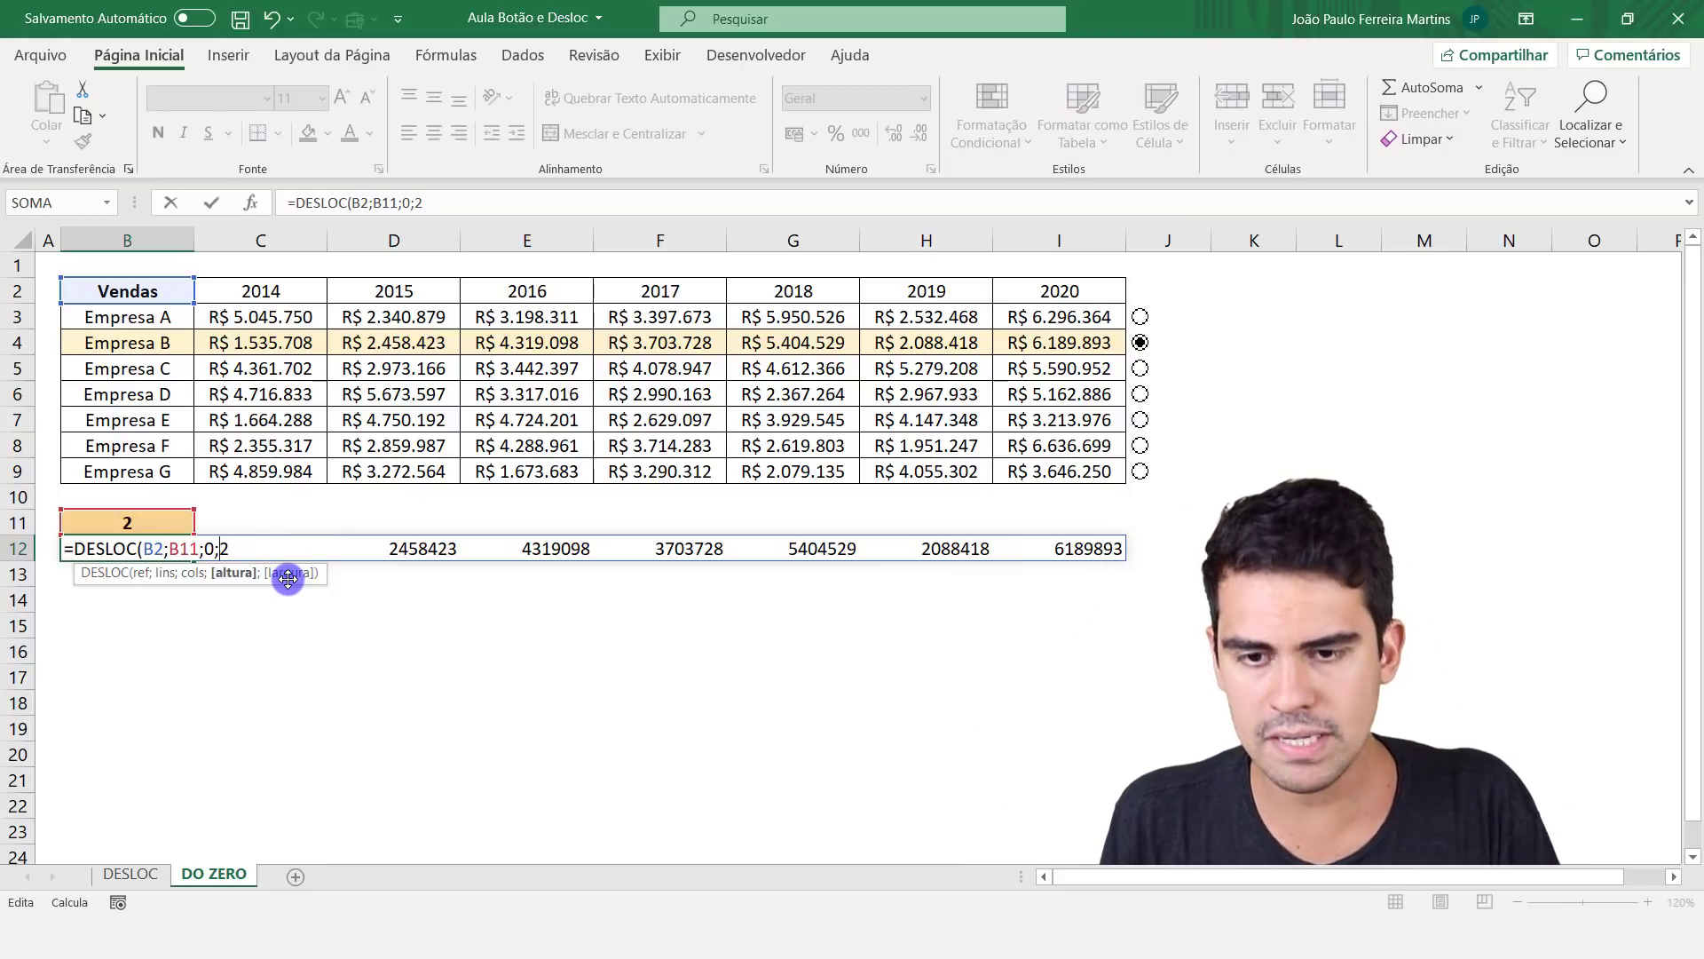
{"action": "type", "text": "4;1"}
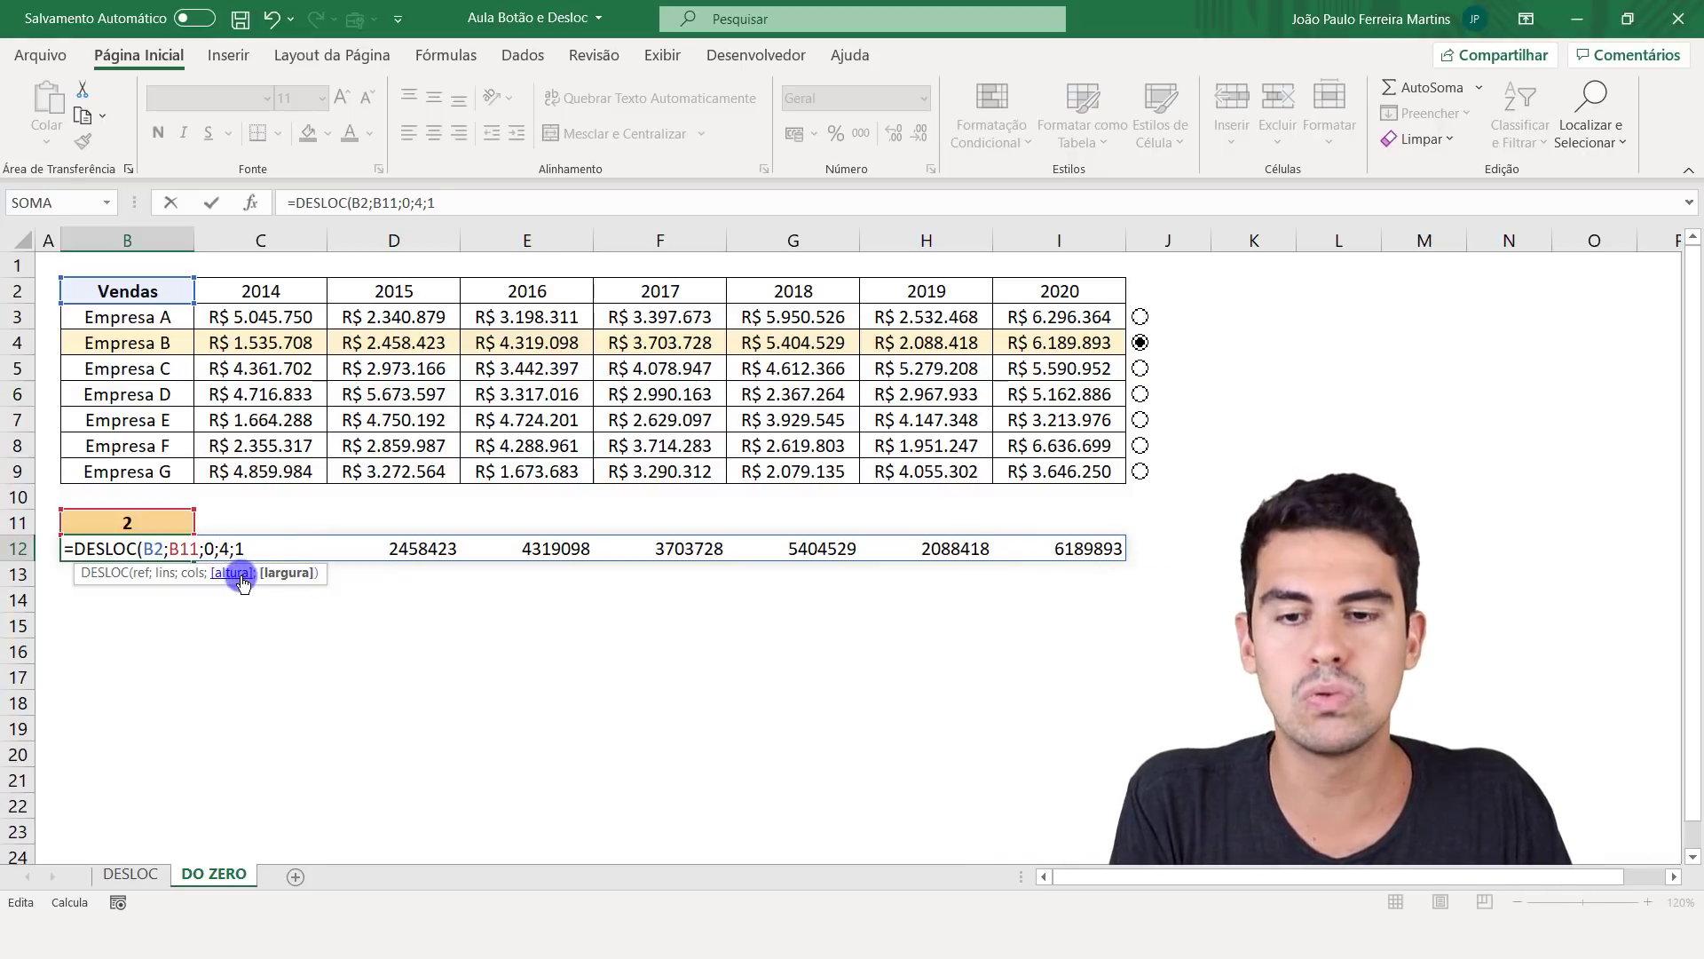
{"action": "left_click", "coordinate": [286, 574]}
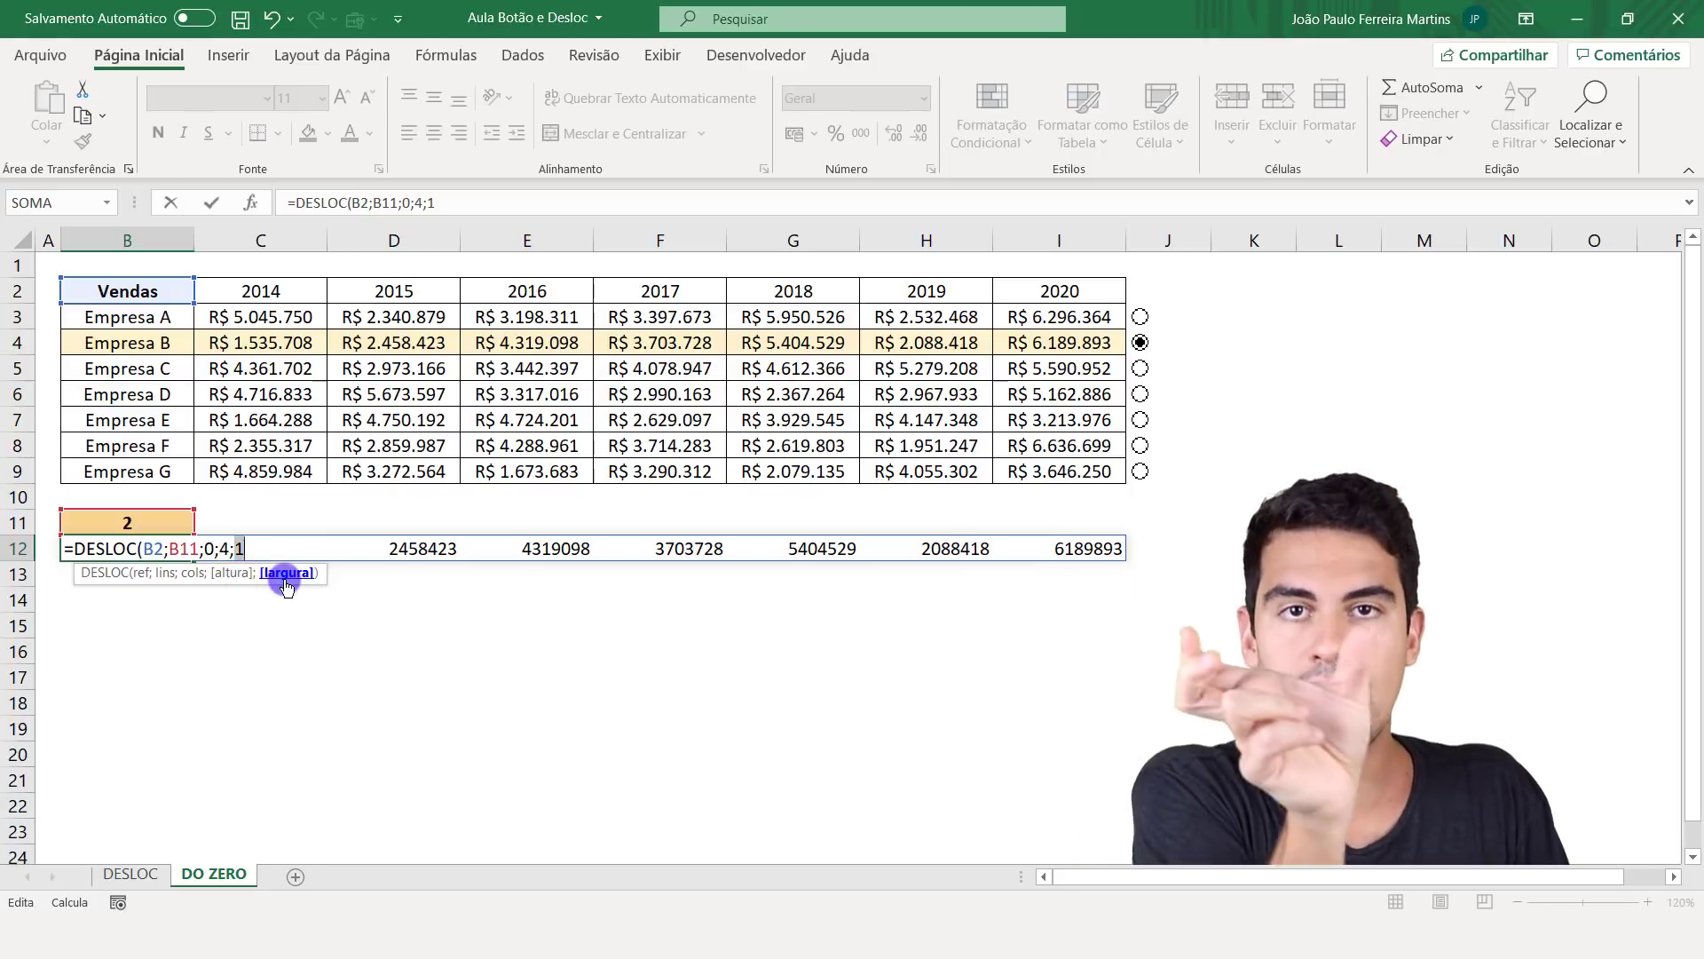
{"action": "key", "text": "BackSpace"}
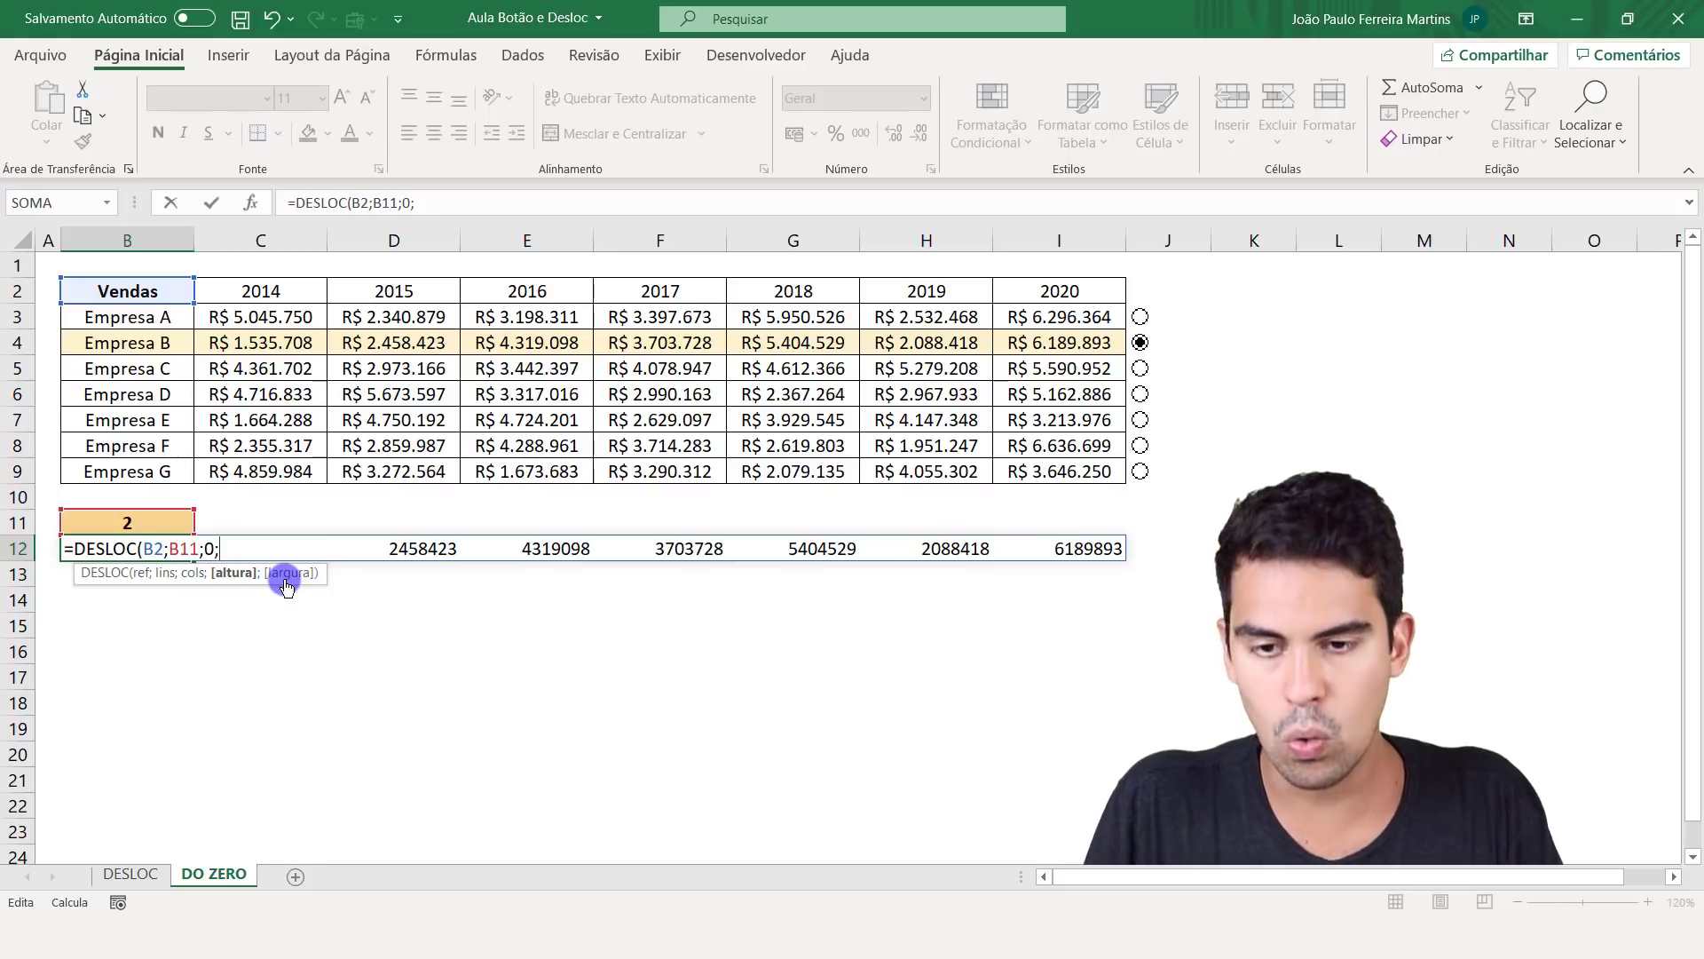
{"action": "type", "text": "1;"}
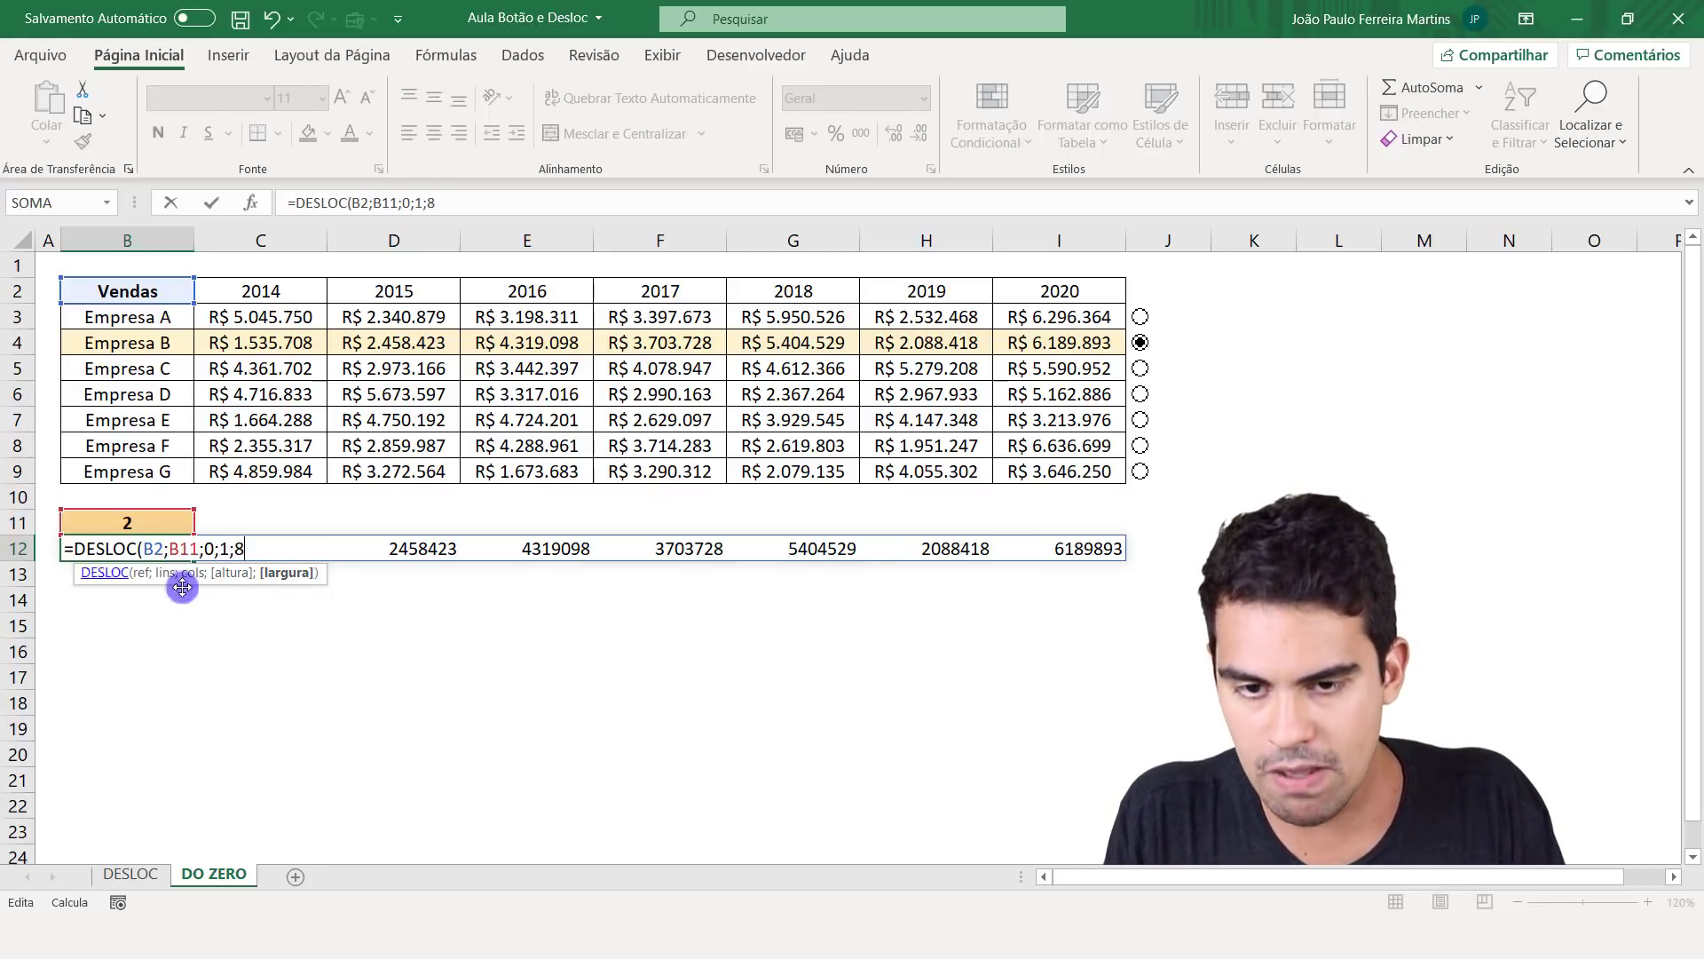
{"action": "type", "text": "8"}
{"action": "key", "text": "Return"}
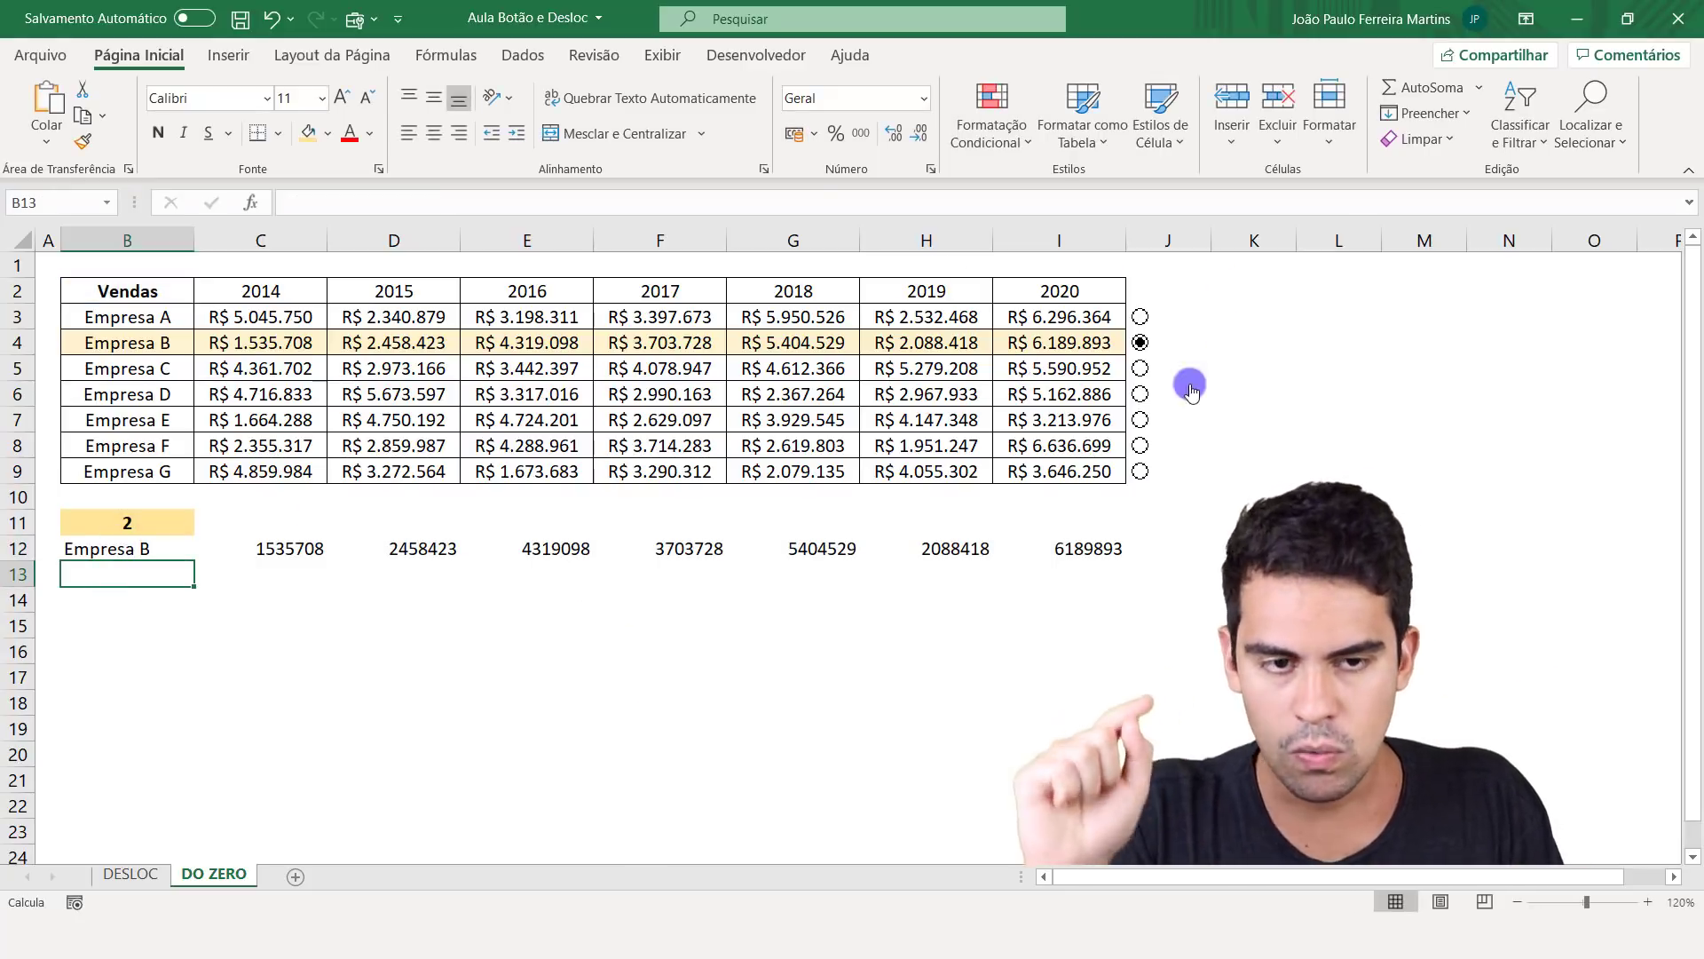
- Select the Empresa C option button and compare linked cell B11 with the formula result in row 12
{"action": "left_click", "coordinate": [1140, 368]}
{"action": "left_click", "coordinate": [152, 525]}
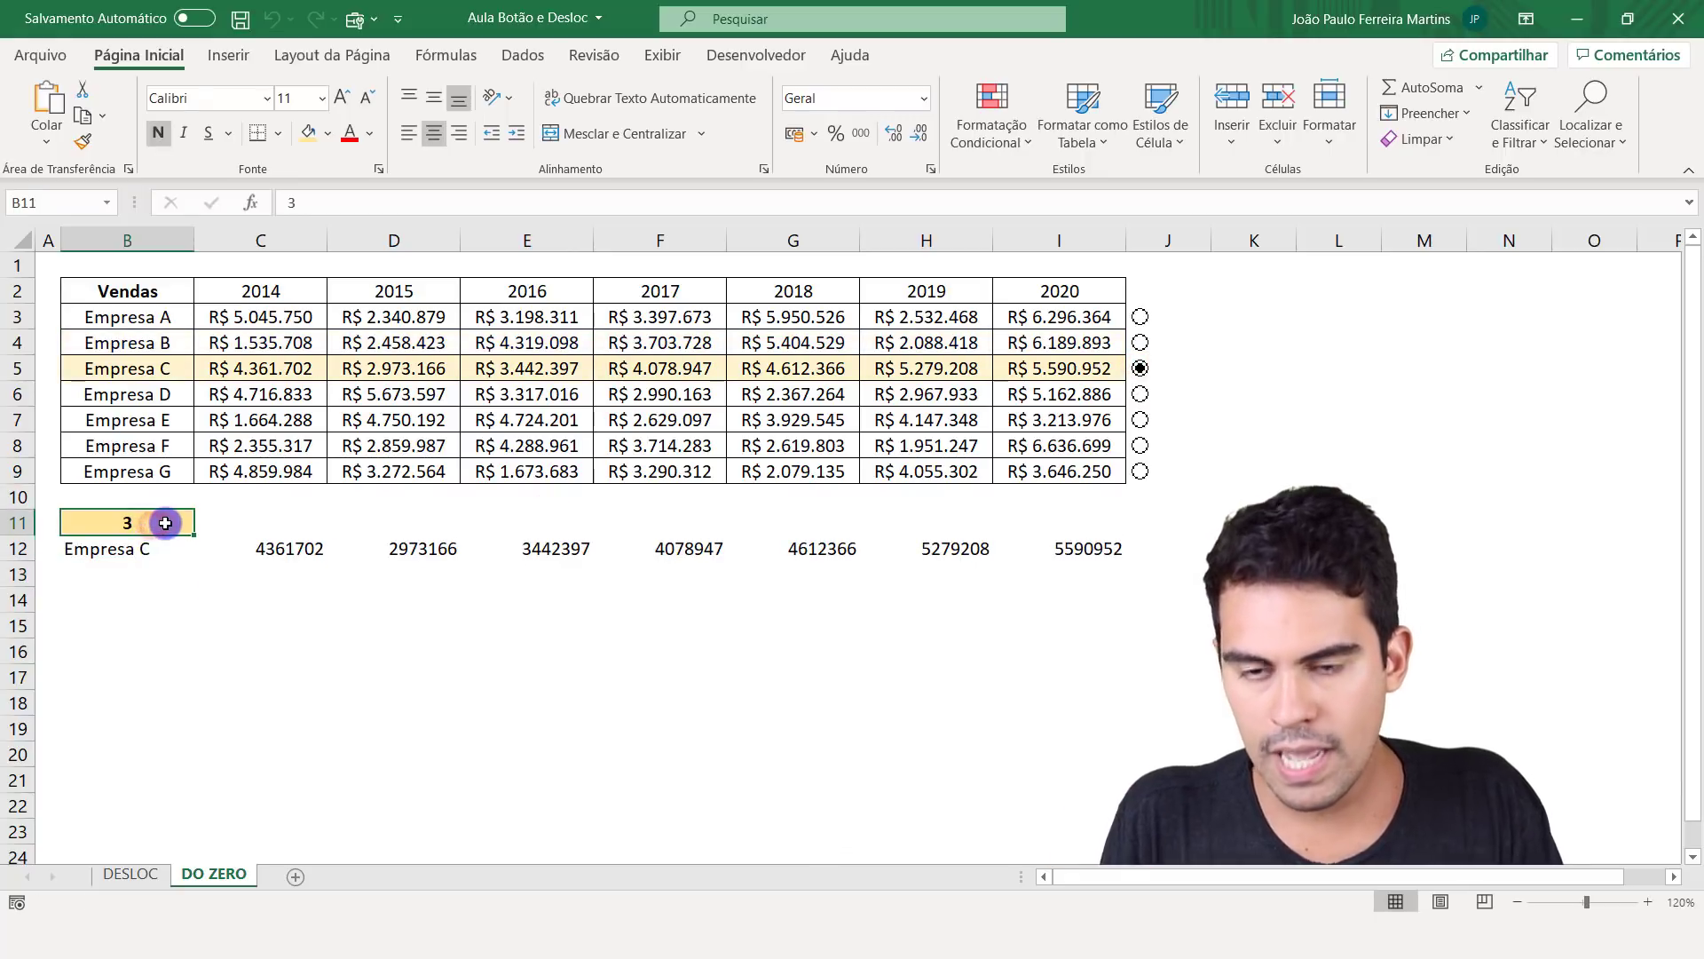
{"action": "left_click", "coordinate": [151, 549]}
- Review the reference, rows, height and width arguments of the DESLOC formula in B12 without changing them
{"action": "key", "text": "F2"}
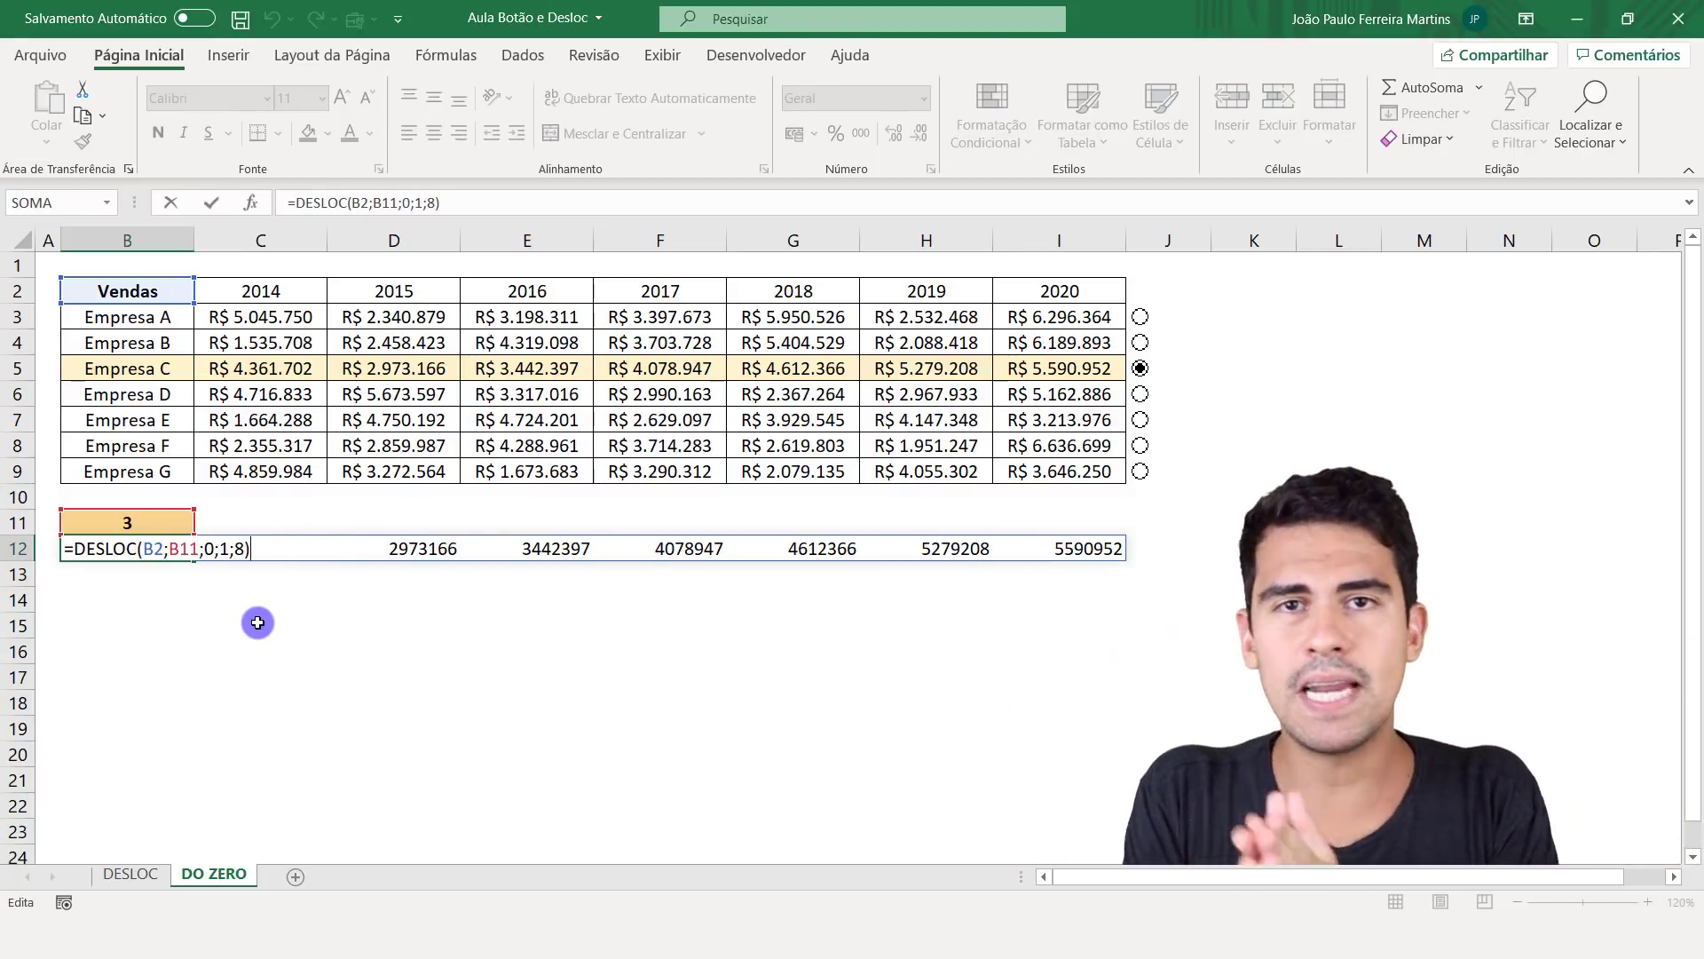
{"action": "left_click", "coordinate": [222, 547]}
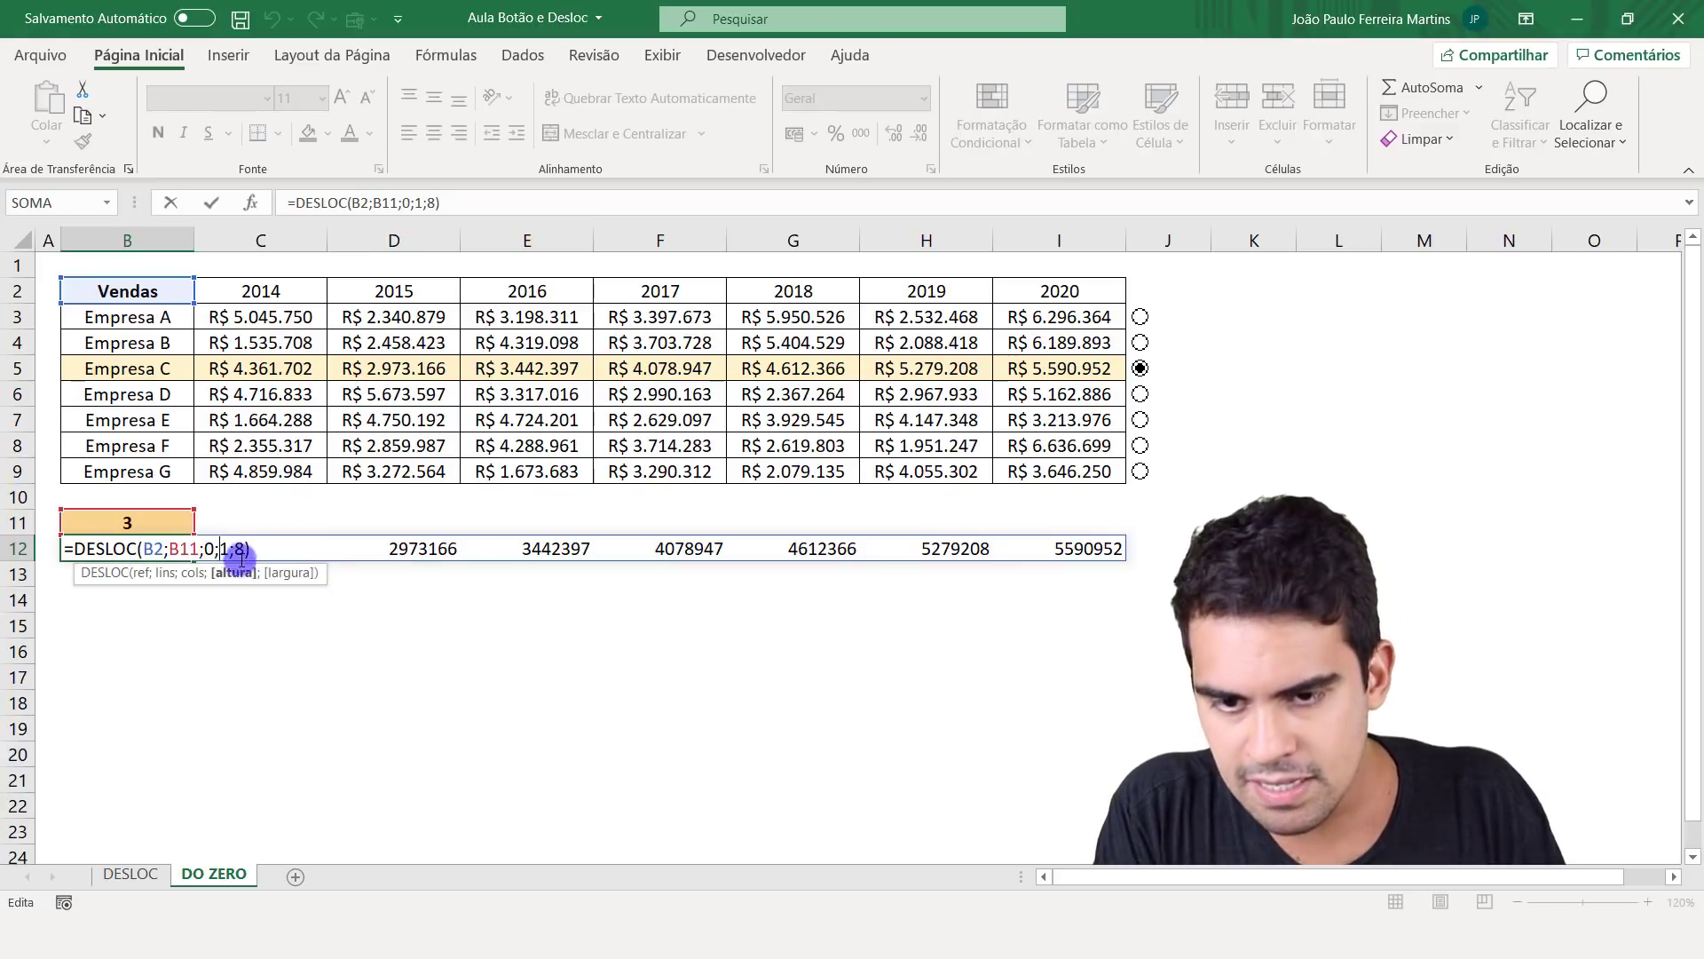
{"action": "left_click", "coordinate": [288, 575]}
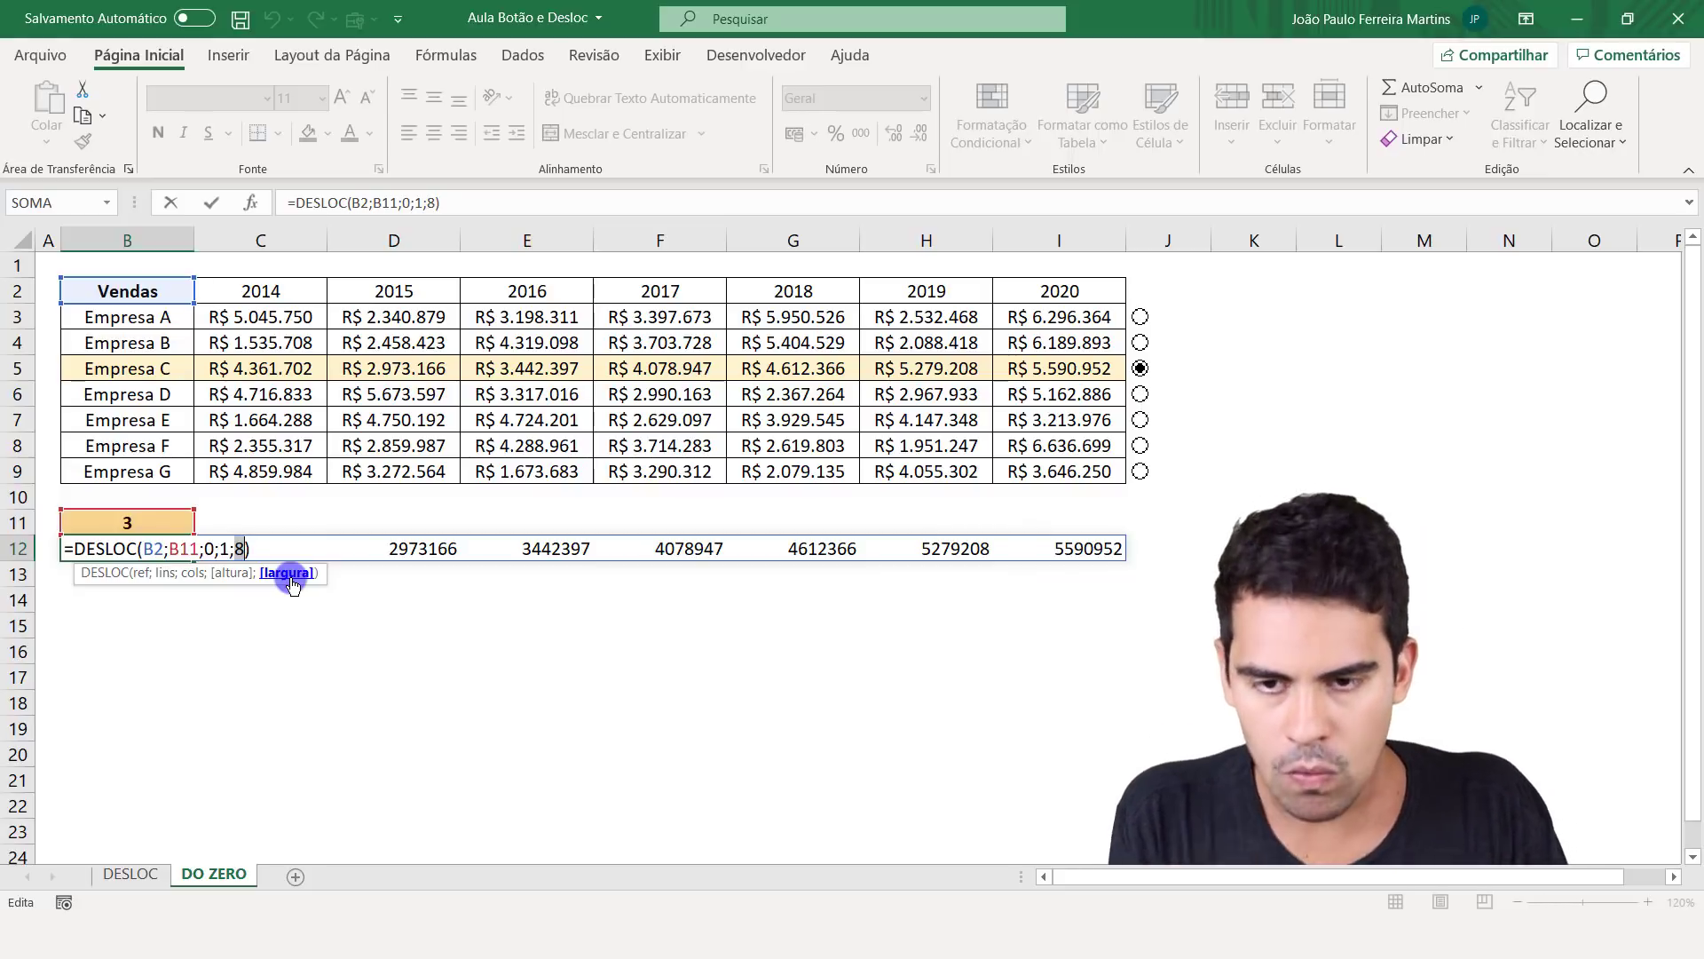
{"action": "left_click", "coordinate": [158, 574]}
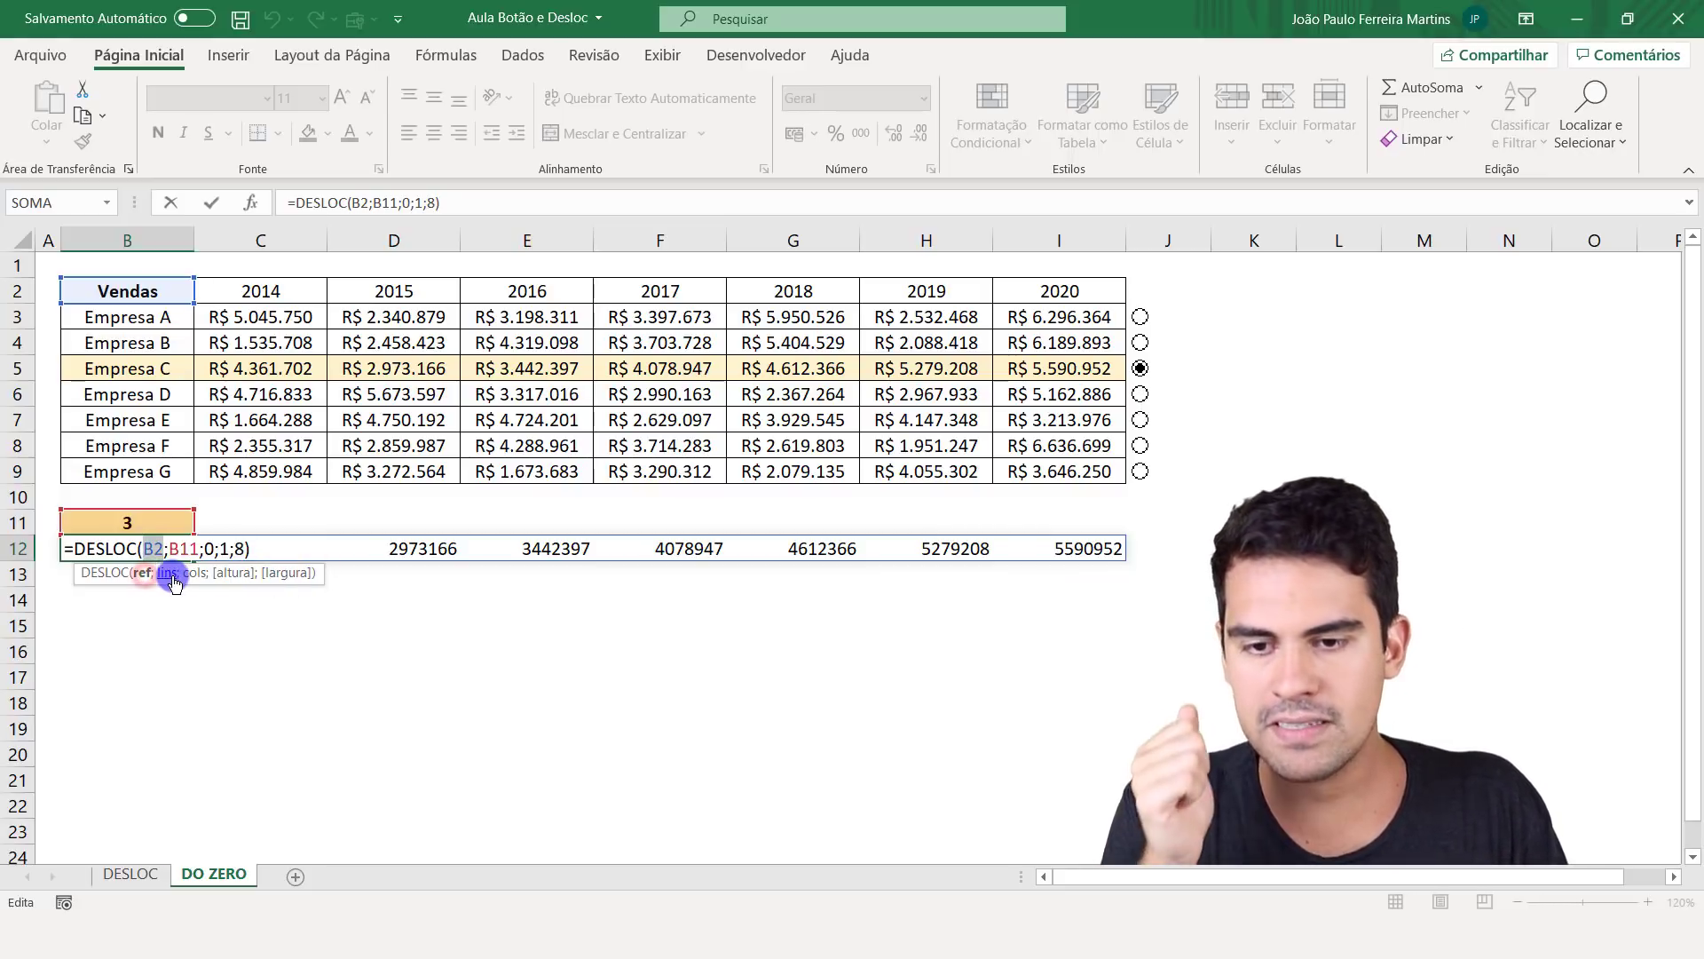
{"action": "left_click", "coordinate": [172, 575]}
{"action": "left_click", "coordinate": [236, 574]}
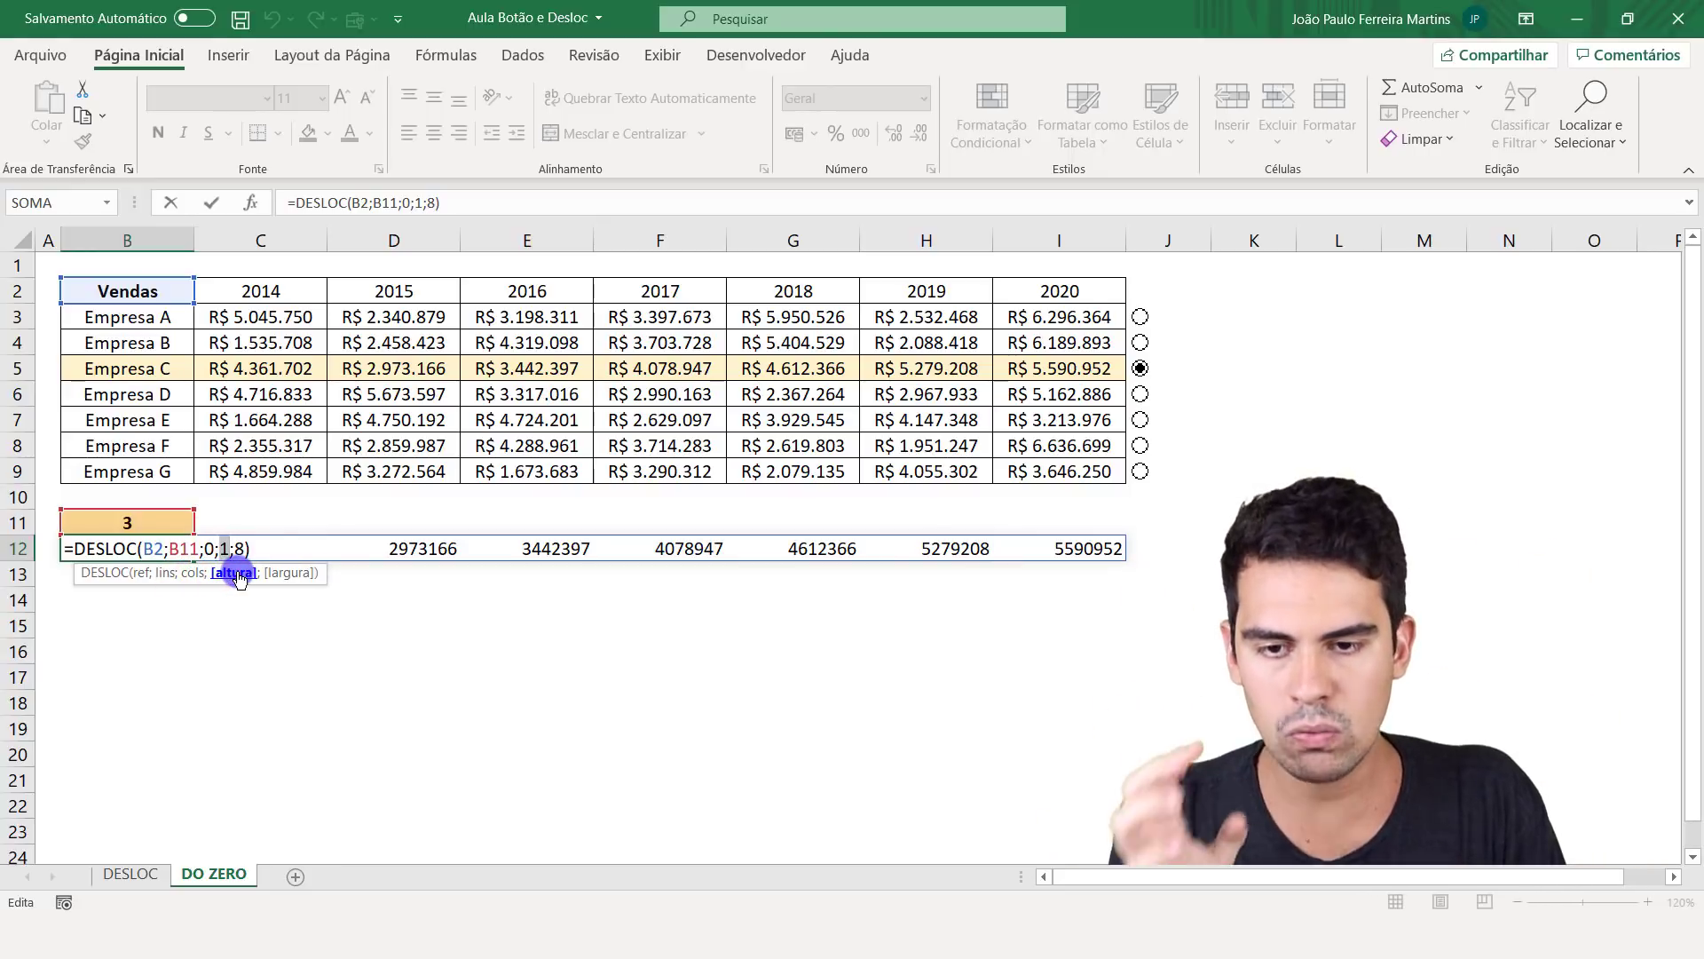
{"action": "left_click", "coordinate": [284, 573]}
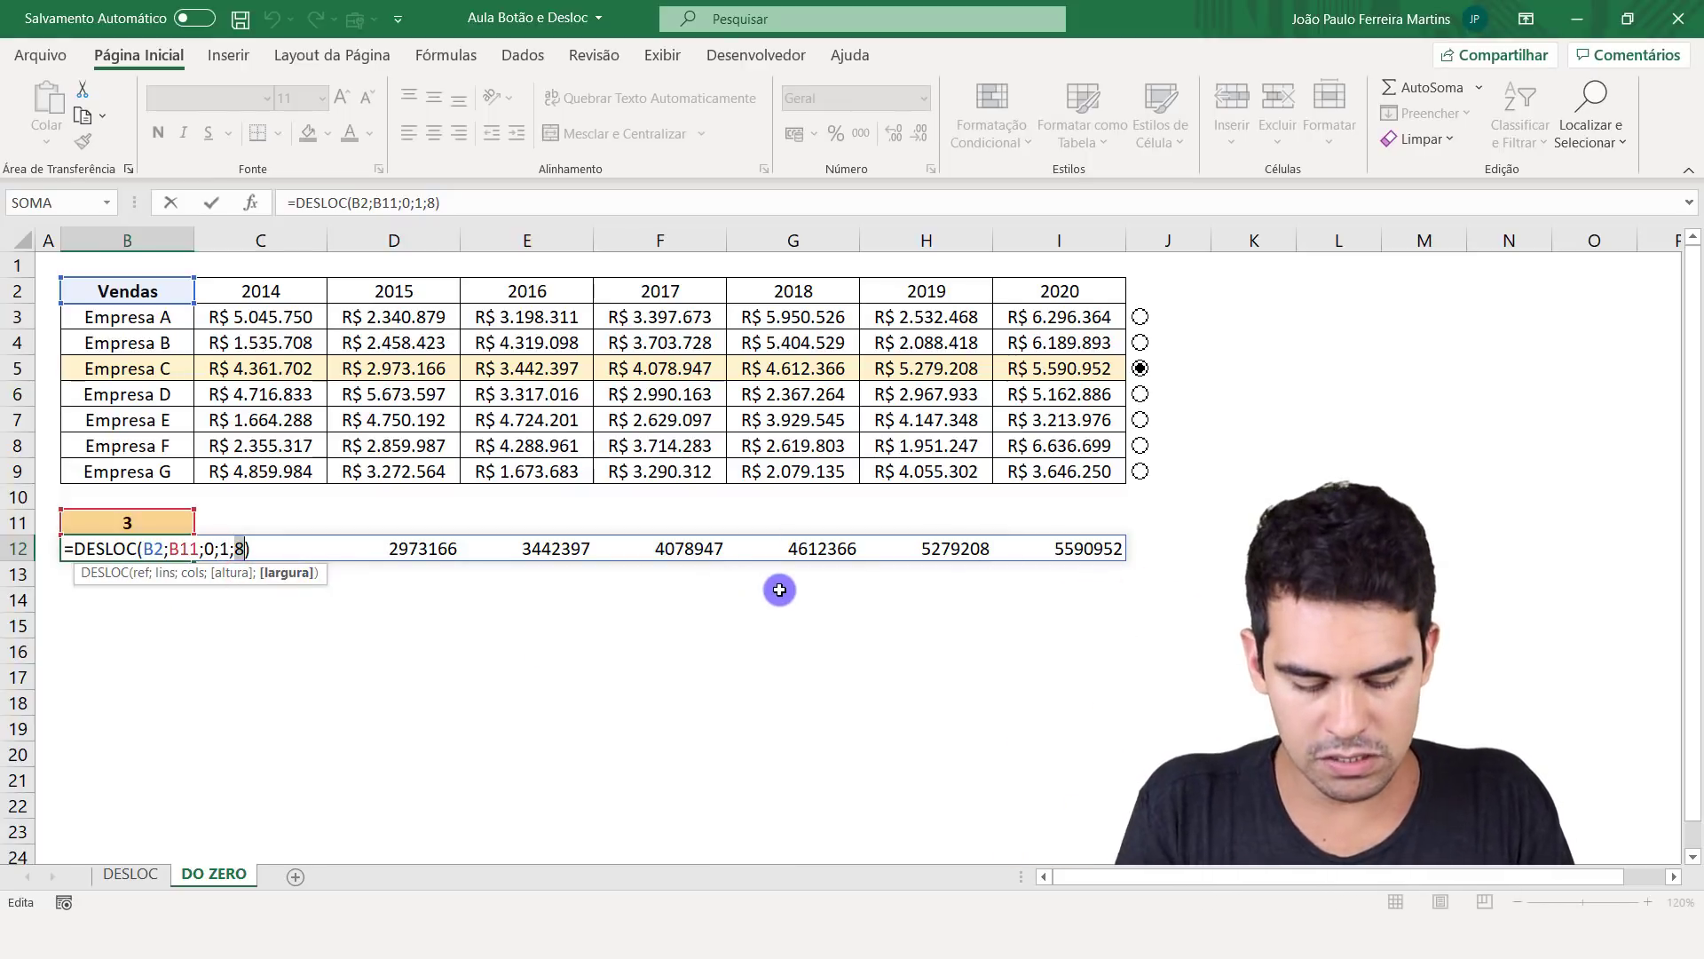
{"action": "key", "text": "Return"}
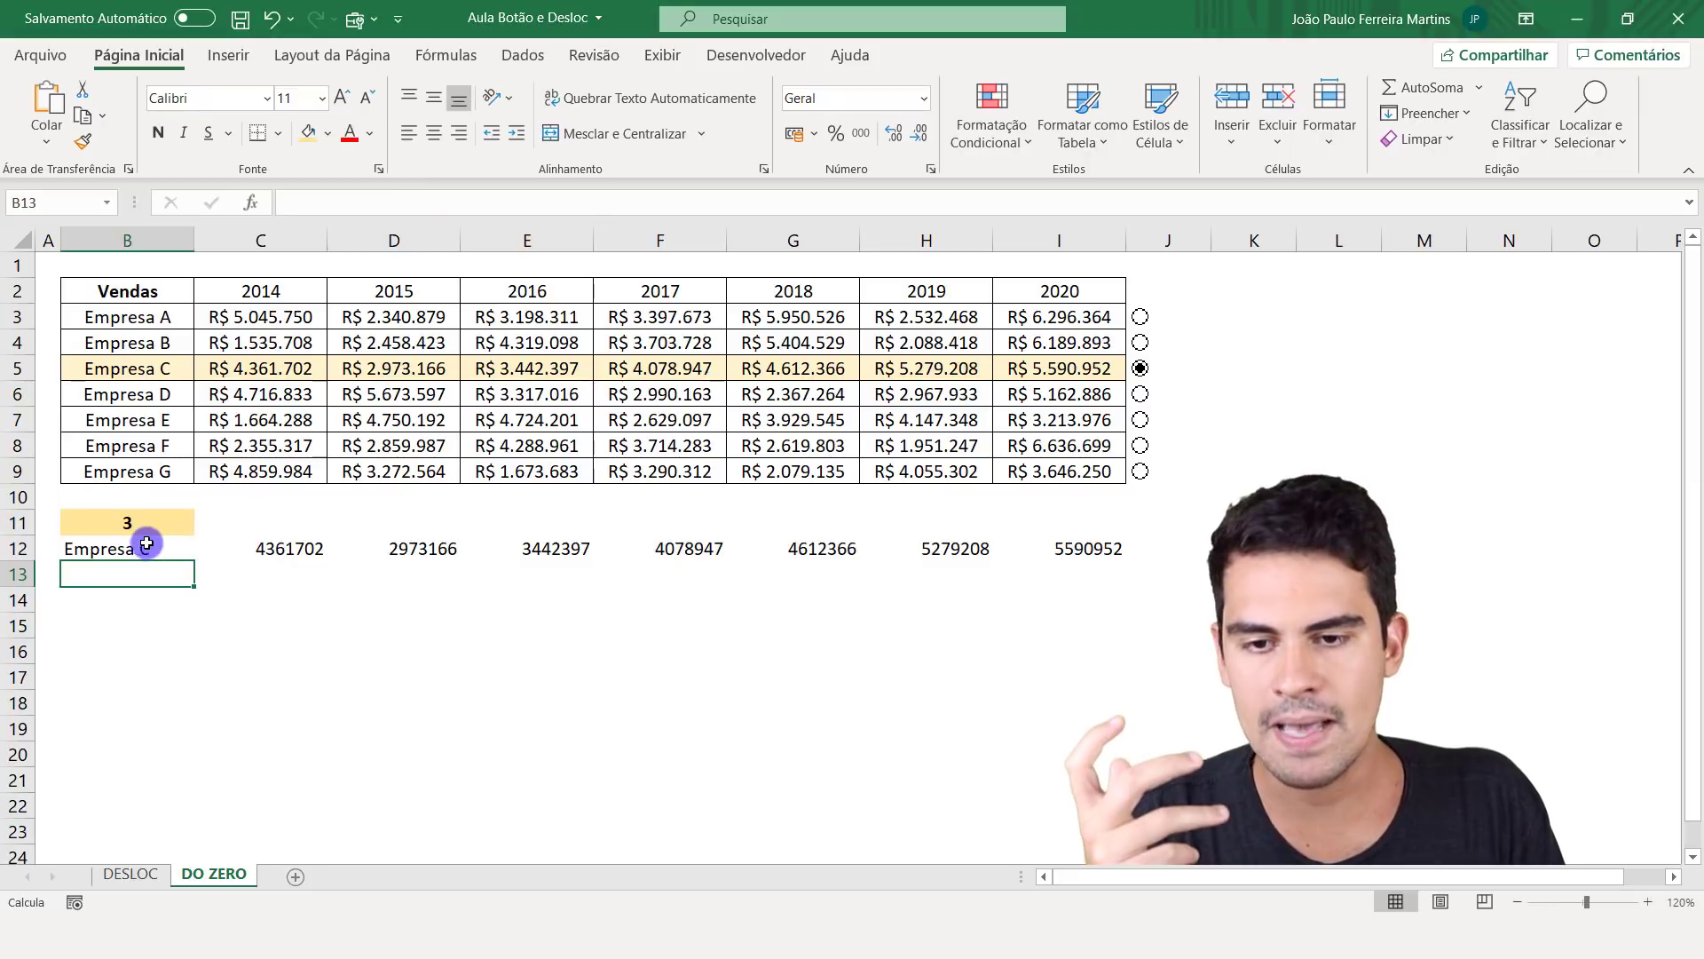
- Format the result values in C12:I12 as Moeda without decimal places and center them
{"action": "left_click", "coordinate": [257, 549]}
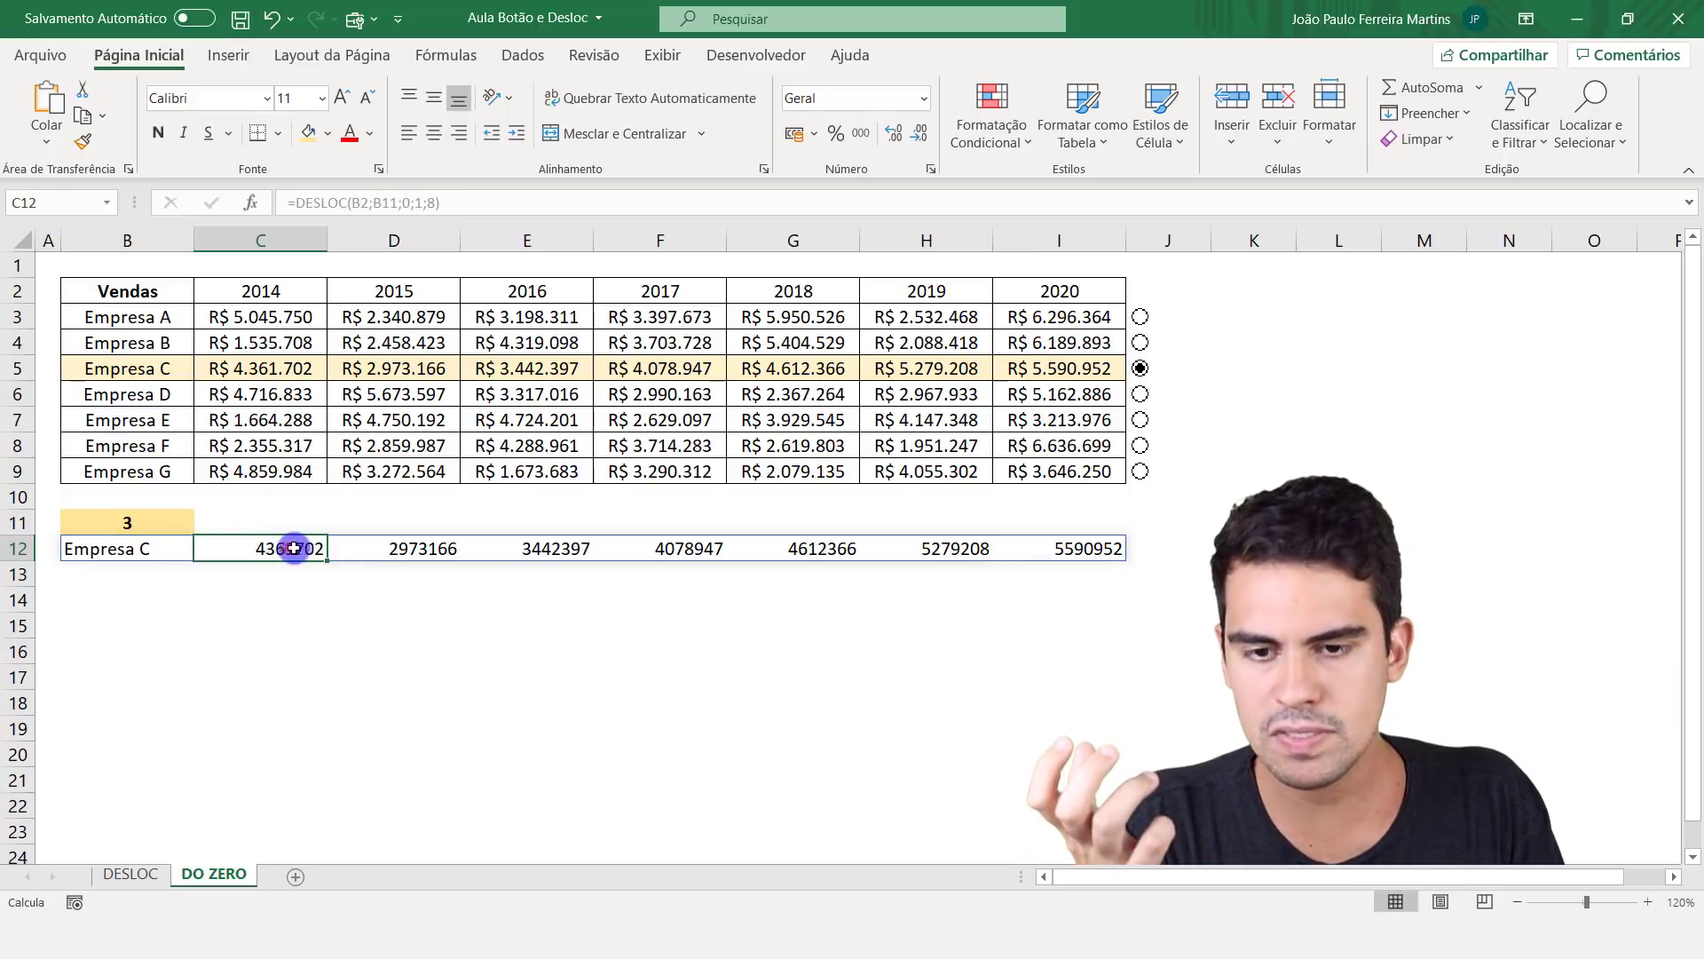
{"action": "left_click_drag", "start_coordinate": [293, 548], "coordinate": [1099, 546]}
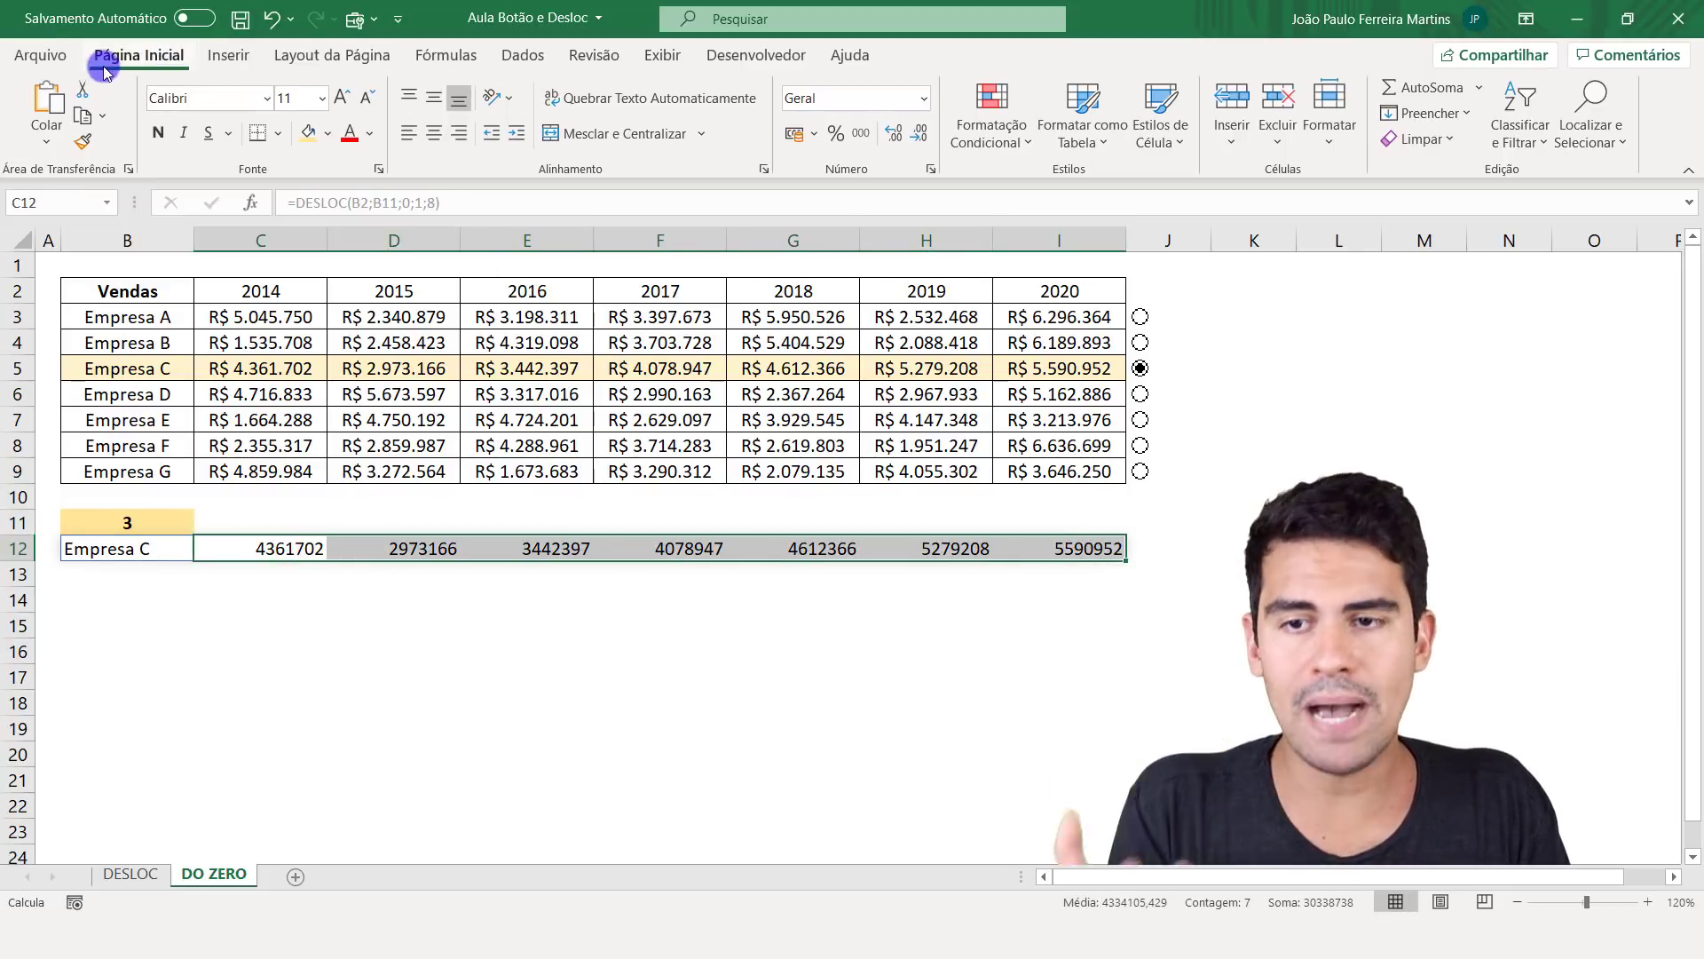
{"action": "left_click", "coordinate": [924, 98]}
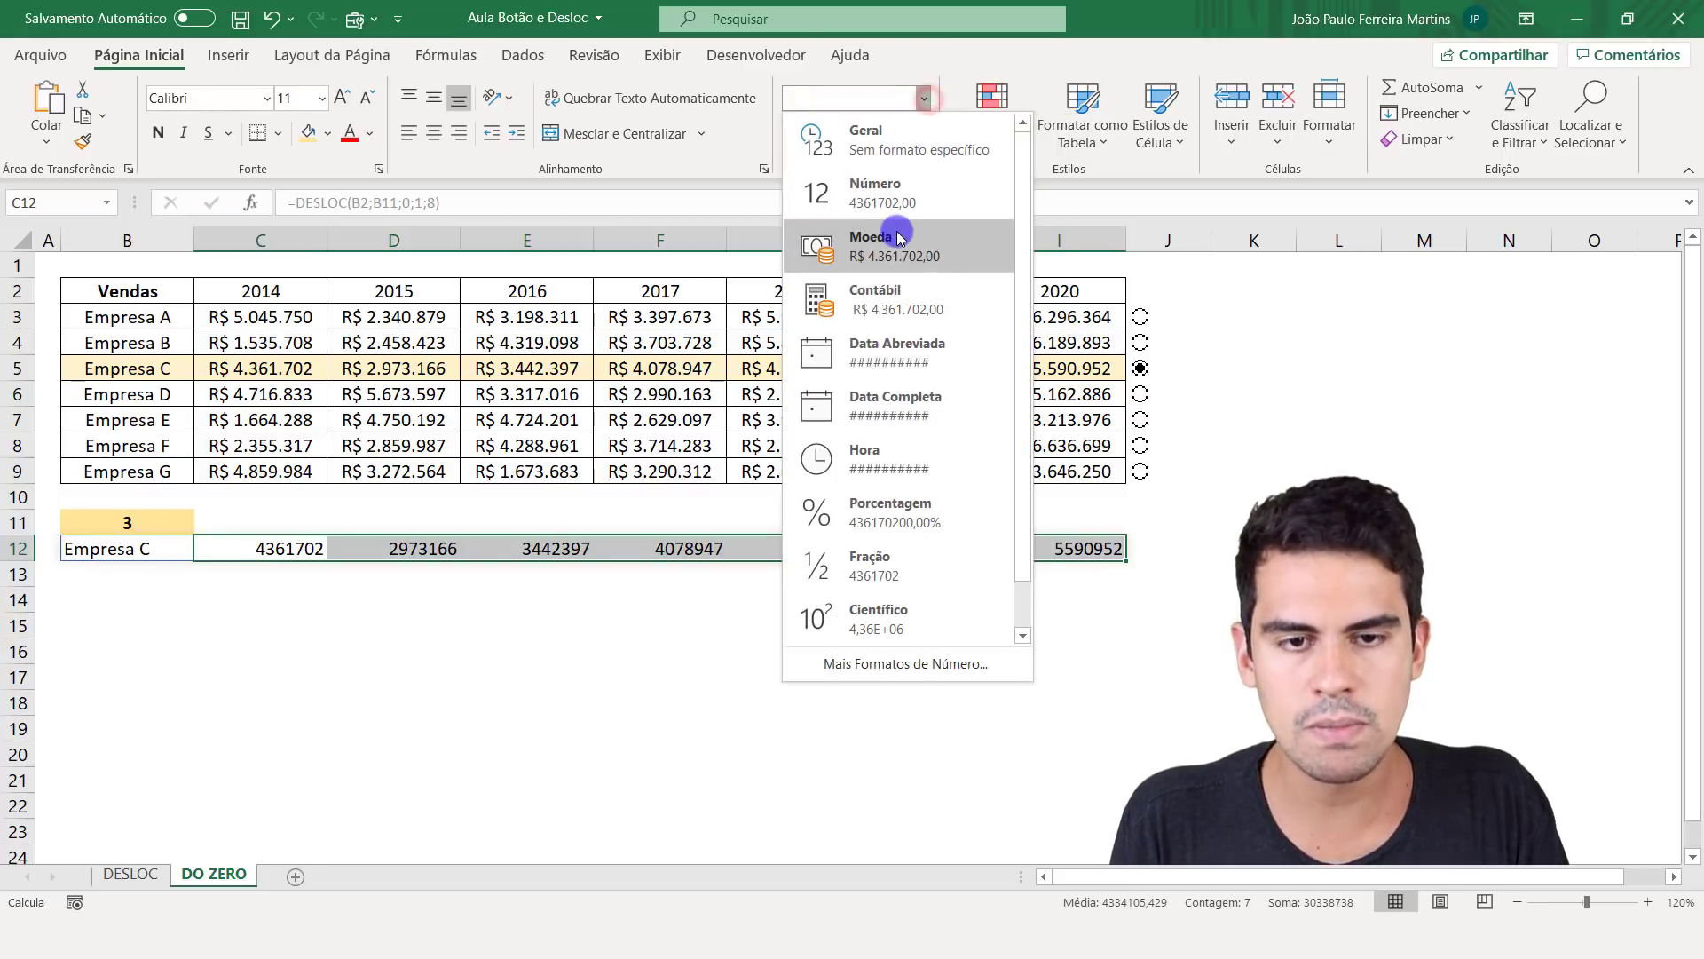
{"action": "left_click", "coordinate": [896, 236]}
{"action": "left_click", "coordinate": [923, 133]}
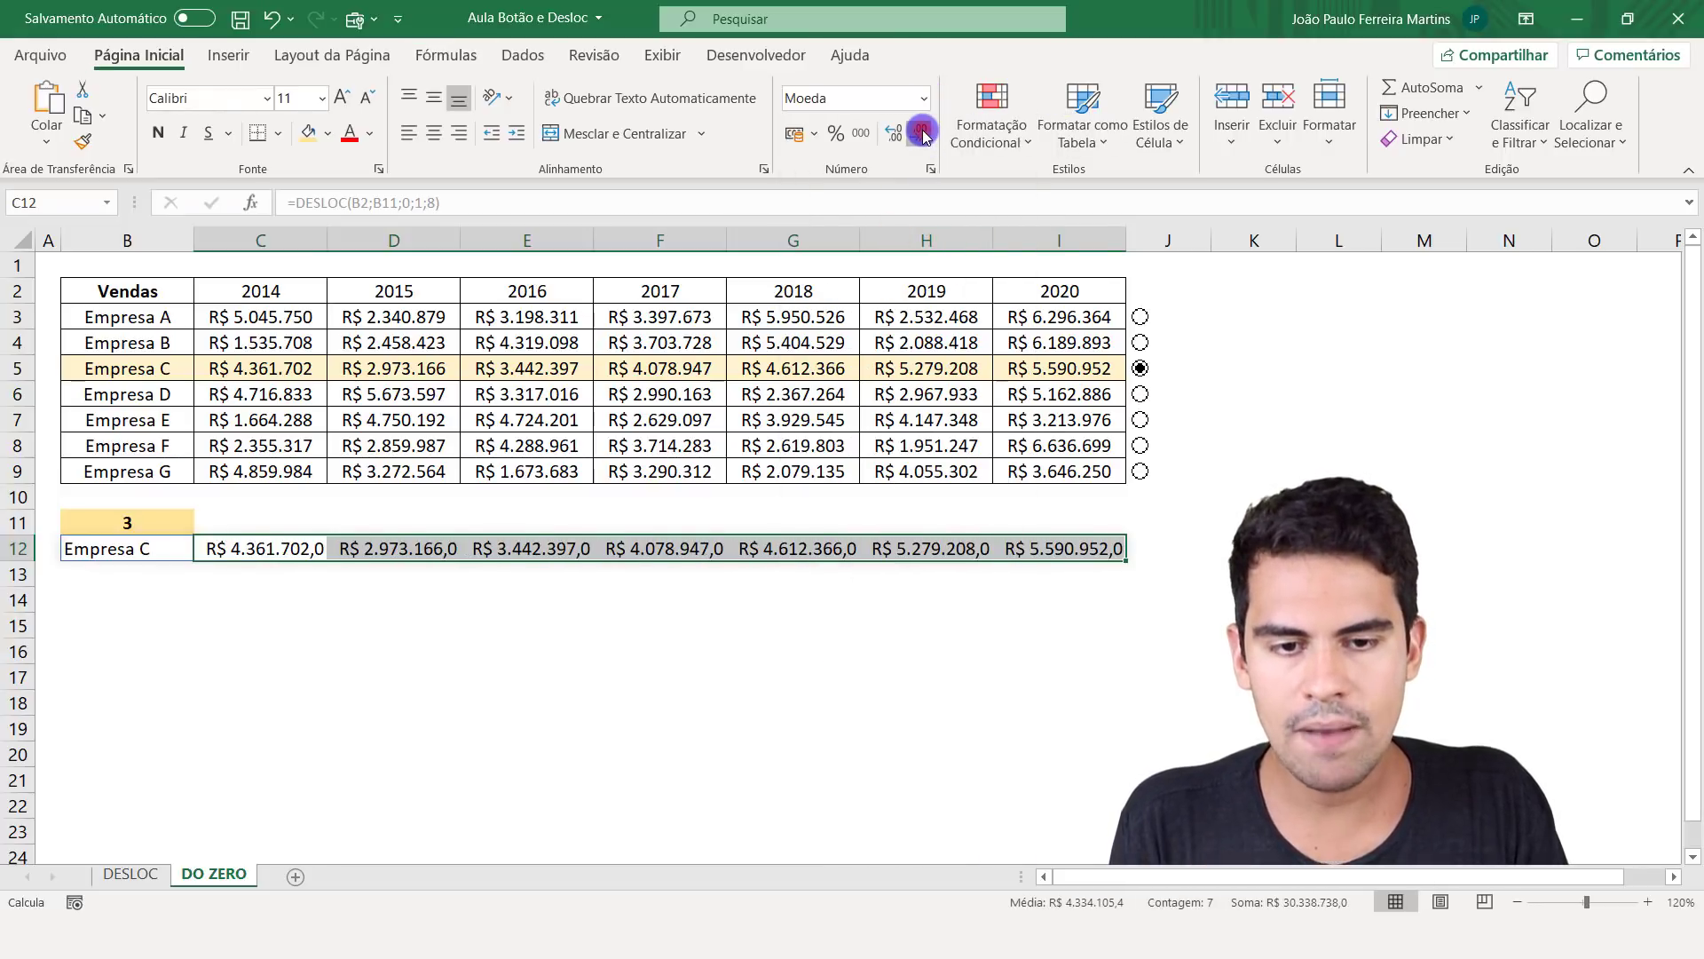
{"action": "left_click", "coordinate": [923, 133]}
{"action": "left_click", "coordinate": [435, 134]}
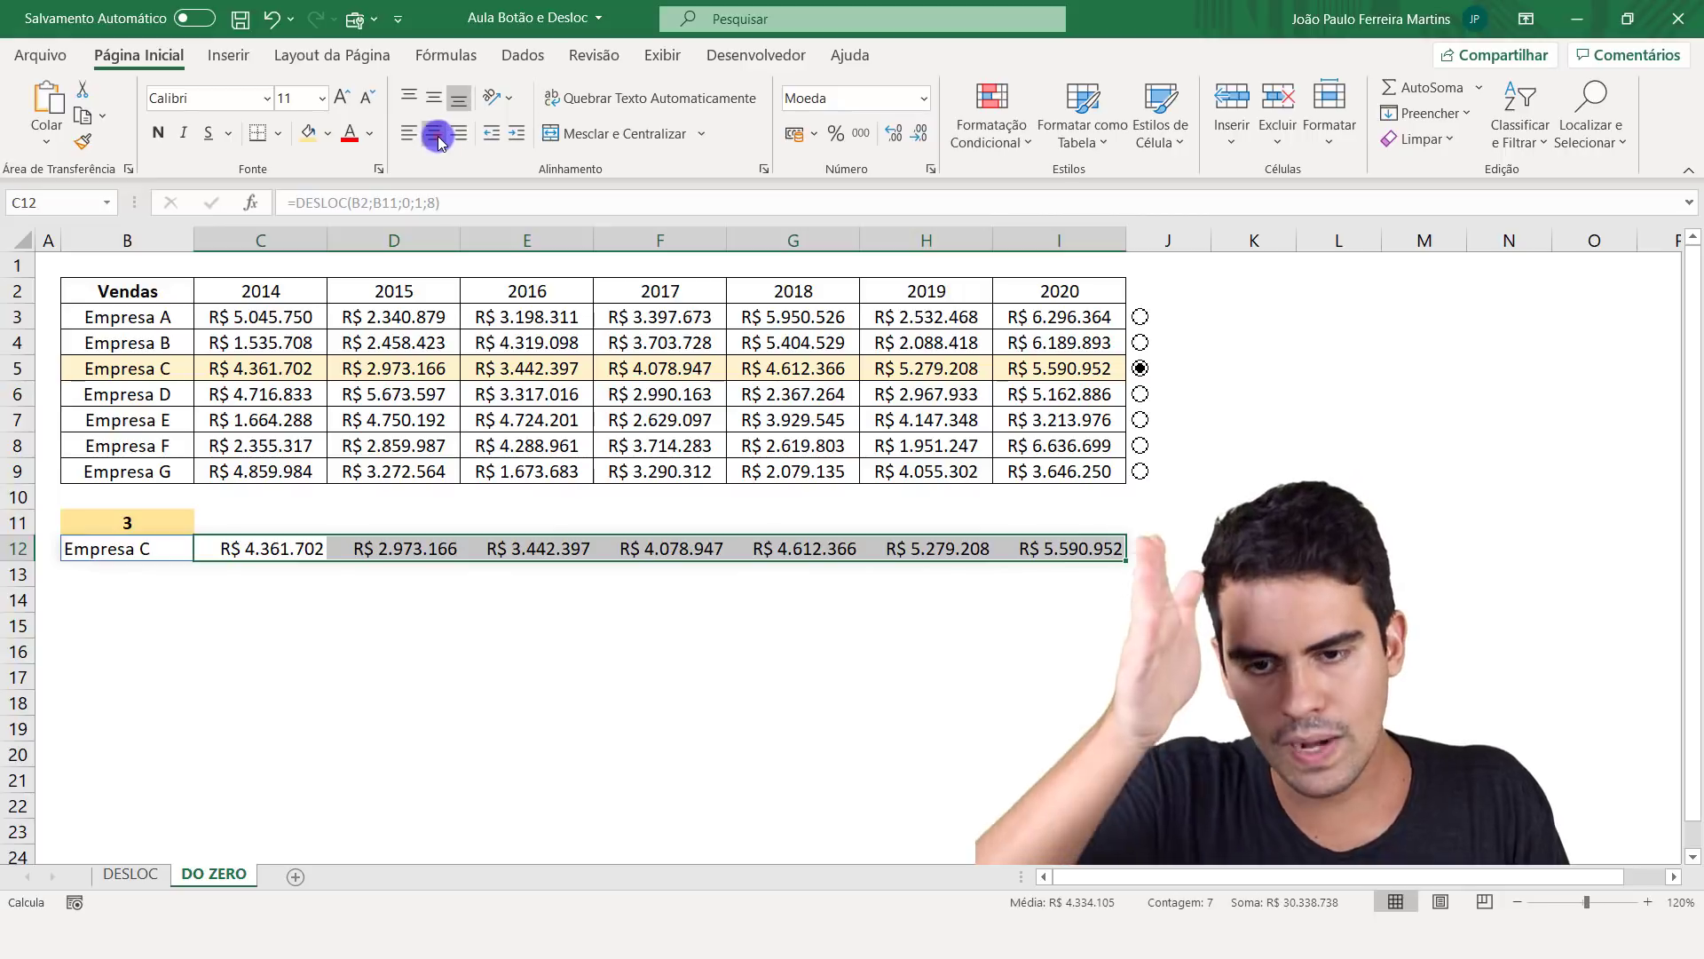
{"action": "left_click", "coordinate": [373, 646]}
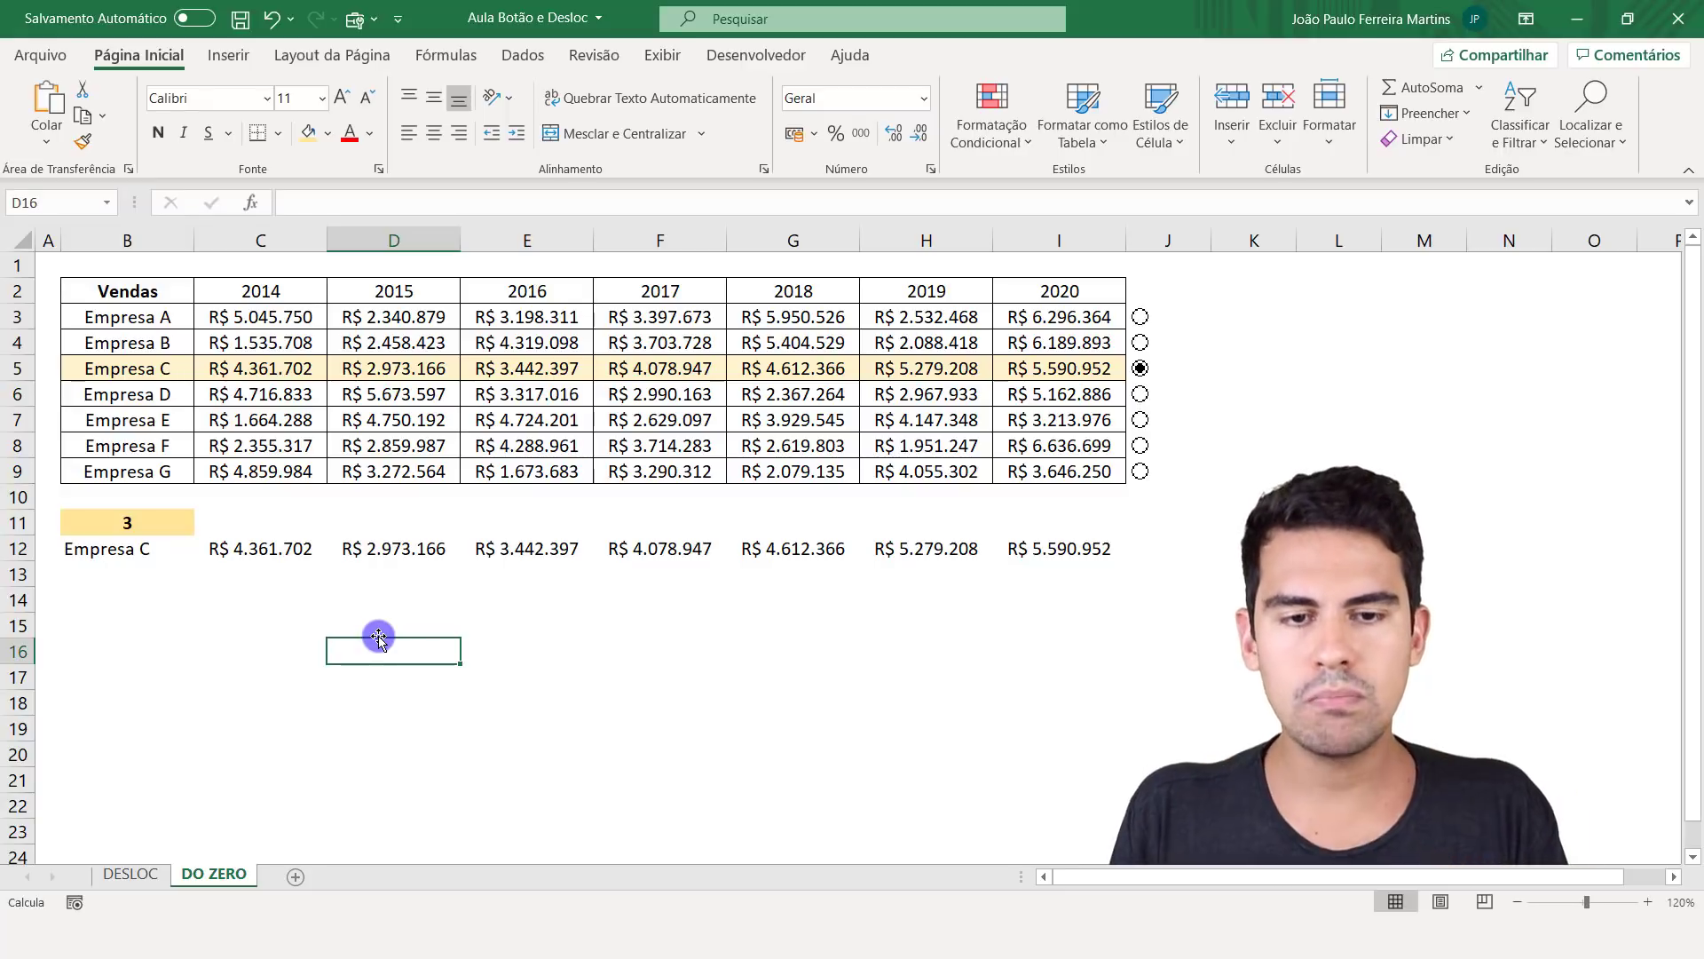
- Compare the Empresa C table row with the result row, and do the same after selecting the Empresa F option button
{"action": "left_click_drag", "start_coordinate": [115, 368], "coordinate": [1063, 367]}
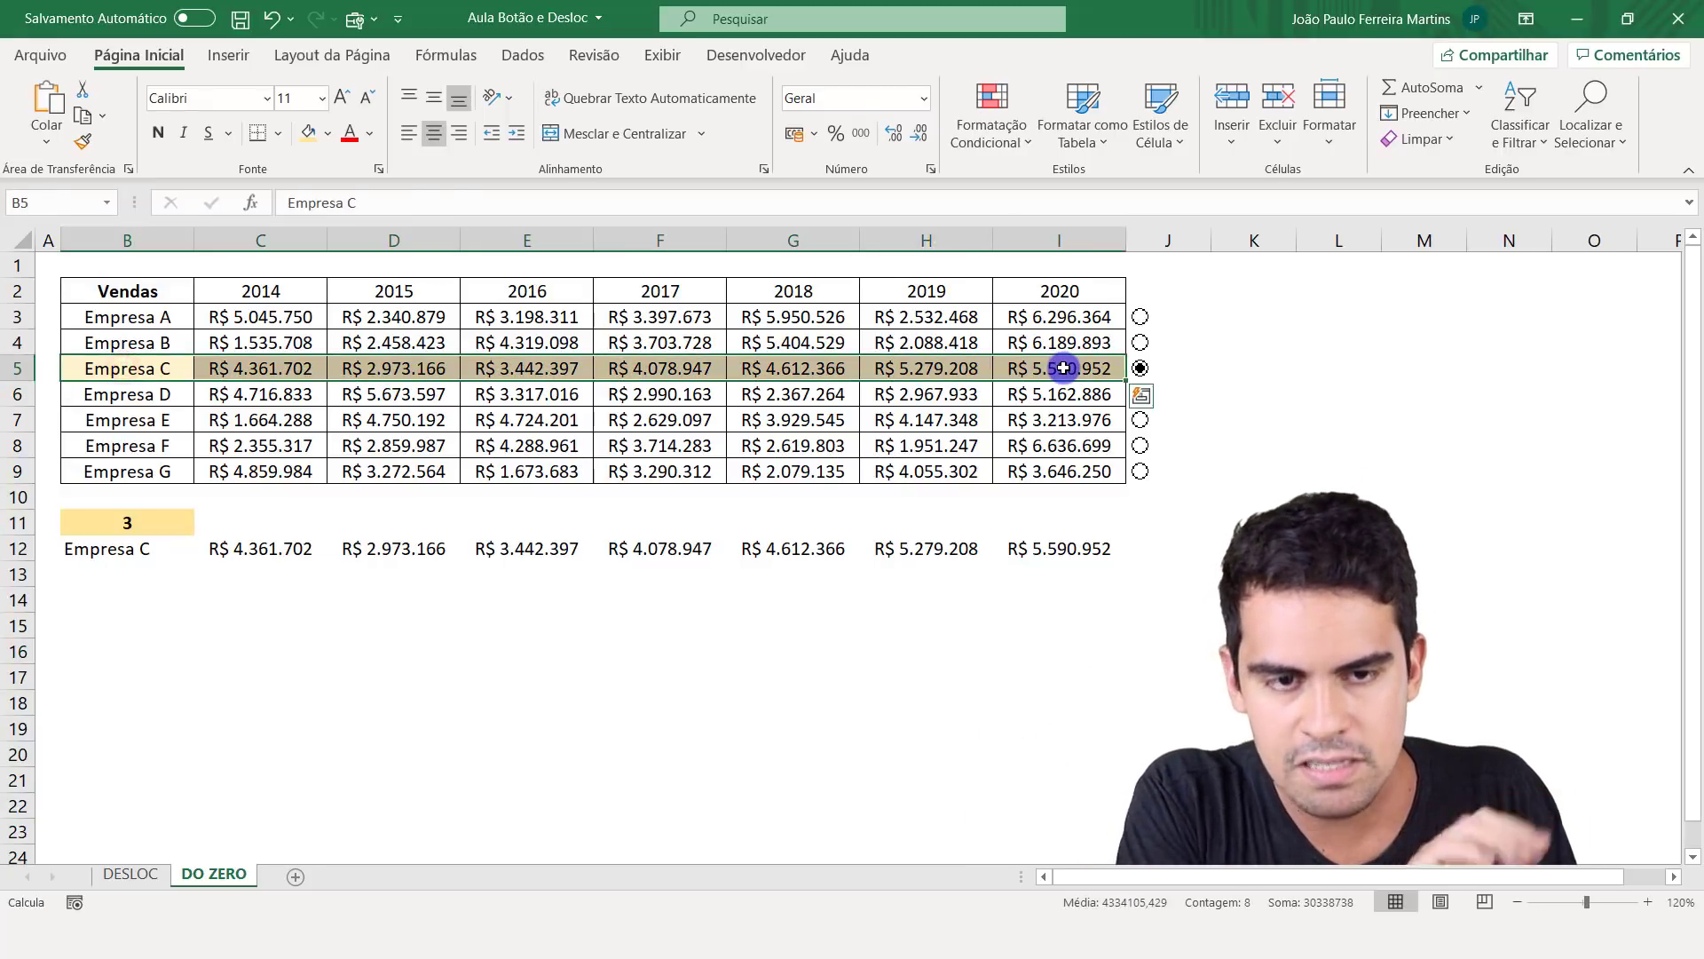
{"action": "left_click", "coordinate": [1141, 448]}
{"action": "left_click_drag", "start_coordinate": [152, 445], "coordinate": [1047, 440]}
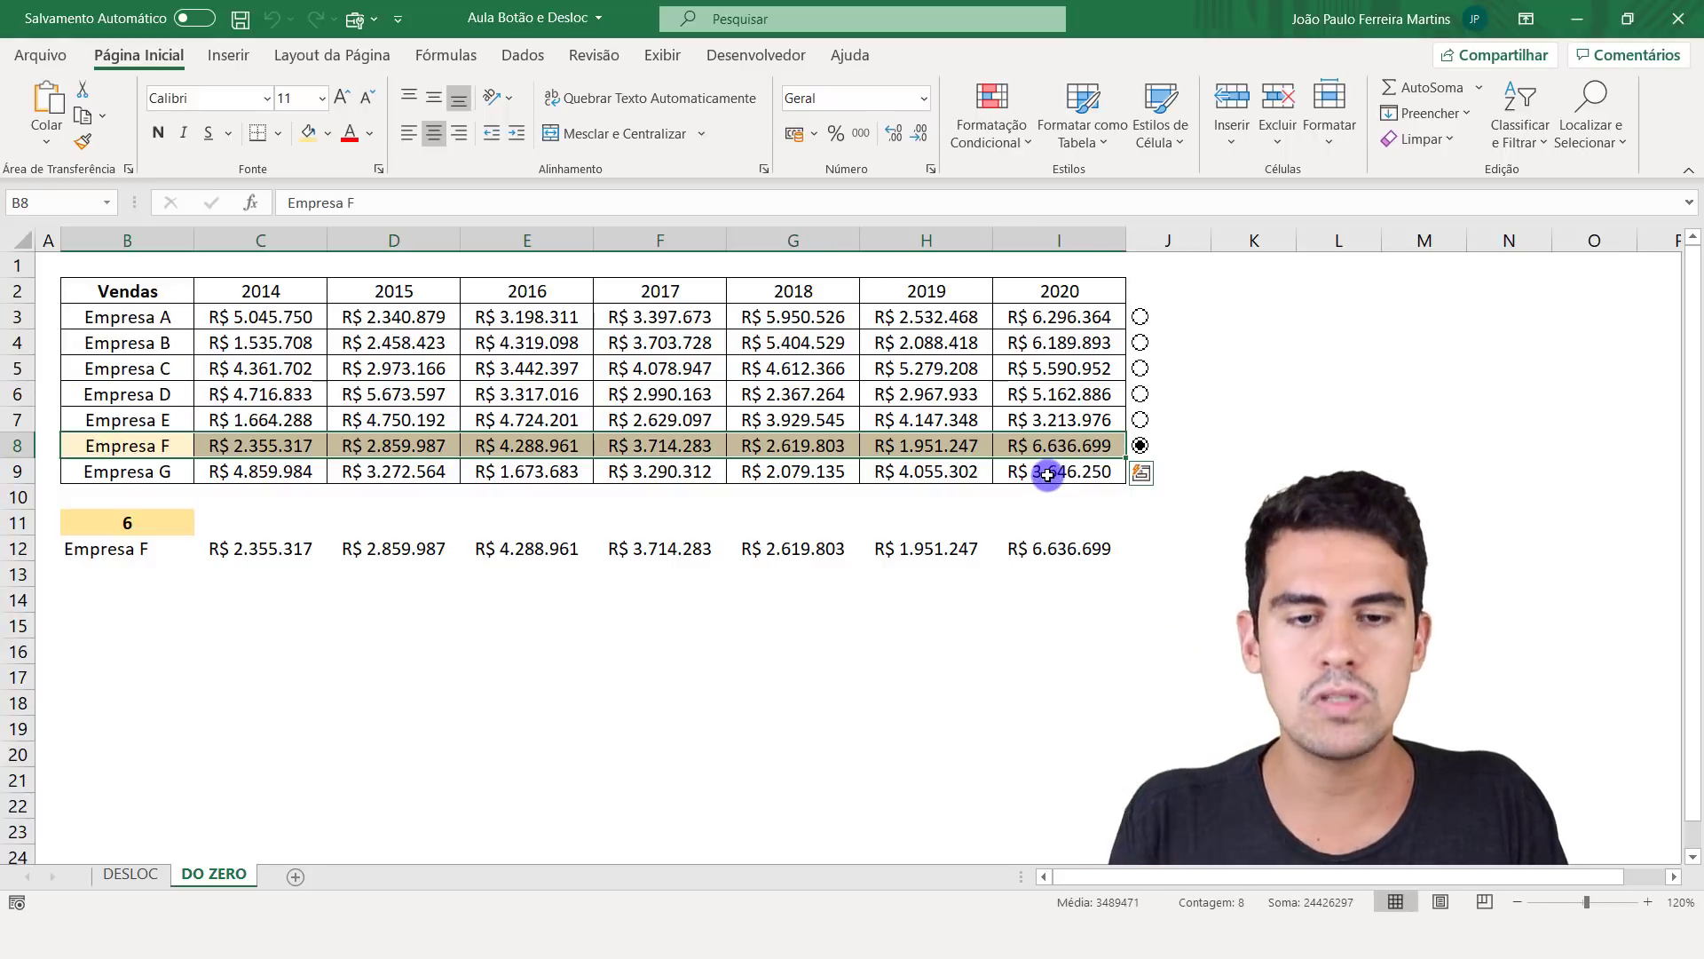
{"action": "left_click_drag", "start_coordinate": [1078, 476], "coordinate": [140, 302]}
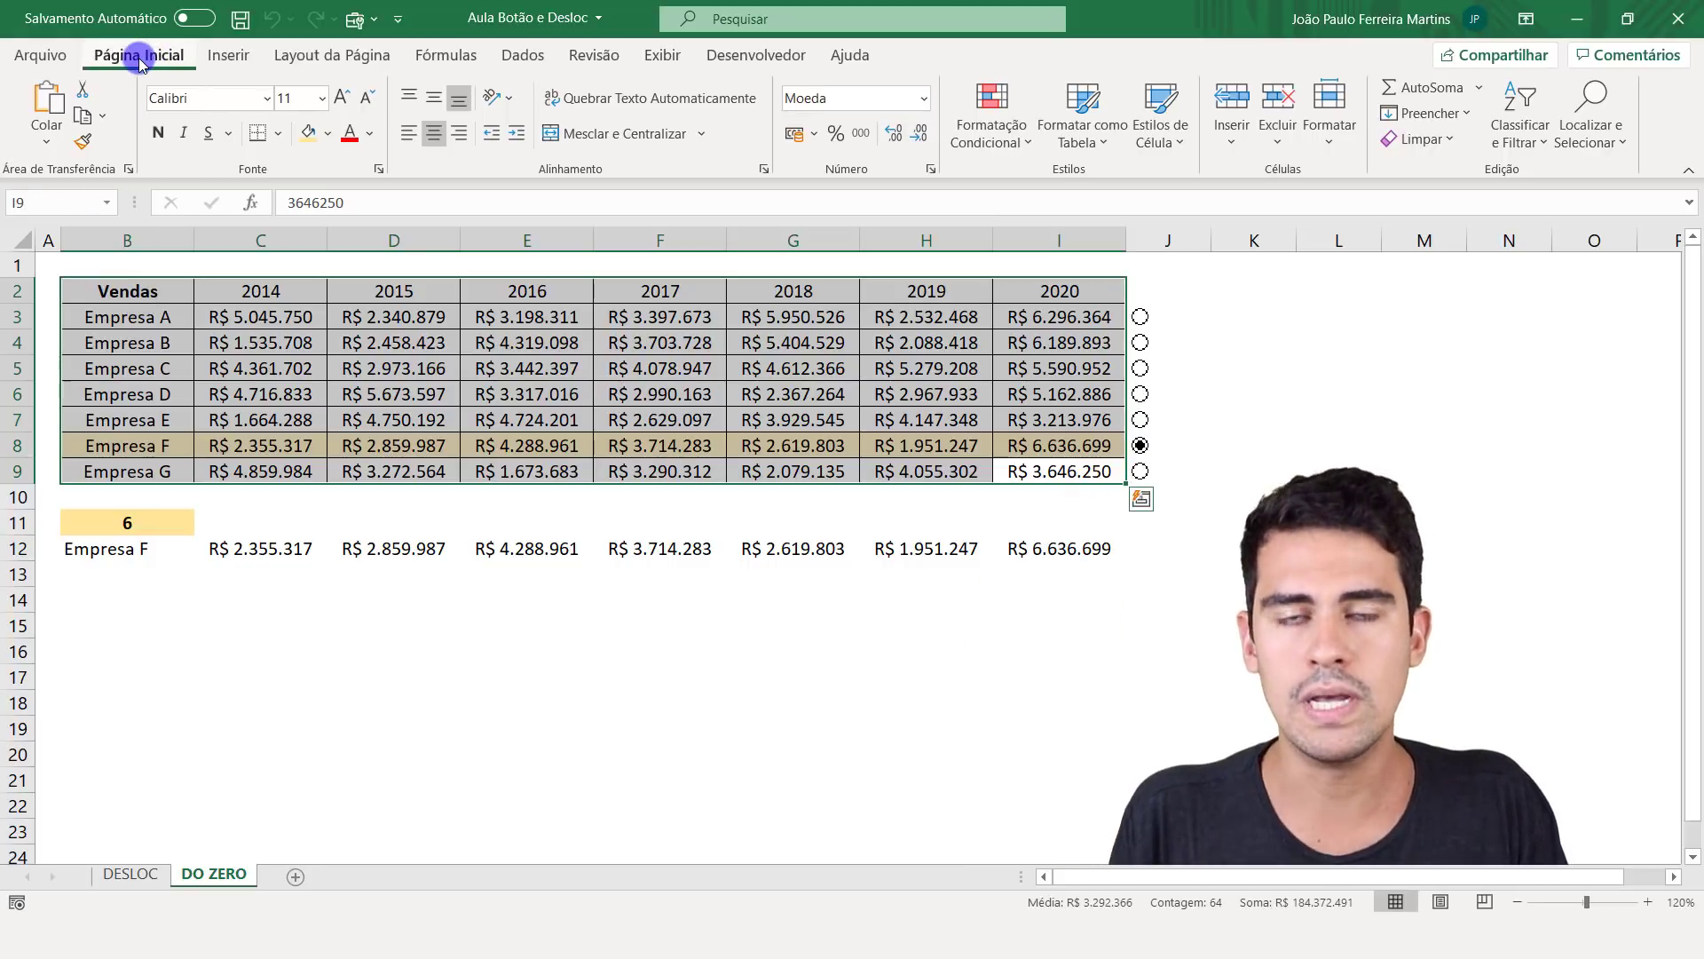
{"action": "left_click", "coordinate": [794, 419]}
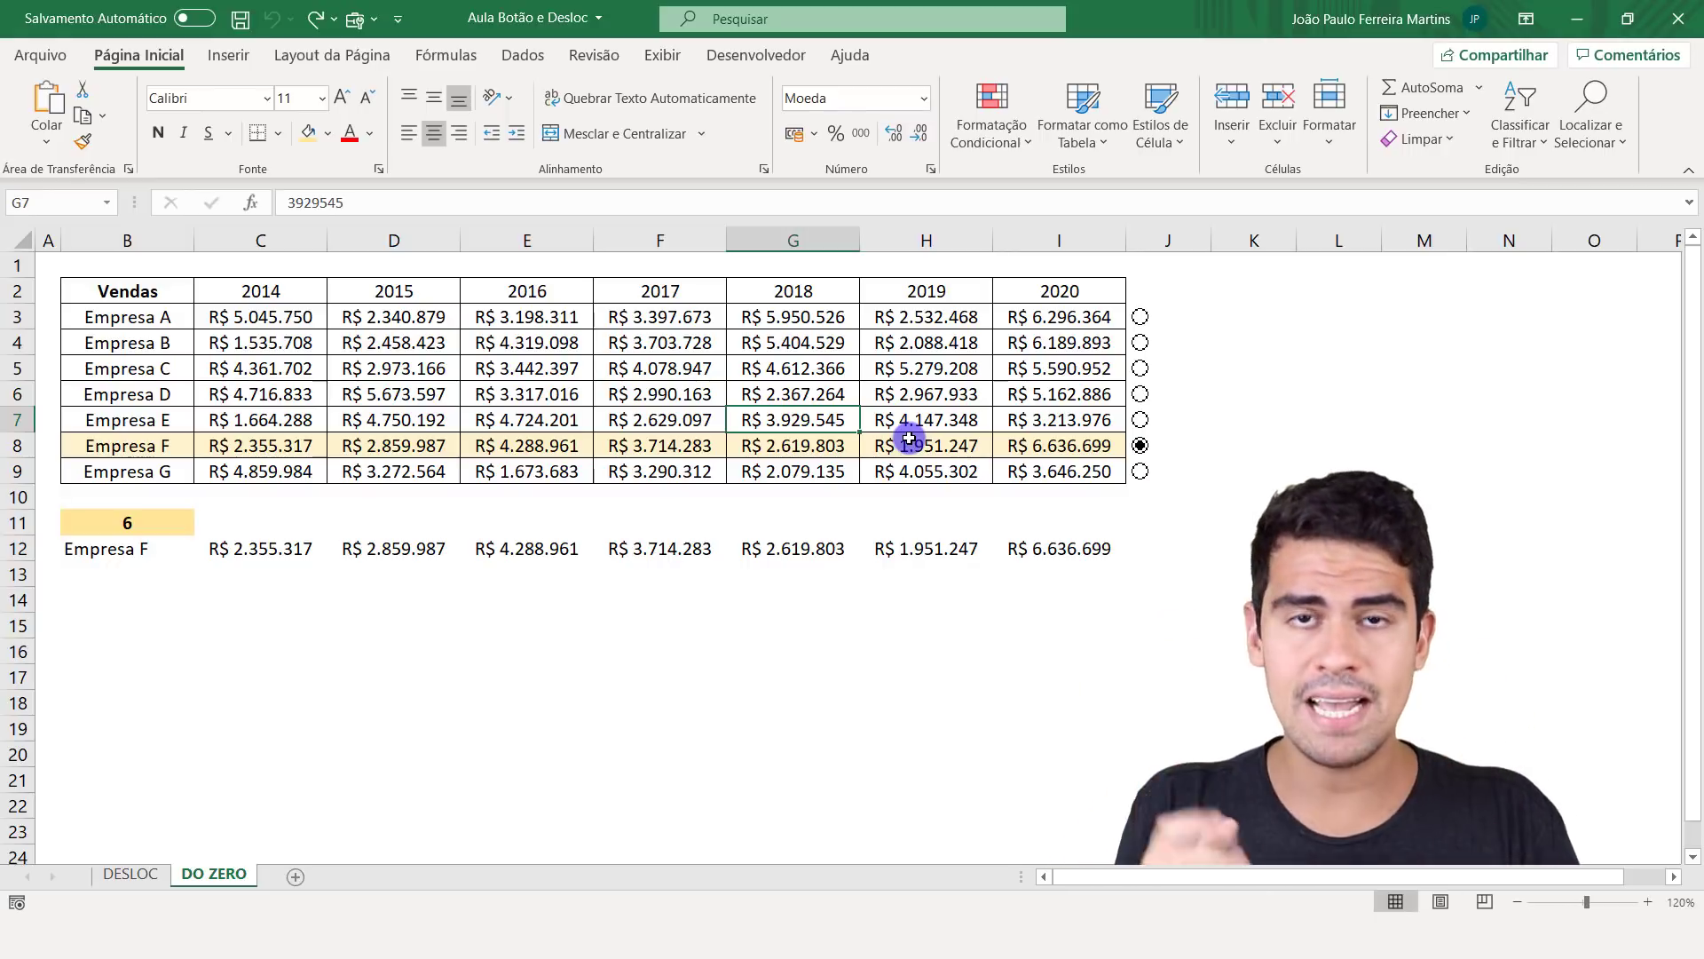
- Delete the existing conditional formatting rule from the sales table B2:I9 and select the Empresa D option button
{"action": "left_click_drag", "start_coordinate": [124, 299], "coordinate": [1058, 468]}
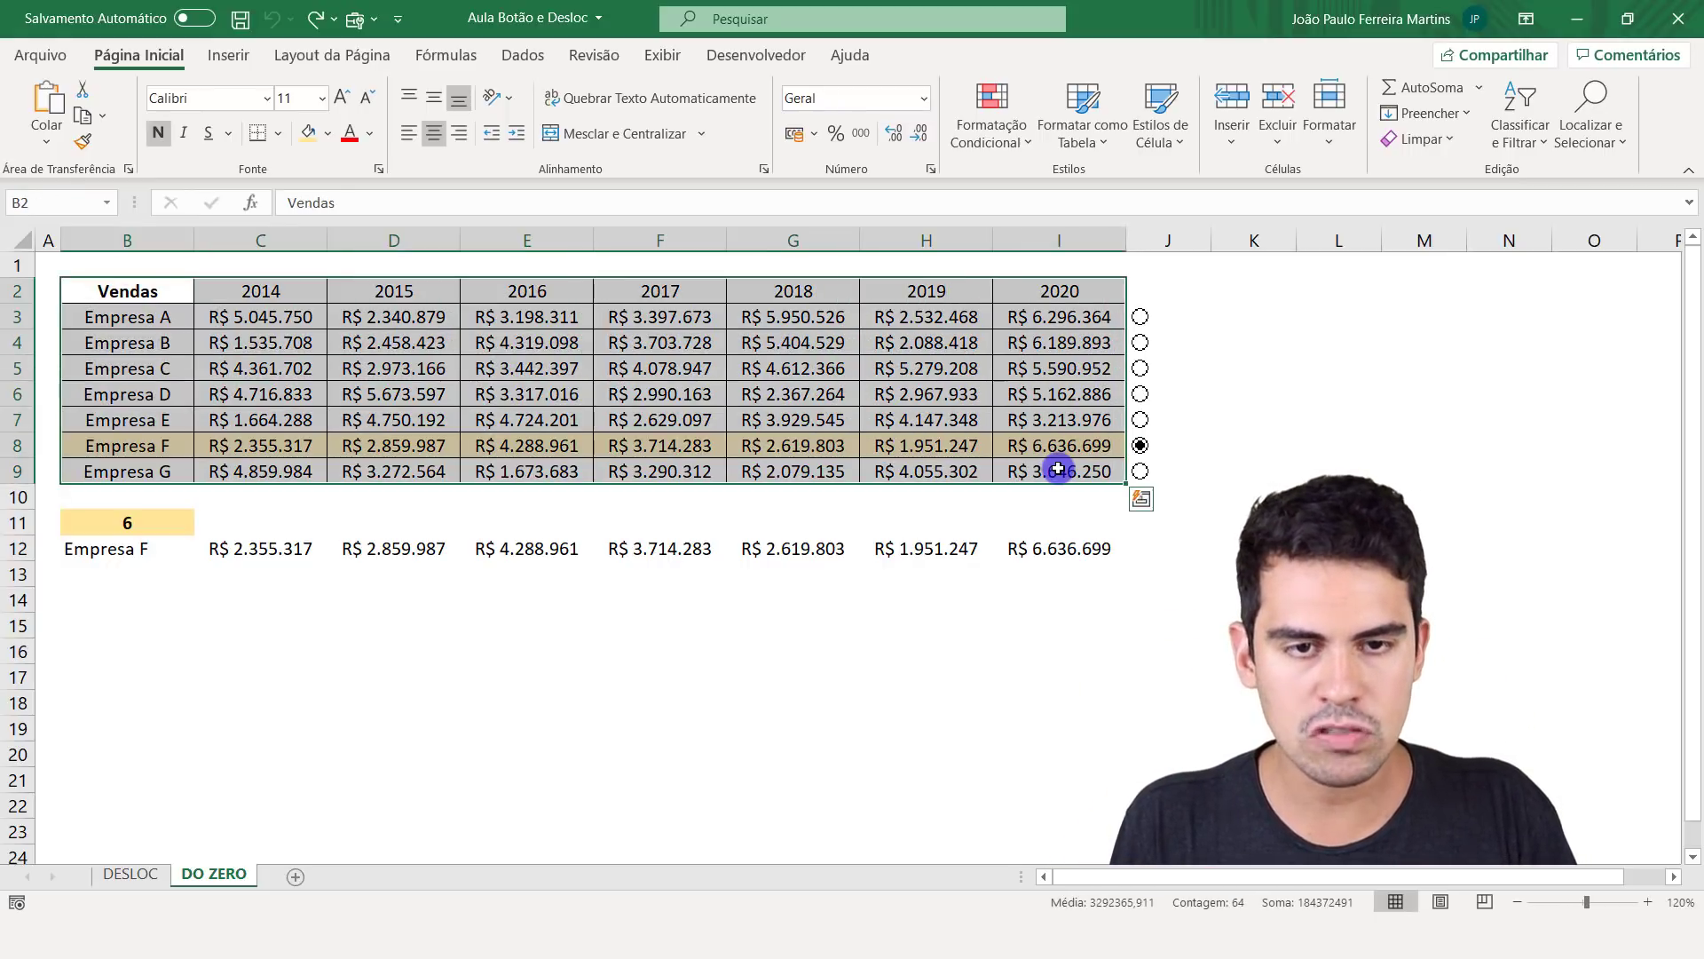
{"action": "left_click", "coordinate": [997, 146]}
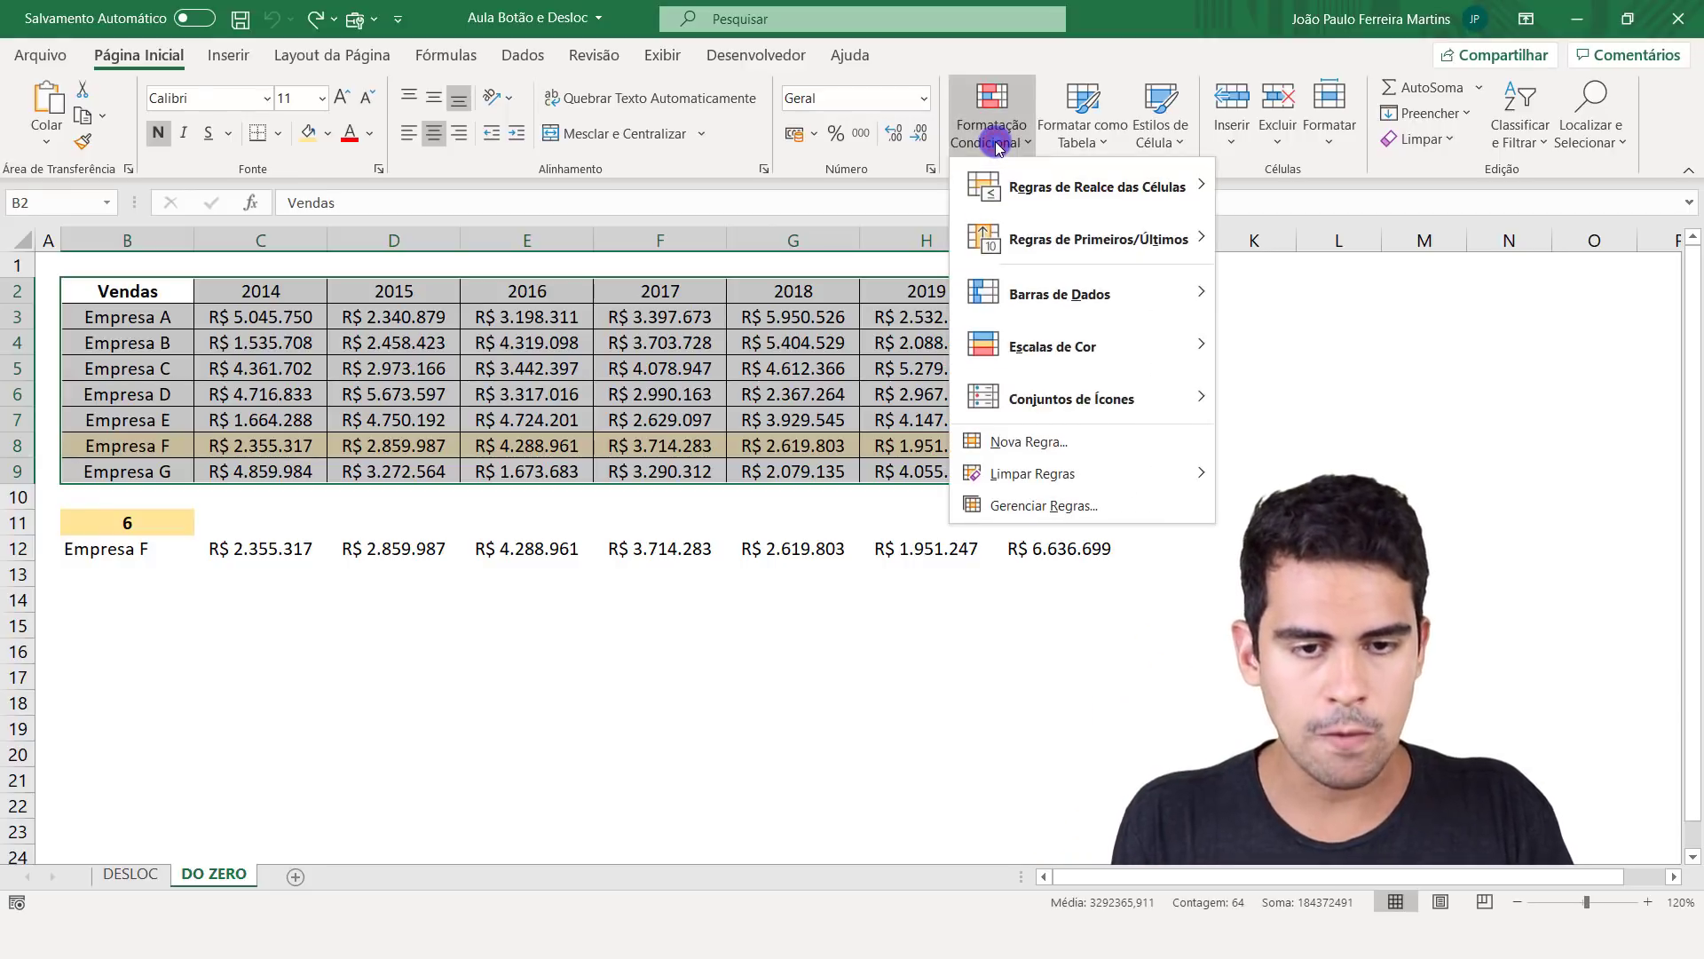
{"action": "left_click", "coordinate": [1051, 507]}
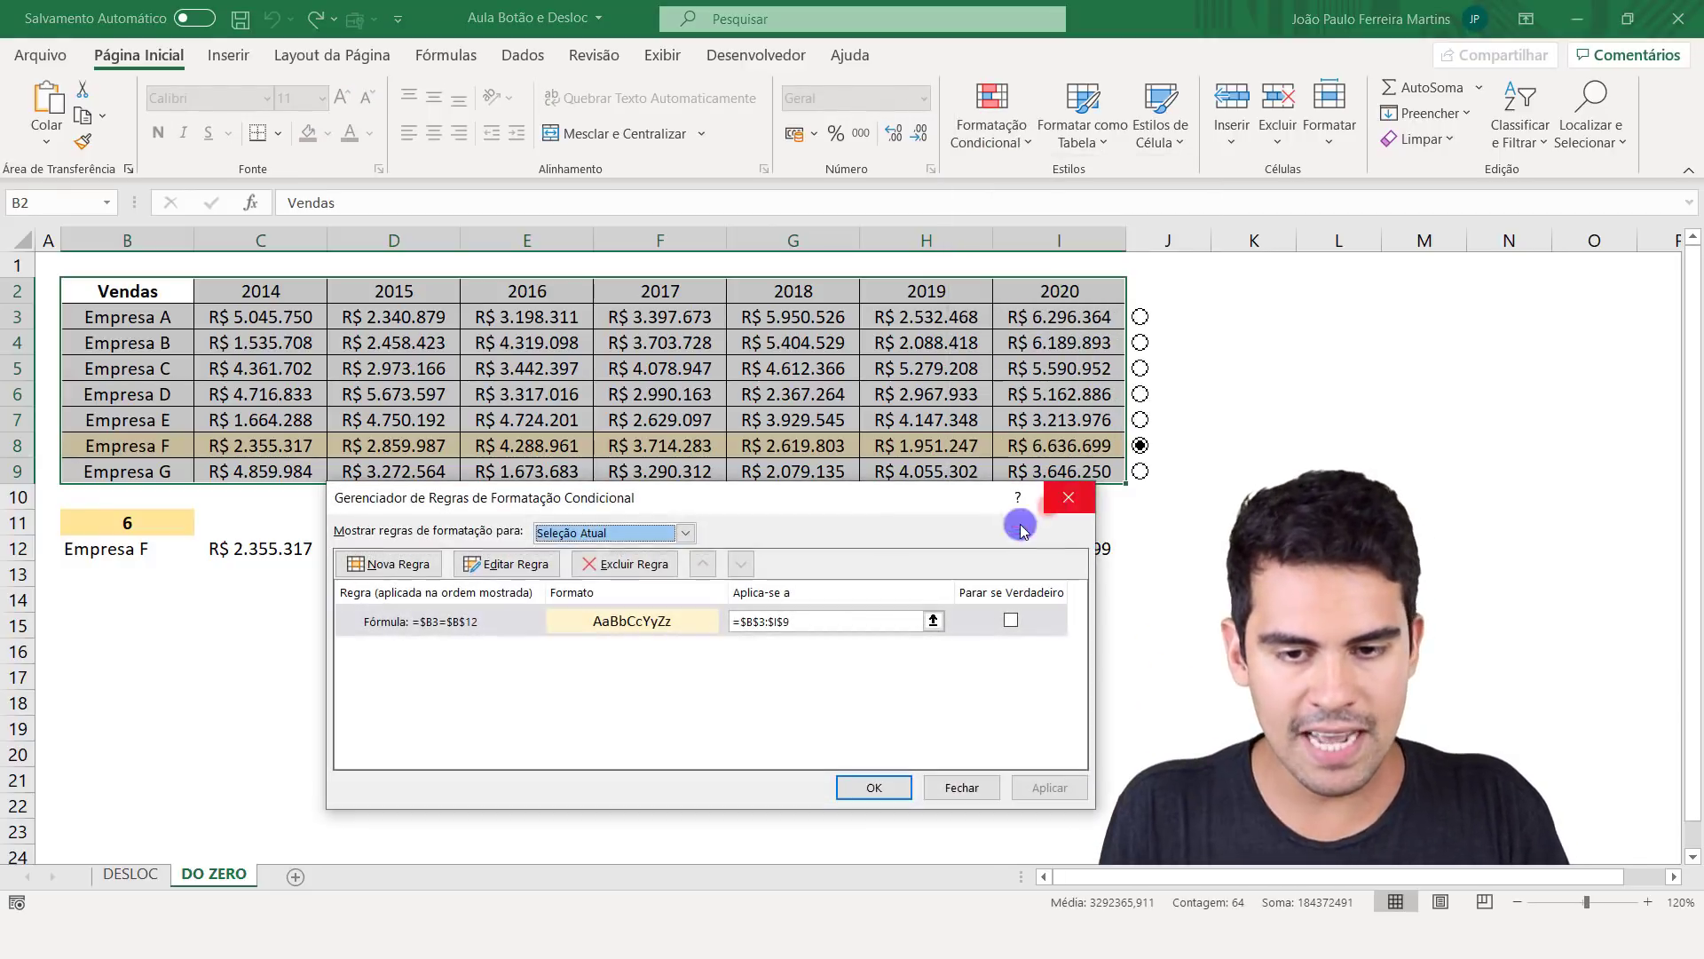
{"action": "left_click", "coordinate": [456, 620]}
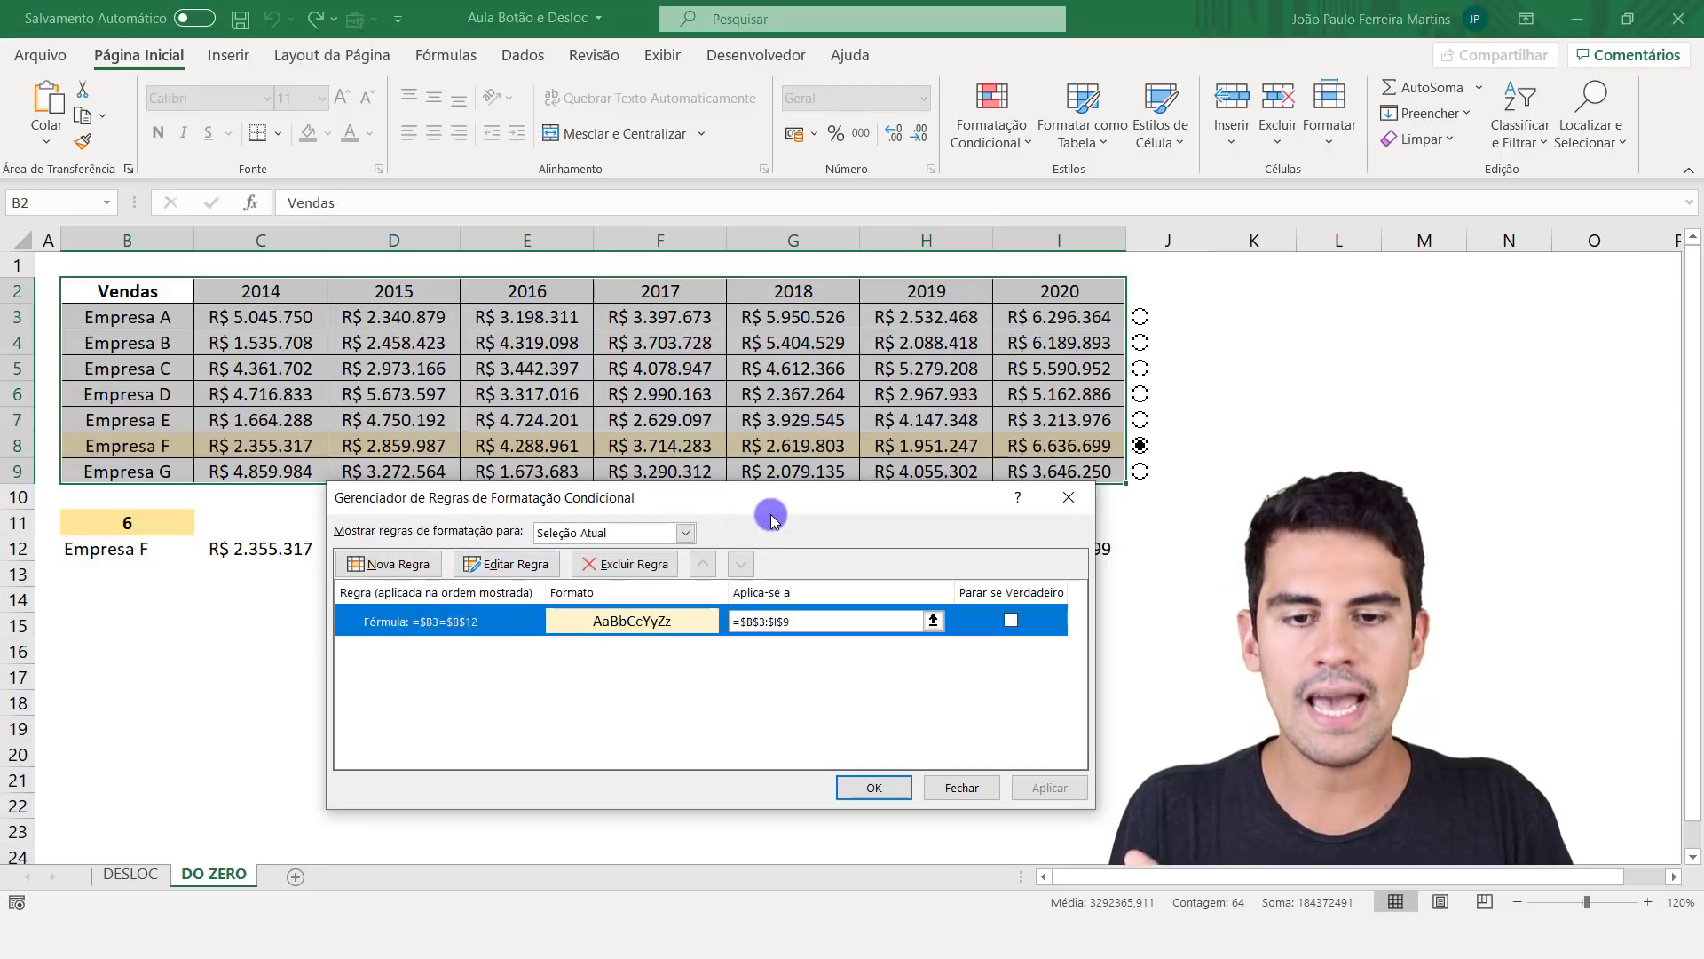
{"action": "left_click", "coordinate": [619, 568]}
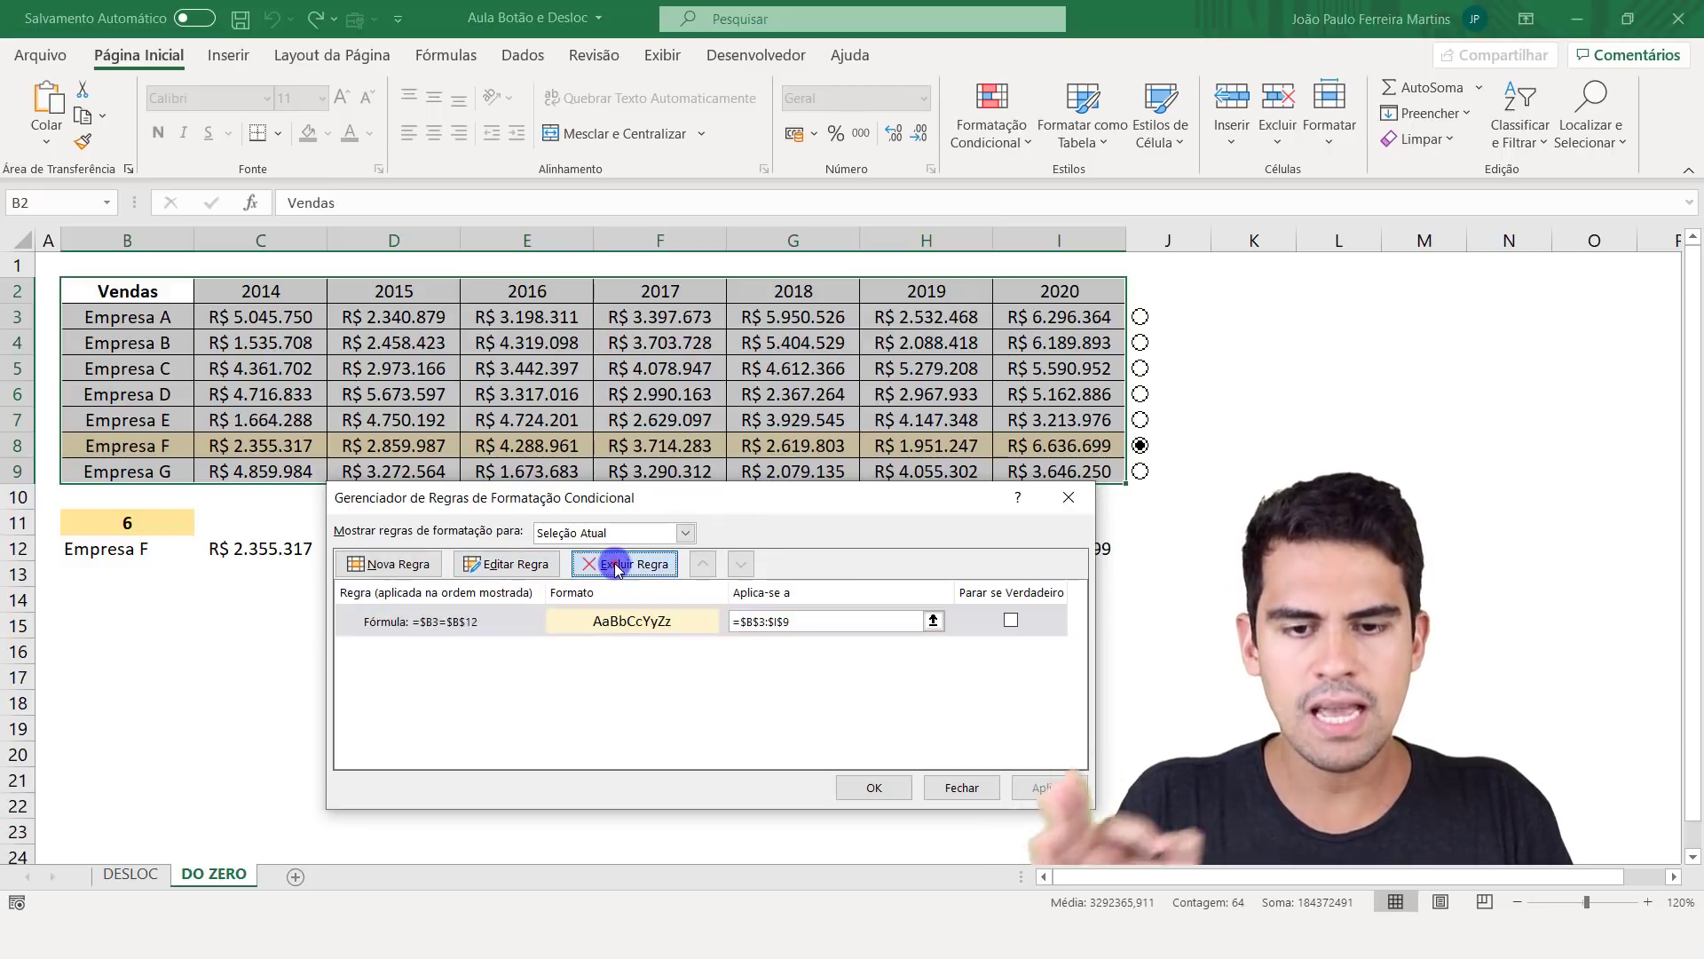
{"action": "left_click", "coordinate": [873, 788]}
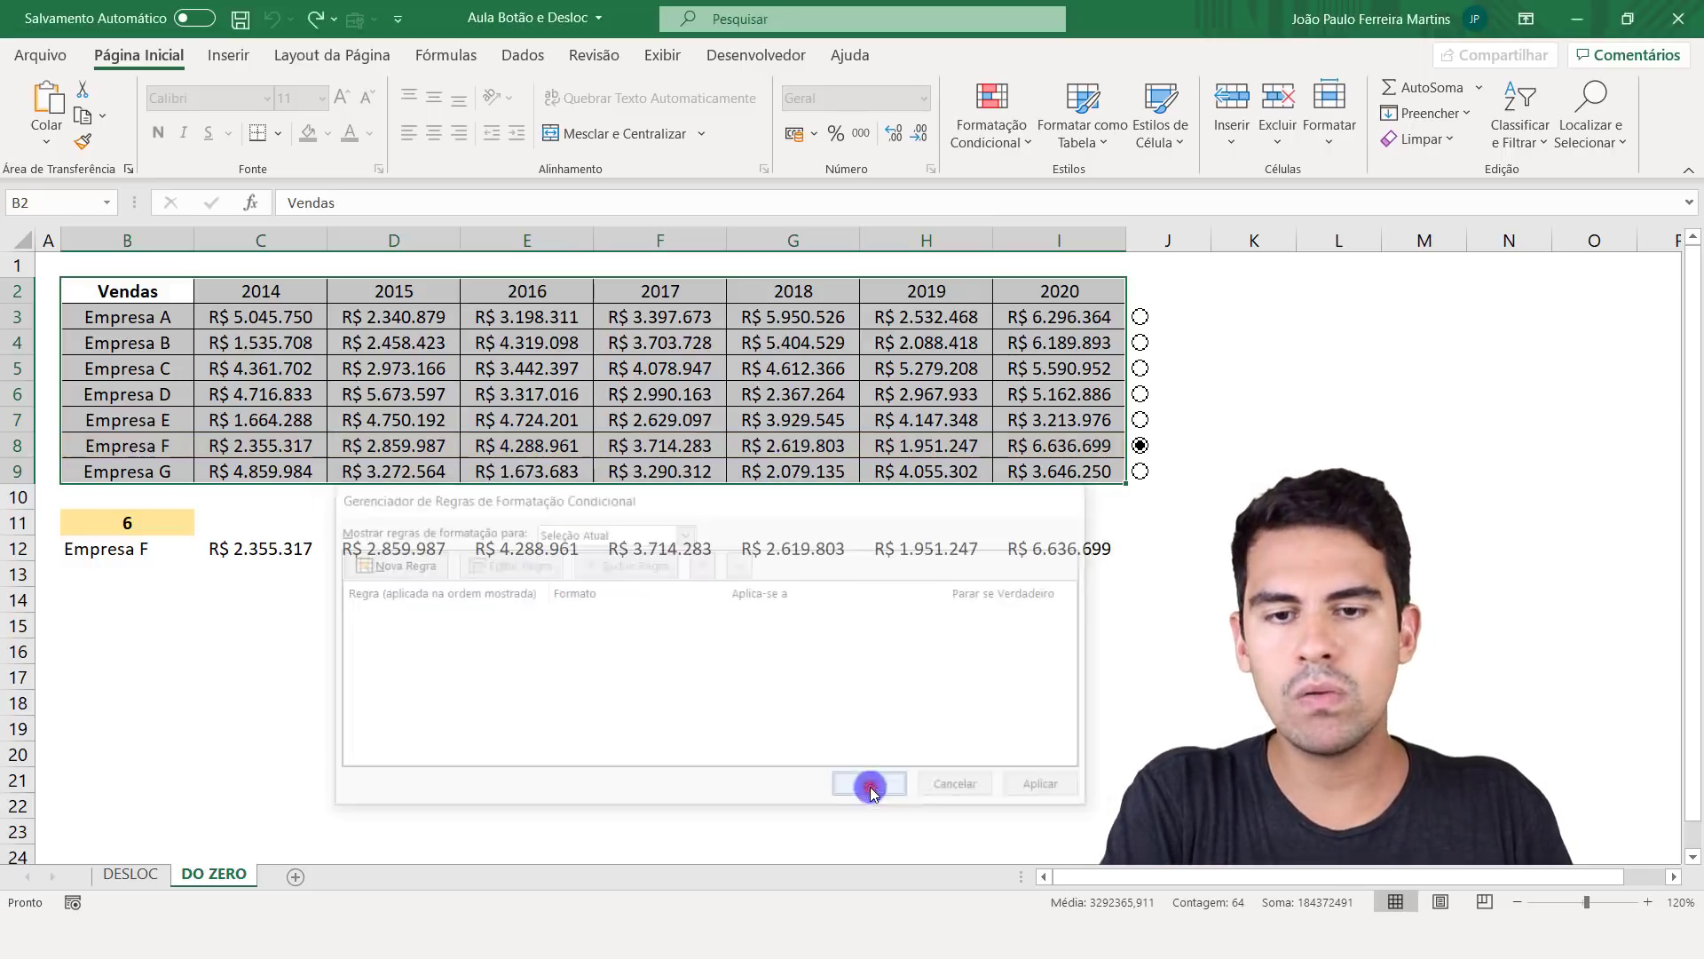
{"action": "left_click", "coordinate": [647, 398]}
{"action": "left_click", "coordinate": [1140, 394]}
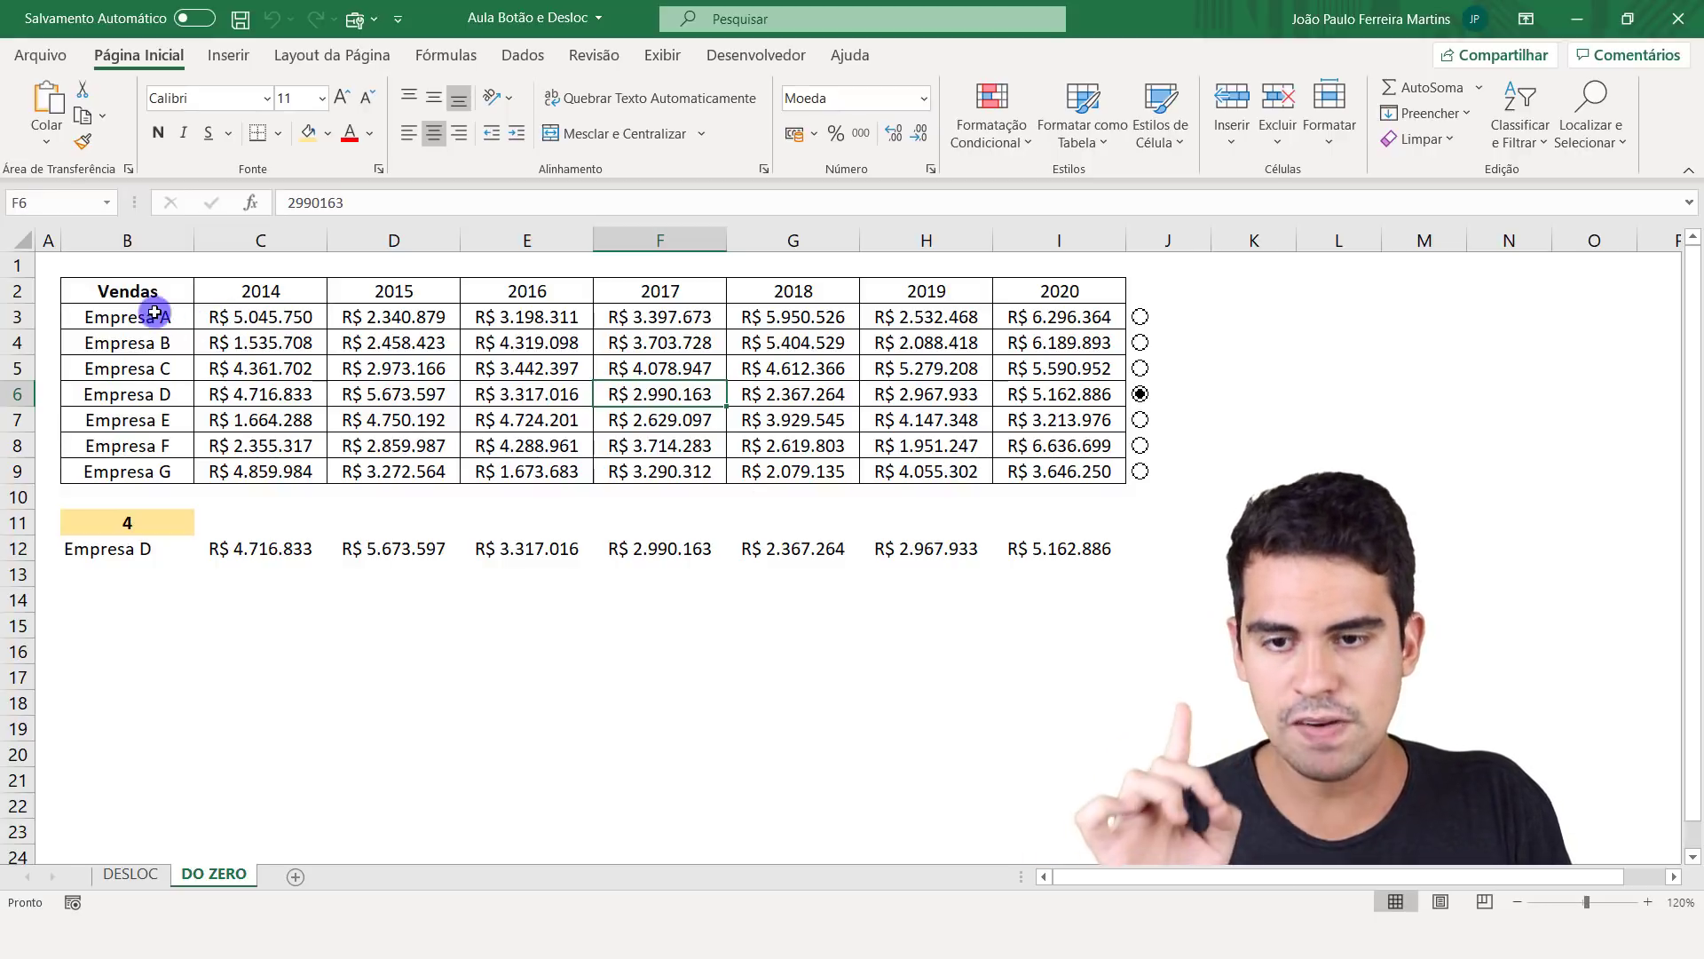
- Start a new conditional formatting rule for the Empresa A row B3:I3 that uses a formula to determine the formatted cells
{"action": "left_click_drag", "start_coordinate": [130, 317], "coordinate": [1076, 312]}
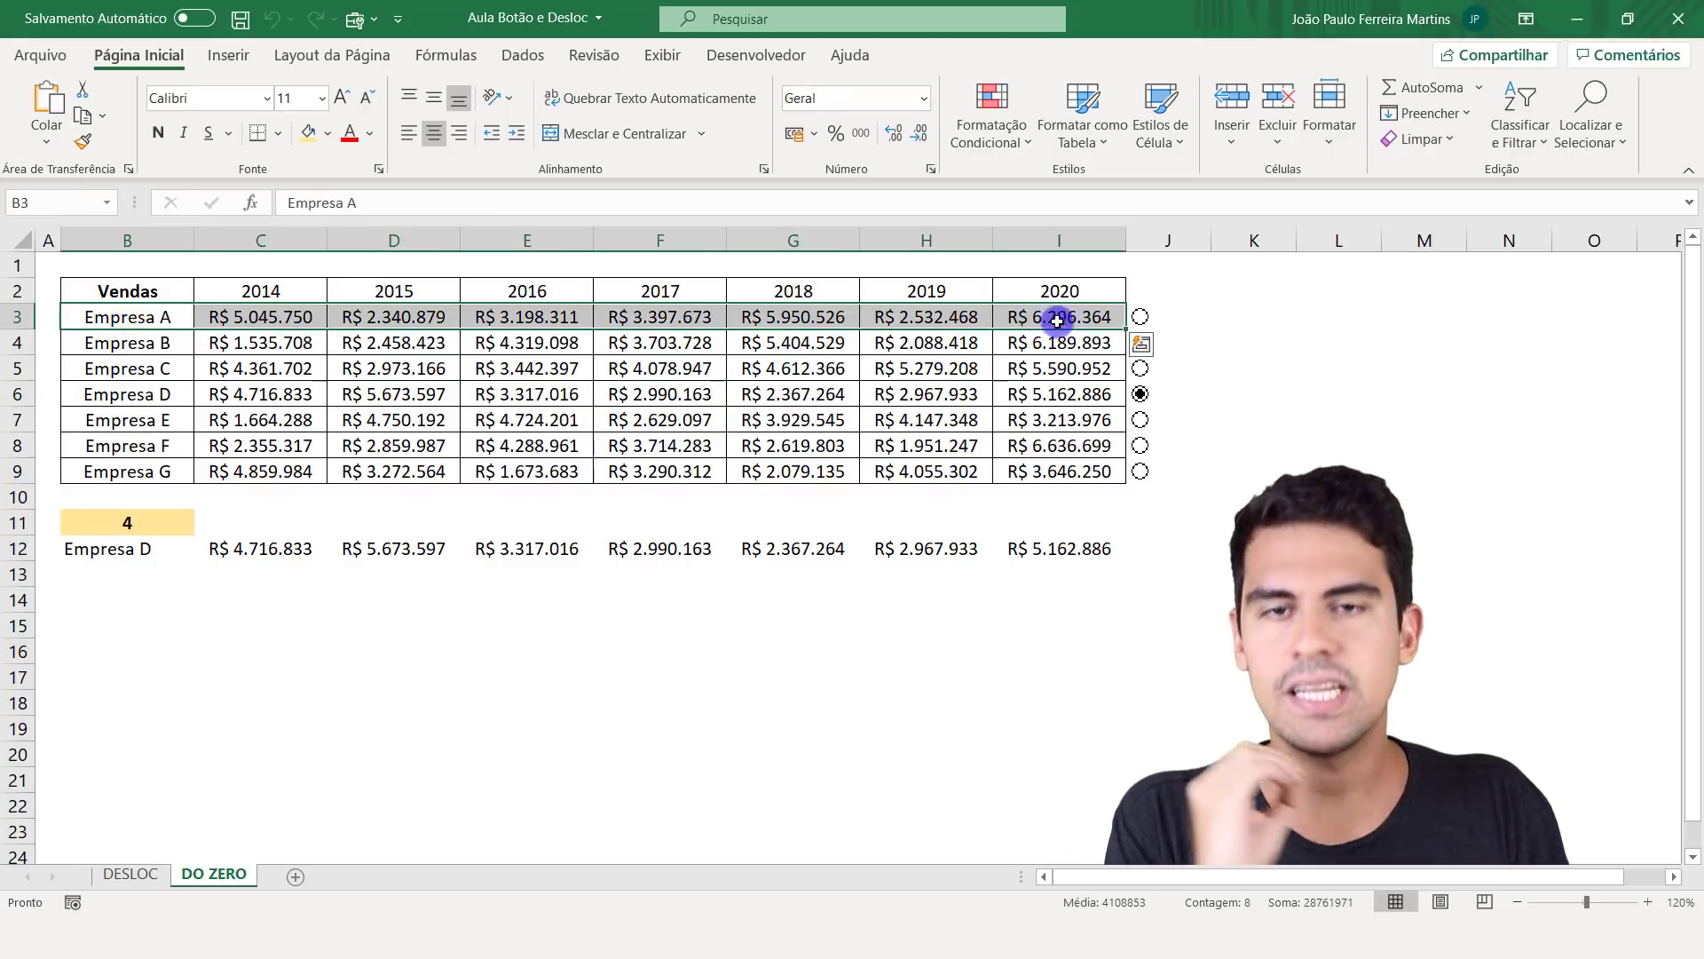
{"action": "left_click_drag", "start_coordinate": [122, 317], "coordinate": [1060, 317]}
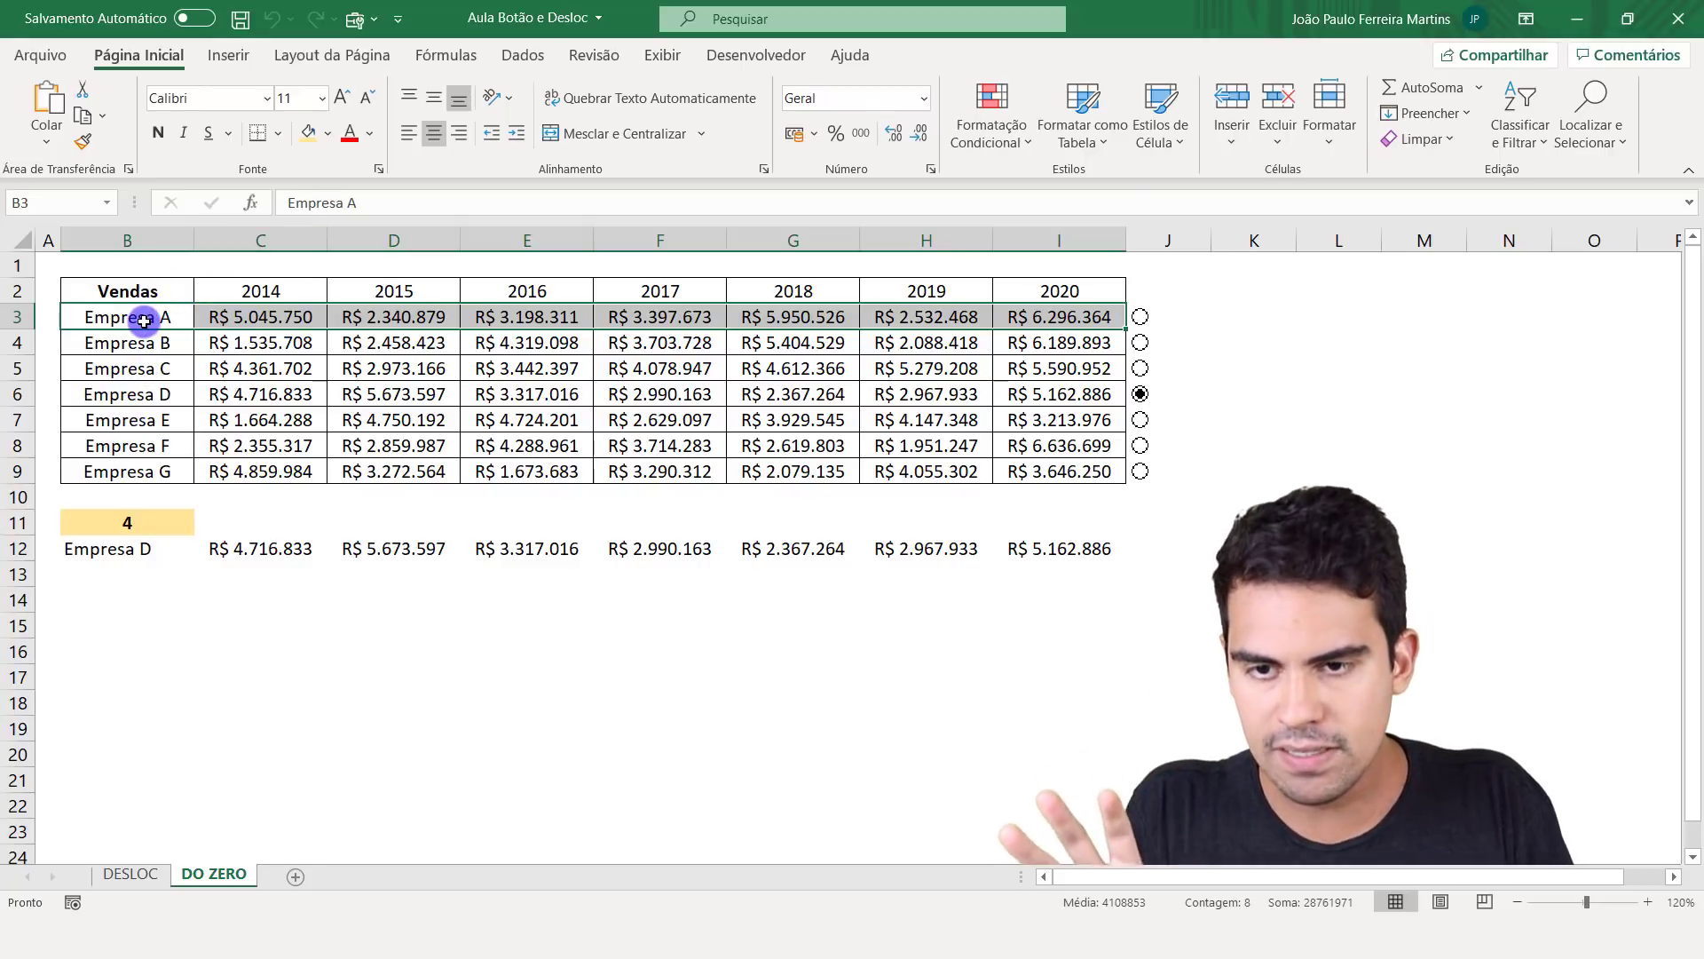
{"action": "left_click_drag", "start_coordinate": [140, 318], "coordinate": [1103, 325]}
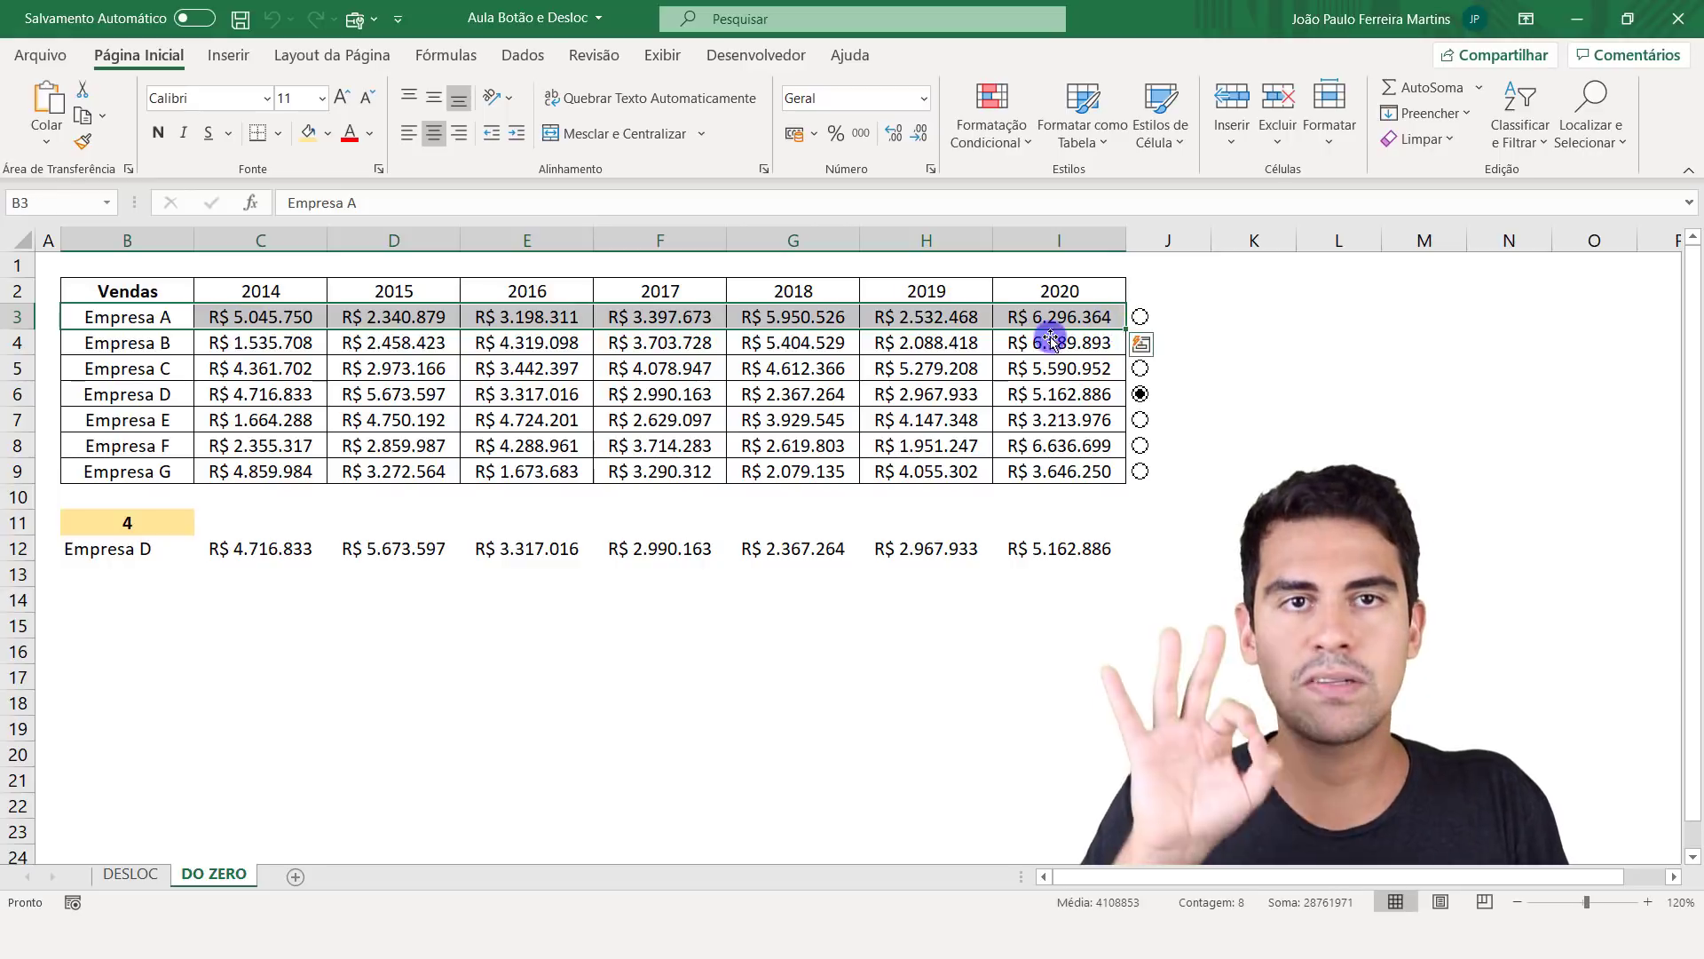
{"action": "left_click_drag", "start_coordinate": [97, 316], "coordinate": [1057, 317]}
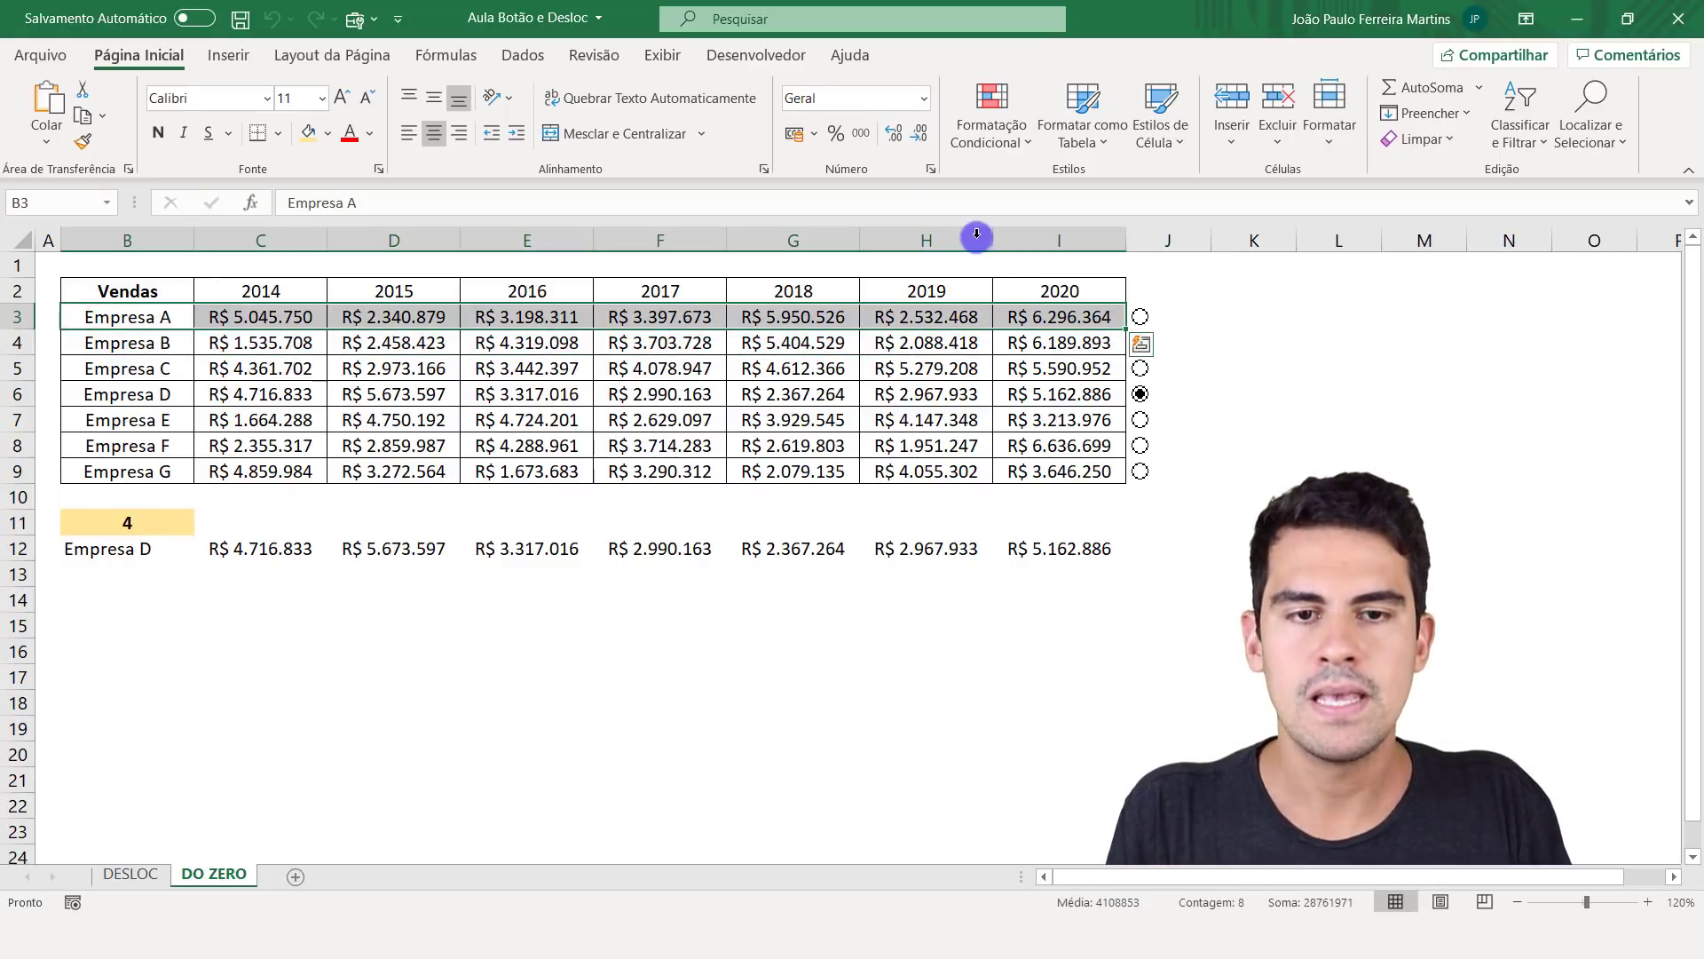
{"action": "left_click", "coordinate": [987, 135]}
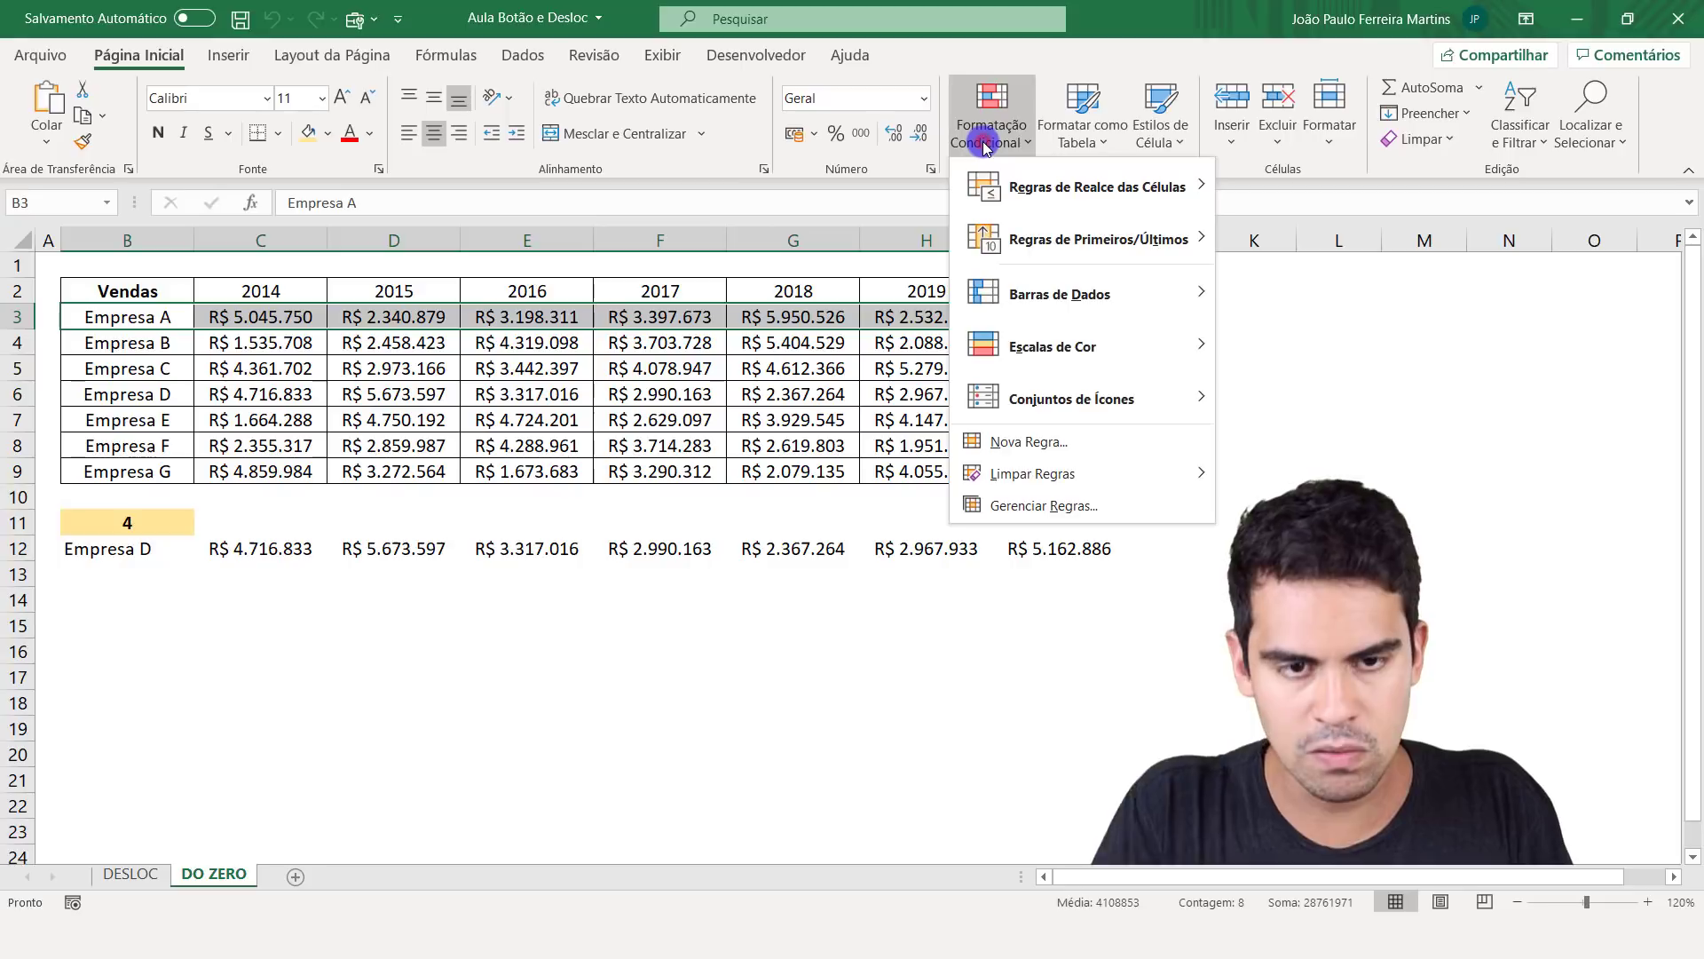
{"action": "left_click", "coordinate": [1041, 442]}
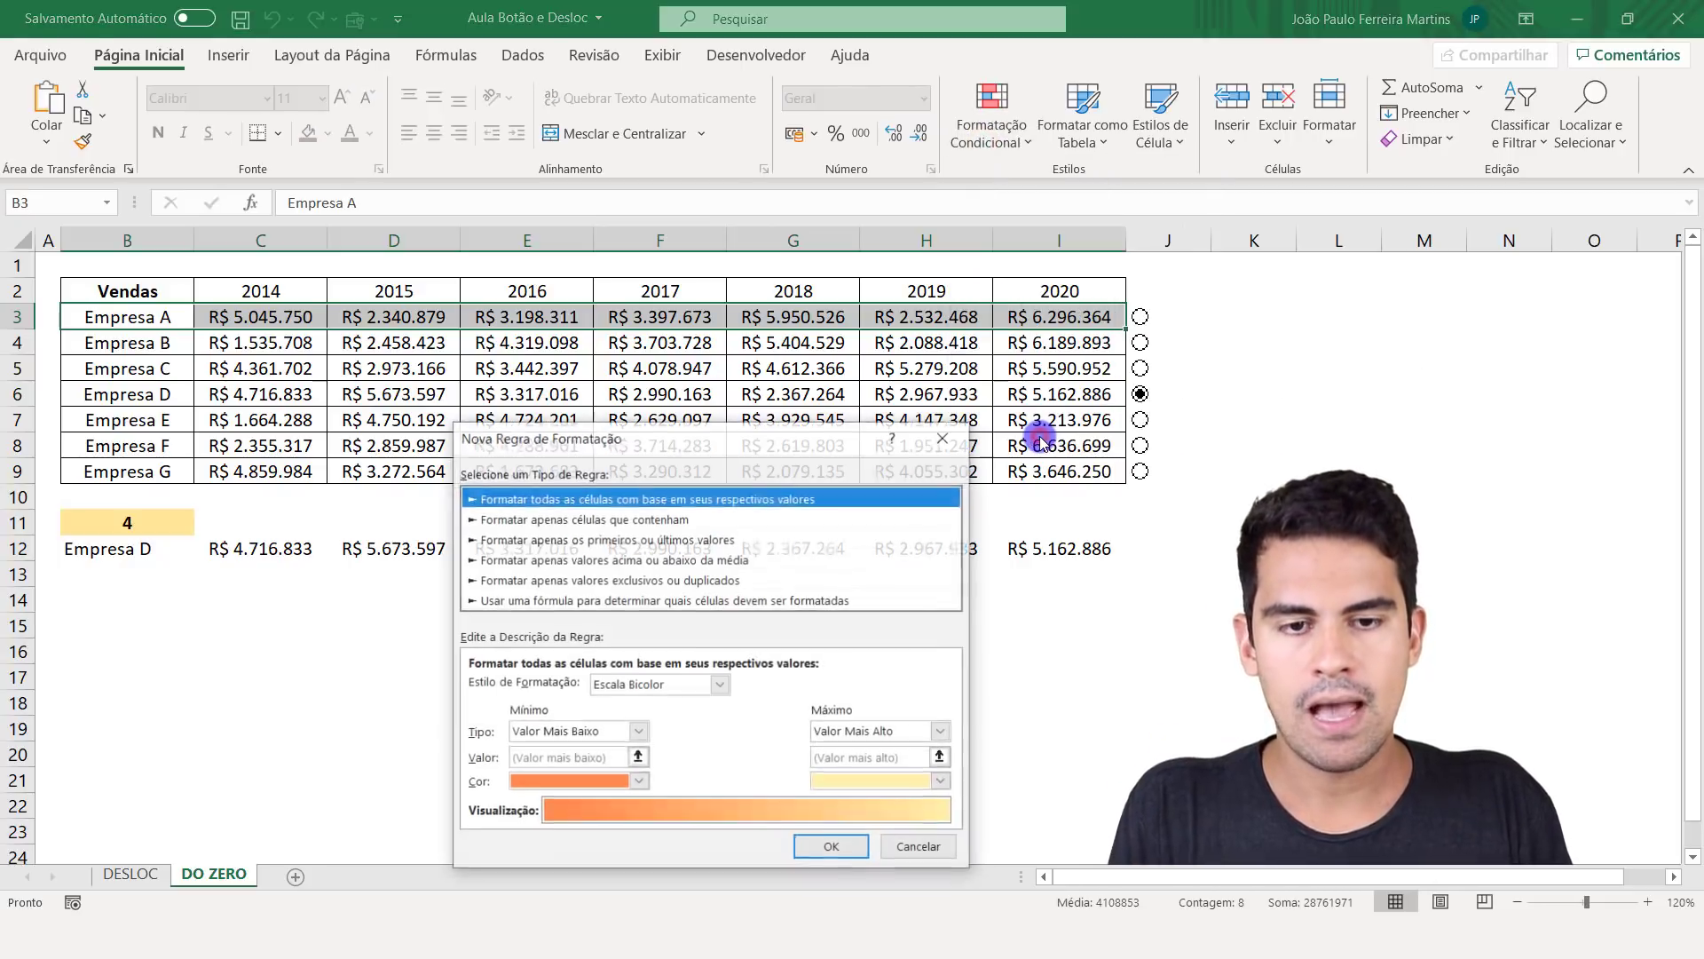
{"action": "left_click_drag", "start_coordinate": [692, 444], "coordinate": [661, 326]}
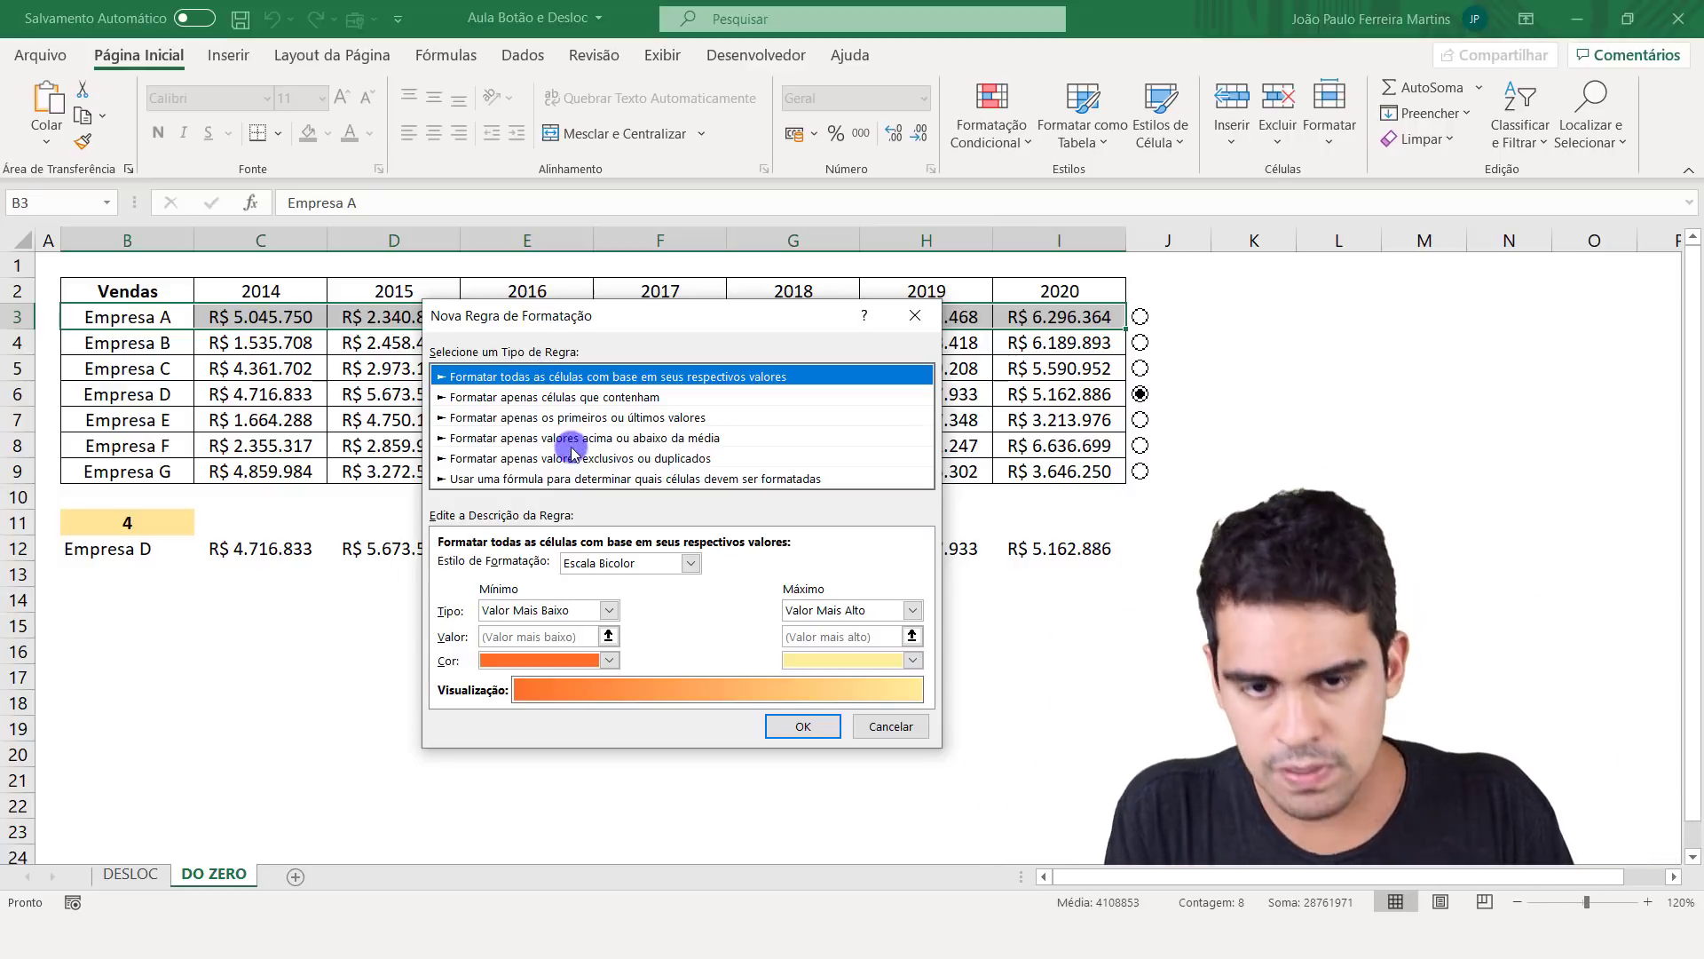
{"action": "left_click", "coordinate": [487, 480]}
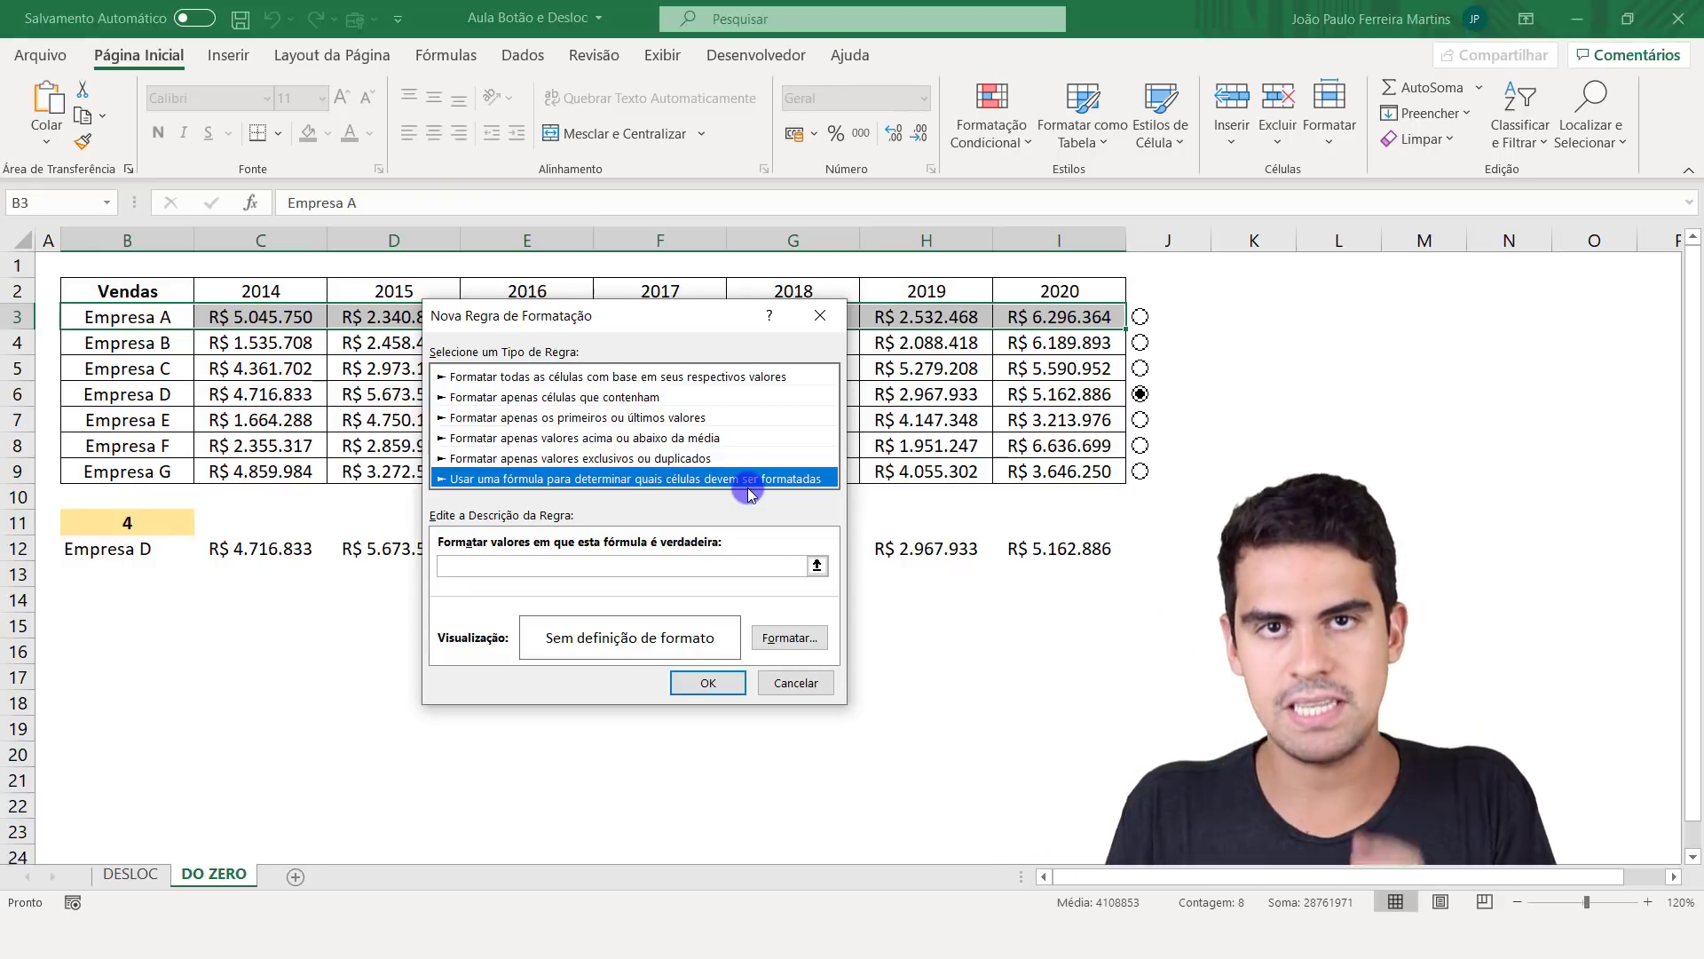
- Enter =$B$3=$B$12 as the rule's formula, comparing the Empresa A name with the result name
{"action": "left_click", "coordinate": [627, 568]}
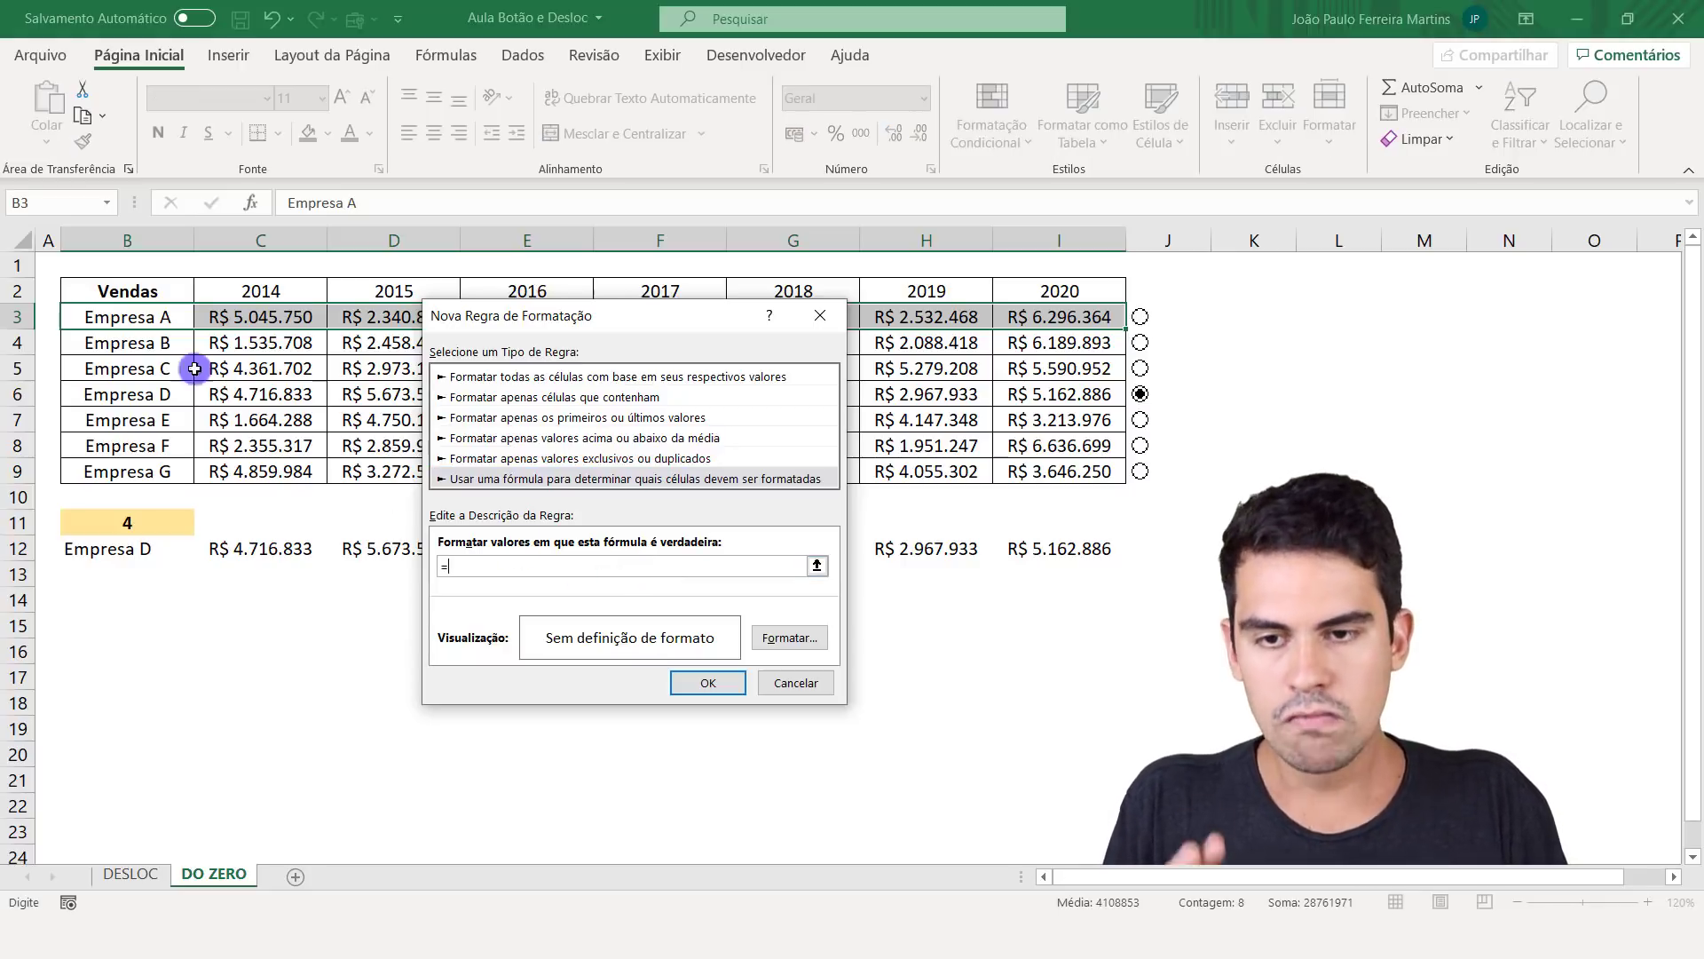
{"action": "left_click", "coordinate": [161, 319]}
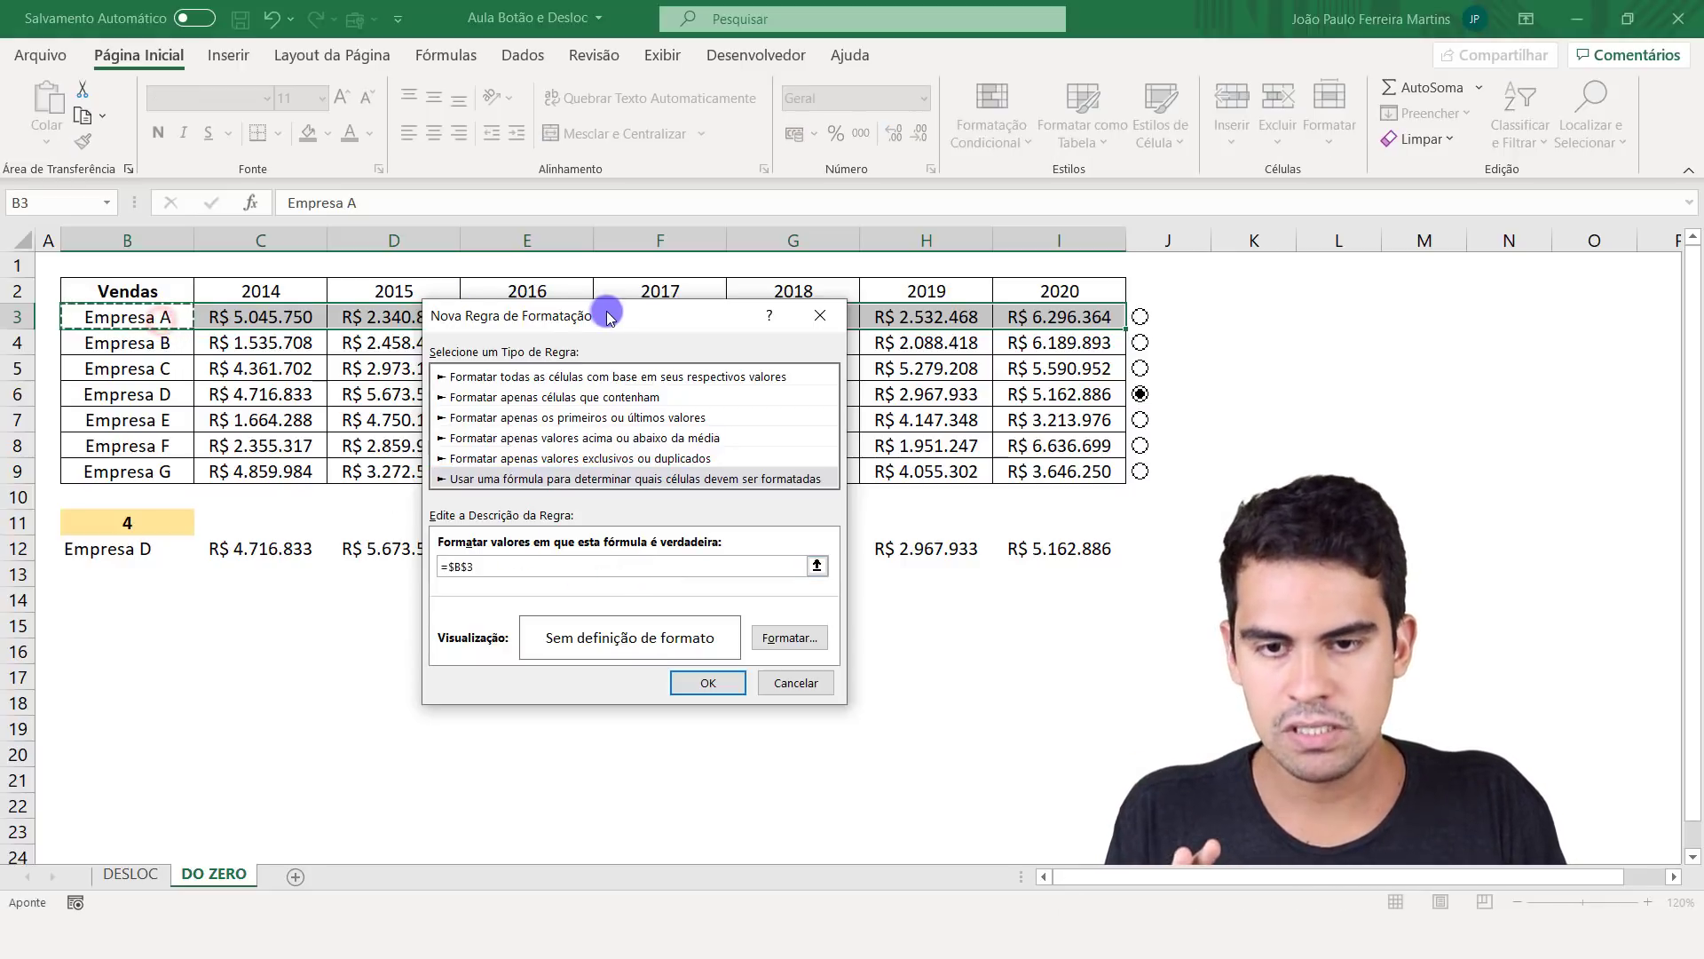
{"action": "left_click_drag", "start_coordinate": [609, 316], "coordinate": [602, 266]}
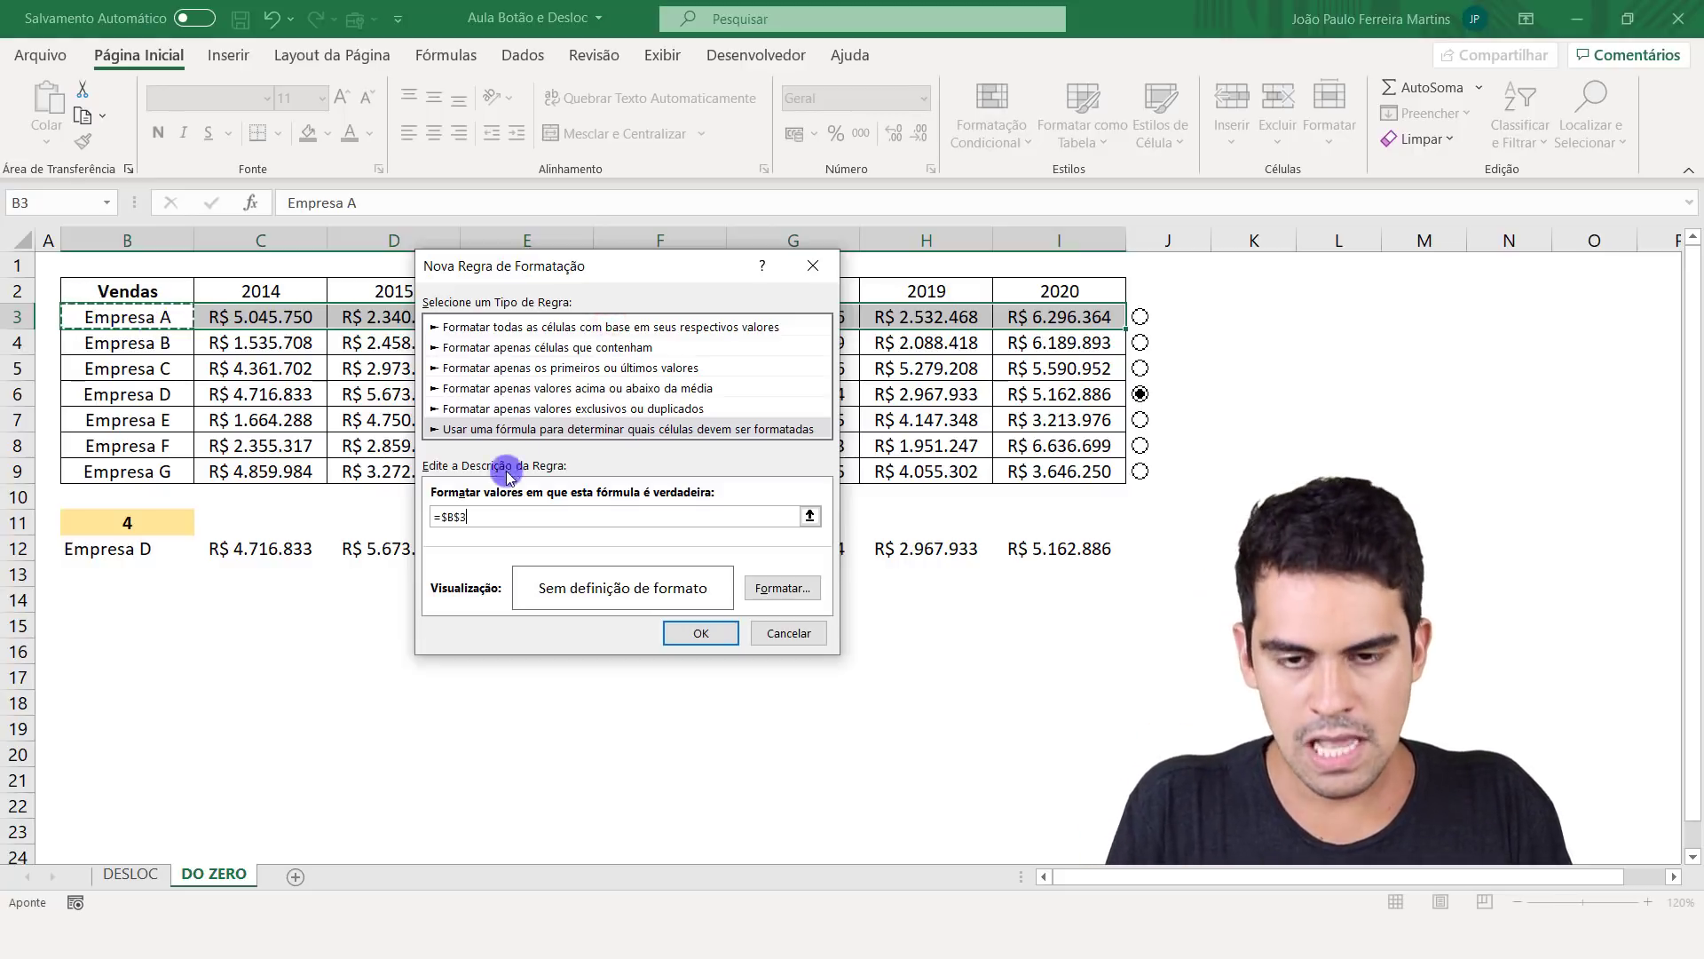
{"action": "type", "text": "="}
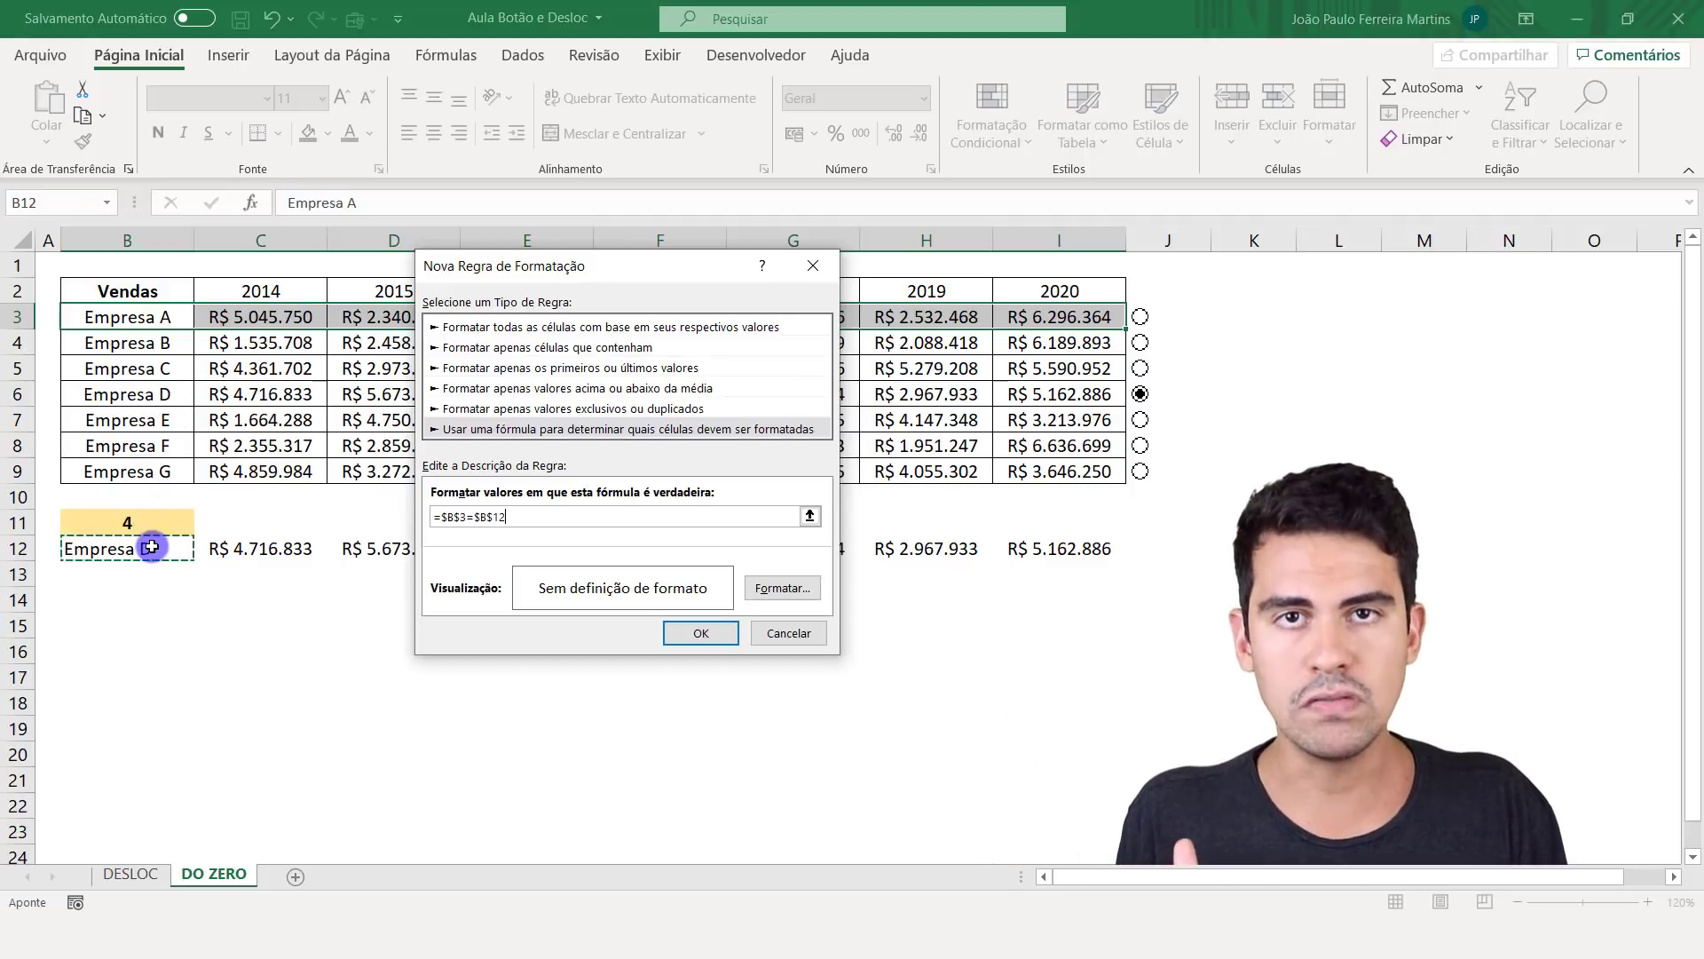
- Set the rule's format to a light blue background fill
{"action": "left_click", "coordinate": [793, 593]}
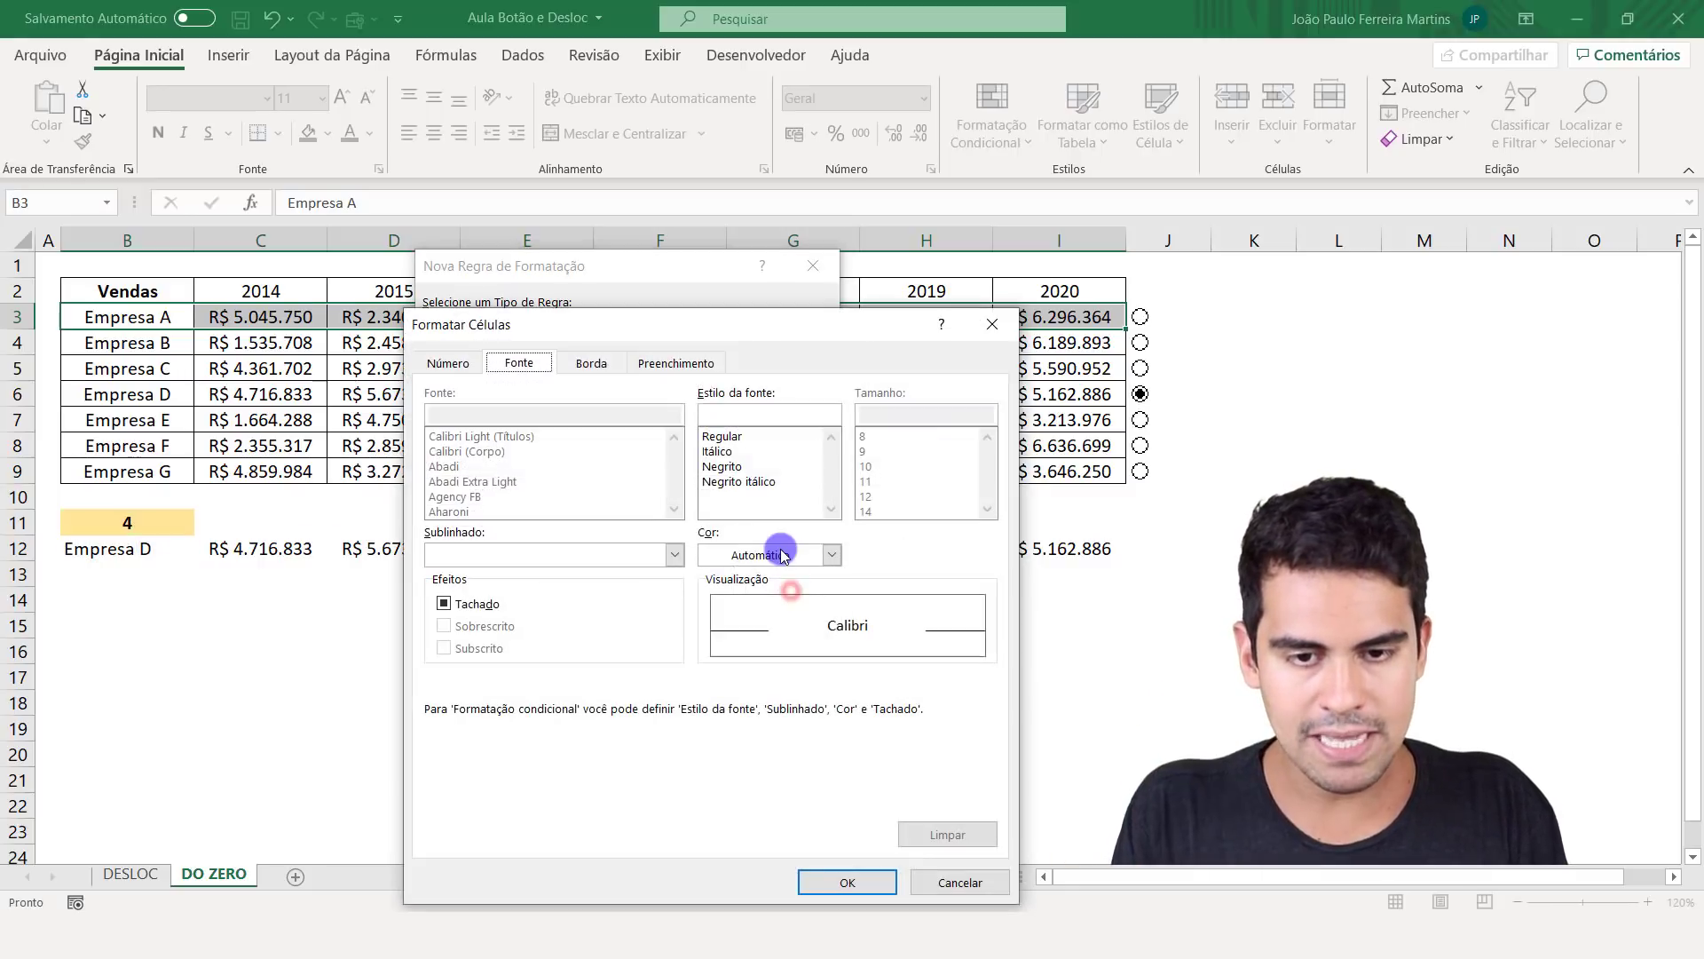
{"action": "left_click", "coordinate": [707, 367]}
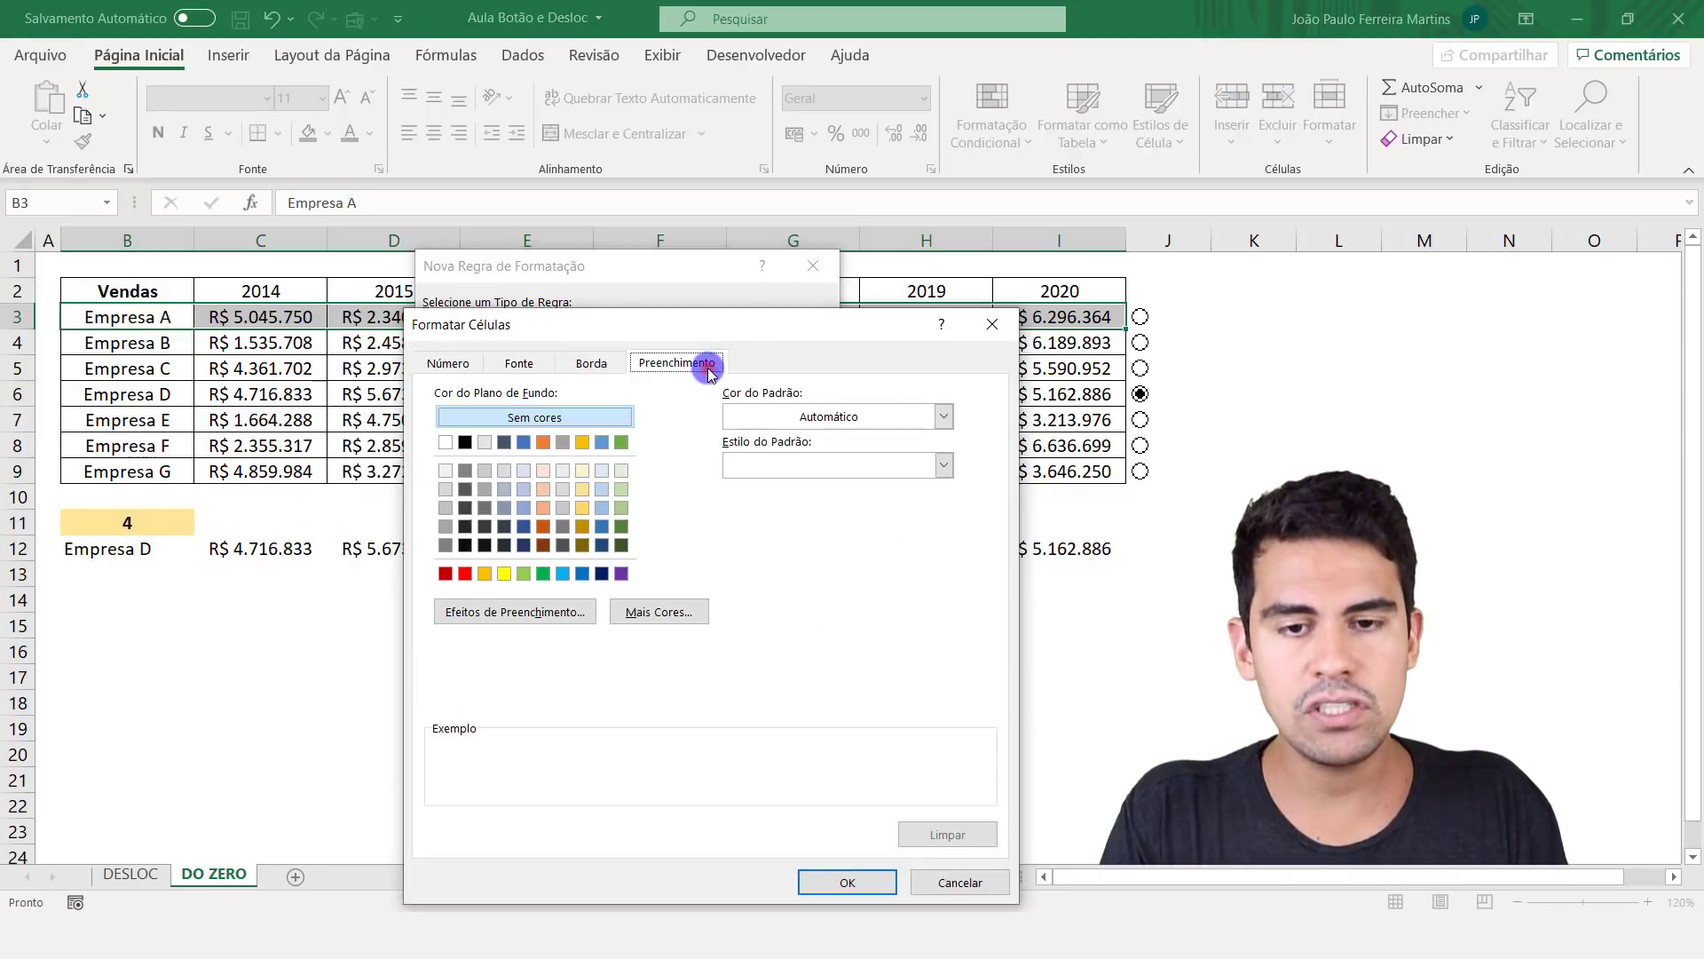
{"action": "left_click", "coordinate": [600, 494]}
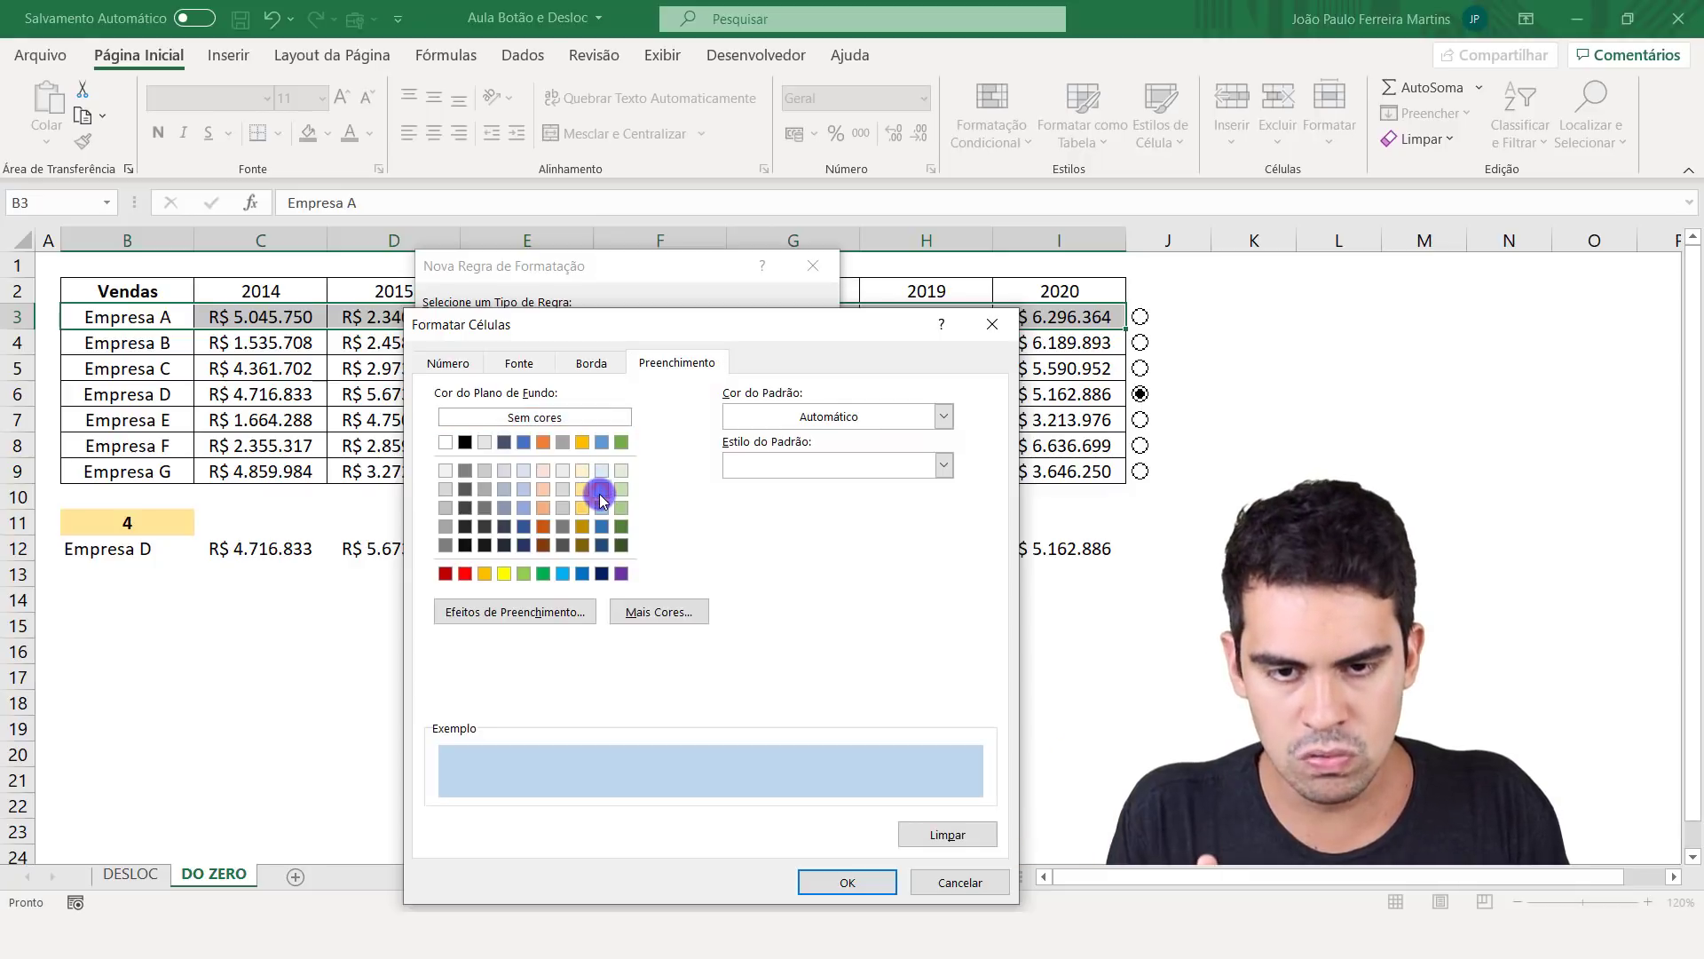
{"action": "left_click", "coordinate": [859, 882]}
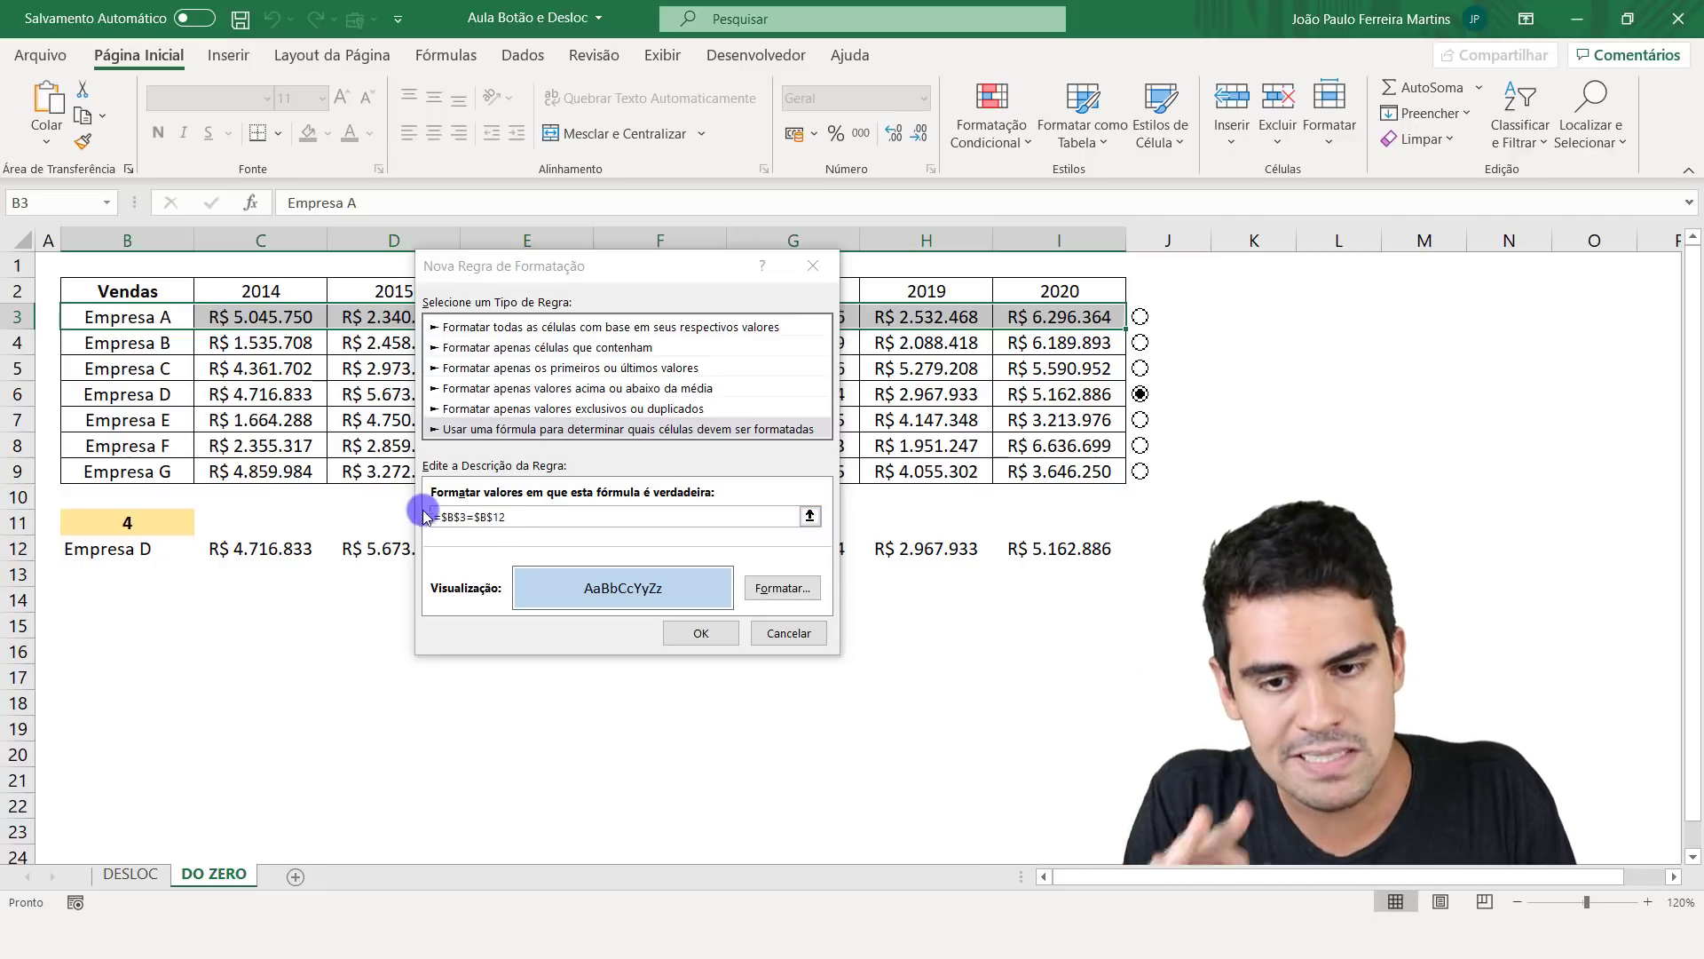
- Make the row of the first reference relative so the rule's formula reads =$B3=$B$12, and apply the rule
{"action": "left_click_drag", "start_coordinate": [589, 267], "coordinate": [424, 533]}
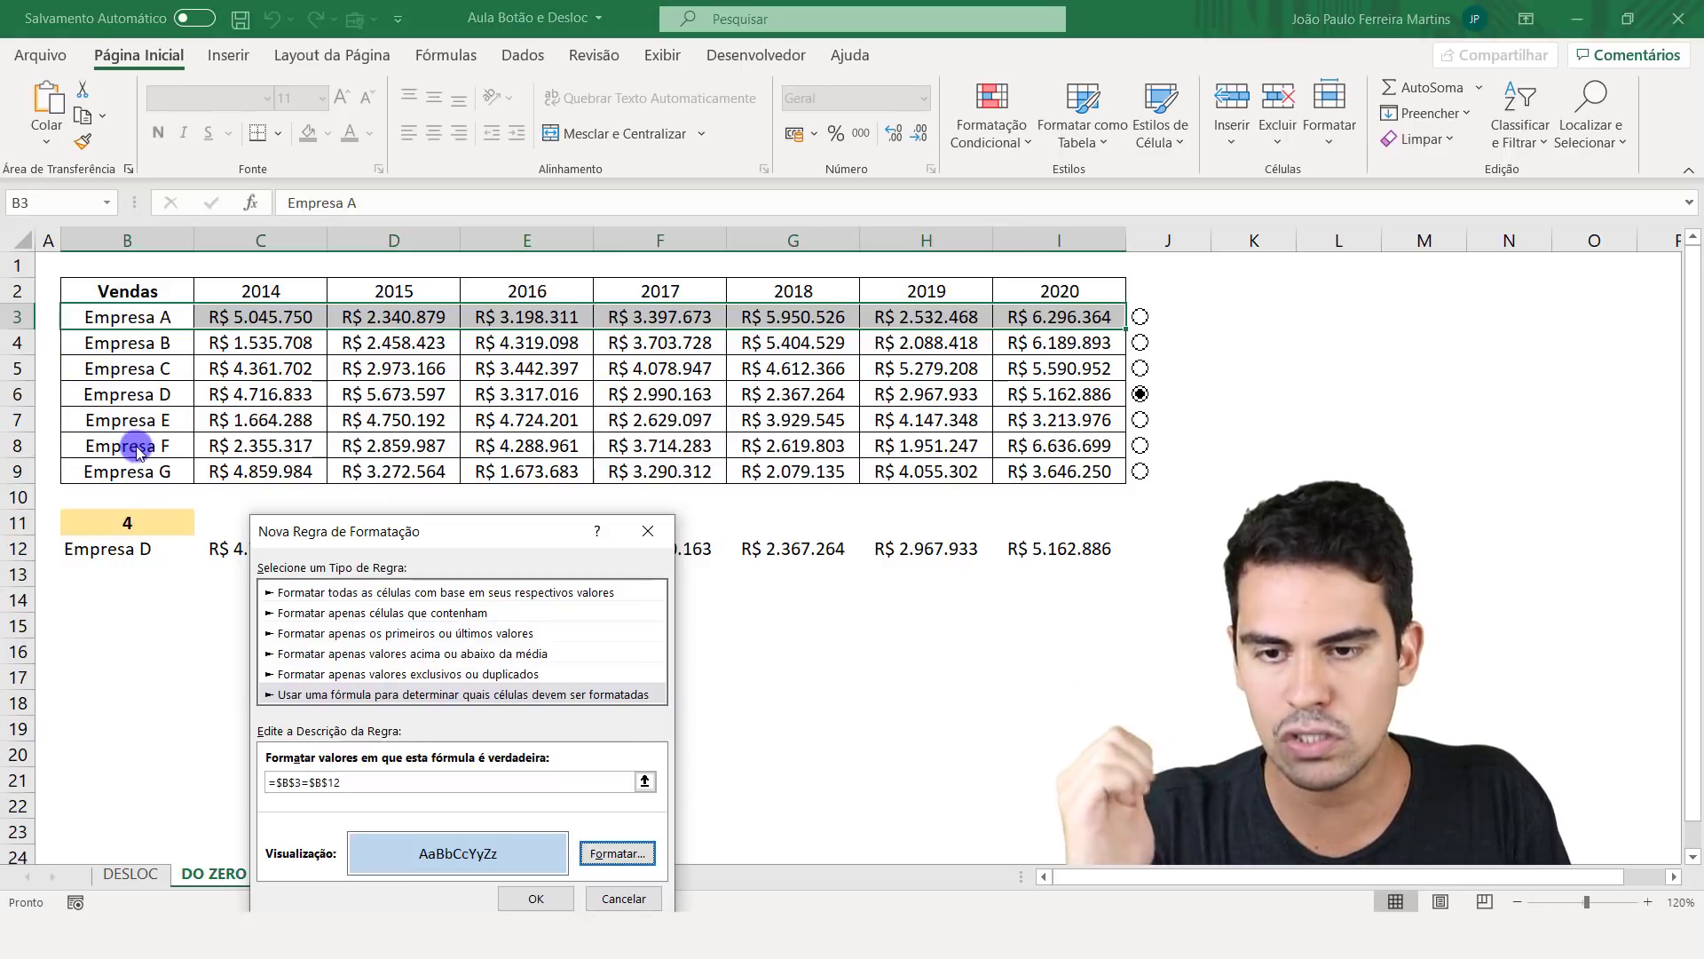
{"action": "left_click_drag", "start_coordinate": [354, 531], "coordinate": [317, 284]}
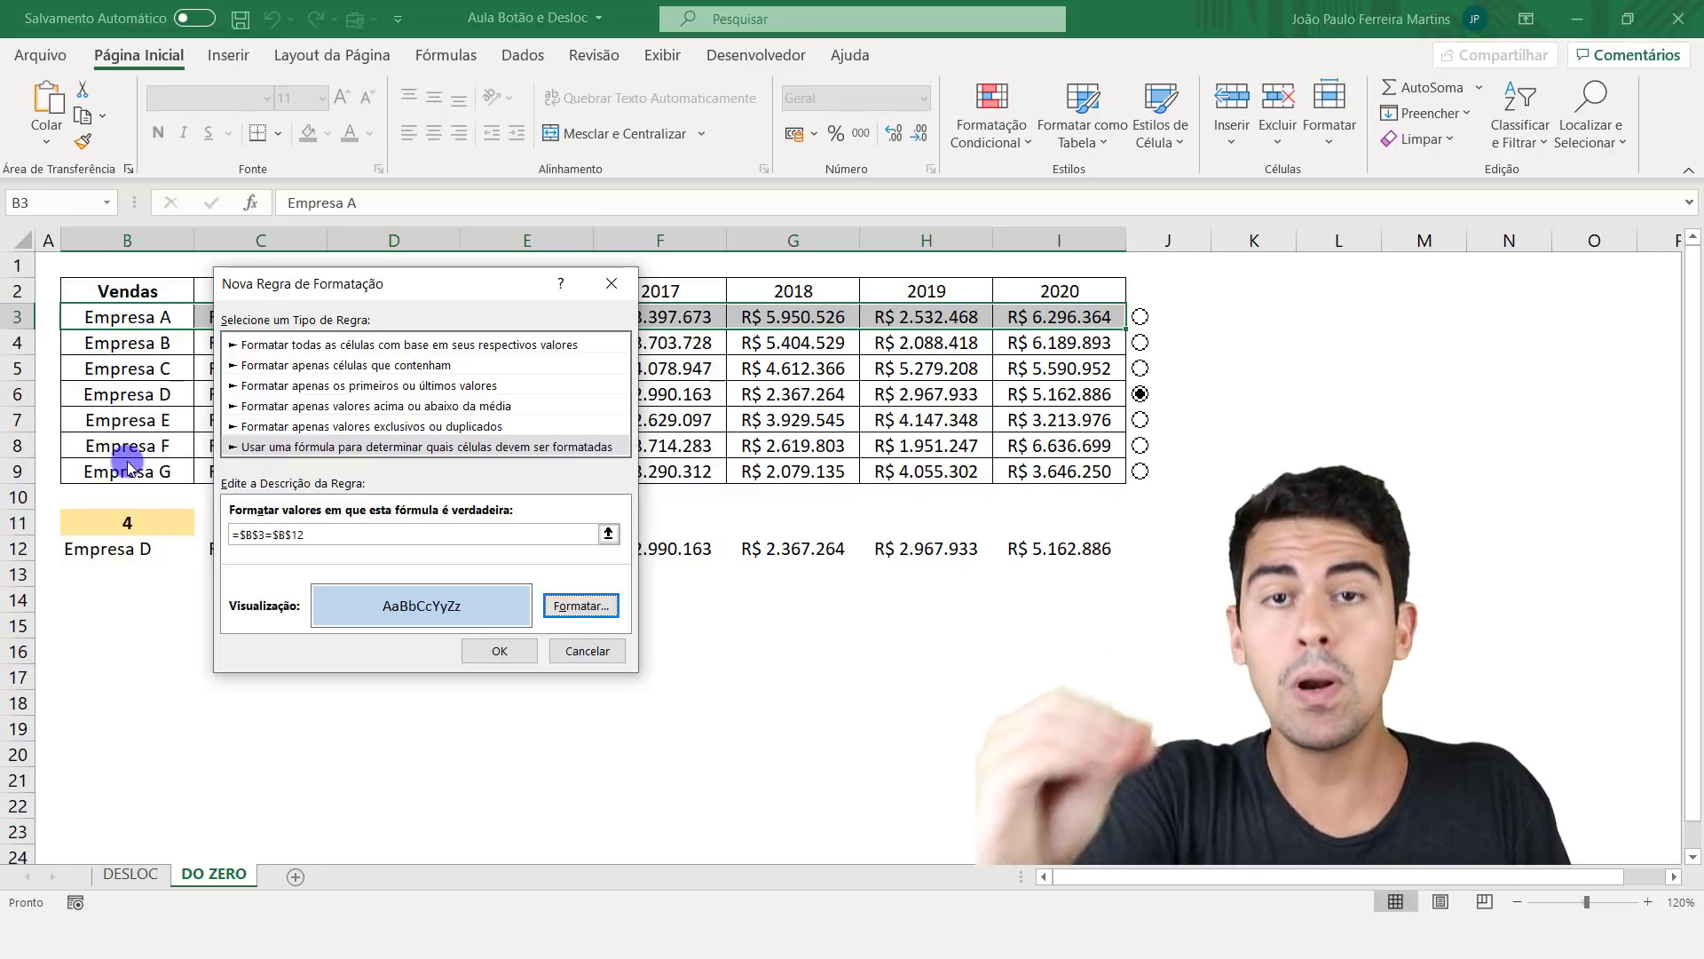
{"action": "left_click", "coordinate": [258, 535]}
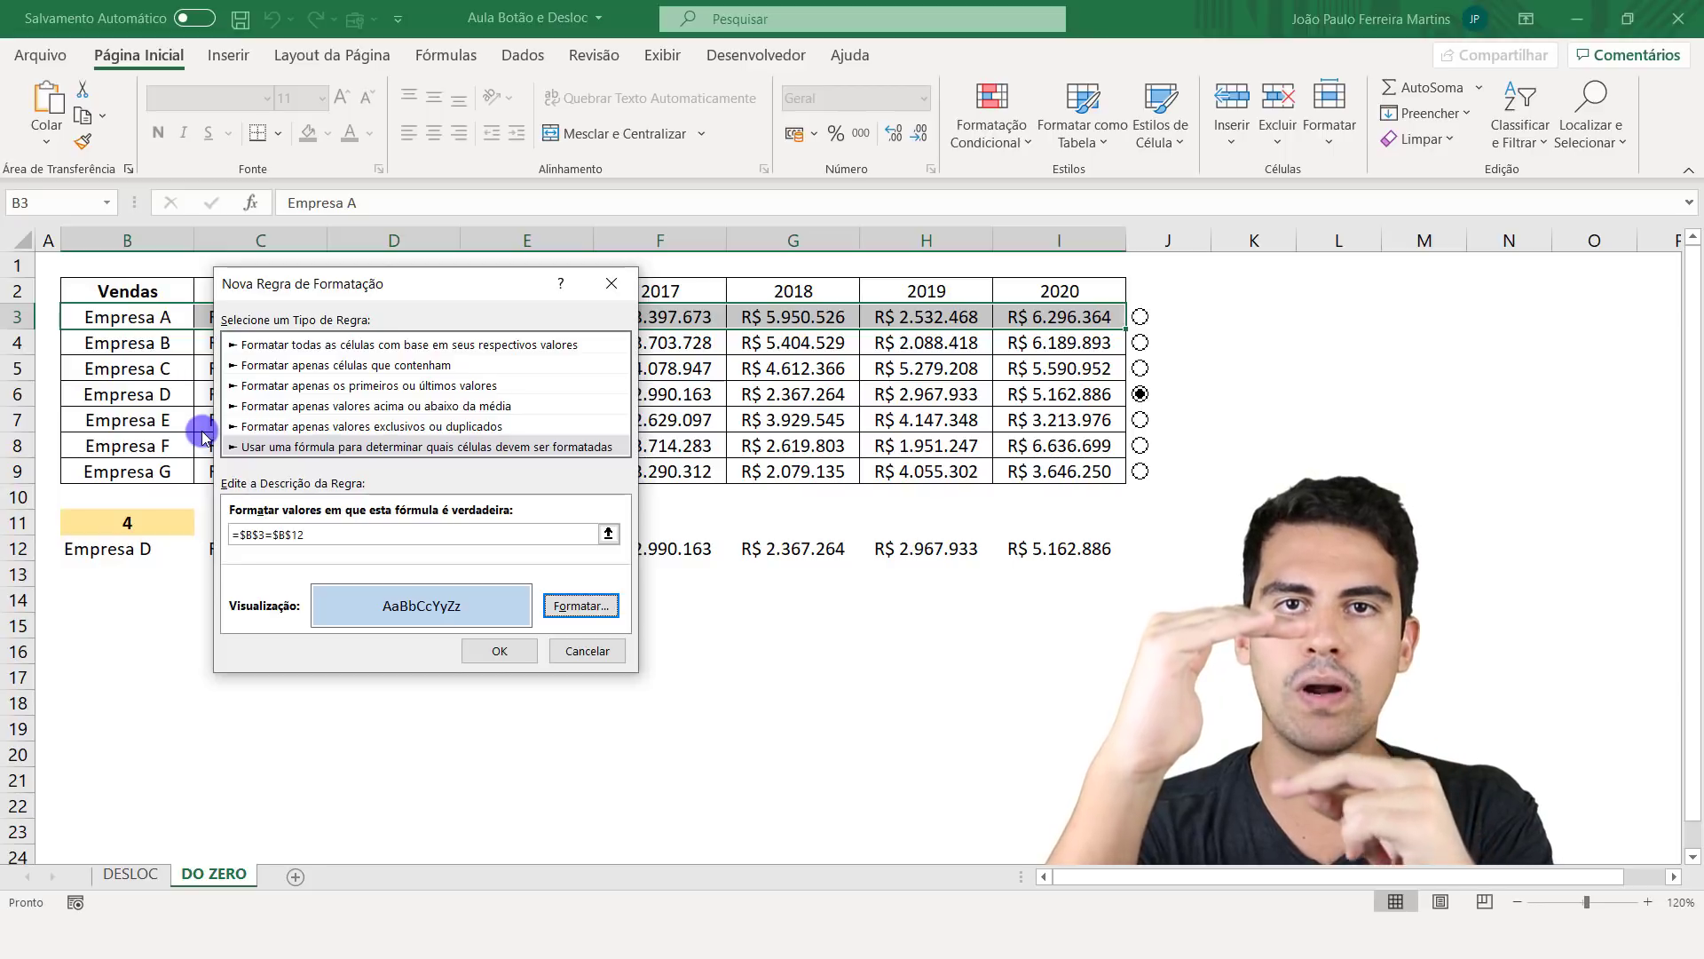
{"action": "double_click", "coordinate": [255, 534]}
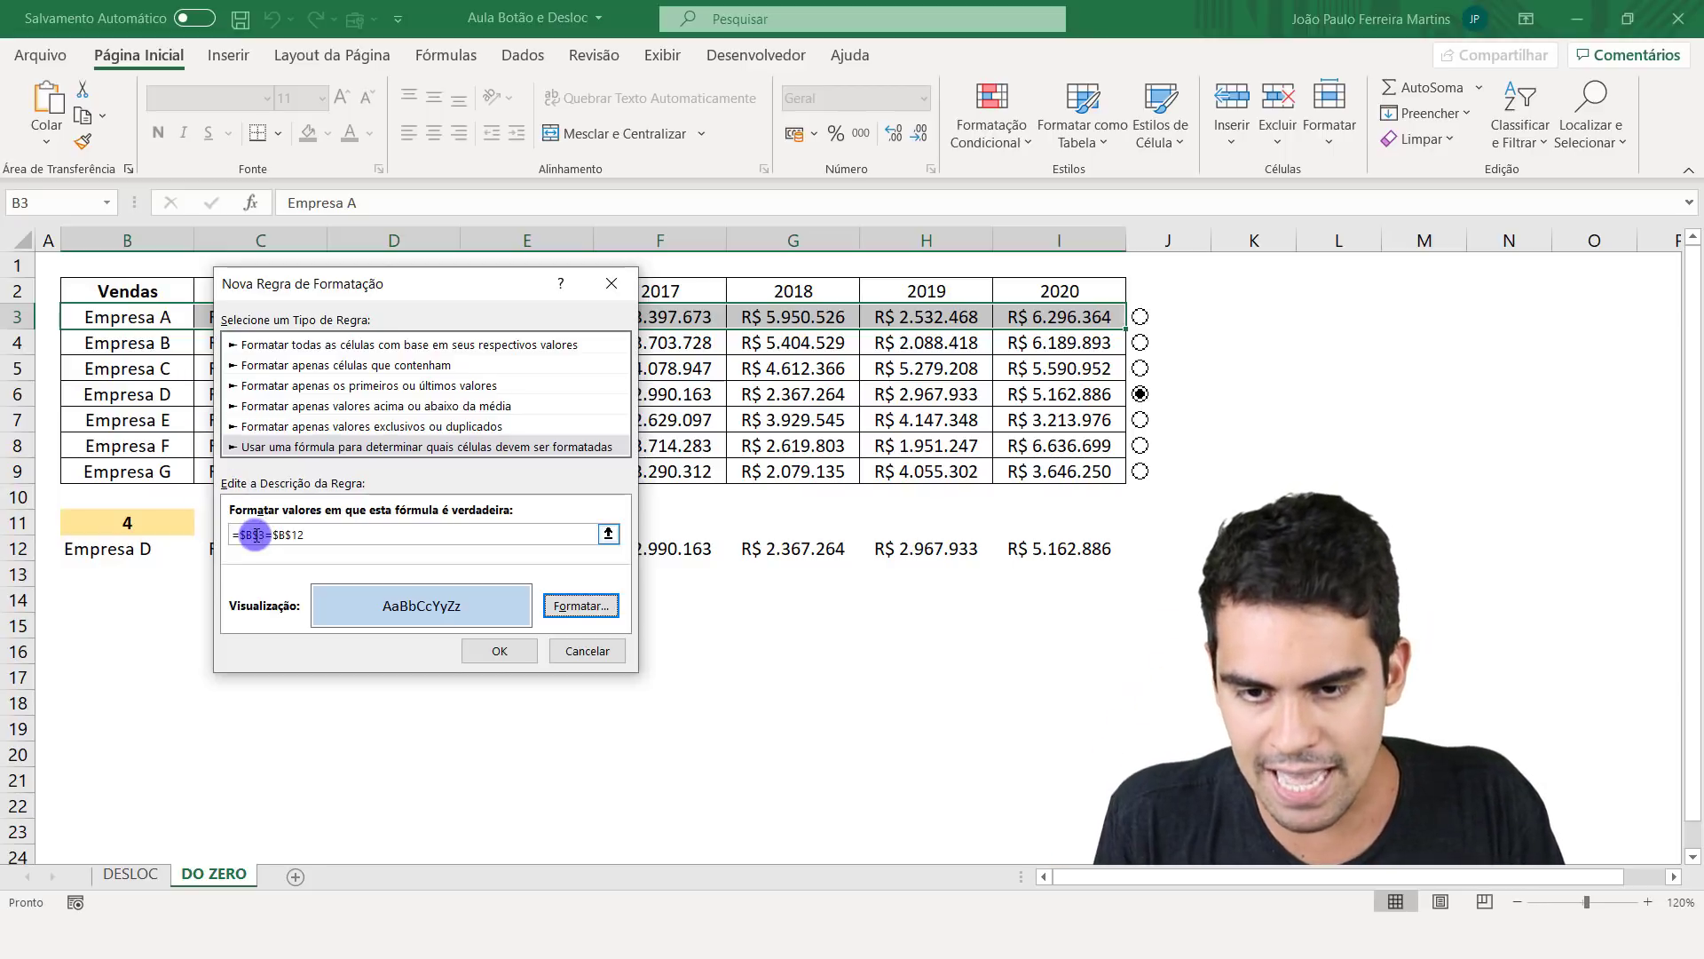
{"action": "left_click", "coordinate": [268, 539]}
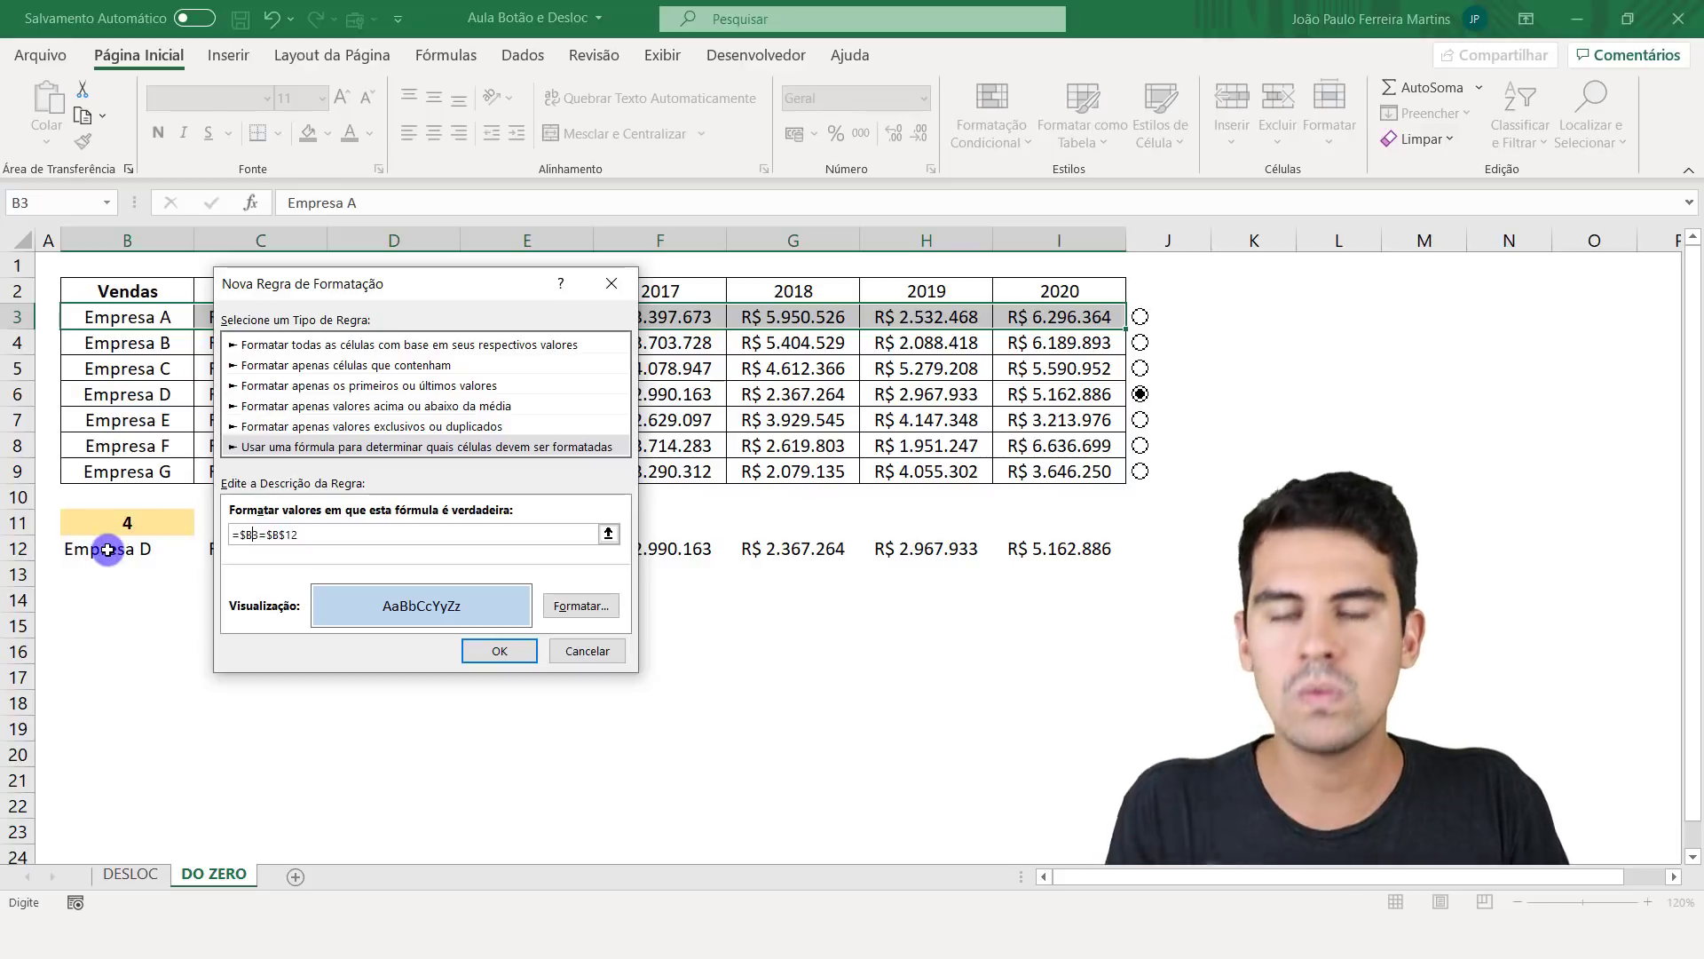
{"action": "left_click", "coordinate": [498, 649]}
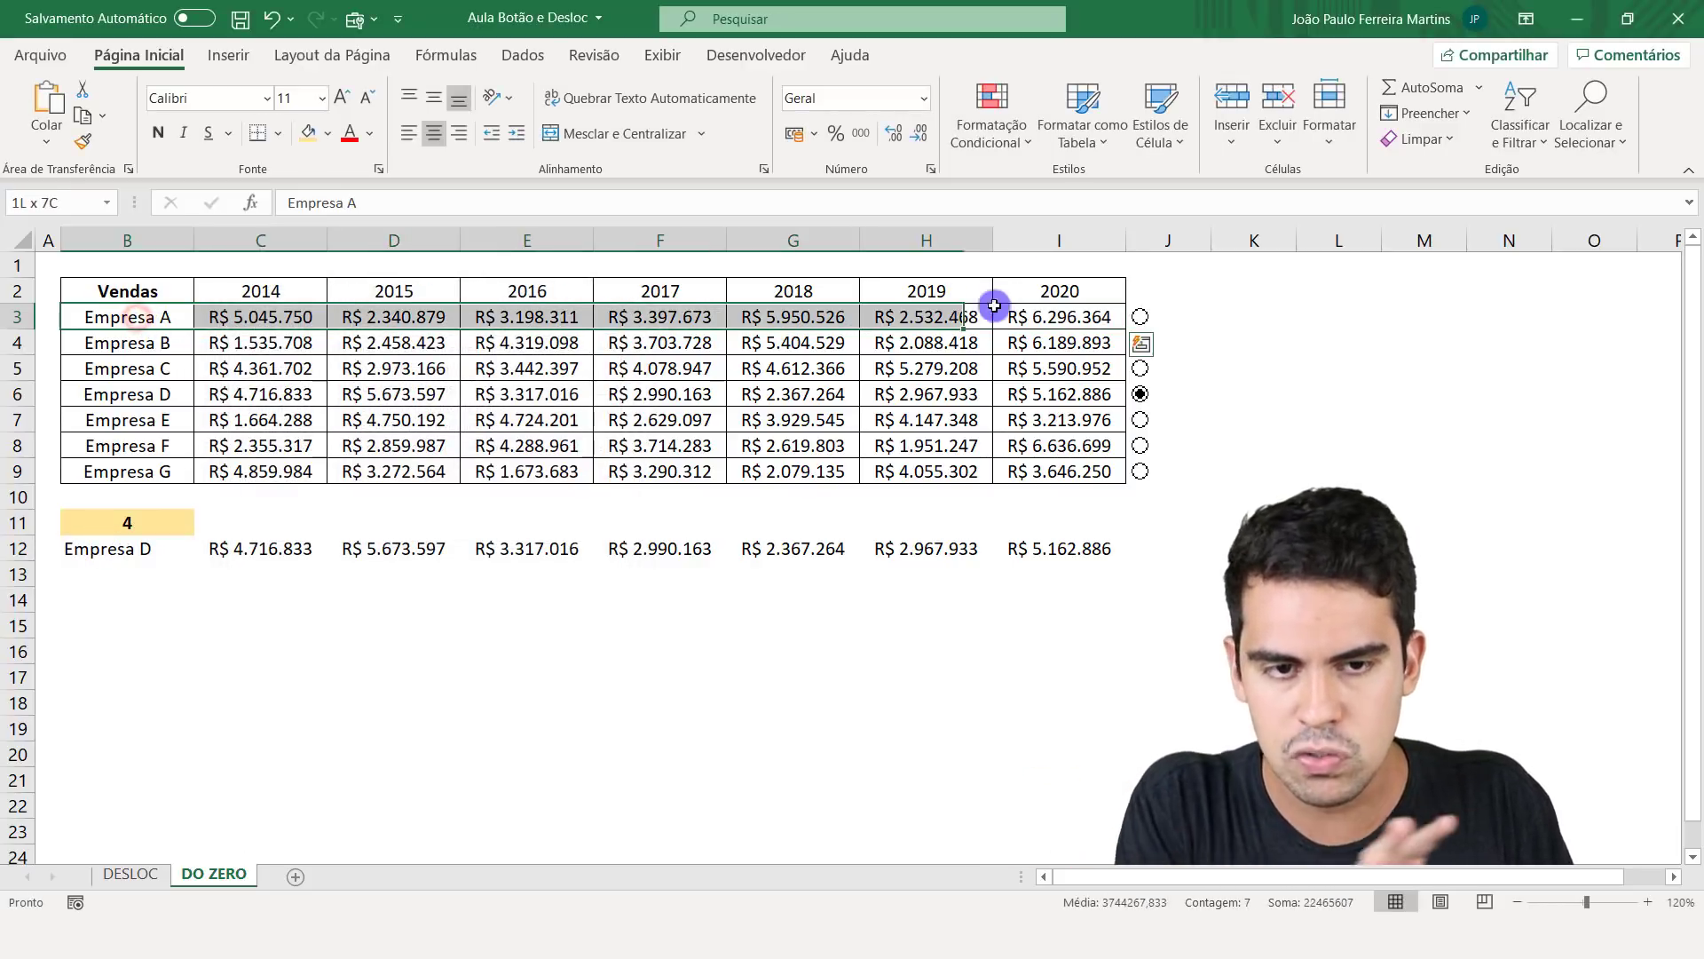
- Copy the formatting of the Empresa A row B3:I3 to the other company rows B4:I9 with the format painter
{"action": "left_click", "coordinate": [1060, 314]}
{"action": "mouse_move", "coordinate": [1061, 314]}
{"action": "left_mouse_down"}
{"action": "mouse_move", "coordinate": [179, 346]}
{"action": "mouse_move", "coordinate": [84, 304]}
{"action": "left_mouse_up"}
{"action": "left_click", "coordinate": [84, 142]}
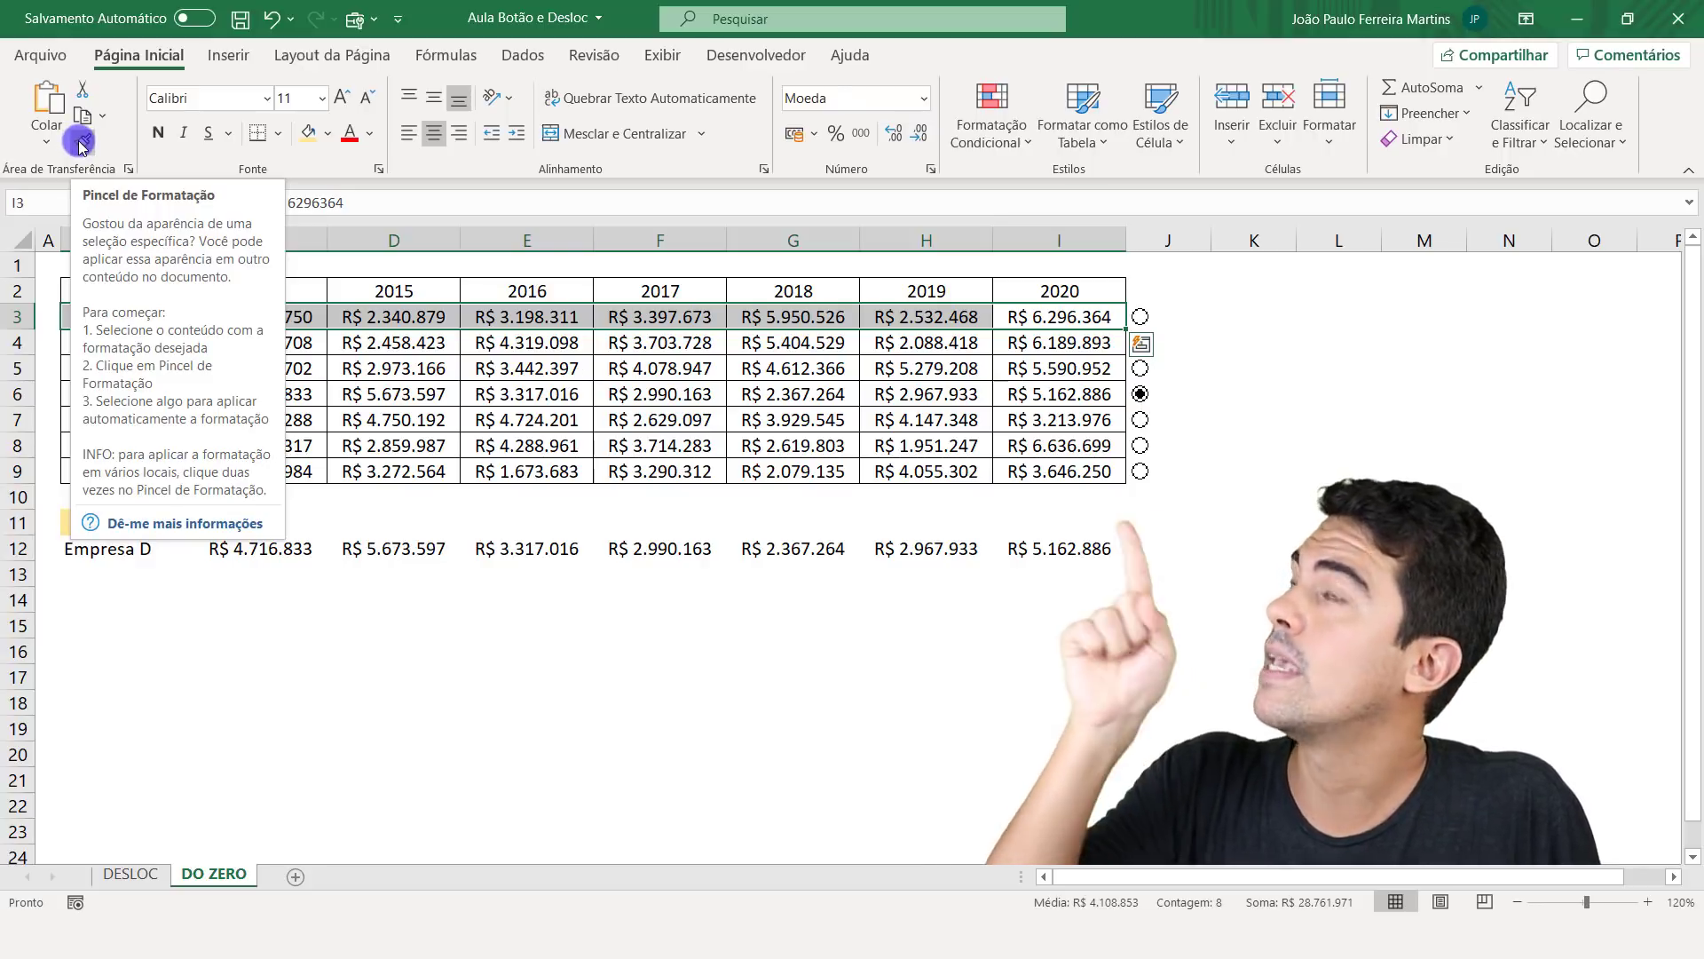
{"action": "left_click", "coordinate": [80, 142]}
{"action": "left_click_drag", "start_coordinate": [119, 342], "coordinate": [1076, 461]}
{"action": "left_click", "coordinate": [936, 443]}
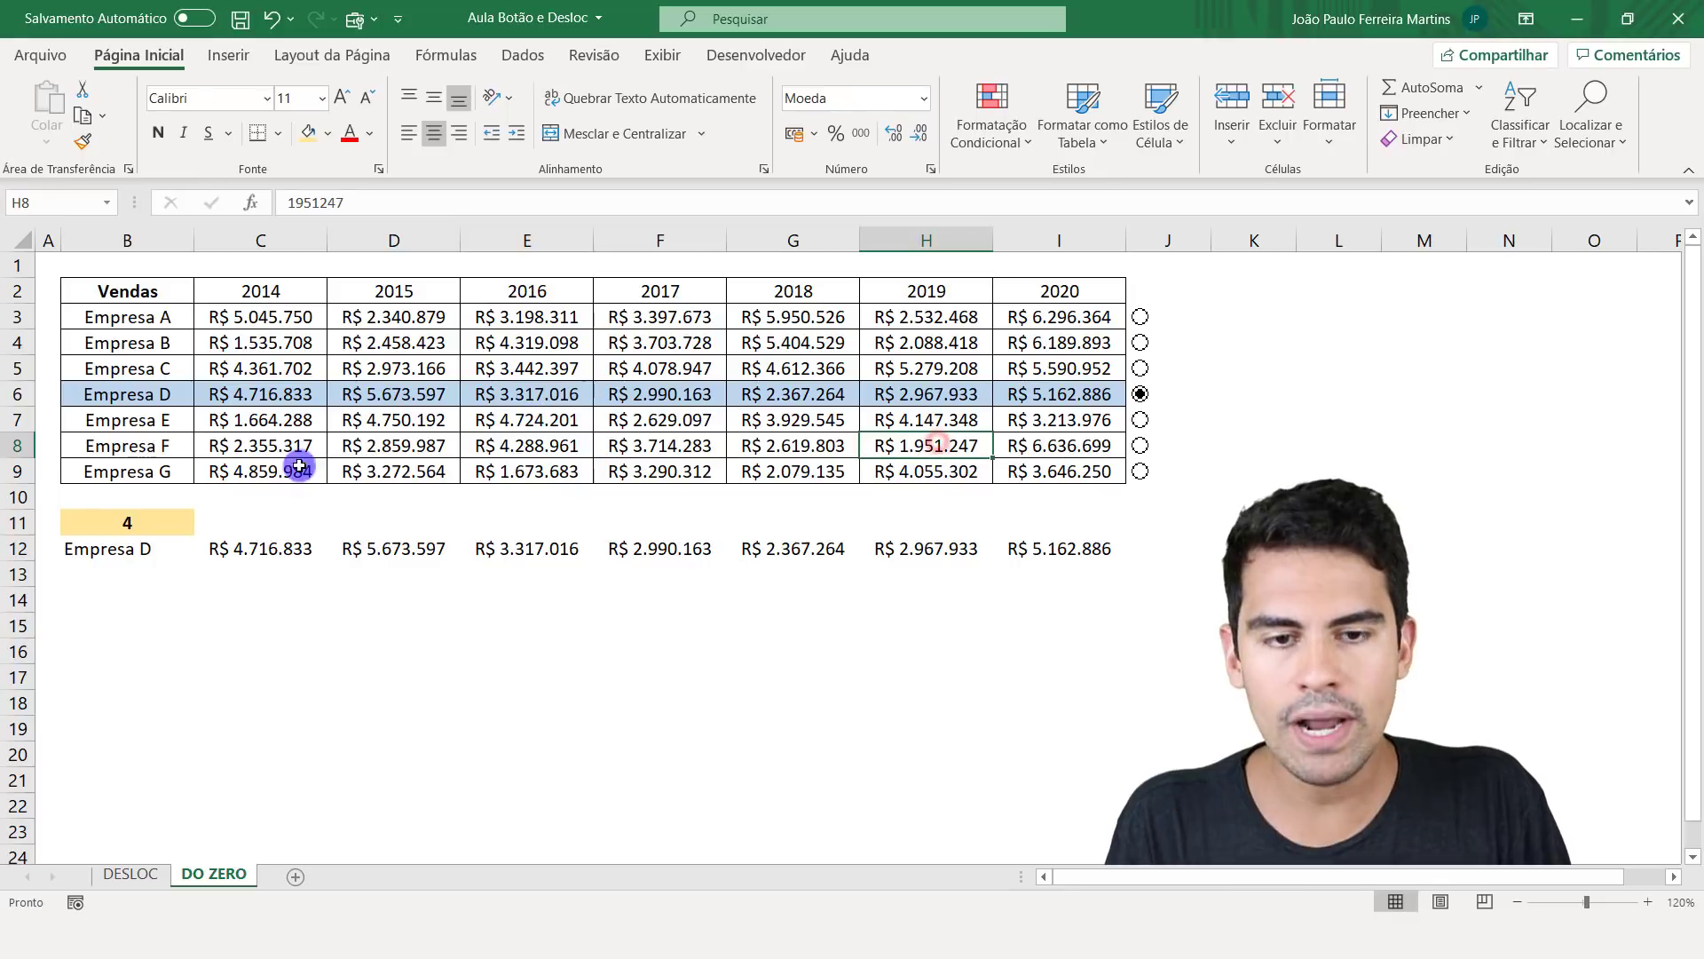
- Test the row highlighting by selecting the option buttons for Empresa B, F, G, C, A and E in turn
{"action": "left_click", "coordinate": [1140, 343]}
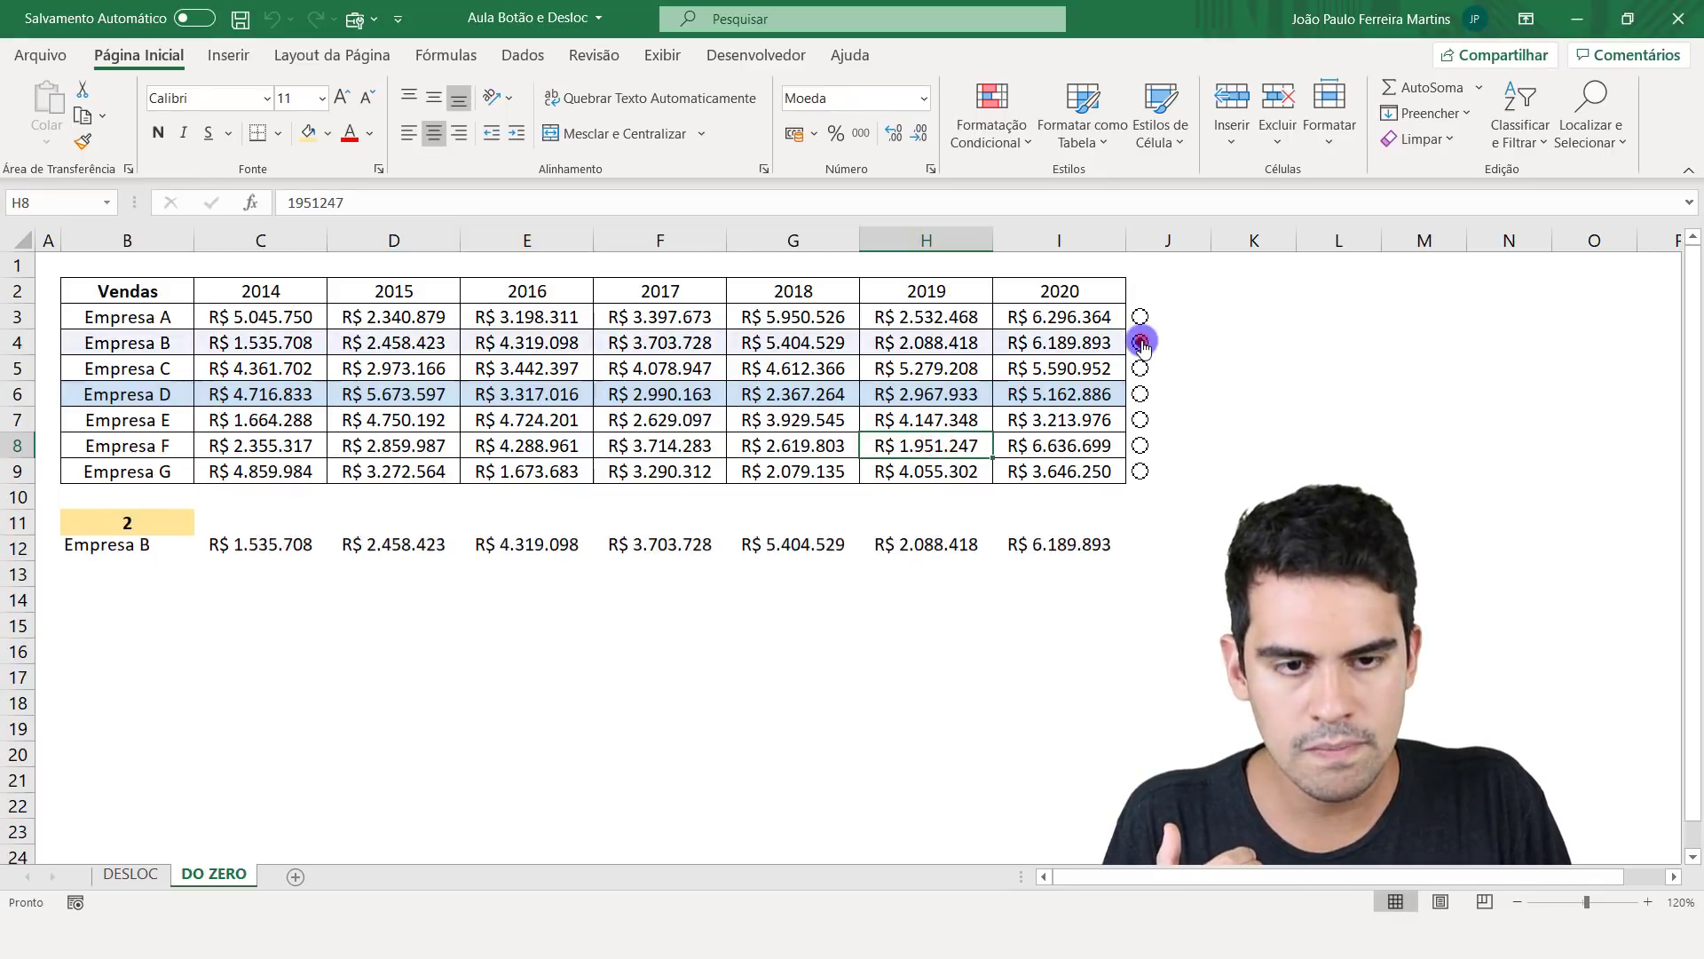
{"action": "left_click", "coordinate": [1141, 444]}
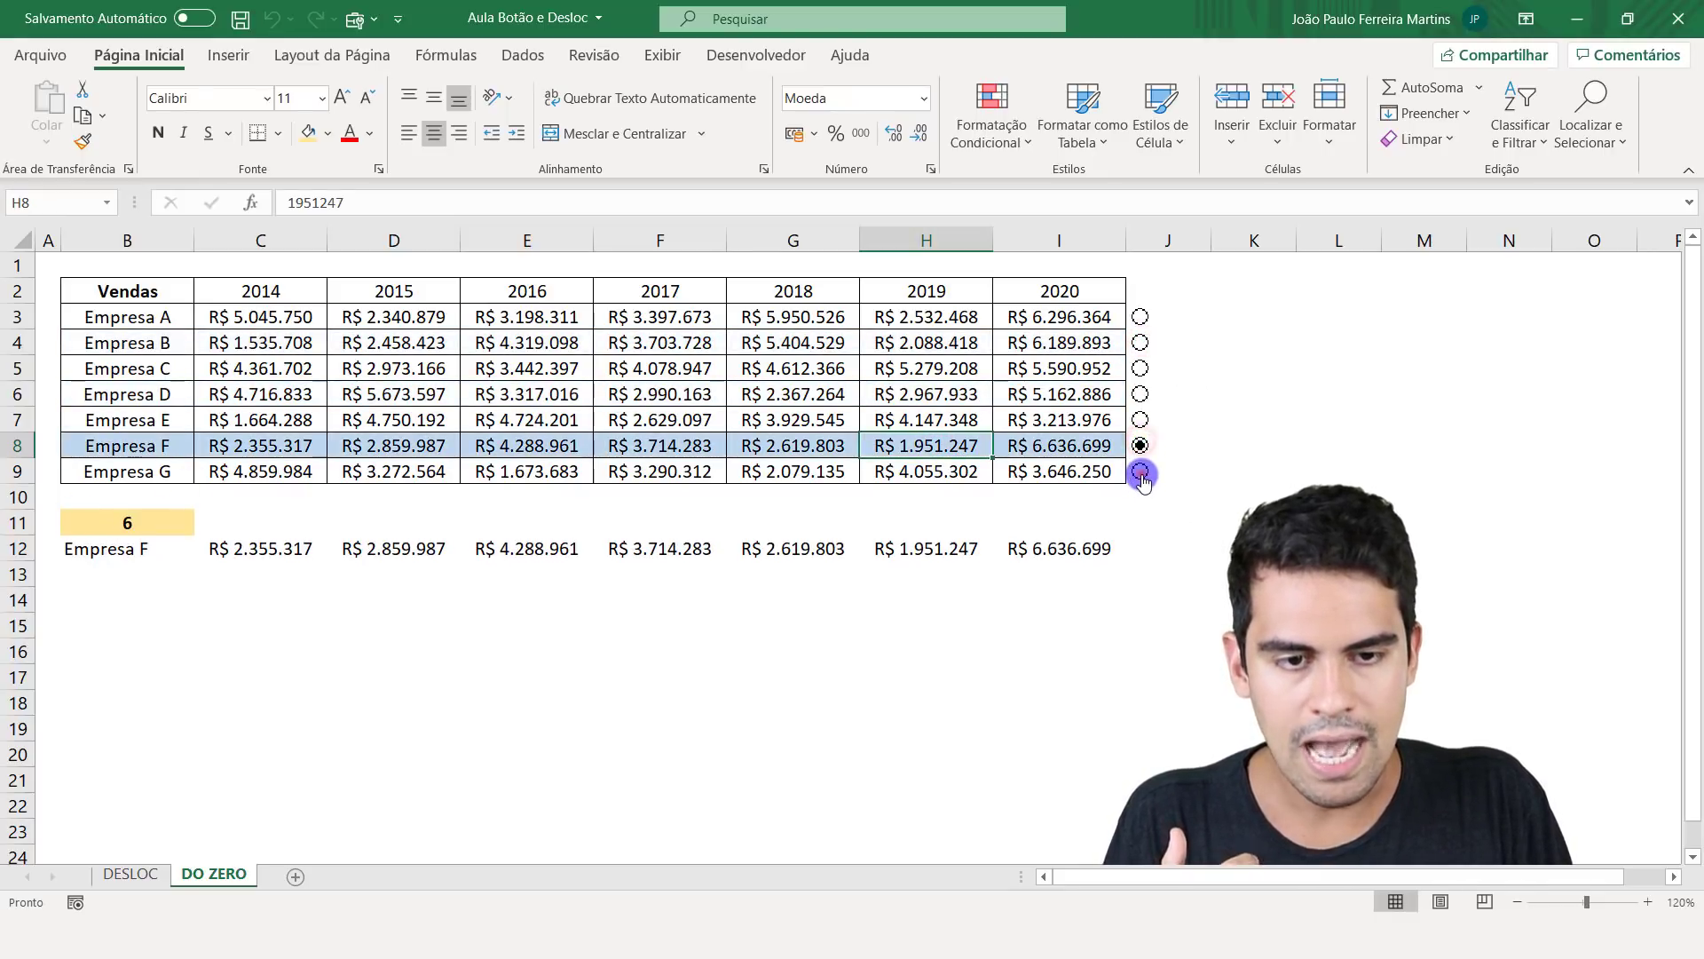
{"action": "left_click", "coordinate": [1140, 472]}
{"action": "left_click", "coordinate": [1140, 368]}
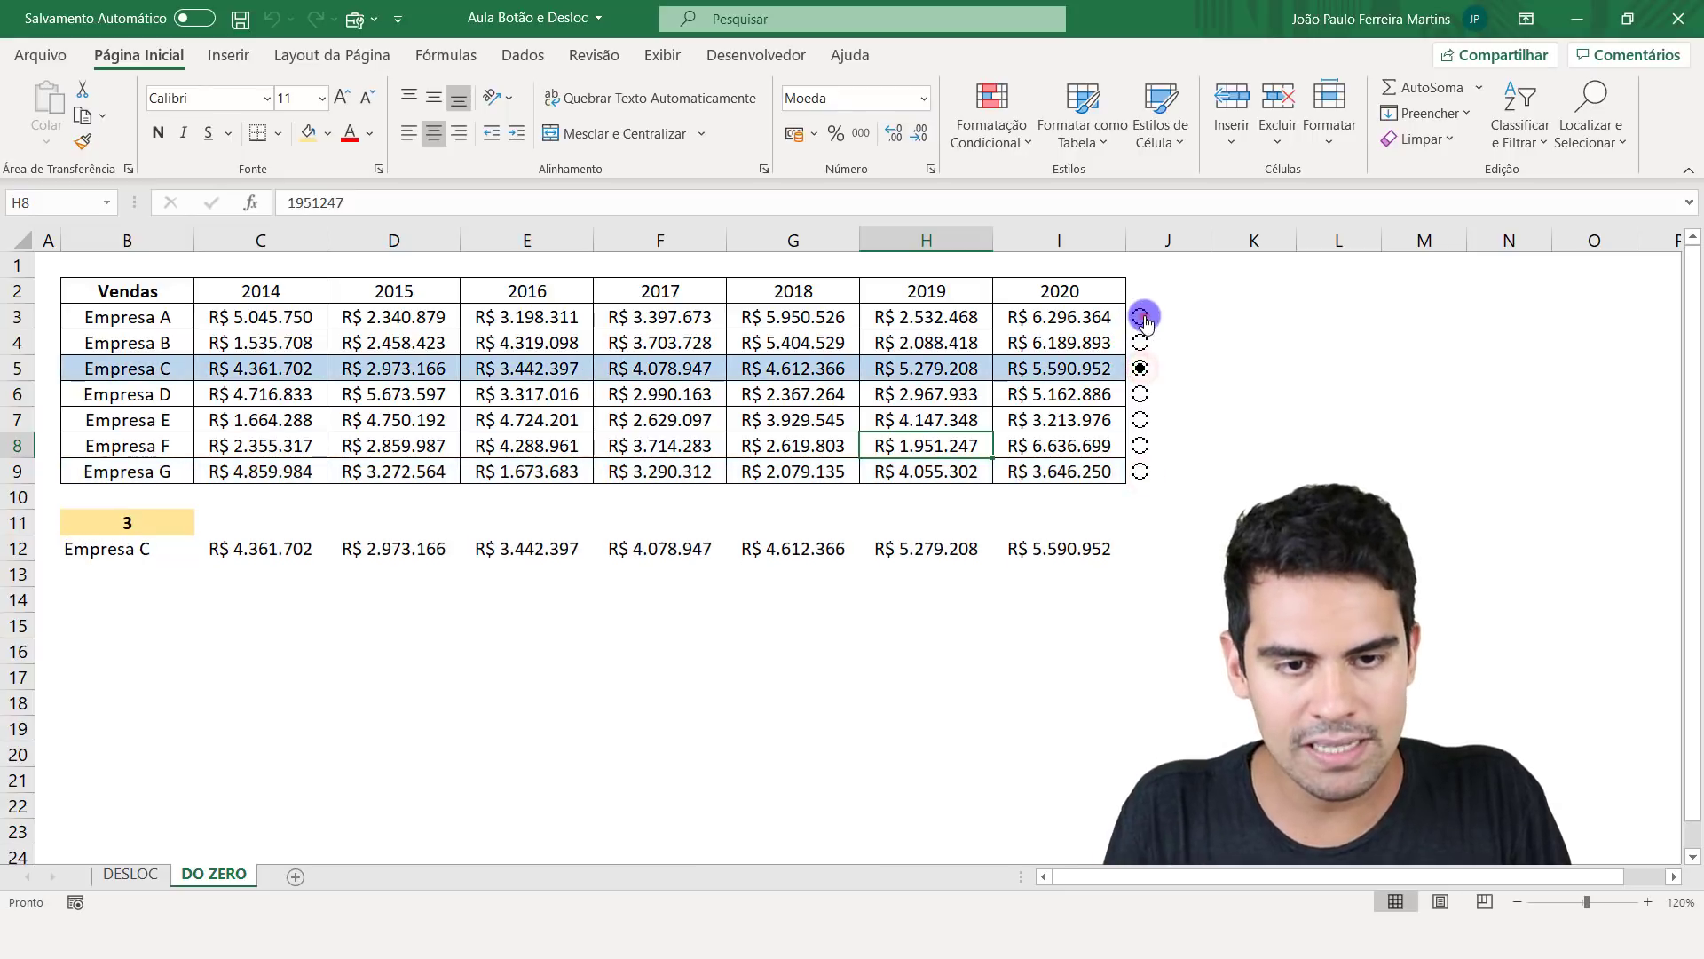
{"action": "left_click", "coordinate": [1142, 317]}
{"action": "left_click", "coordinate": [1140, 419]}
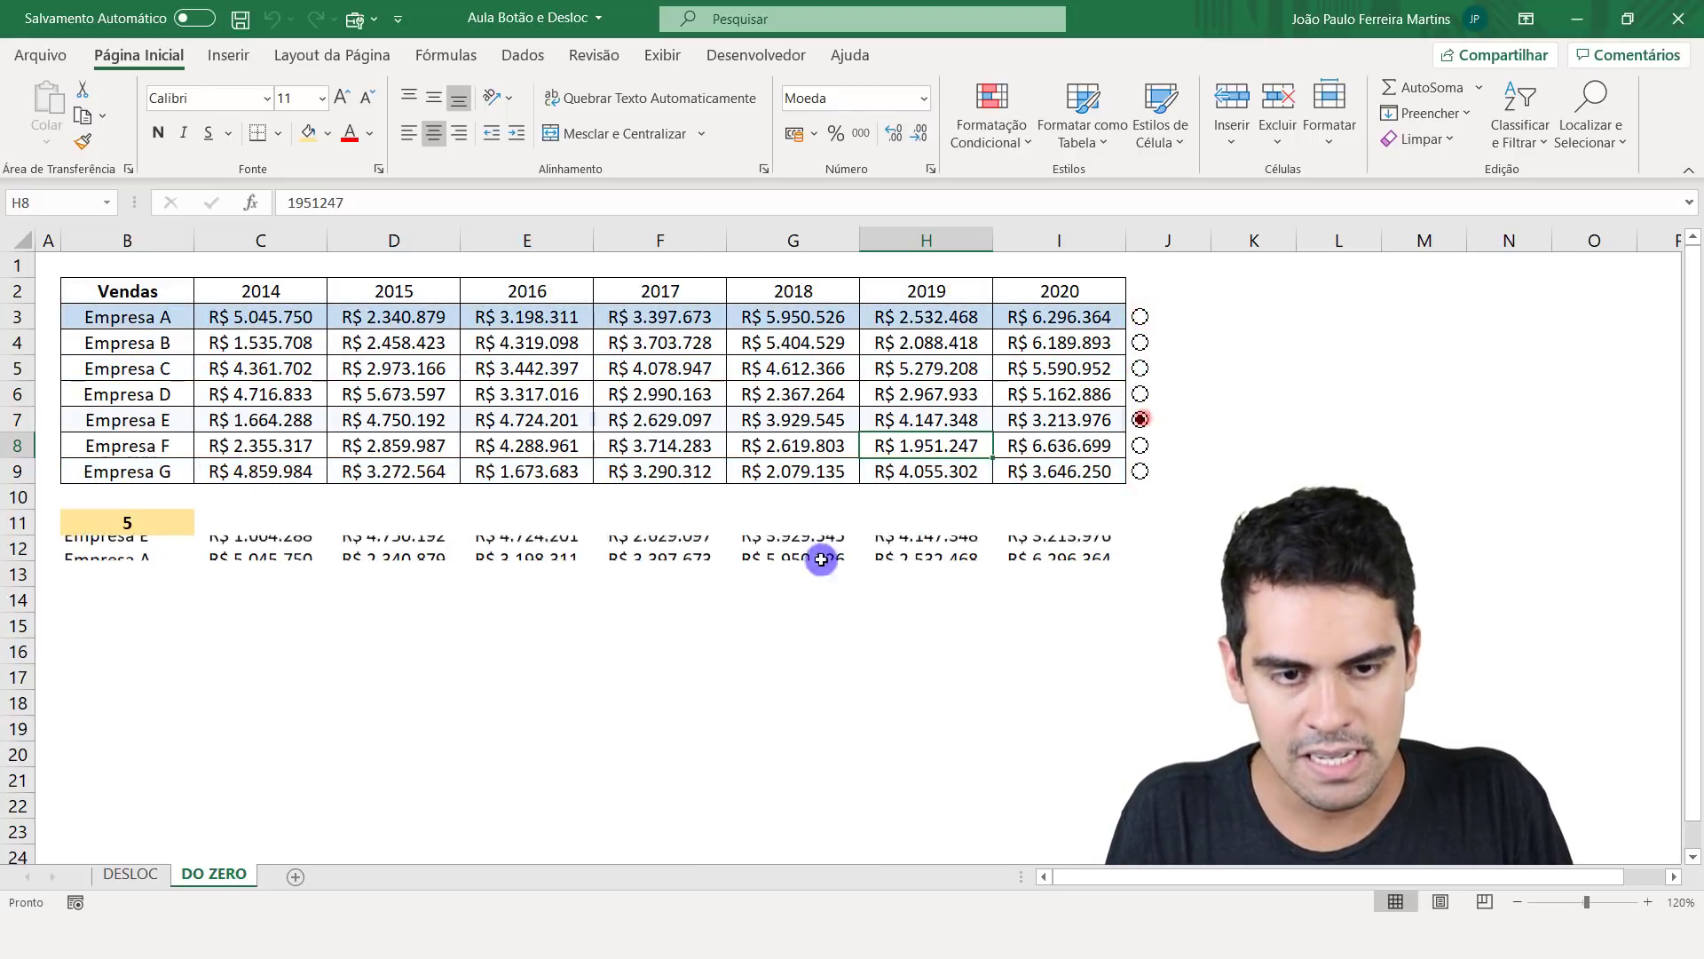
- Review the conditional formatting rules applied to B3:I9, including the formula of the B4:I9 rule, and close them without changes
{"action": "left_click", "coordinate": [138, 549]}
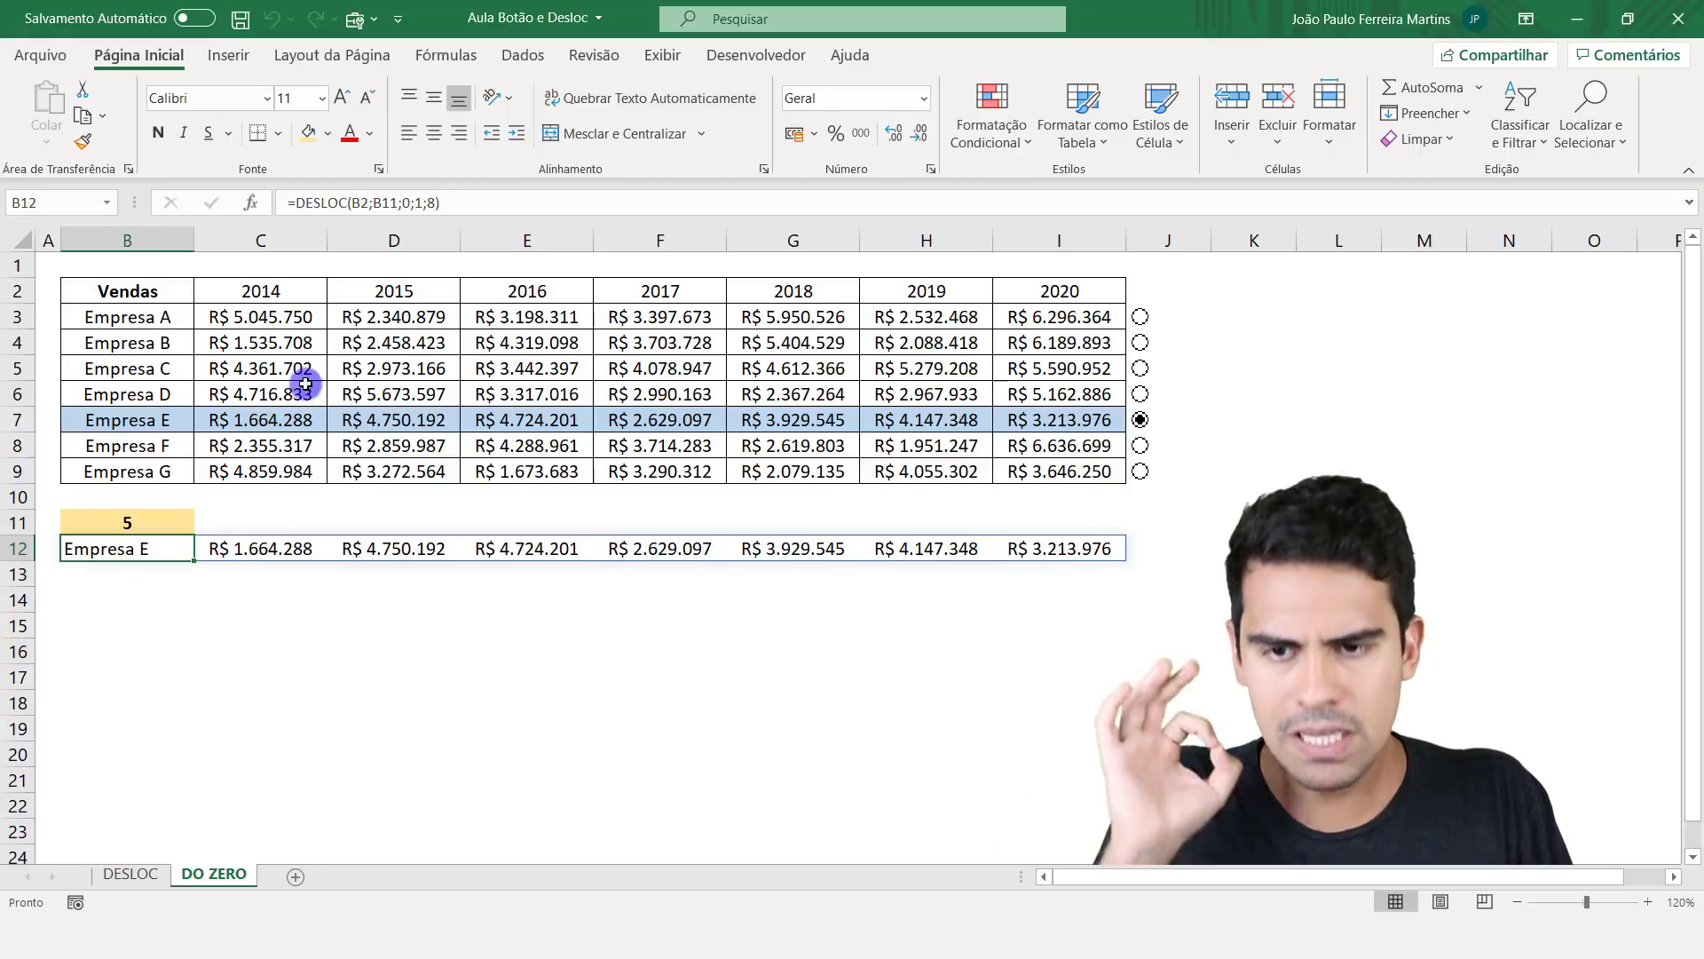
{"action": "left_click_drag", "start_coordinate": [168, 325], "coordinate": [1035, 471]}
{"action": "left_click", "coordinate": [995, 133]}
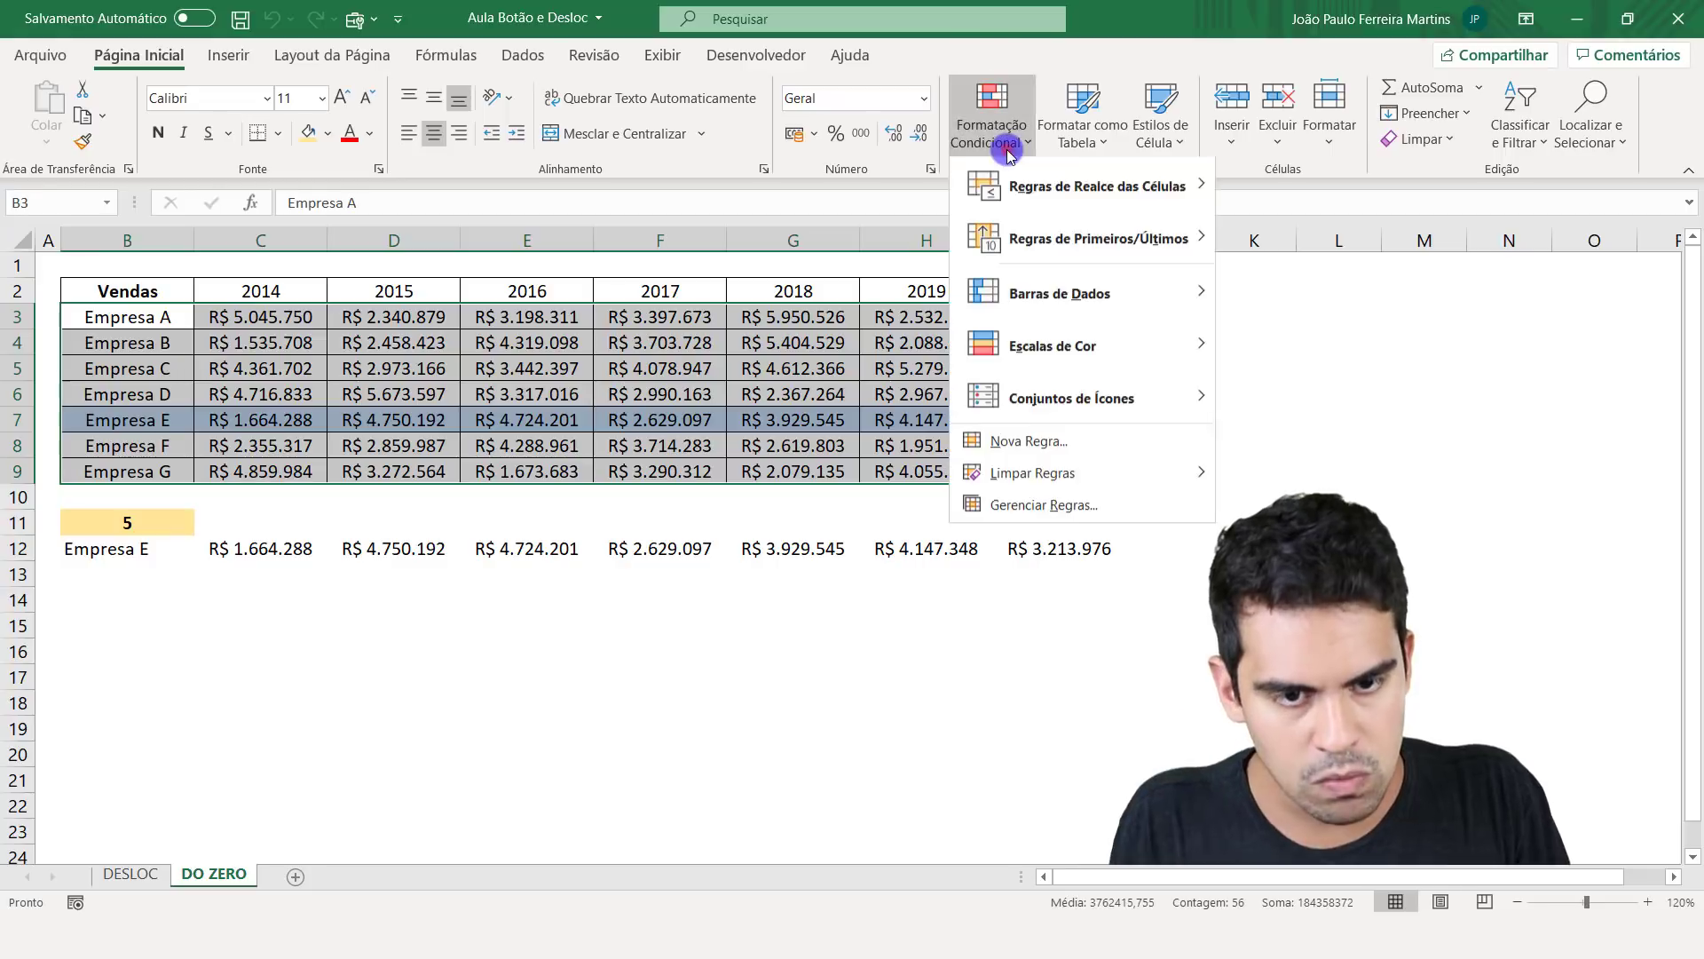
{"action": "left_click", "coordinate": [1062, 505]}
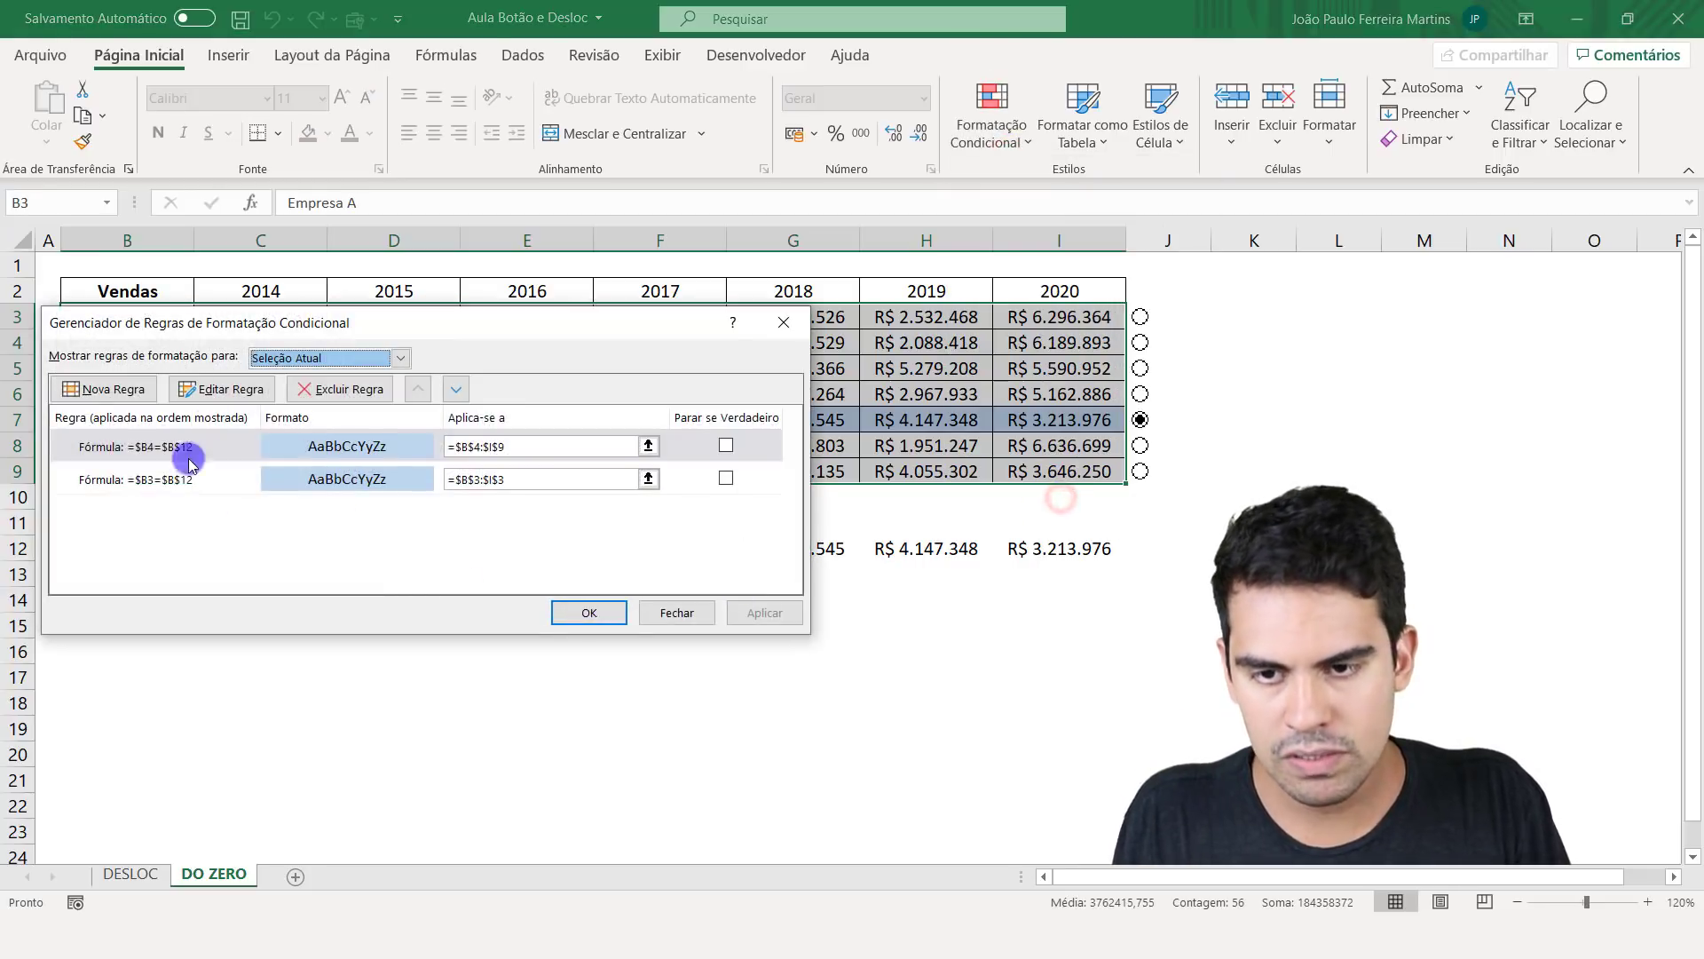
{"action": "left_click", "coordinate": [226, 450]}
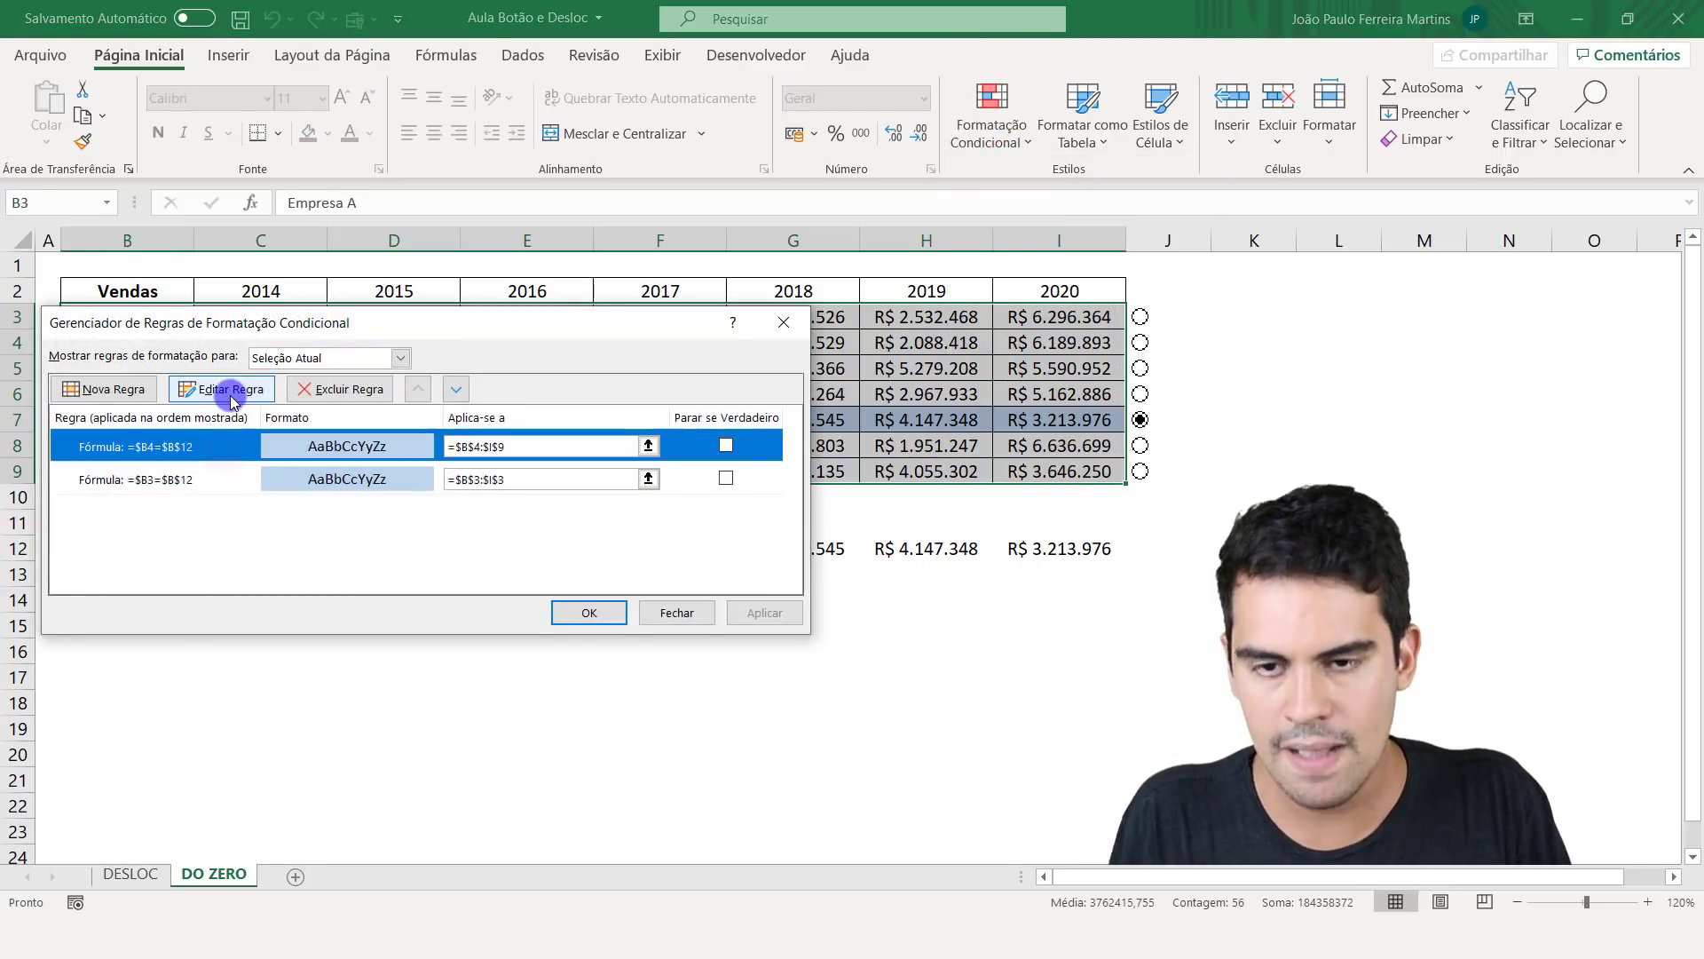
{"action": "left_click", "coordinate": [232, 396]}
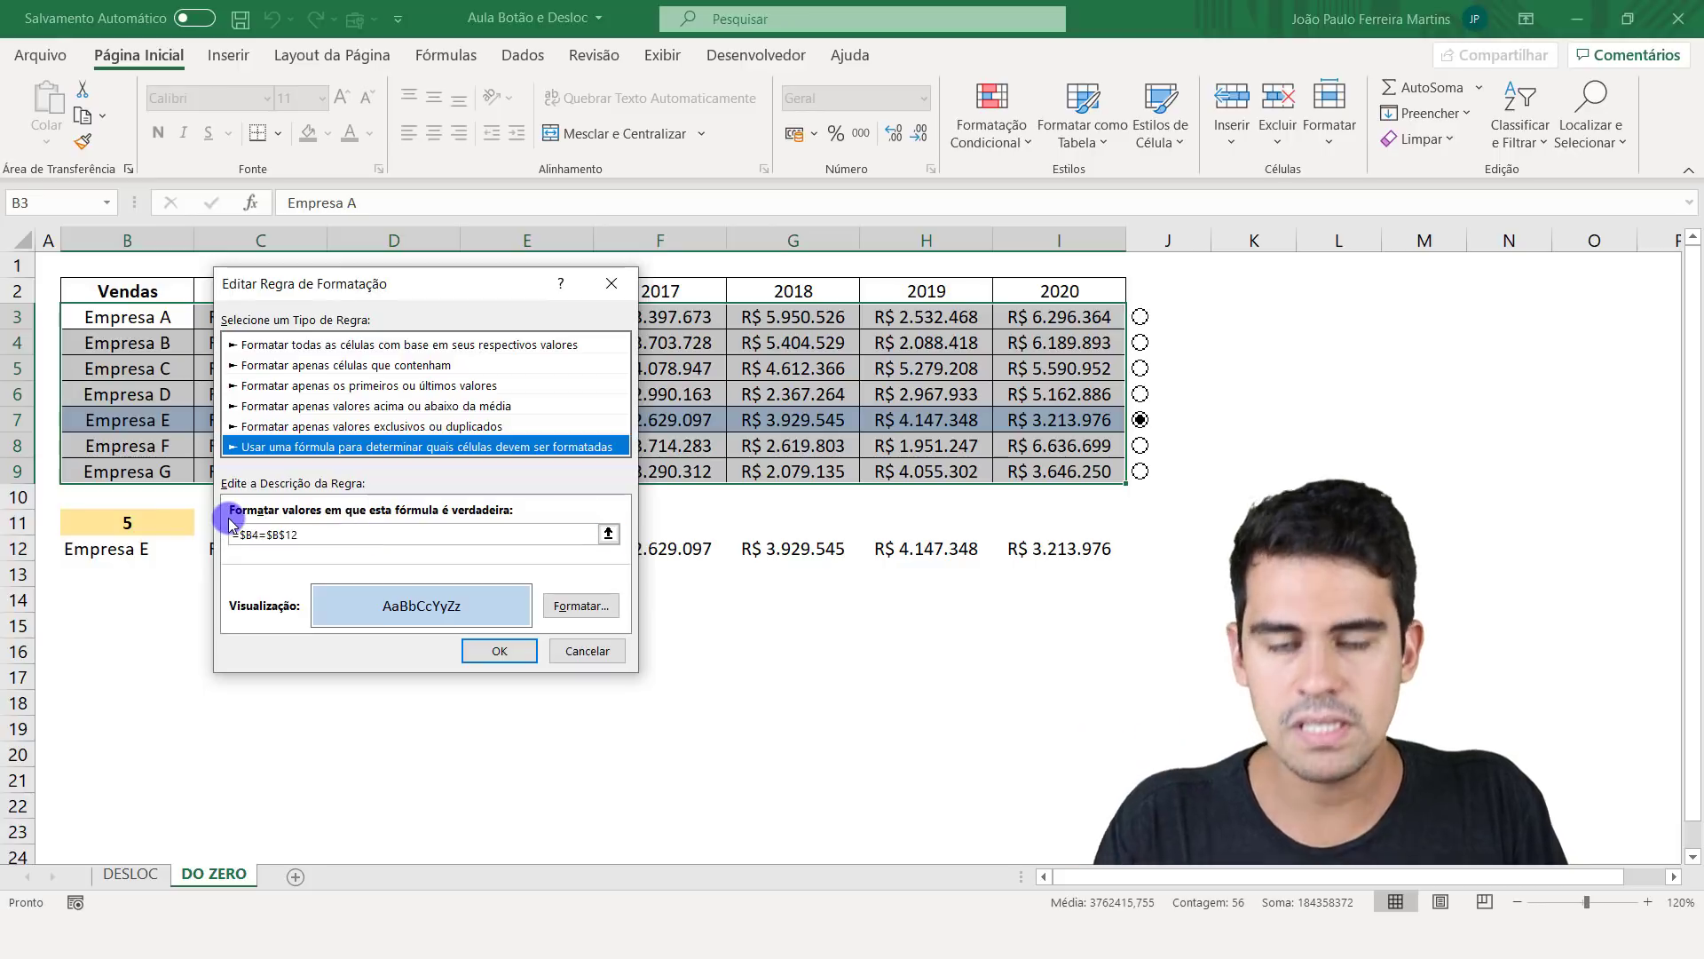
{"action": "left_click", "coordinate": [589, 653]}
{"action": "left_click", "coordinate": [644, 613]}
{"action": "left_click", "coordinate": [654, 444]}
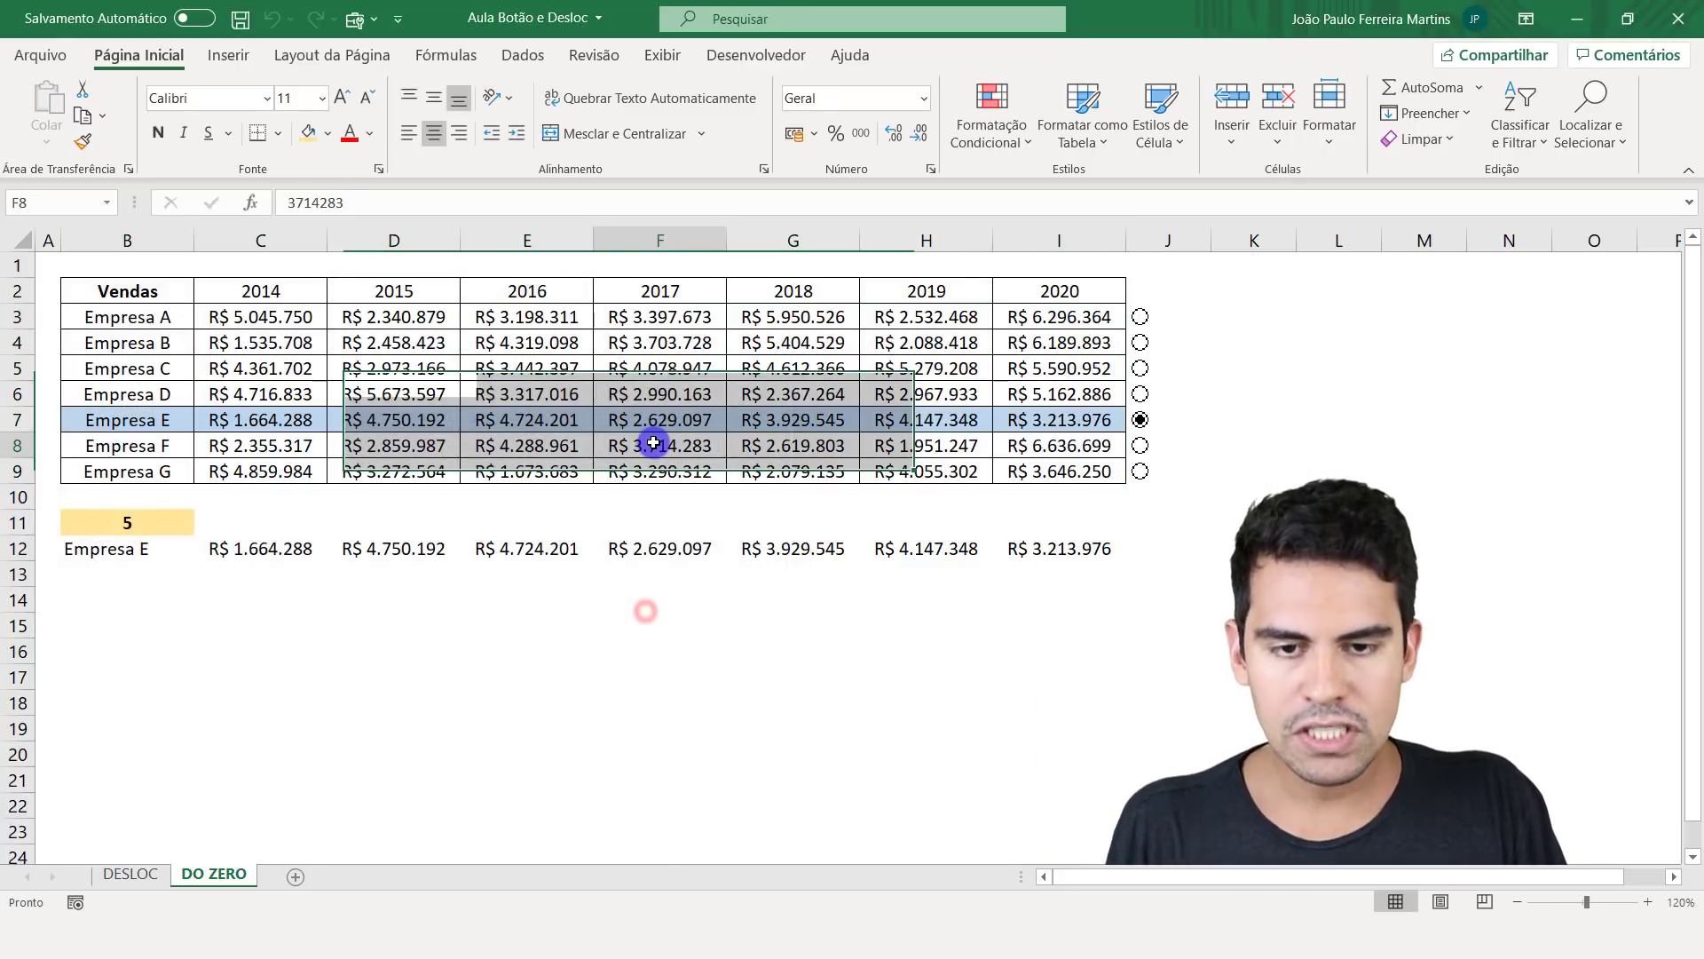
- Test the row highlighting by selecting the option buttons in order from Empresa A to Empresa G
{"action": "left_click", "coordinate": [1140, 317]}
{"action": "left_click", "coordinate": [1139, 343]}
{"action": "left_click", "coordinate": [1140, 368]}
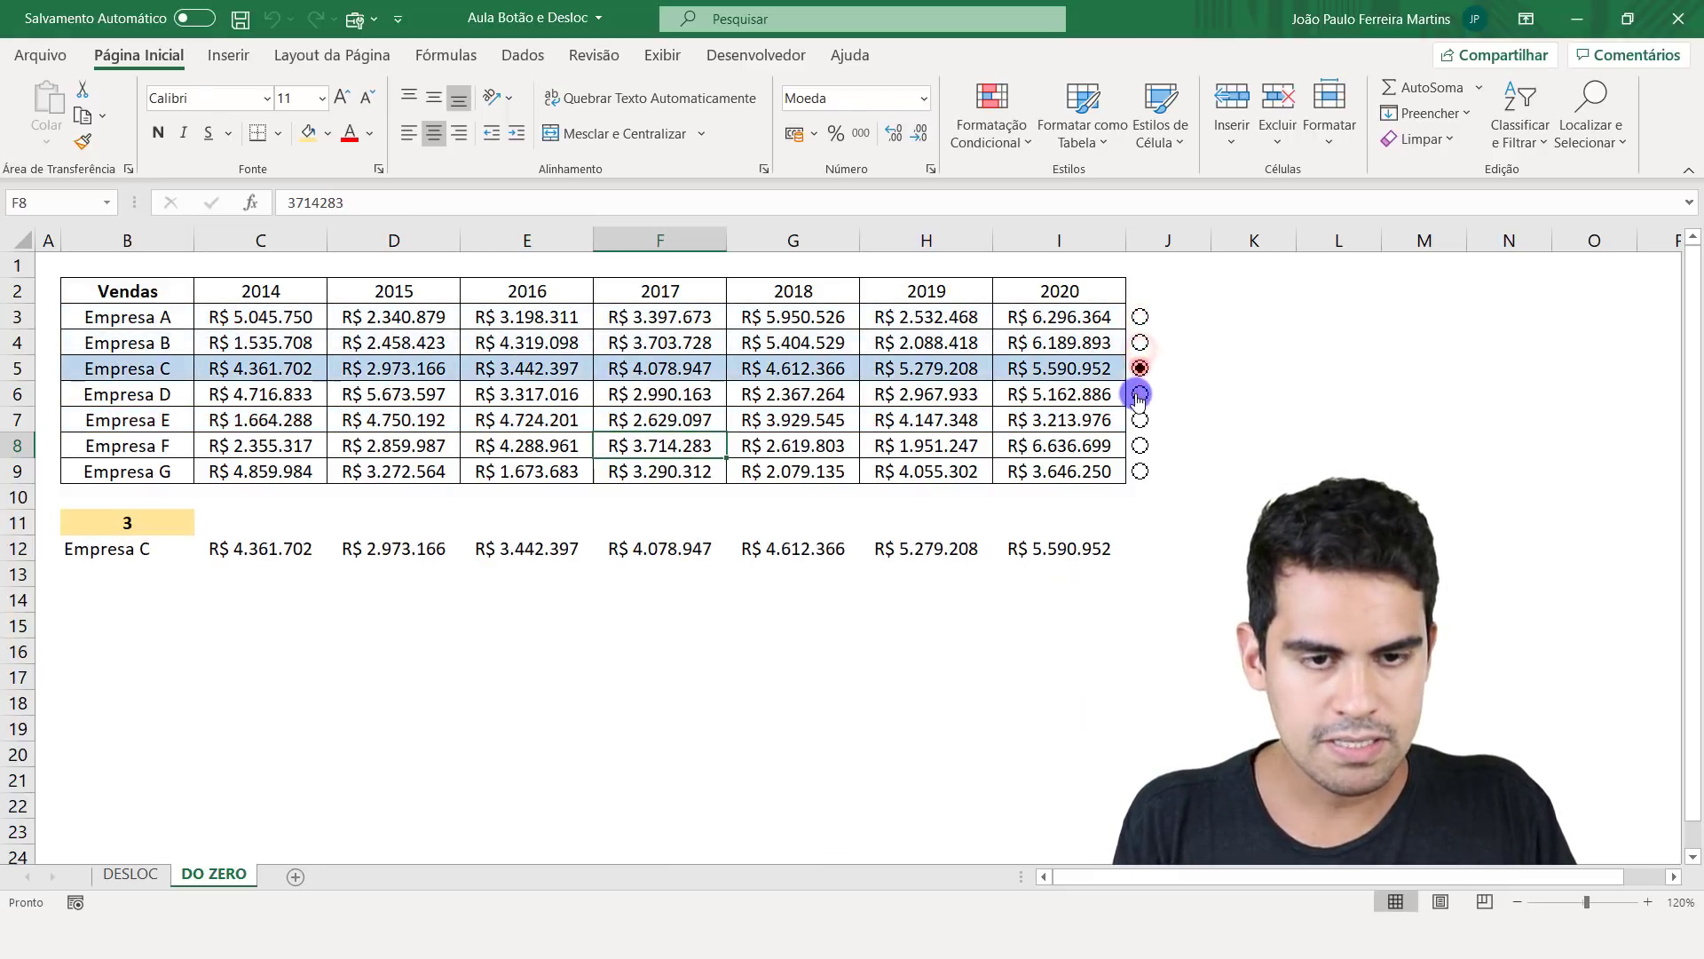
{"action": "left_click", "coordinate": [1140, 394]}
{"action": "left_click", "coordinate": [1140, 419]}
{"action": "left_click", "coordinate": [1140, 445]}
{"action": "left_click", "coordinate": [1139, 471]}
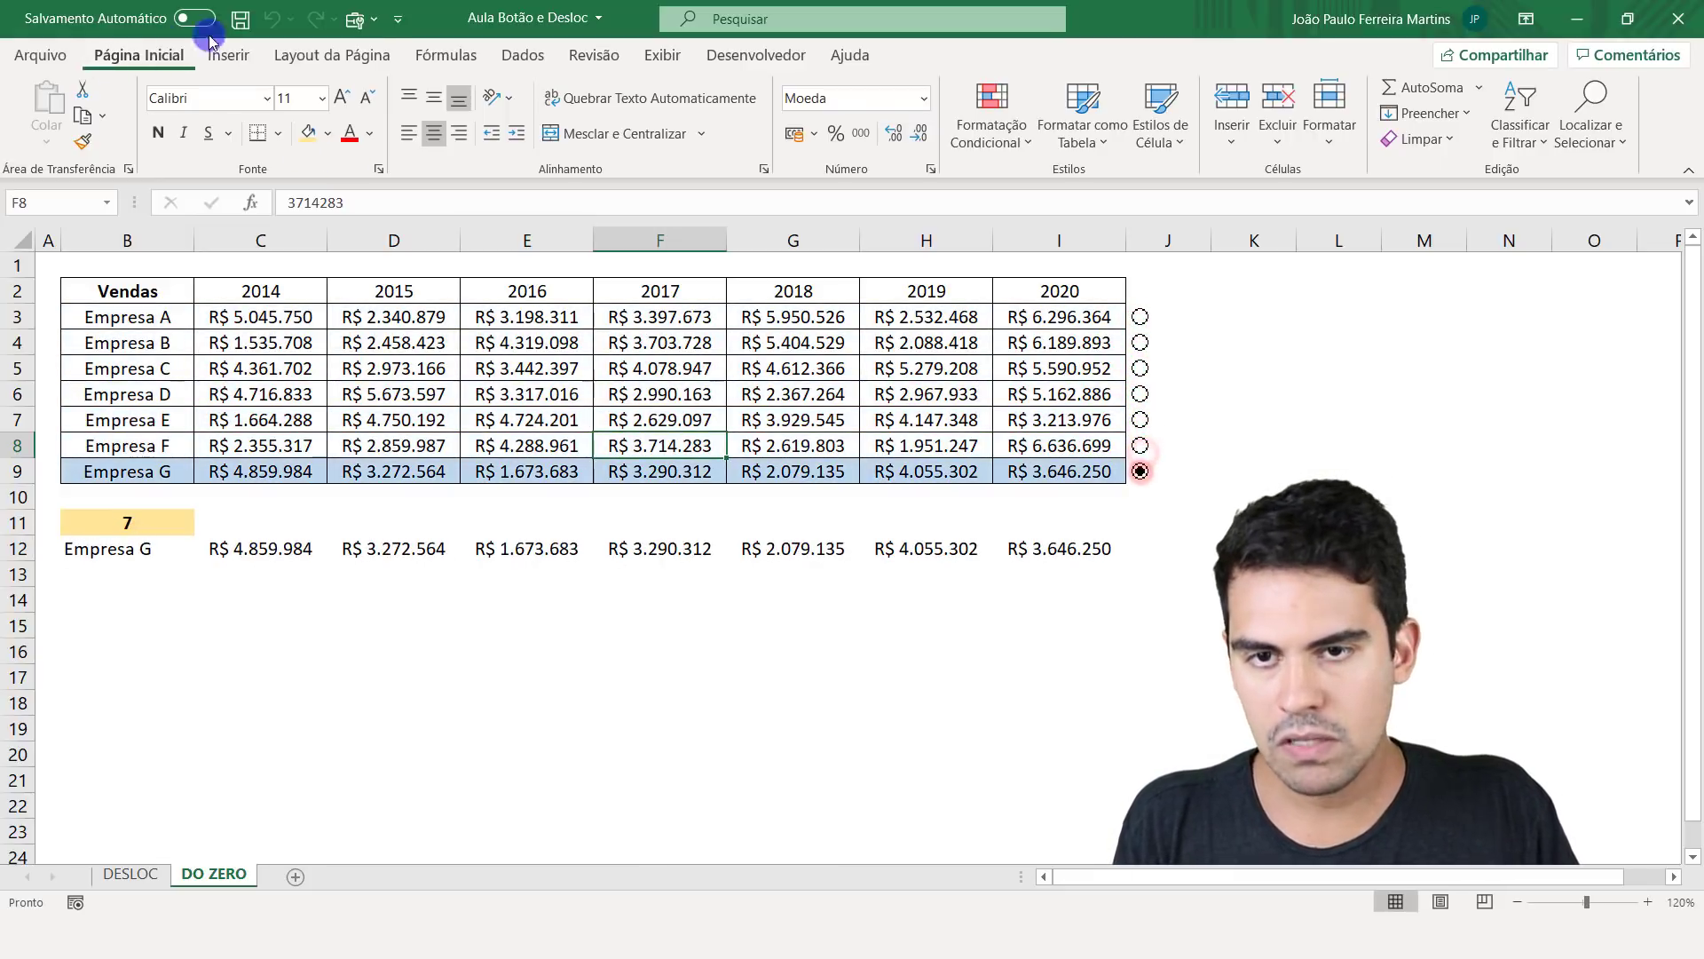
- Look over the available form controls, and select the option buttons for Empresa A and Empresa B
{"action": "left_click", "coordinate": [358, 18]}
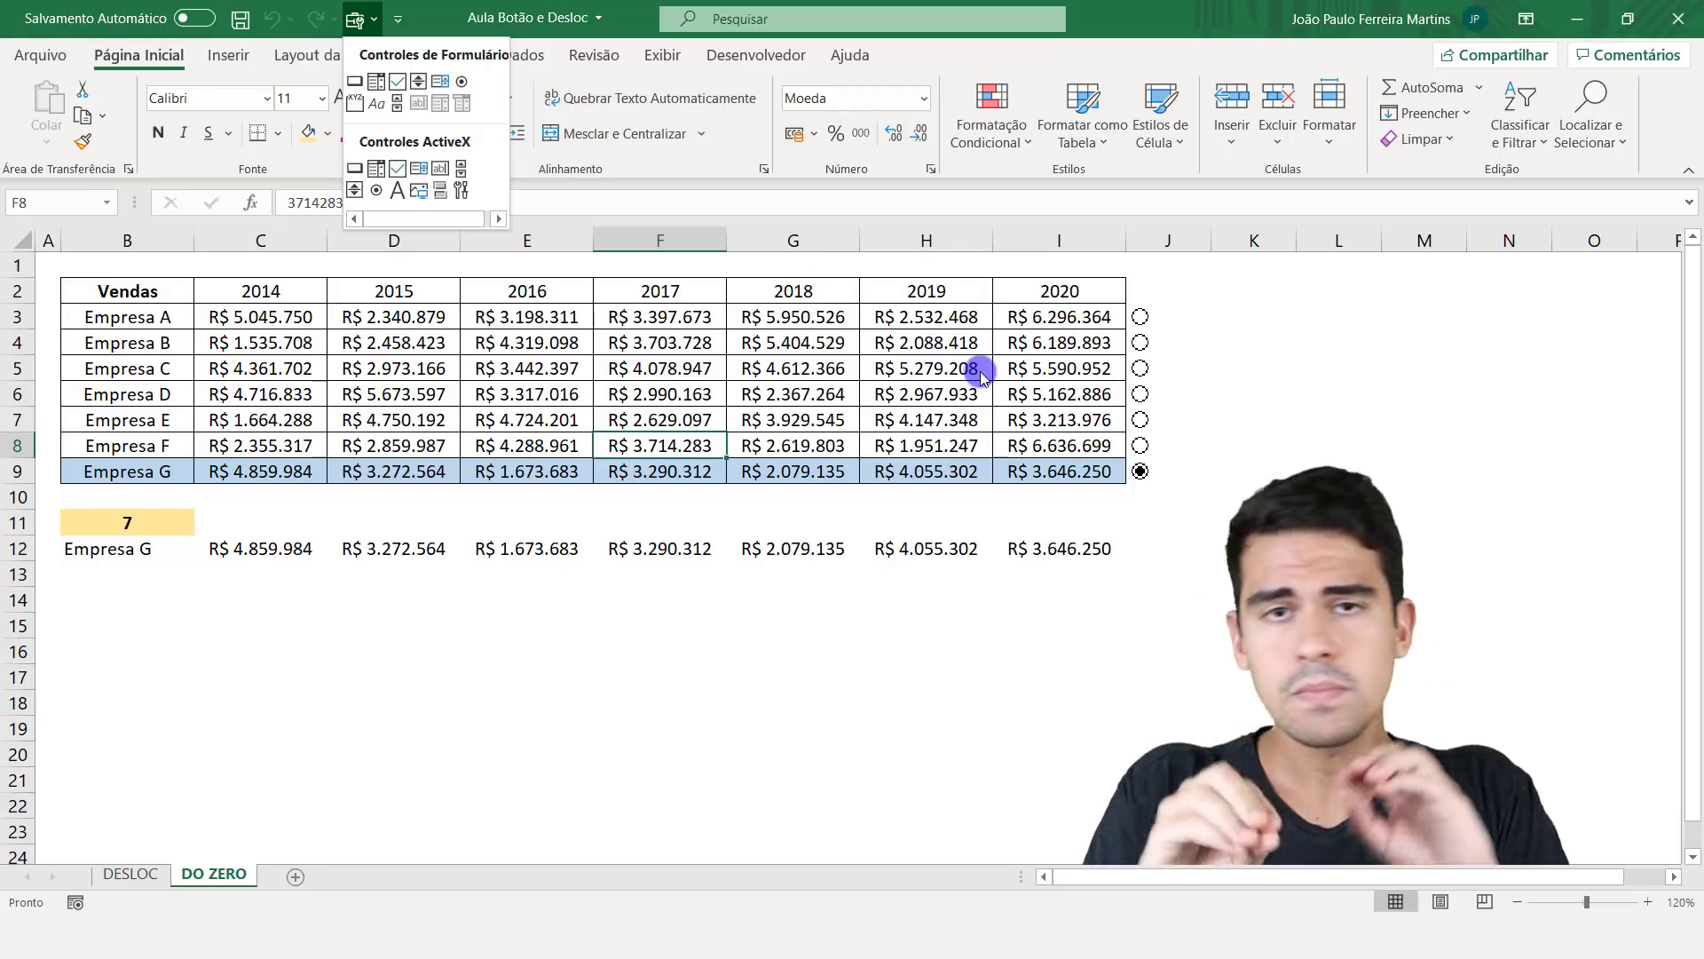
{"action": "left_click", "coordinate": [1071, 352]}
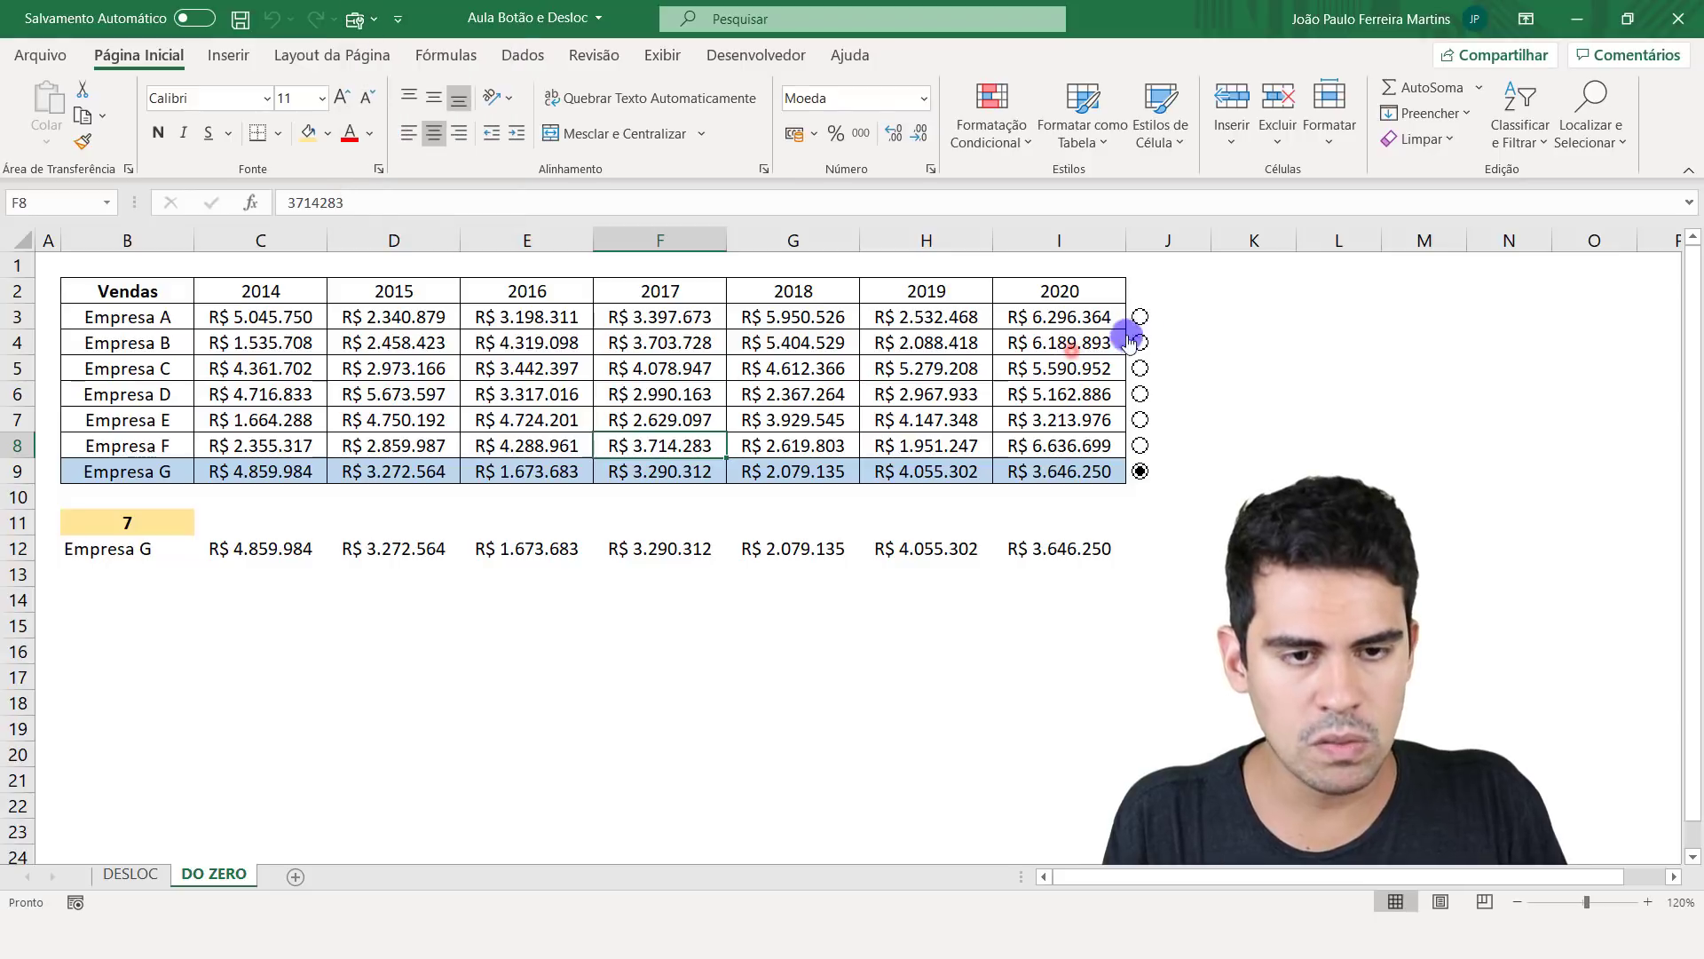
{"action": "left_click", "coordinate": [1140, 317]}
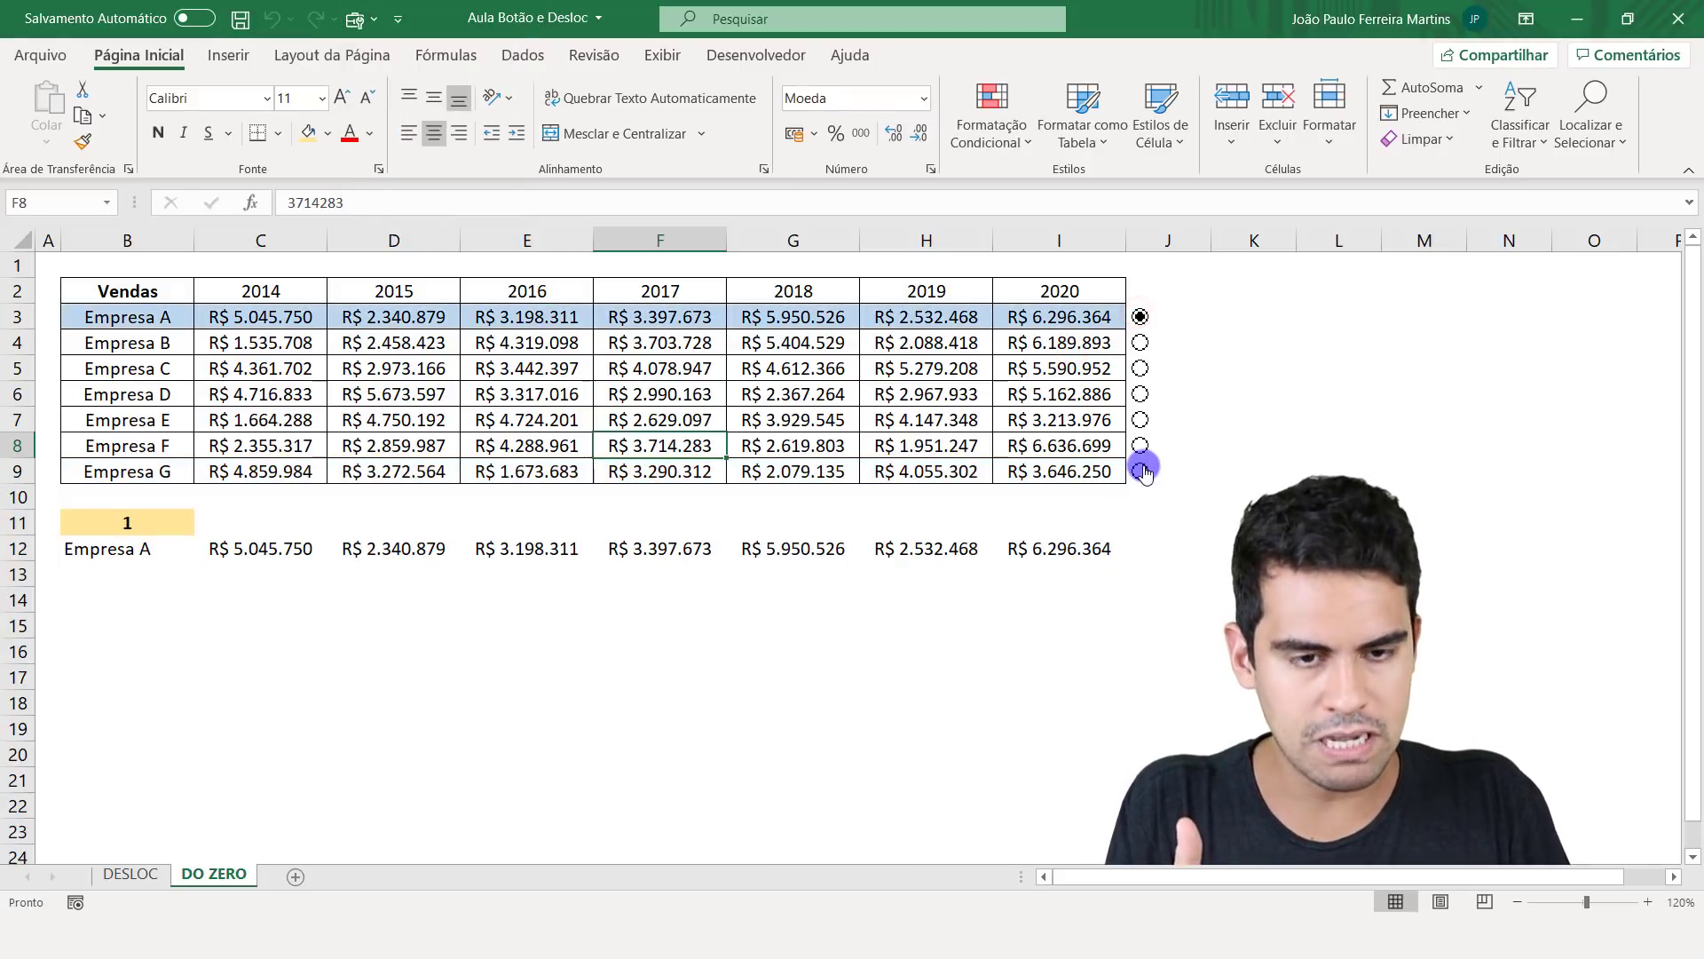
{"action": "left_click", "coordinate": [1140, 348]}
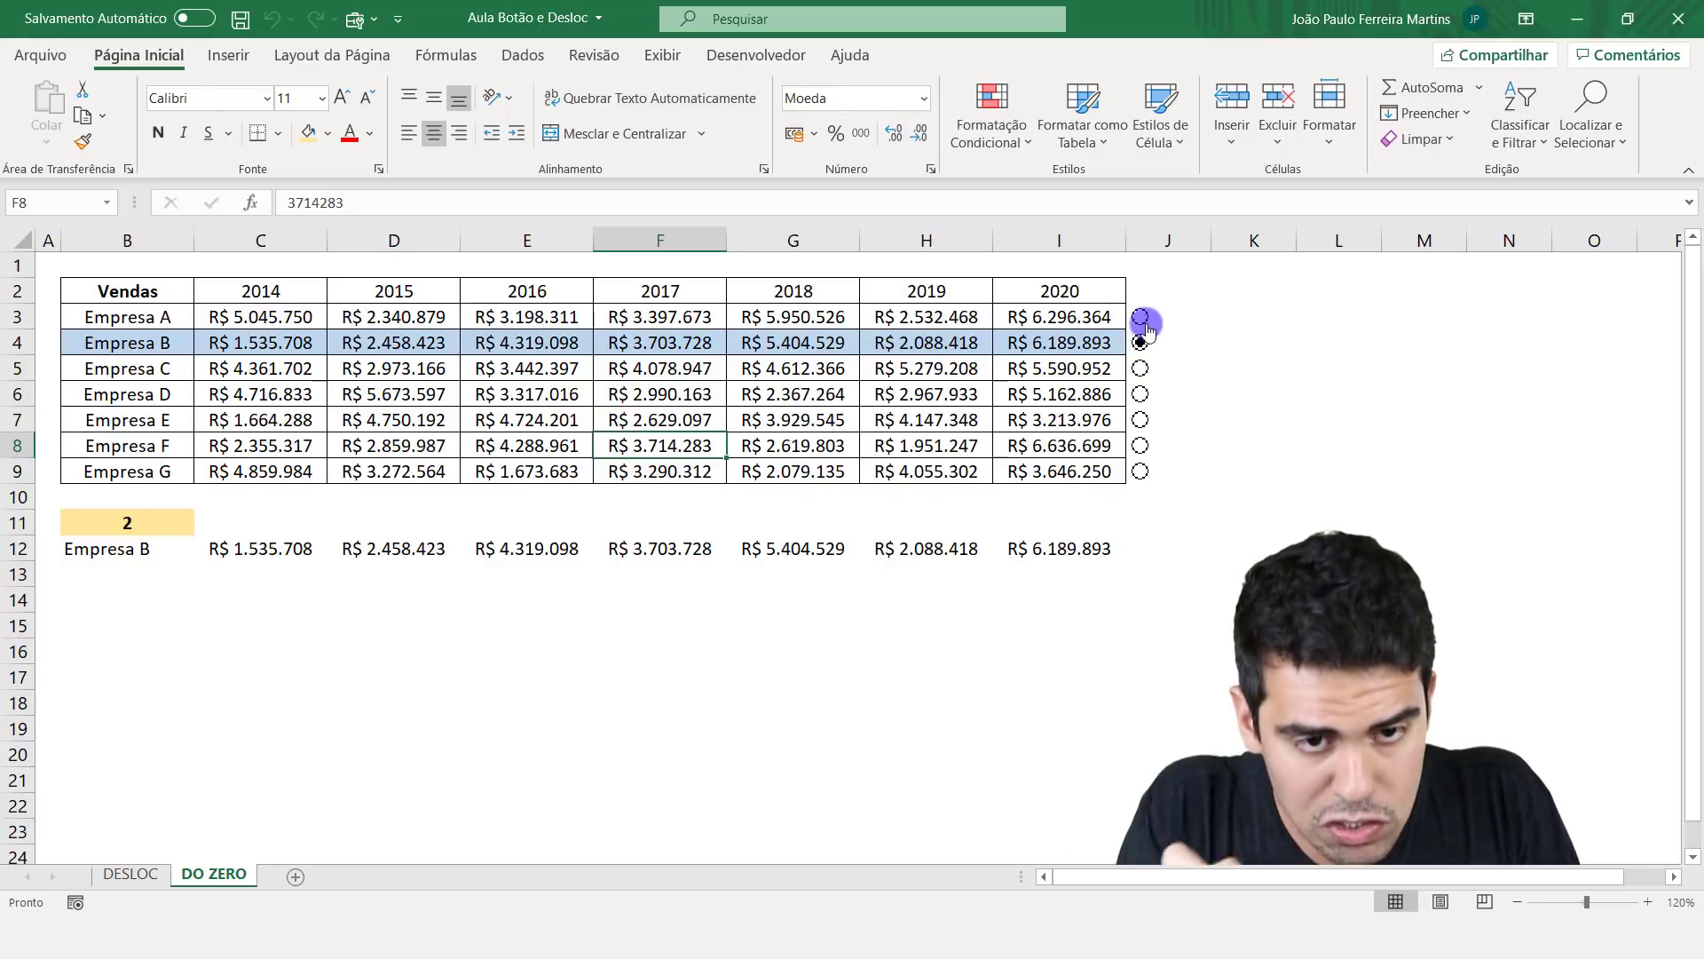
- Examine the linked cell B11 and the arguments of the DESLOC formula in B12 against the Empresa B row B4:I4
{"action": "left_click", "coordinate": [117, 525]}
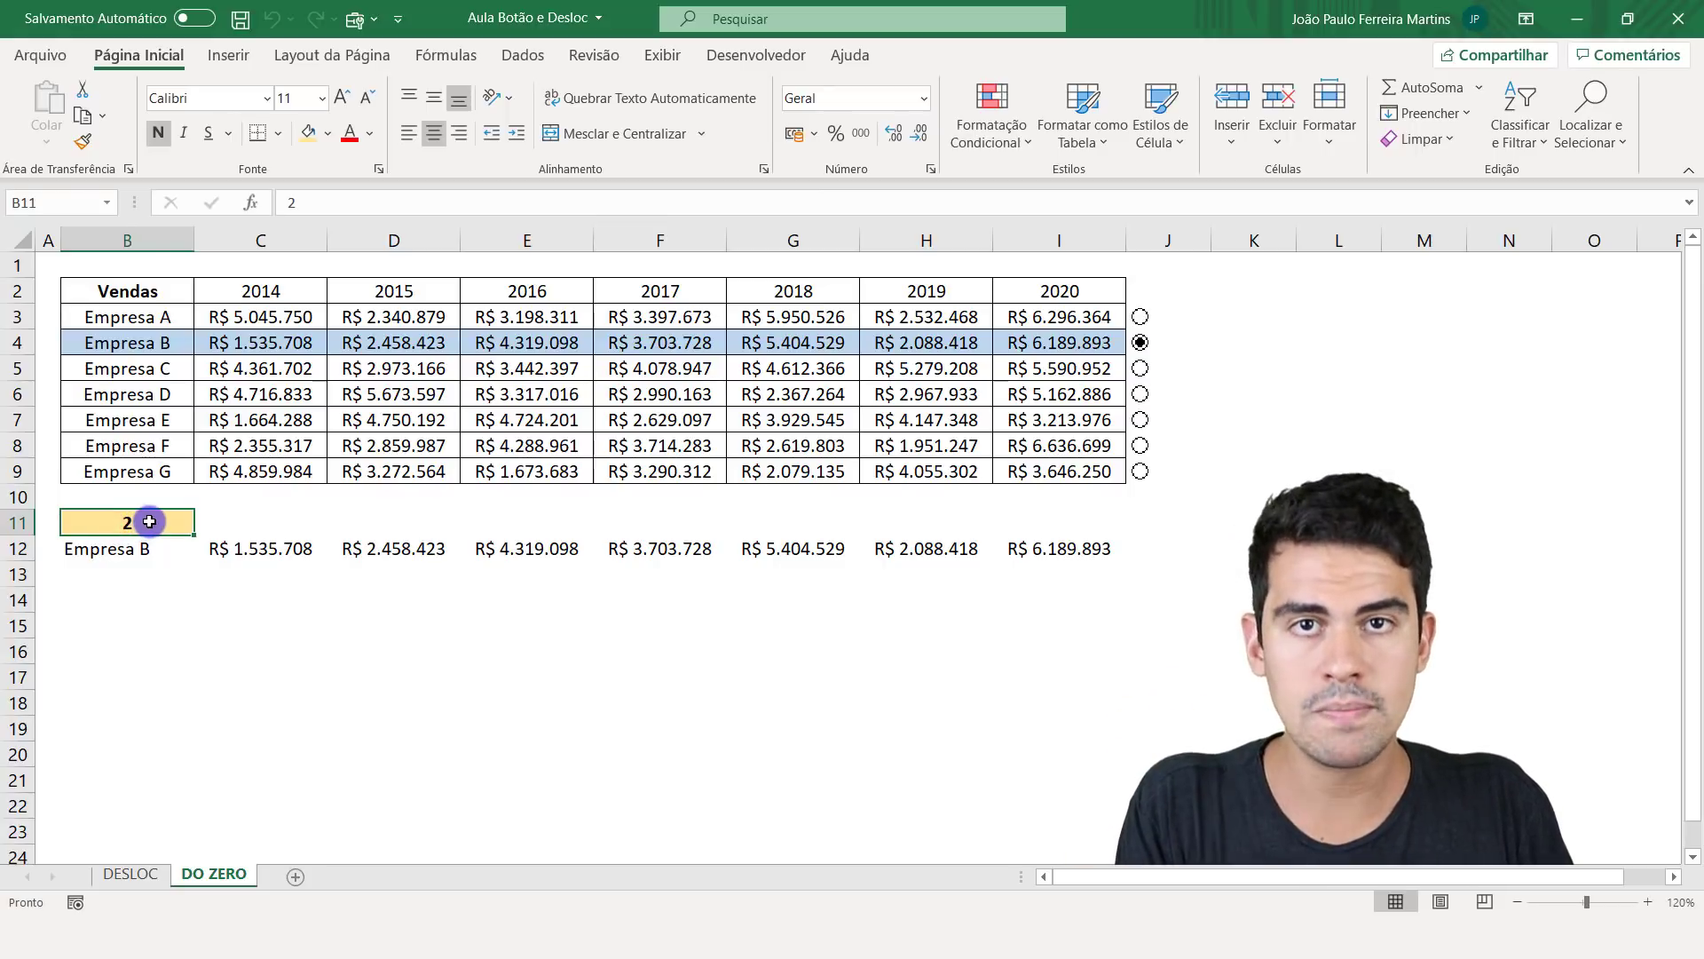
{"action": "left_click", "coordinate": [167, 545]}
{"action": "key", "text": "F2"}
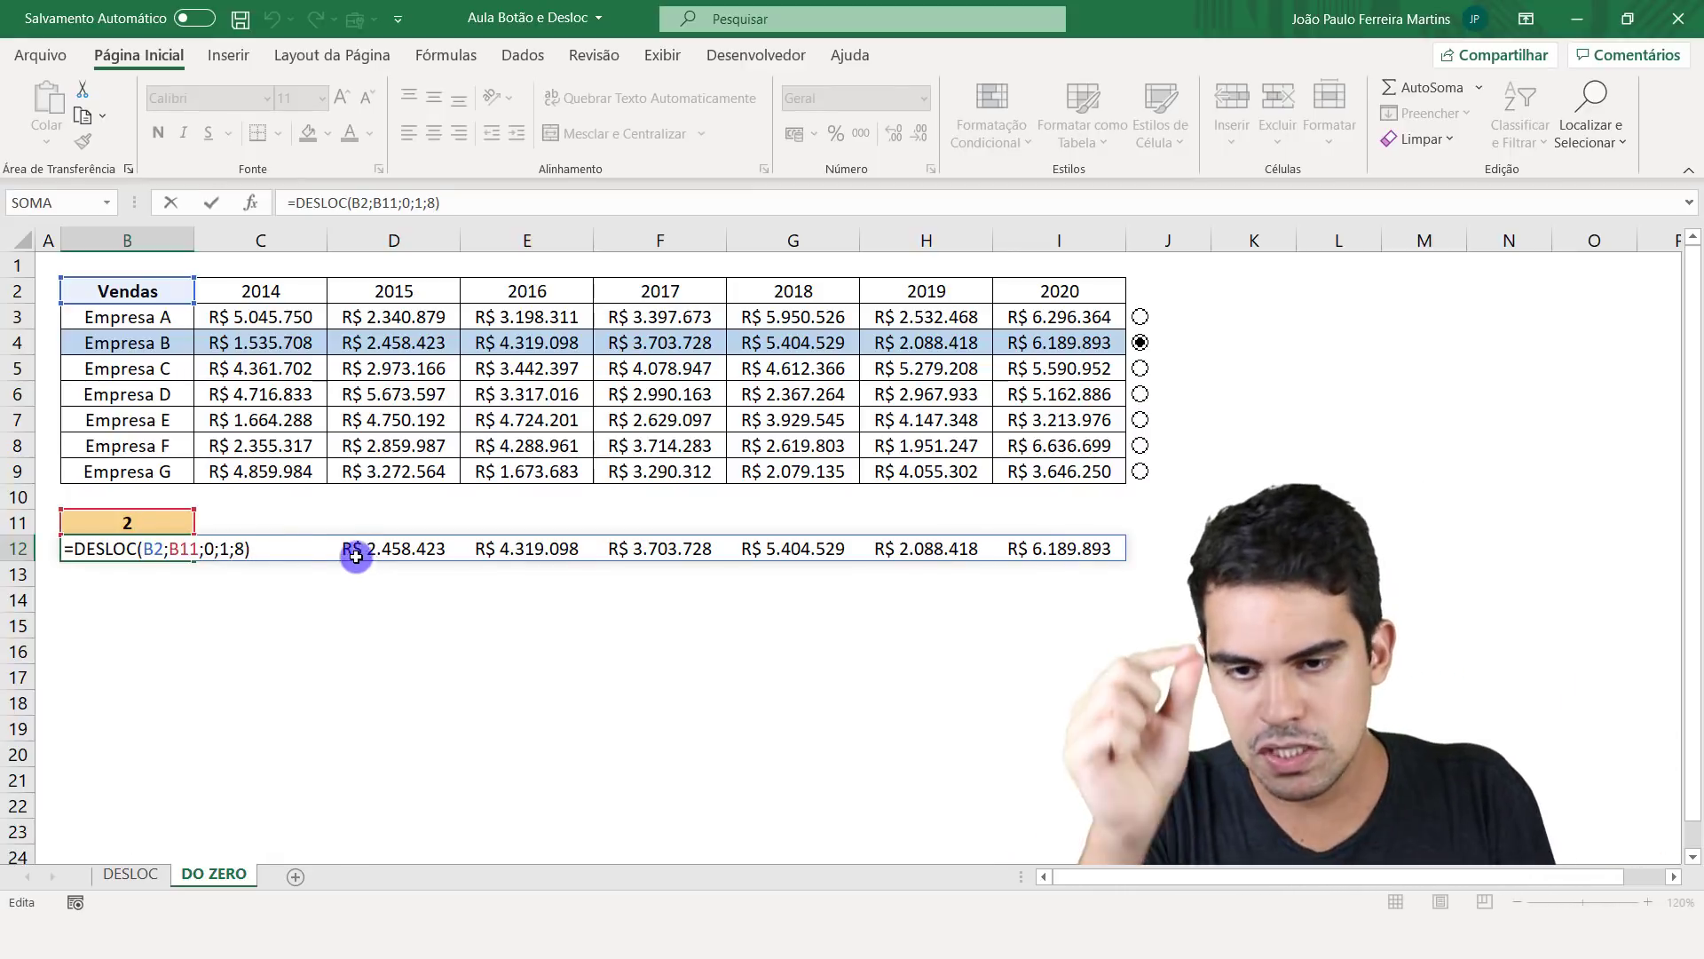
{"action": "left_click", "coordinate": [233, 548]}
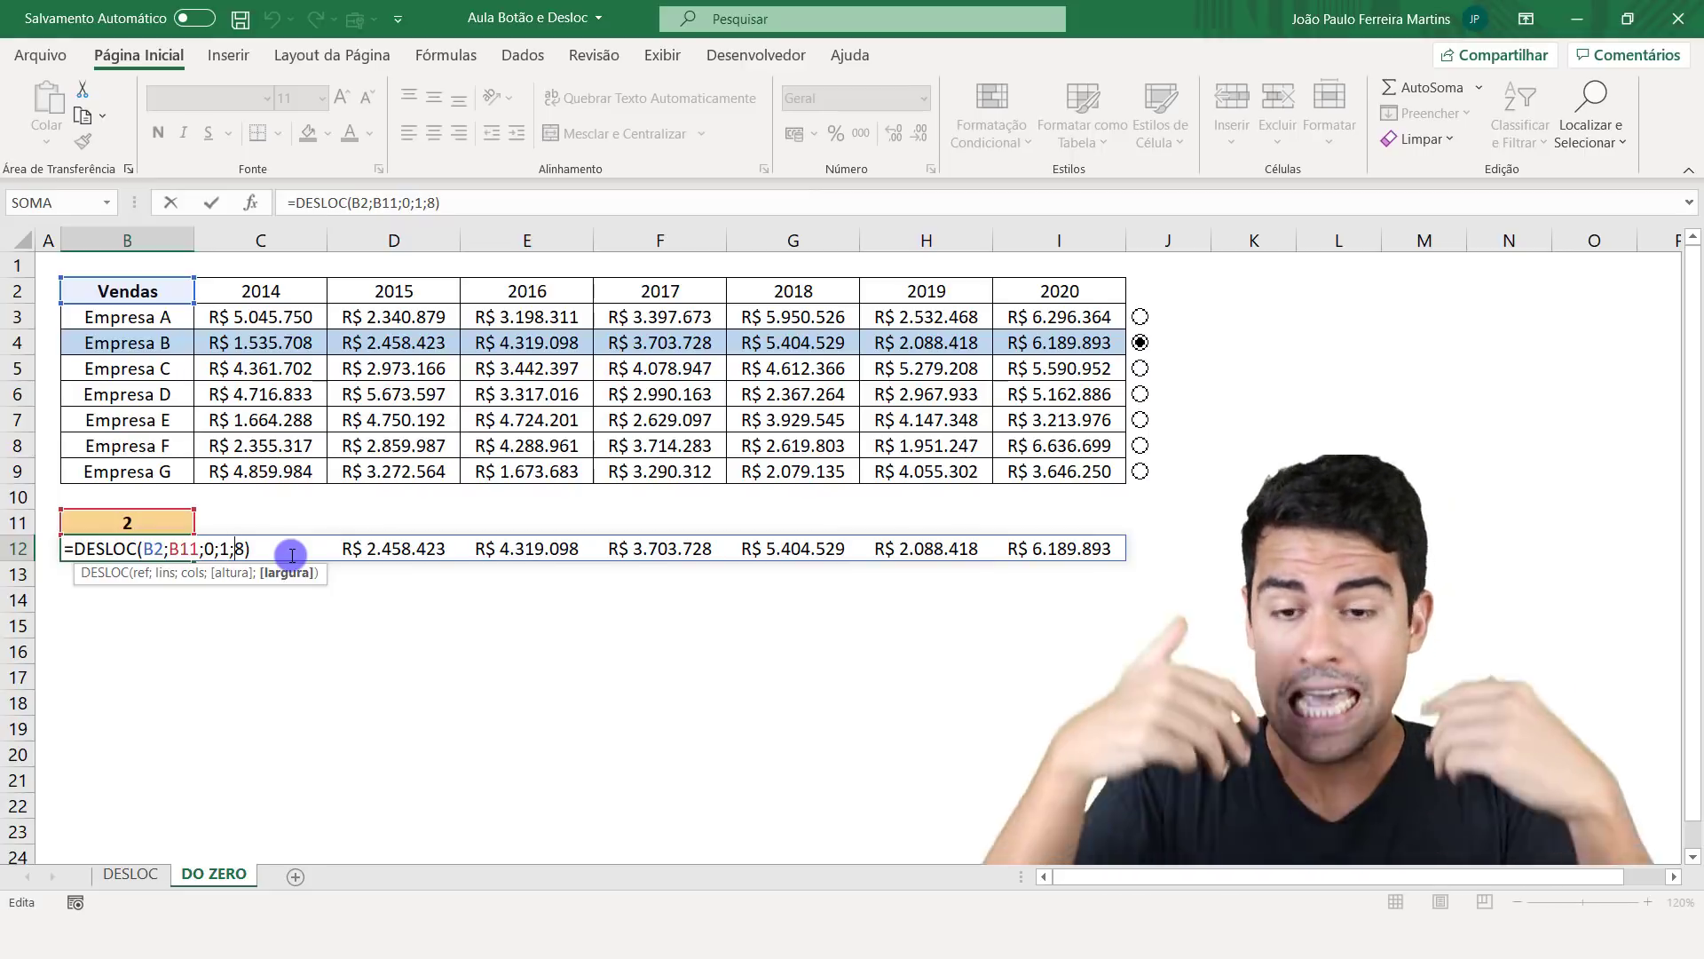
{"action": "key", "text": "Return"}
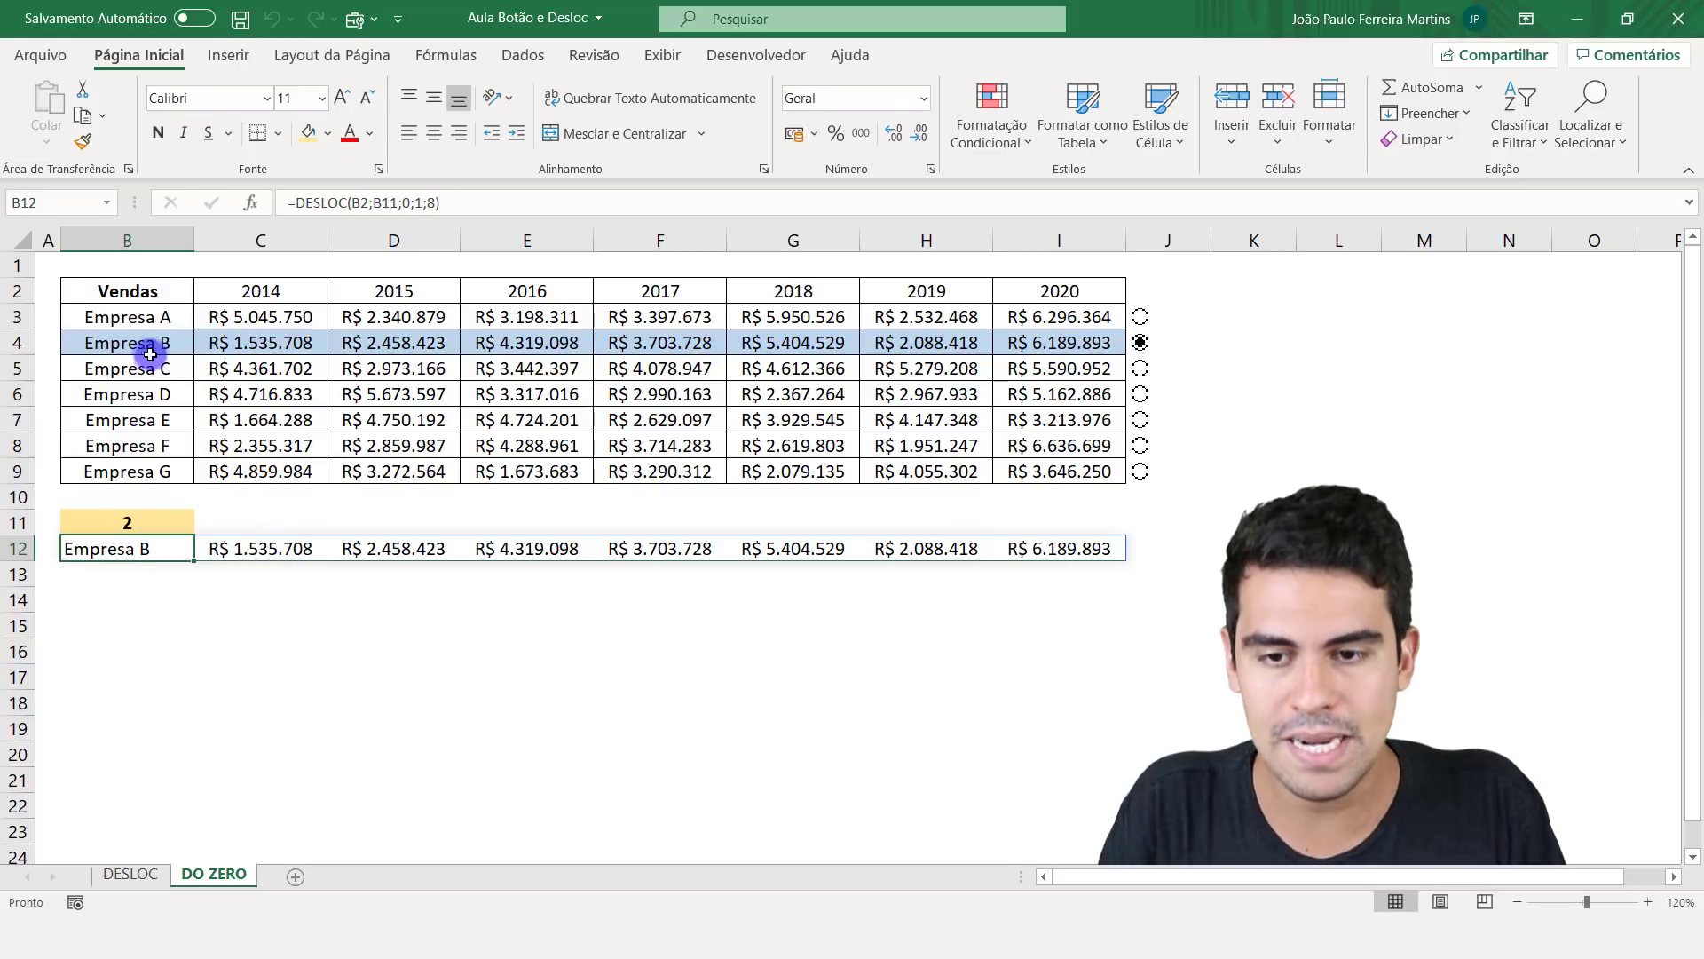
{"action": "left_click_drag", "start_coordinate": [146, 342], "coordinate": [1100, 345]}
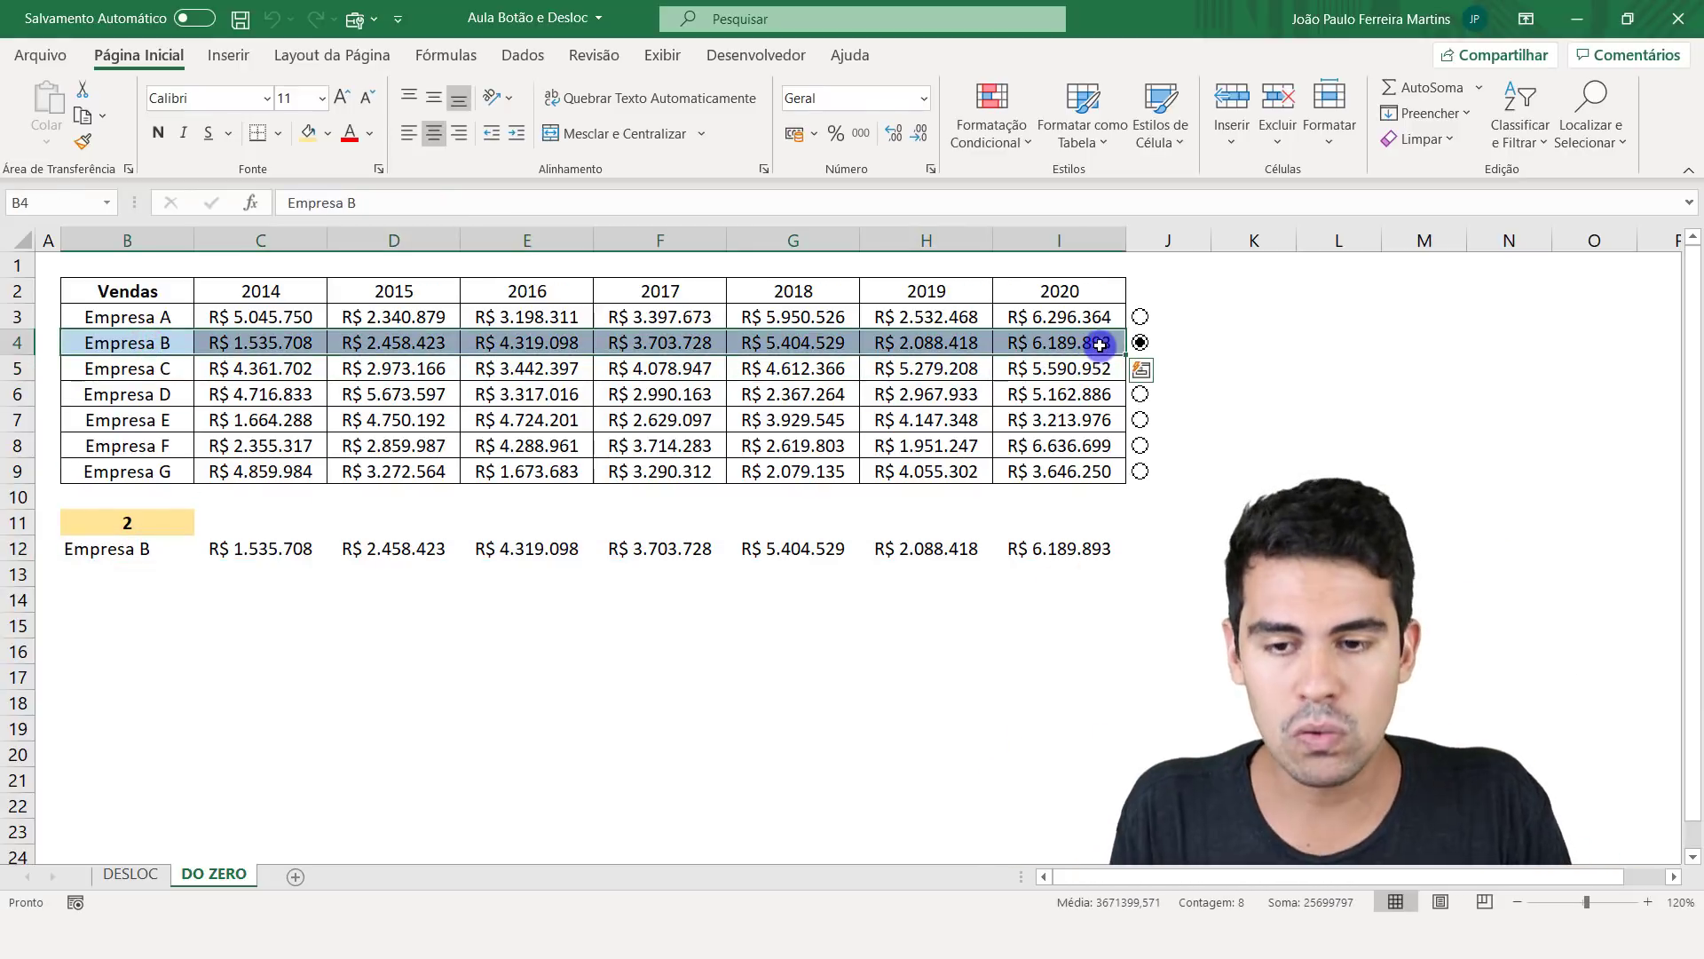
{"action": "left_click", "coordinate": [165, 553]}
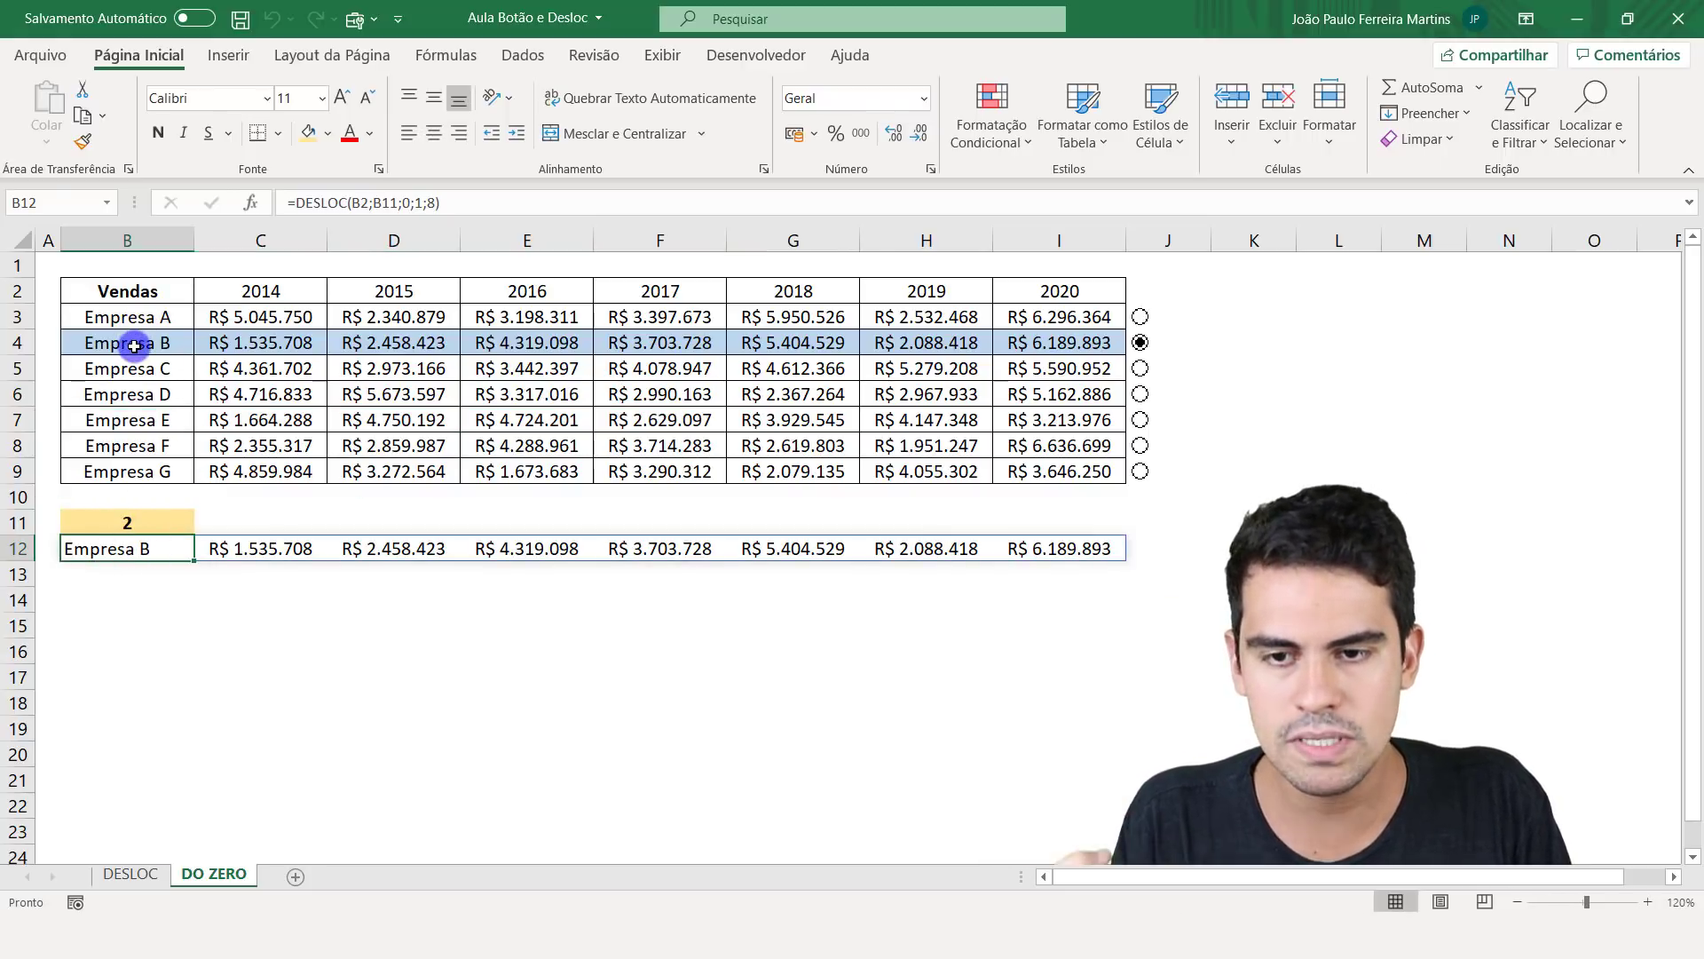
{"action": "left_click_drag", "start_coordinate": [133, 346], "coordinate": [1099, 331]}
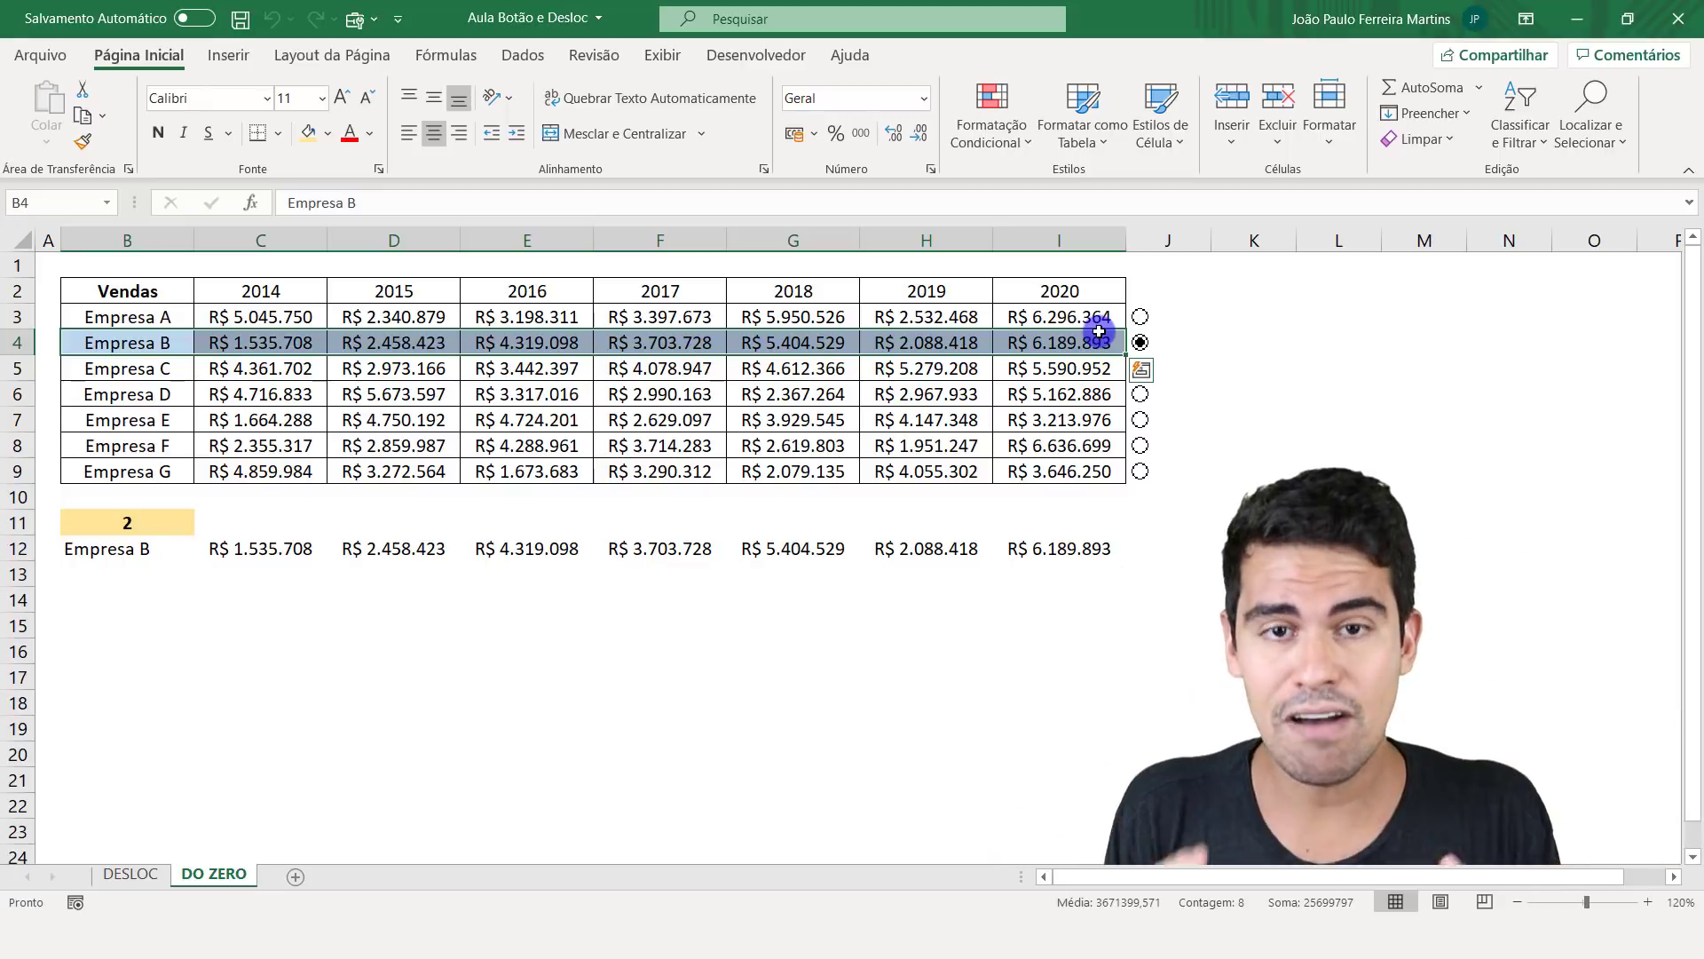
- Test the DESLOC result row by selecting the option buttons for Empresa E, F, G, A, C, E, F and B in turn
{"action": "left_click", "coordinate": [1141, 420]}
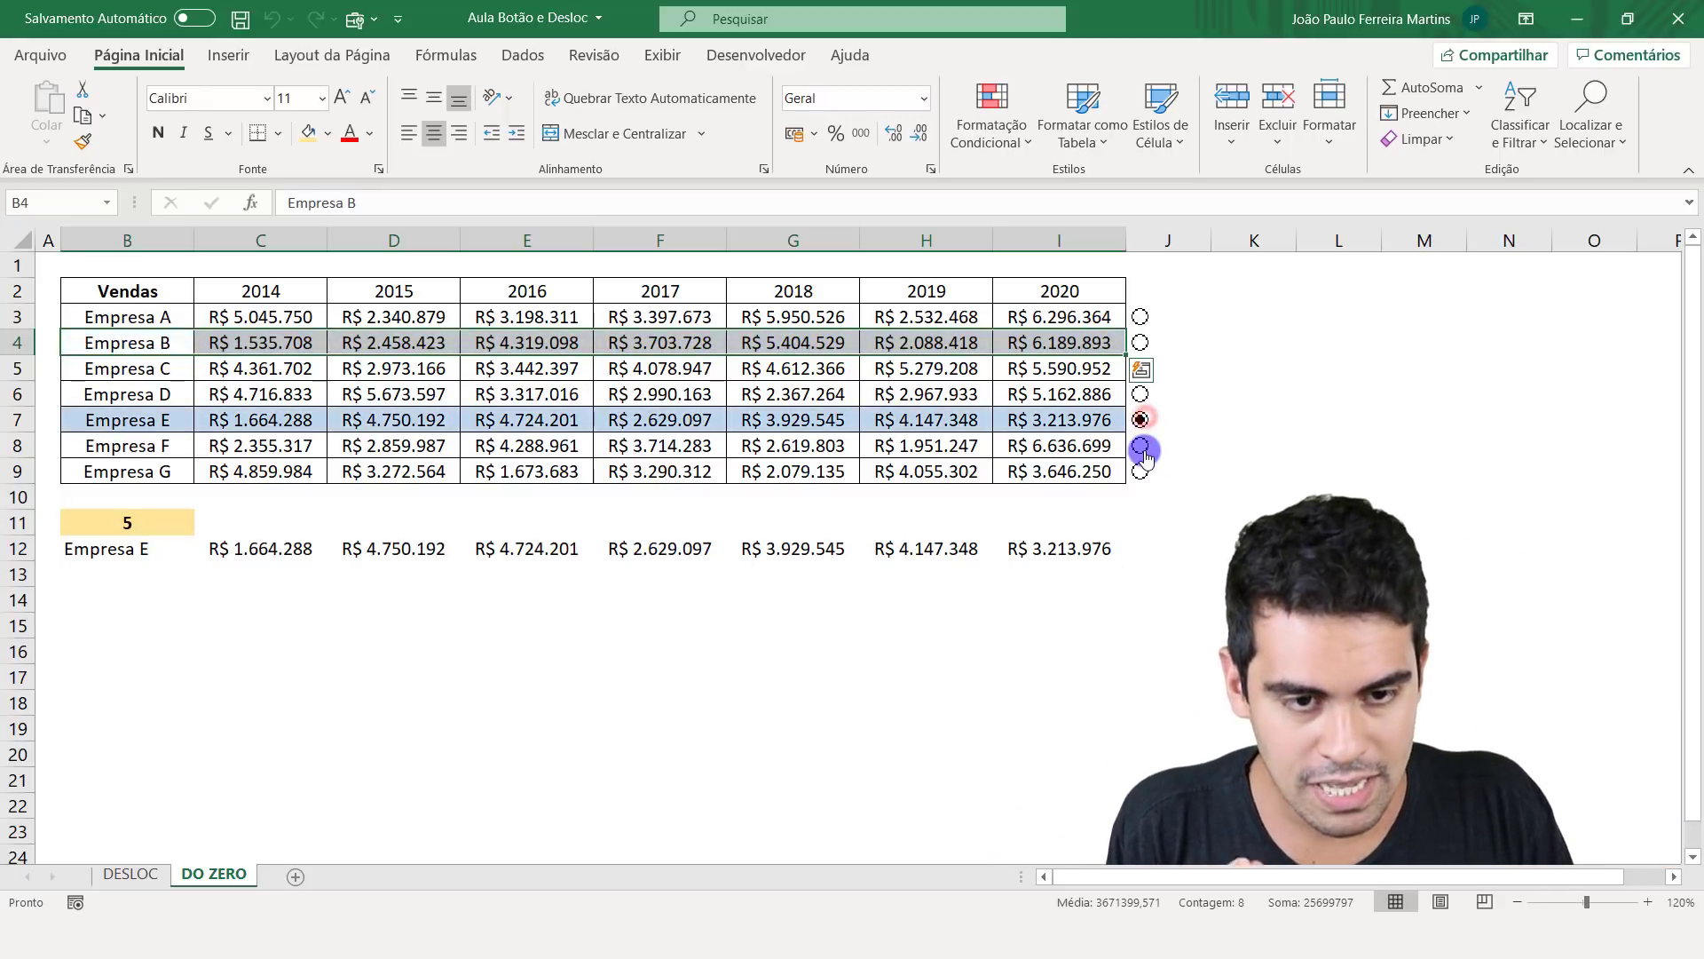
{"action": "left_click", "coordinate": [1141, 446]}
{"action": "left_click", "coordinate": [1140, 471]}
{"action": "left_click", "coordinate": [142, 554]}
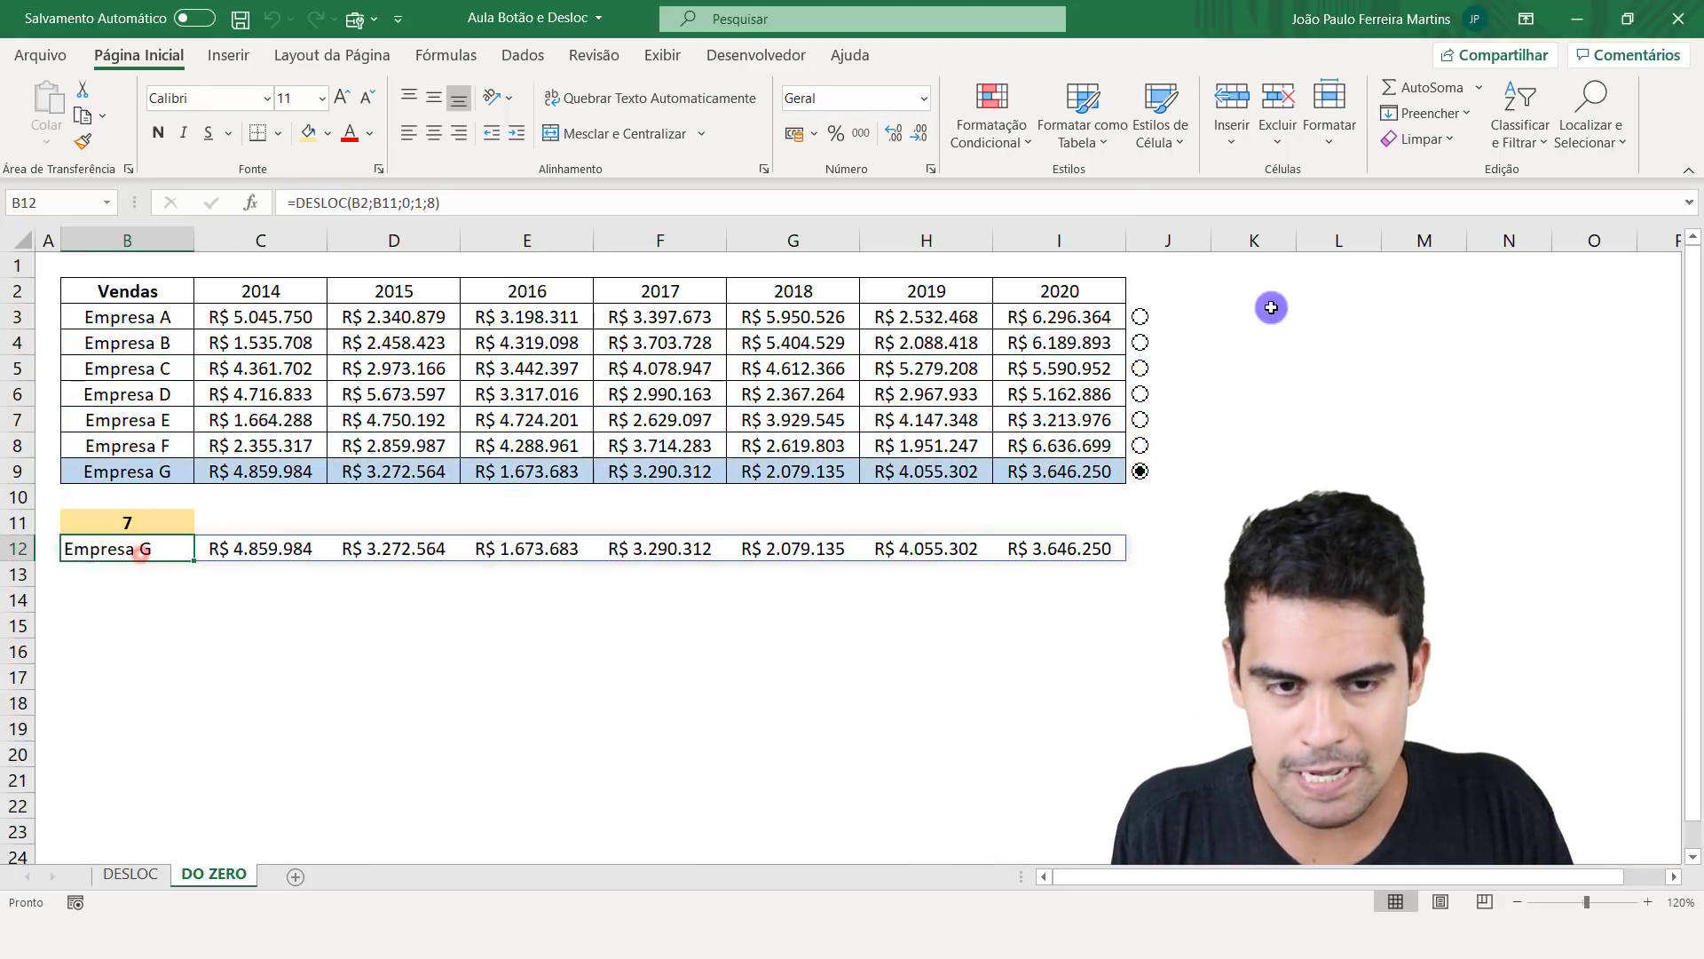
{"action": "left_click", "coordinate": [1140, 316]}
{"action": "left_click", "coordinate": [1140, 368]}
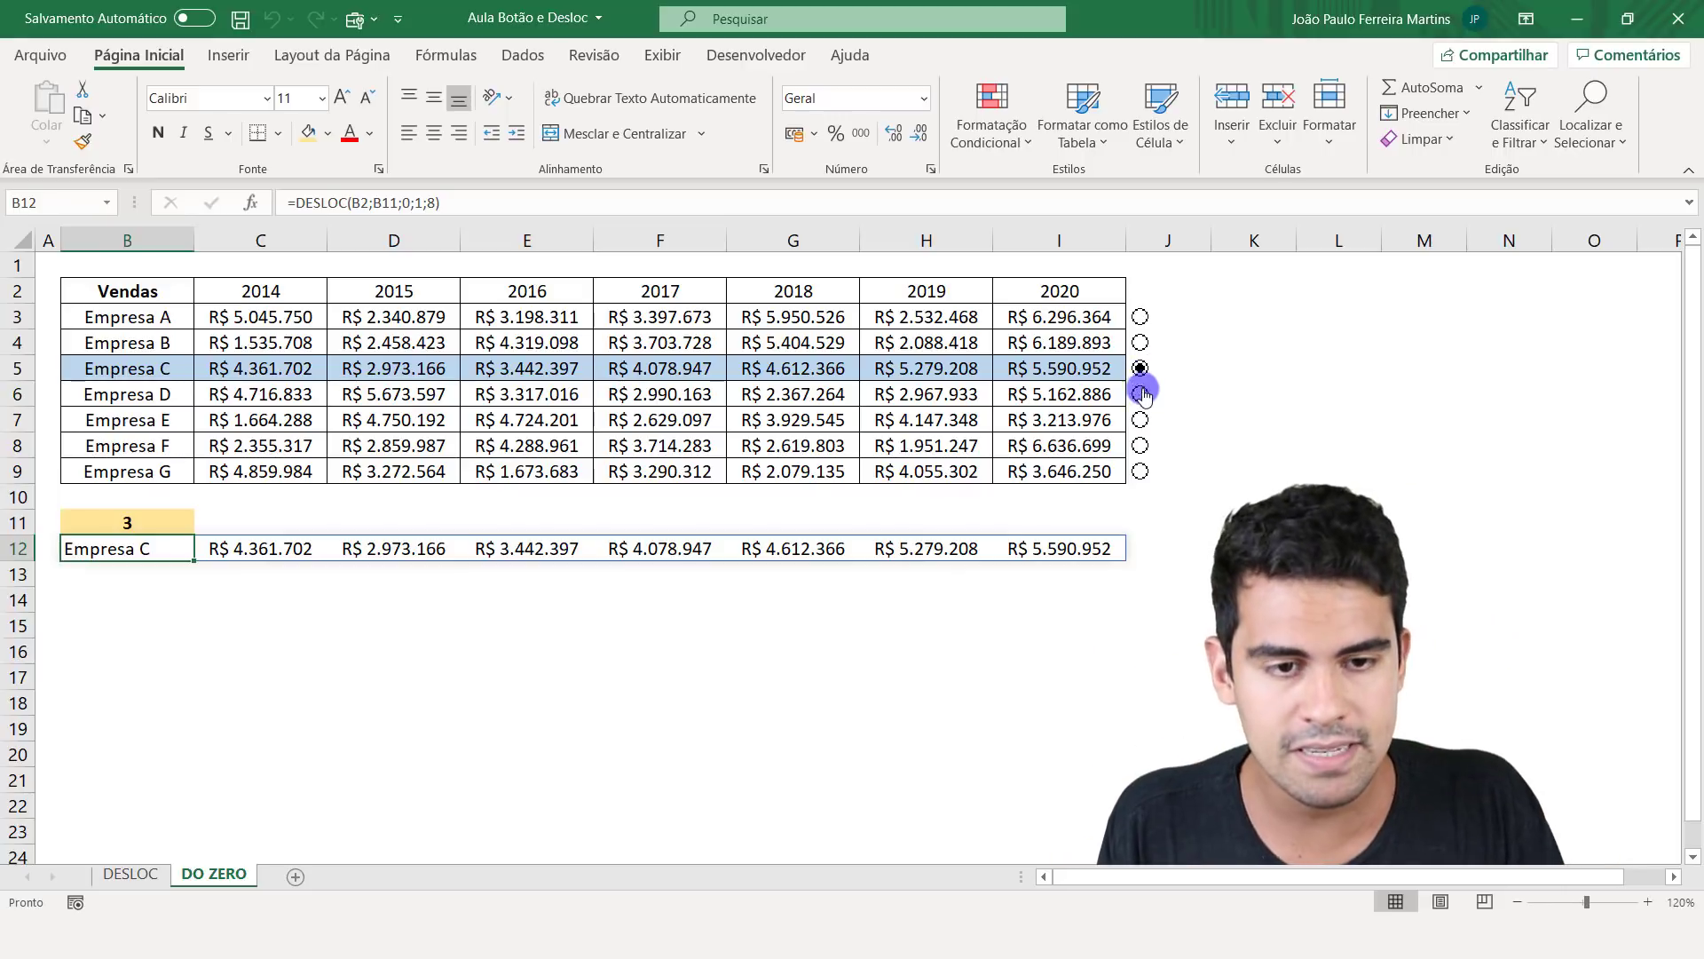
{"action": "left_click", "coordinate": [1141, 419]}
{"action": "left_click", "coordinate": [1140, 445]}
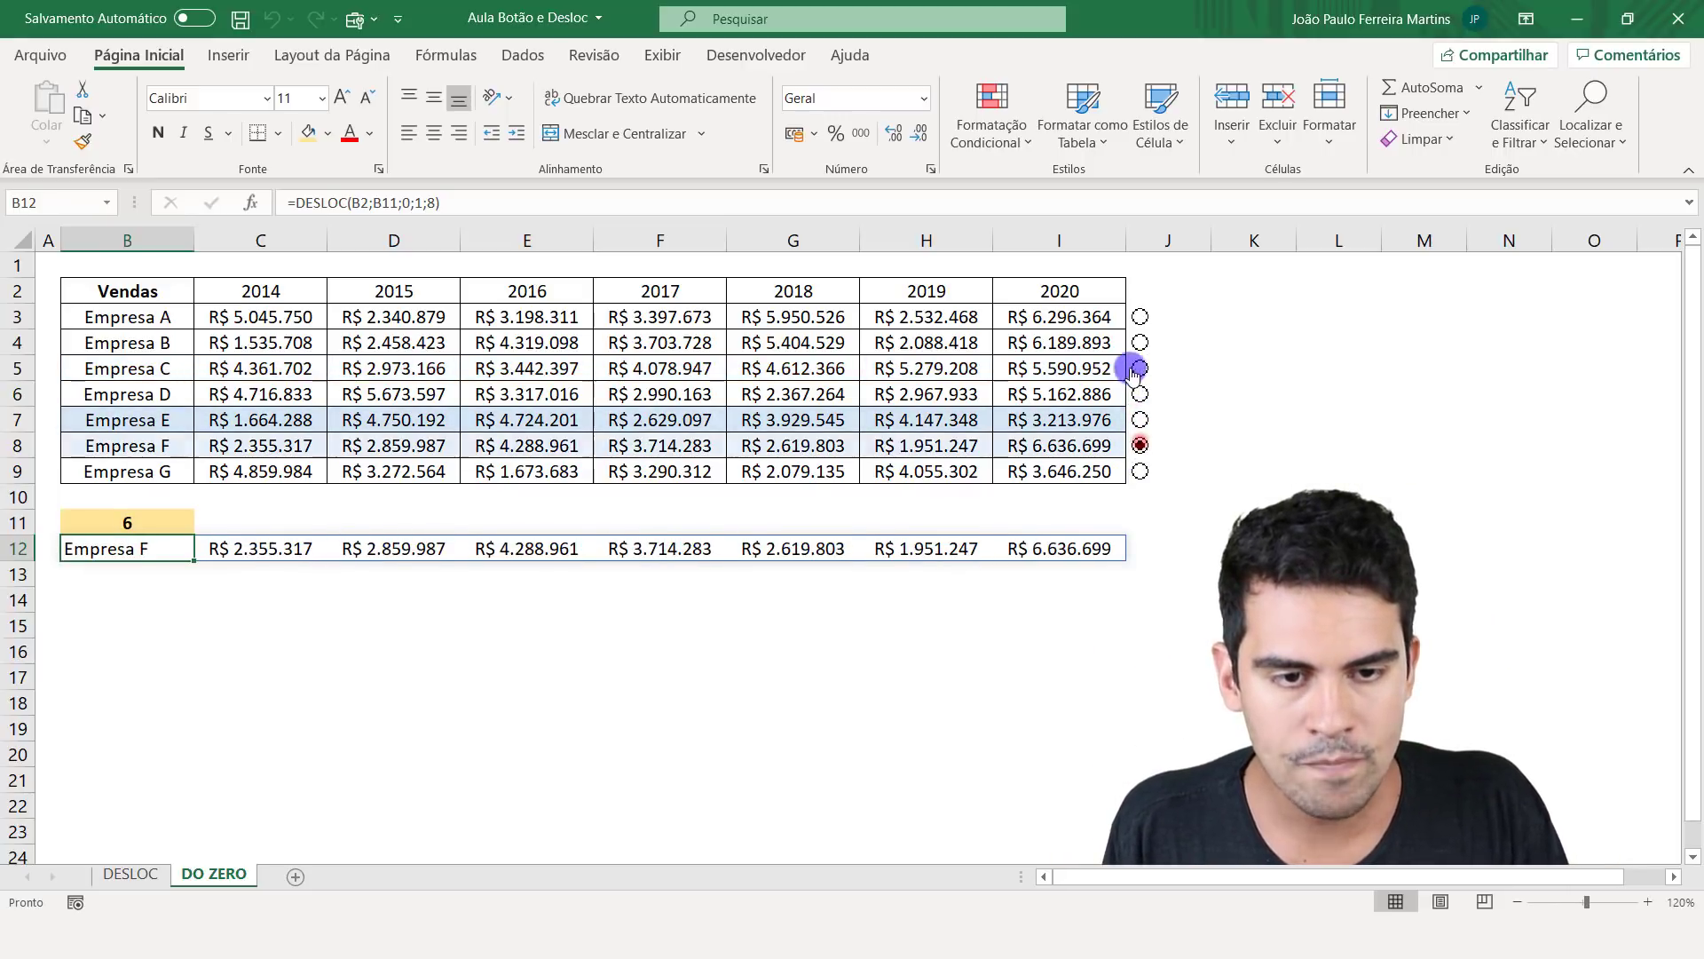
{"action": "left_click", "coordinate": [1139, 342]}
- Insert a 2D clustered column chart from the DESLOC row B12:I12 and fit it below that row across columns B to I
{"action": "left_click", "coordinate": [131, 875]}
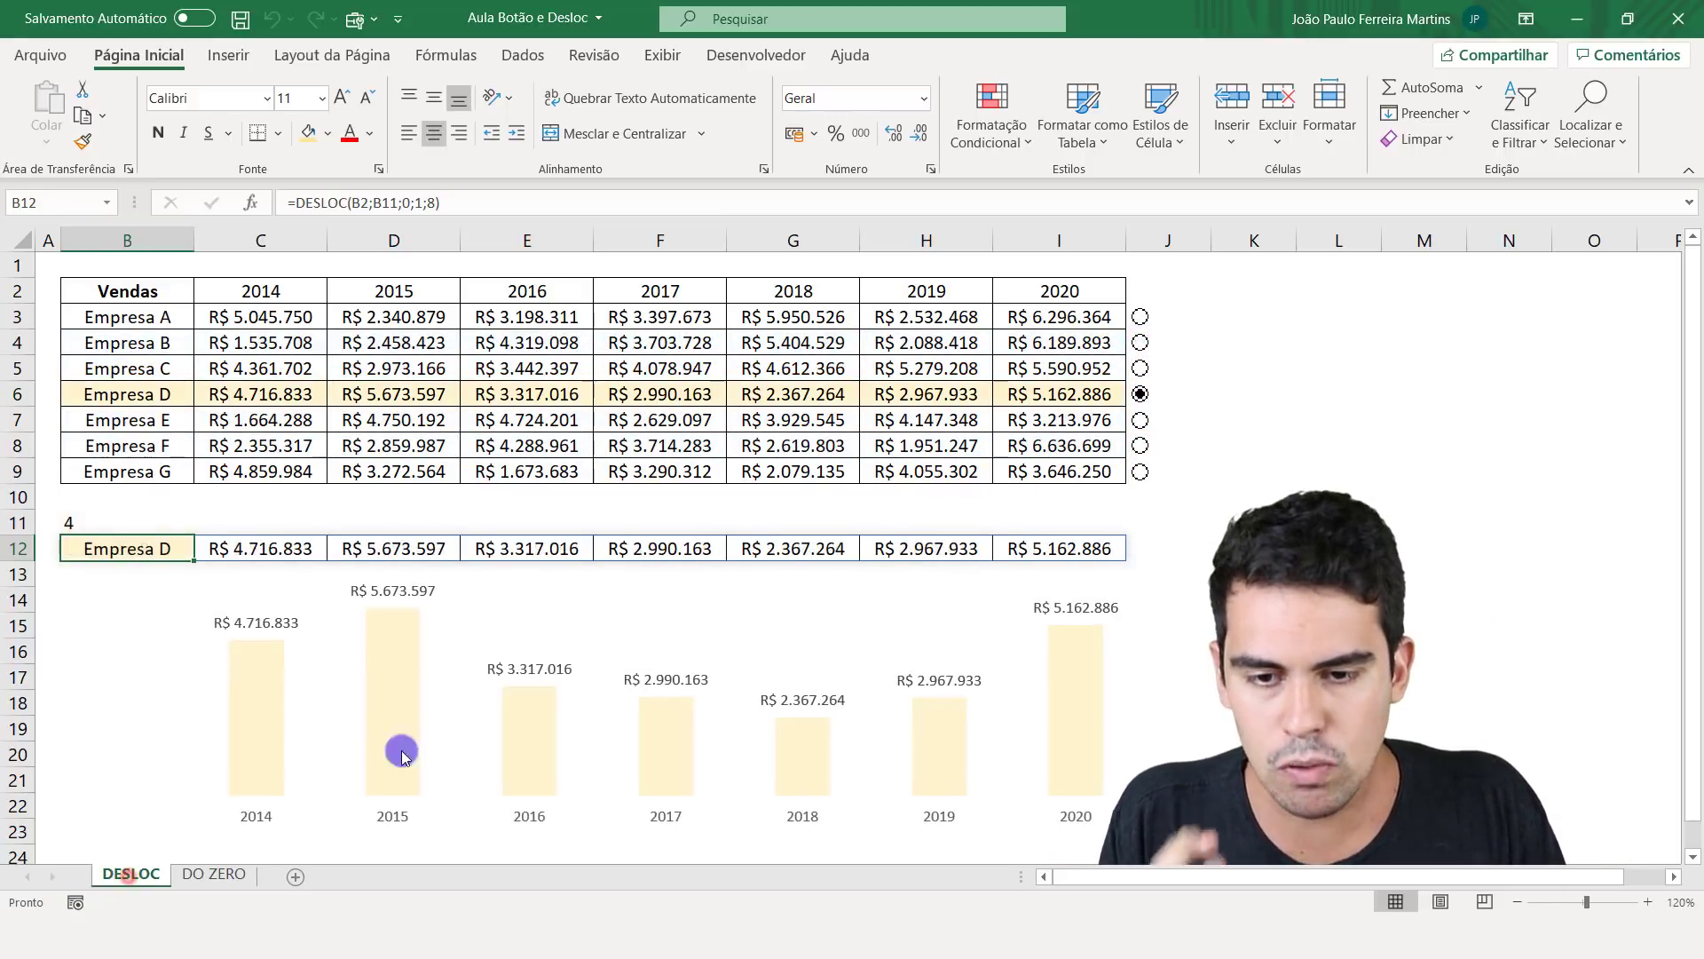
{"action": "left_click", "coordinate": [220, 880]}
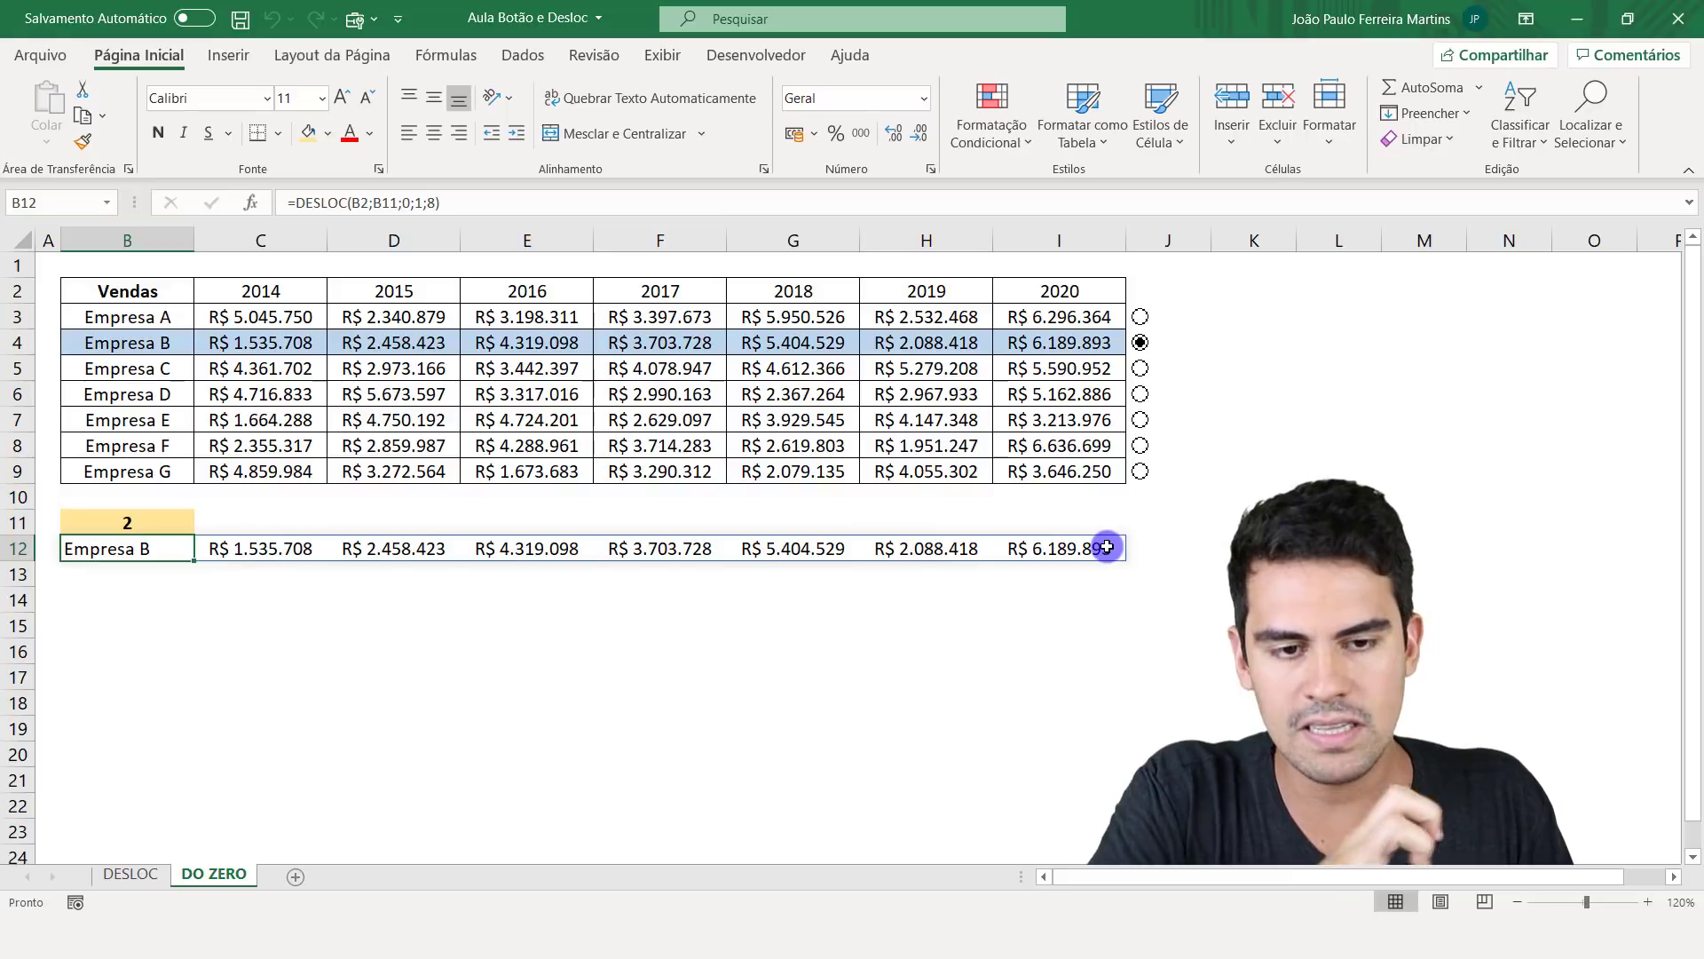
{"action": "mouse_move", "coordinate": [1107, 547]}
{"action": "left_mouse_down"}
{"action": "mouse_move", "coordinate": [123, 547]}
{"action": "mouse_move", "coordinate": [1140, 538]}
{"action": "mouse_move", "coordinate": [1084, 556]}
{"action": "left_mouse_up"}
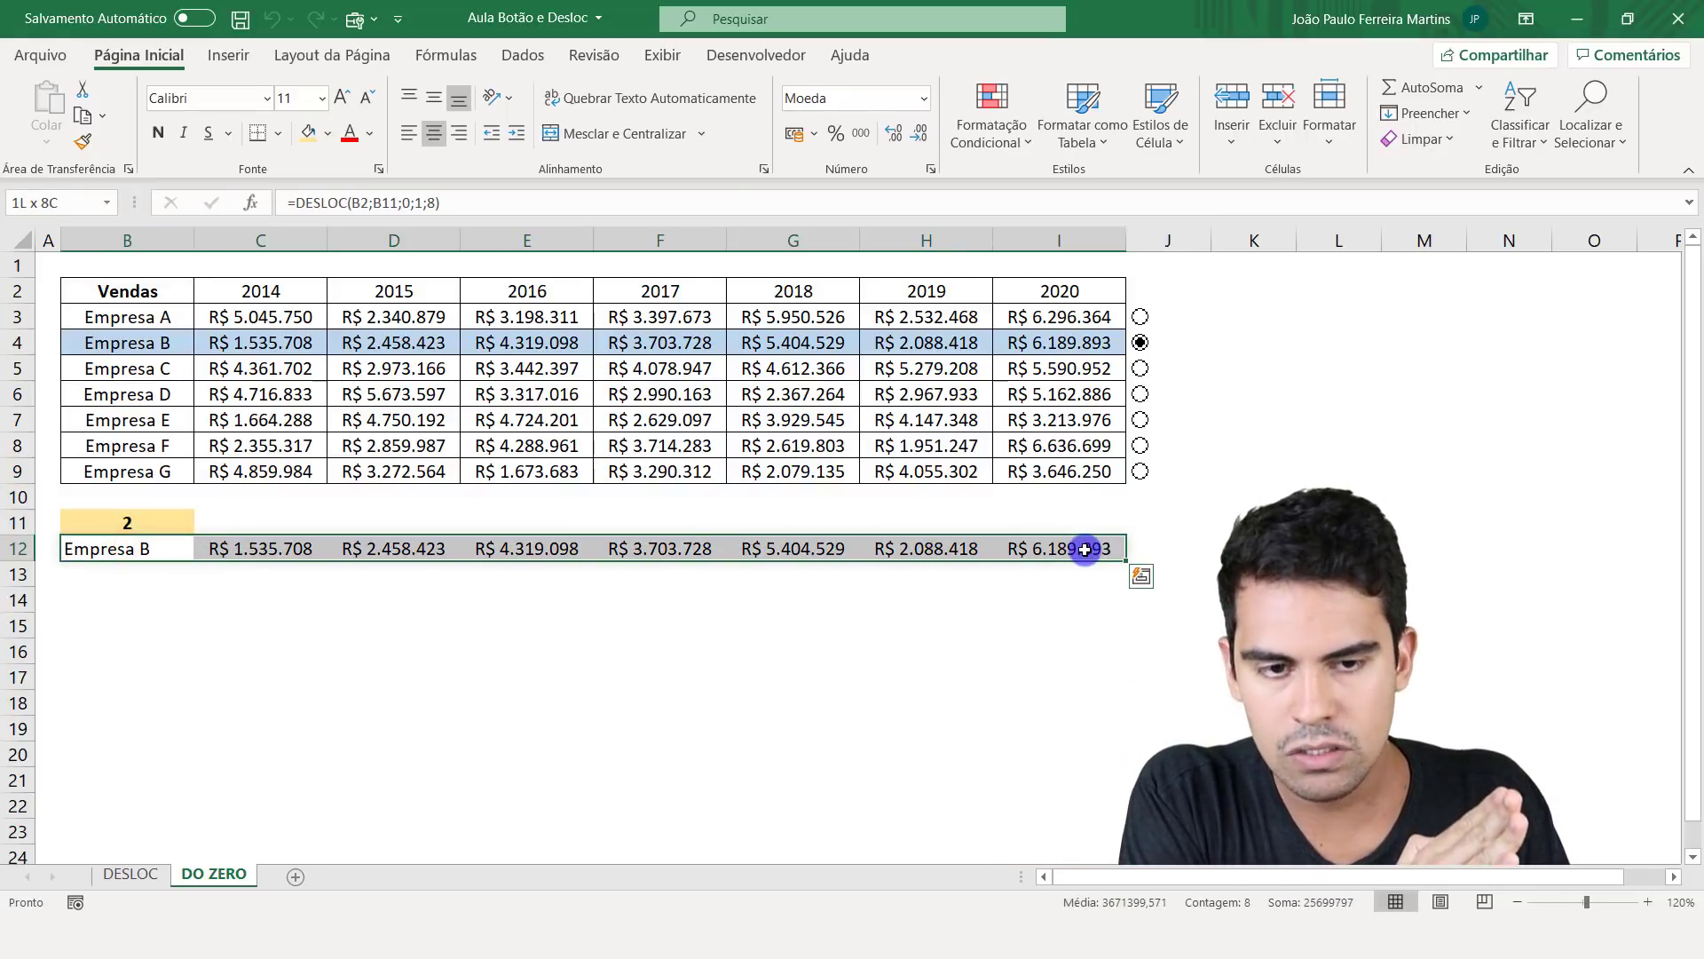
{"action": "left_click", "coordinate": [230, 57]}
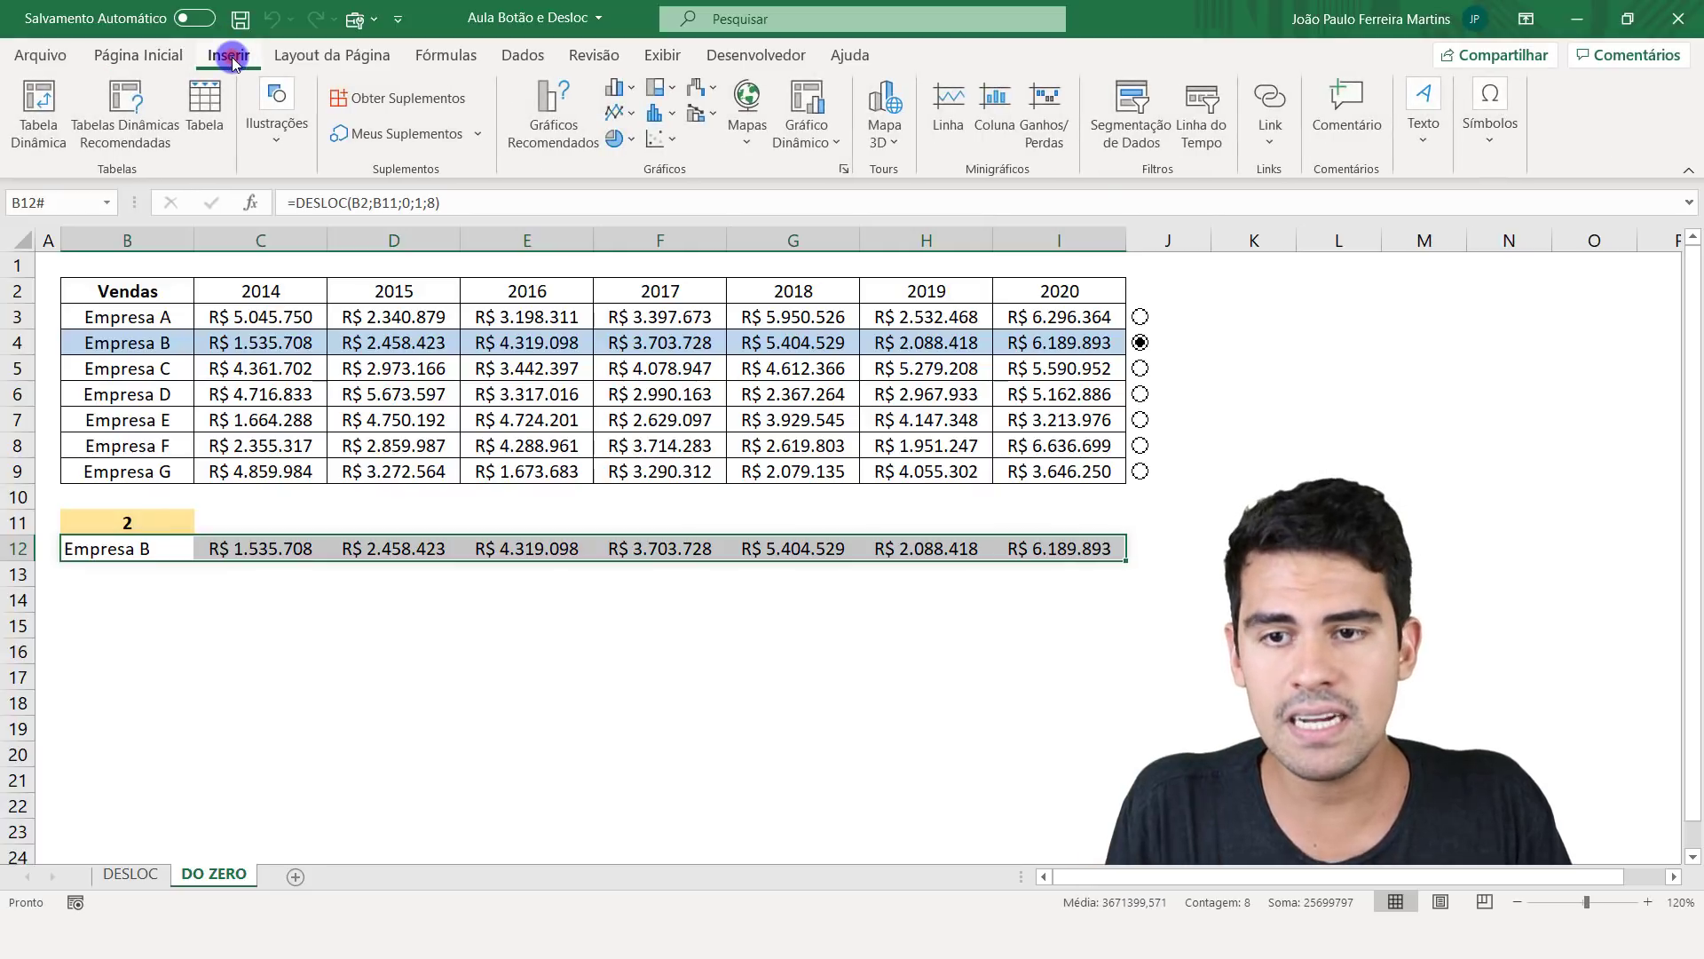
{"action": "left_click", "coordinate": [656, 114]}
{"action": "left_click", "coordinate": [619, 90]}
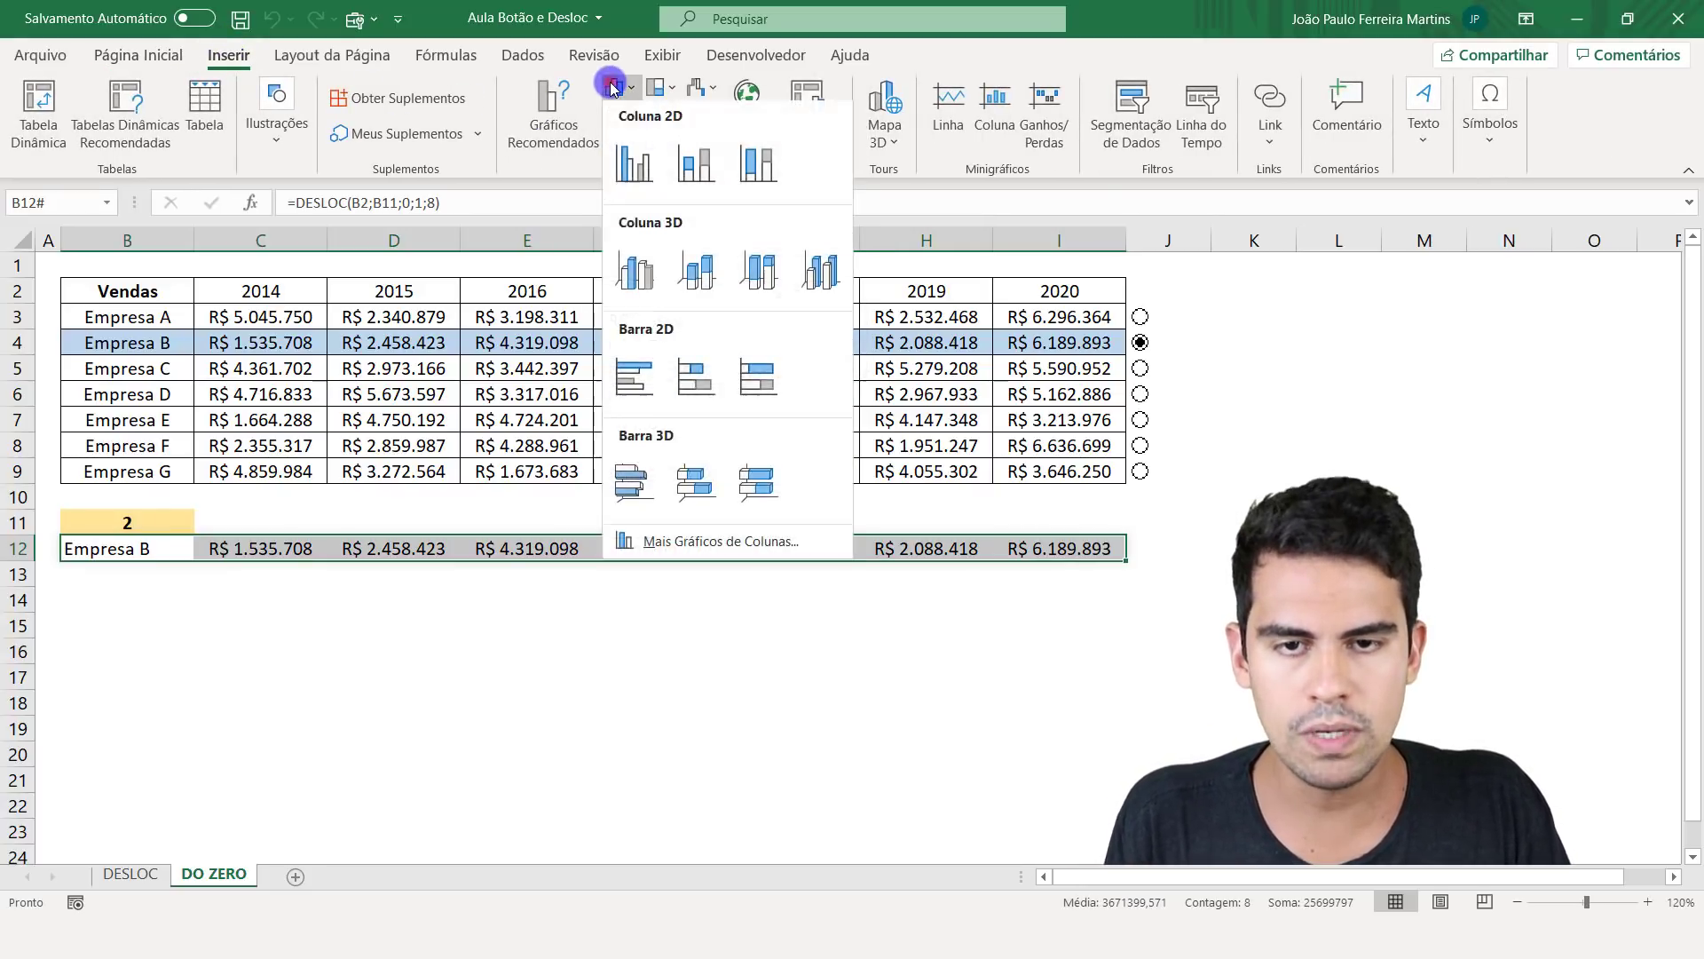
{"action": "left_click", "coordinate": [636, 148]}
{"action": "left_click_drag", "start_coordinate": [964, 373], "coordinate": [383, 580]}
{"action": "left_click_drag", "start_coordinate": [703, 713], "coordinate": [1132, 711]}
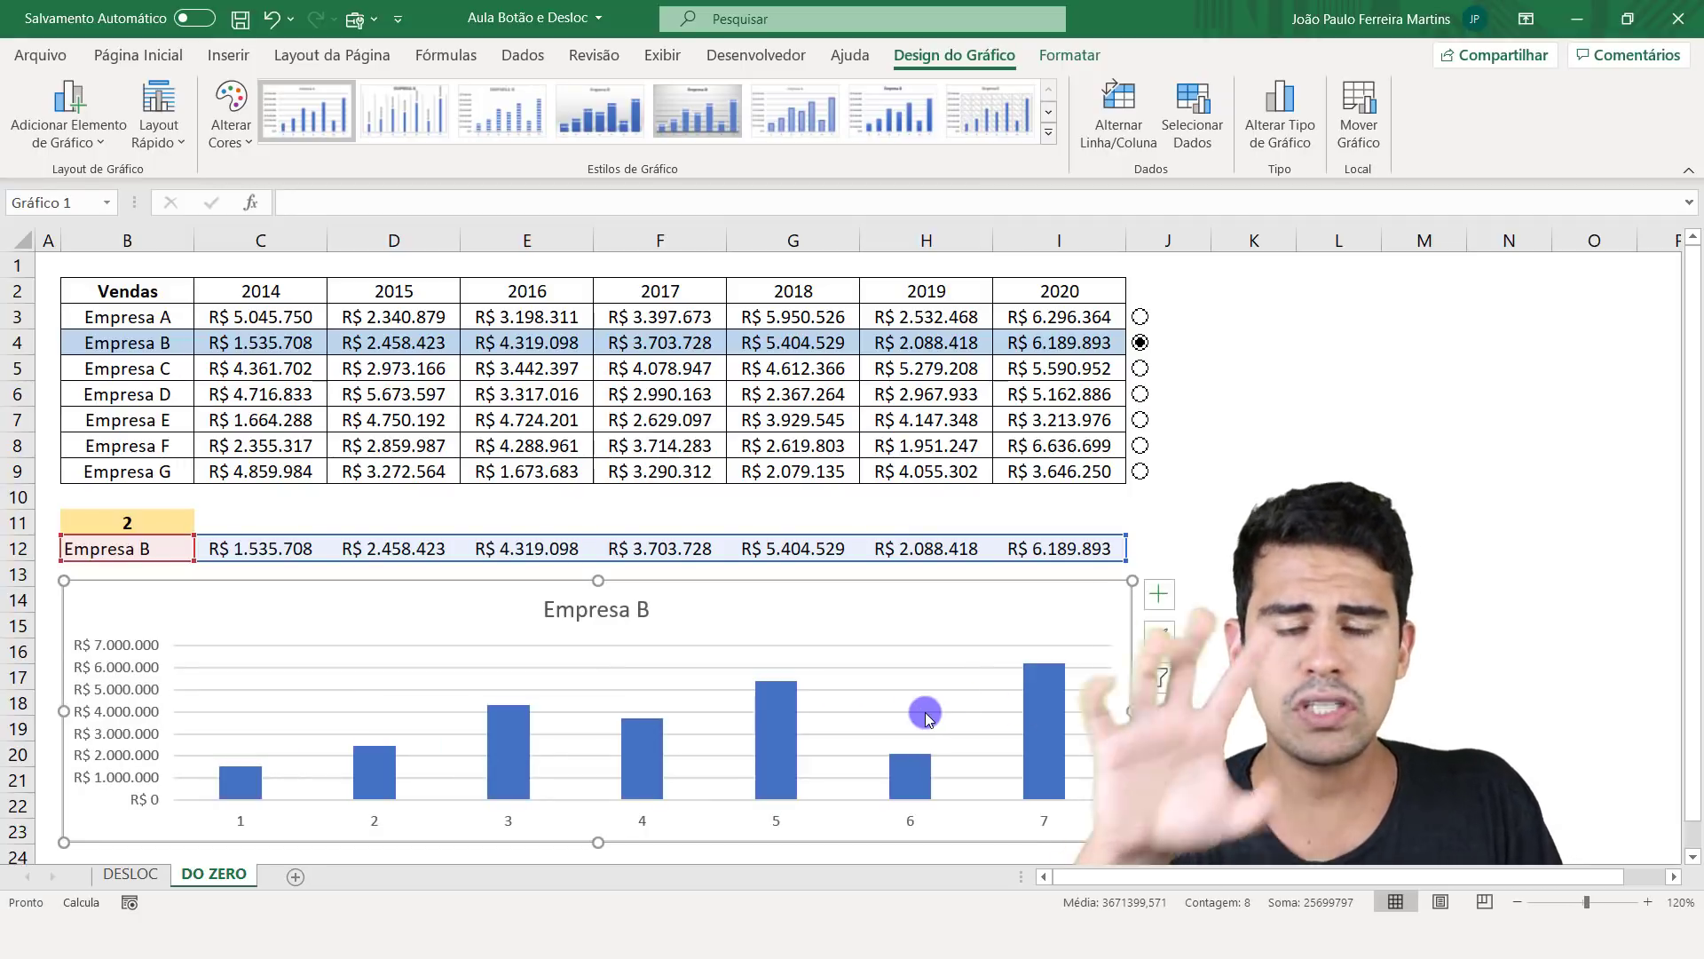
- Delete the chart's title and horizontal gridlines
{"action": "left_click", "coordinate": [628, 619]}
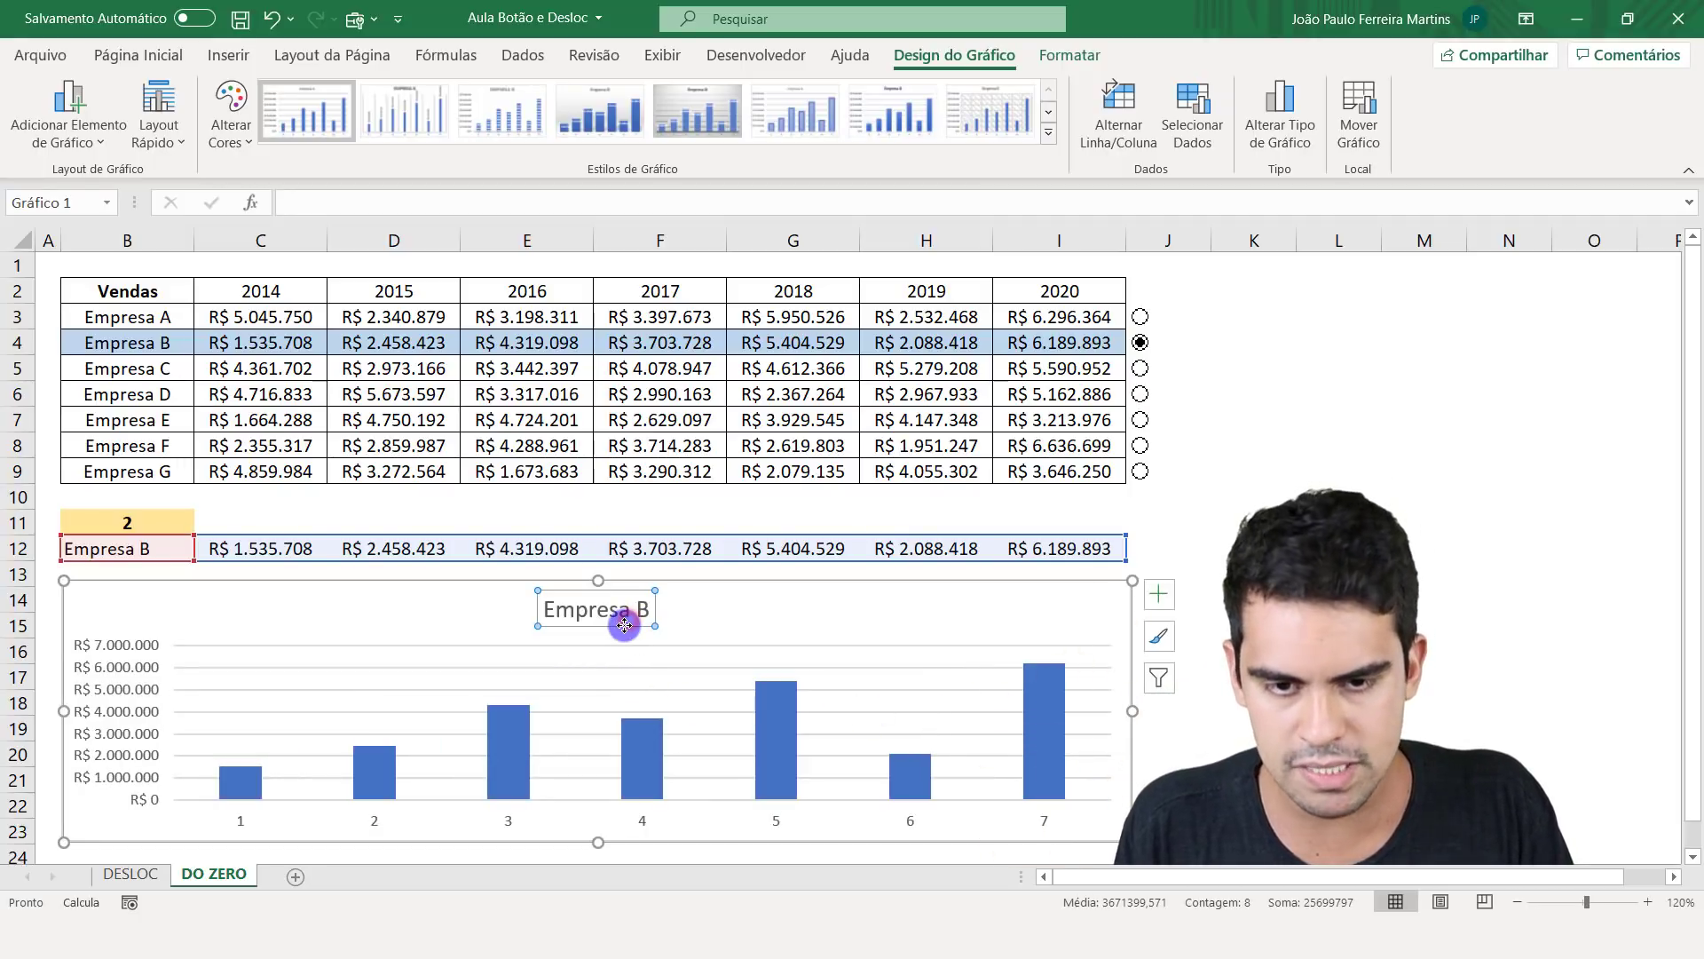
{"action": "key", "text": "Delete"}
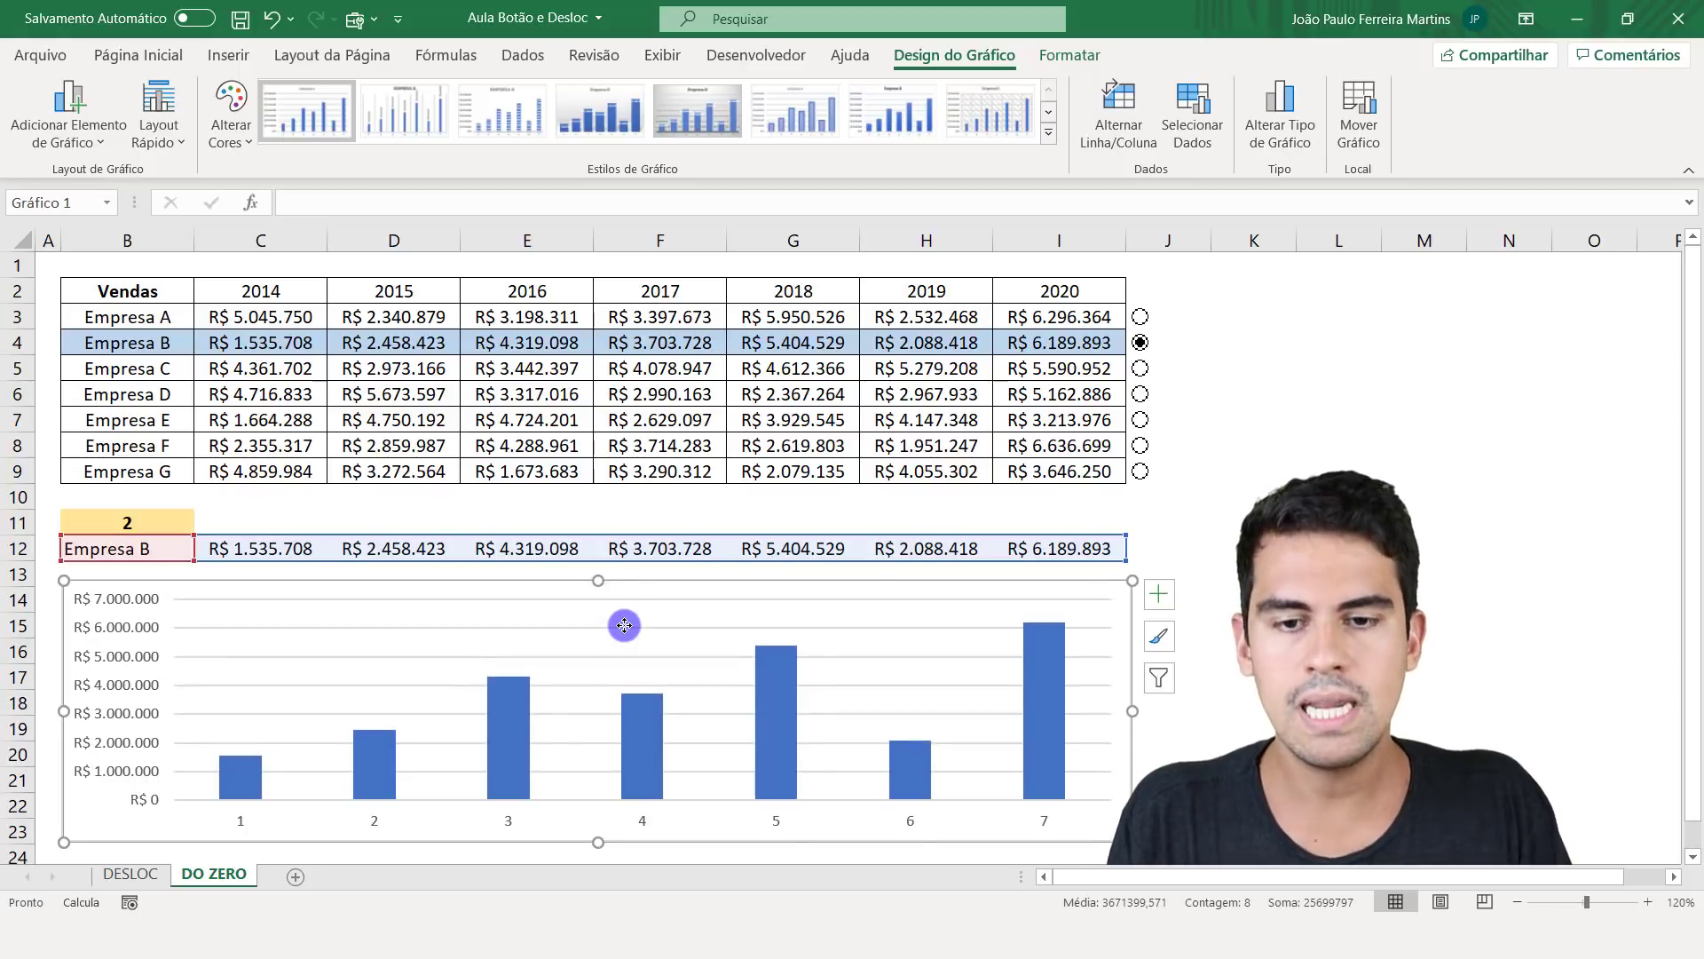
{"action": "left_click", "coordinate": [372, 658]}
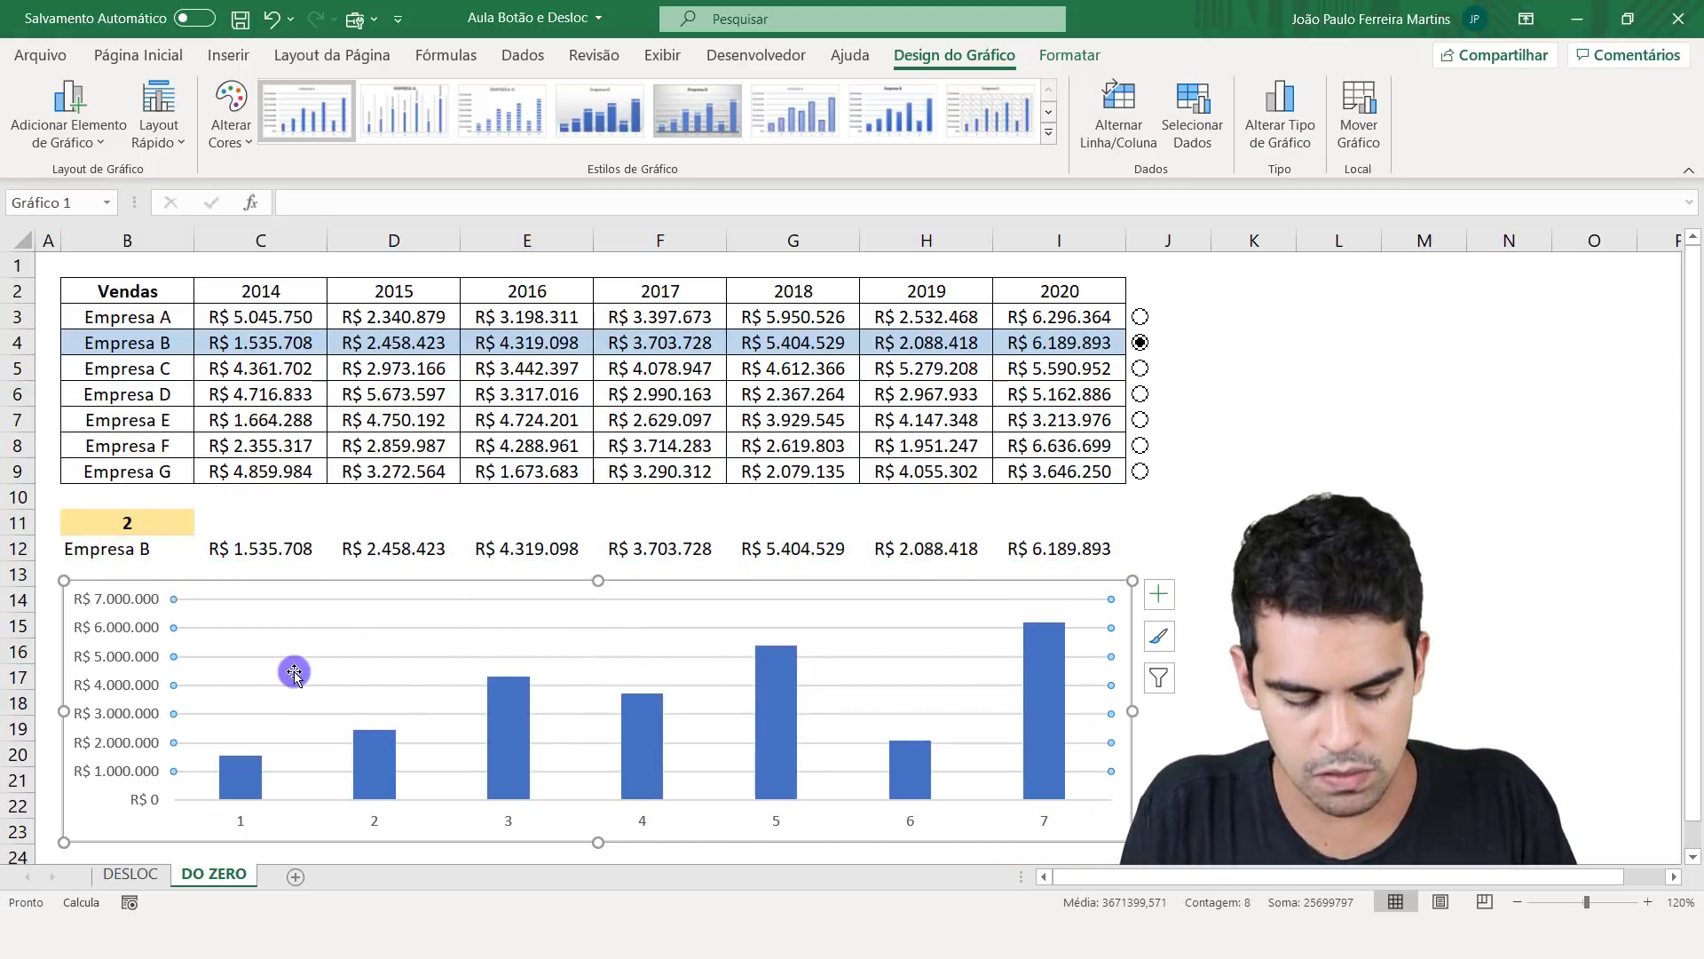
{"action": "key", "text": "Escape"}
{"action": "left_click", "coordinate": [732, 508]}
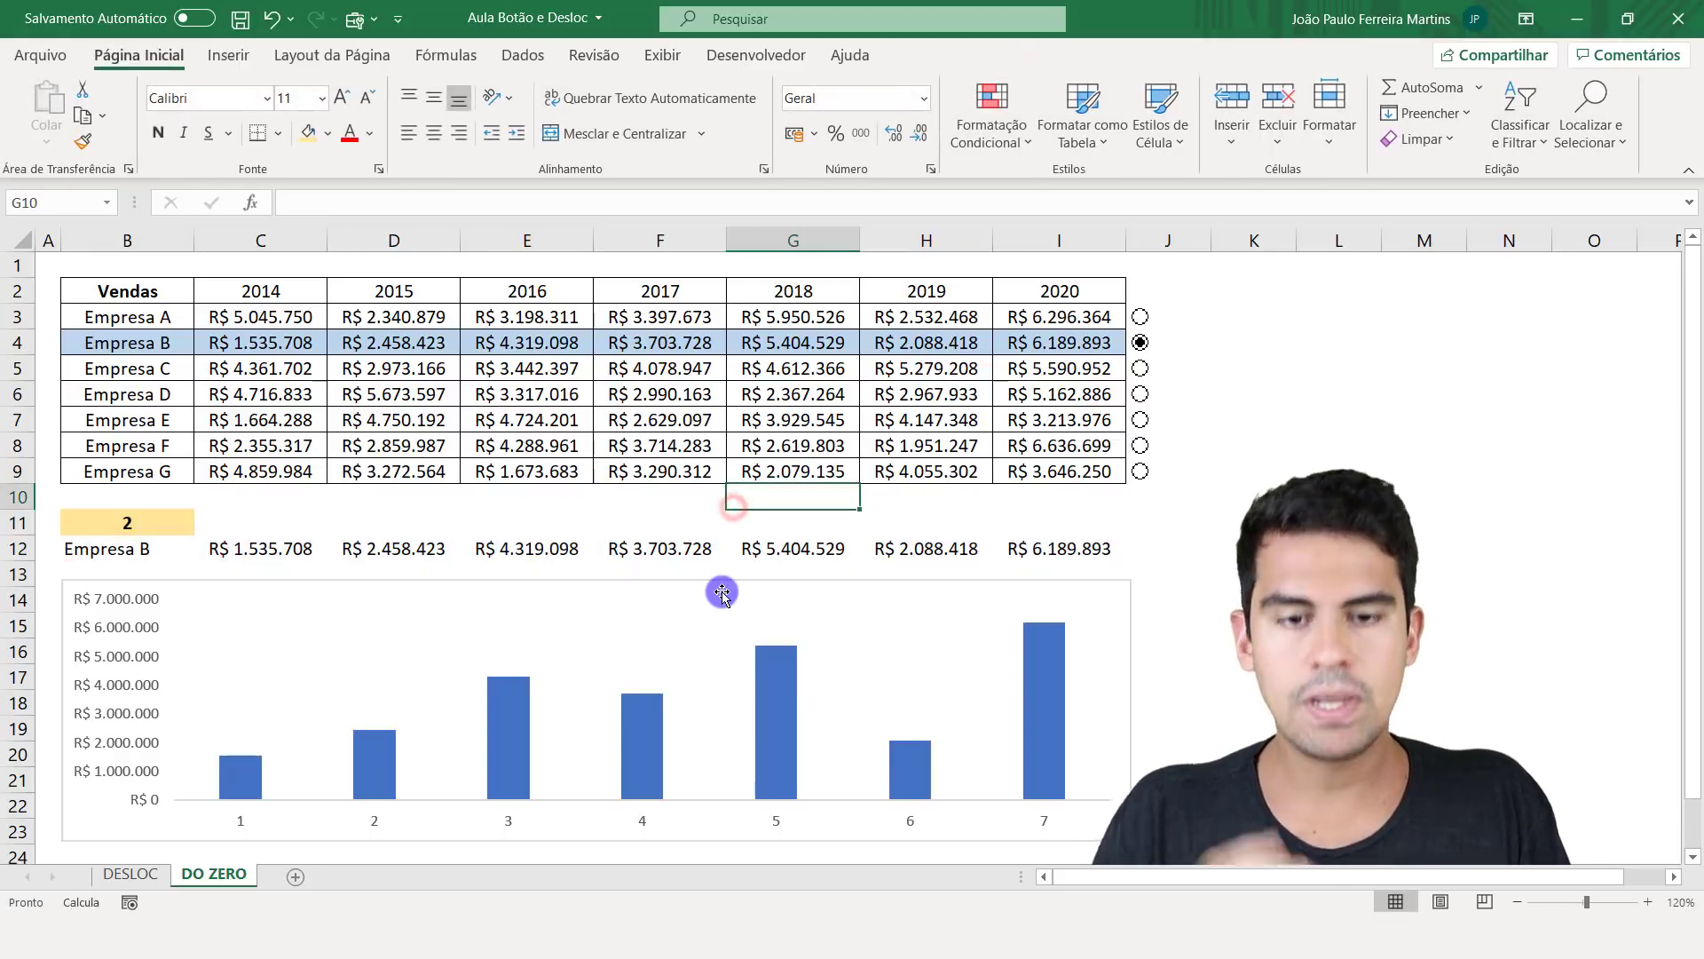
- Fill the chart's columns with a lighter shade of the blue theme colour
{"action": "left_click", "coordinate": [789, 704]}
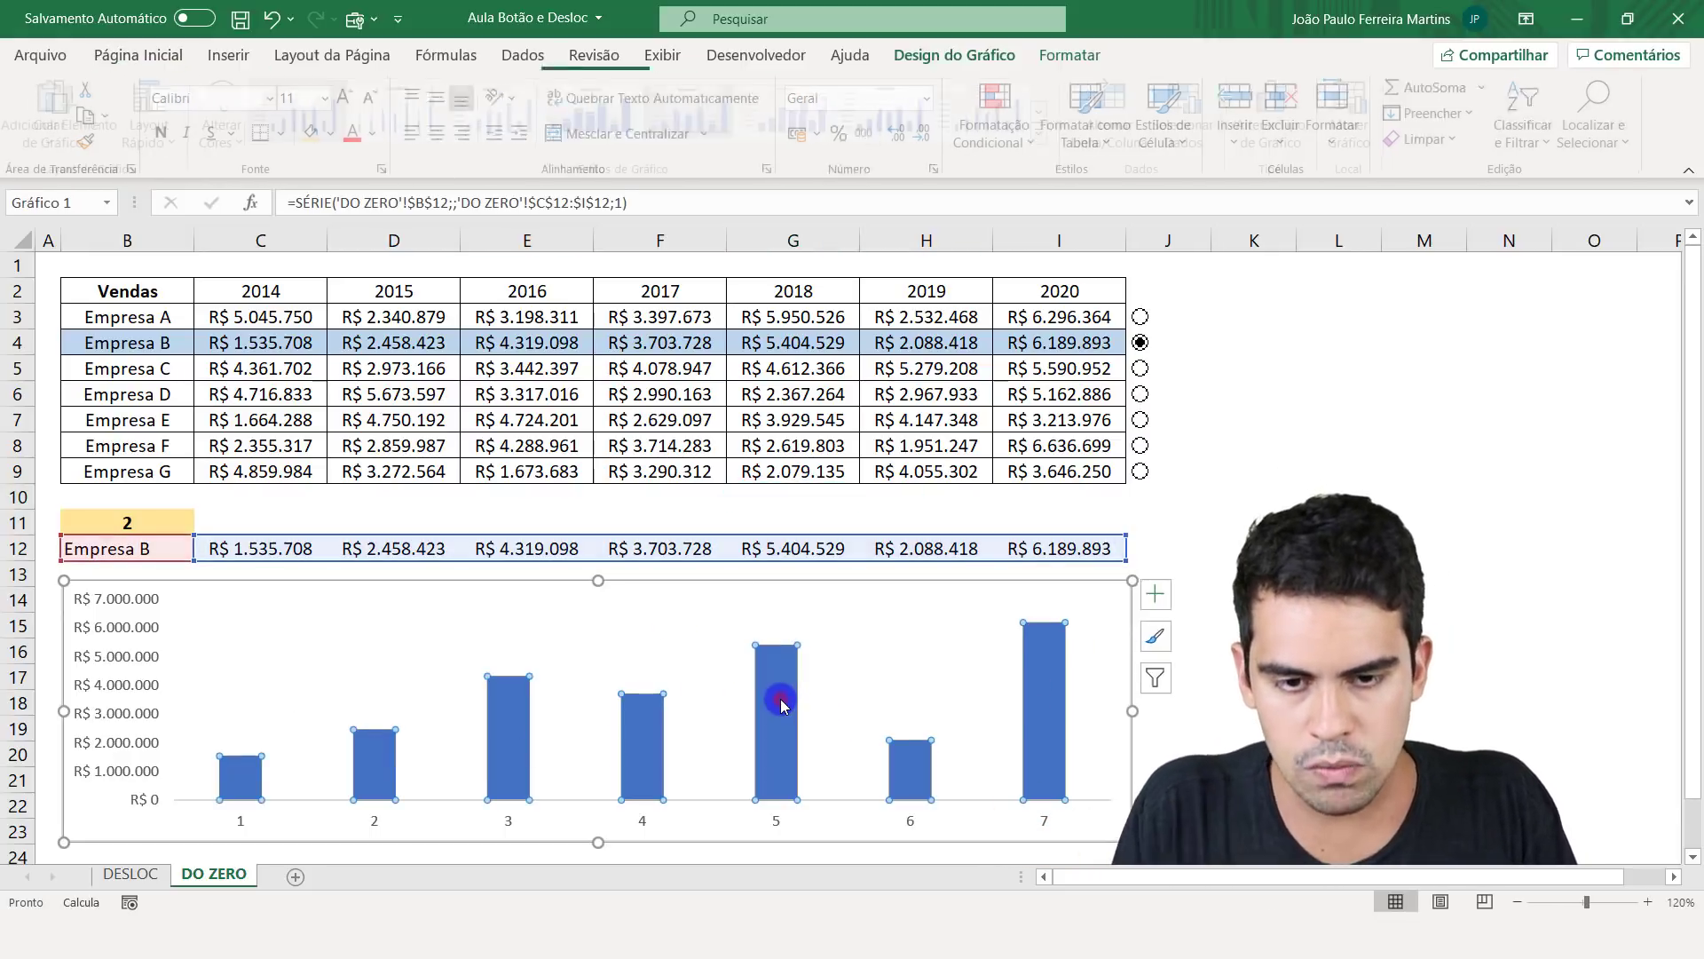
{"action": "left_click", "coordinate": [1069, 55]}
{"action": "left_click", "coordinate": [729, 89]}
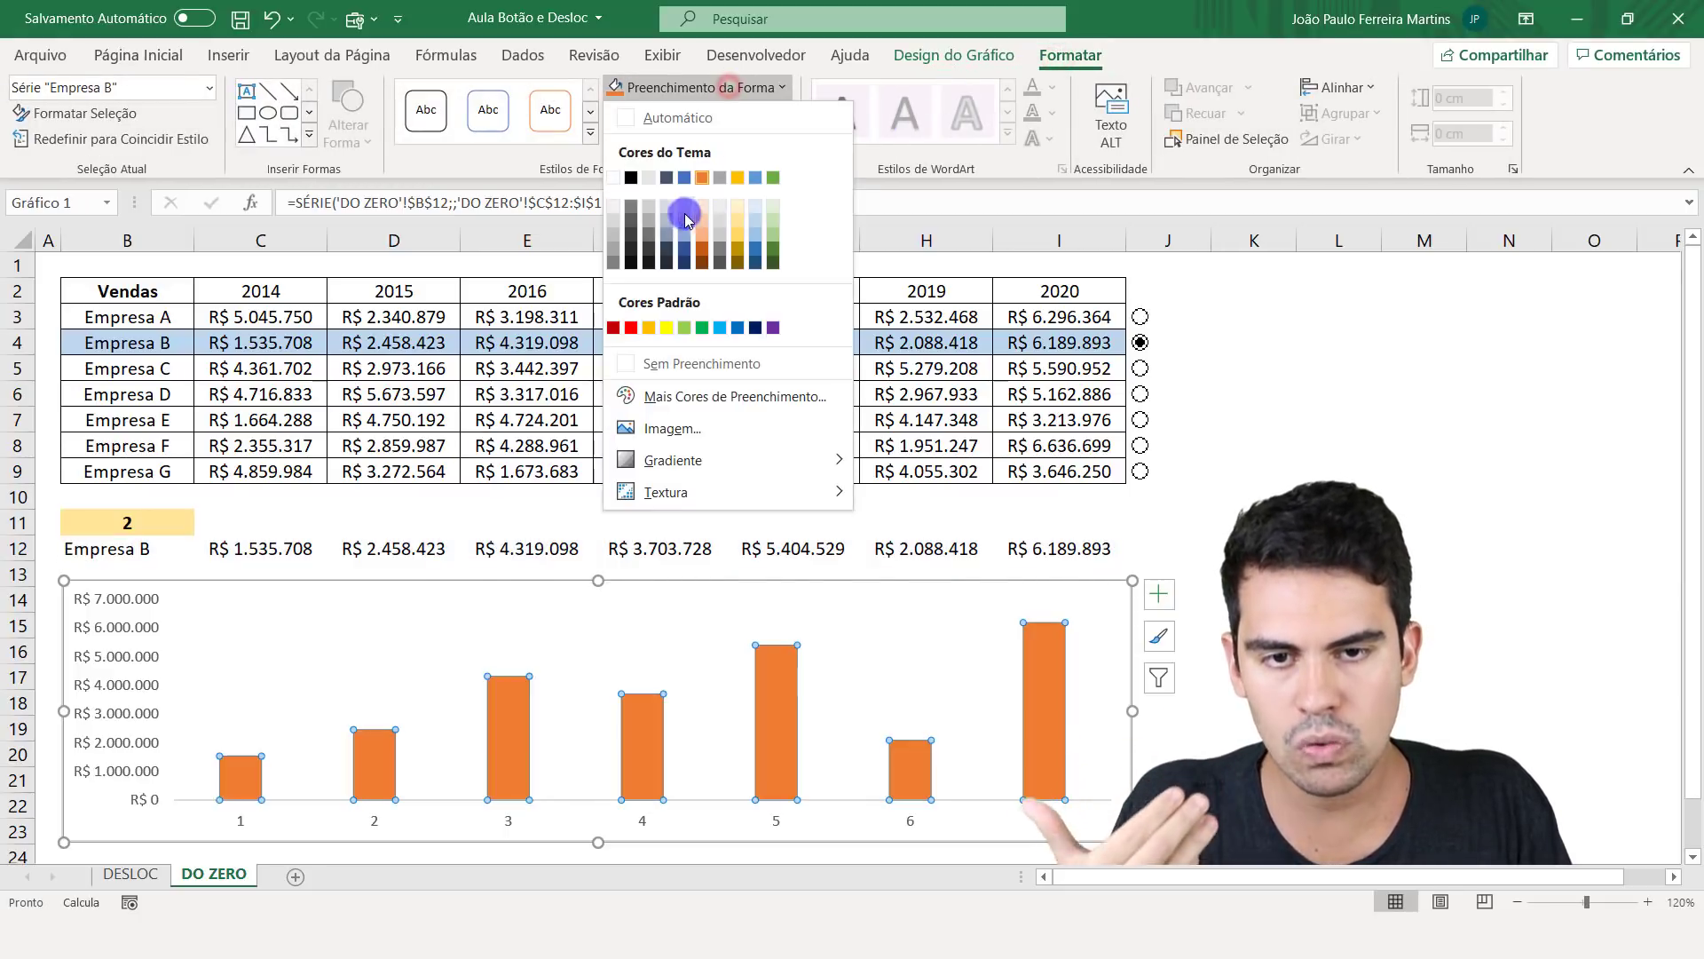
{"action": "left_click", "coordinate": [682, 230]}
{"action": "left_click", "coordinate": [712, 451]}
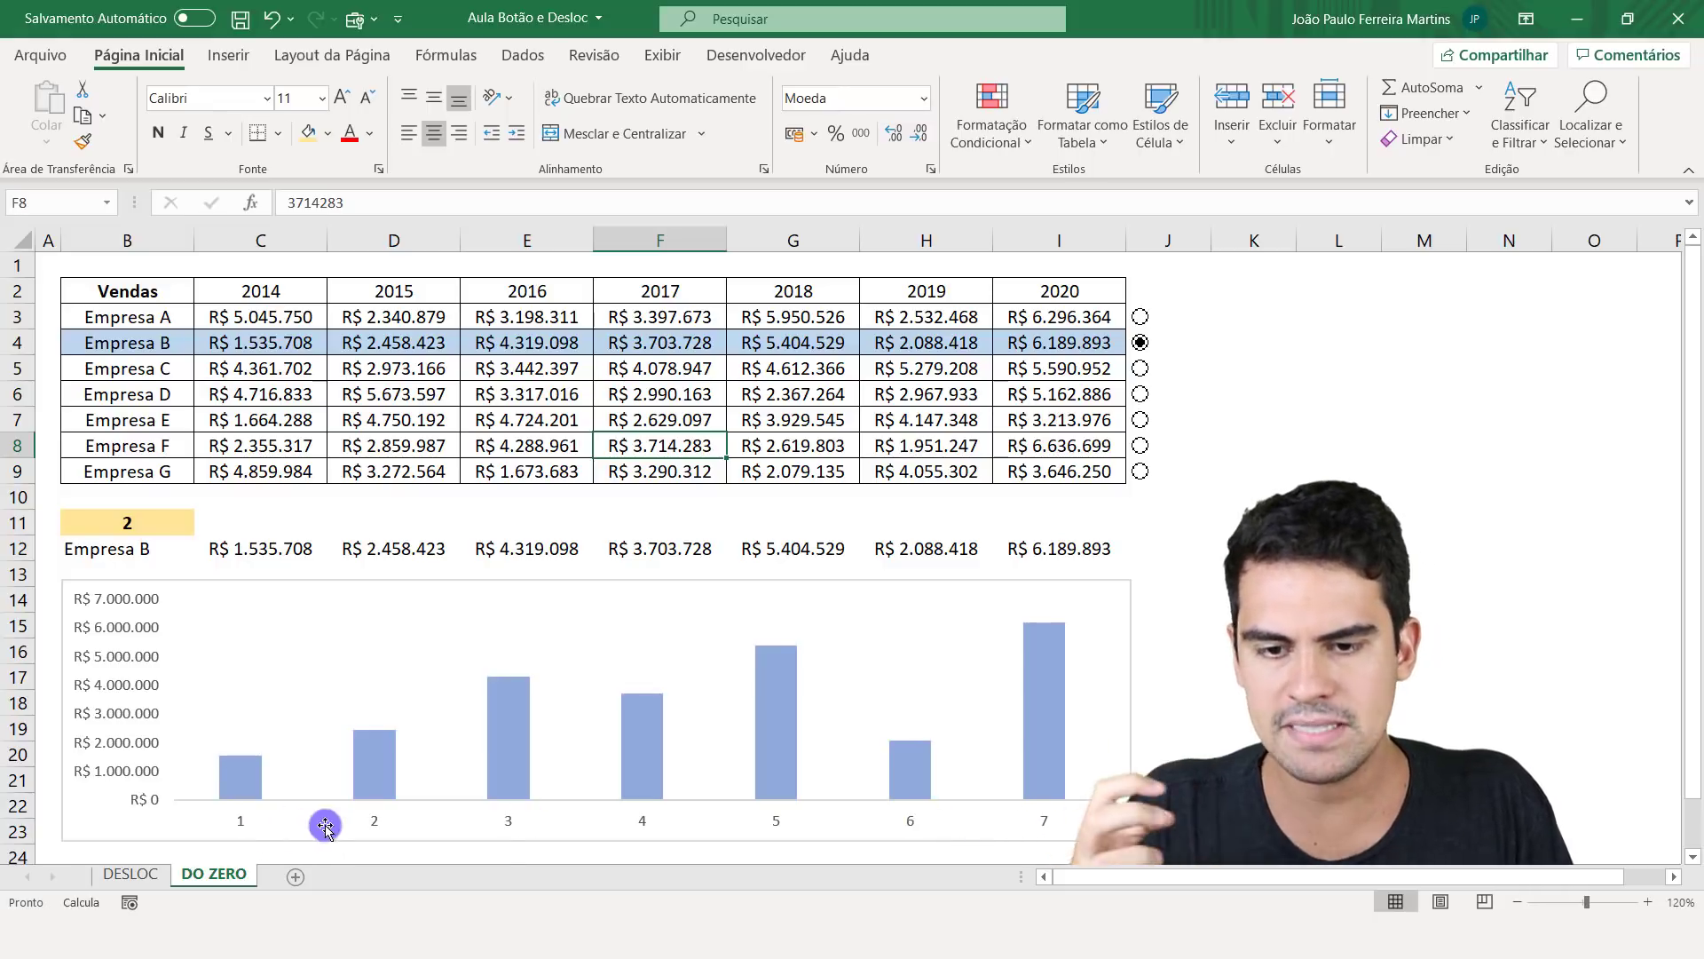
- Use the years in C2:I2 as the chart's horizontal axis labels
{"action": "left_click", "coordinate": [297, 293]}
{"action": "left_click", "coordinate": [398, 286]}
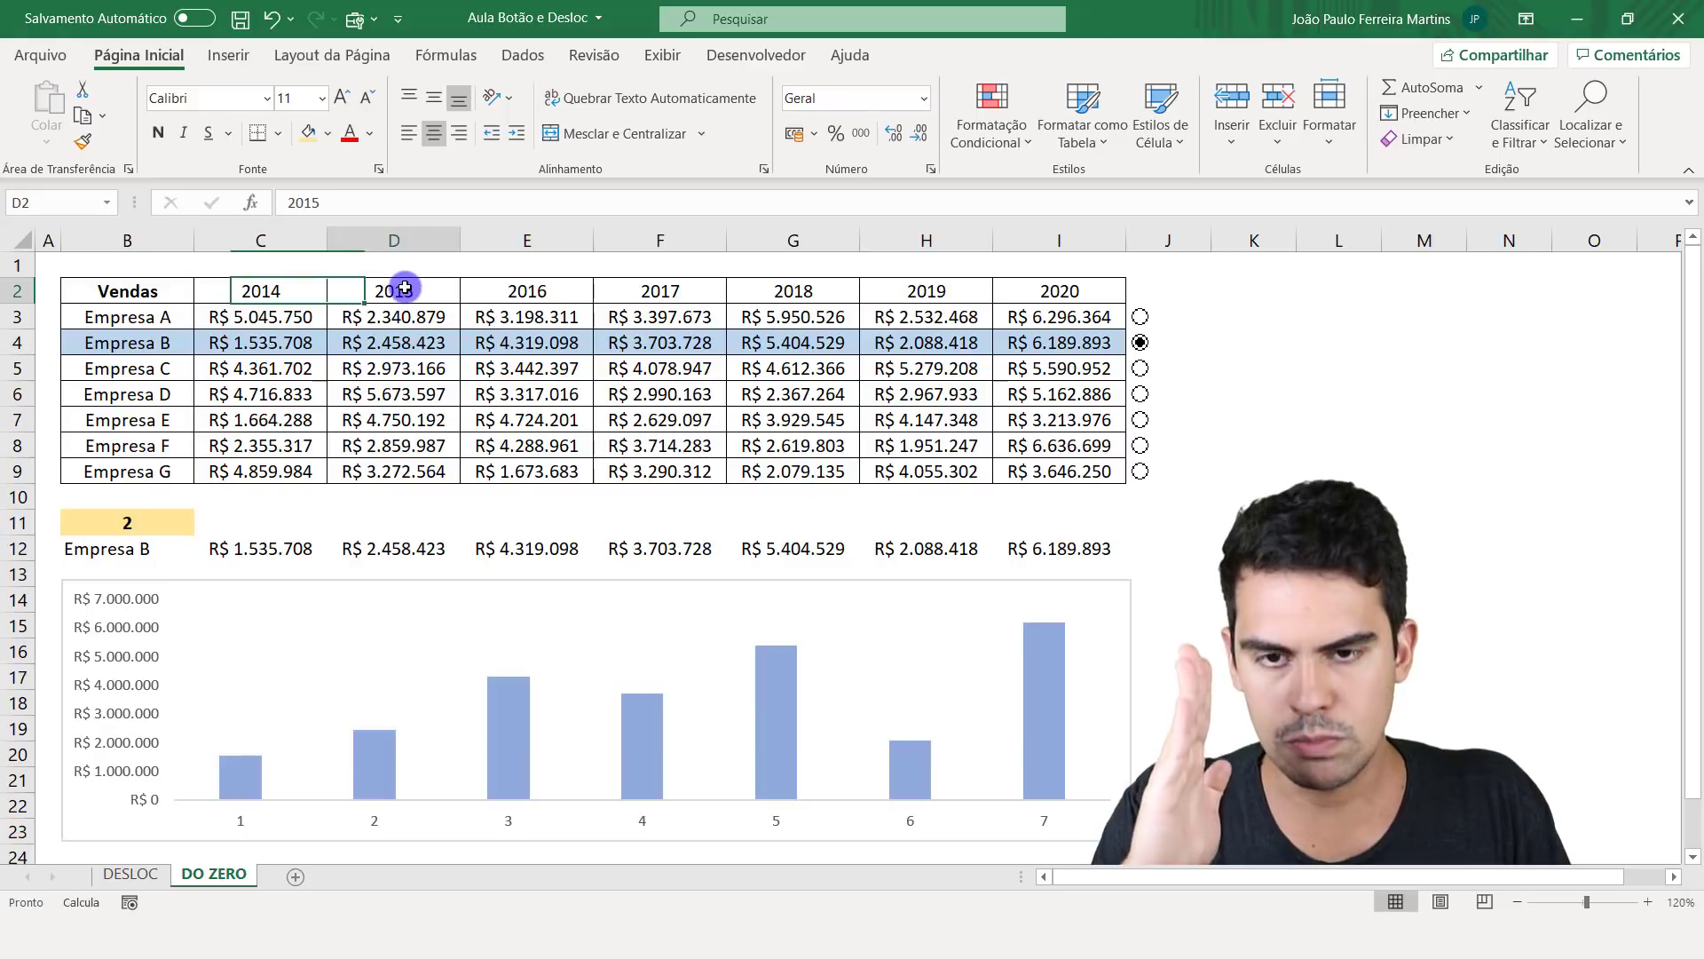
{"action": "left_click", "coordinate": [511, 286]}
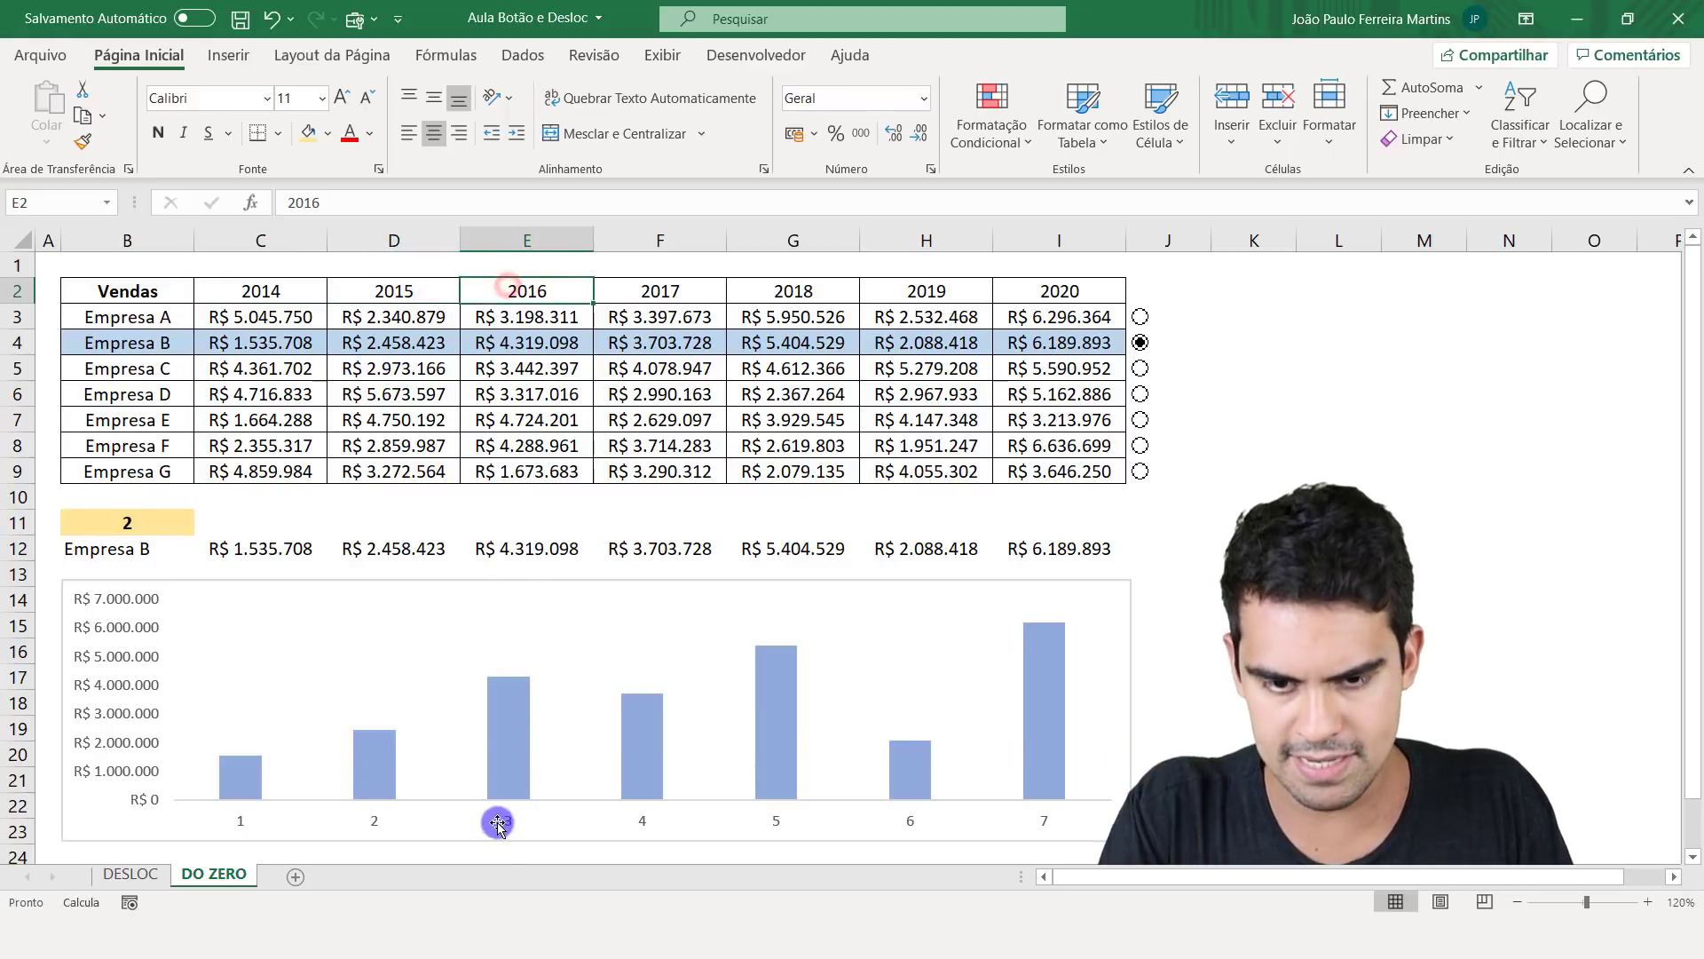
{"action": "left_click", "coordinate": [650, 286]}
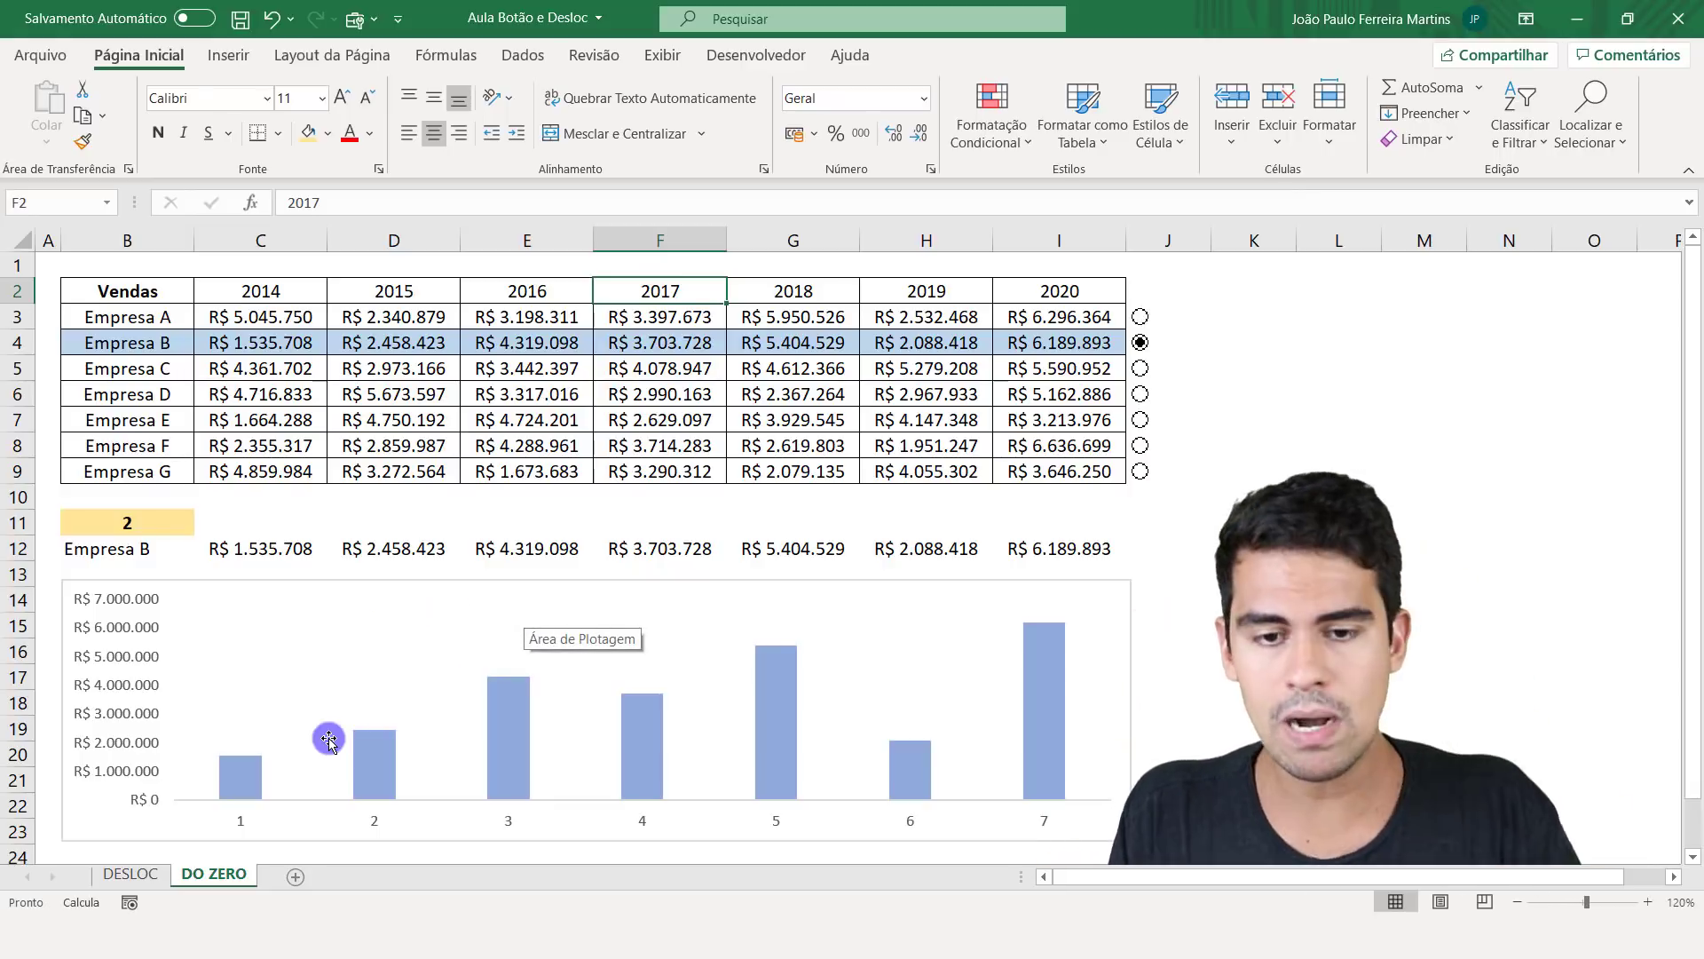
{"action": "right_click", "coordinate": [306, 691]}
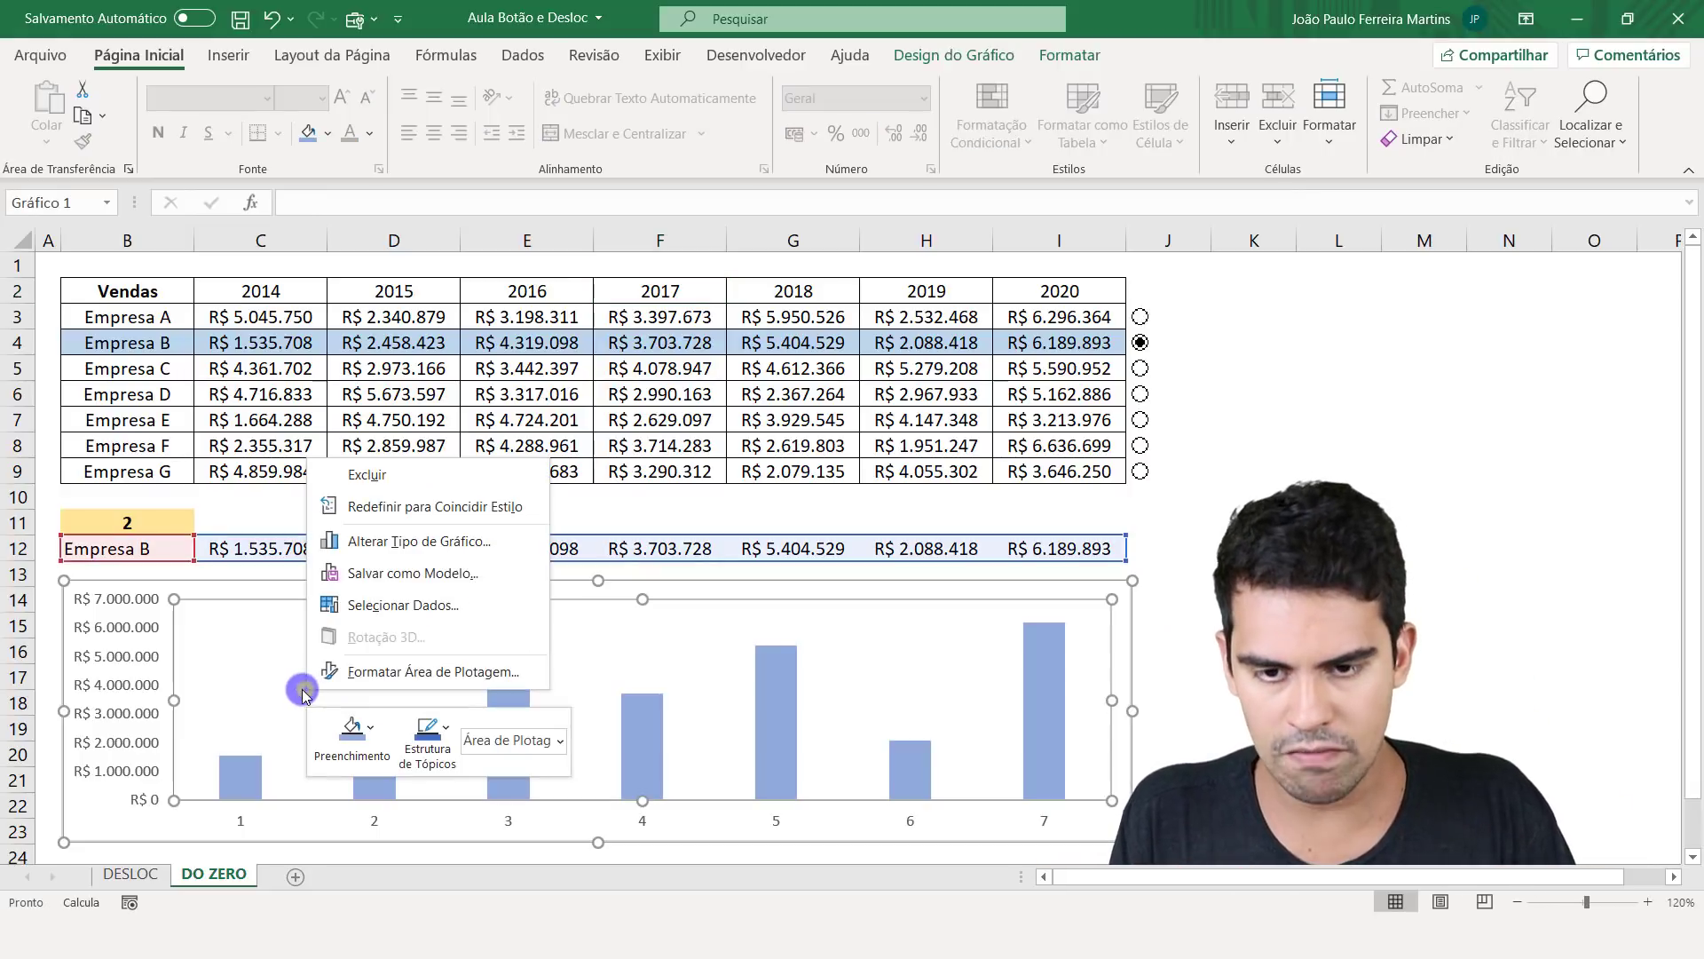
{"action": "left_click", "coordinate": [398, 608]}
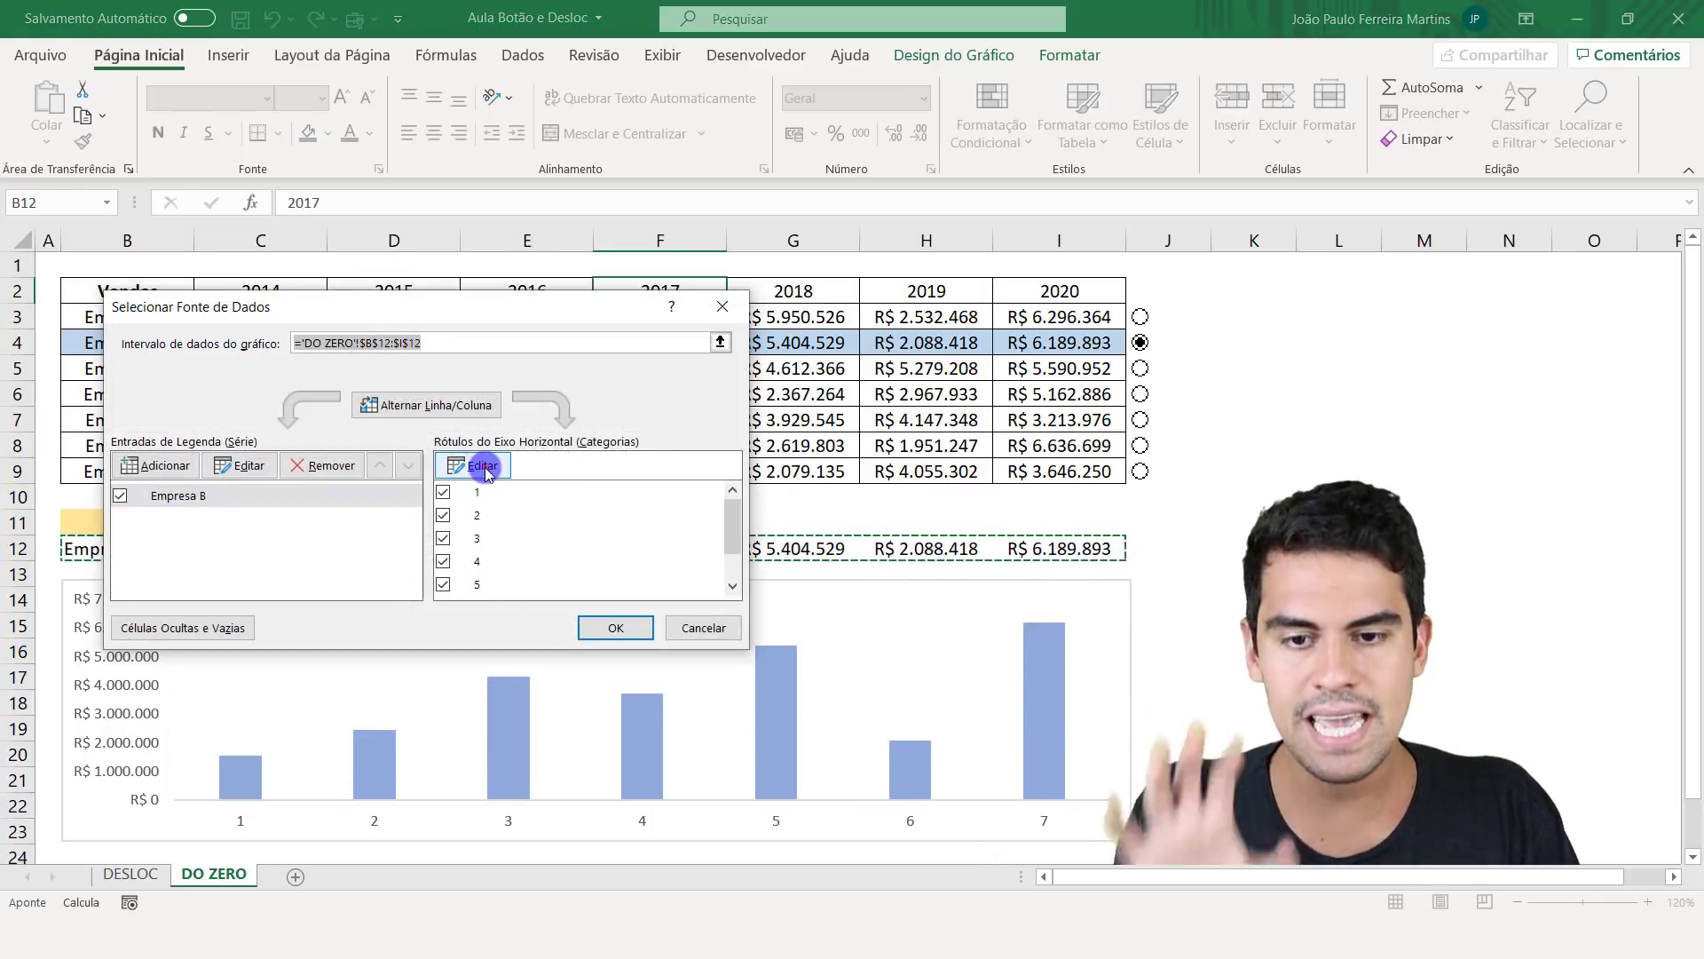
{"action": "left_click", "coordinate": [486, 467]}
{"action": "left_click_drag", "start_coordinate": [260, 292], "coordinate": [1025, 302]}
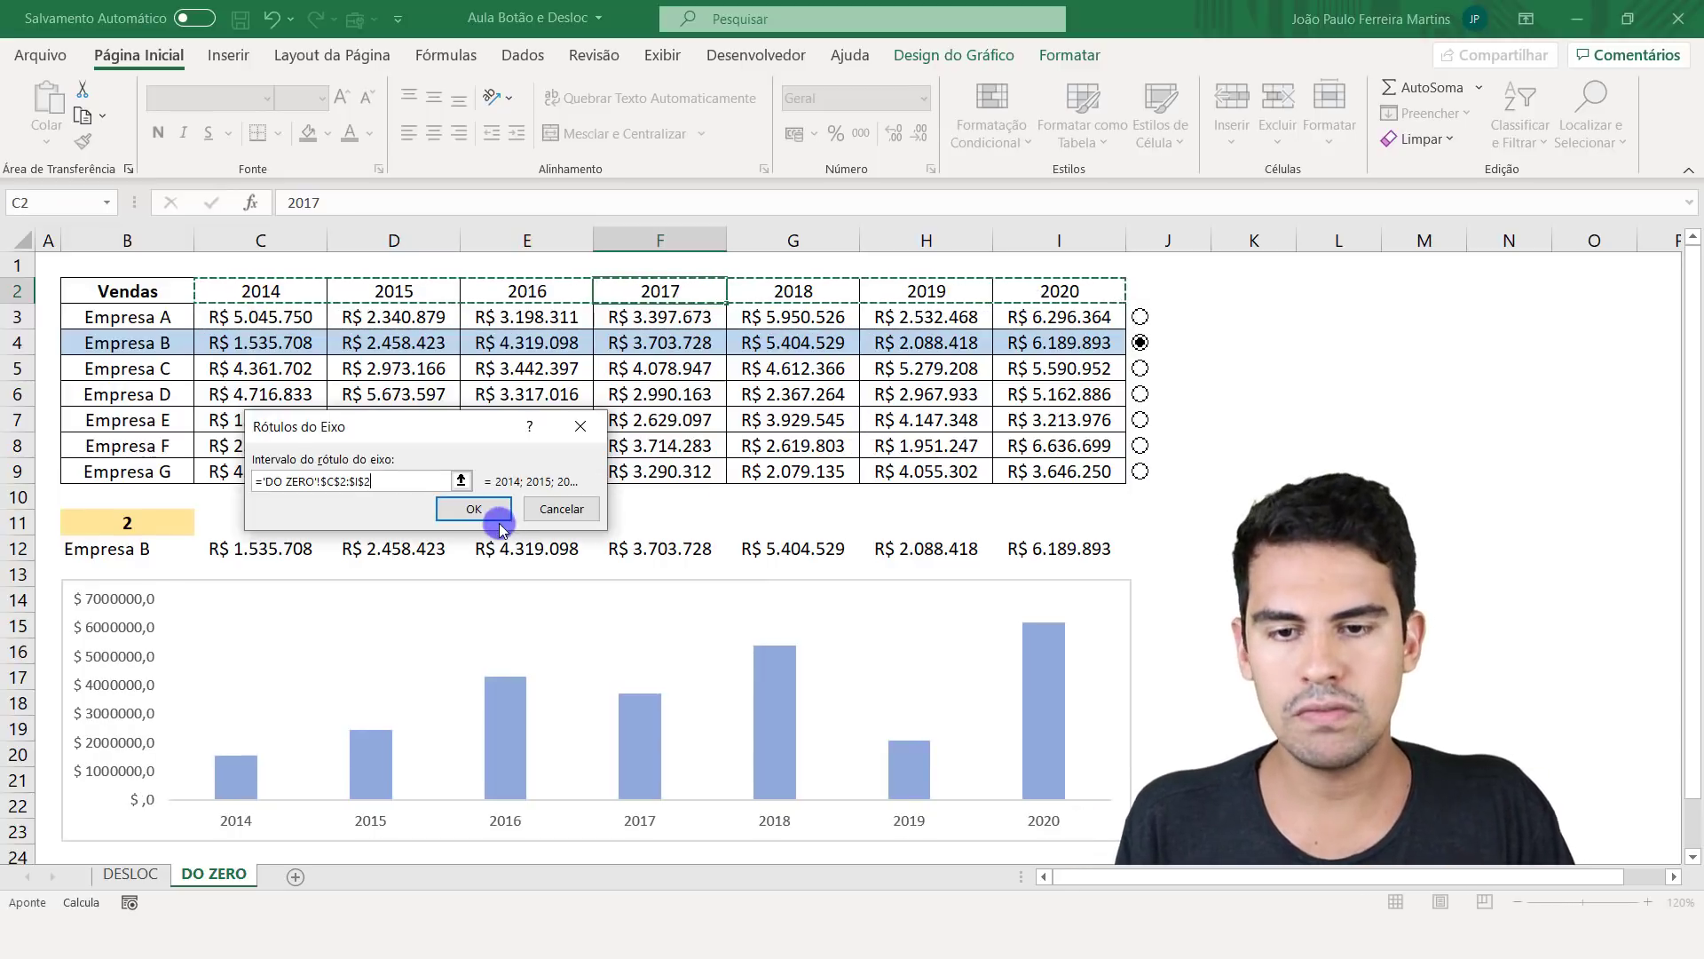
{"action": "left_click", "coordinate": [474, 509]}
{"action": "left_click", "coordinate": [641, 624]}
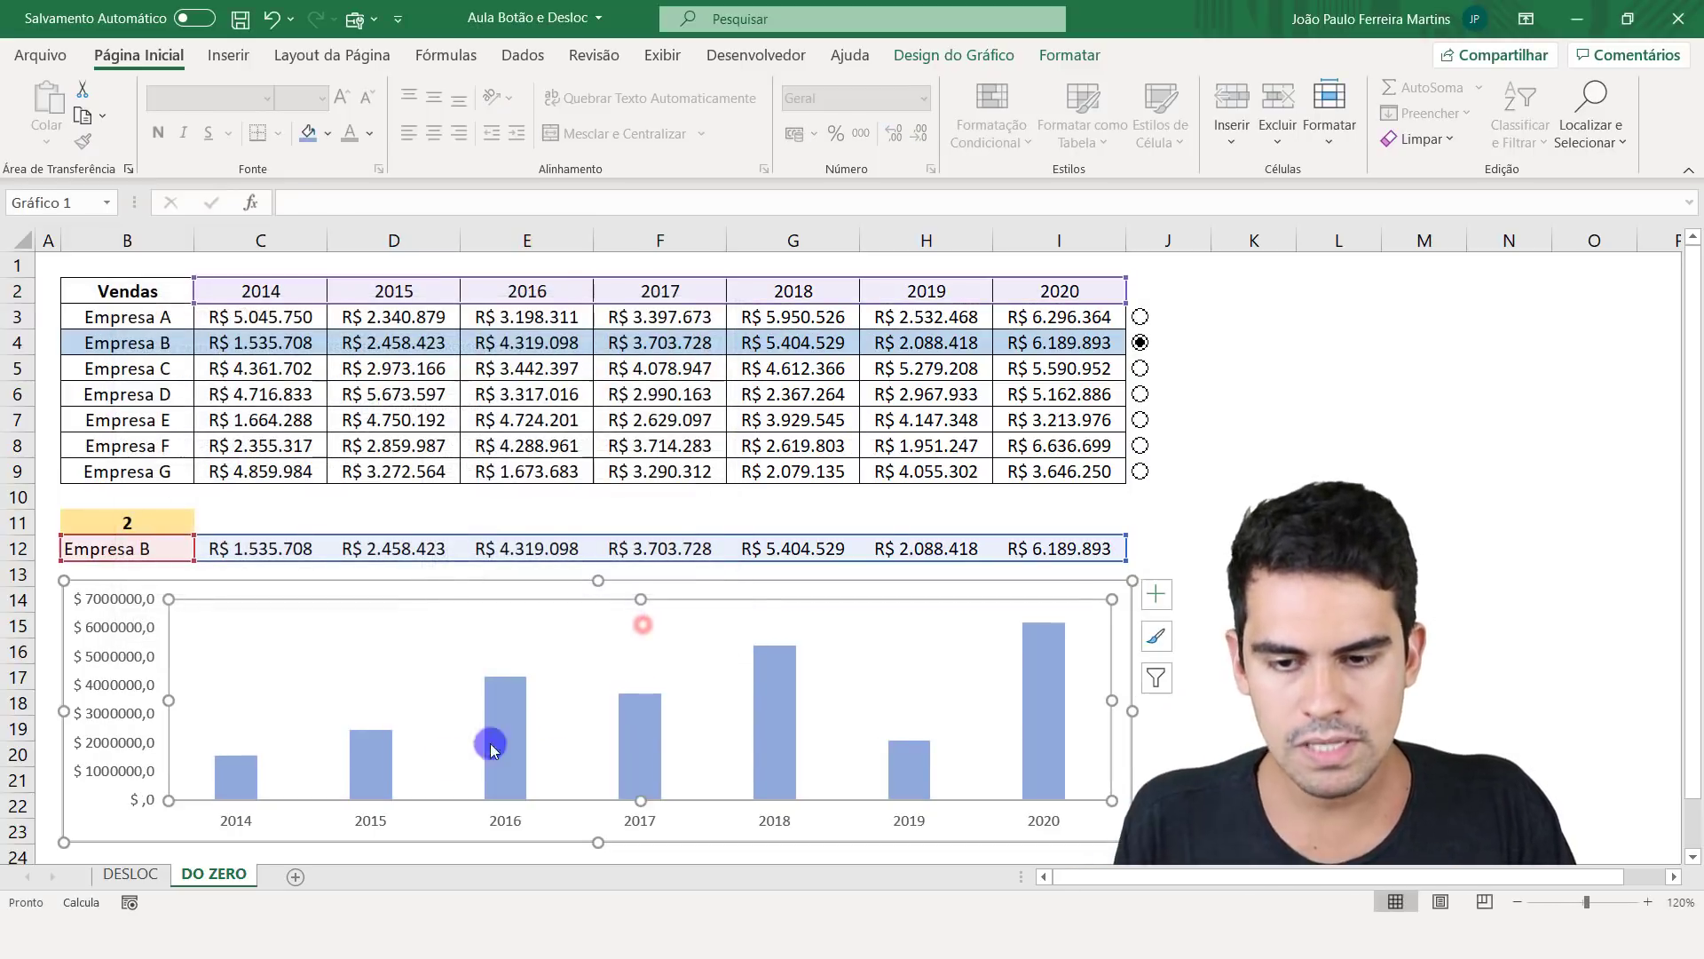
- Reselect C2:I2 as the axis label range in the chart's data source and apply it again
{"action": "right_click", "coordinate": [413, 679]}
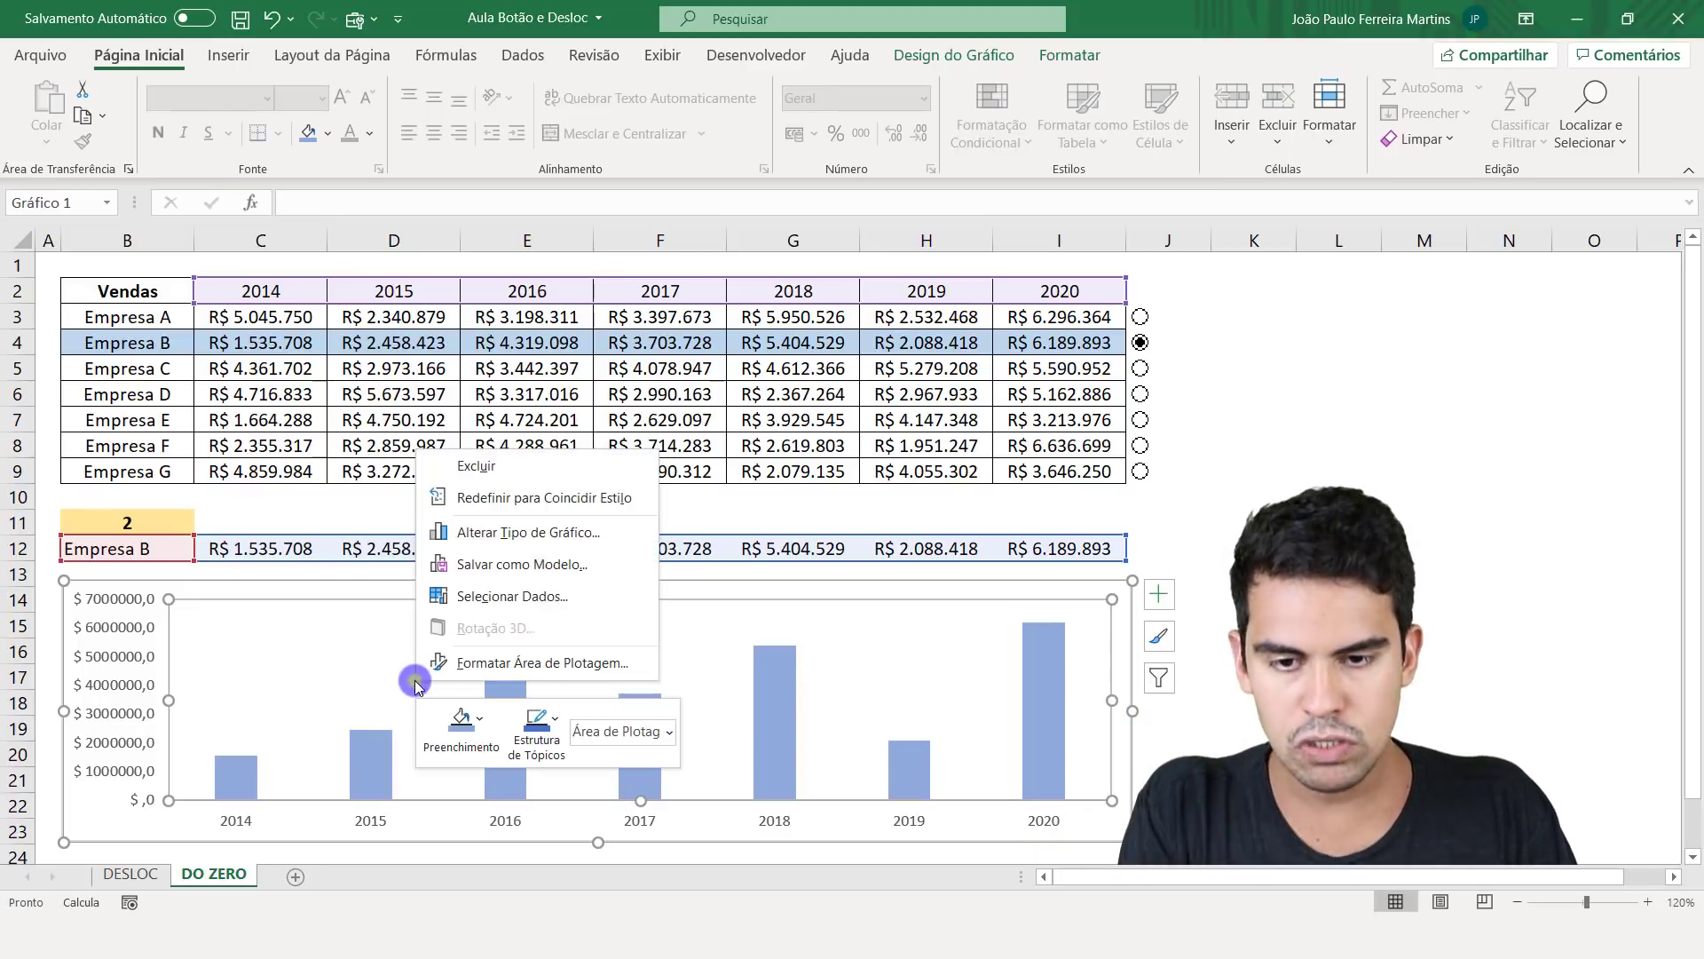
{"action": "left_click", "coordinate": [519, 596]}
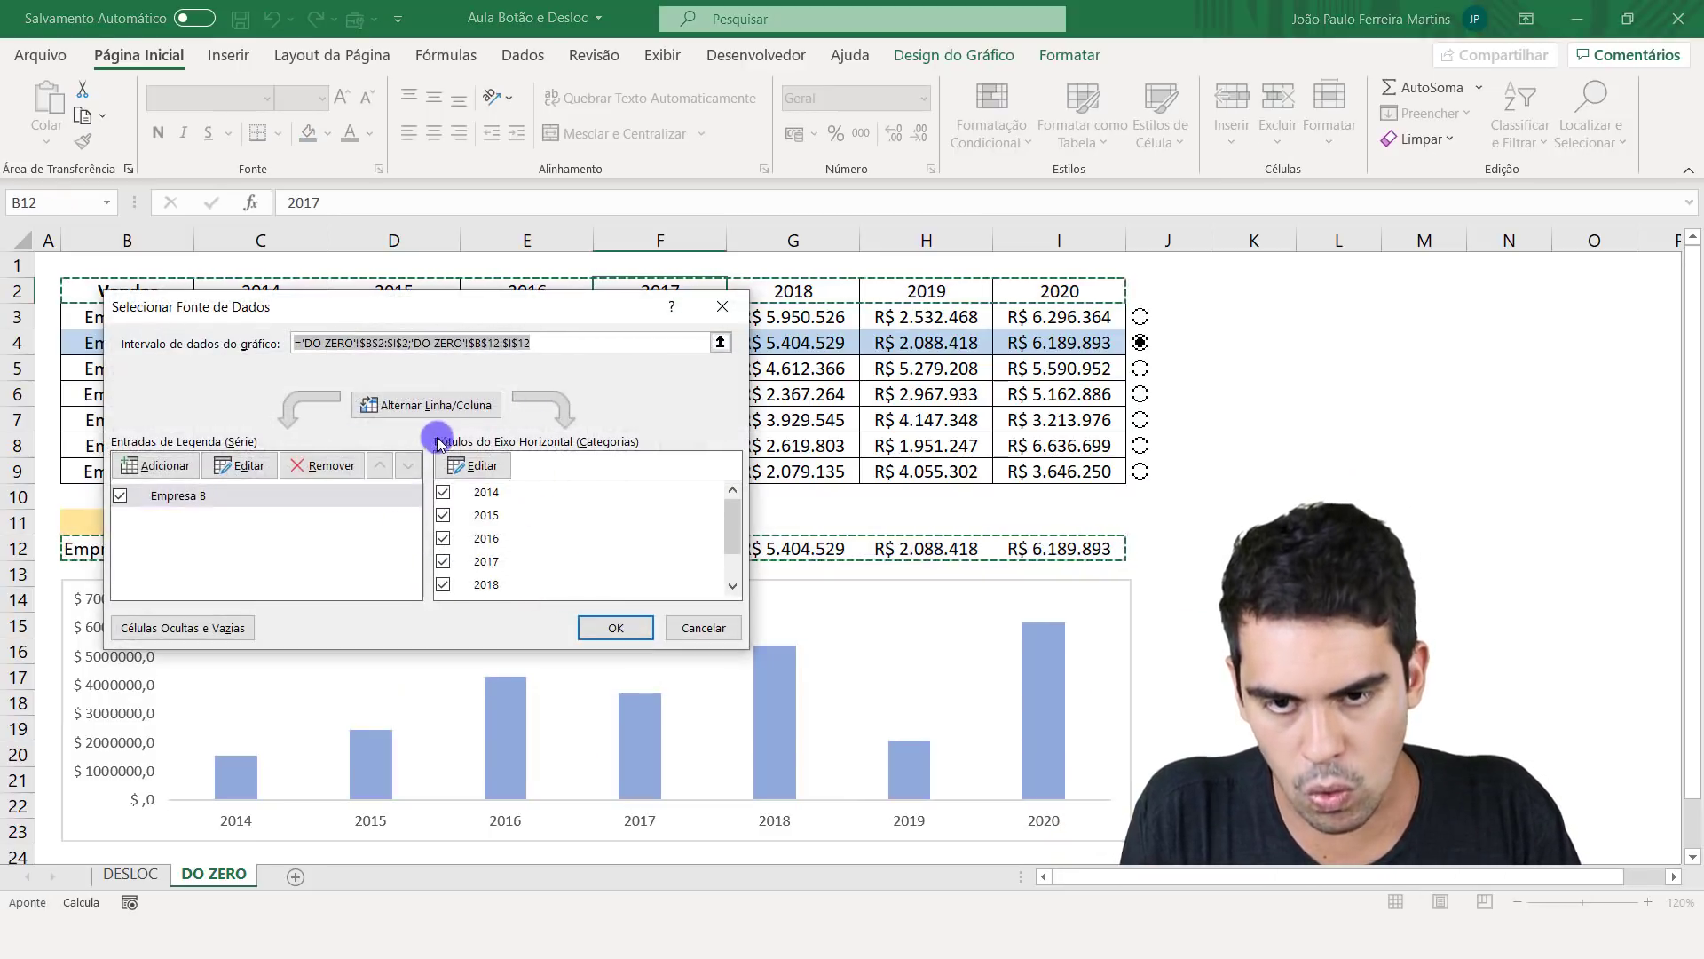
{"action": "left_click", "coordinate": [459, 477]}
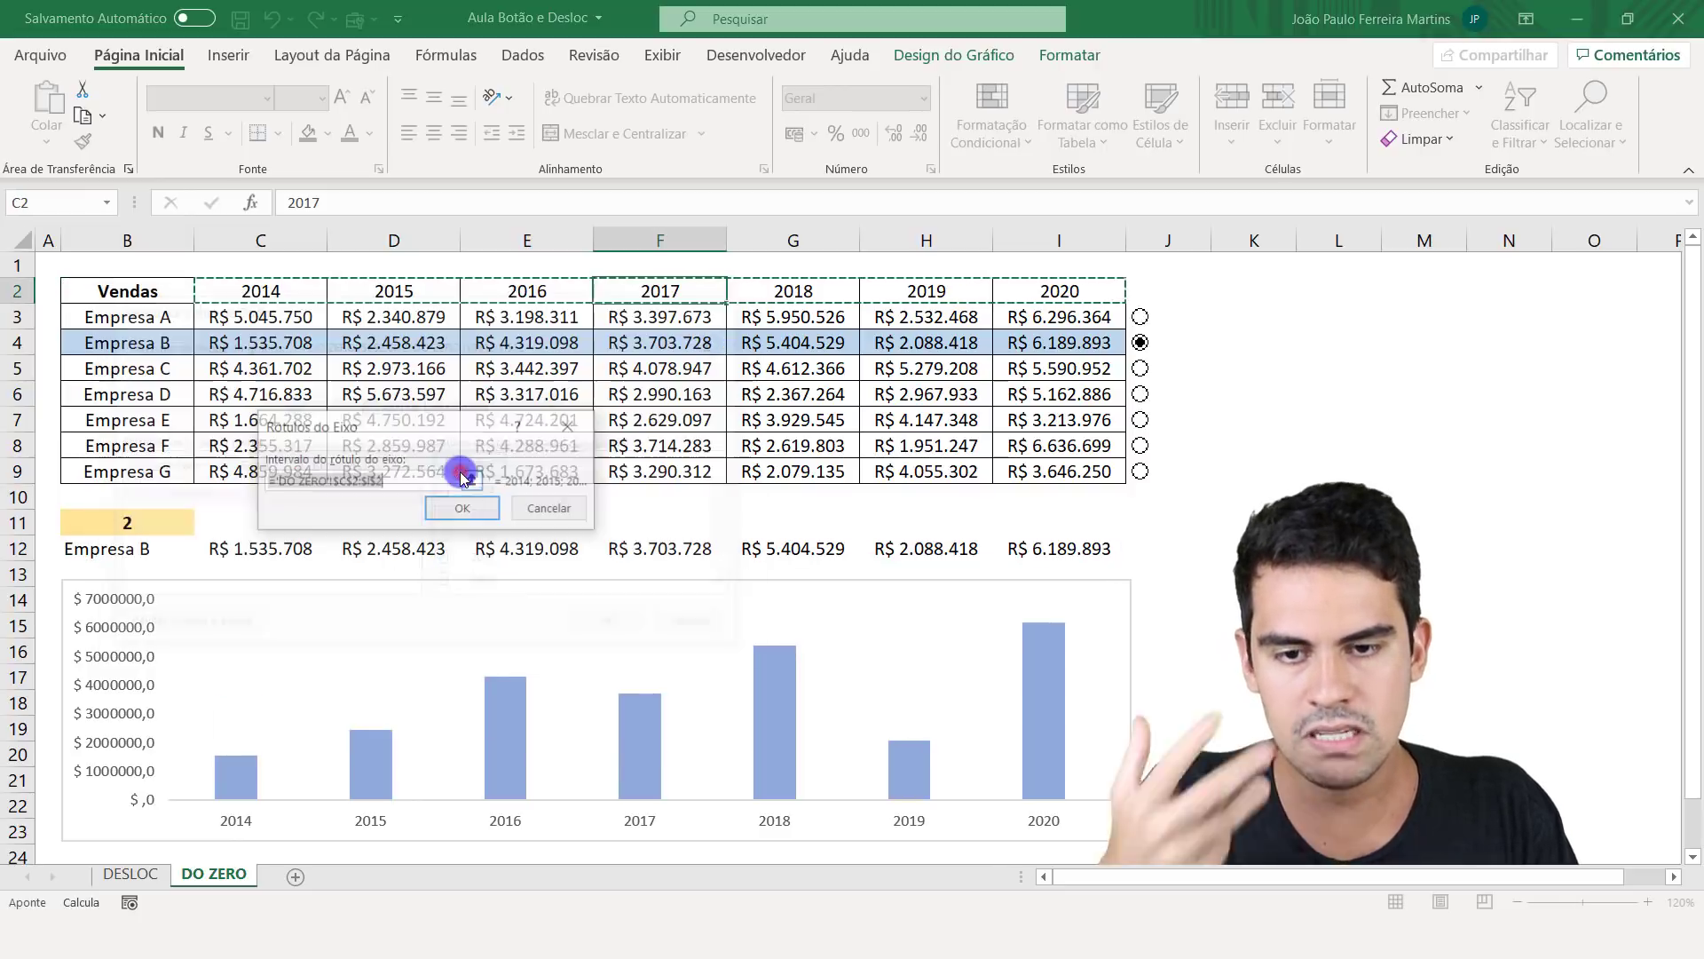
{"action": "left_click_drag", "start_coordinate": [231, 291], "coordinate": [1021, 288]}
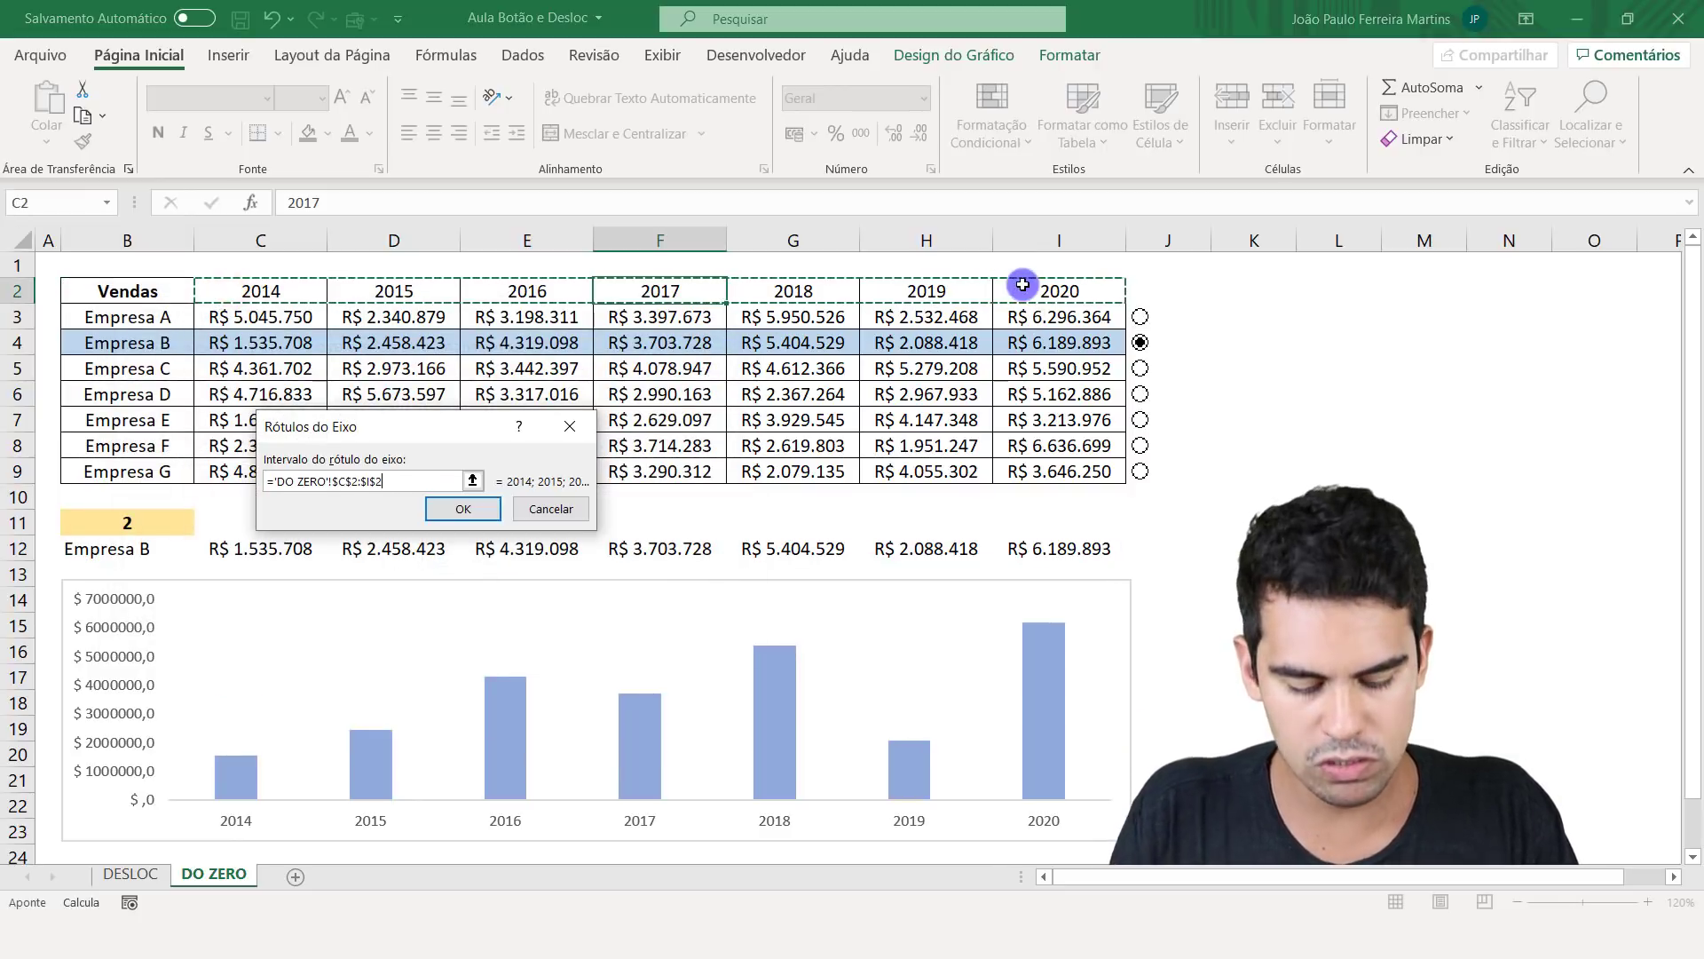
{"action": "left_click", "coordinate": [456, 503]}
{"action": "left_click", "coordinate": [604, 628]}
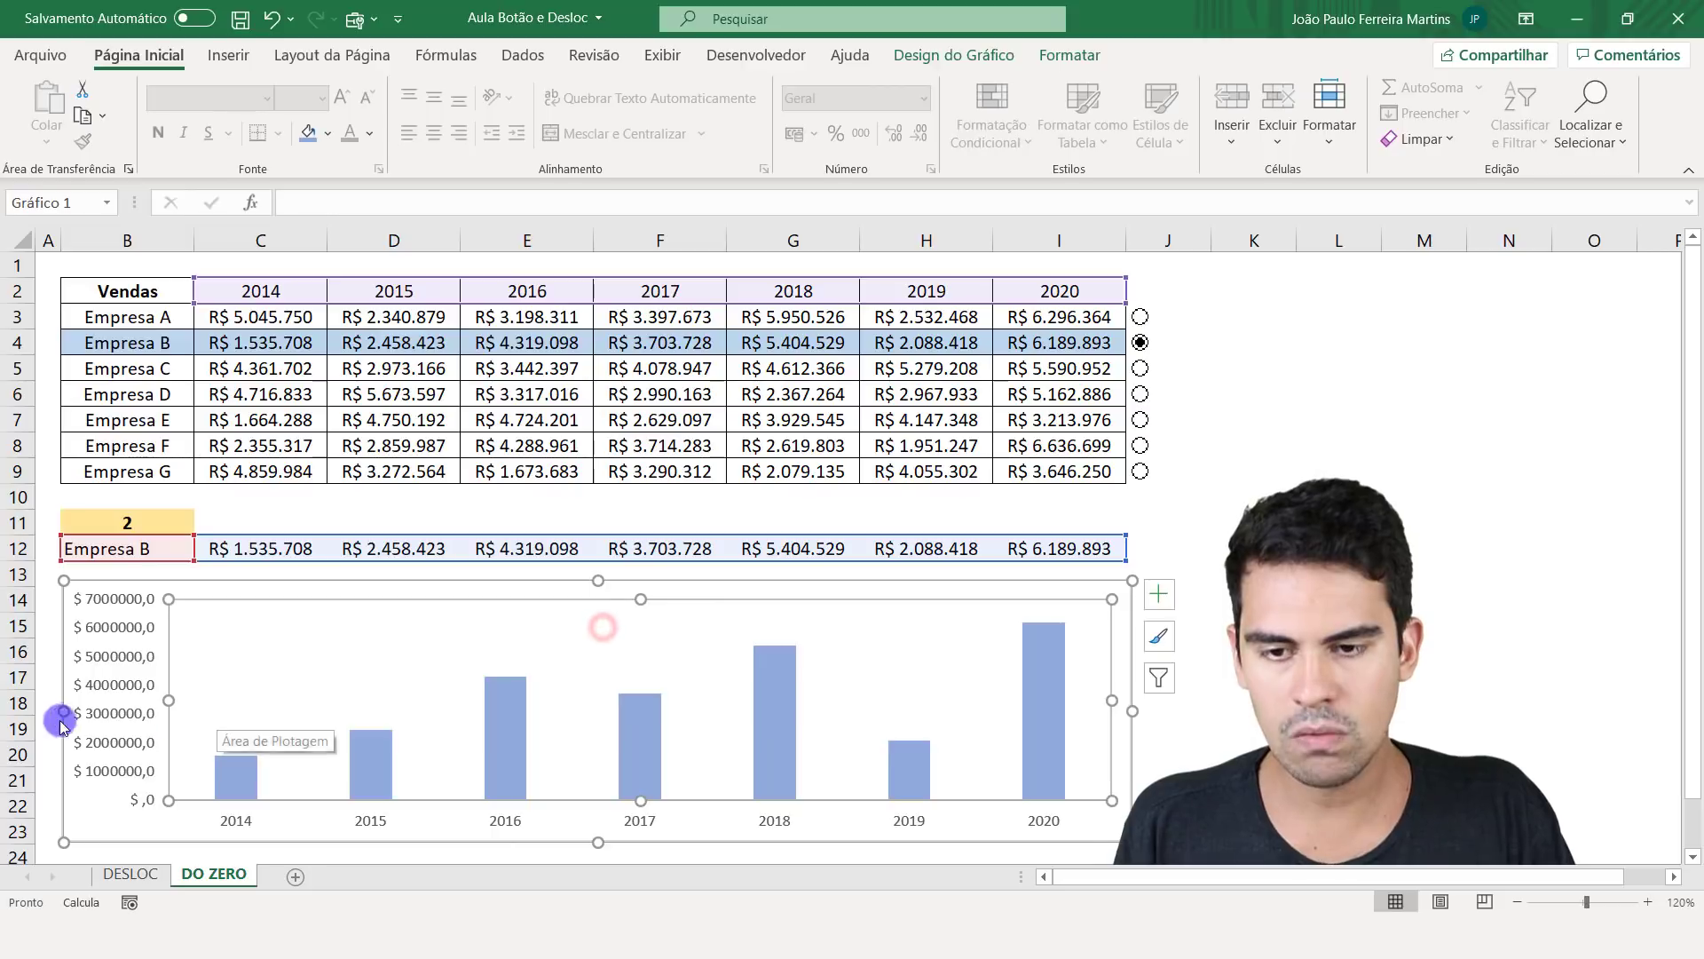
- Delete the chart's vertical value axis and add data labels above the columns
{"action": "left_click", "coordinate": [98, 709]}
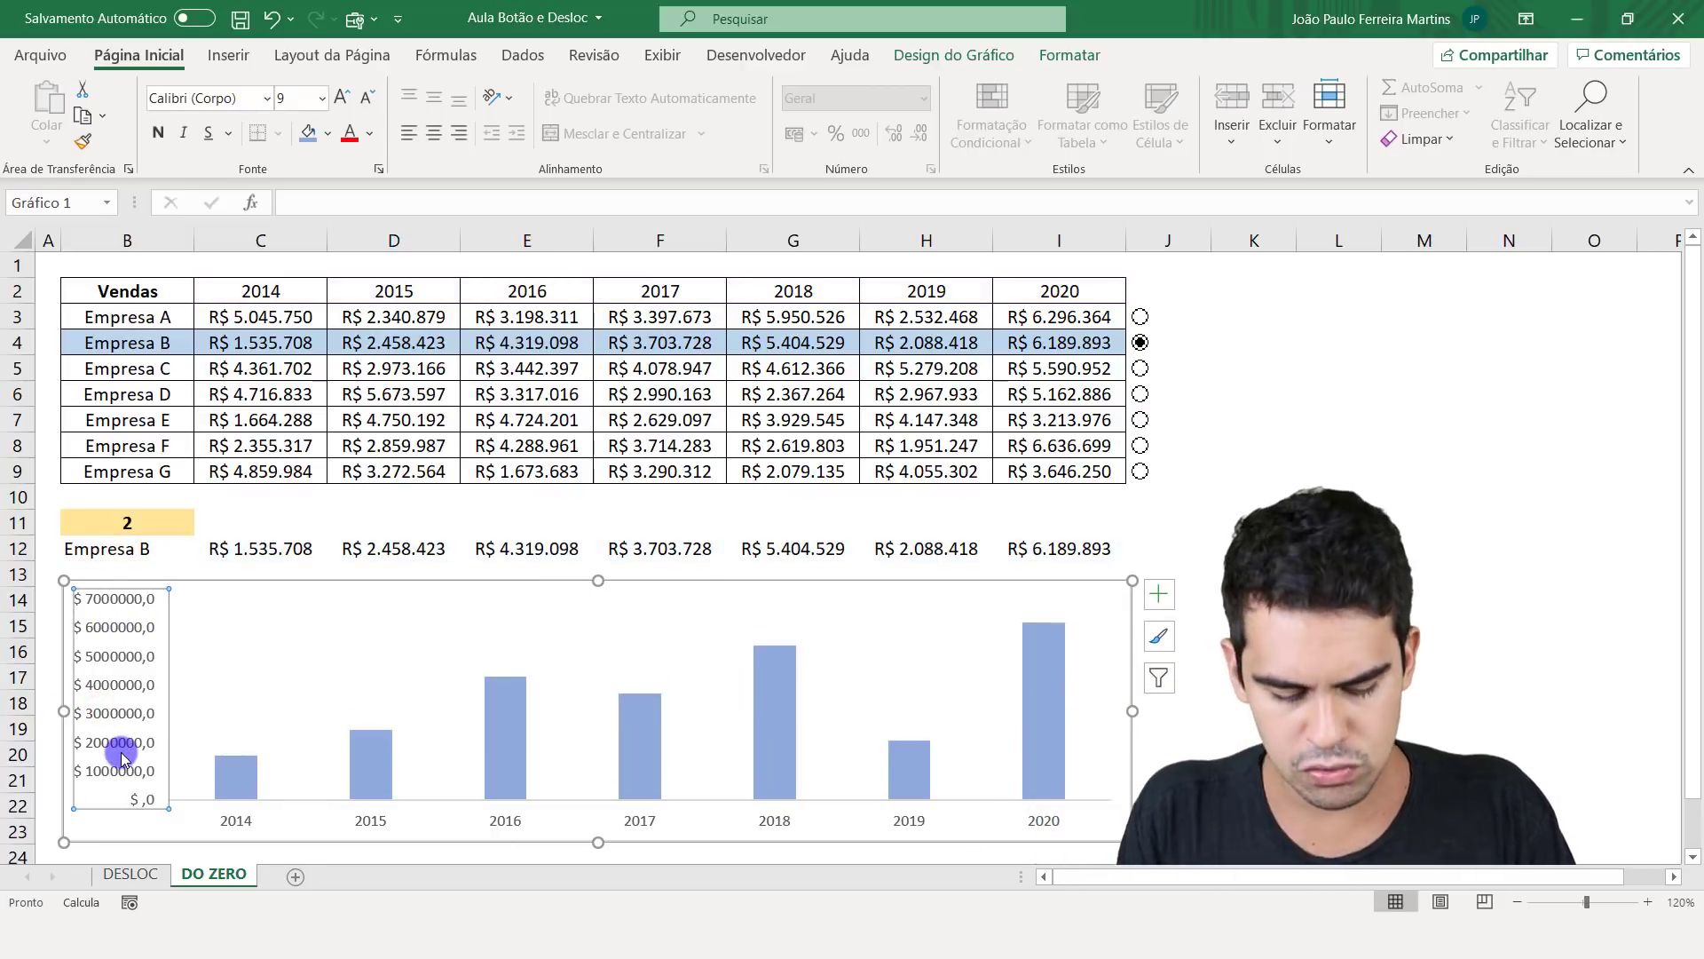
{"action": "key", "text": "Delete"}
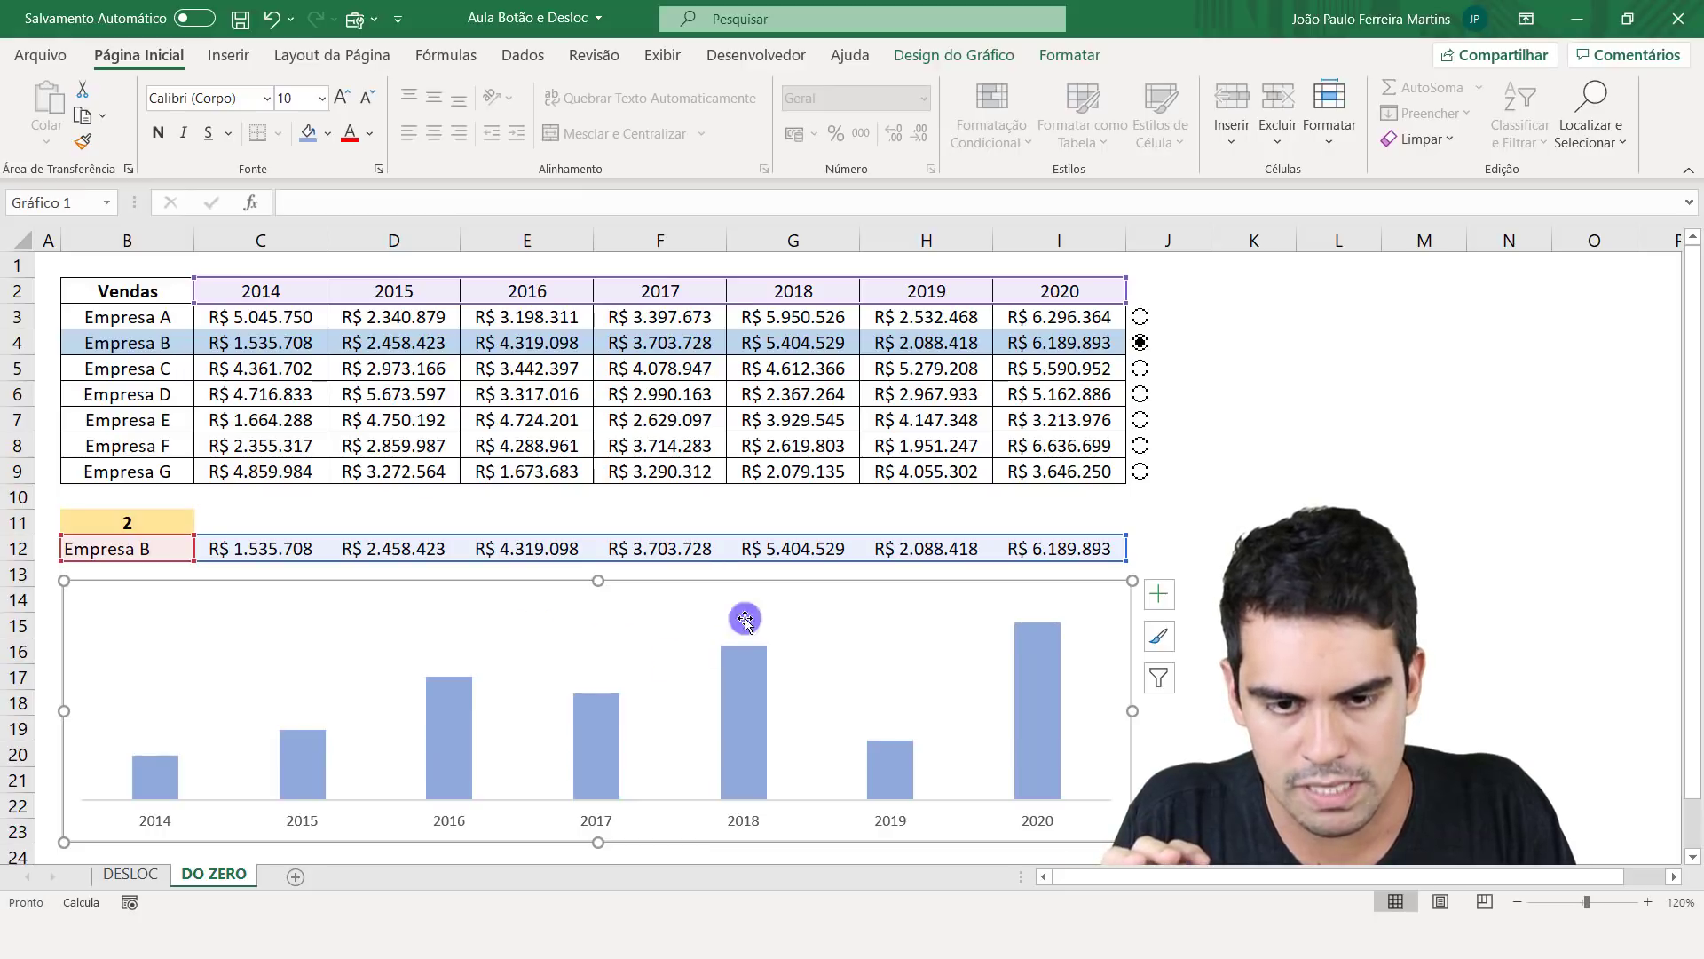
{"action": "left_click", "coordinate": [1170, 601]}
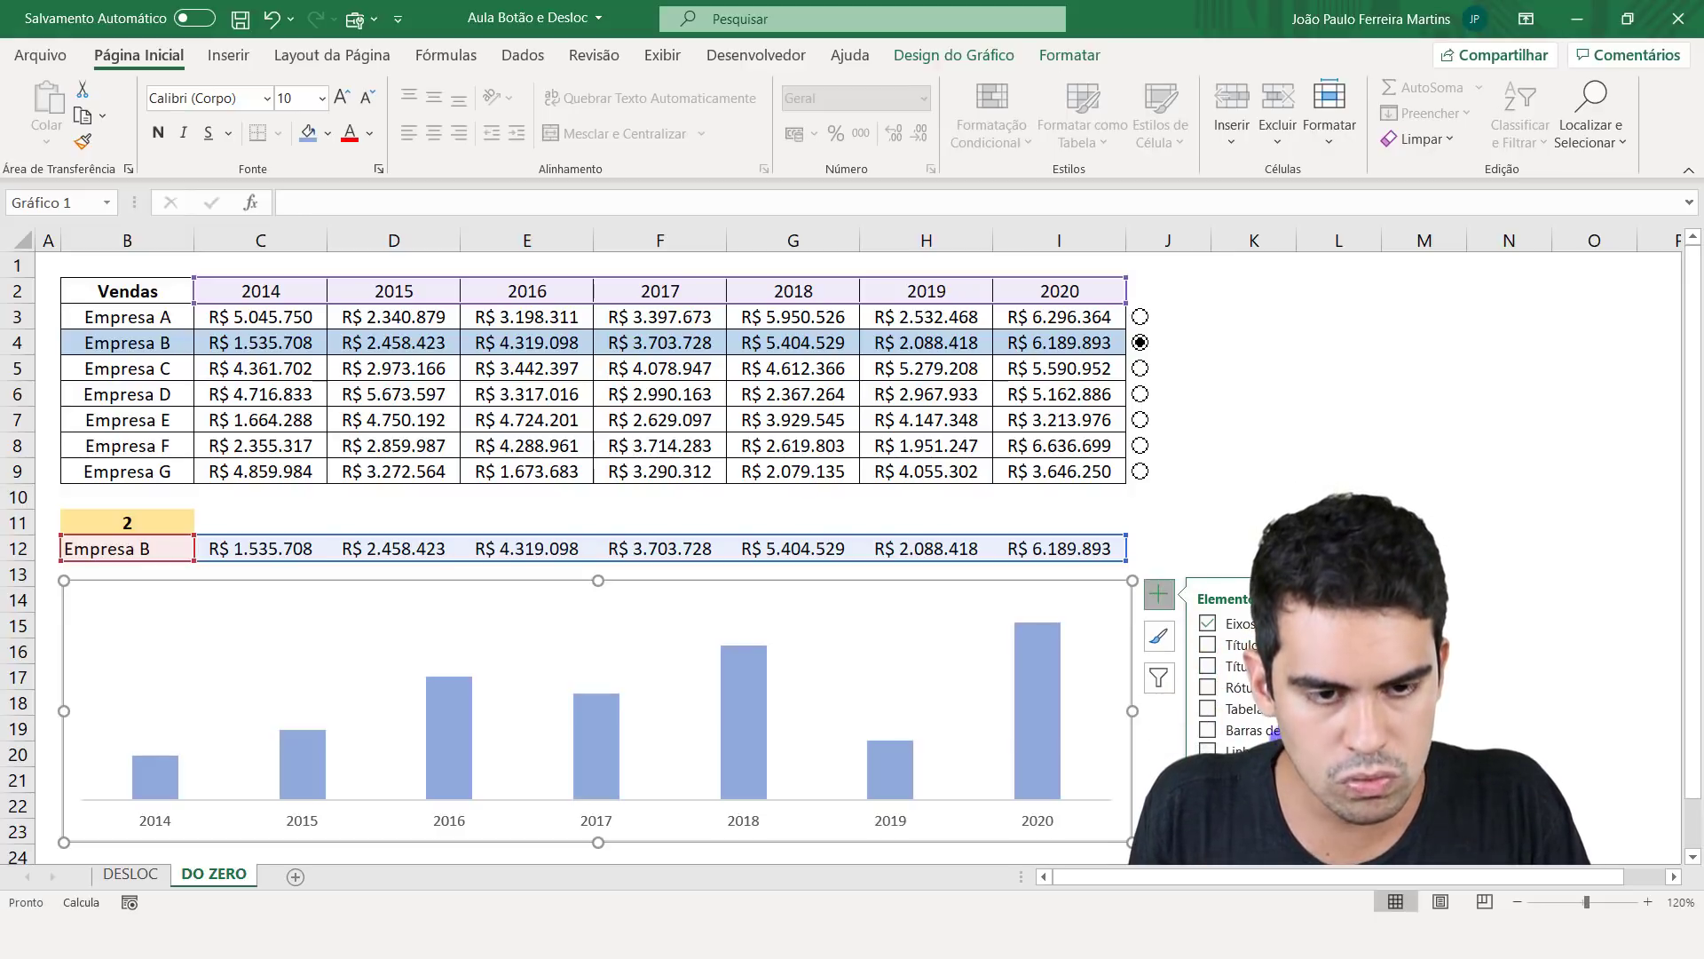
{"action": "left_click", "coordinate": [1207, 686]}
{"action": "left_click", "coordinate": [1218, 462]}
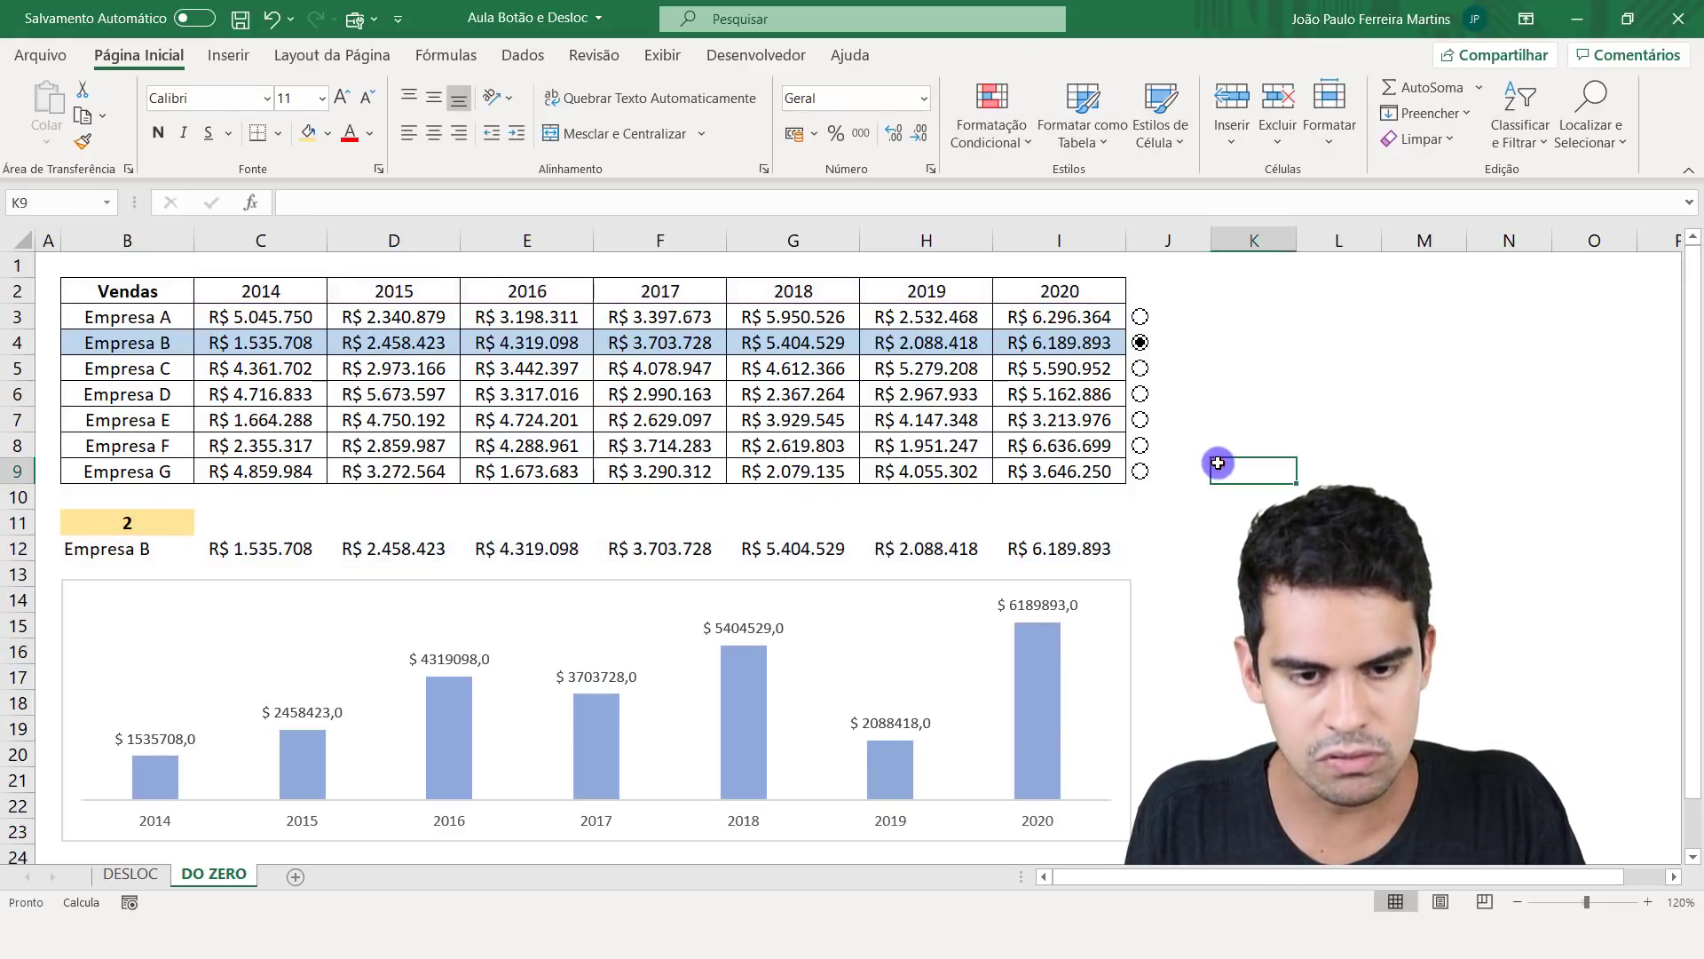
- Format the chart's data labels as Moeda with the R$ symbol and 0 decimal places
{"action": "left_click", "coordinate": [1064, 601]}
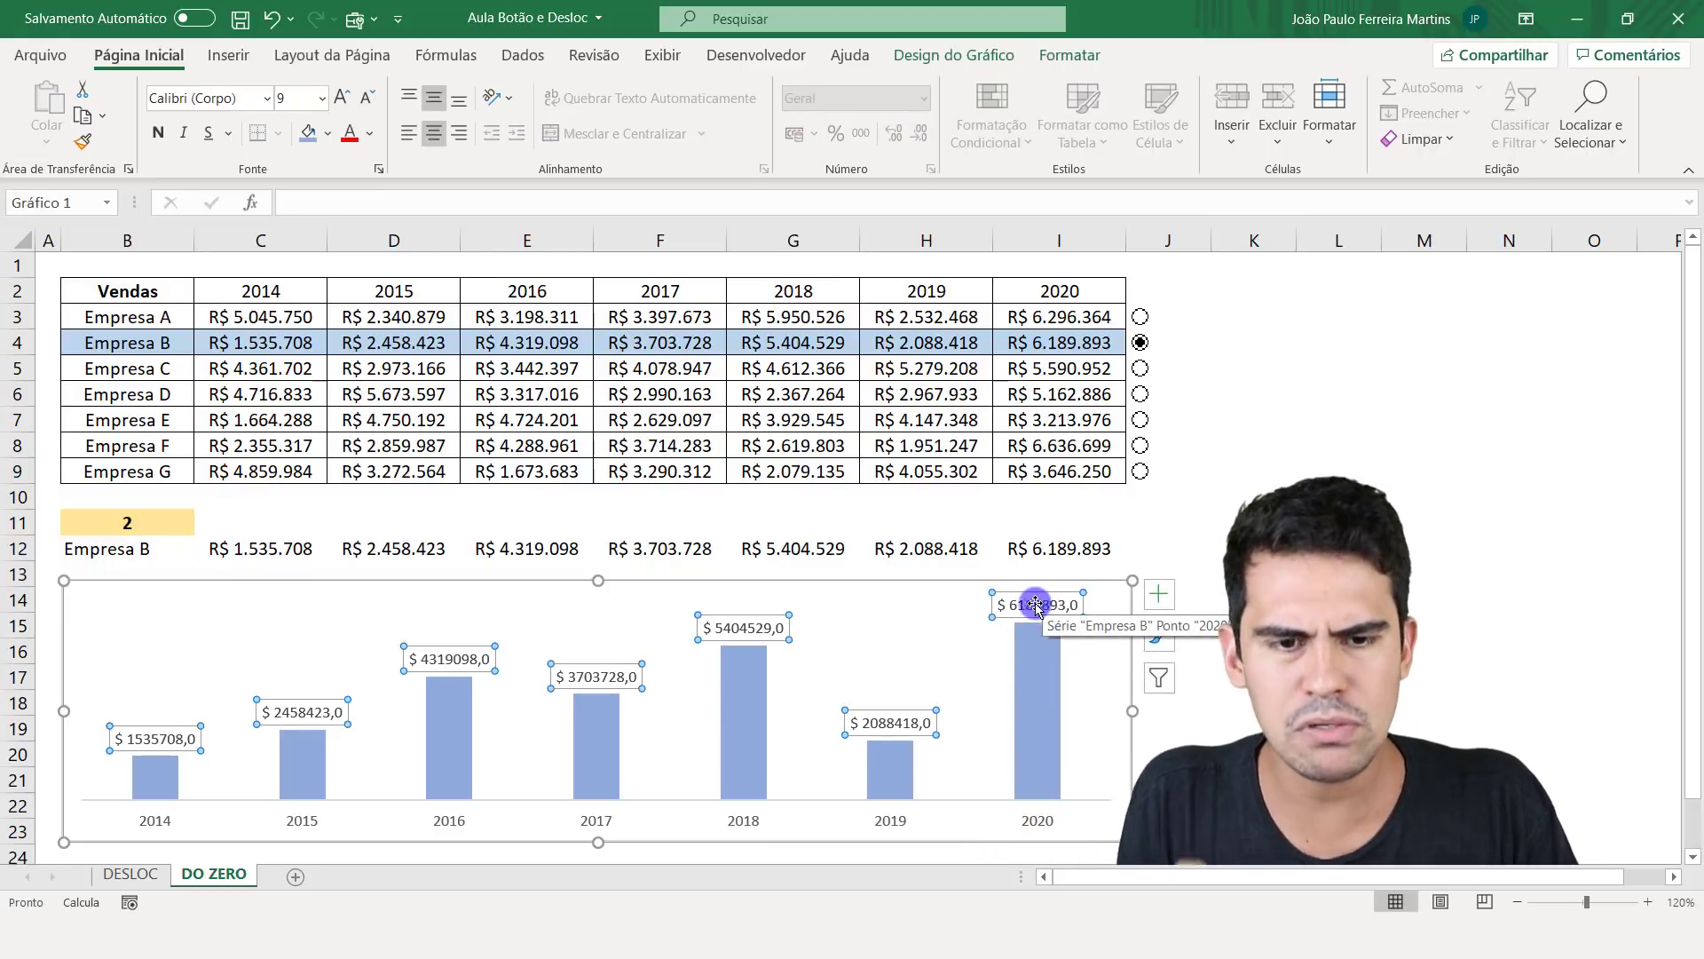
{"action": "right_click", "coordinate": [726, 627]}
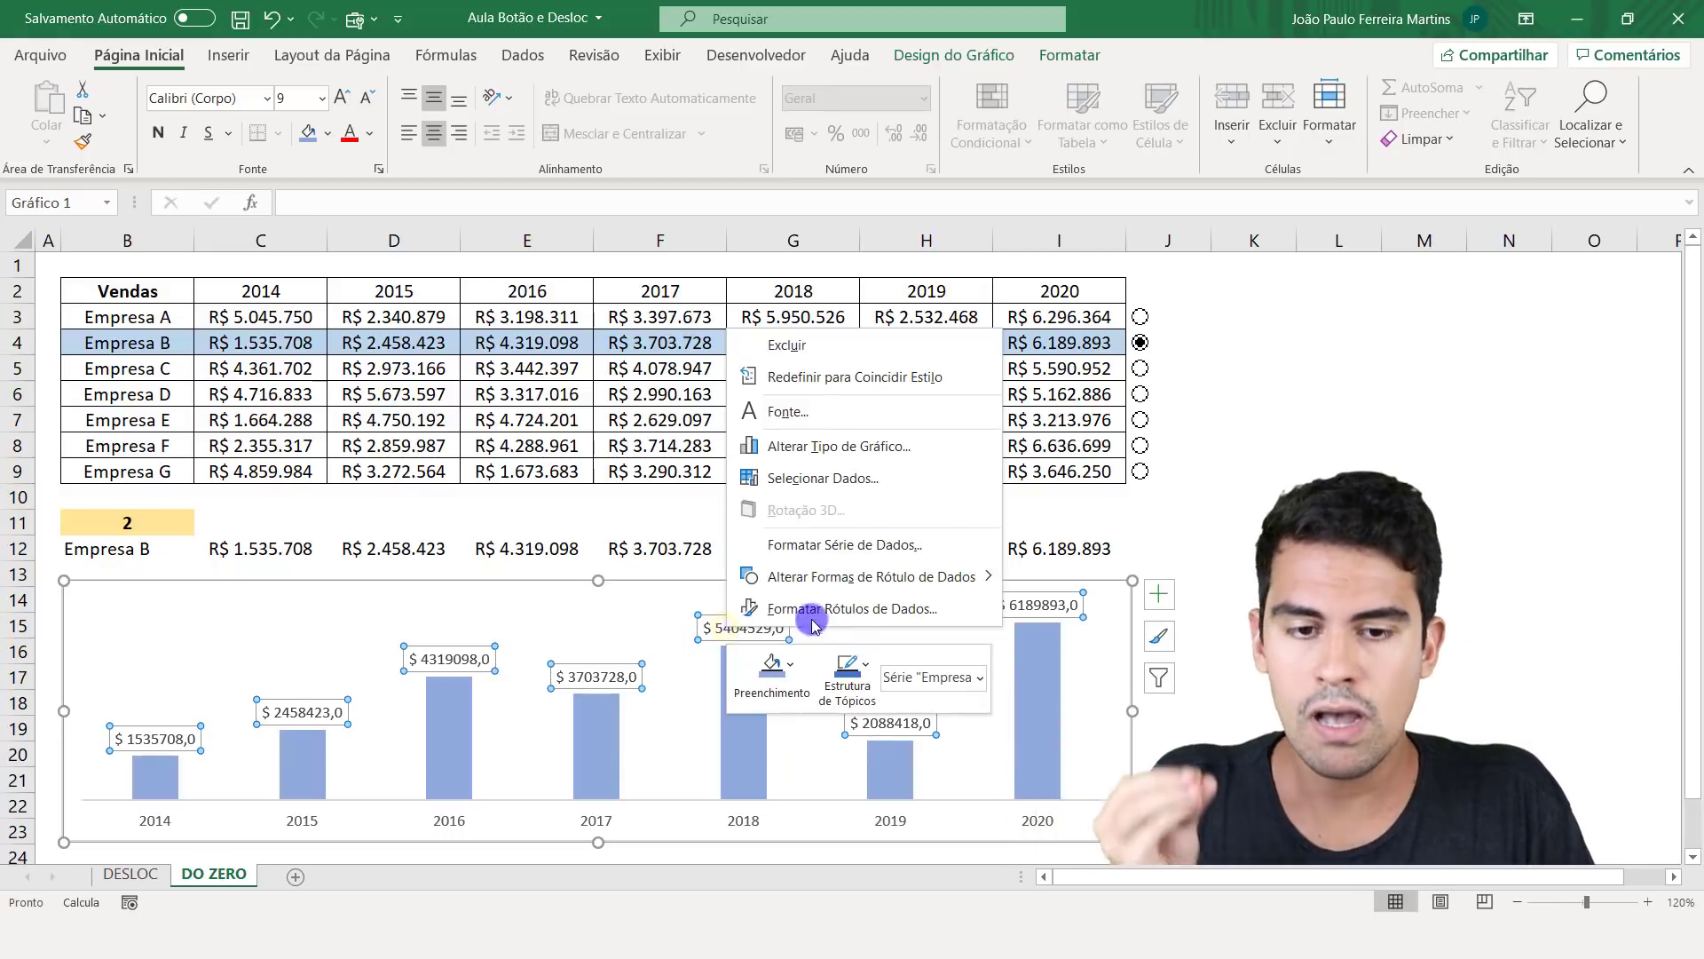
{"action": "left_click", "coordinate": [892, 616]}
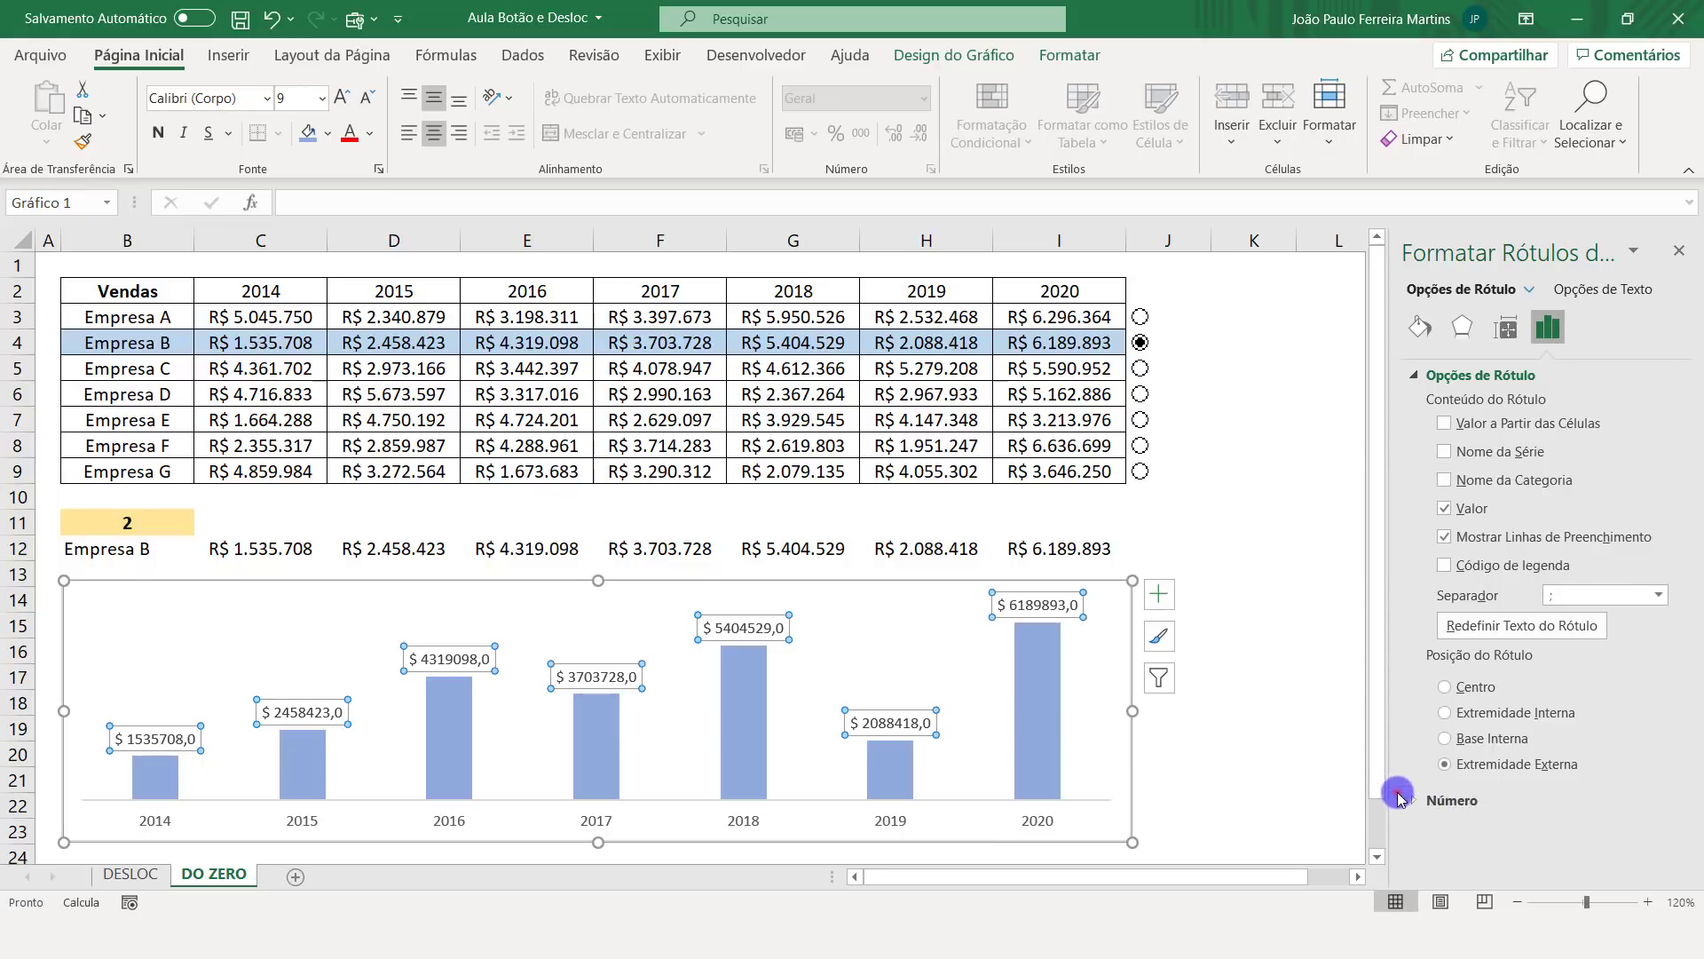
{"action": "left_click", "coordinate": [1415, 803]}
{"action": "left_click", "coordinate": [1546, 748]}
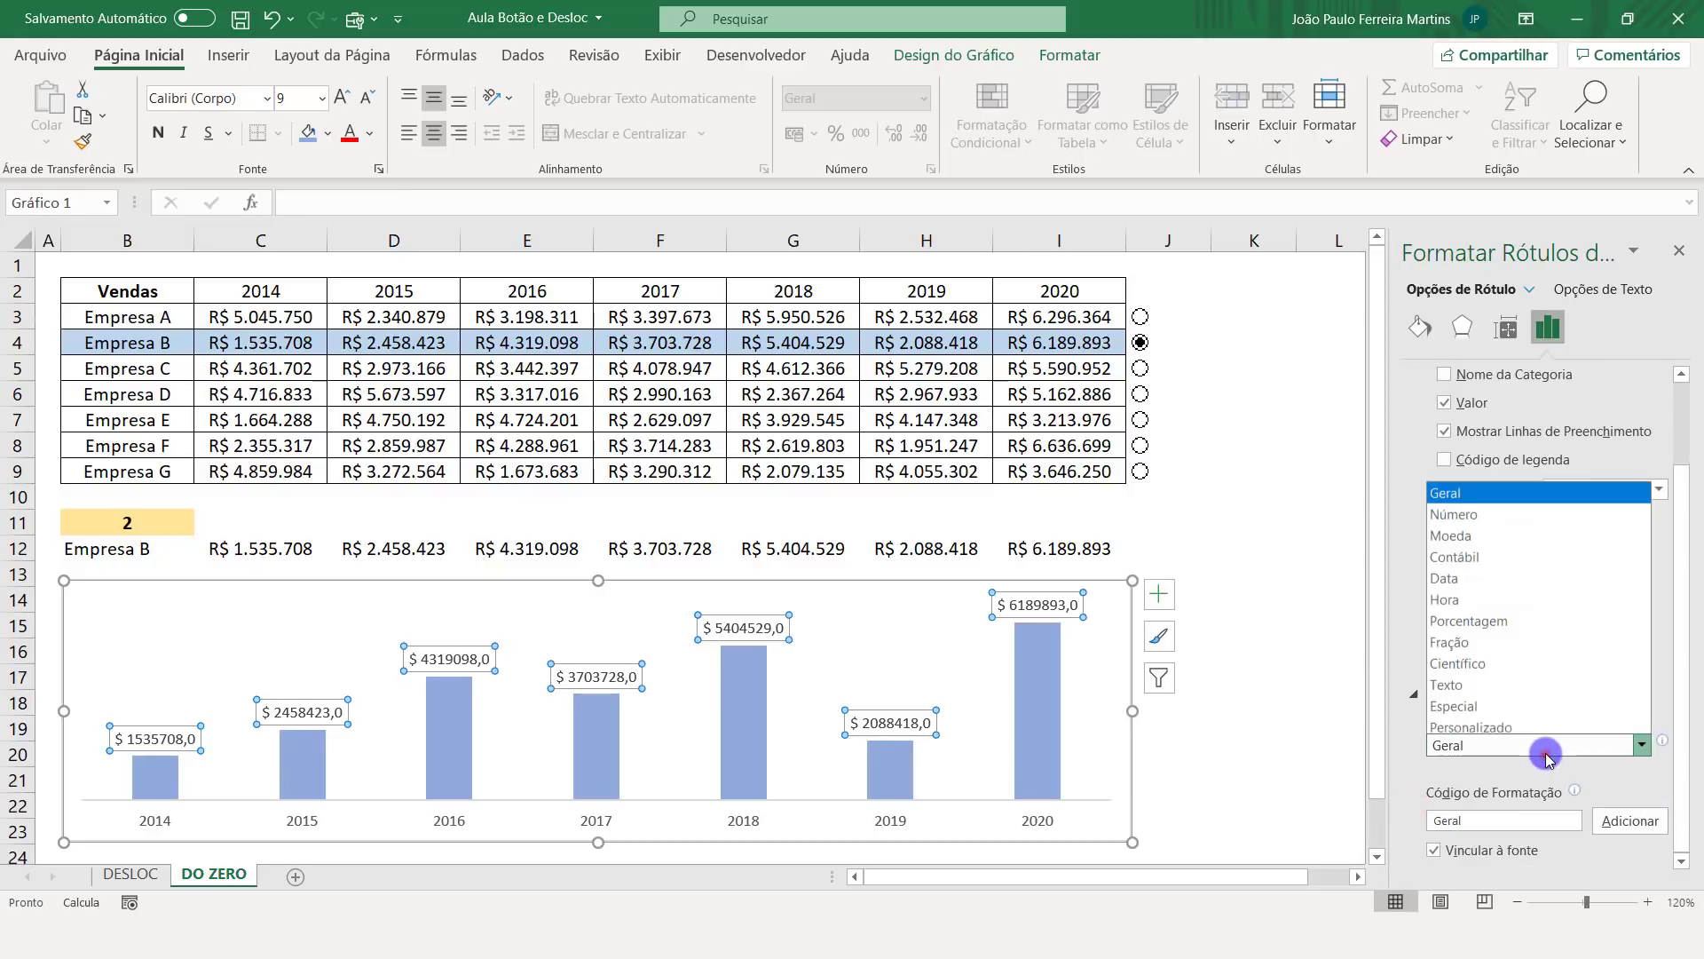
{"action": "left_click", "coordinate": [1509, 530]}
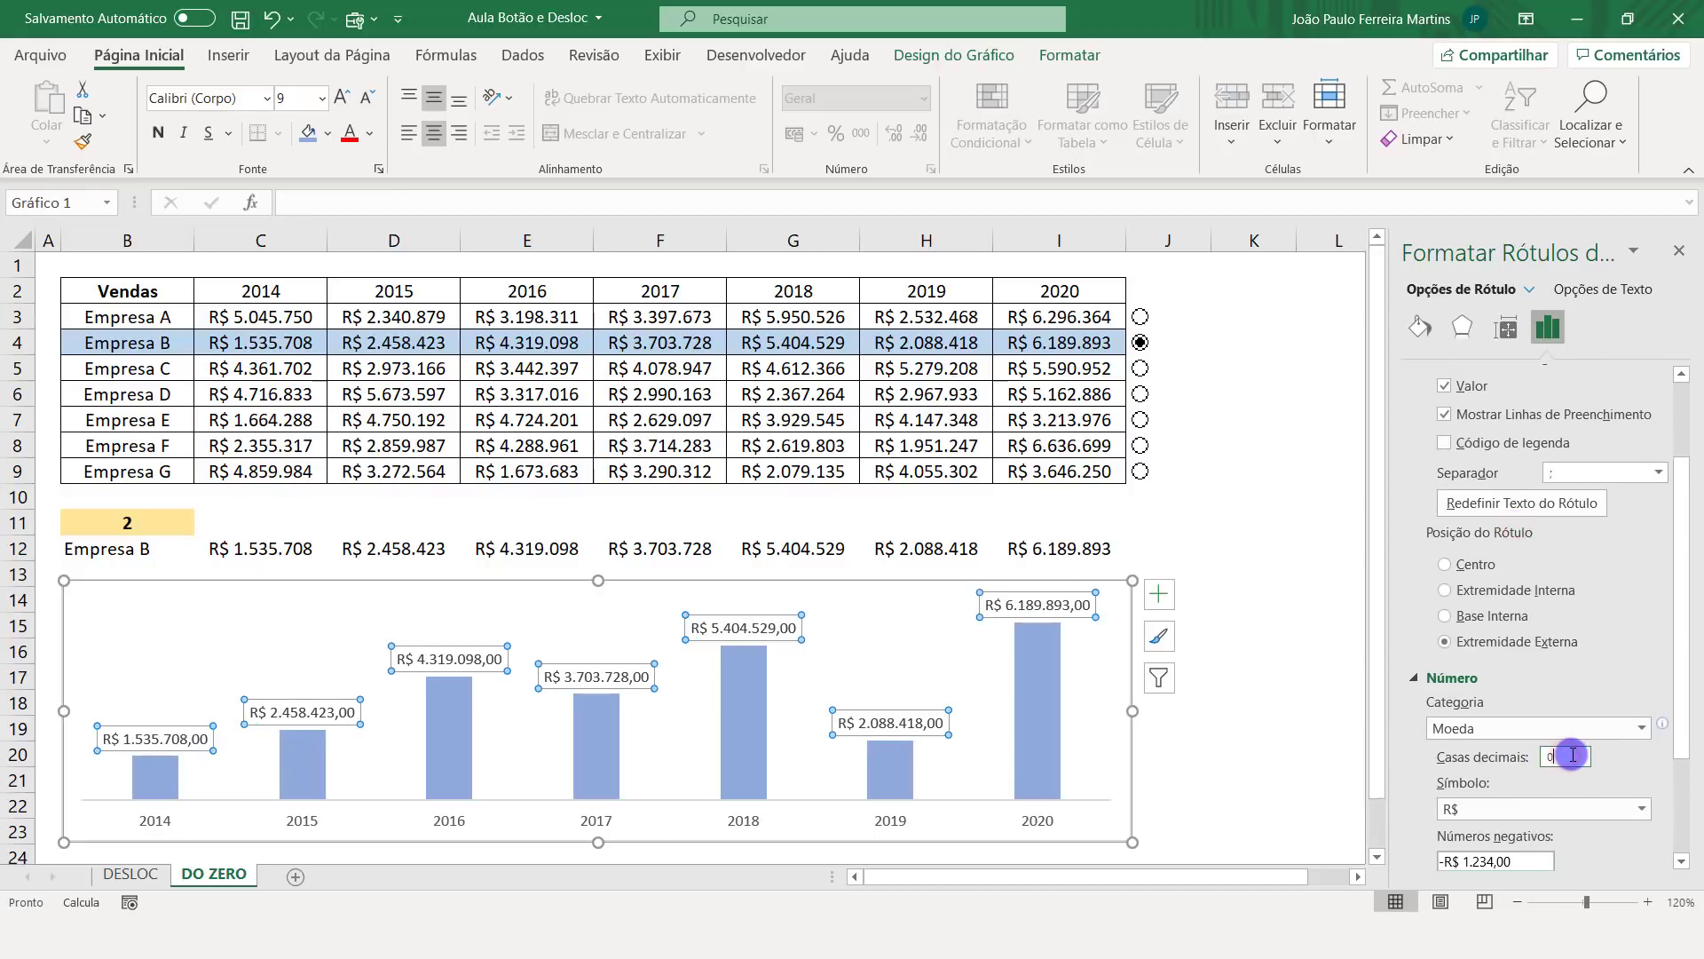
{"action": "left_click", "coordinate": [1301, 707]}
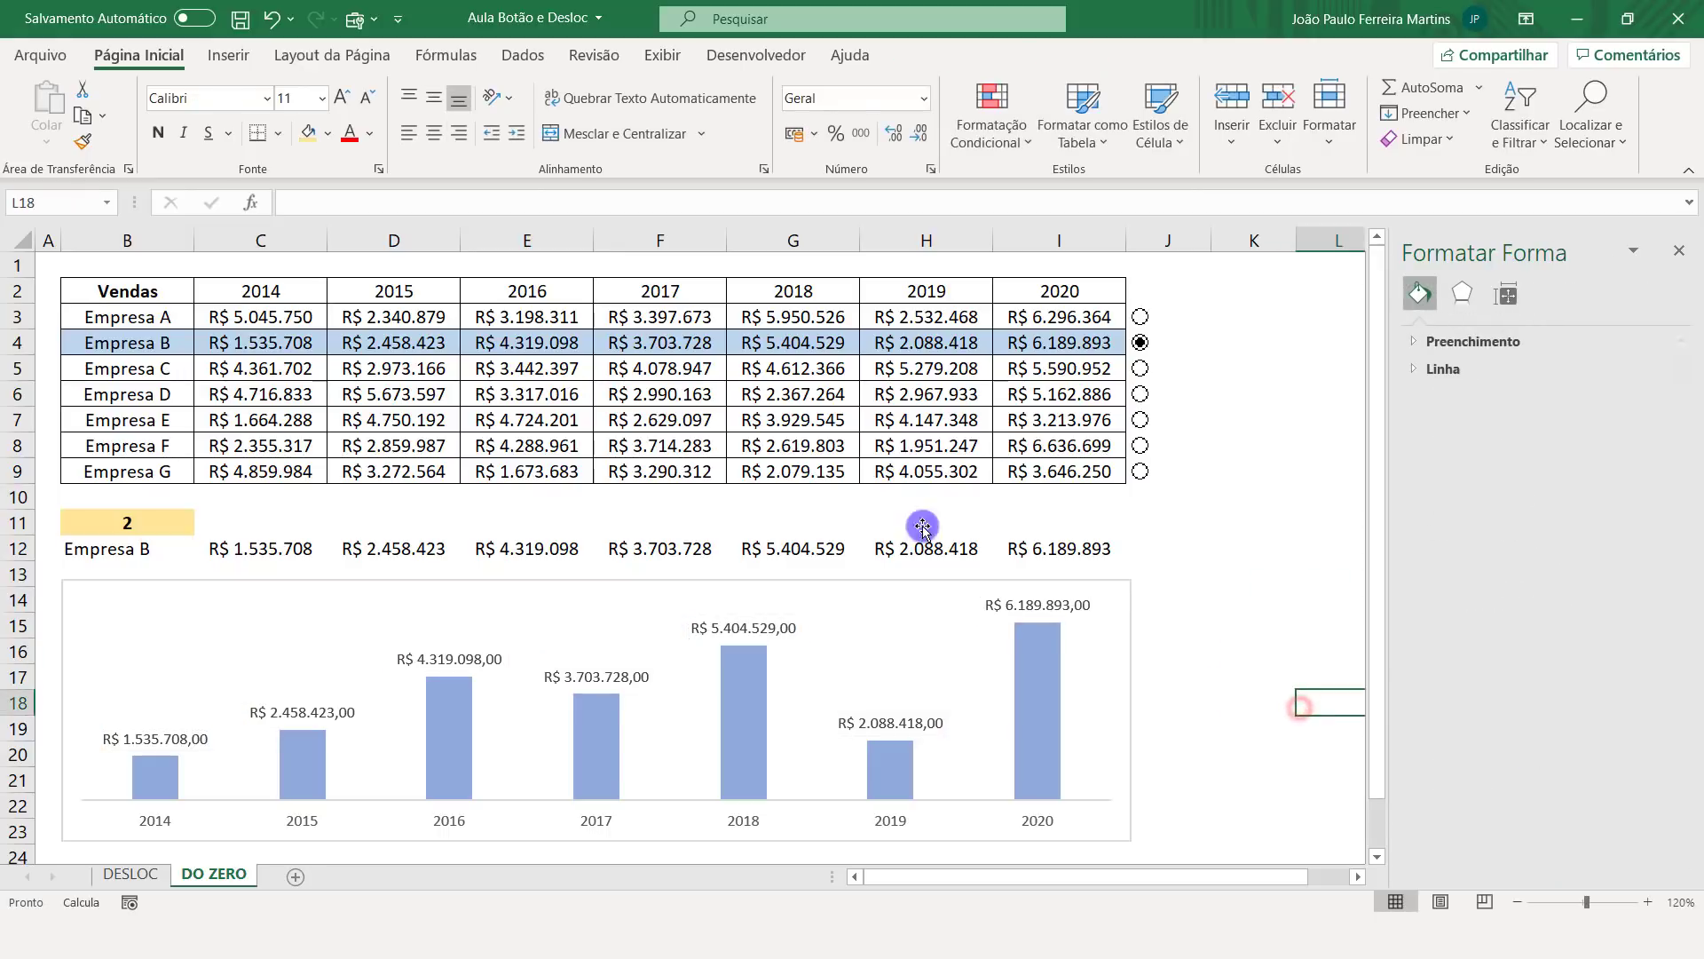
{"action": "left_click", "coordinate": [1680, 256]}
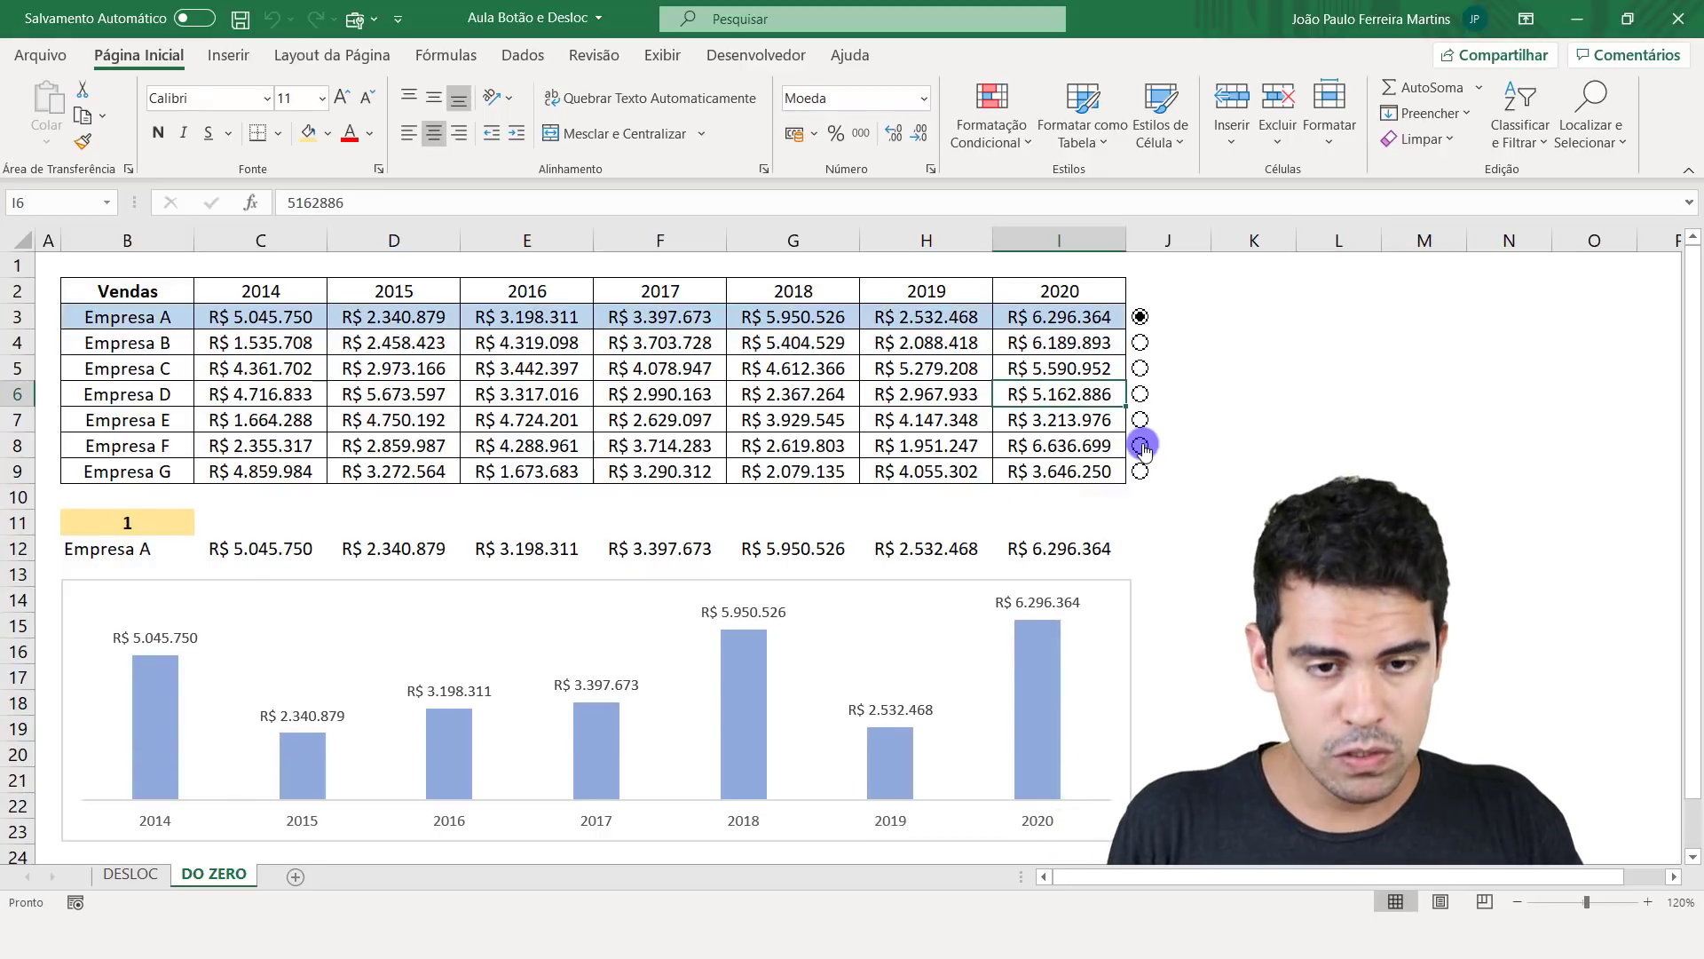
- Test the chart with the option buttons for Empresa F, D, C, B, G and A, and check the linked cell B11 and the formula in B12
{"action": "left_click", "coordinate": [1140, 446]}
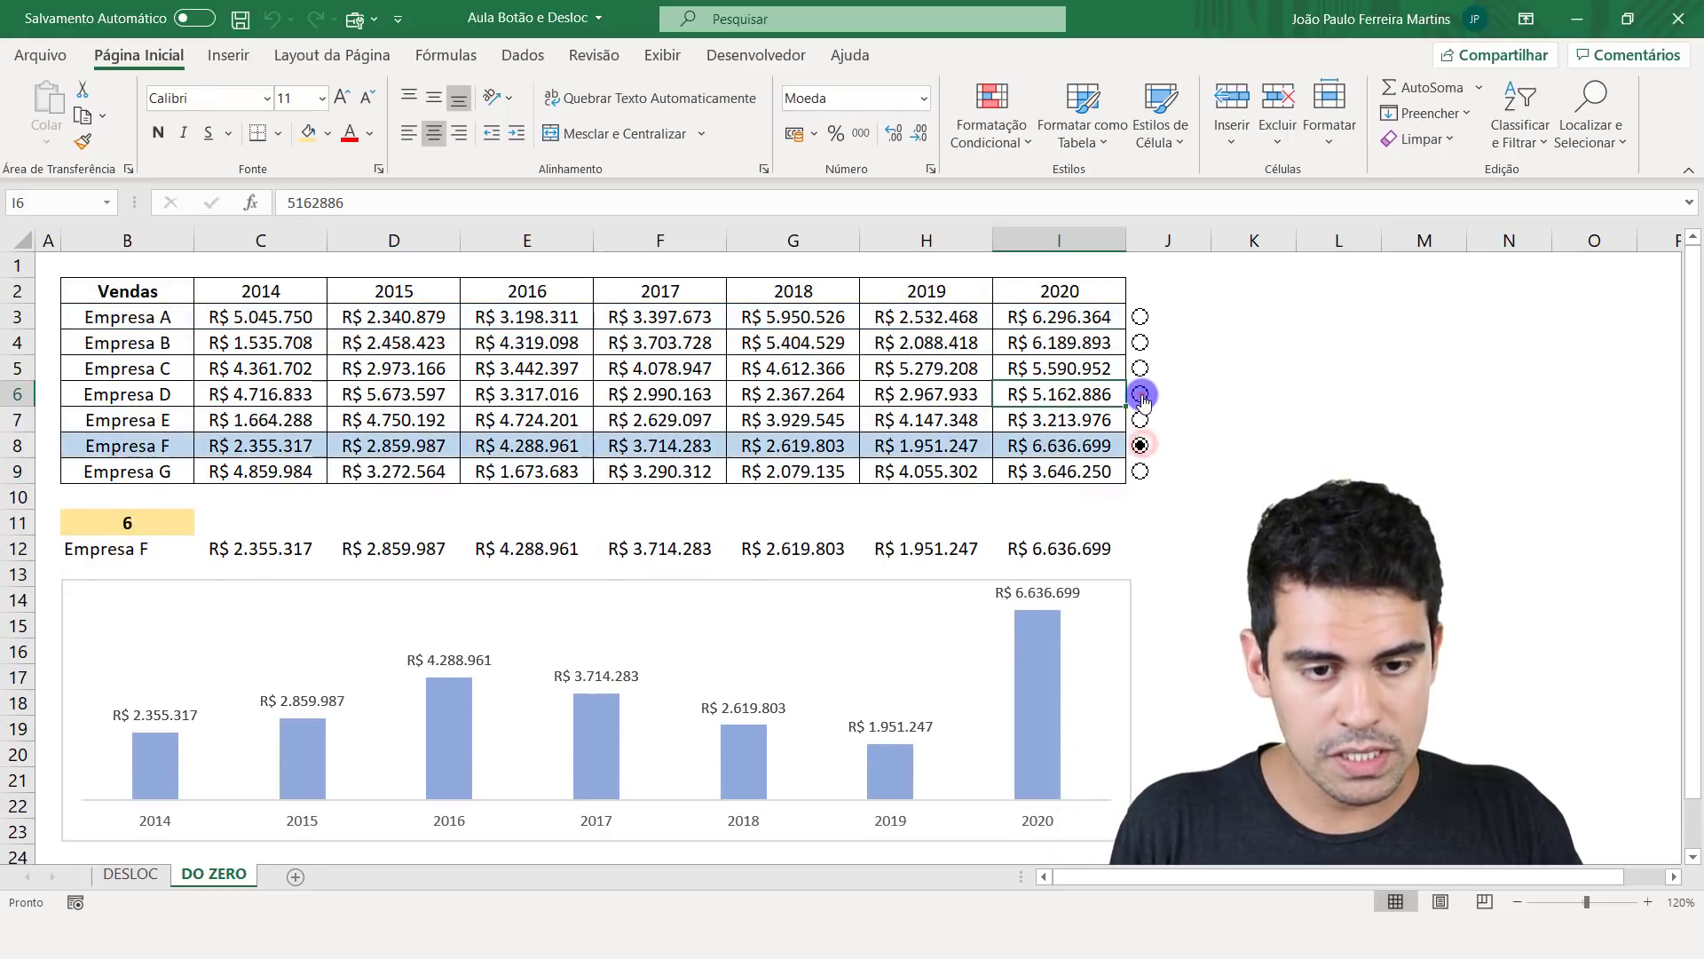
{"action": "left_click", "coordinate": [1141, 394]}
{"action": "left_click", "coordinate": [1141, 367]}
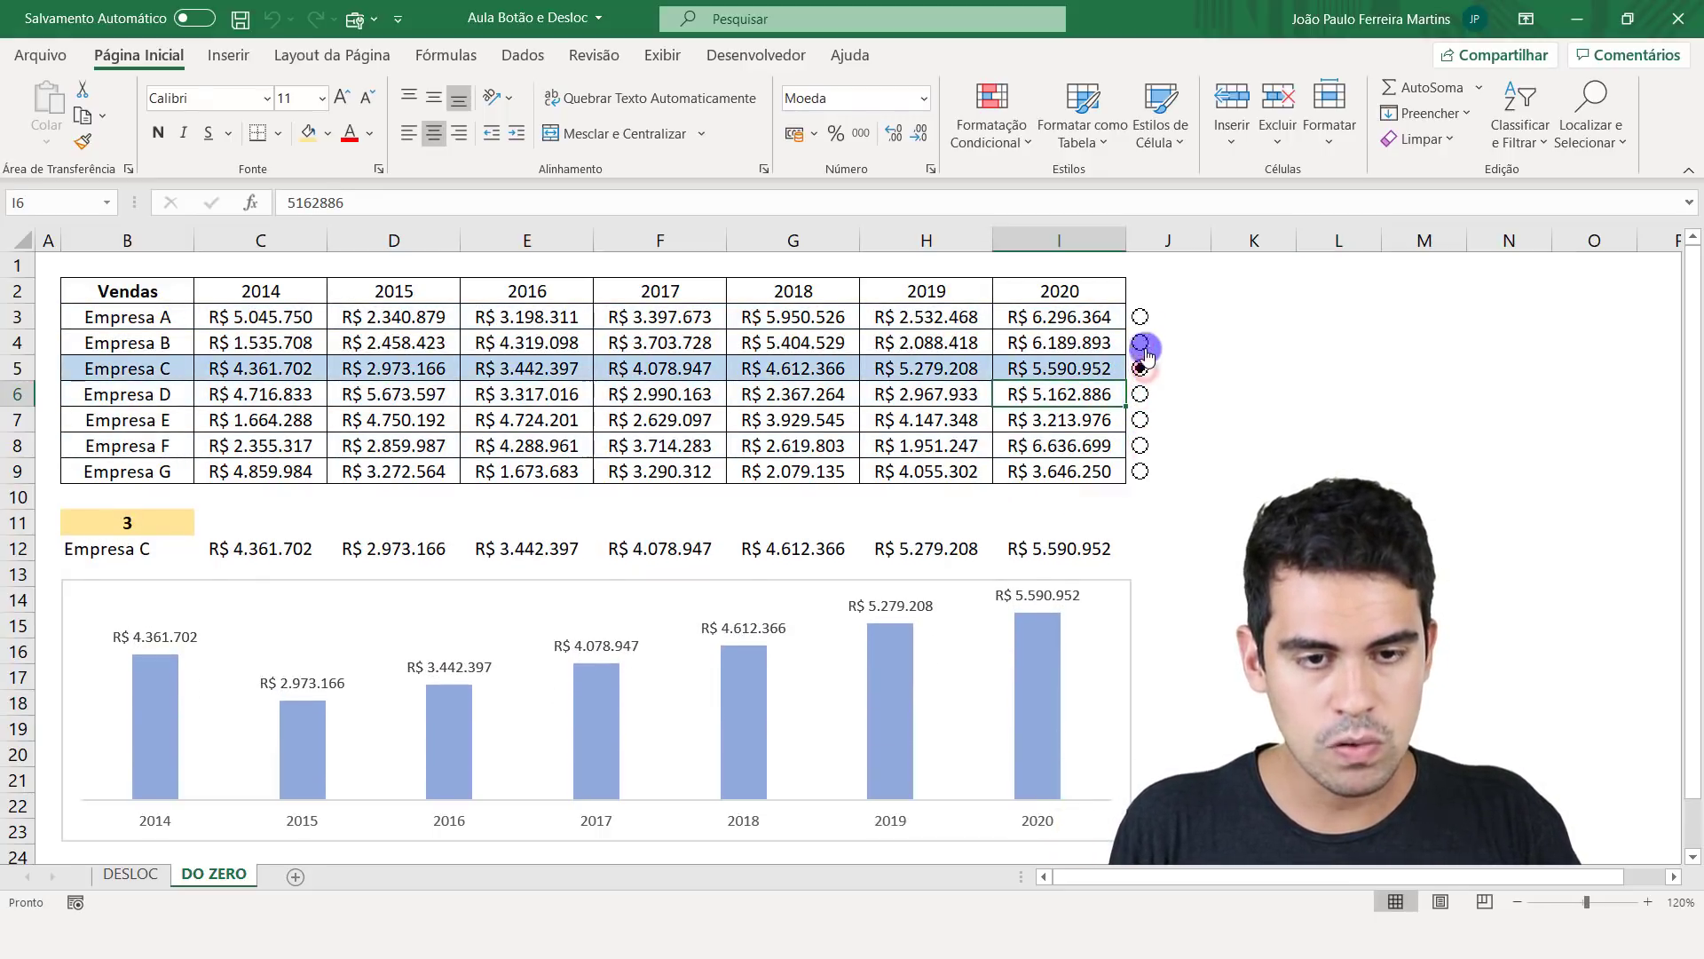
{"action": "left_click", "coordinate": [1141, 345]}
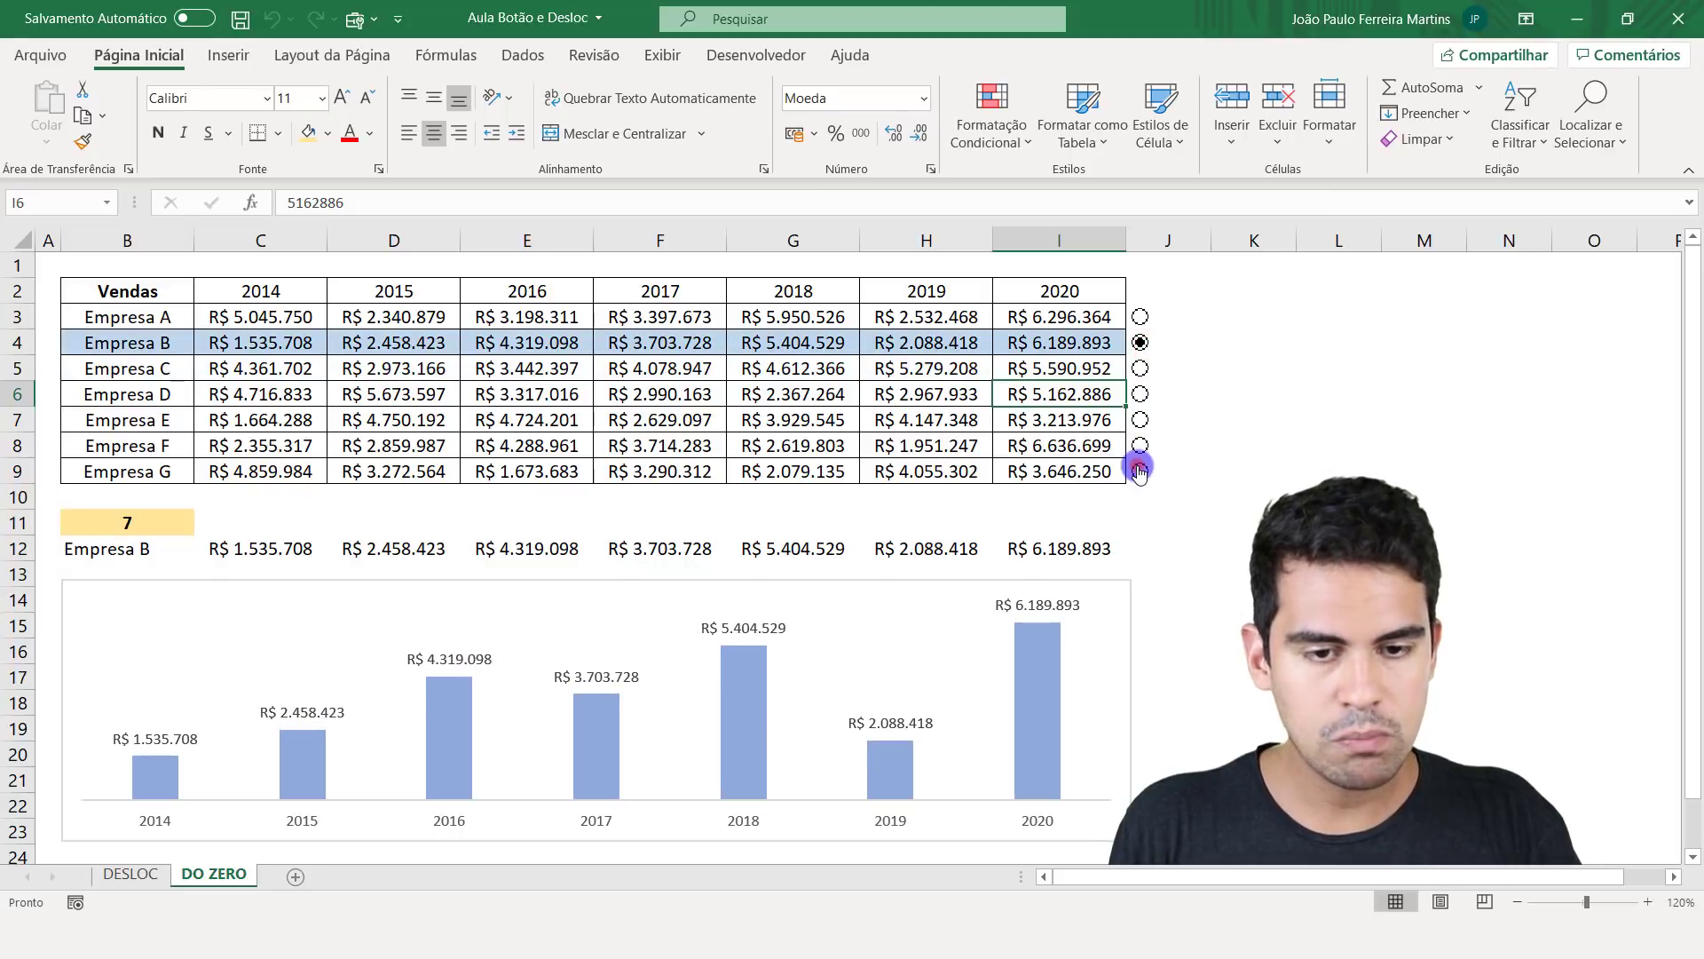
{"action": "left_click", "coordinate": [1143, 327]}
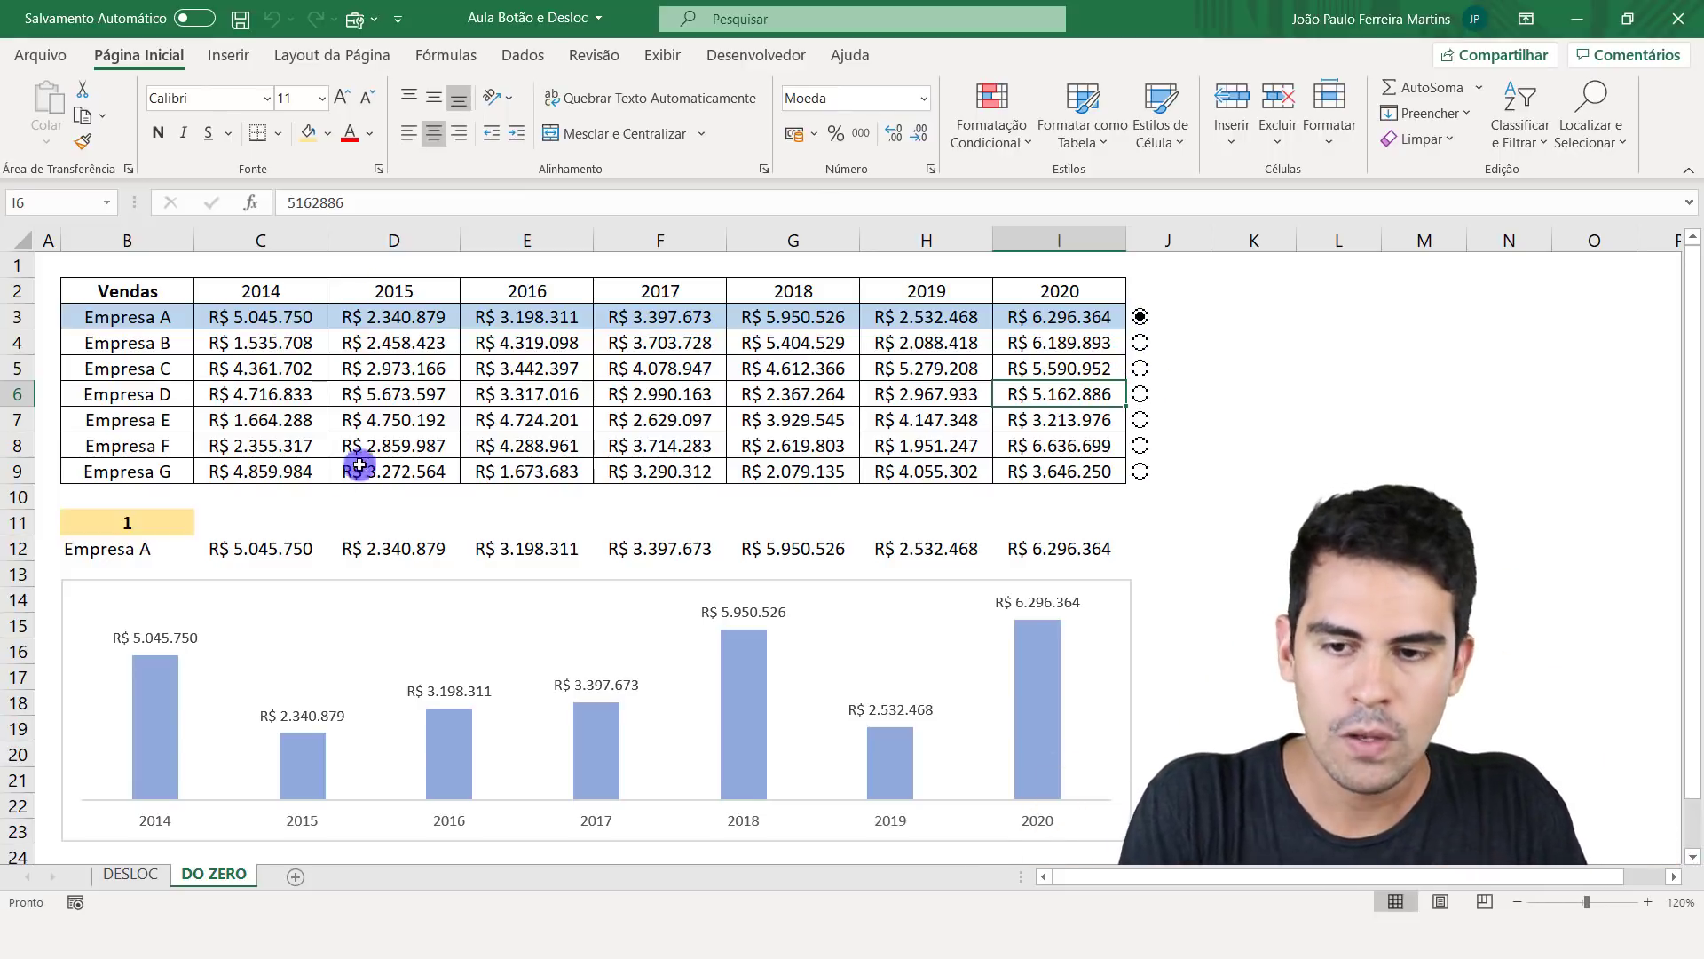
{"action": "left_click", "coordinate": [114, 524]}
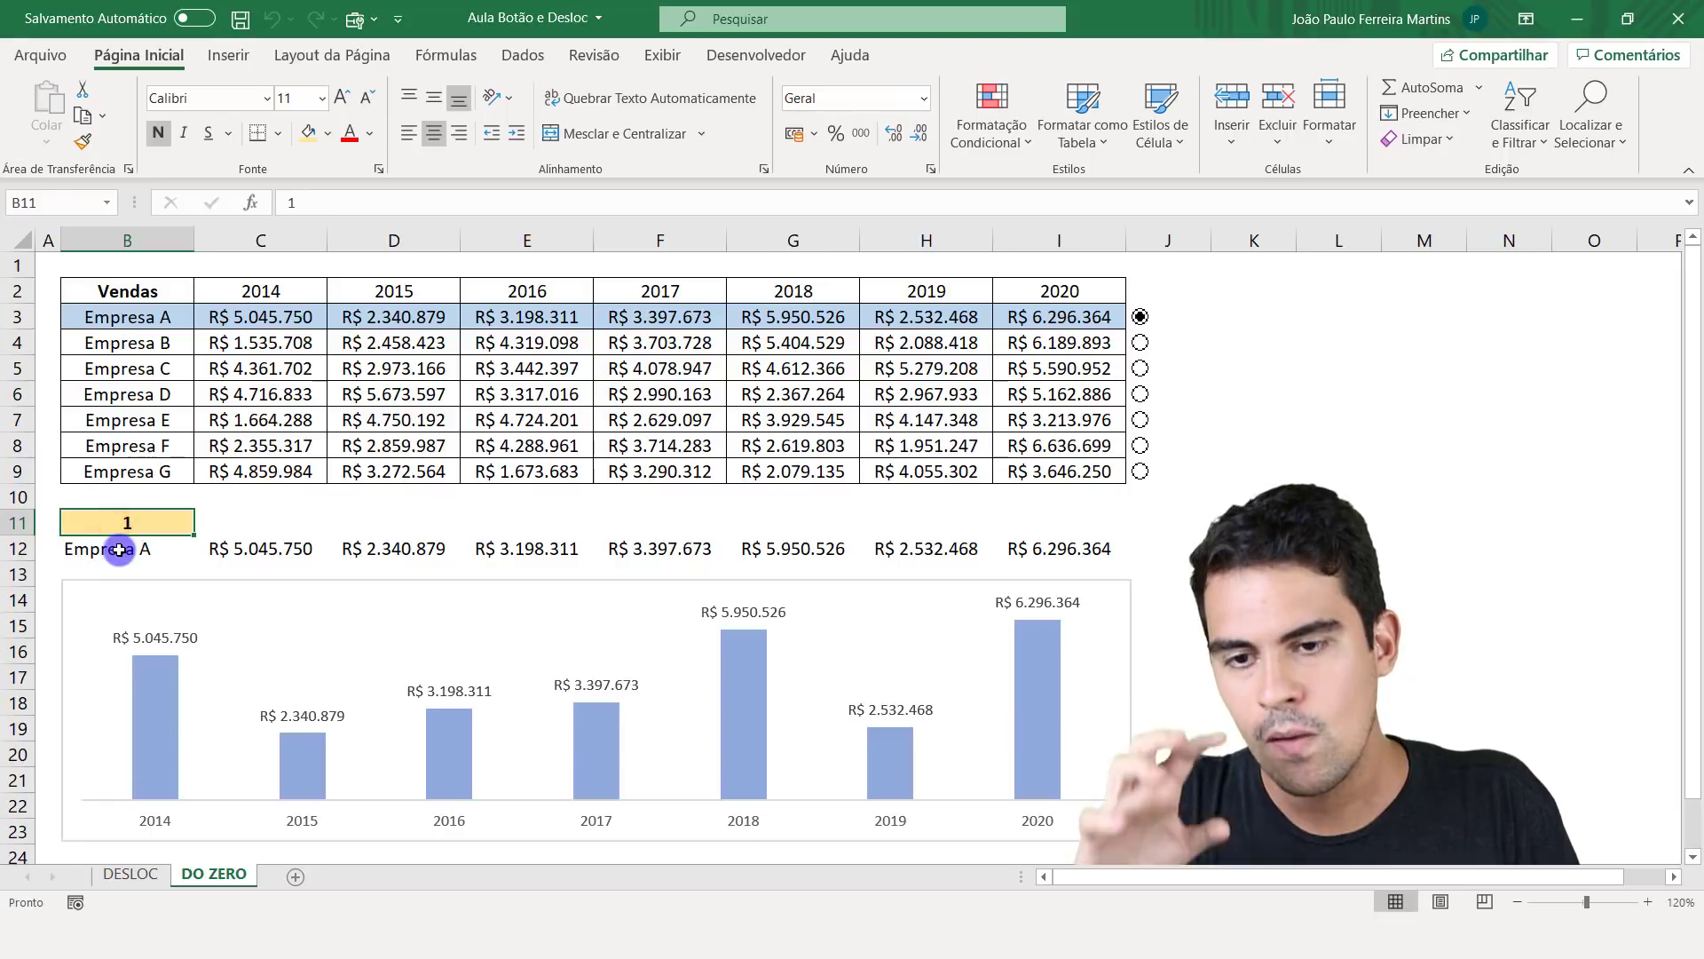
{"action": "left_click", "coordinate": [121, 546]}
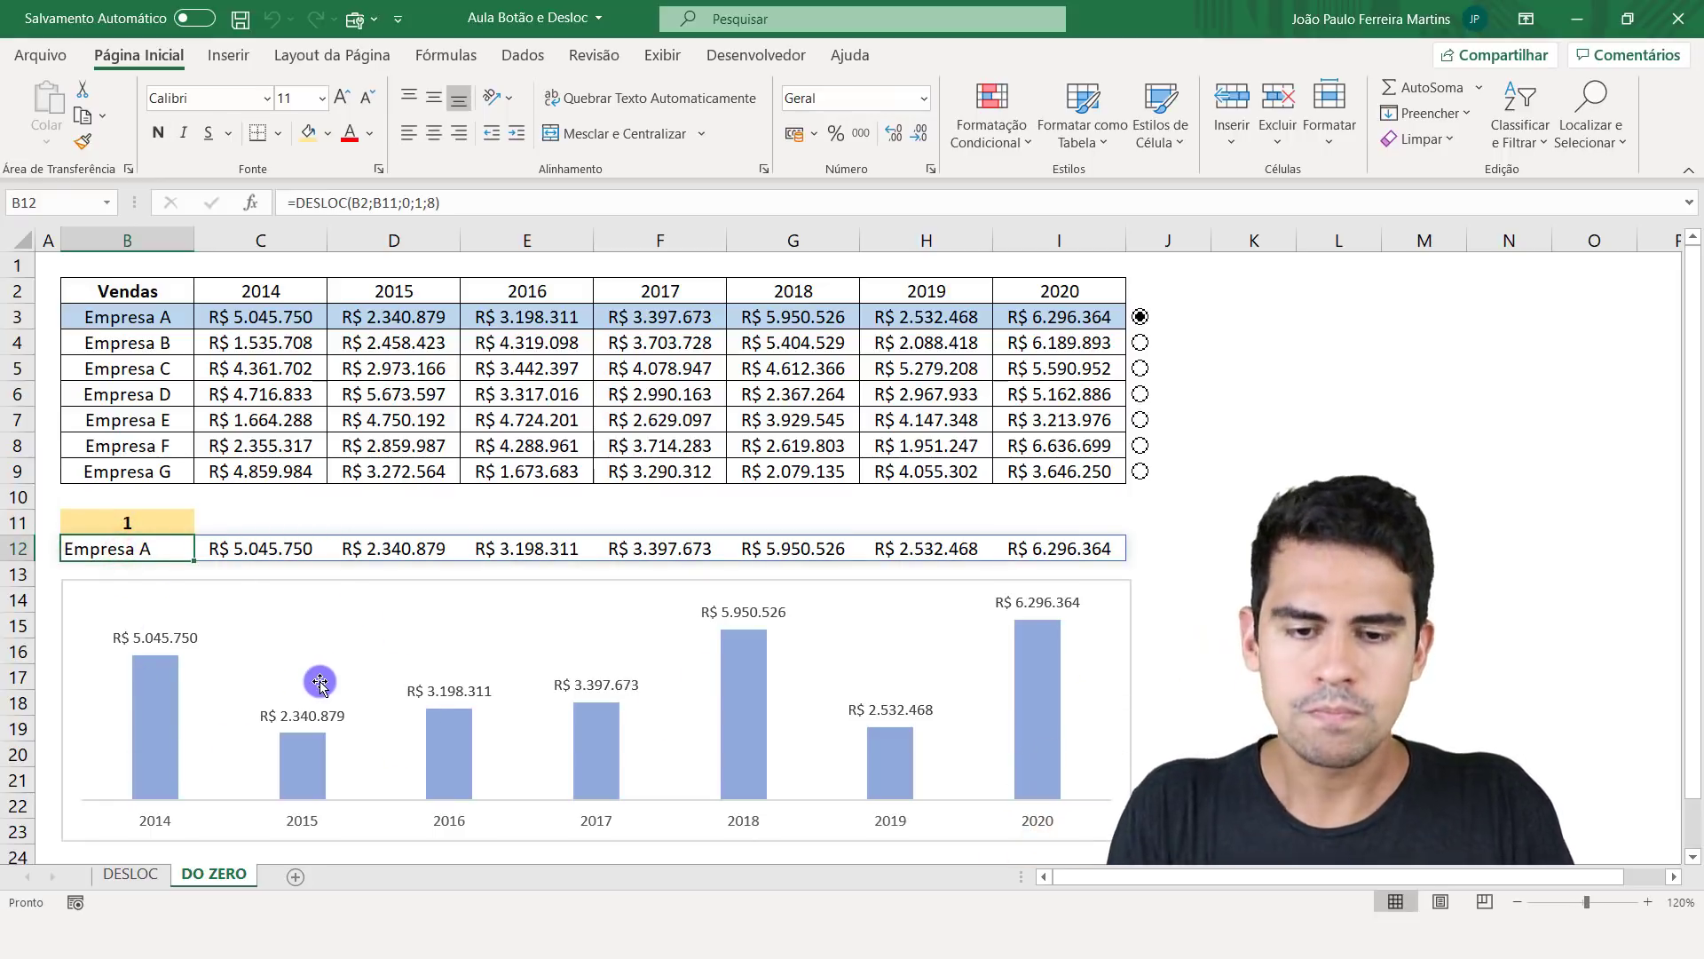
- Try setting the chart area's outline to Sem Contorno, and undo the change
{"action": "left_click", "coordinate": [391, 585]}
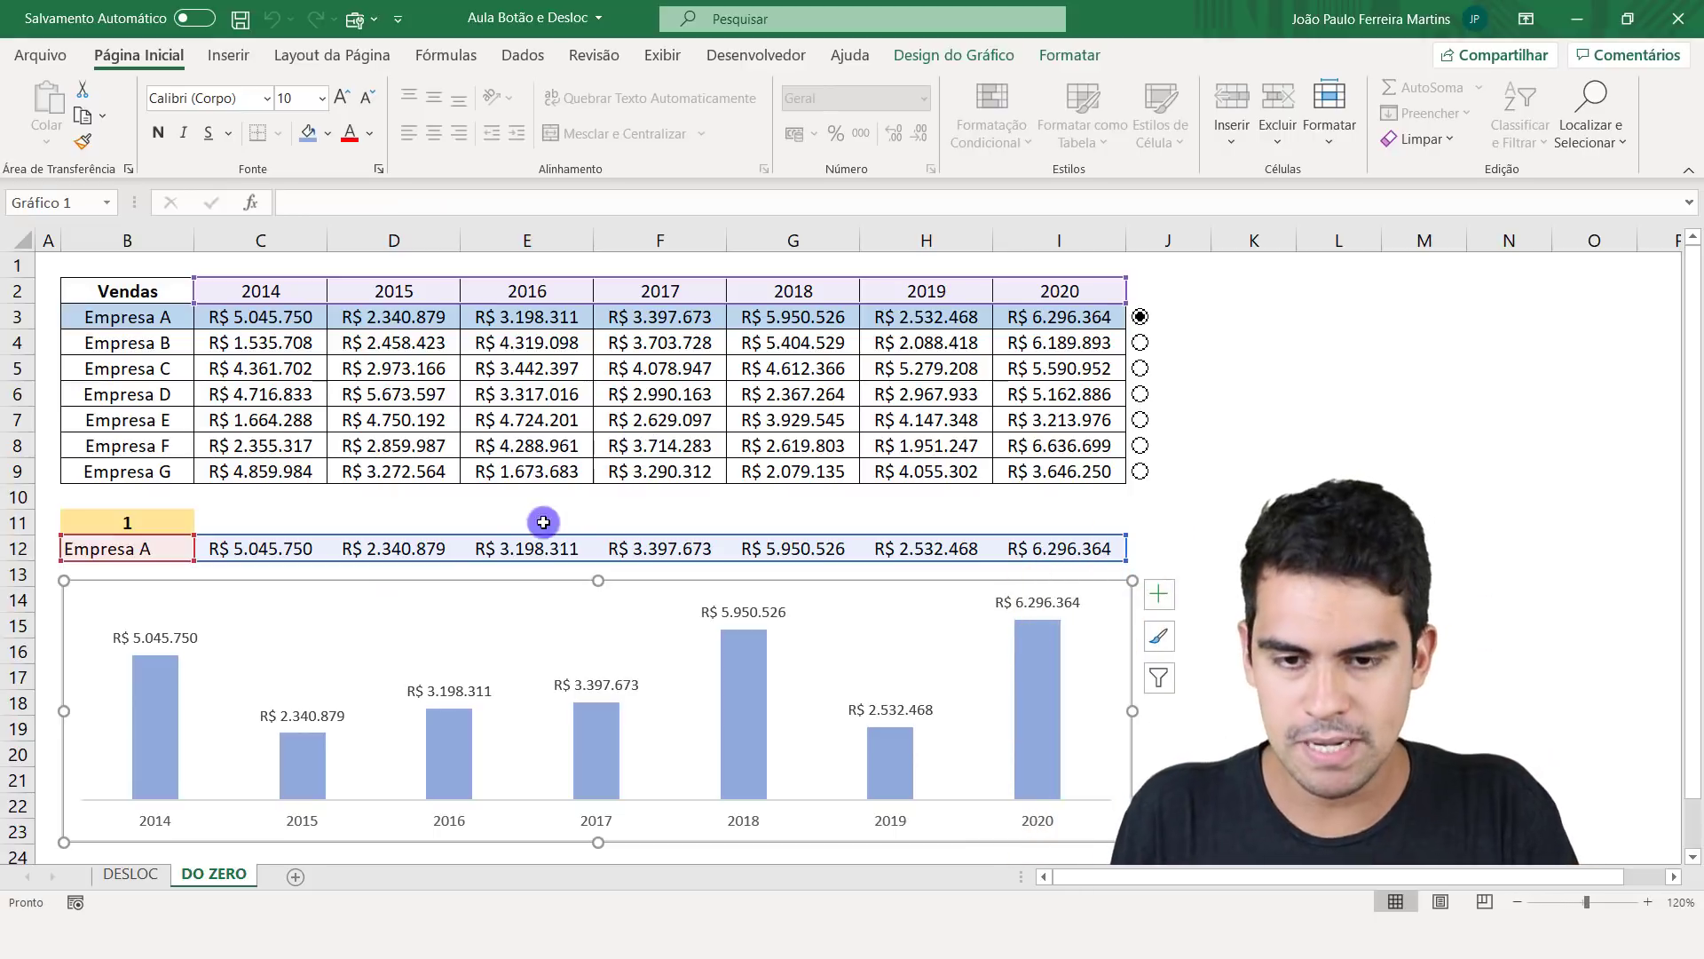
{"action": "left_click", "coordinate": [1068, 55]}
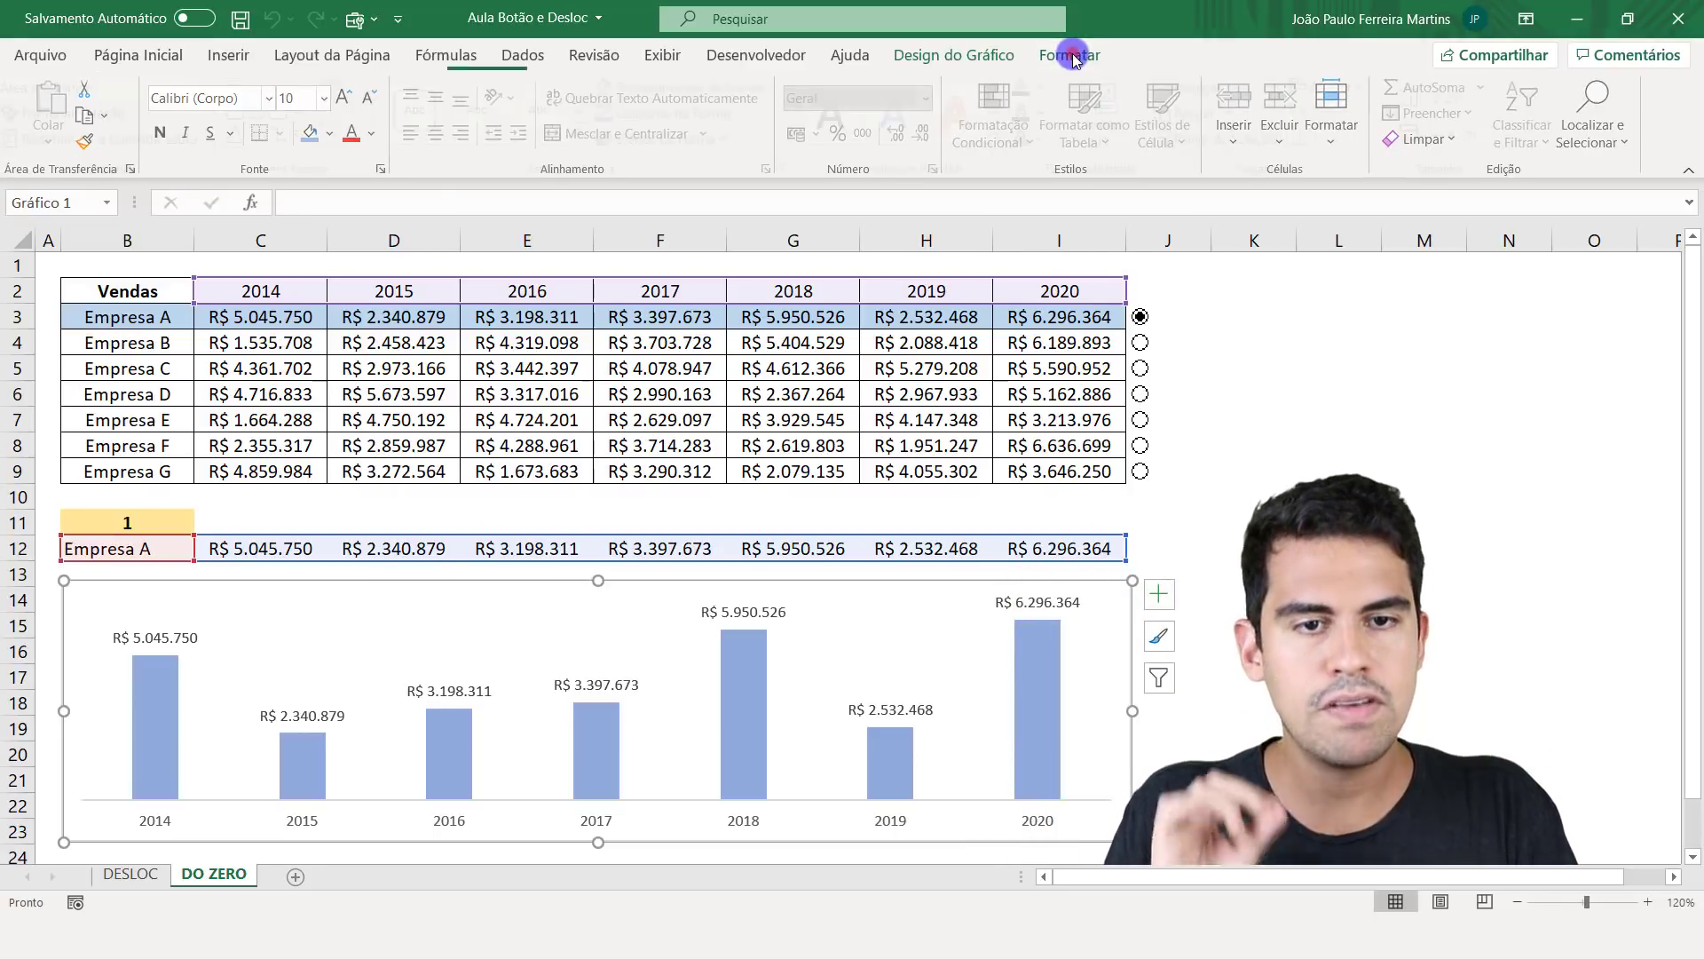
{"action": "left_click", "coordinate": [681, 111]}
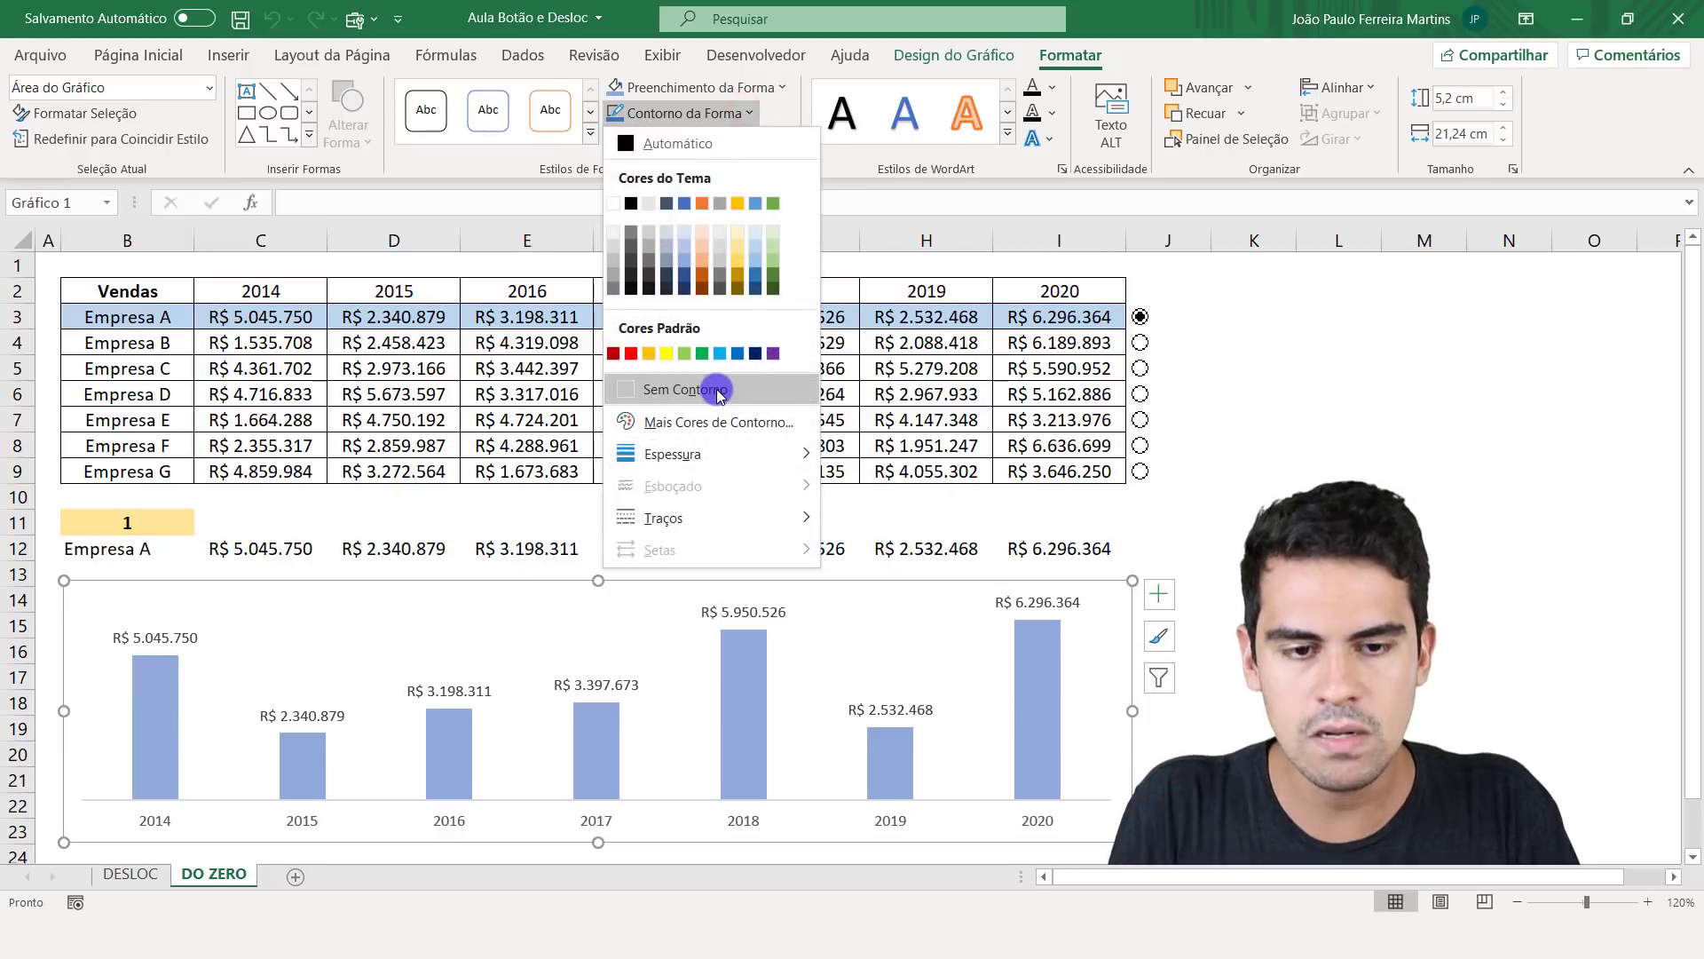
{"action": "left_click", "coordinate": [719, 390]}
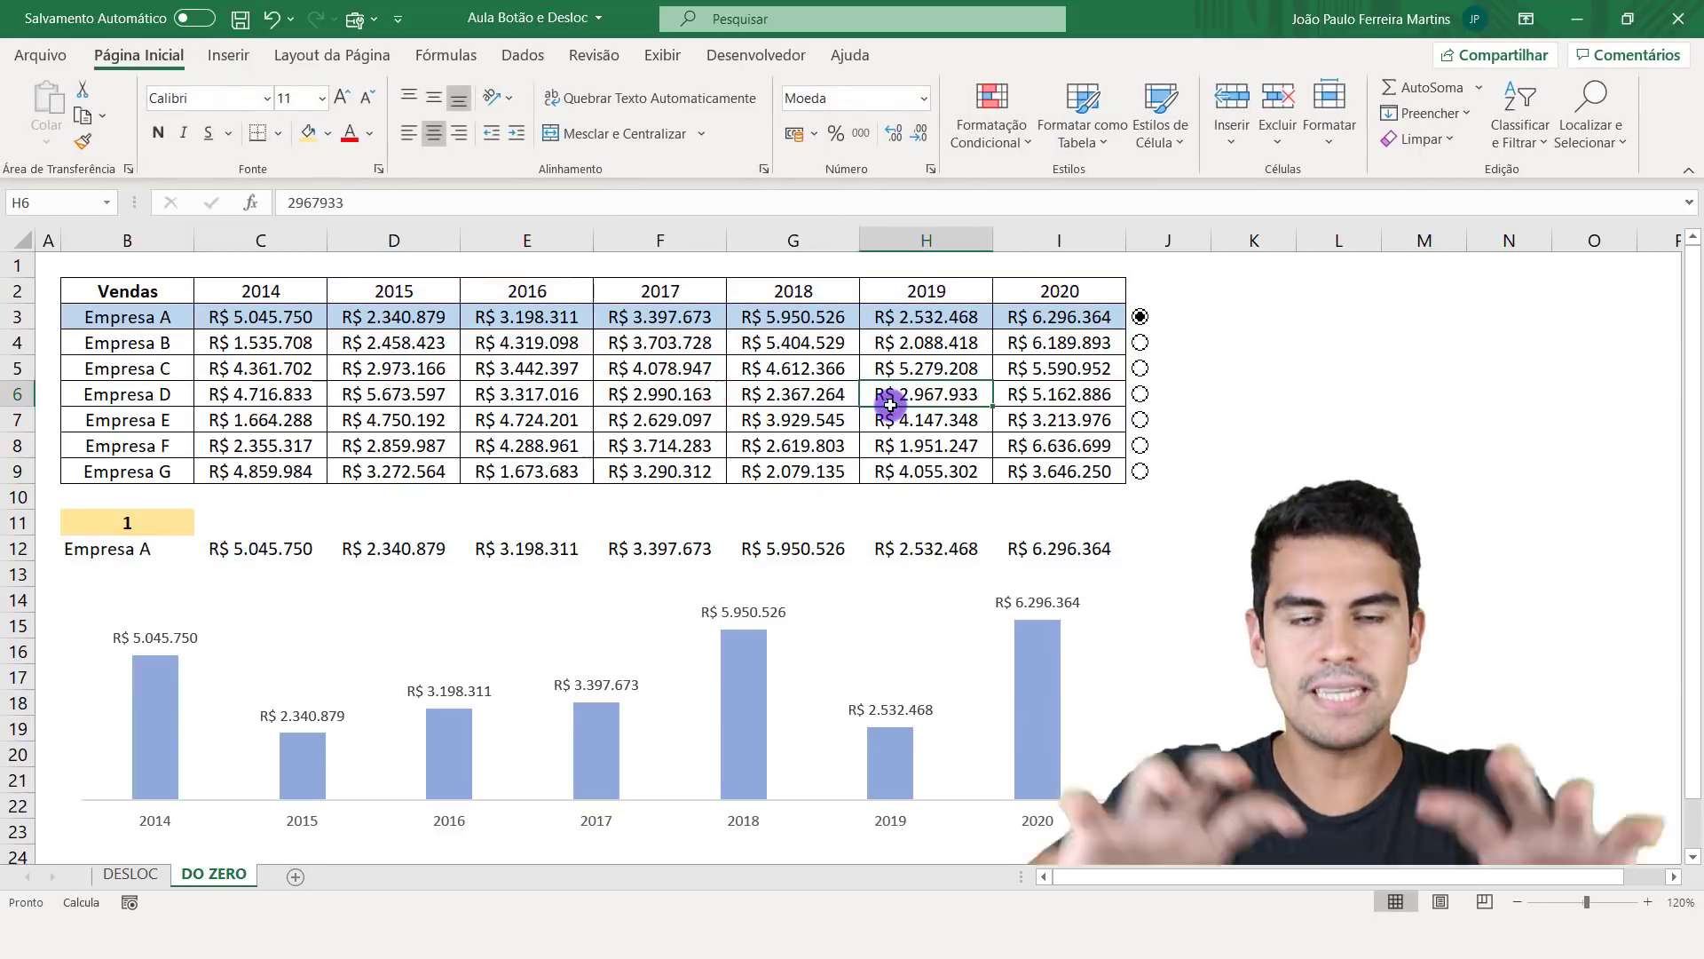
{"action": "key", "text": "ctrl+z"}
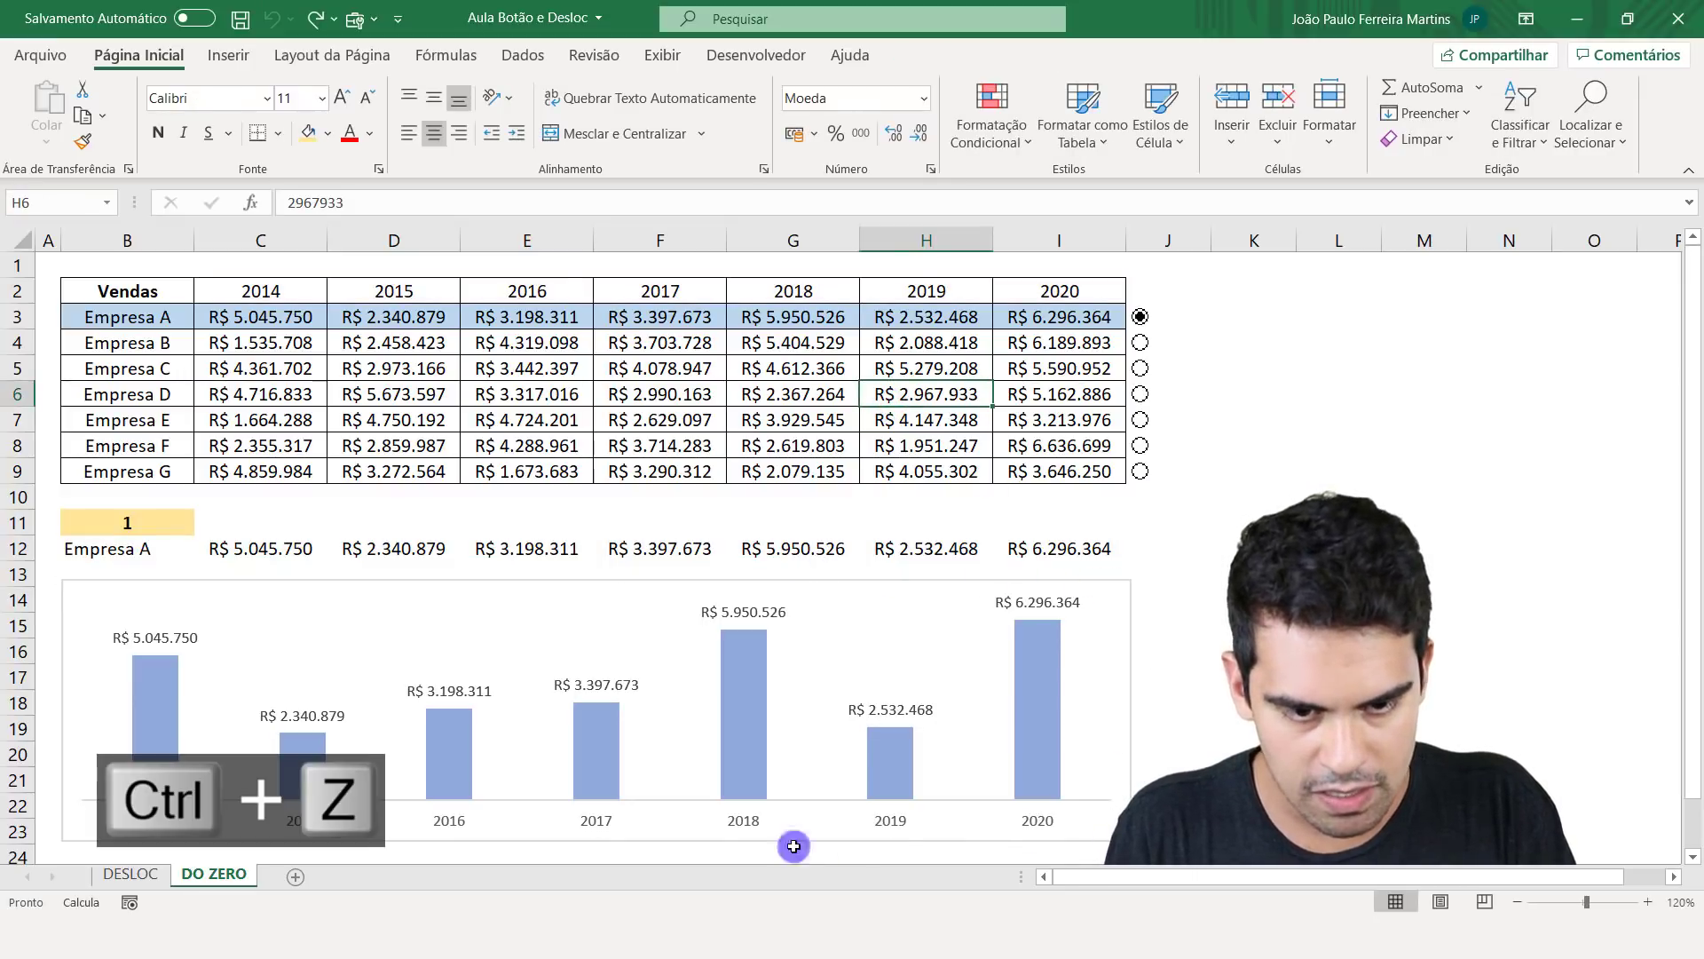
- Remove the outline around the chart area with Sem Contorno
{"action": "left_click", "coordinate": [532, 589]}
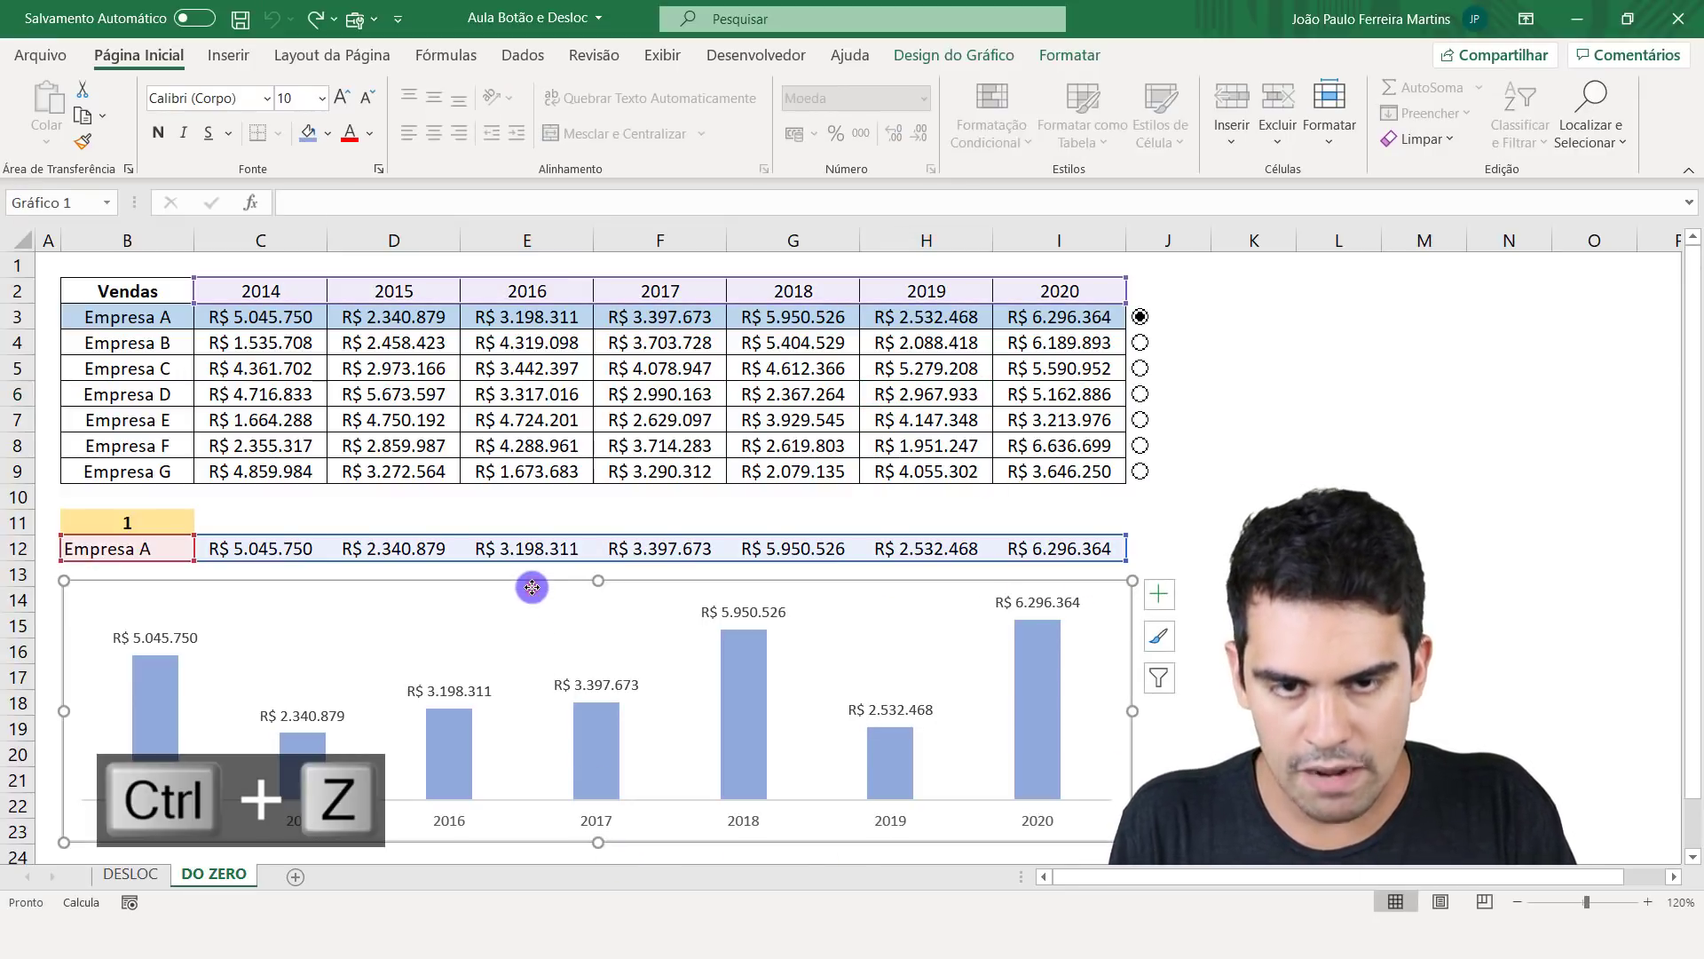
{"action": "left_click", "coordinate": [1058, 58]}
{"action": "left_click", "coordinate": [682, 113]}
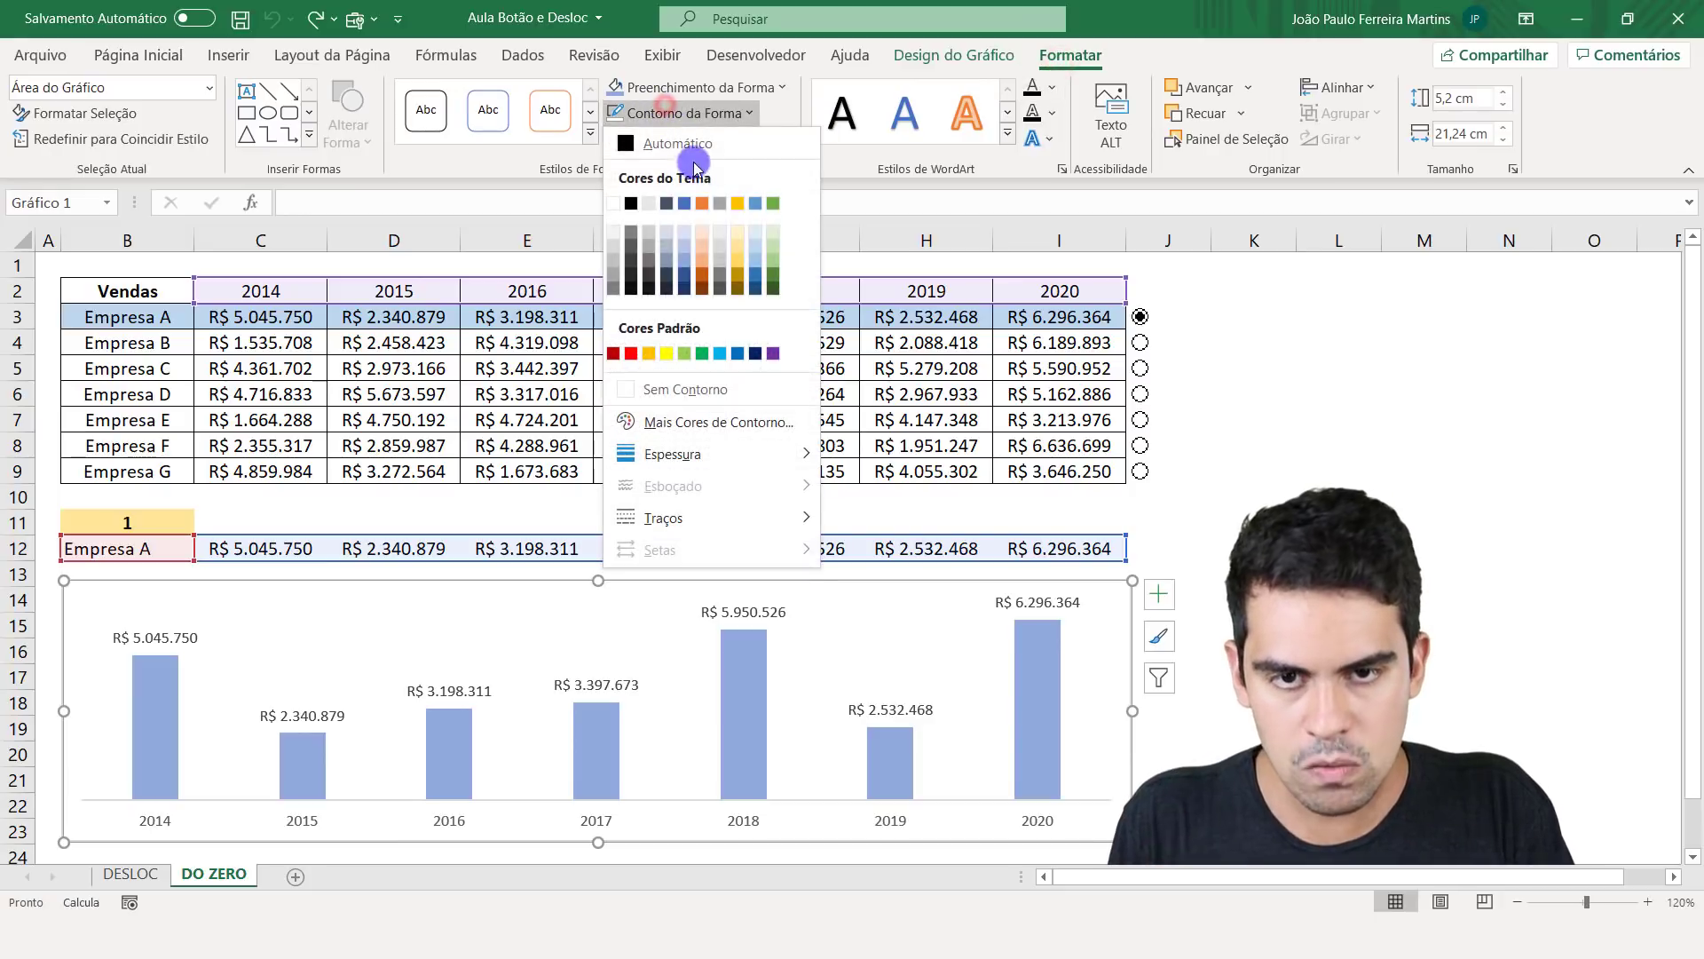
{"action": "left_click", "coordinate": [684, 388]}
{"action": "left_click", "coordinate": [719, 409]}
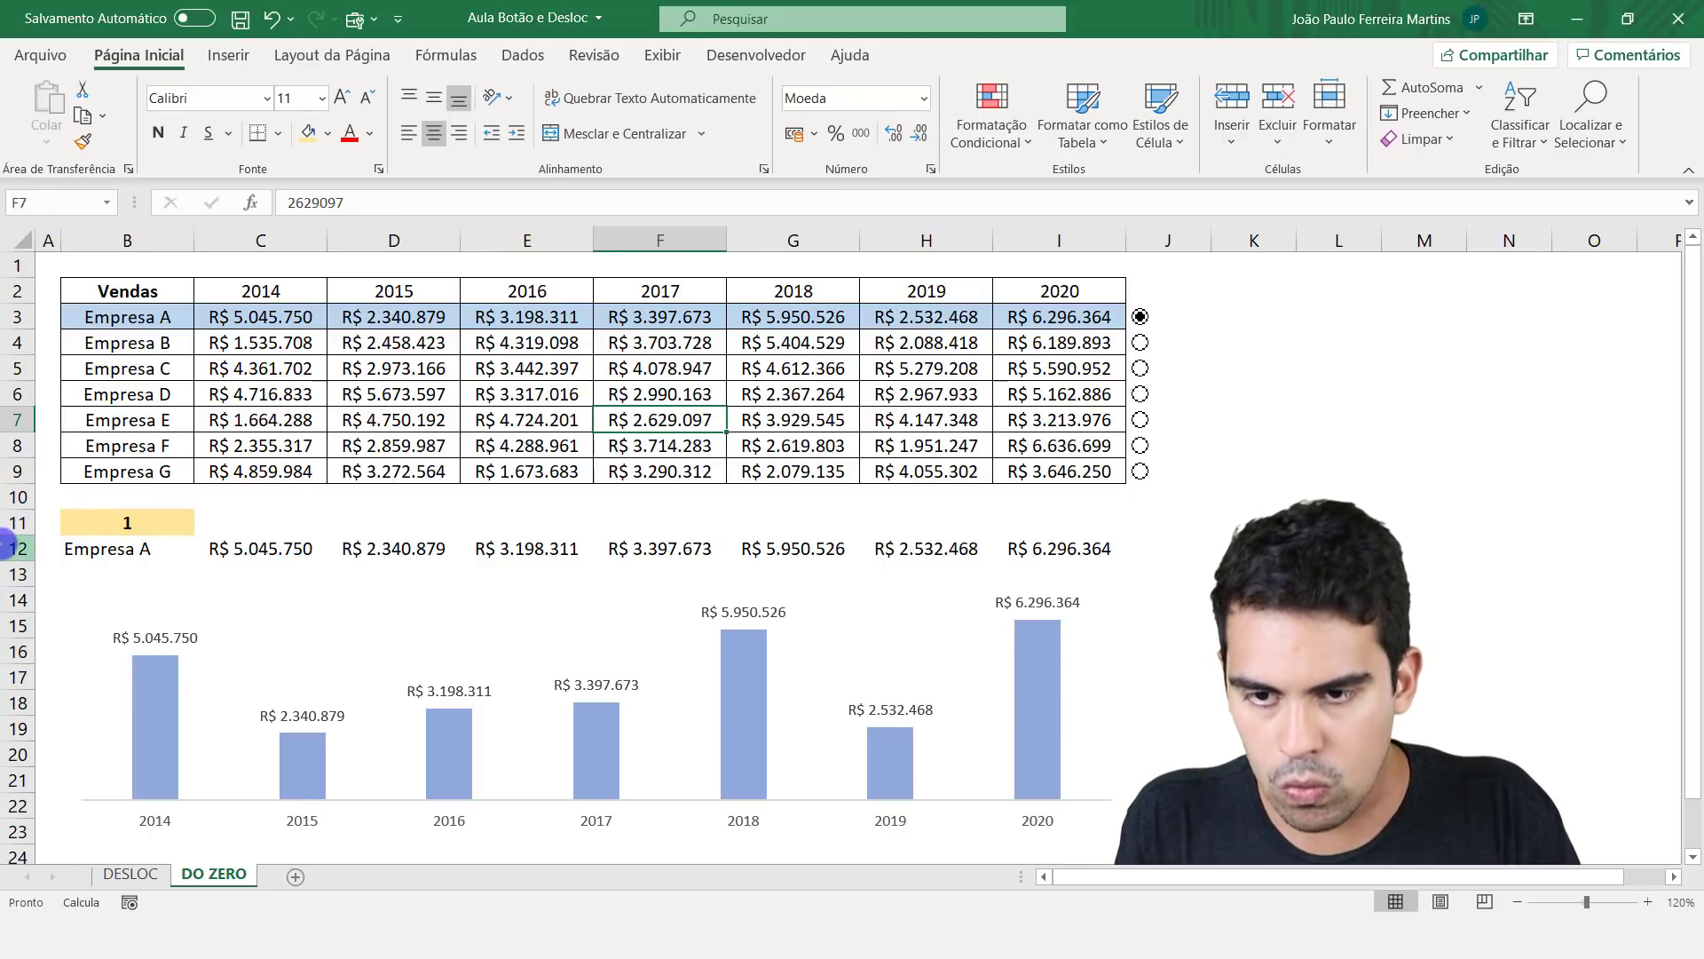
{"action": "left_click_drag", "start_coordinate": [16, 523], "coordinate": [16, 549]}
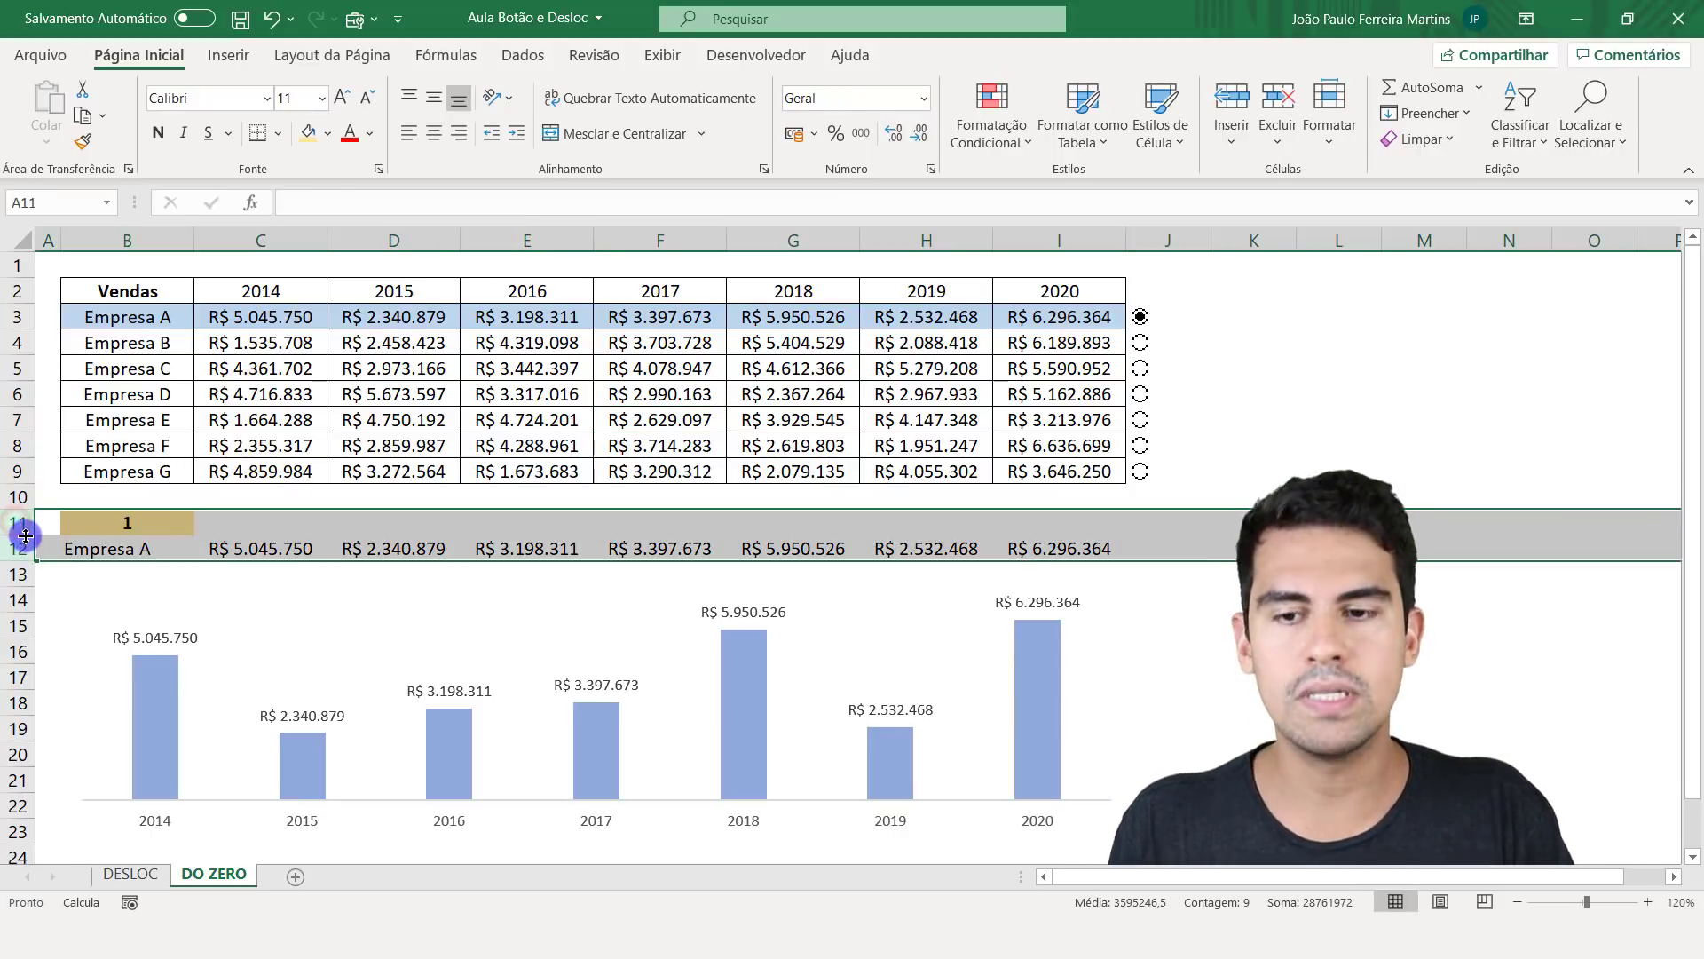
{"action": "right_click", "coordinate": [20, 528]}
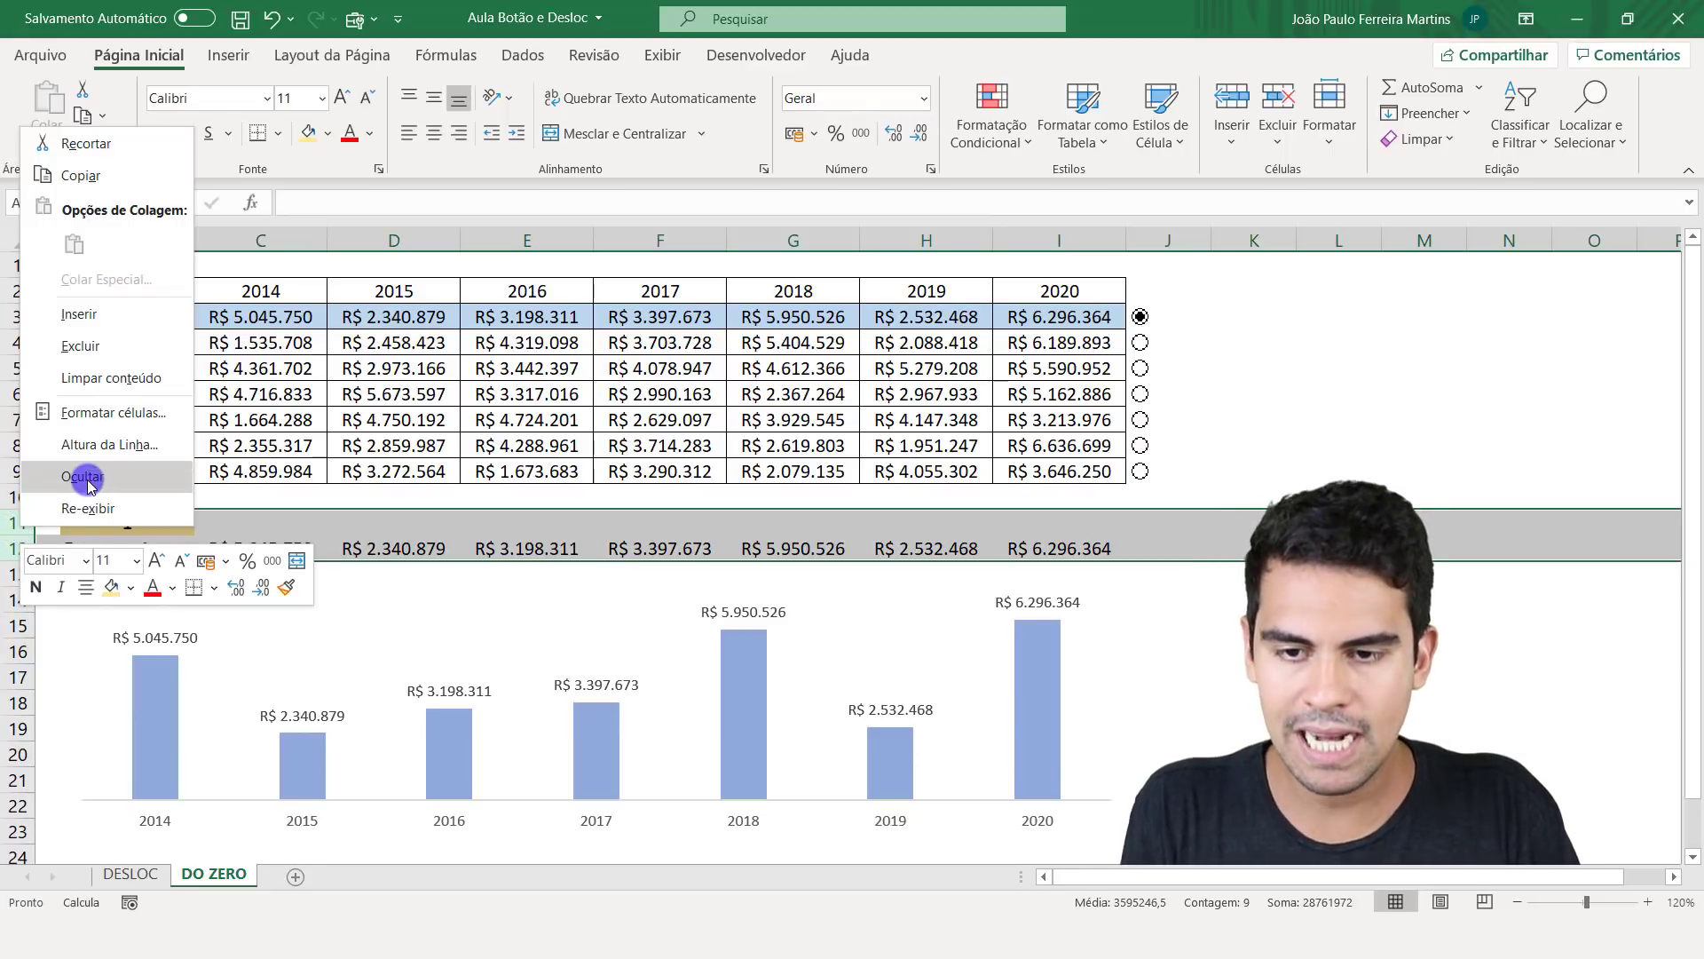
{"action": "left_click", "coordinate": [498, 531]}
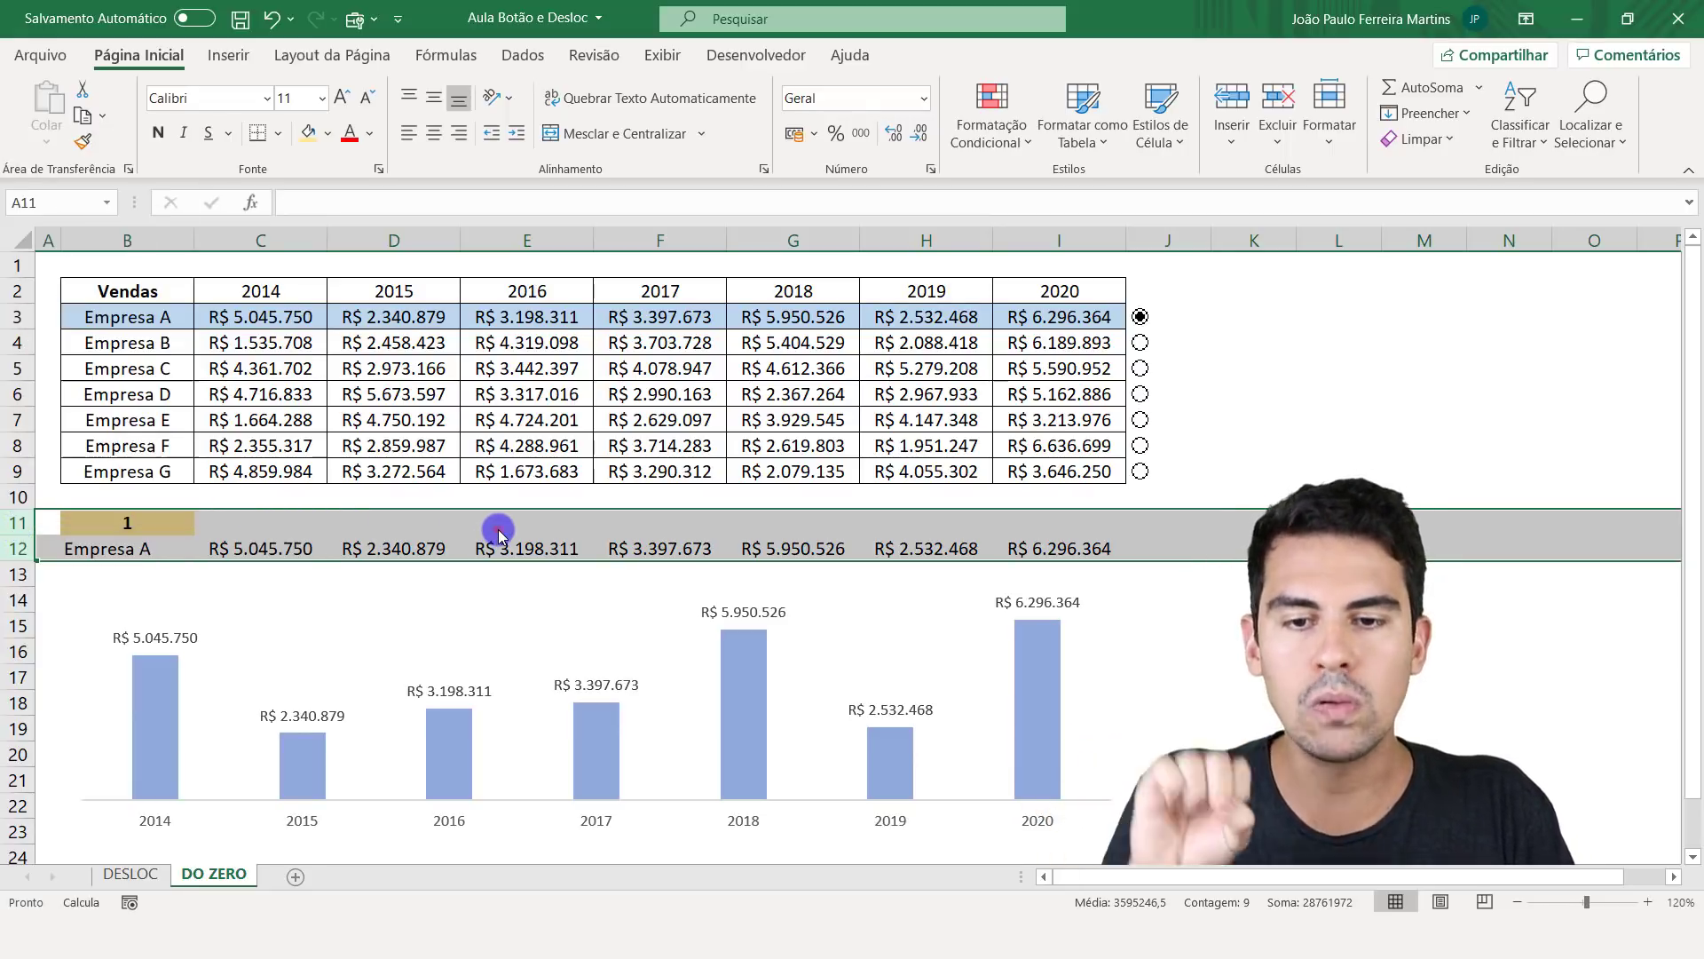
{"action": "left_click", "coordinate": [498, 530]}
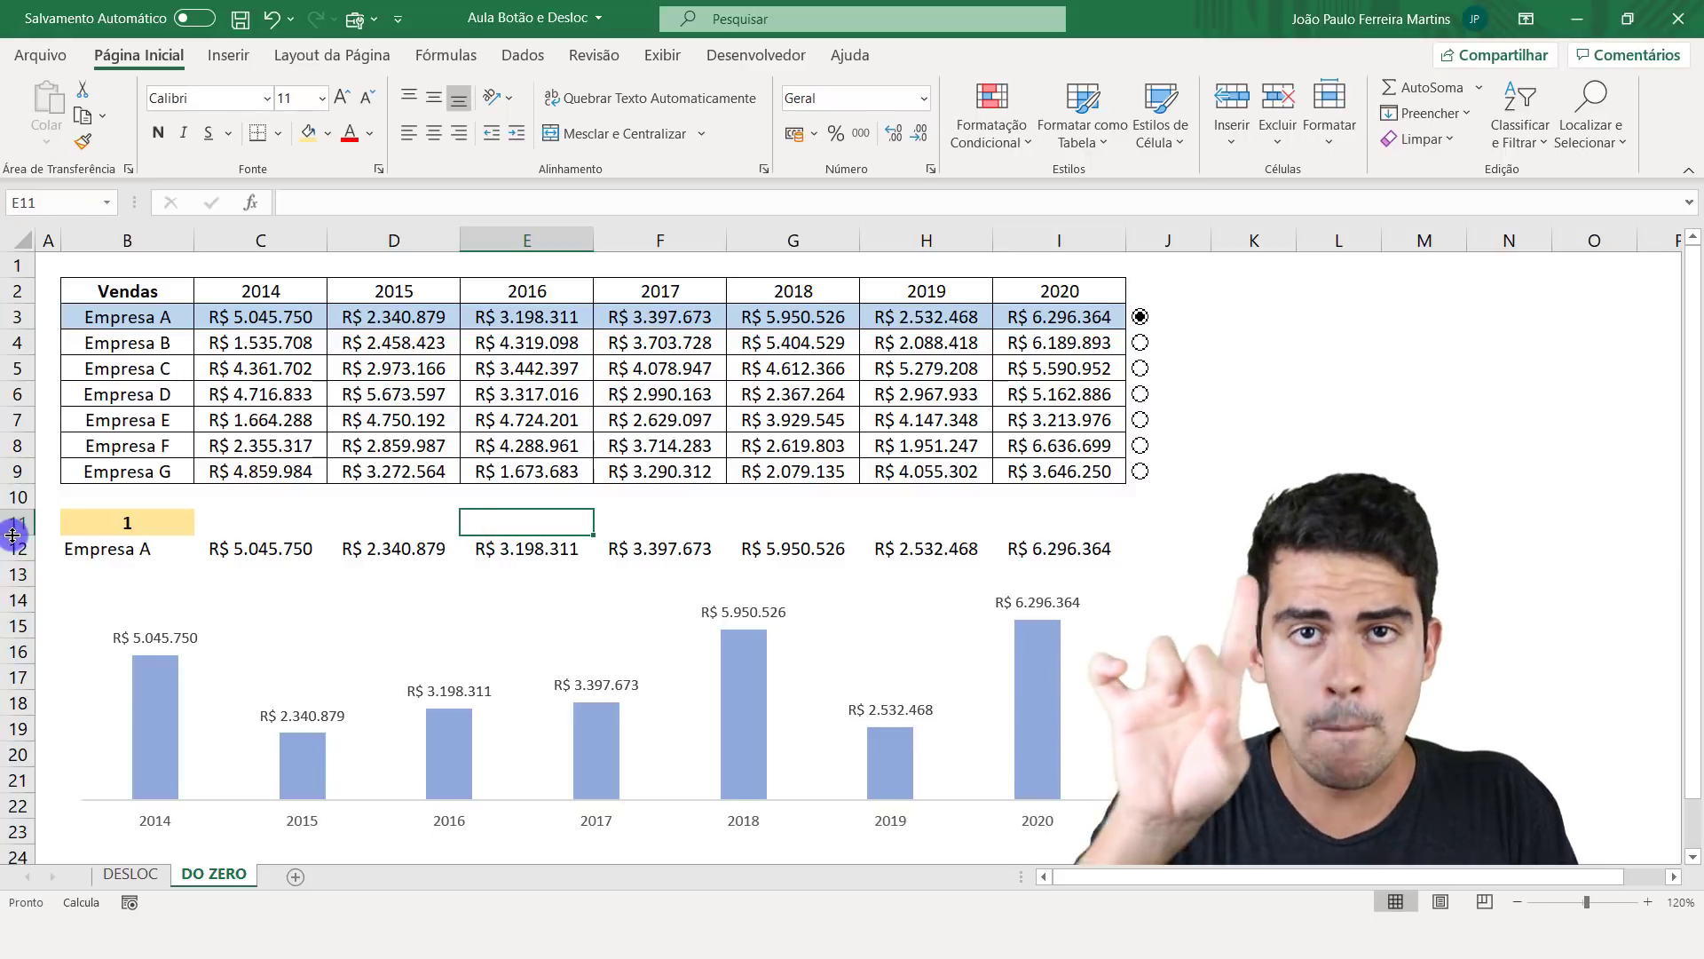
- Try hiding rows 11 and 12 beneath the sales table, and undo the hiding
{"action": "left_click_drag", "start_coordinate": [20, 545], "coordinate": [21, 530]}
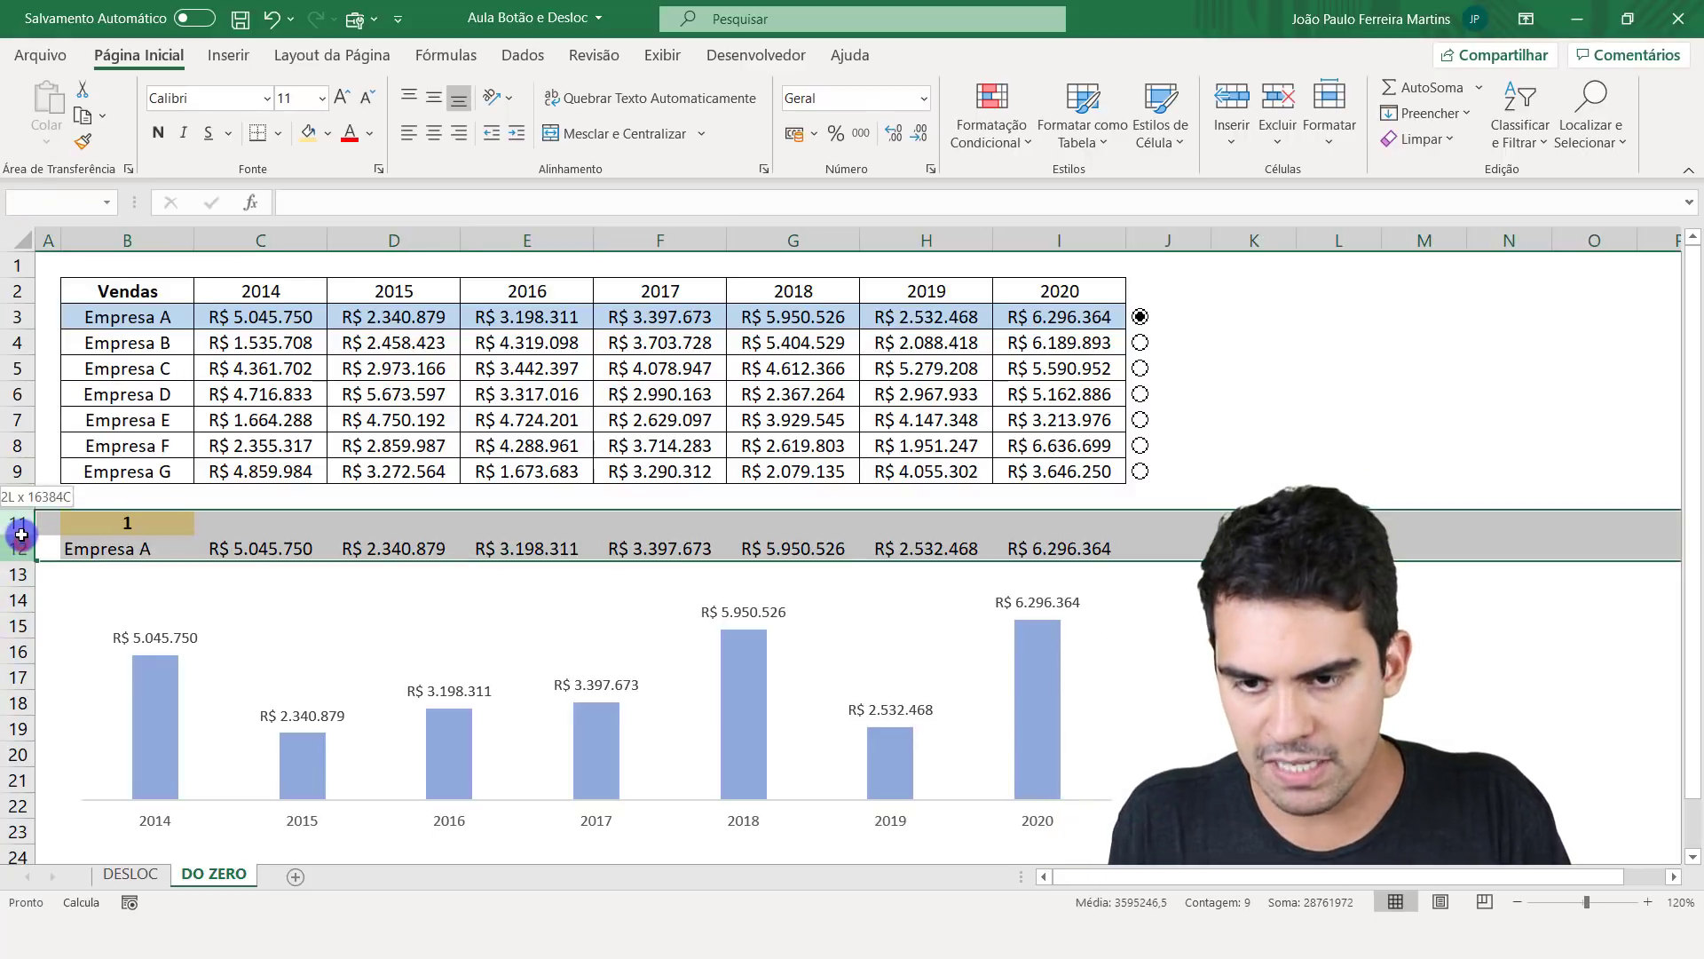
{"action": "right_click", "coordinate": [22, 535]}
{"action": "left_click", "coordinate": [107, 495]}
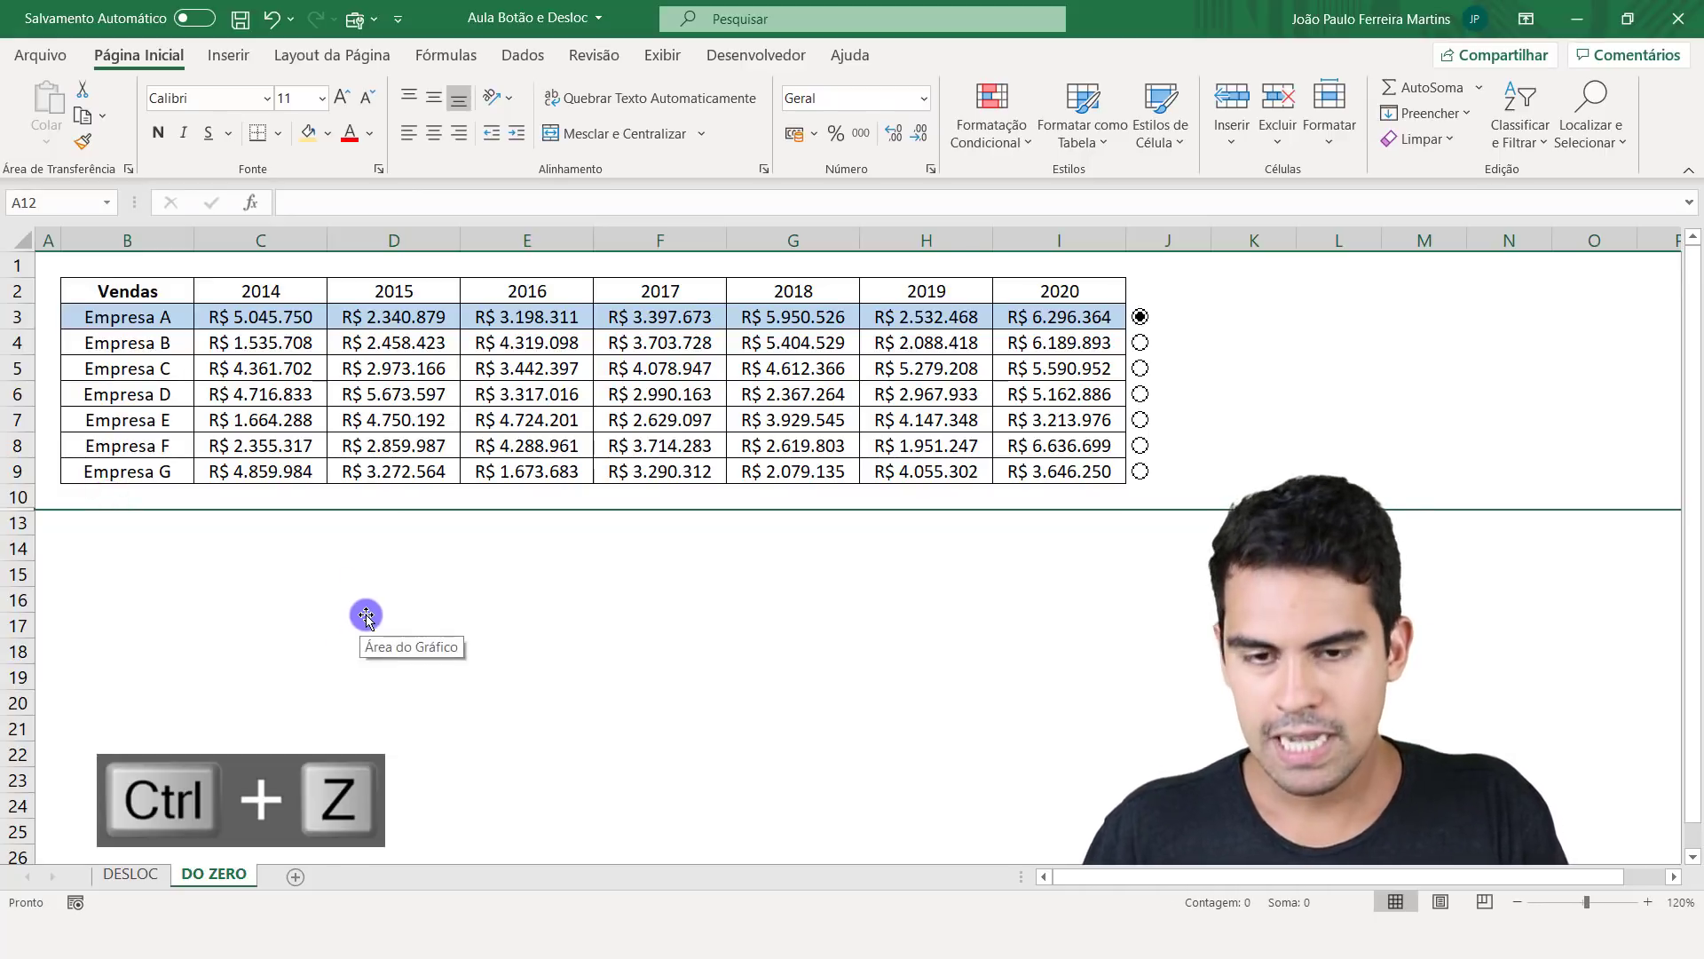
{"action": "key", "text": "ctrl+z"}
{"action": "left_click", "coordinate": [395, 531]}
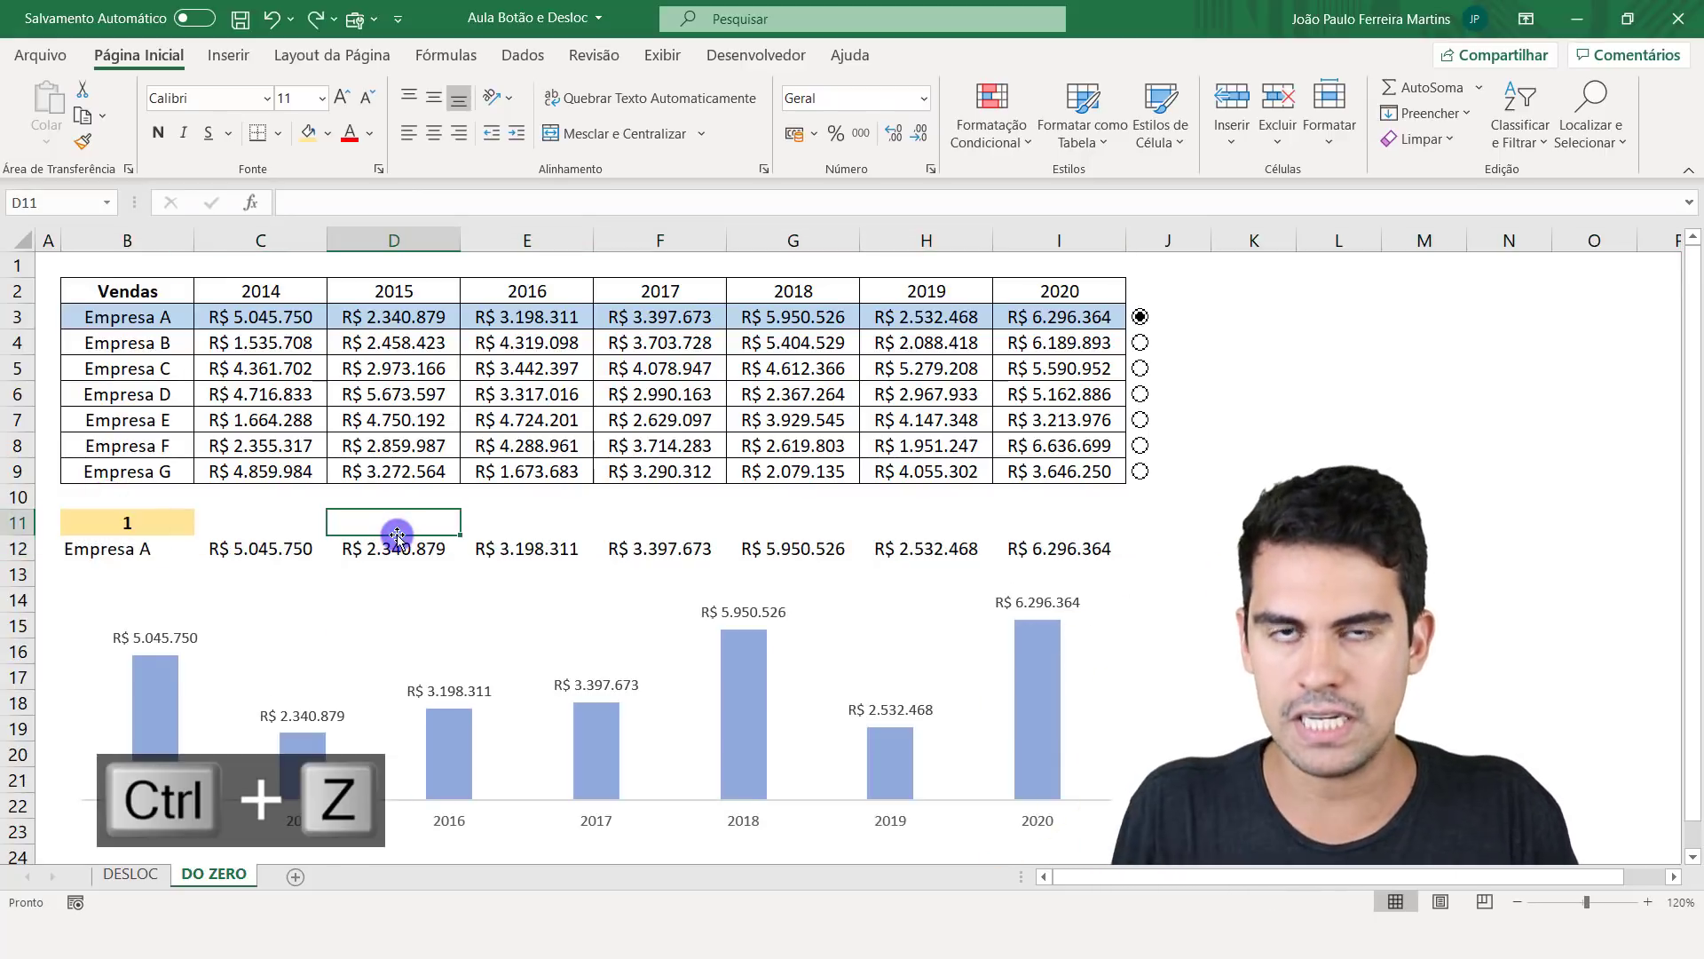
{"action": "left_click_drag", "start_coordinate": [18, 521], "coordinate": [18, 548]}
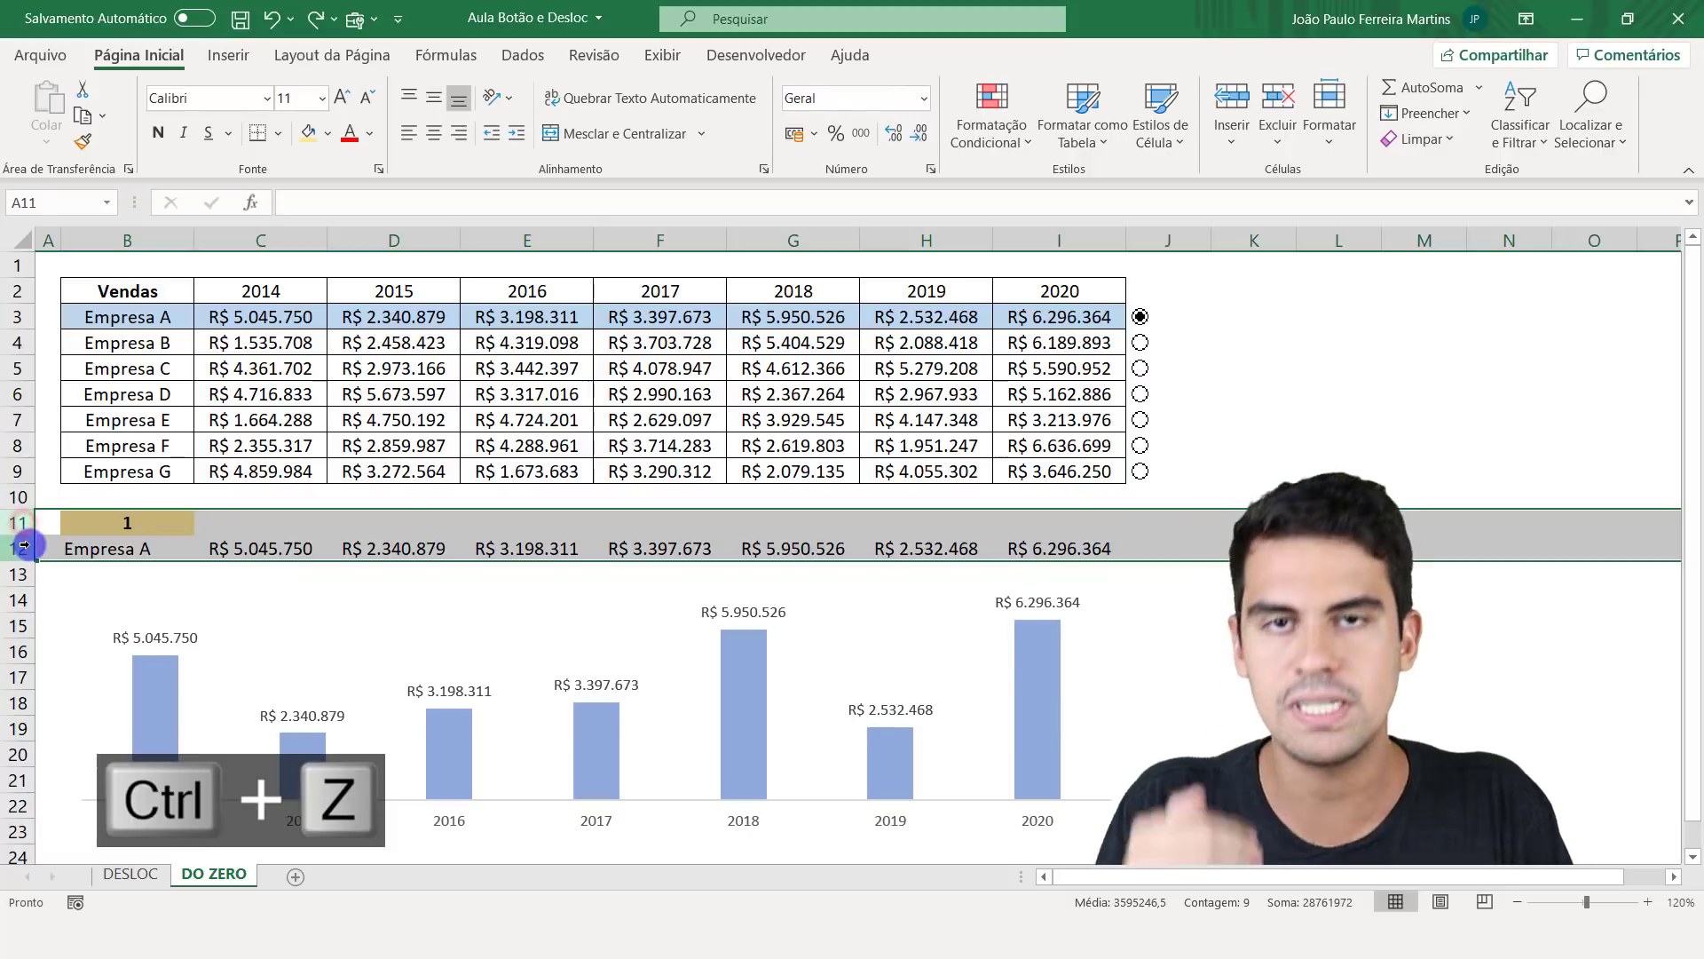
{"action": "left_click", "coordinate": [793, 394]}
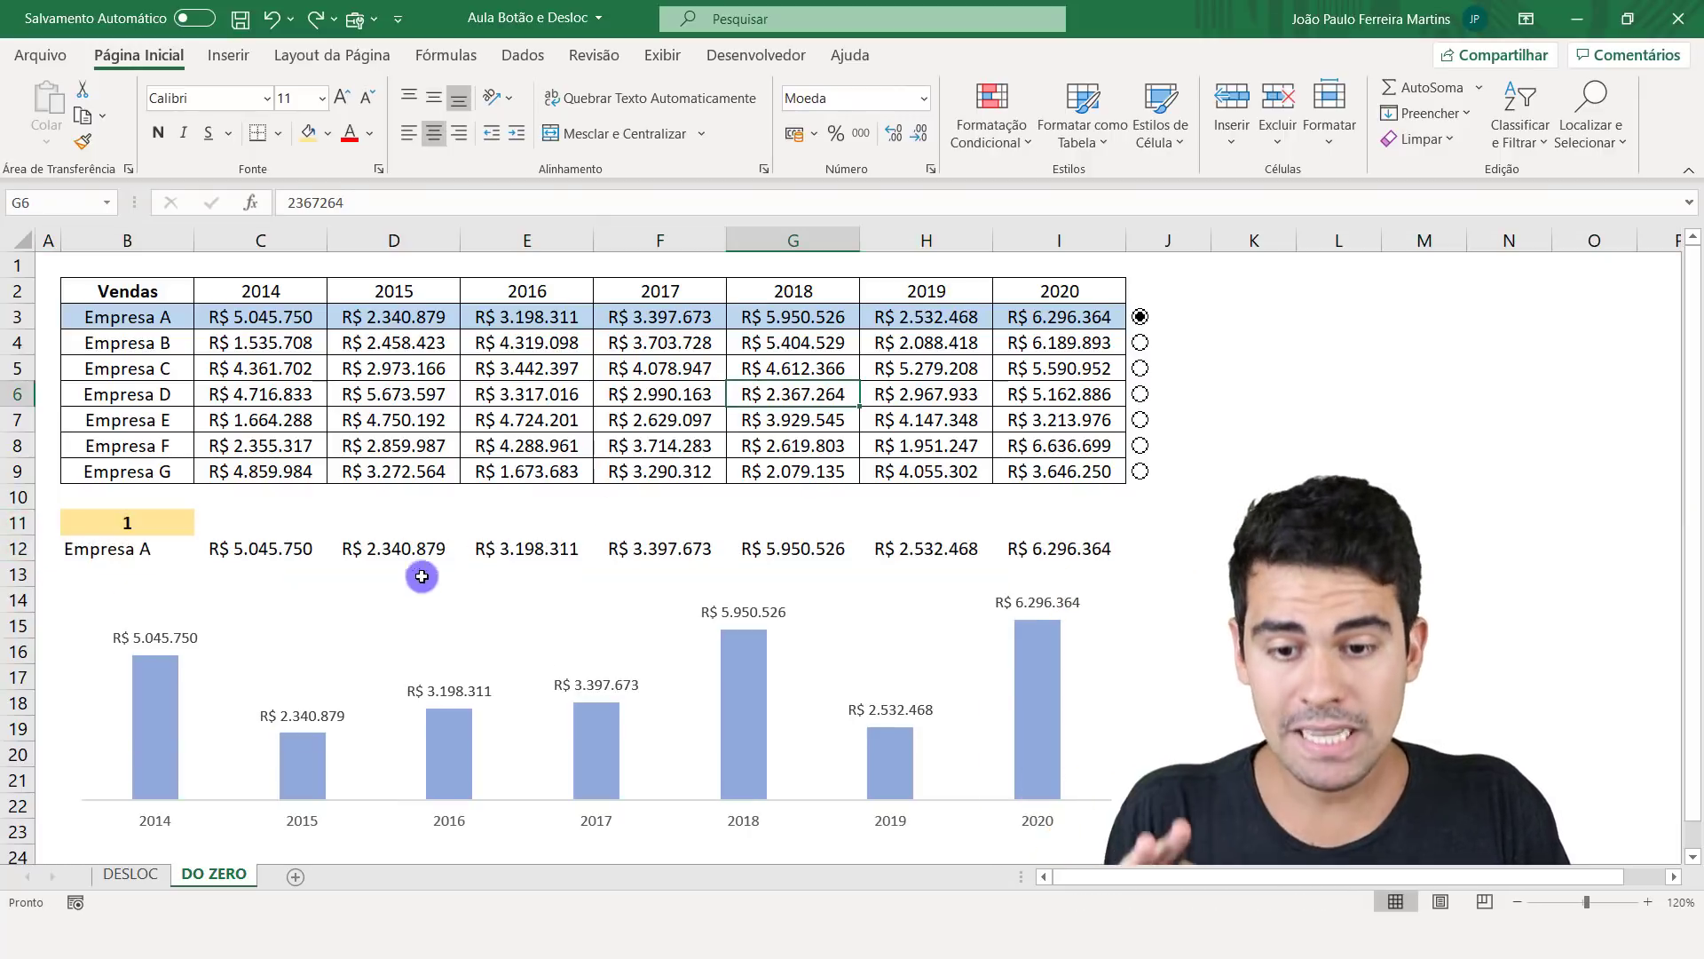
- Set the chart's hidden and empty cell options to show data in hidden rows and columns, and apply the data source settings
{"action": "right_click", "coordinate": [348, 643]}
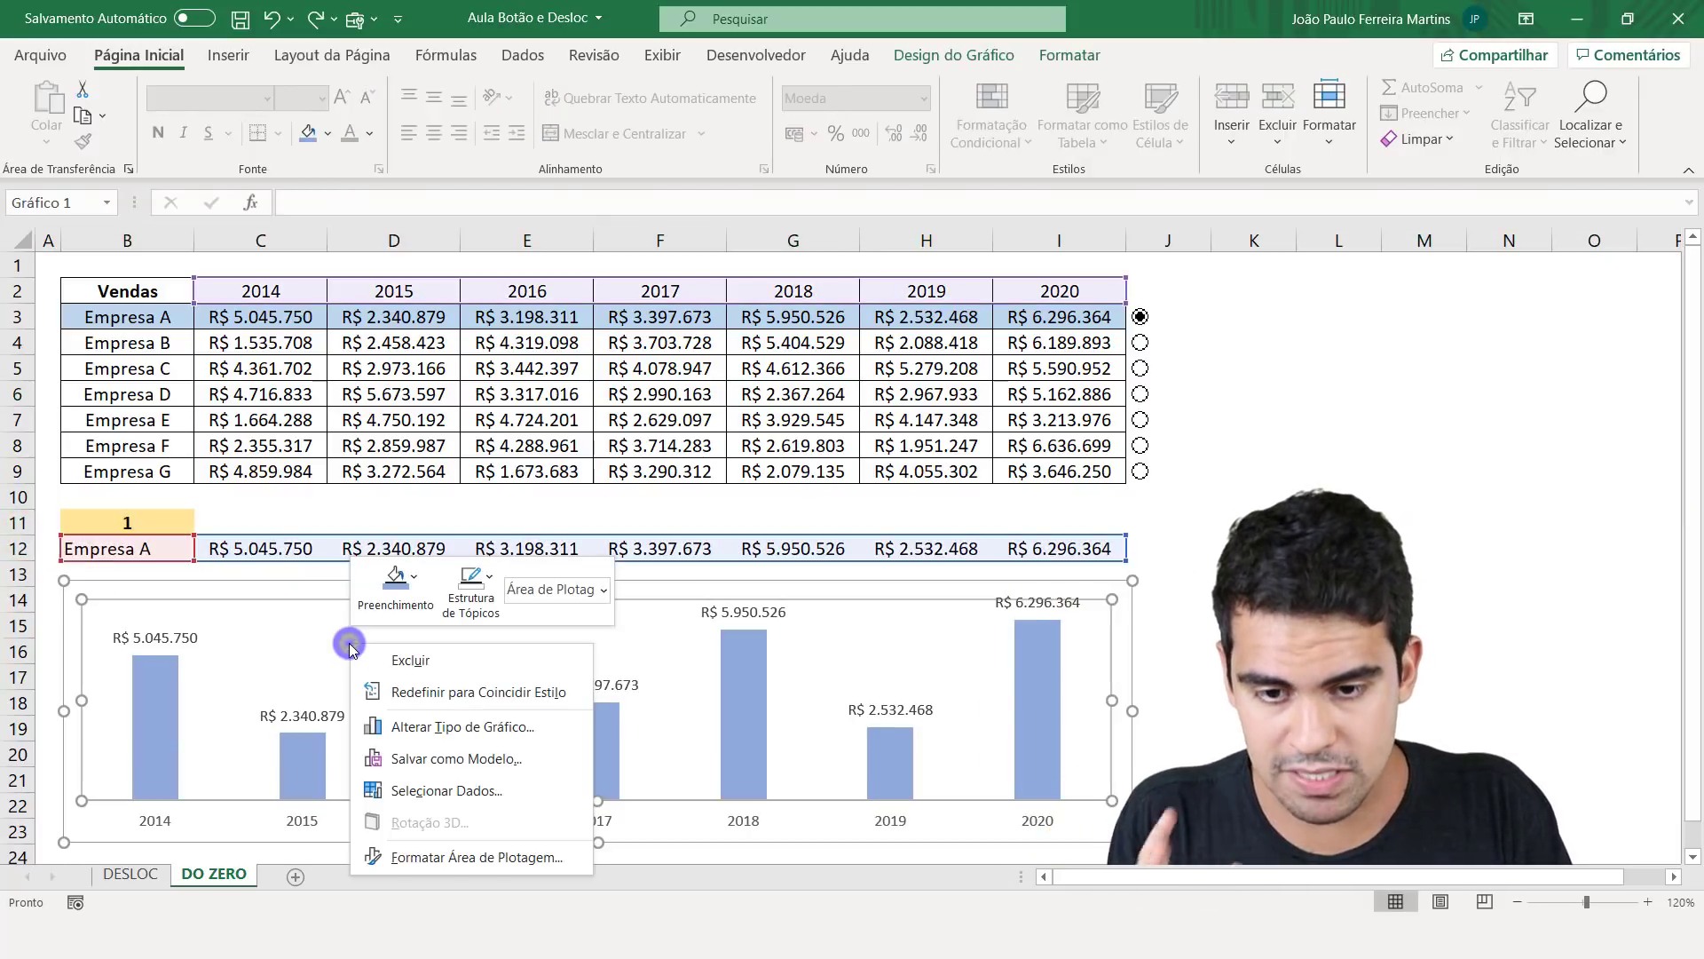
{"action": "left_click", "coordinate": [461, 790]}
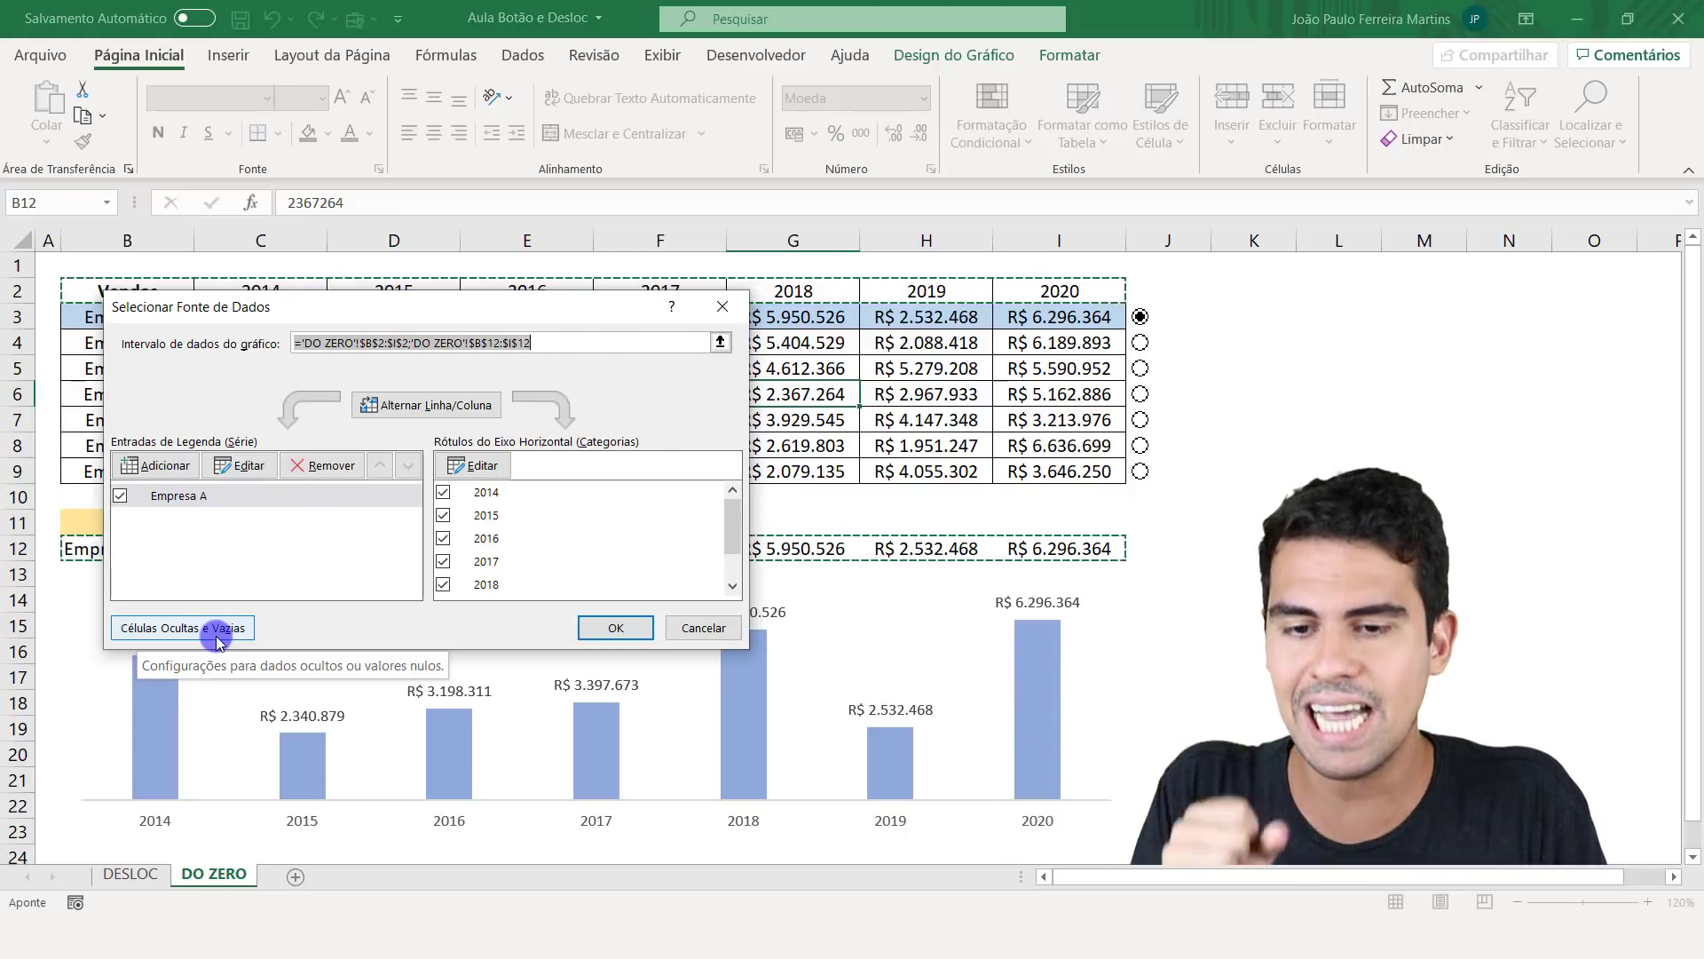
{"action": "left_click", "coordinate": [217, 636]}
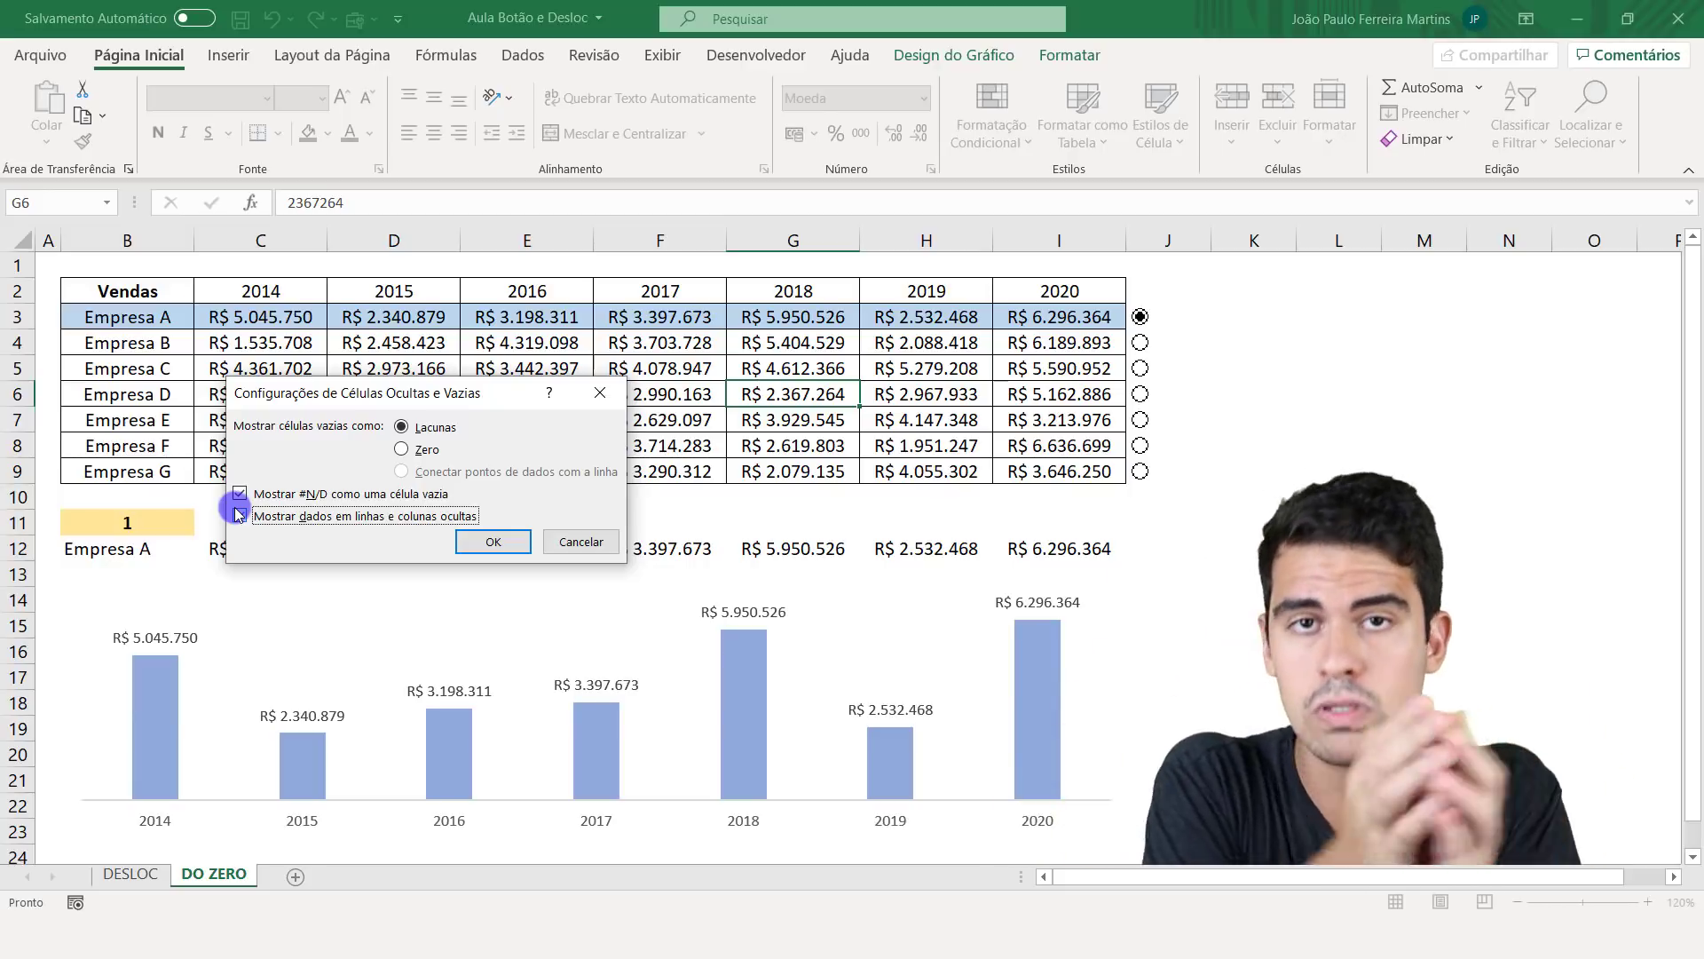
{"action": "left_click", "coordinate": [492, 541]}
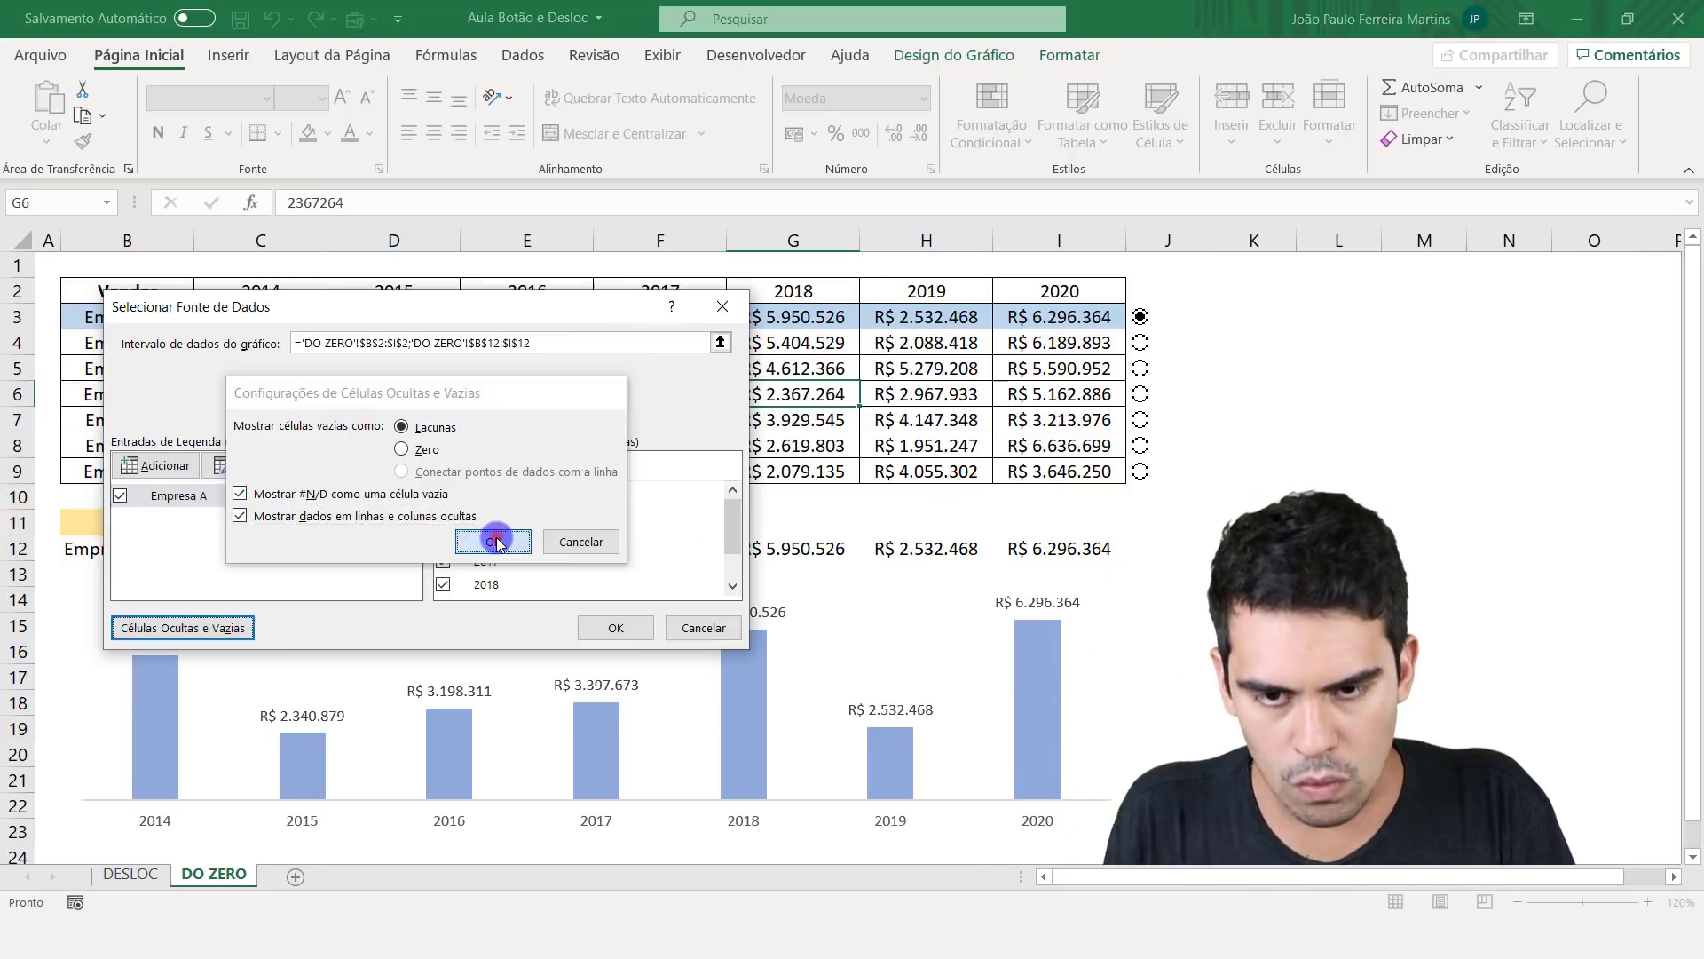
{"action": "left_click", "coordinate": [616, 628]}
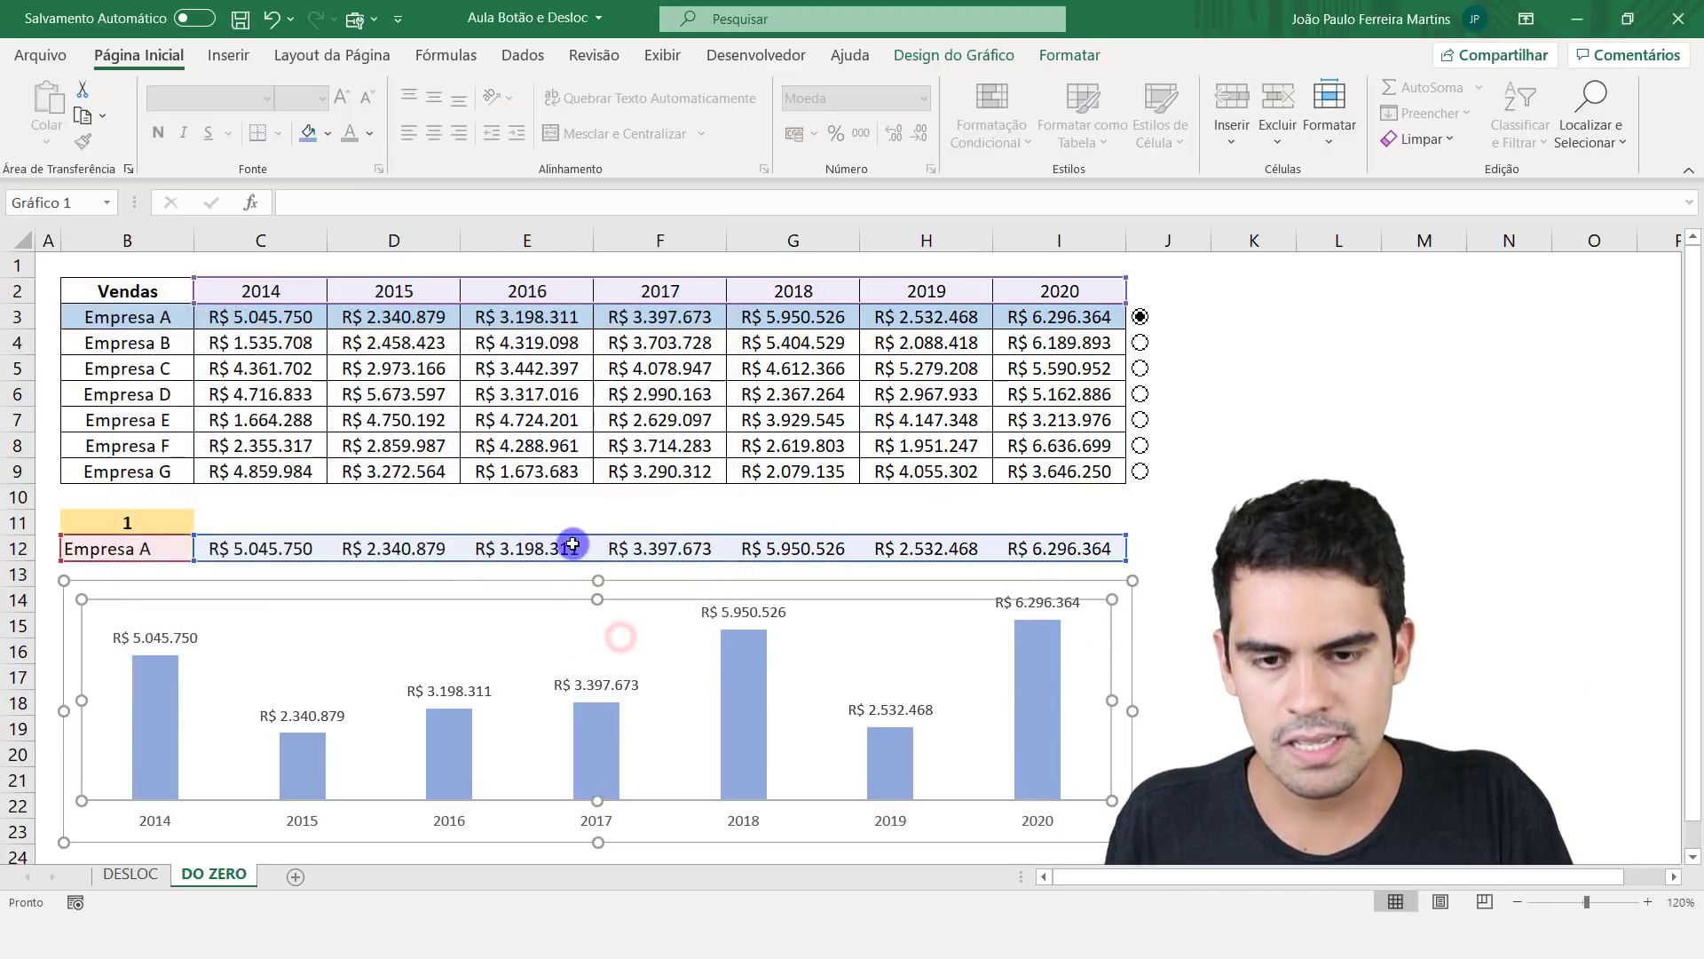
- Hide rows 11 and 12, which hold the linked cell and the DESLOC result
{"action": "left_click", "coordinate": [573, 547]}
{"action": "left_click_drag", "start_coordinate": [13, 522], "coordinate": [18, 548]}
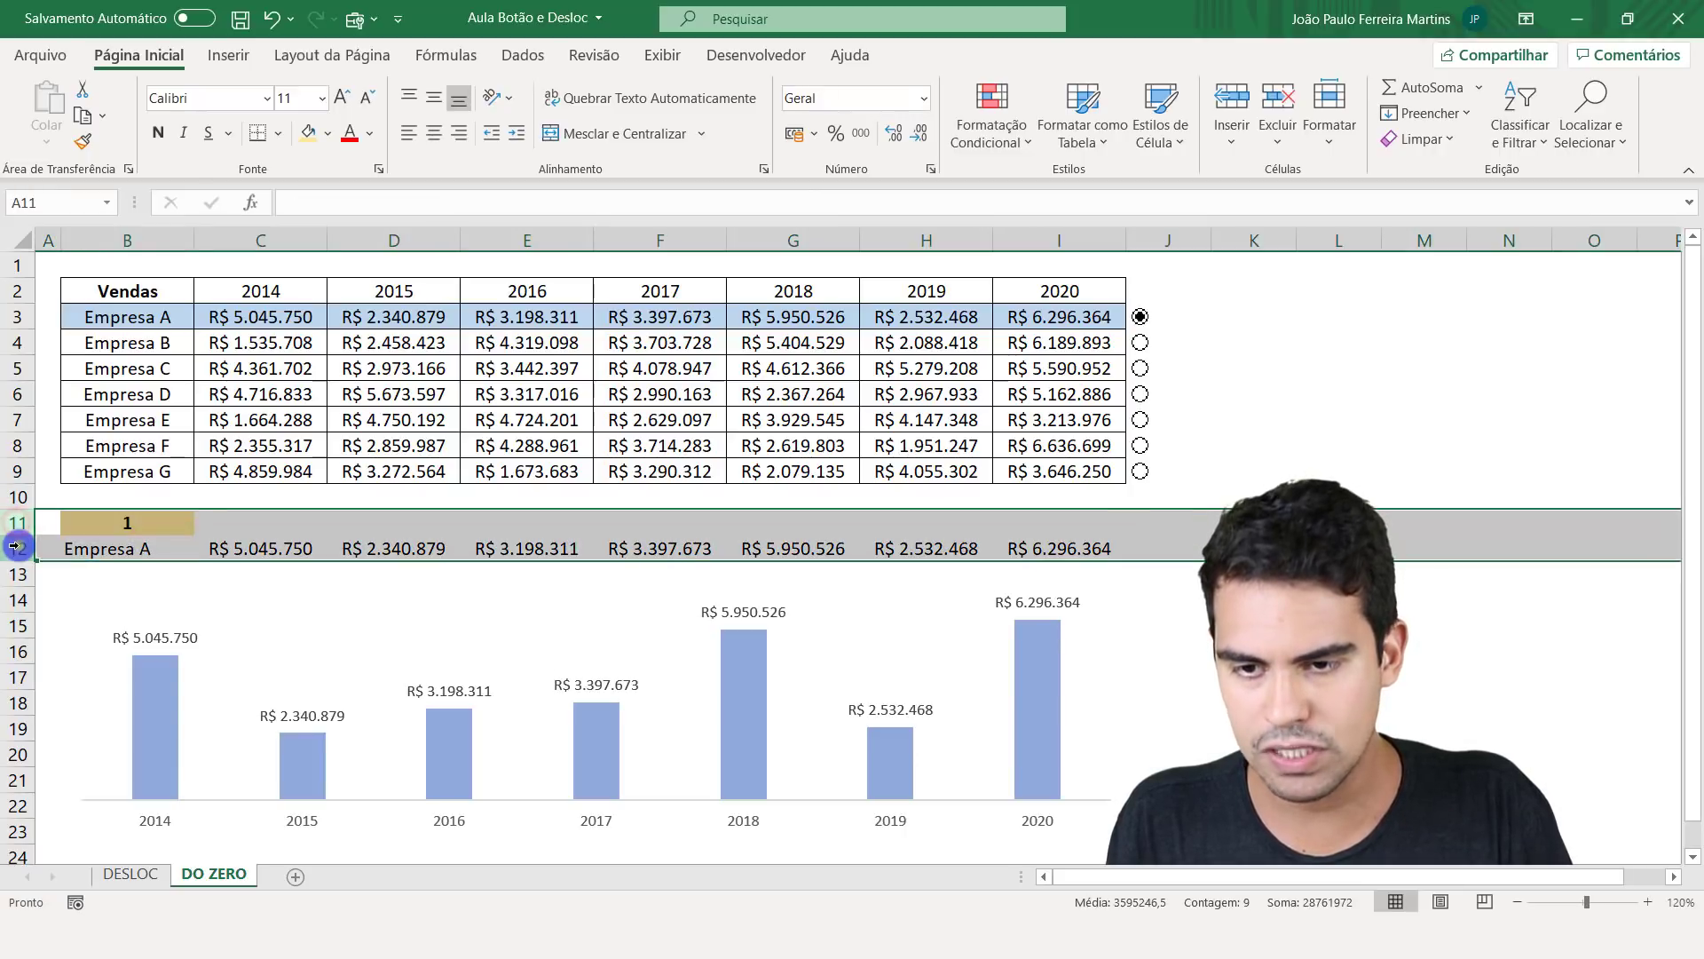
{"action": "right_click", "coordinate": [18, 547]}
{"action": "left_click", "coordinate": [122, 497]}
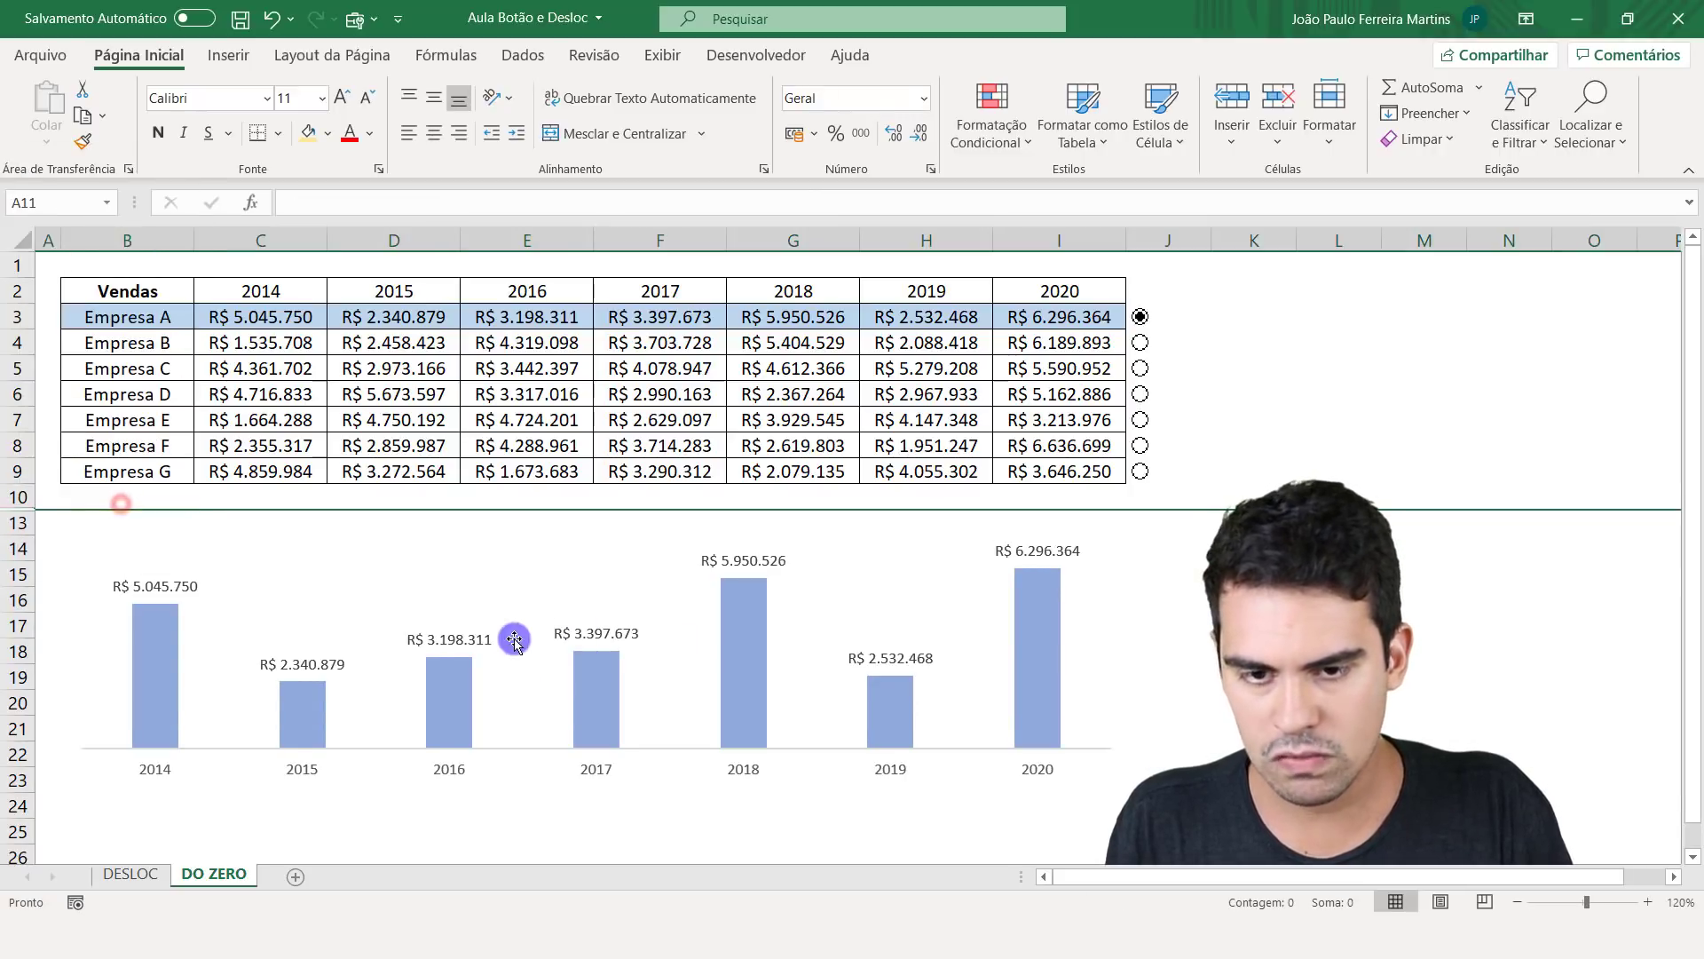
{"action": "left_click", "coordinate": [557, 471]}
- Test the chart and row highlighting with the option buttons for Empresa D, E, F, G, C and B
{"action": "left_click", "coordinate": [1143, 390]}
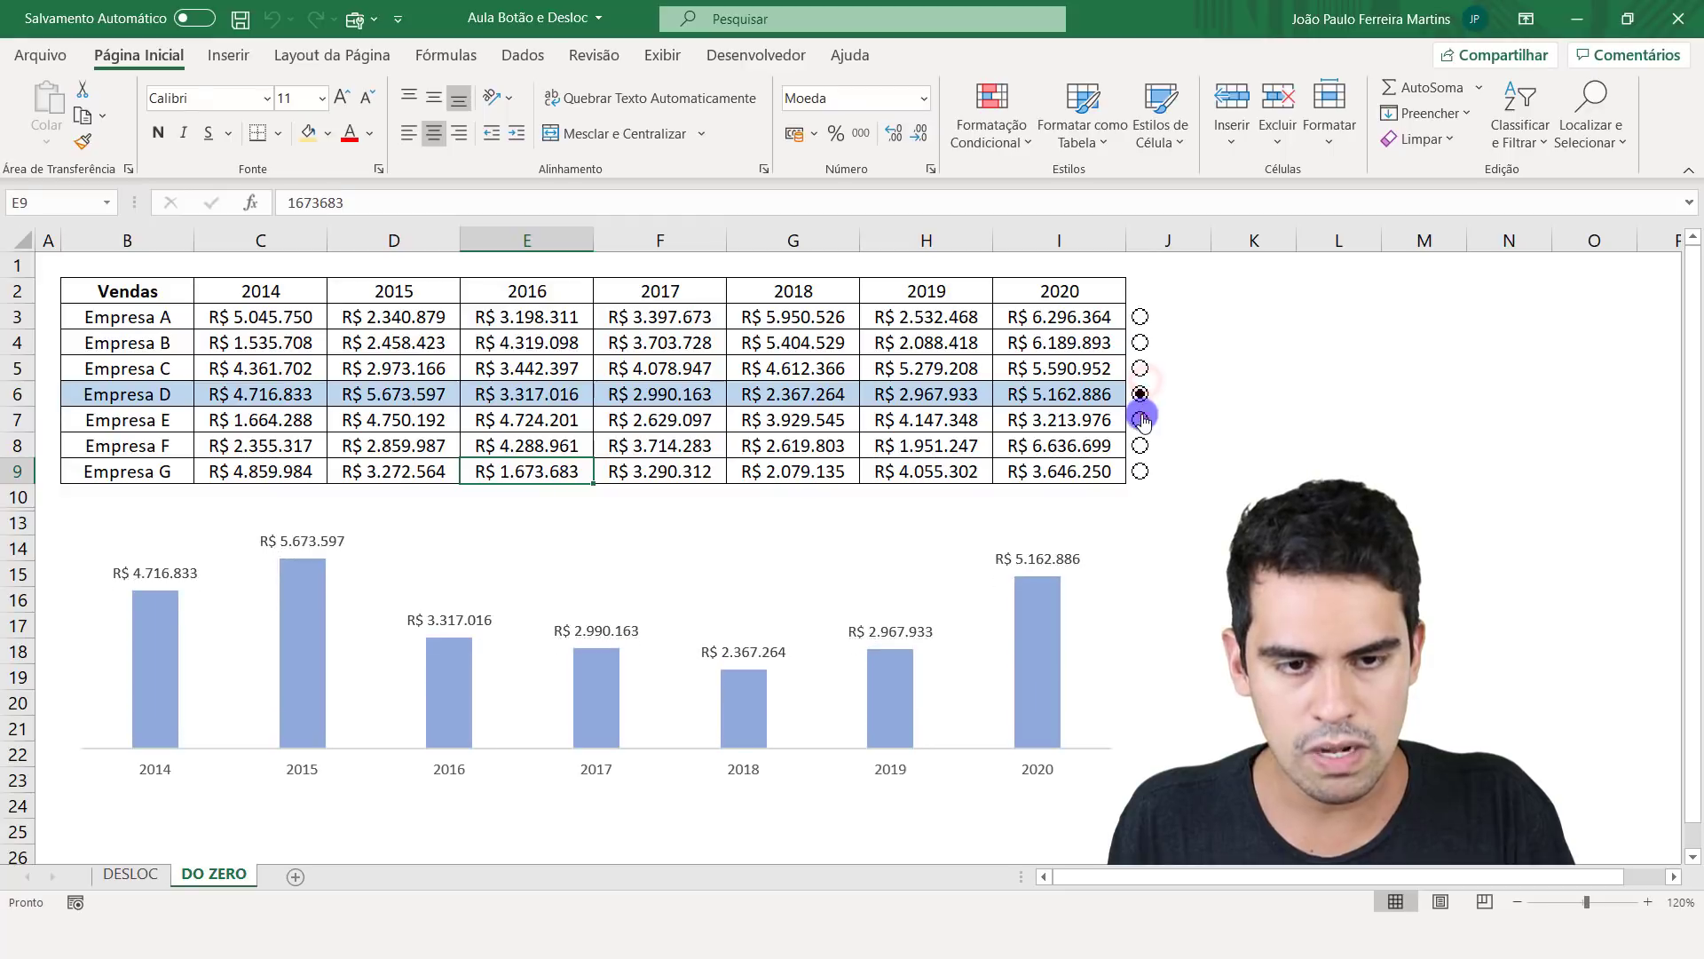
{"action": "left_click", "coordinate": [1143, 419]}
{"action": "left_click", "coordinate": [1145, 446]}
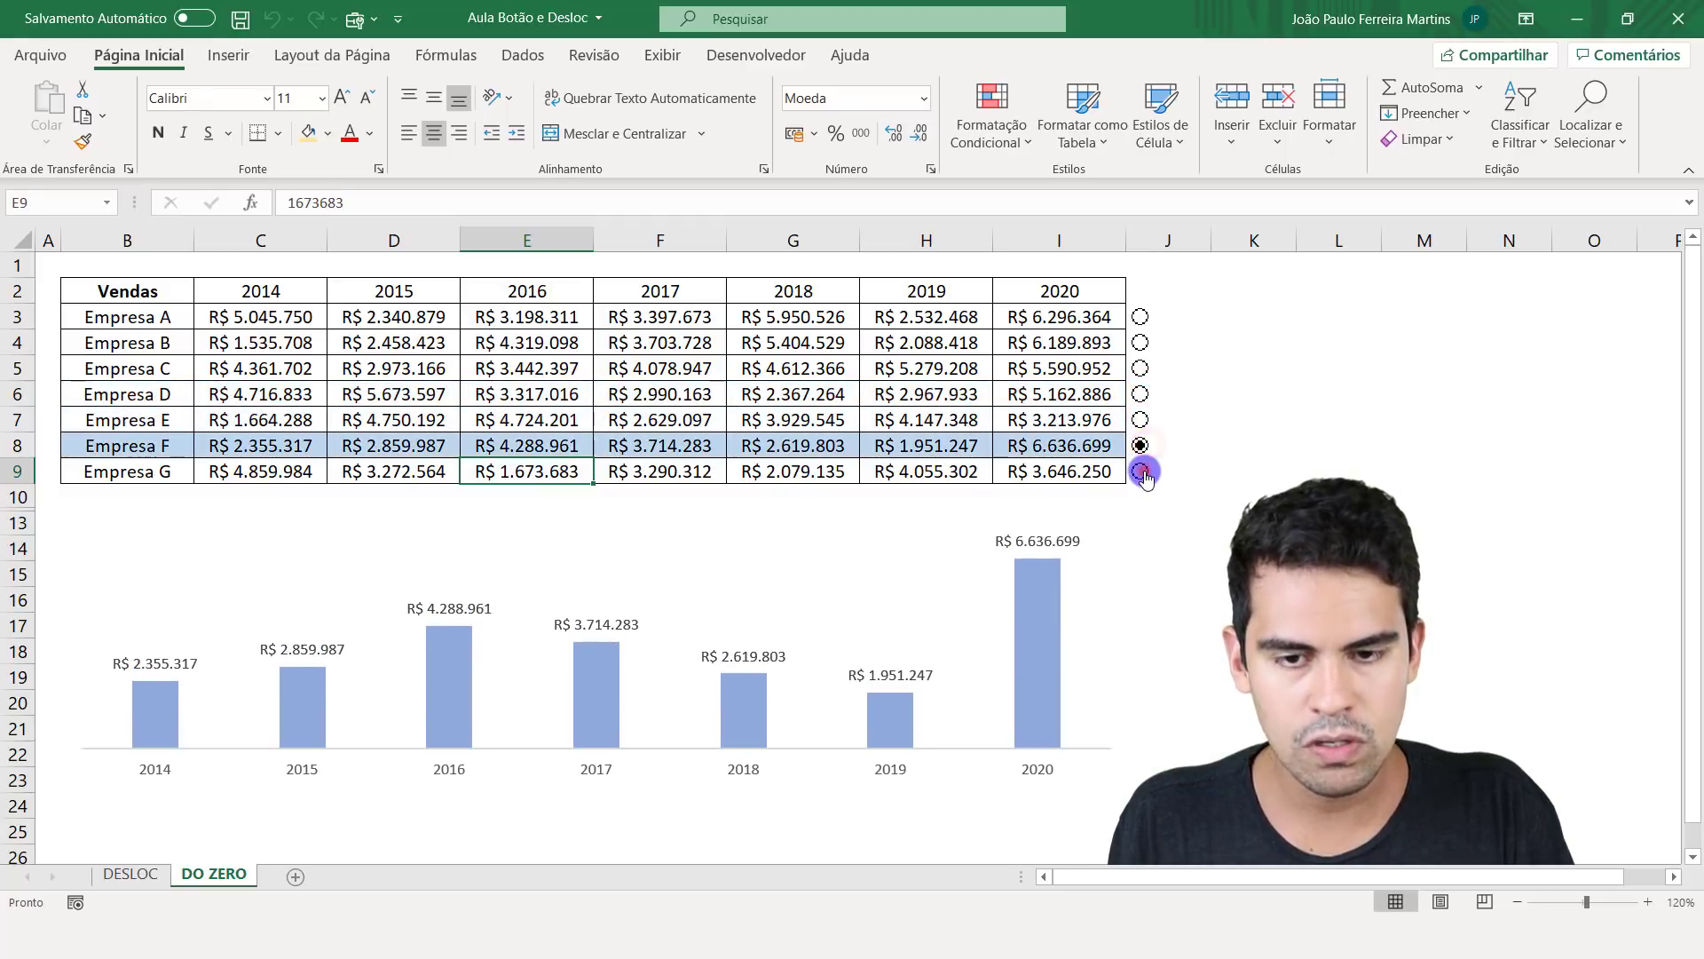
{"action": "left_click", "coordinate": [1143, 471]}
{"action": "left_click", "coordinate": [1141, 368]}
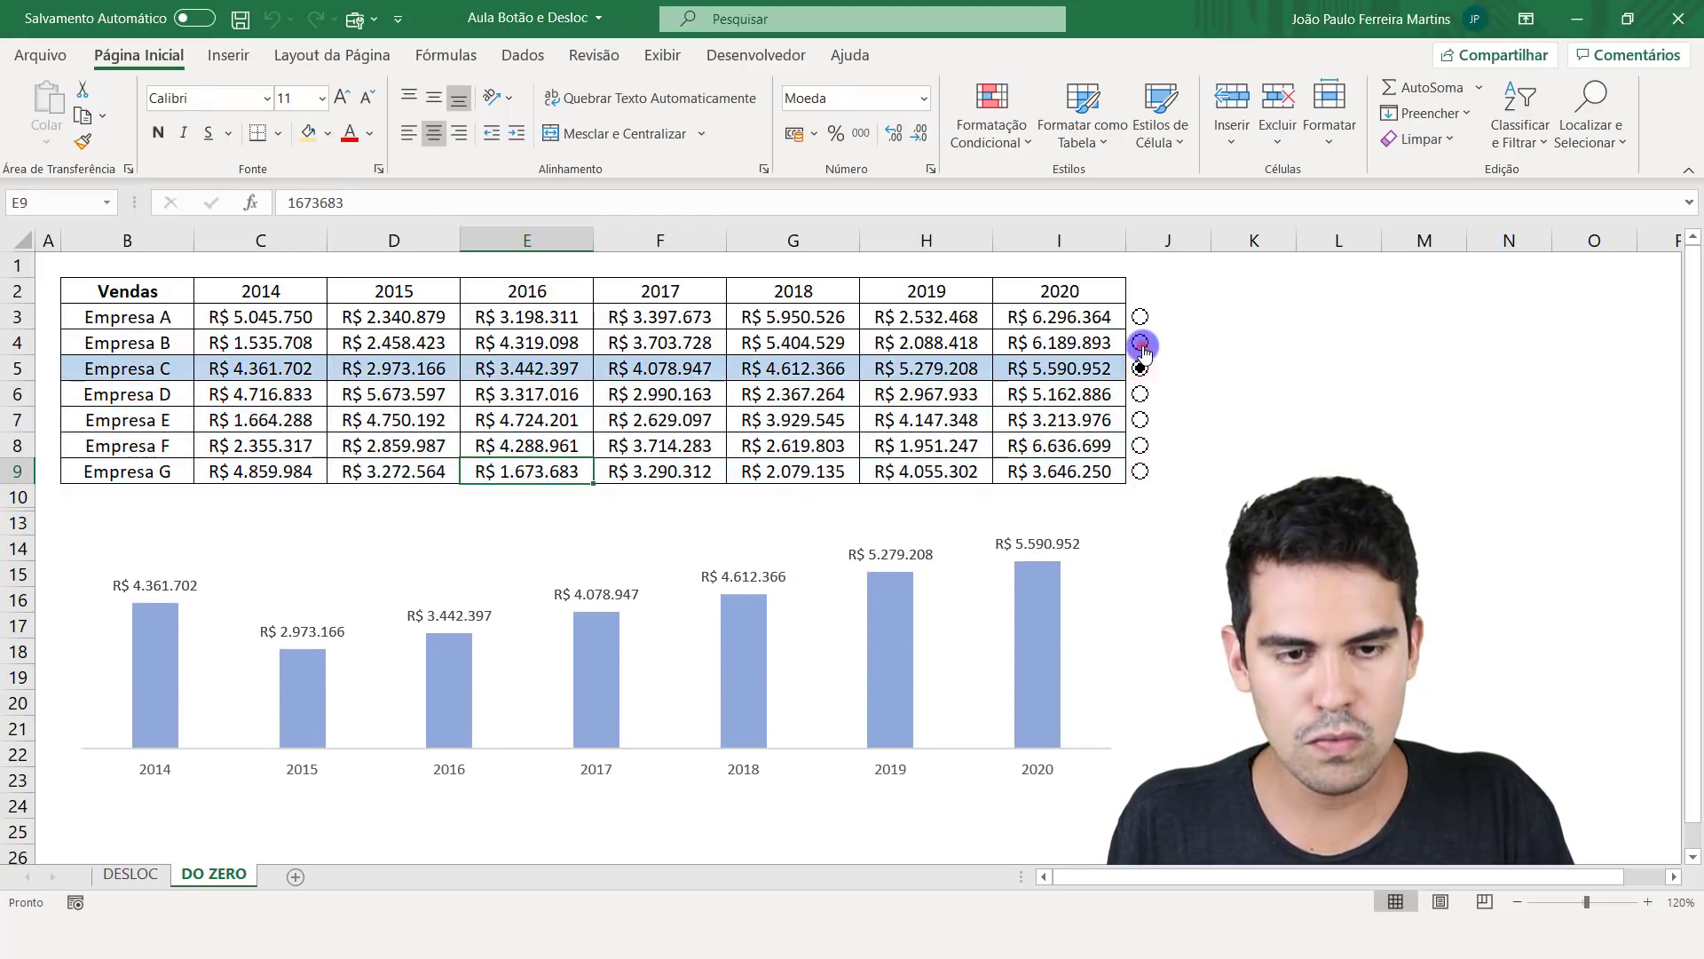
{"action": "left_click", "coordinate": [1141, 344]}
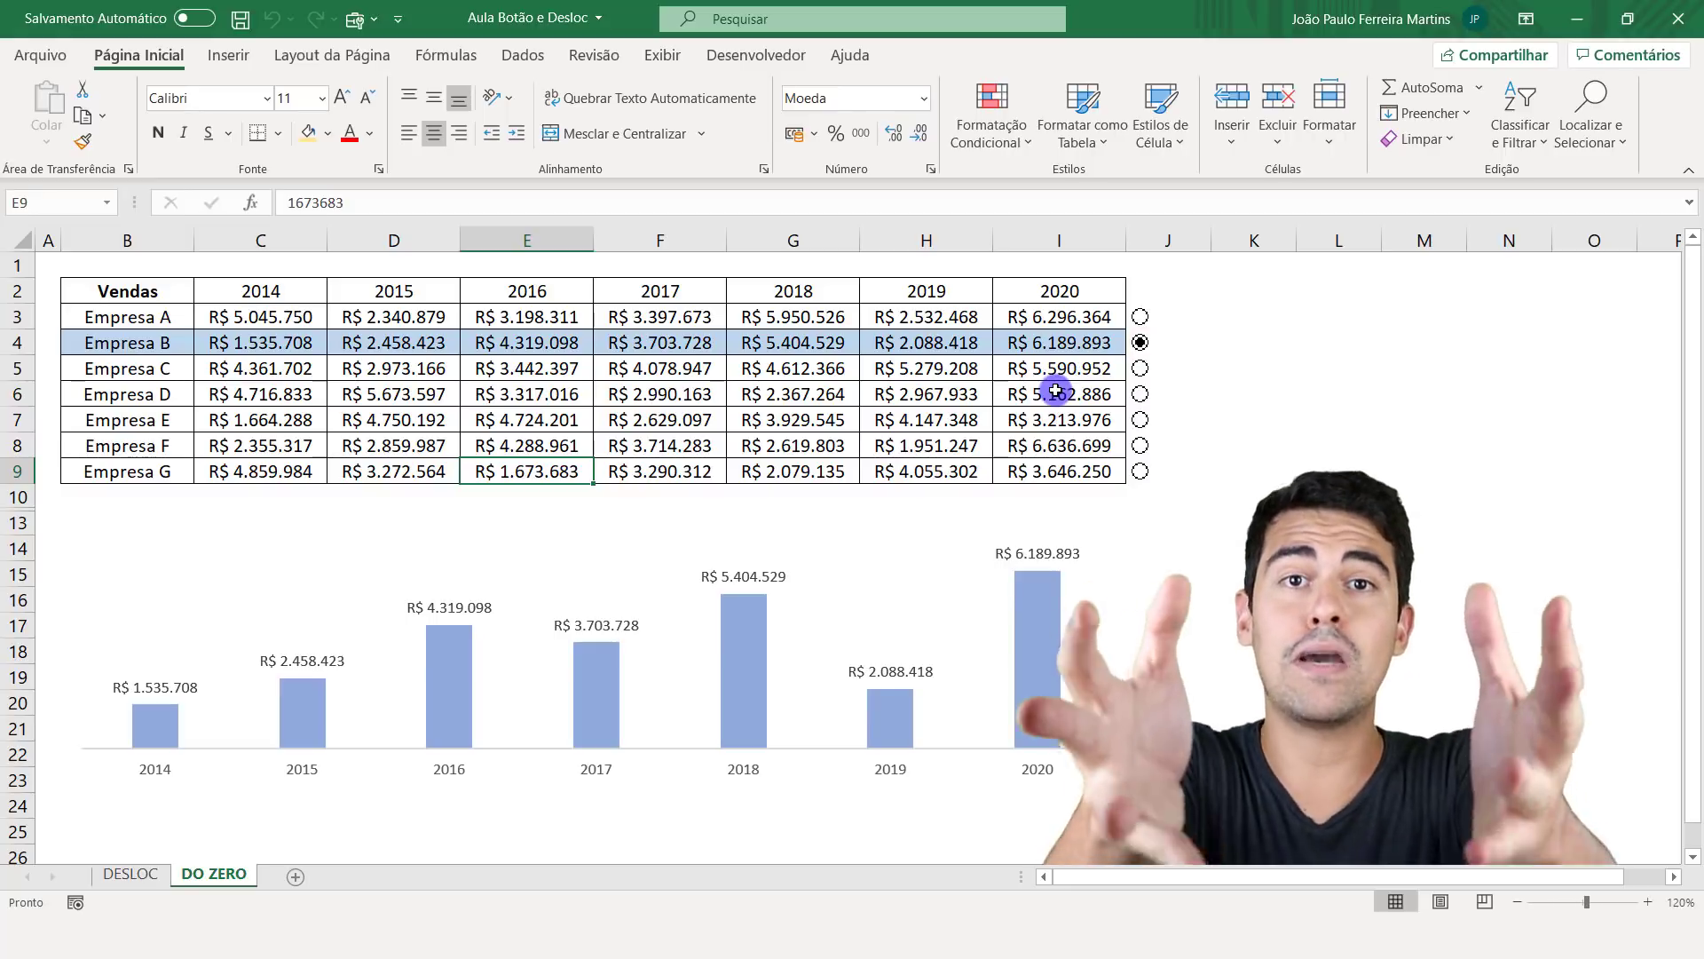